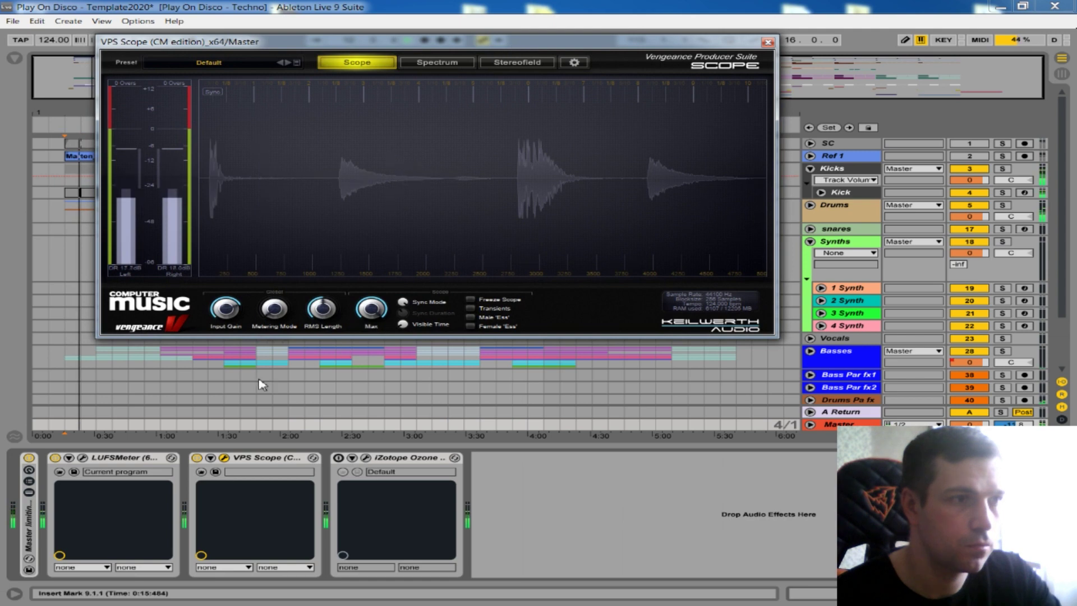
Step: Open the LUFSMeter and Ozone 6 Equalizer windows from the Master track and dismiss the equalizer's preset manager
left_click(82, 457)
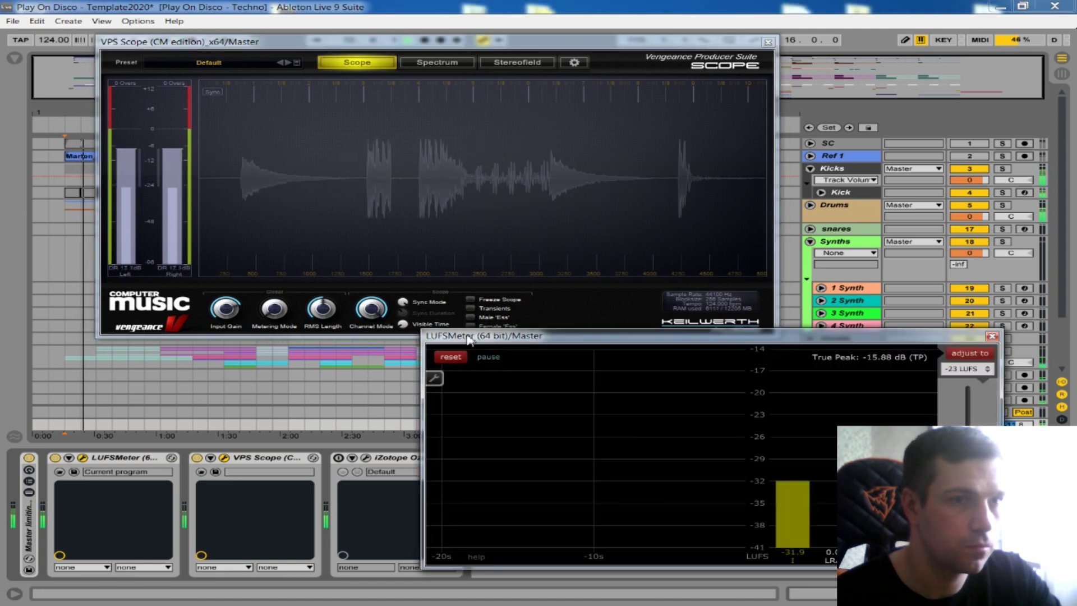
left_click_drag(489, 335, 722, 345)
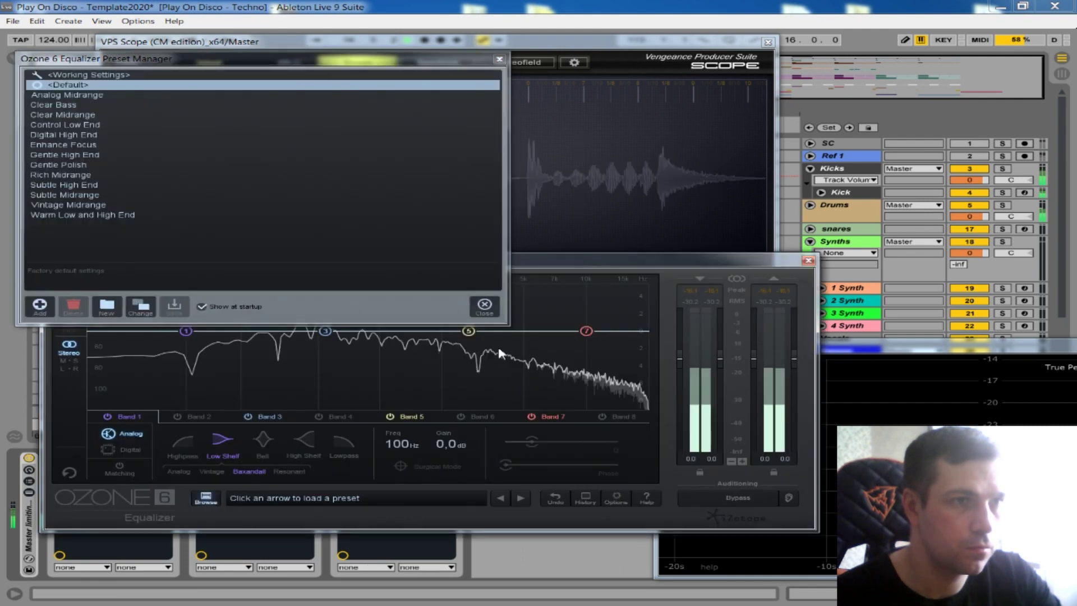
left_click(500, 354)
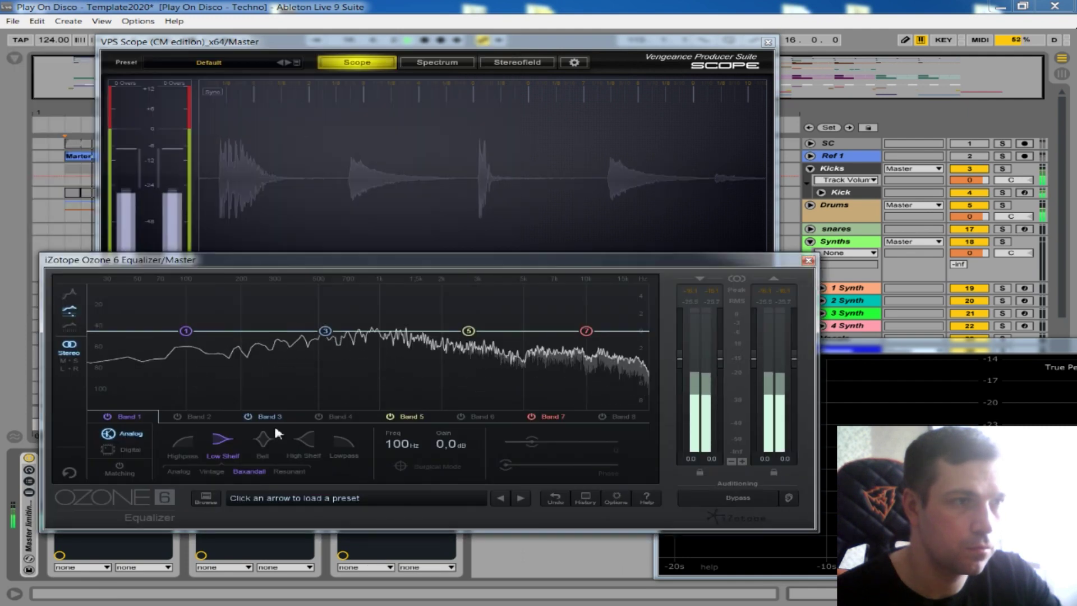
Step: Switch the Ozone 6 Equalizer to Matching and start capturing the Target Audio spectrum
left_click(123, 469)
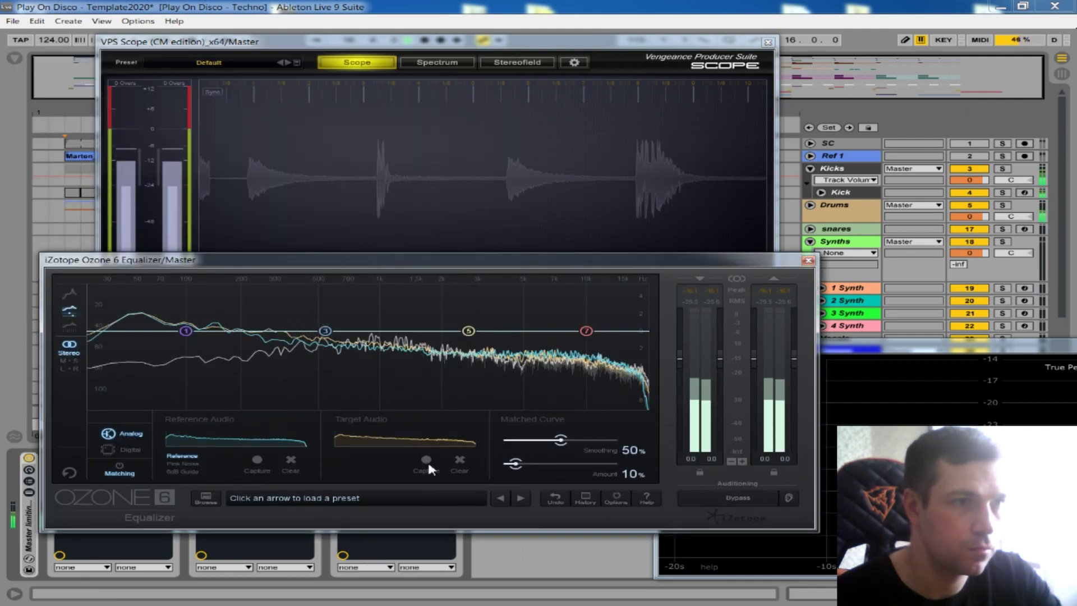
left_click(426, 457)
left_click_drag(435, 264, 445, 263)
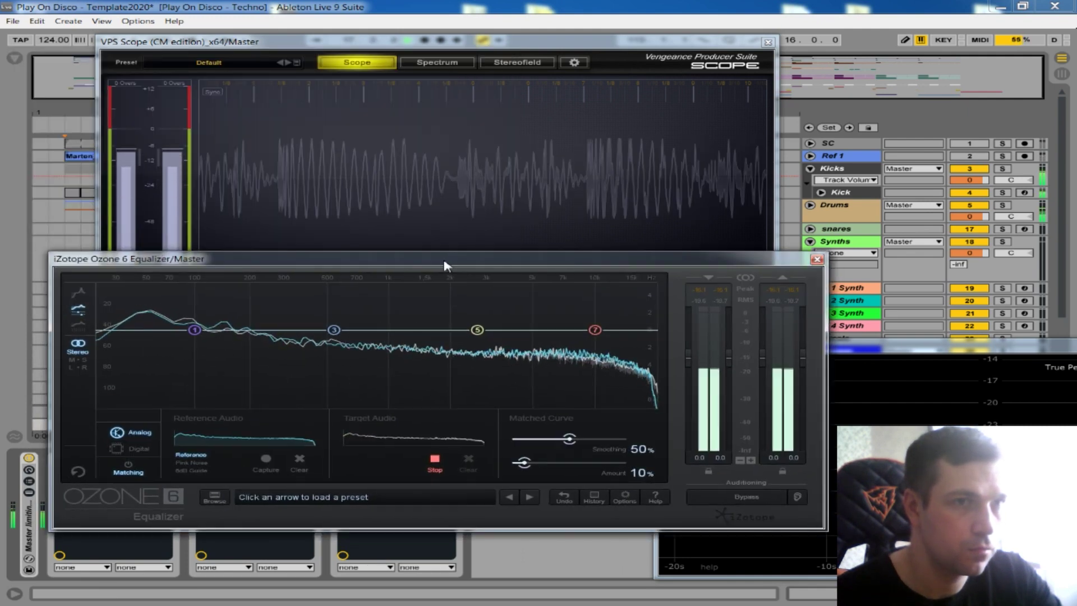
Step: Reset the LUFSMeter measurement, clear the captured Target Audio and start its capture again
left_click(852, 347)
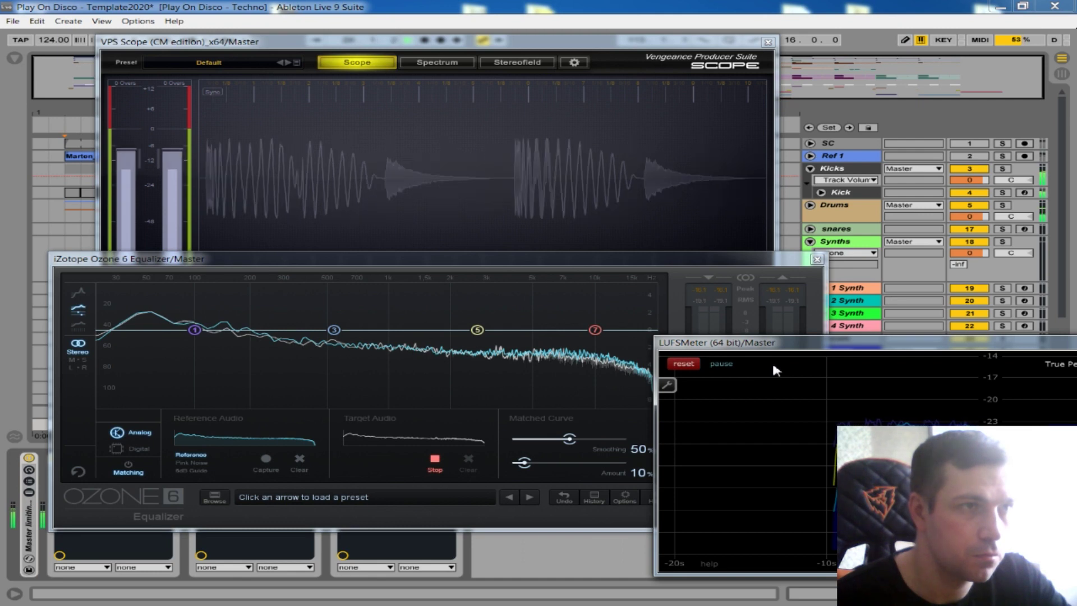
left_click(683, 363)
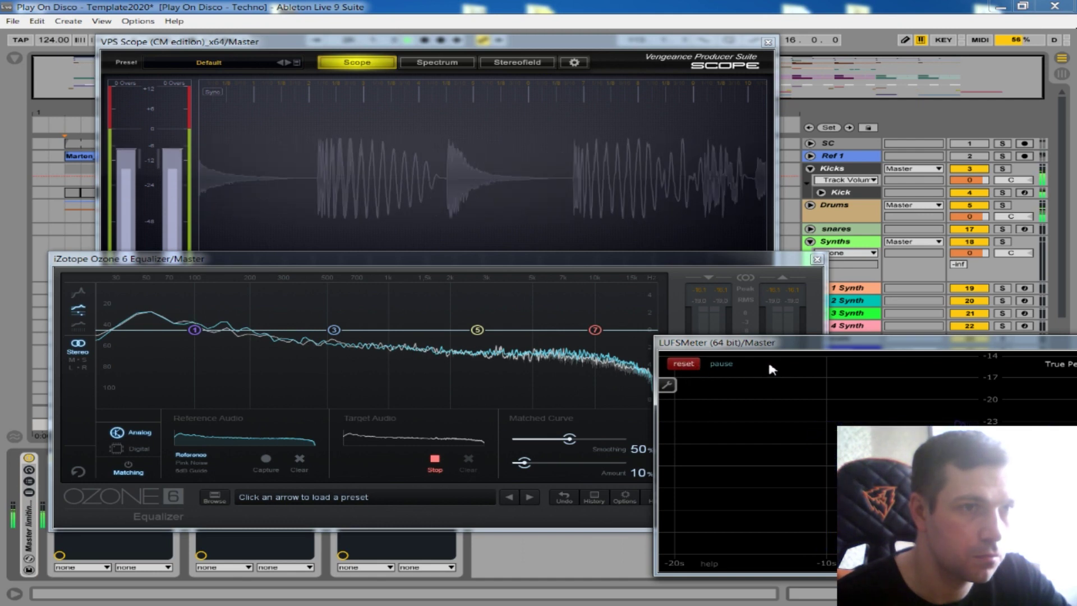
left_click(435, 463)
left_click(468, 462)
left_click(437, 463)
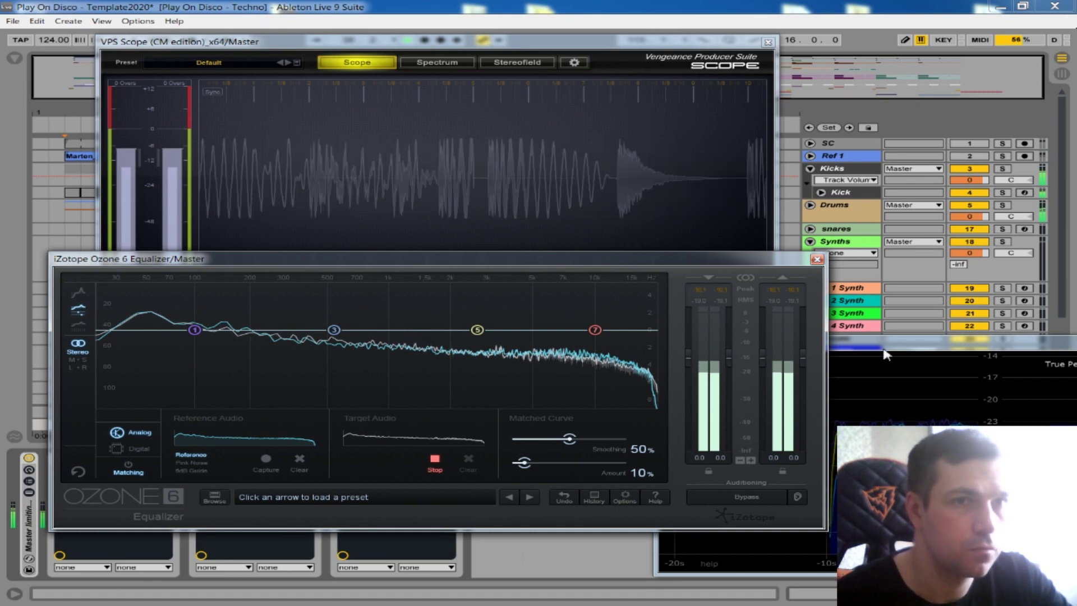
Step: Restart the loudness measurement for successive passages of the track and recapture the equalizer's Target Audio spectrum from scratch
left_click(884, 345)
left_click(685, 361)
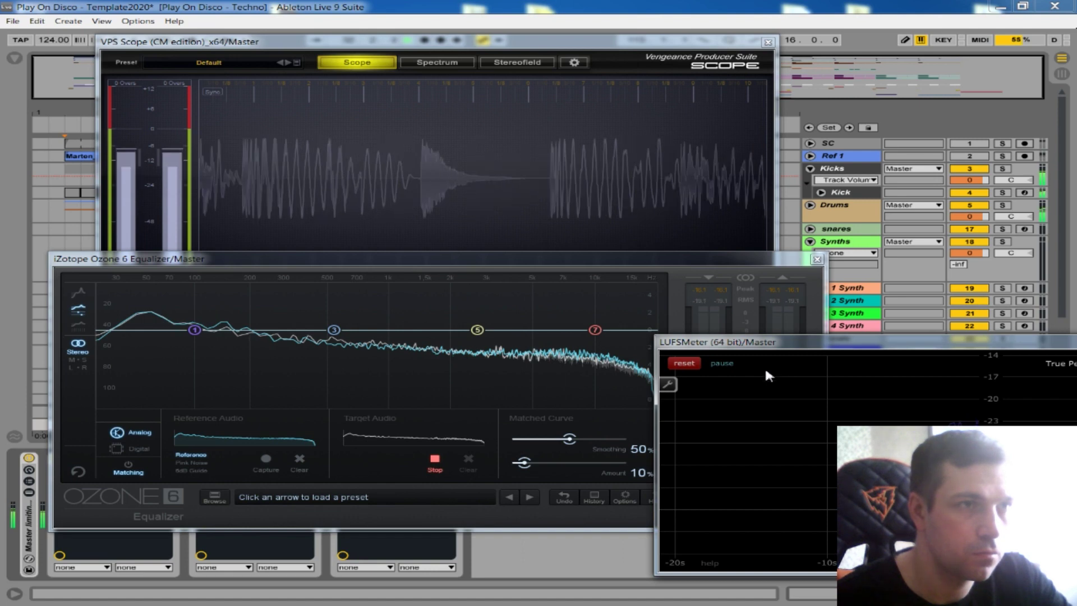
left_click(455, 455)
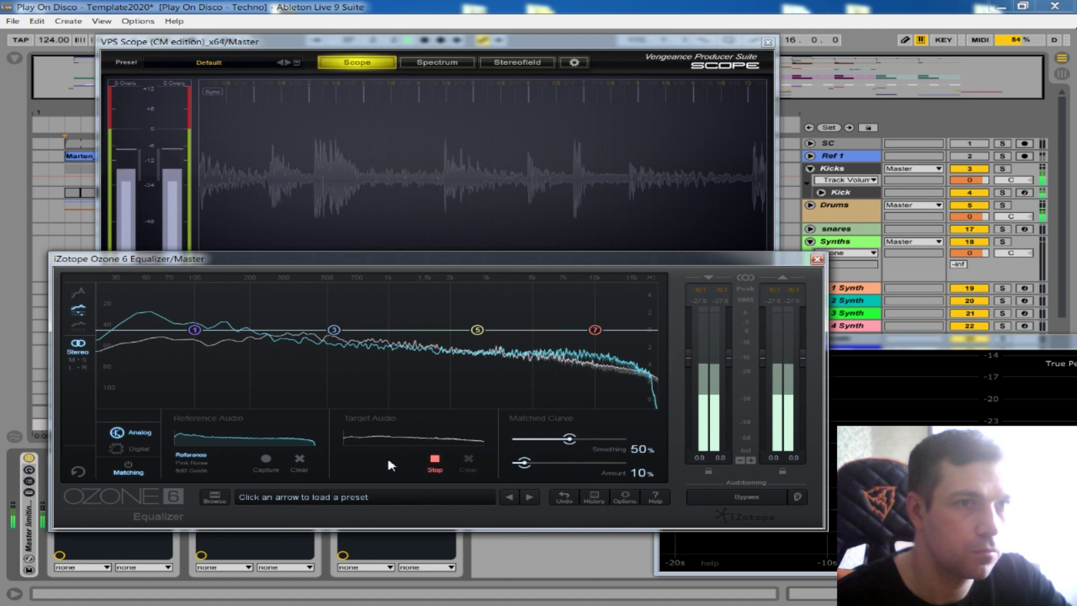
left_click(875, 348)
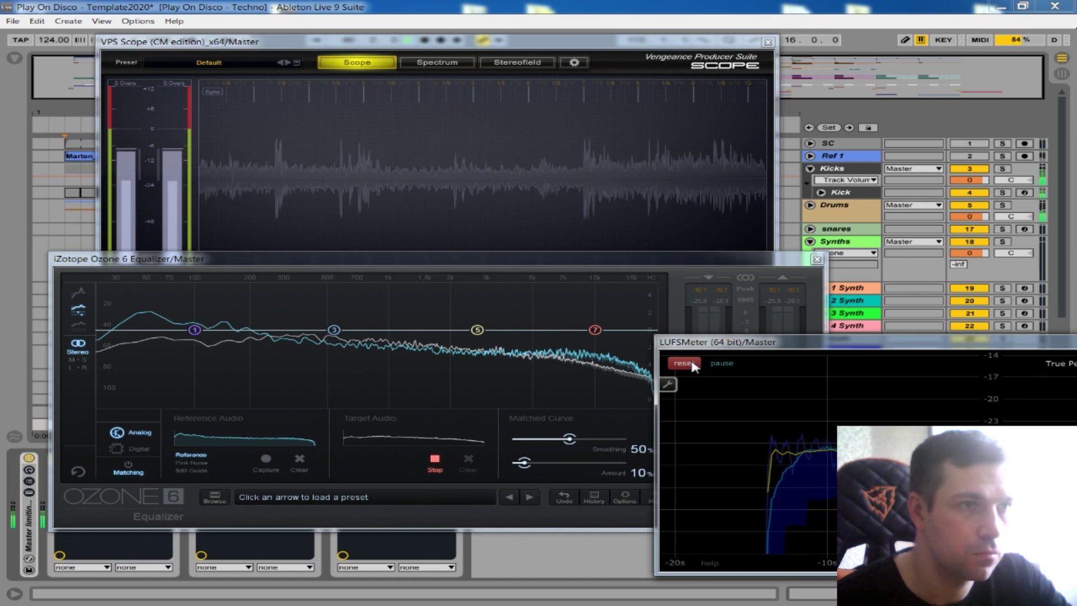
left_click(694, 366)
left_click(439, 460)
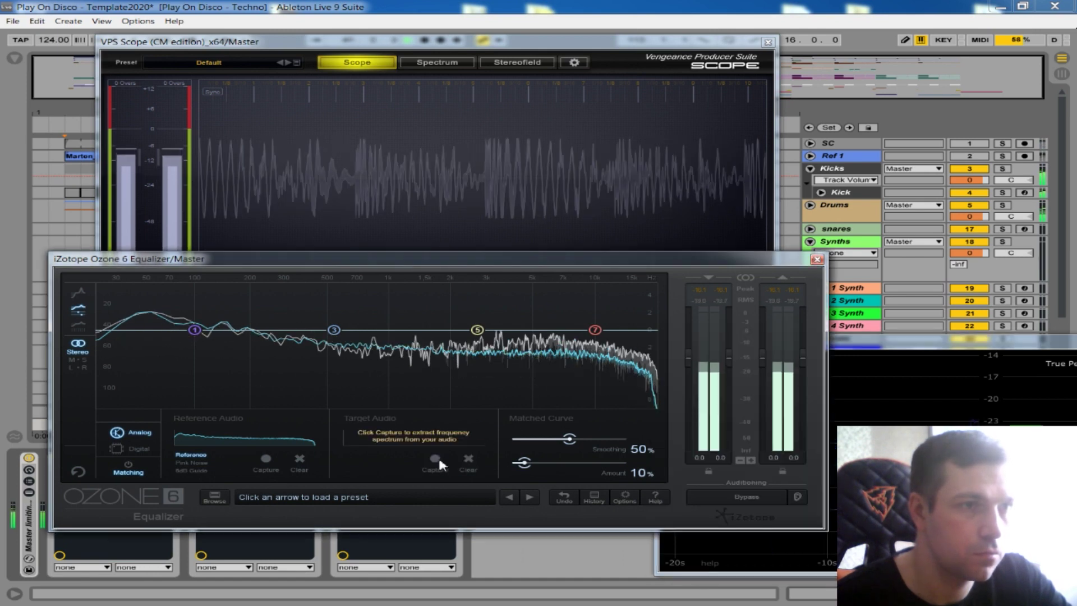
left_click(440, 461)
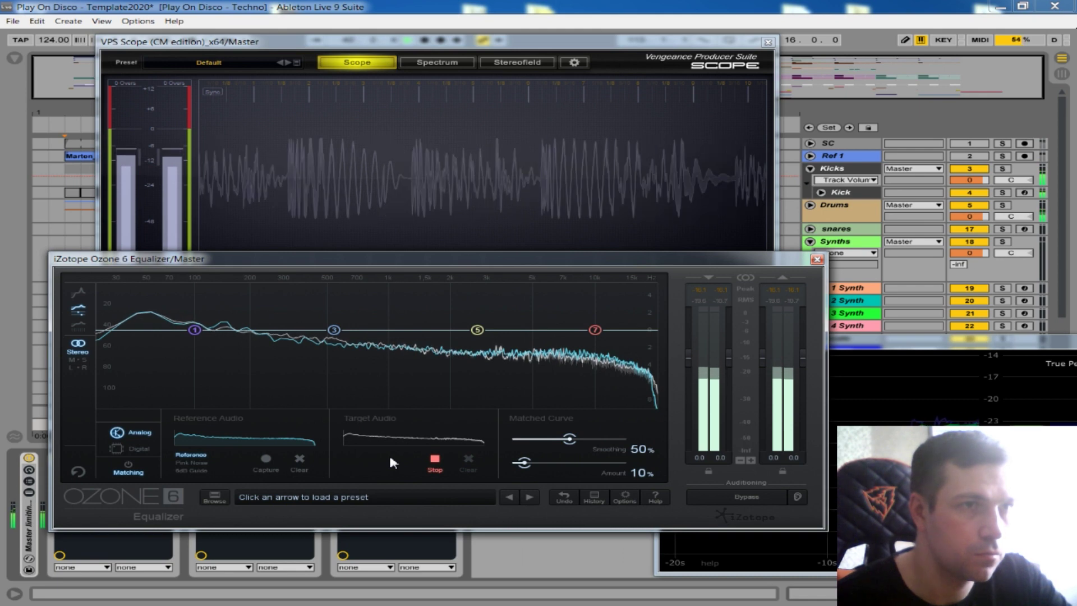
Step: Shift the VPS Scope window slightly aside and reset the LUFSMeter to measure the playing section again
left_click(836, 354)
left_click(689, 364)
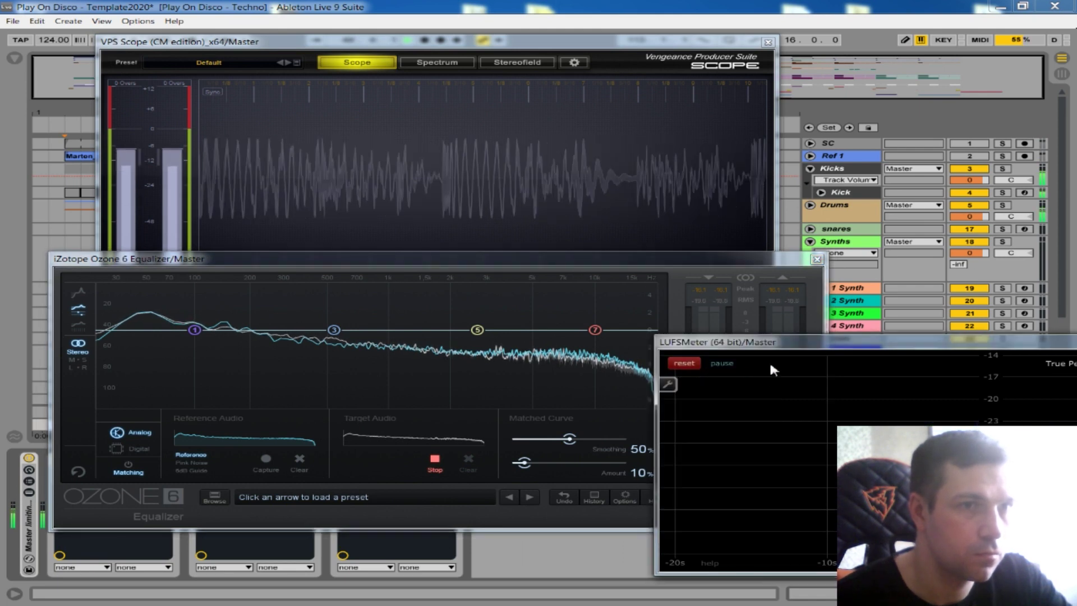
mouse_move(494, 44)
left_mouse_down()
mouse_move(554, 207)
mouse_move(650, 310)
mouse_move(530, 70)
mouse_move(507, 53)
mouse_move(510, 41)
left_mouse_up()
left_click(94, 259)
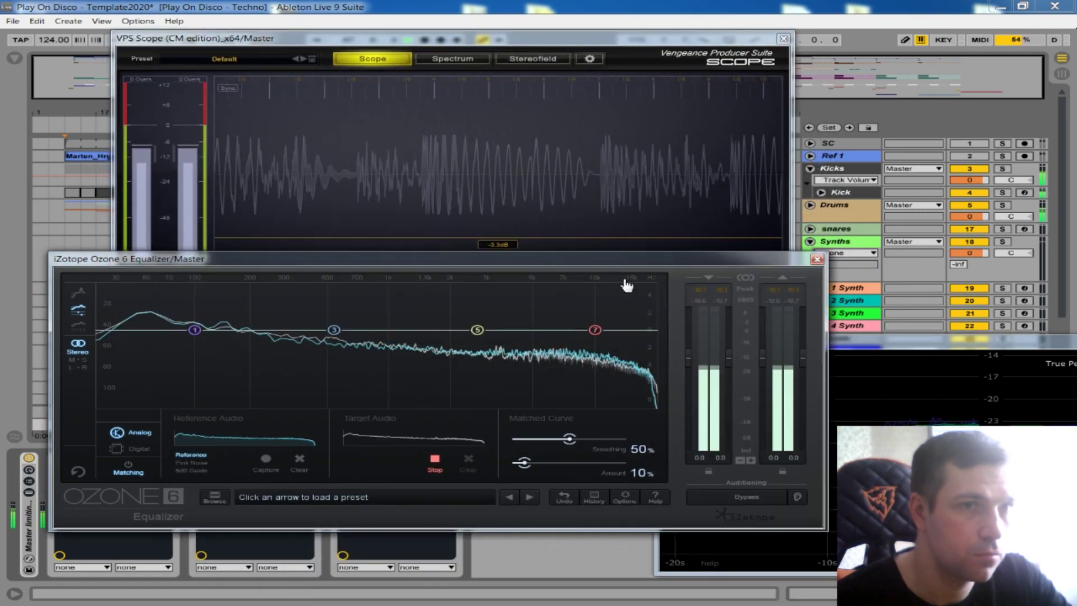
left_click(830, 349)
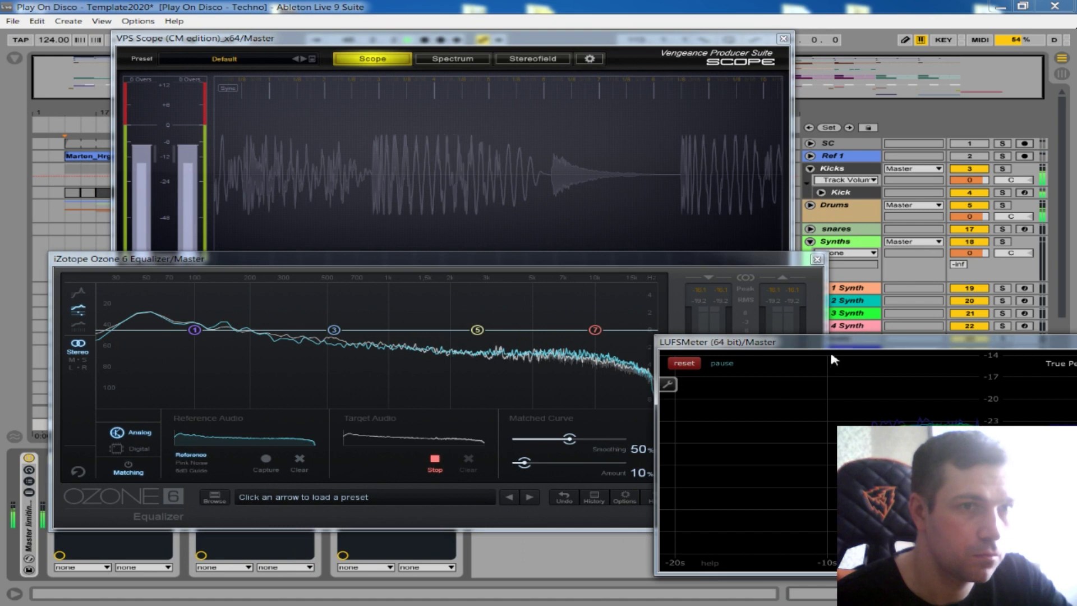
left_click(686, 364)
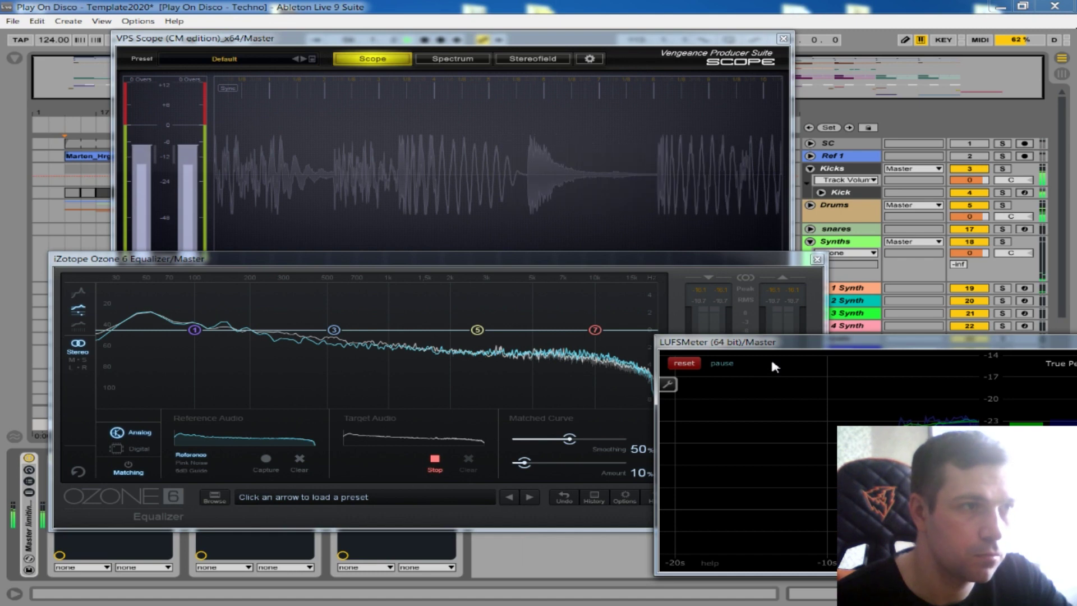
Step: Replace the Target Audio capture with a fresh one and restart the LUFSMeter measurement for the following passage
left_click(435, 460)
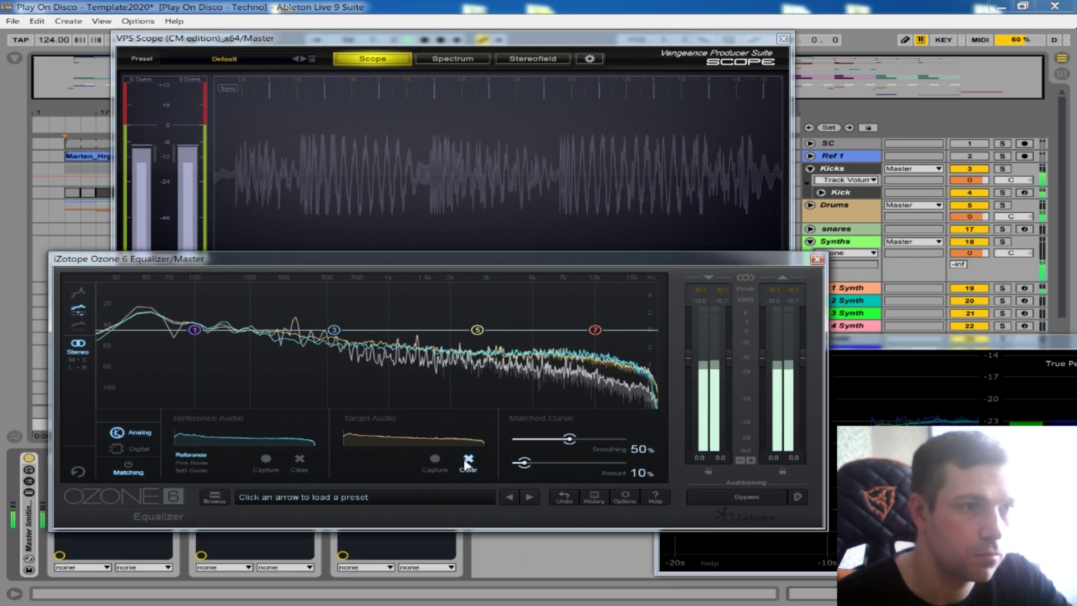
left_click(468, 461)
left_click(435, 460)
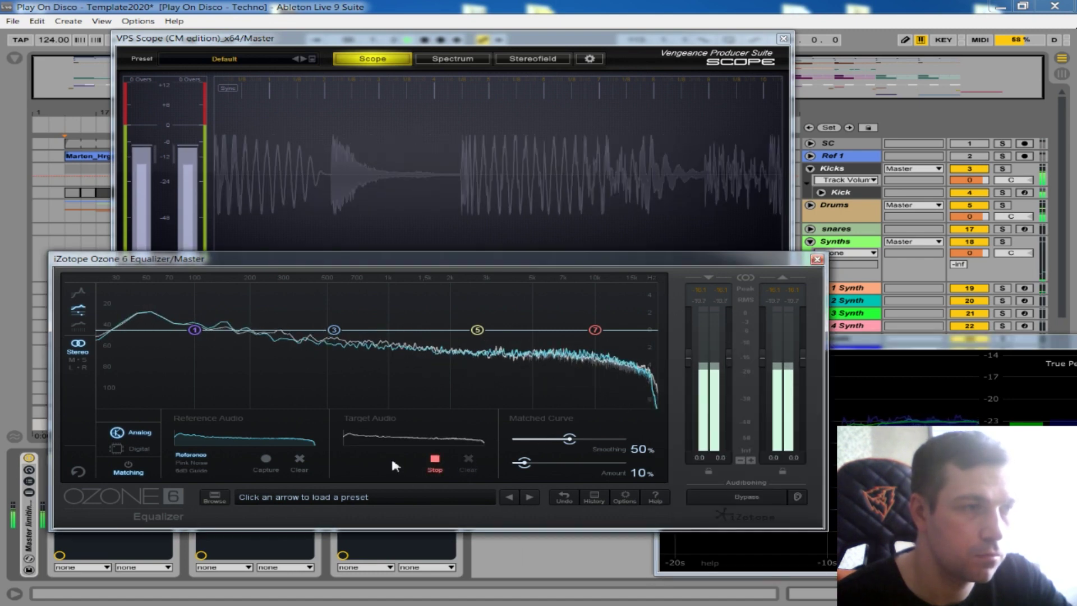
left_click(851, 342)
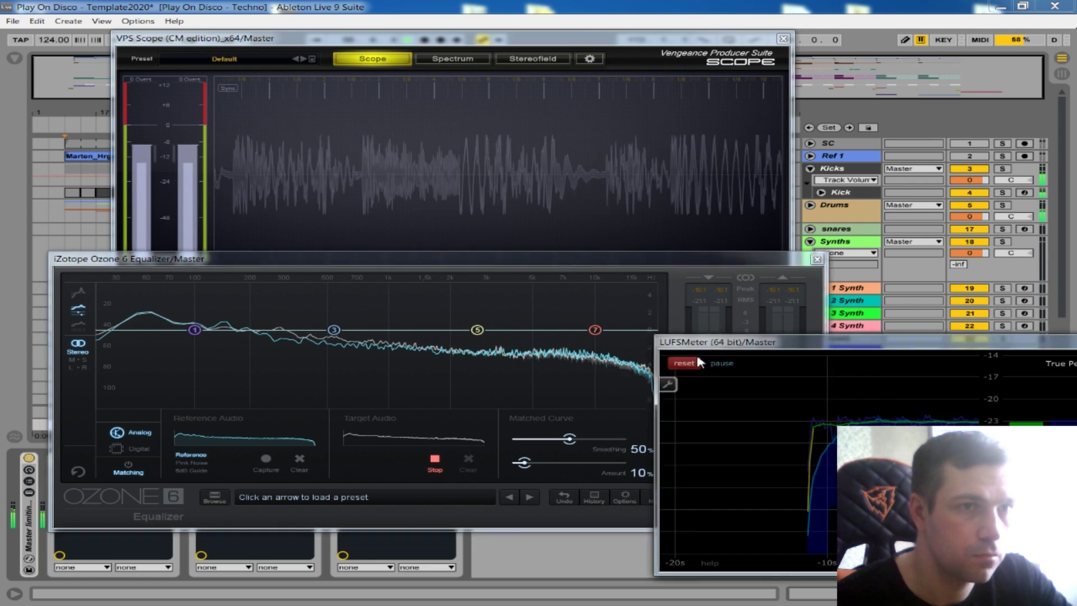
left_click(697, 360)
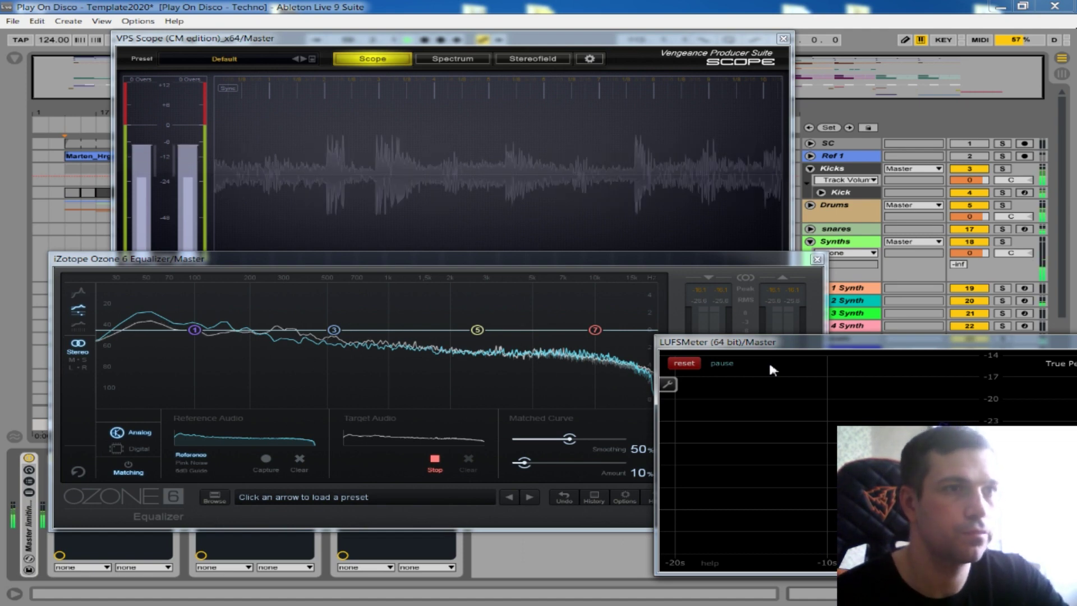
left_click(690, 365)
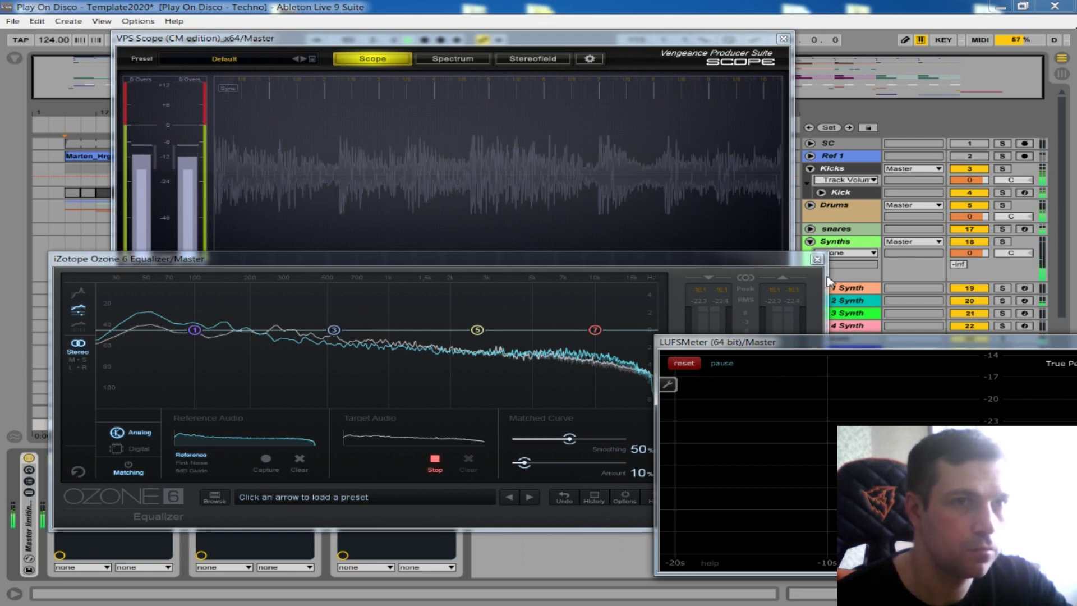
Step: Reposition the LUFSMeter window, reset its measurement and start a new Target Audio capture in the equalizer
mouse_move(835, 346)
left_mouse_down()
mouse_move(624, 338)
mouse_move(816, 336)
left_mouse_up()
left_click(676, 354)
left_click(442, 456)
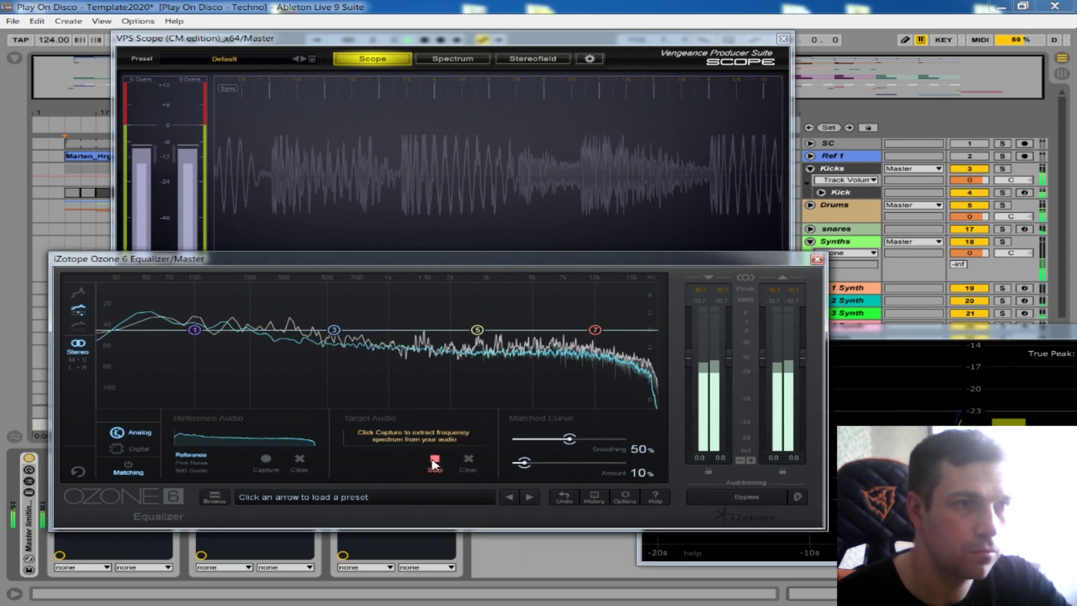
Step: Close the Ozone 6 Equalizer, LUFSMeter and VPS Scope windows and deactivate the Ozone device on the Master
left_click(818, 259)
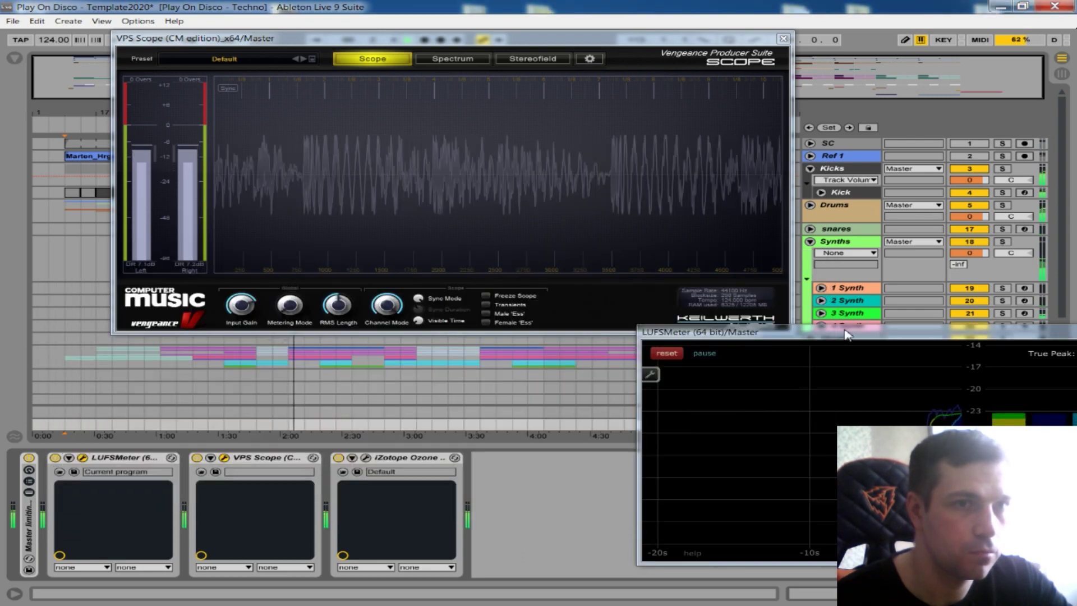
left_click_drag(842, 332, 565, 332)
left_click(933, 333)
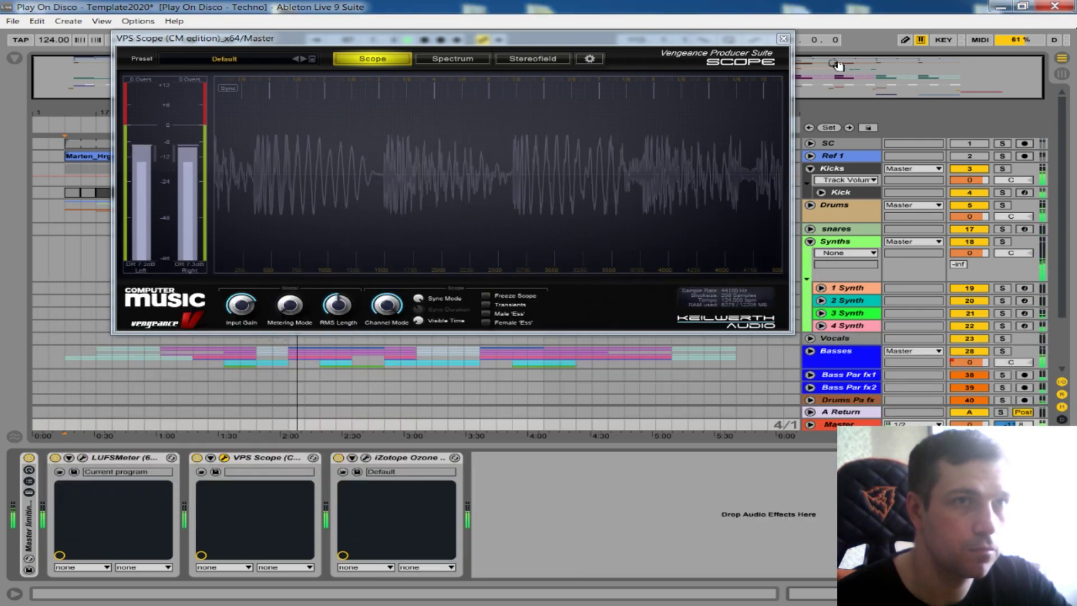
left_click(783, 38)
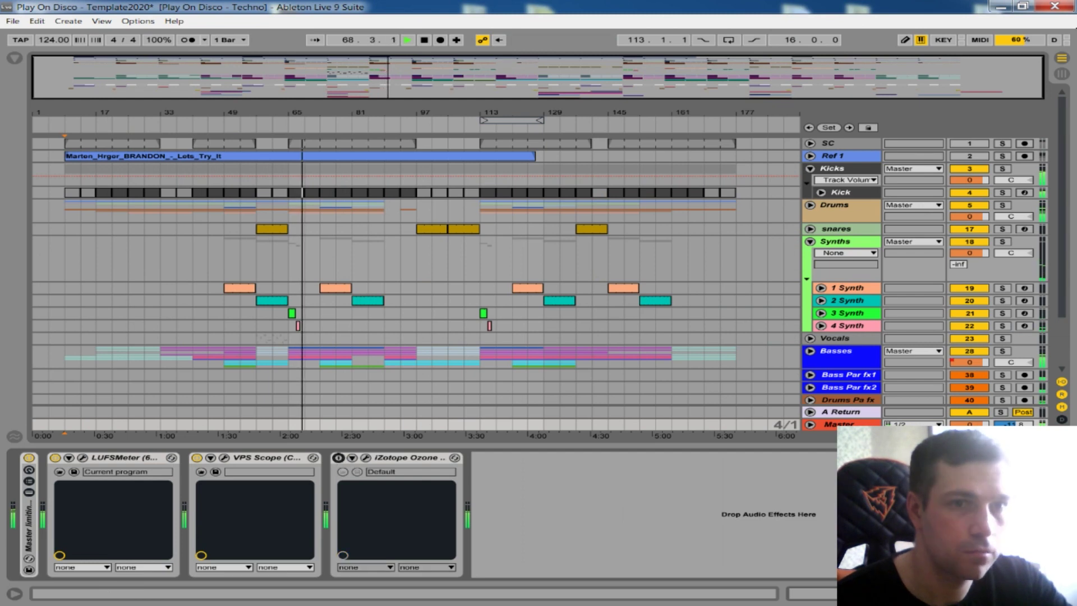
key("ctrl+alt+l")
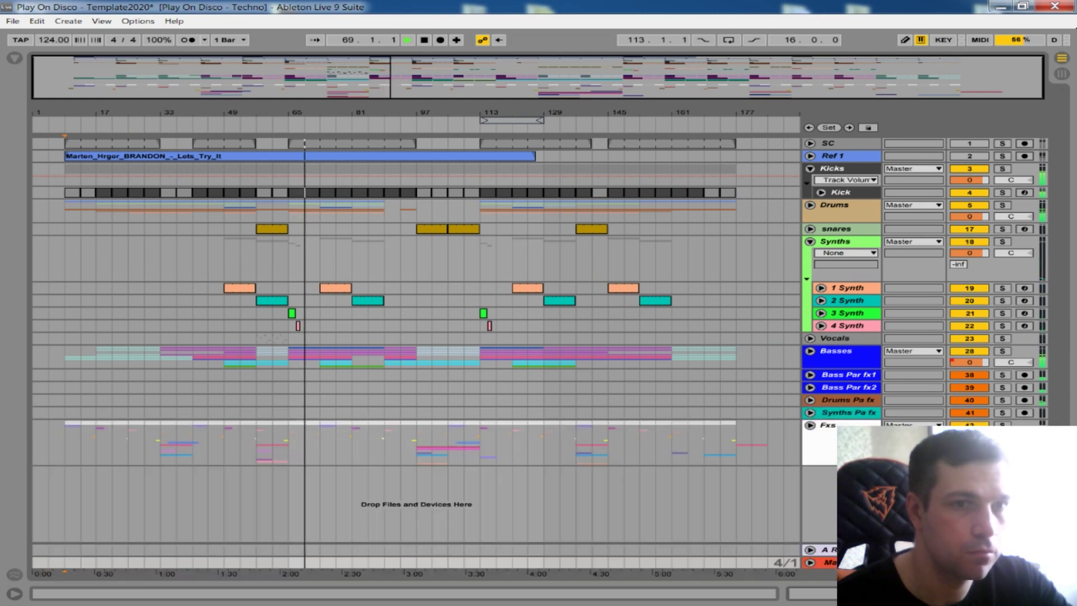
Step: Unfold the Vocals group to show its four vocal tracks and display the group's effect chain
left_click(810, 338)
double_click(851, 340)
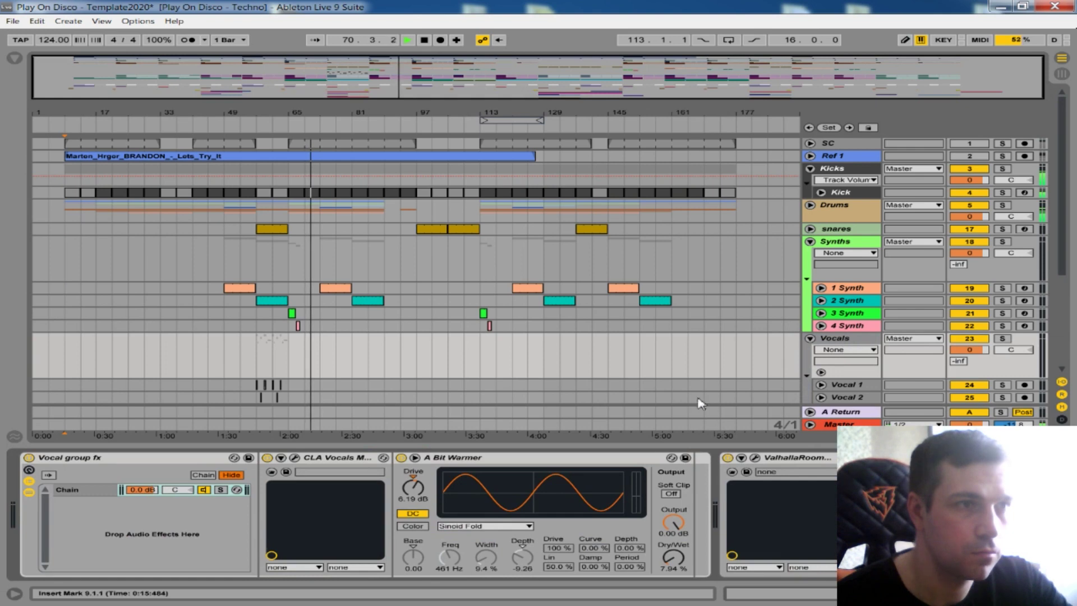
scroll(457, 305, "down", 3)
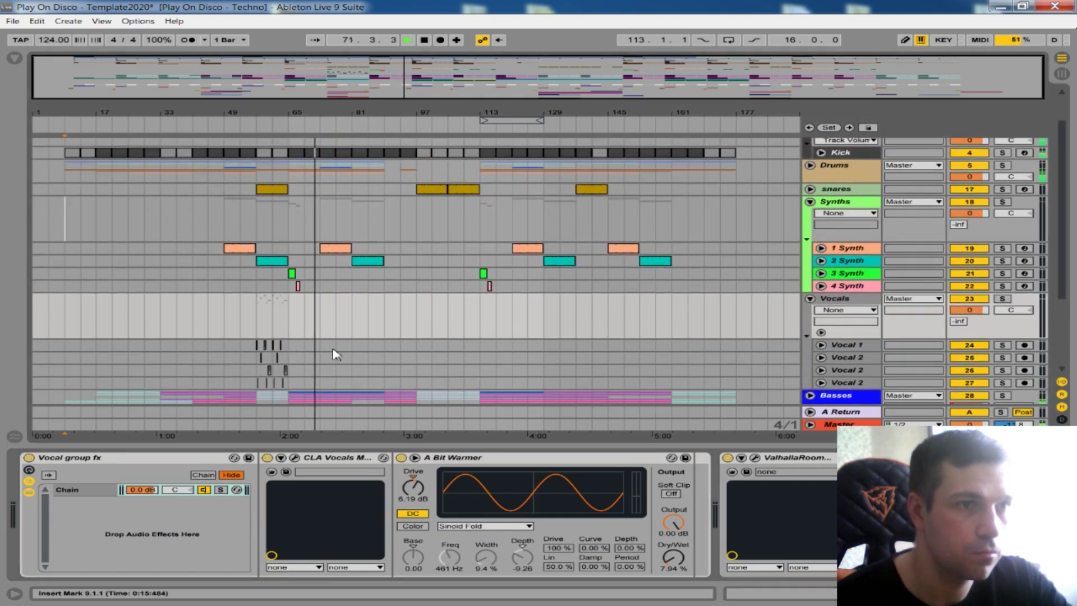
Step: Set the Dry/Wet amount of A Bit Warmer on the Vocals group to 19.8 %
left_click(672, 559)
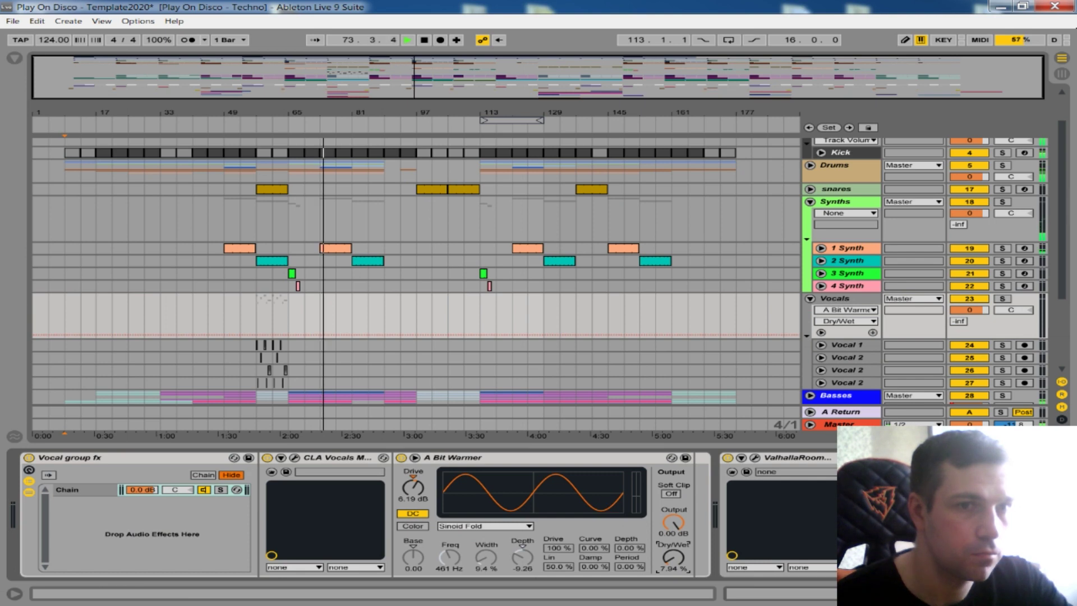
scroll(624, 550, "right", 2)
scroll(623, 549, "left", 1)
left_click_drag(633, 558, 633, 553)
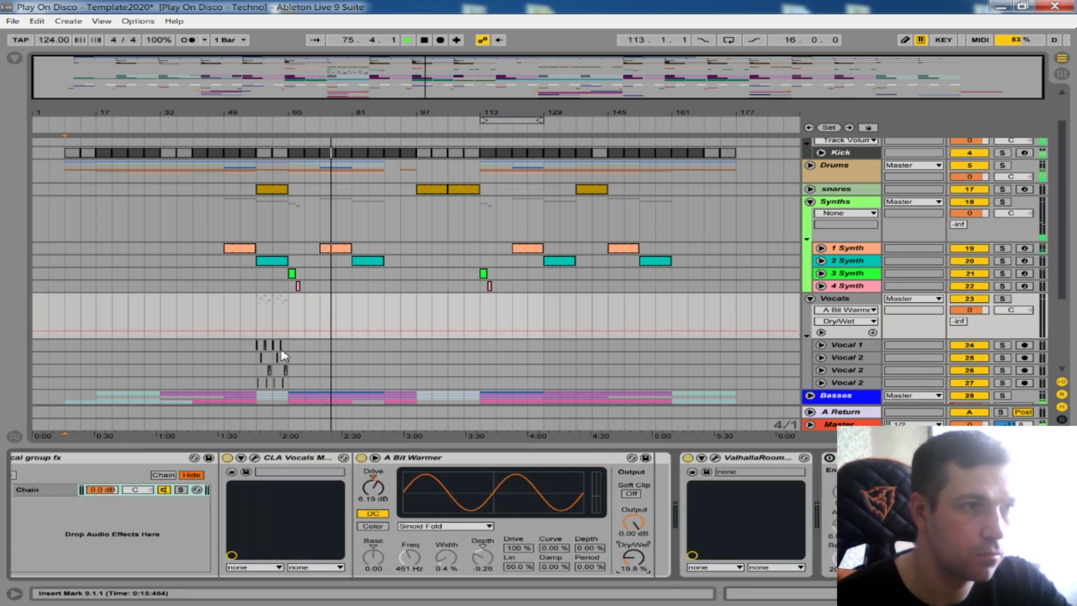
Step: Copy the clips on all four vocal tracks from bar 57 to bar 65 and paste them at bar 89
left_click_drag(282, 356, 277, 381)
left_click(260, 384)
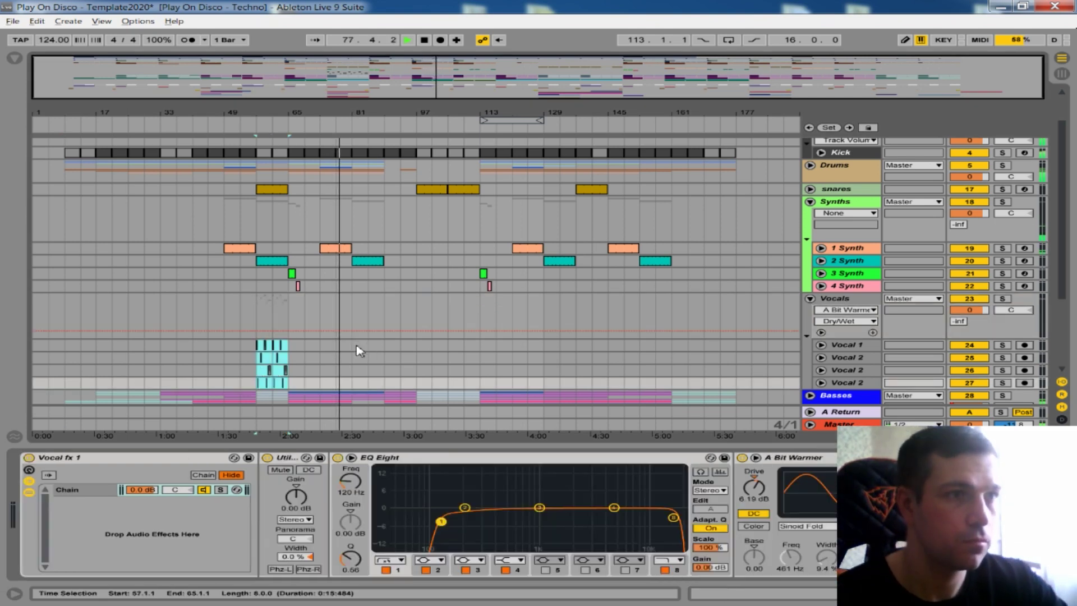
left_click(382, 348)
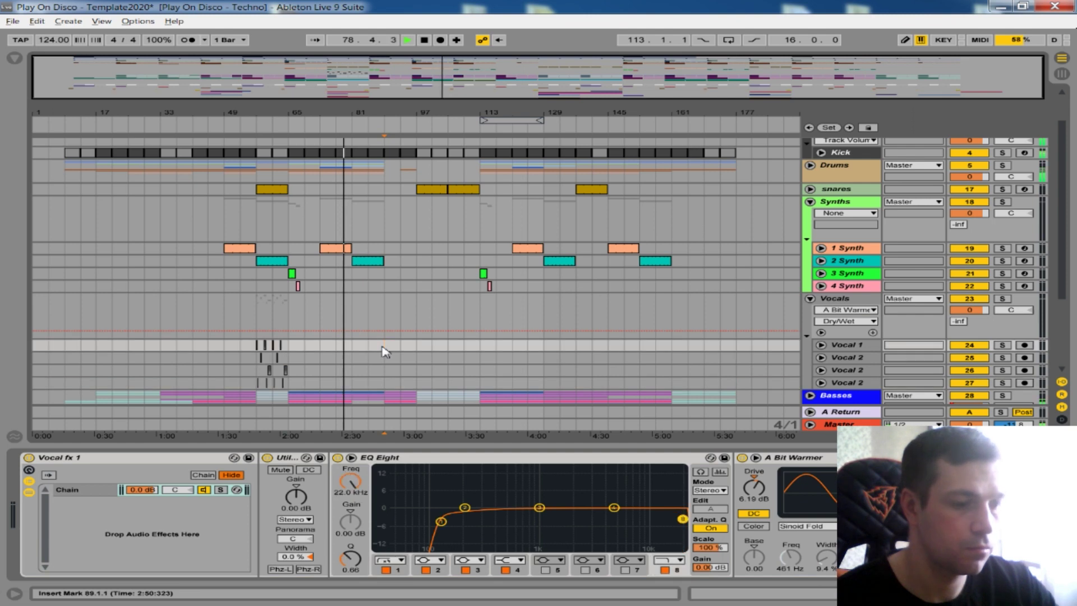
key("ctrl+v")
scroll(505, 343, "up", 2)
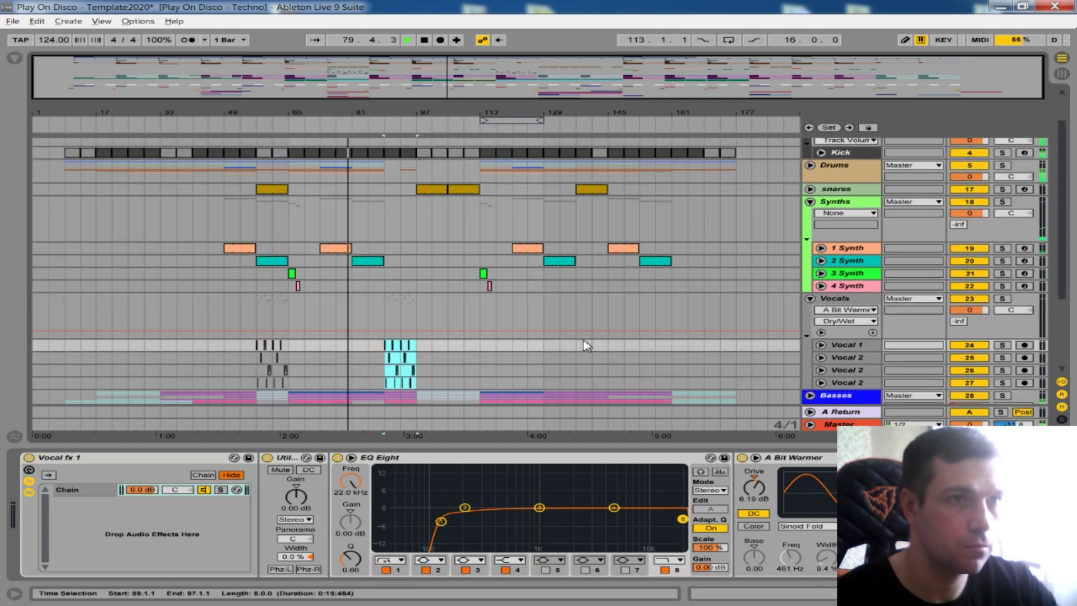
scroll(633, 339, "down", 2)
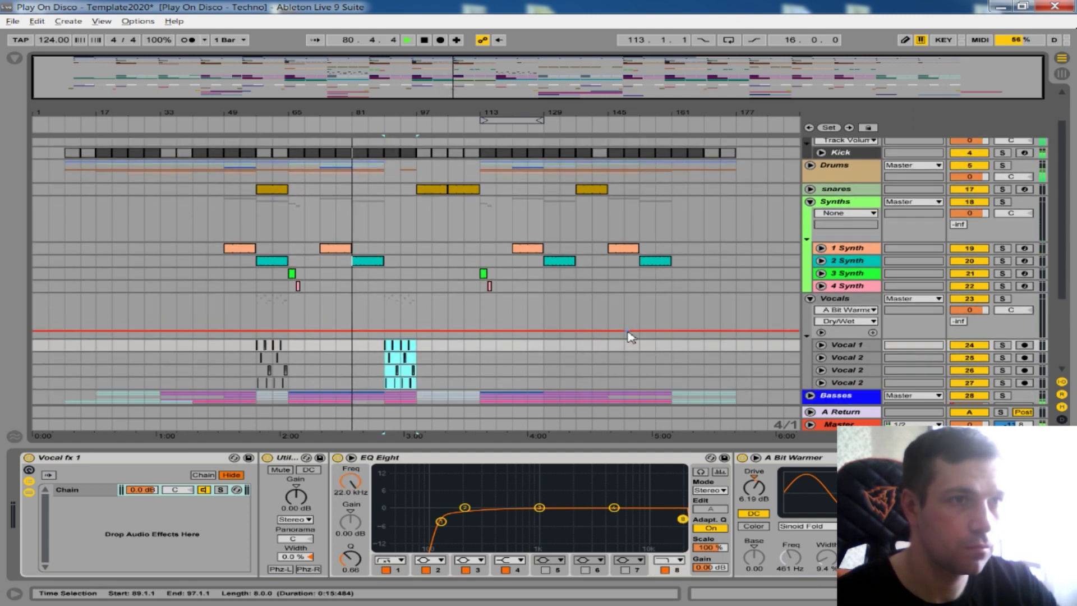
Step: Paste the copied vocal clips onto the four vocal tracks at bar 129
left_click(545, 339)
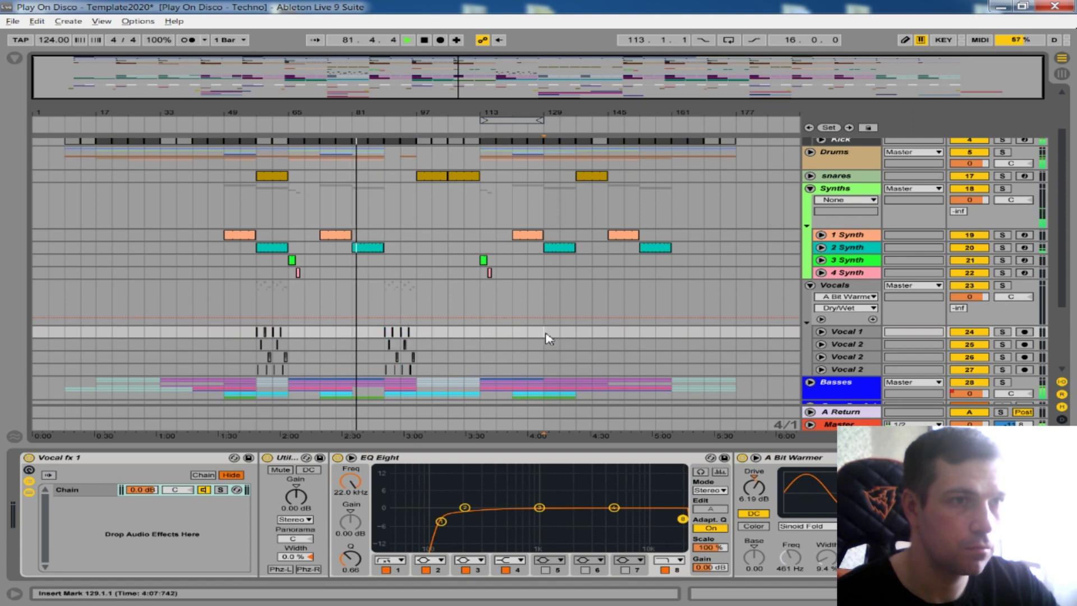
key("ctrl+v")
left_click(416, 274)
scroll(405, 294, "up", 3)
scroll(407, 297, "down", 3)
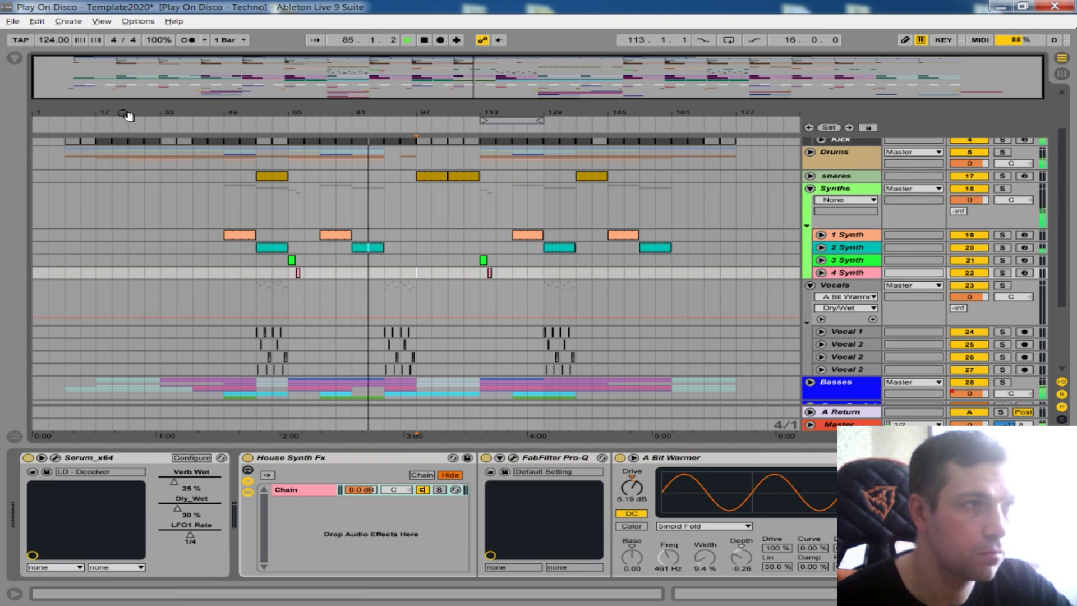
Step: Copy the clips on the first, second and fourth vocal tracks from bars 57 to 65 and paste them at bar 33
left_click_drag(113, 103, 174, 166)
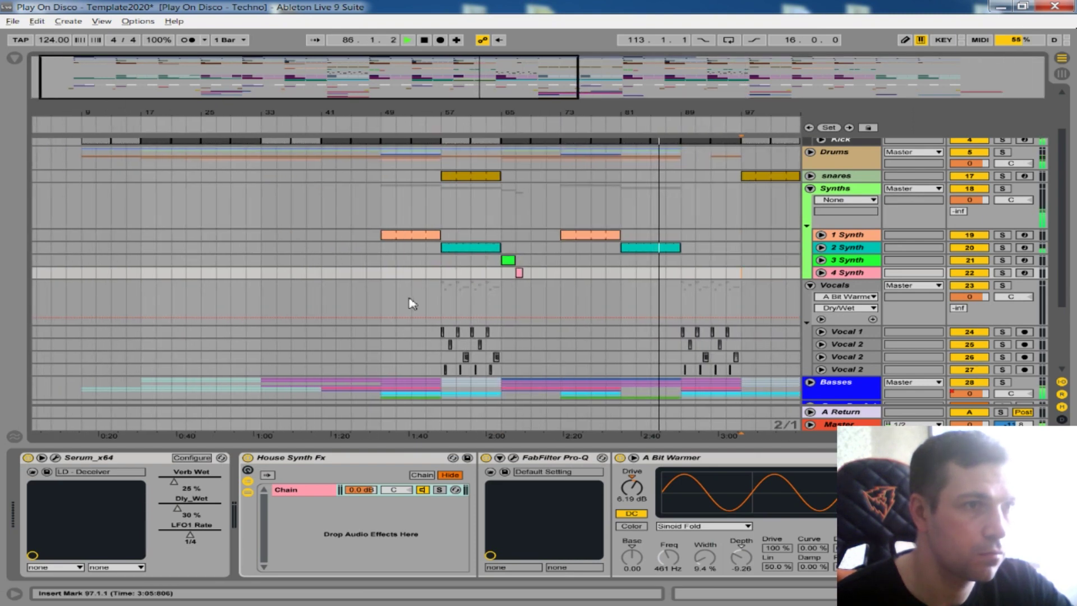
left_click_drag(503, 337, 446, 373)
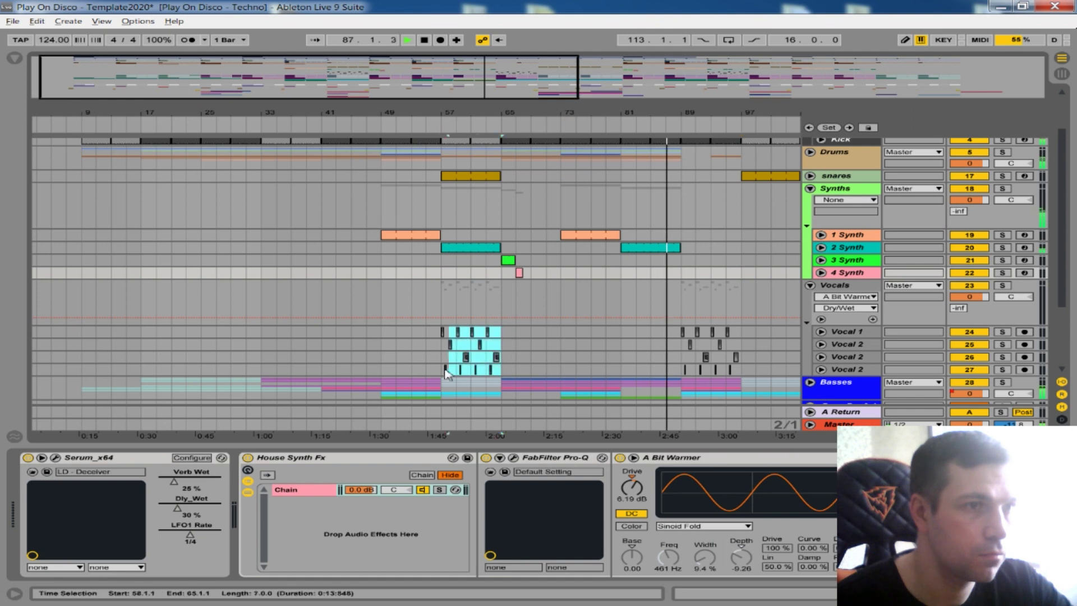
left_click(444, 334)
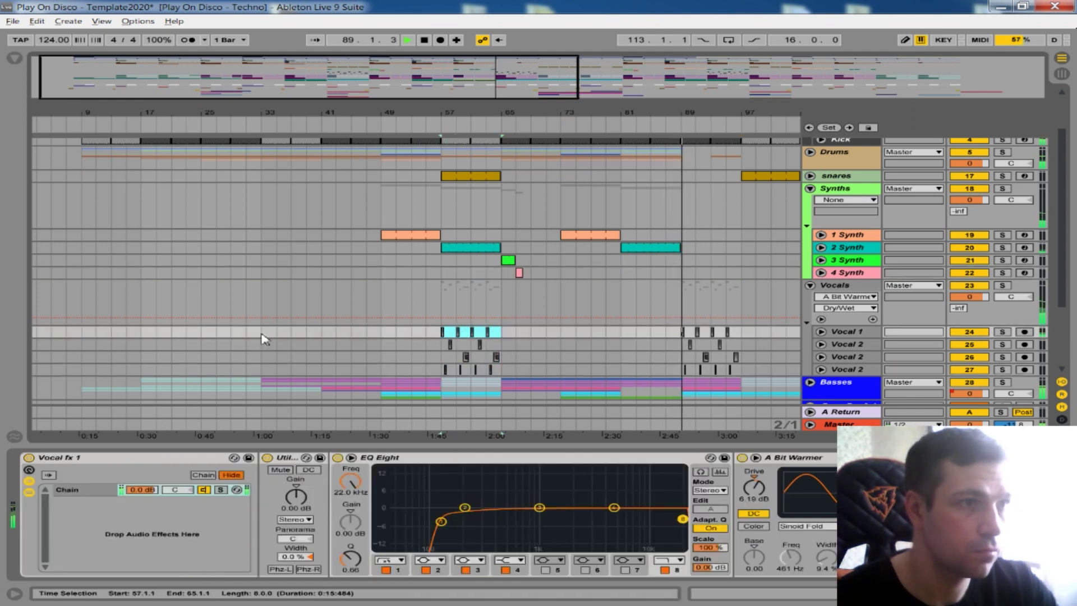
left_click(283, 332)
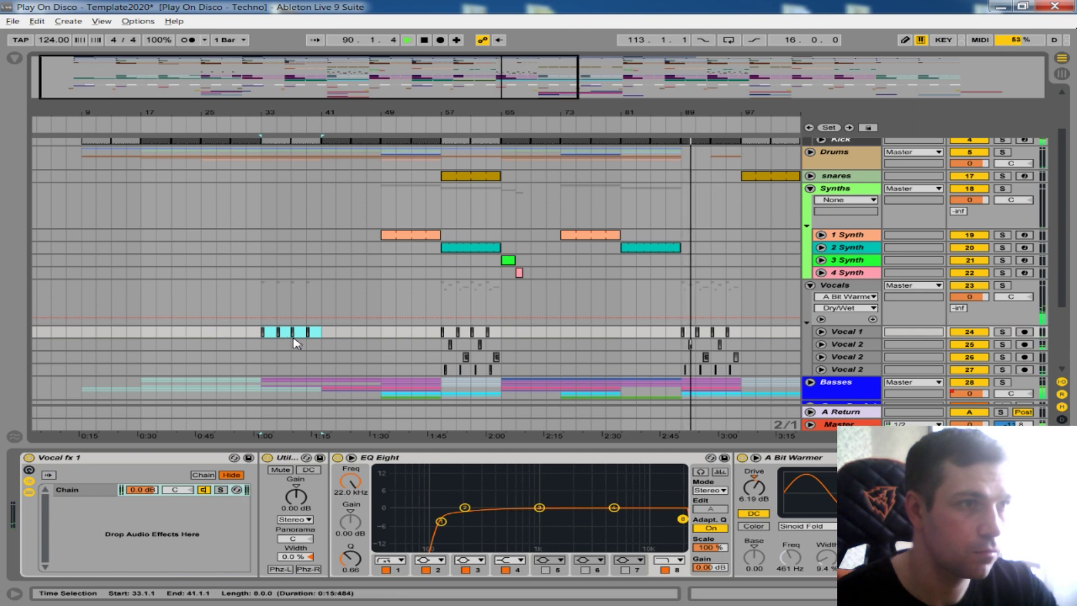
left_click(292, 343)
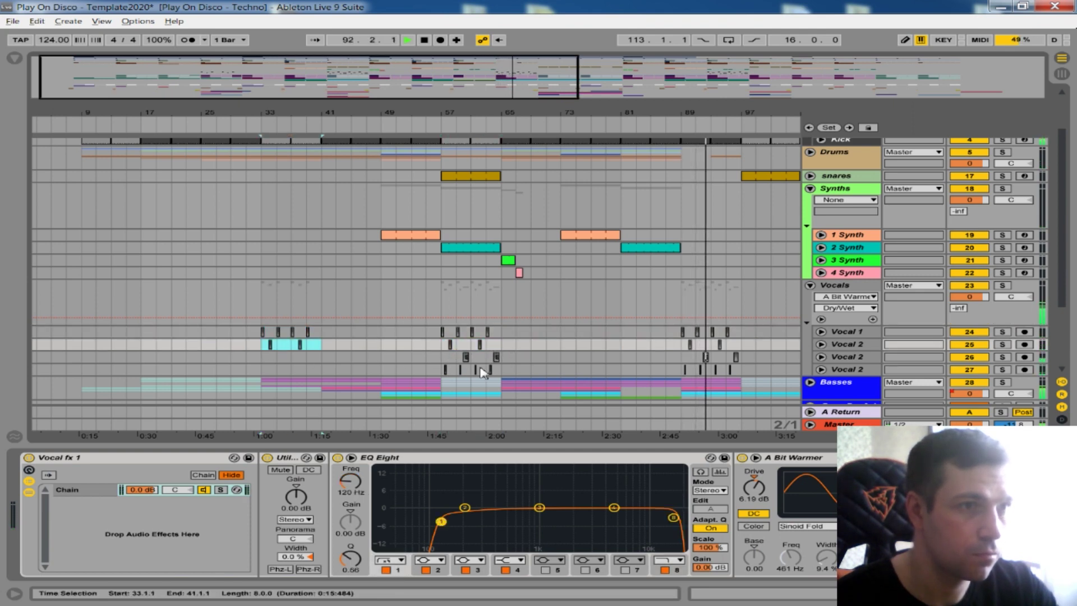
left_click(443, 373)
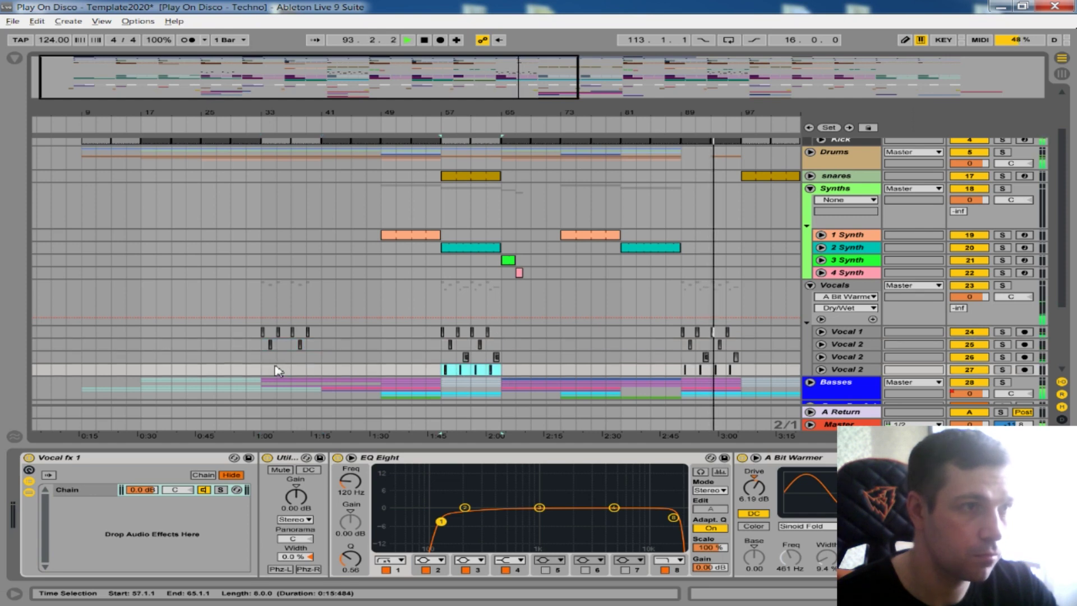
left_click(343, 327)
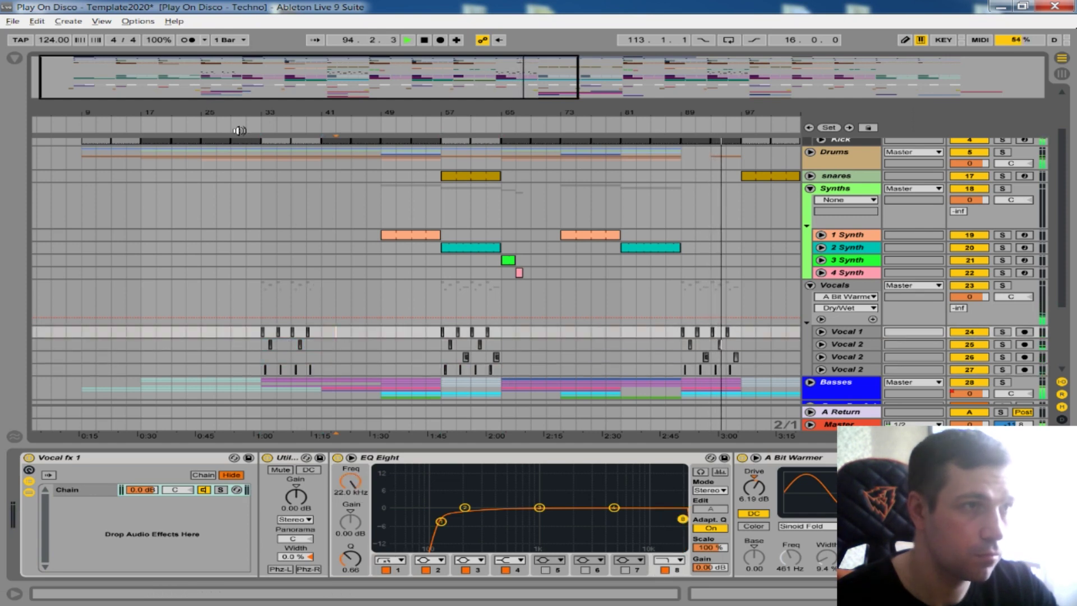
Step: Copy the vocal clips from the section starting at bar 33 and paste them across the vocal tracks at bar 25
left_click_drag(240, 130, 254, 147)
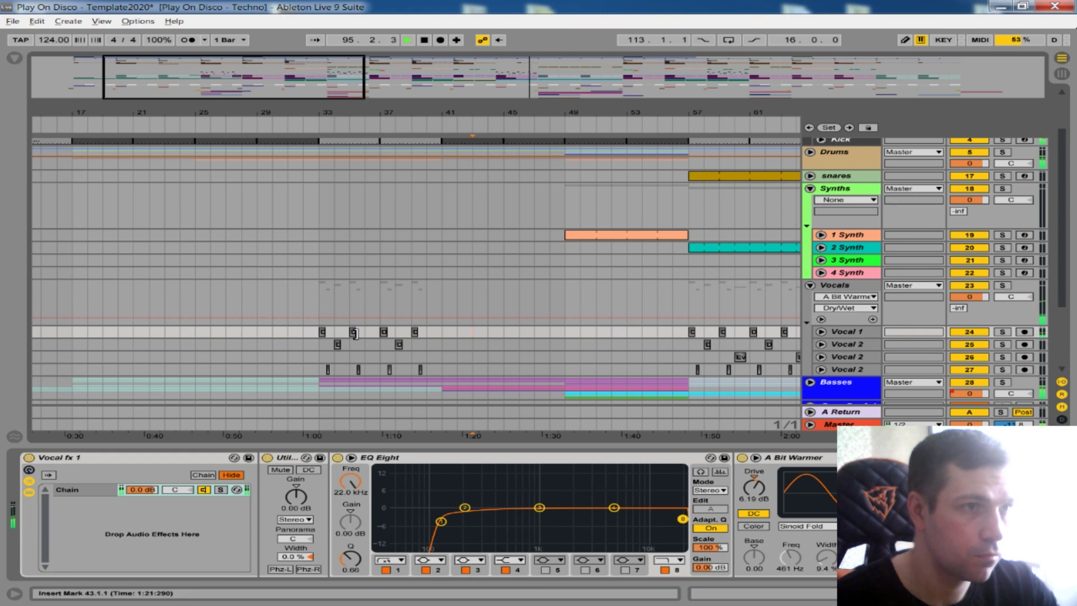
left_click(313, 369)
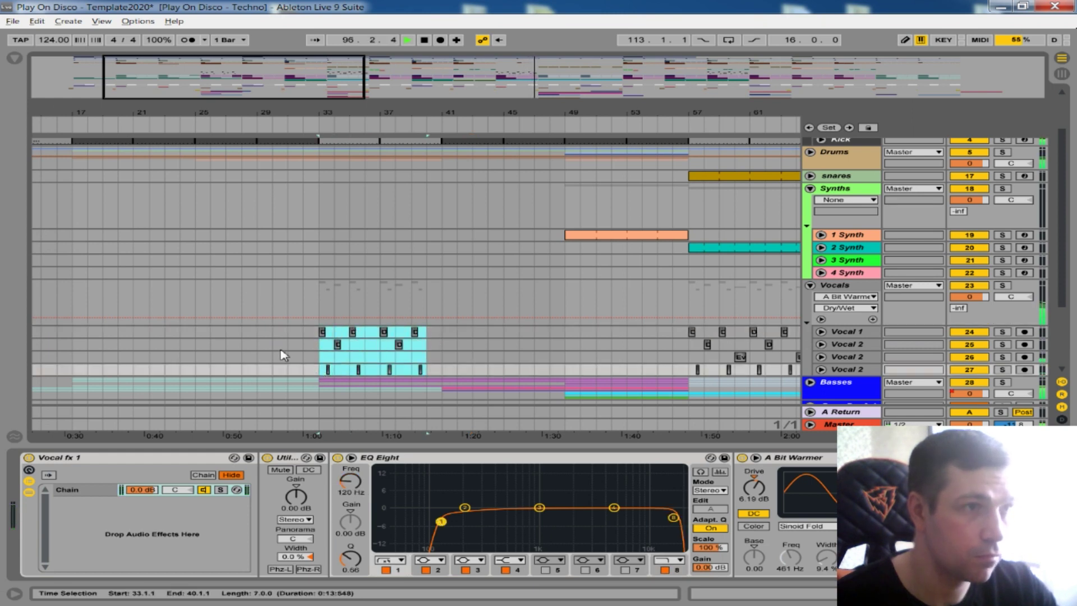
left_click_drag(220, 114, 221, 104)
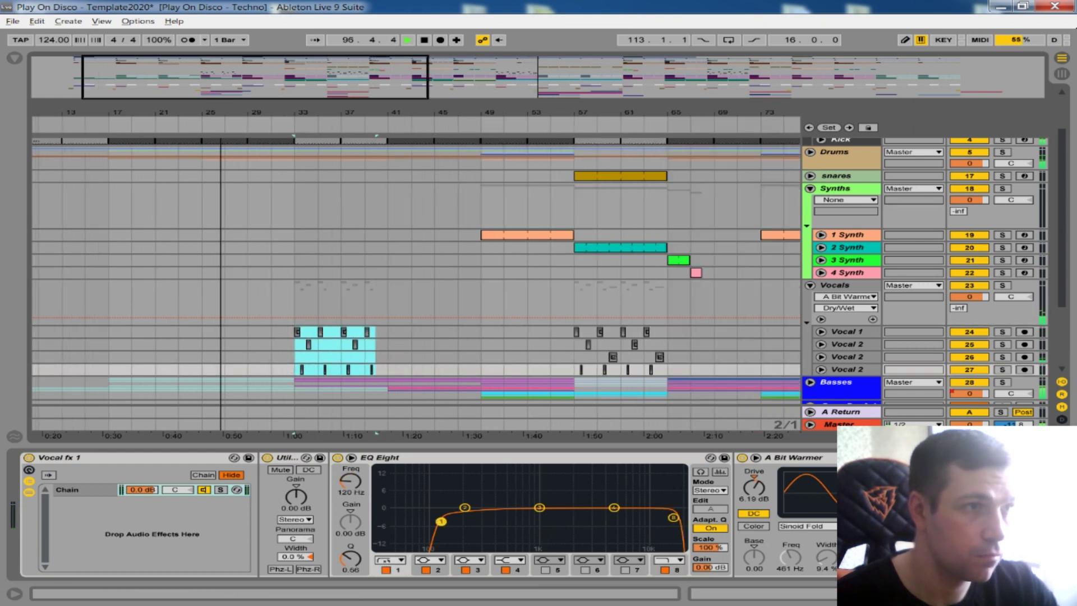
left_click(204, 332)
left_click_drag(283, 371, 197, 339)
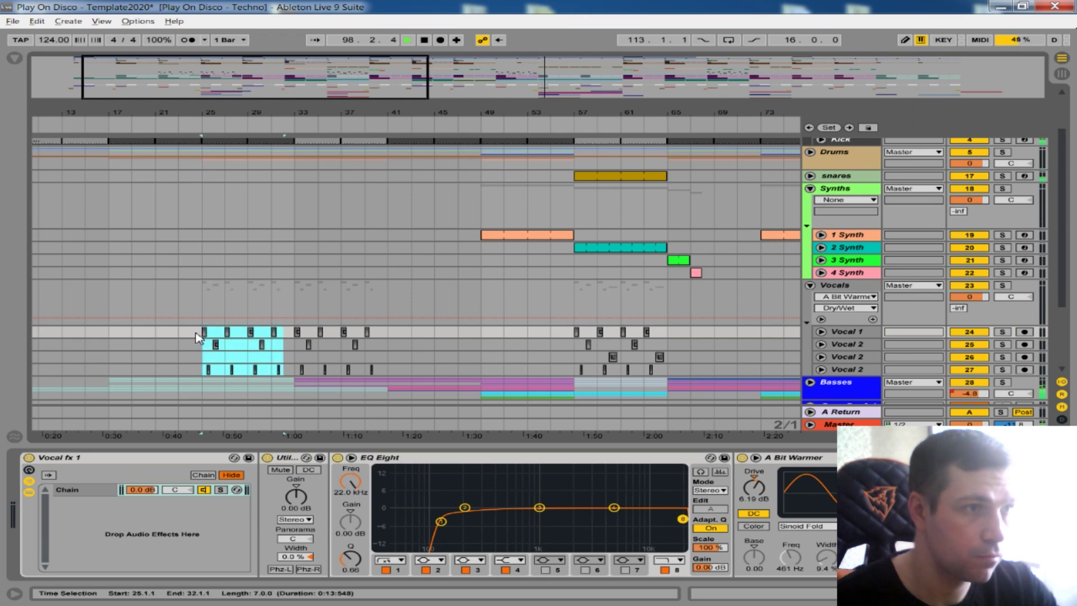
left_click_drag(220, 121, 220, 113)
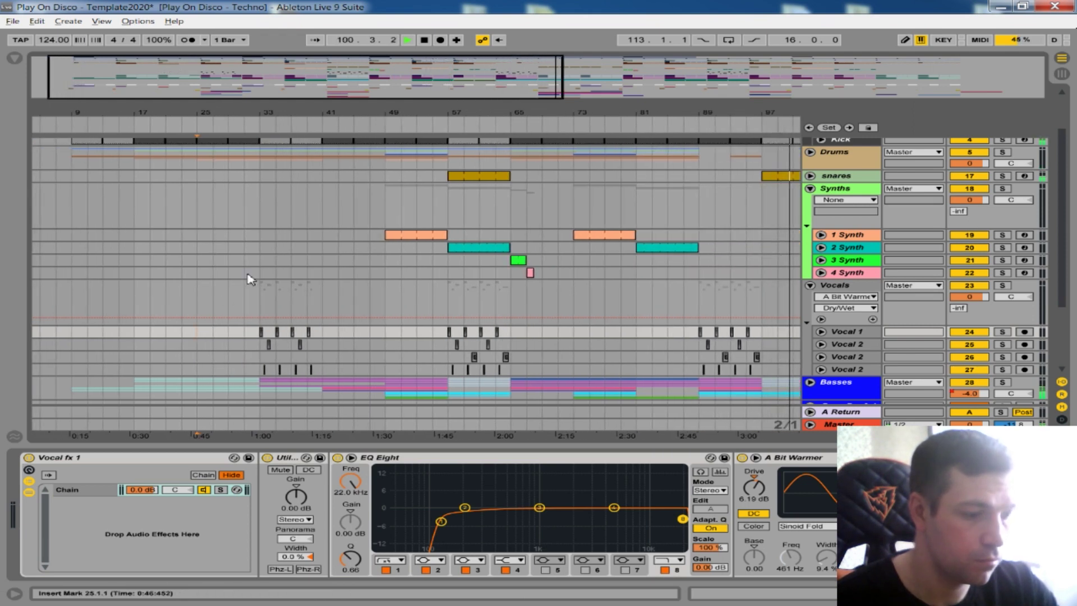
key("ctrl+v")
Step: Delete the Vocal 1 clips at bars 27 and 31 and the fourth vocal track's clips at bars 25 and 29
left_click(215, 334)
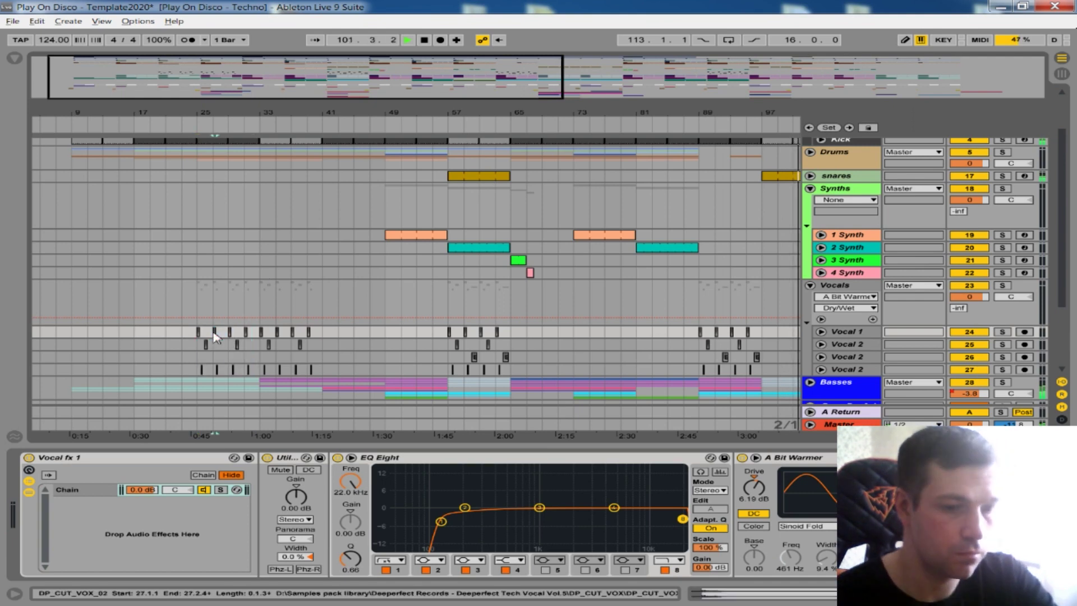
left_click(246, 332)
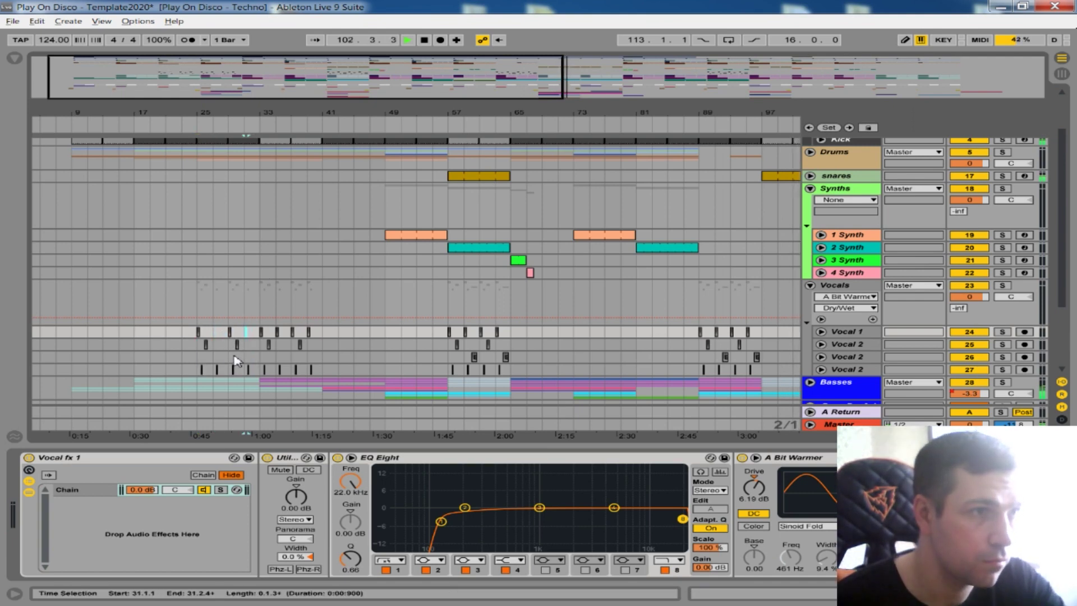
left_click_drag(232, 113, 204, 293)
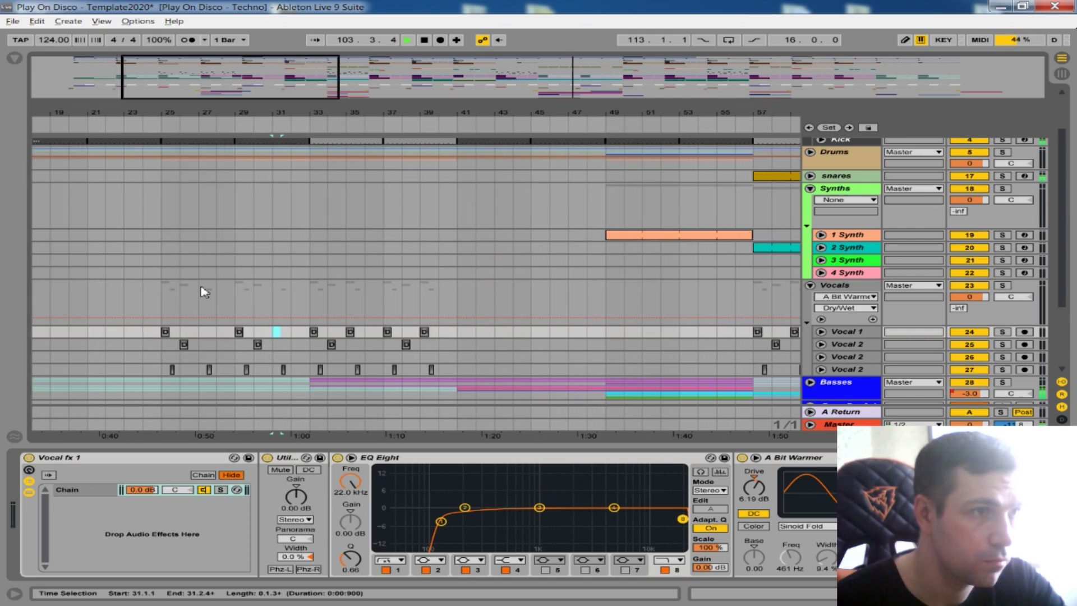
left_click(246, 369)
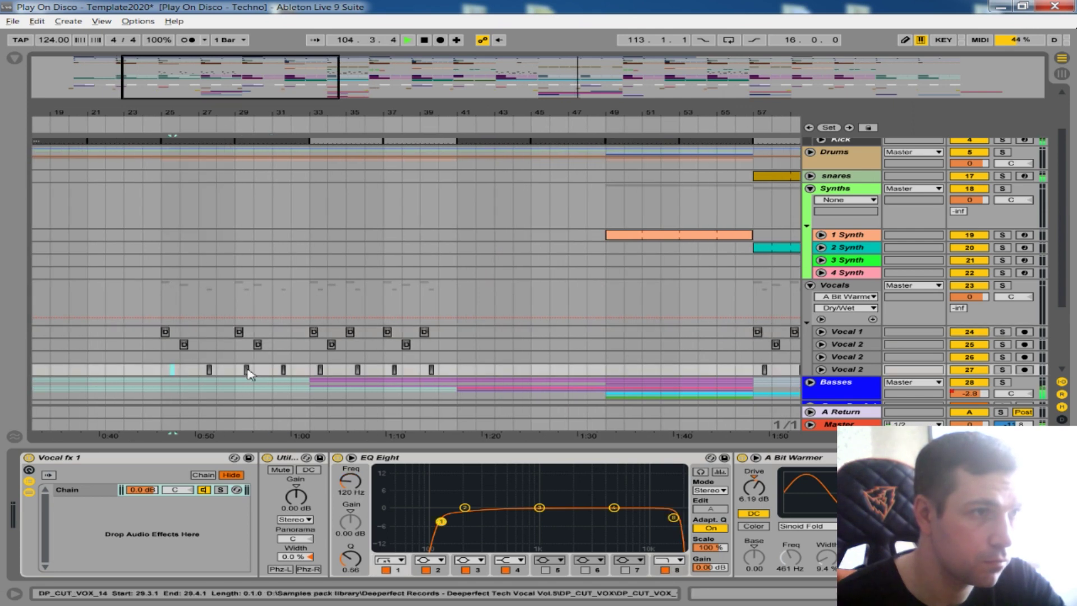
left_click_drag(254, 114, 297, 61)
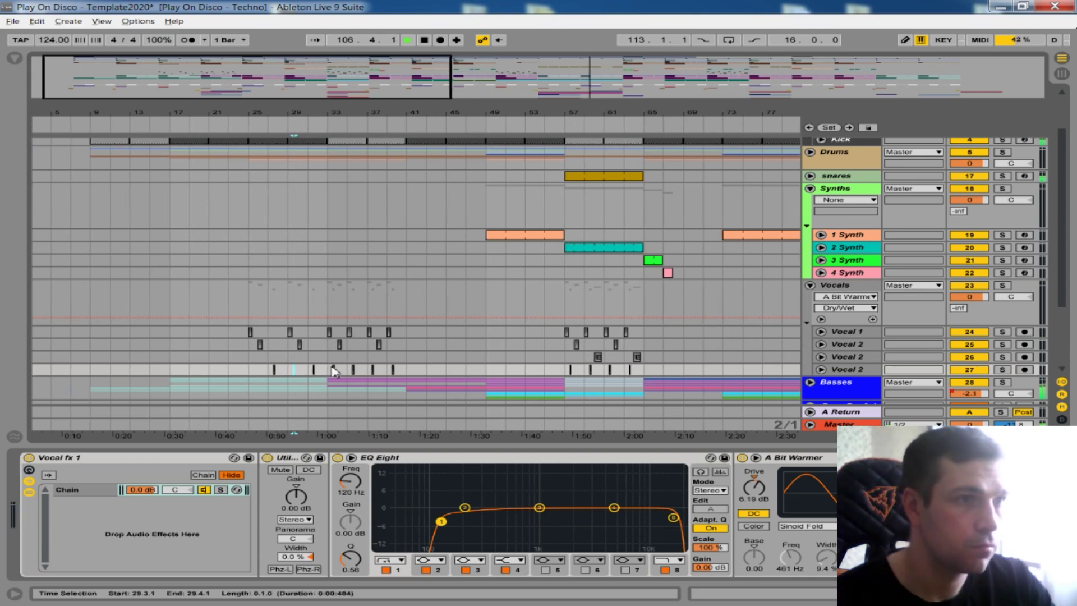
Step: Copy the thinned-out vocal clips from bars 25 to 33 and paste them at bar 17
left_click(251, 333, "shift")
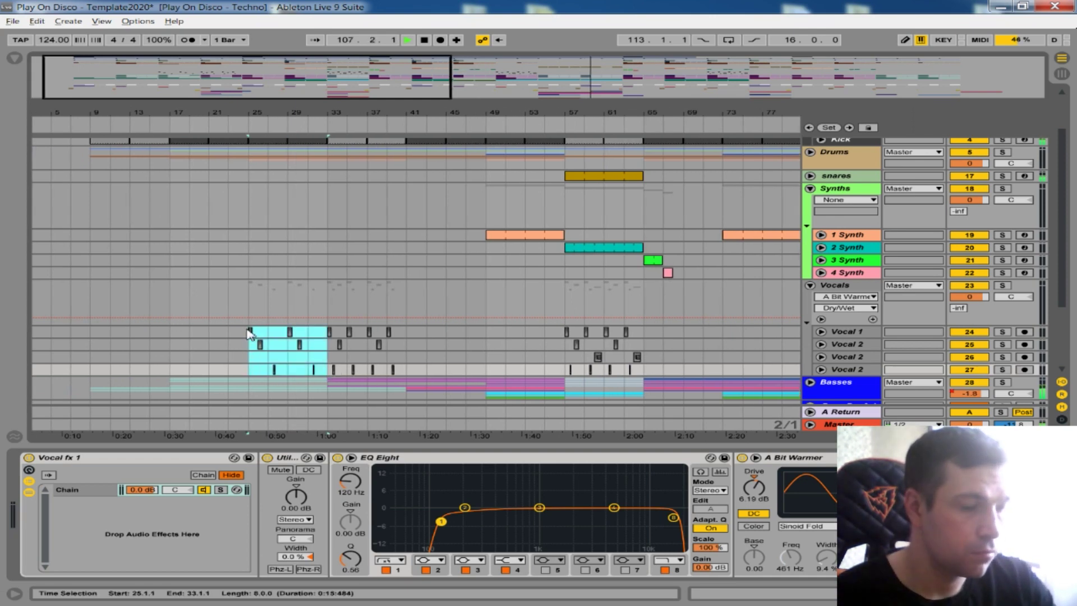
left_click(178, 335)
key("ctrl+v")
left_click_drag(216, 113, 218, 72)
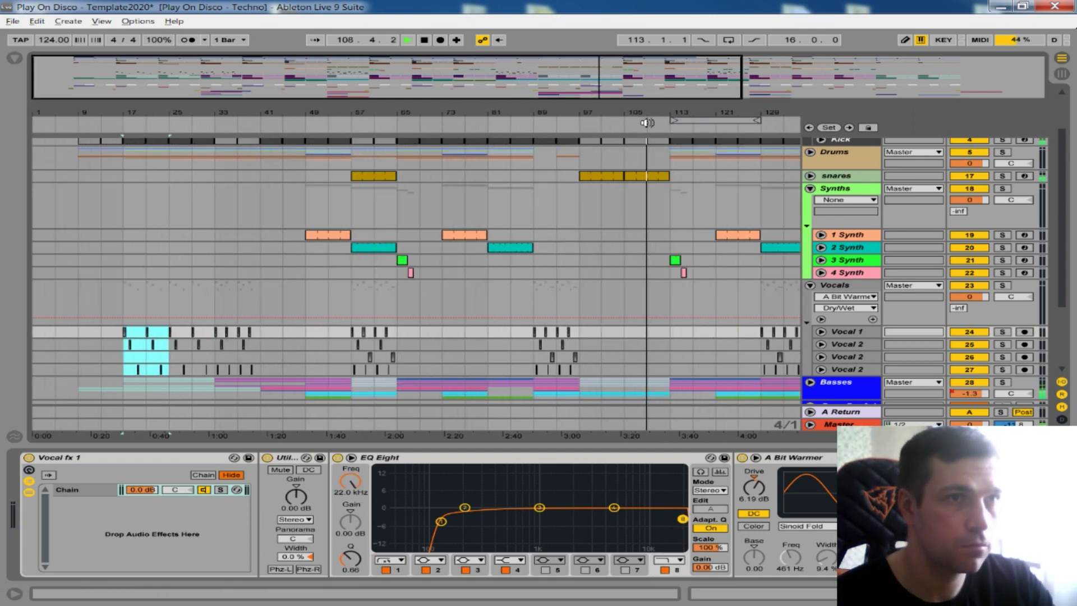
Step: Paste the thinned-out vocal clips at bar 153, duplicate them to bar 161 and fold the Vocals group
left_click_drag(644, 112, 646, 78)
left_click_drag(684, 115, 628, 170)
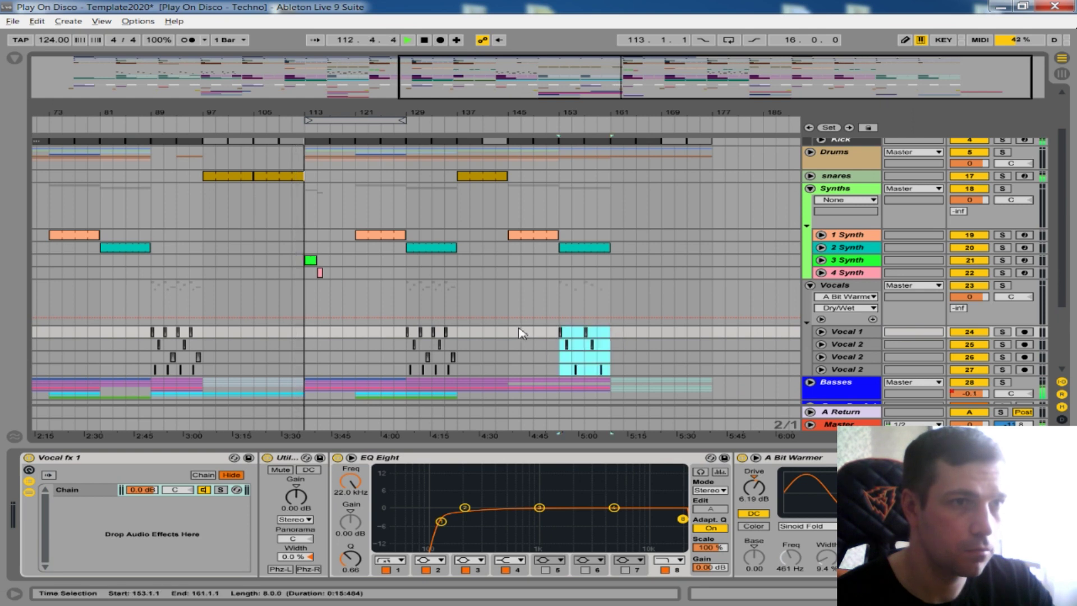
left_click_drag(555, 116, 642, 62)
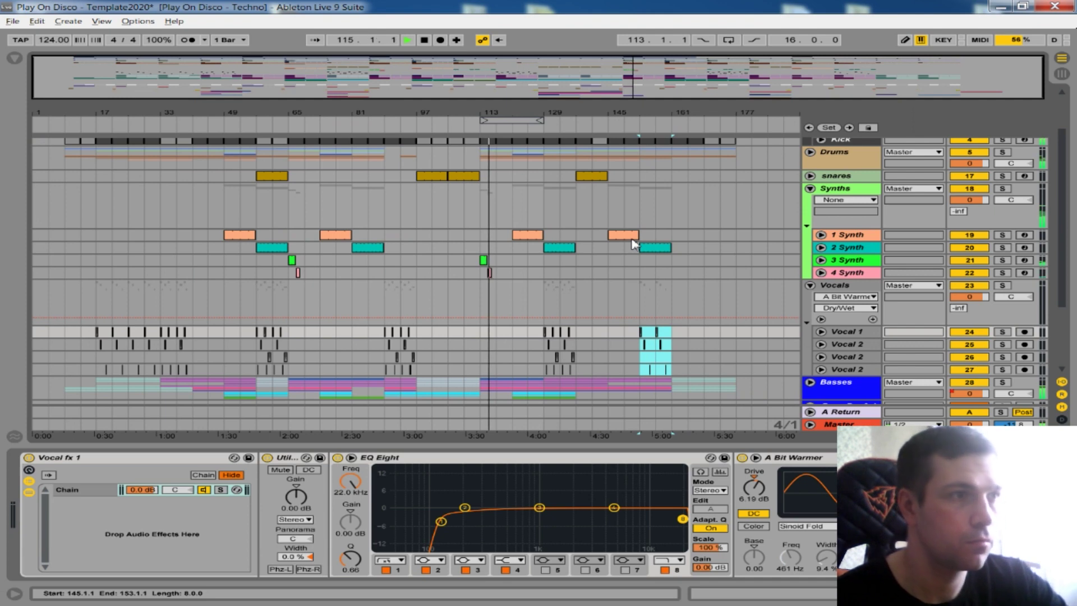
key("ctrl+d")
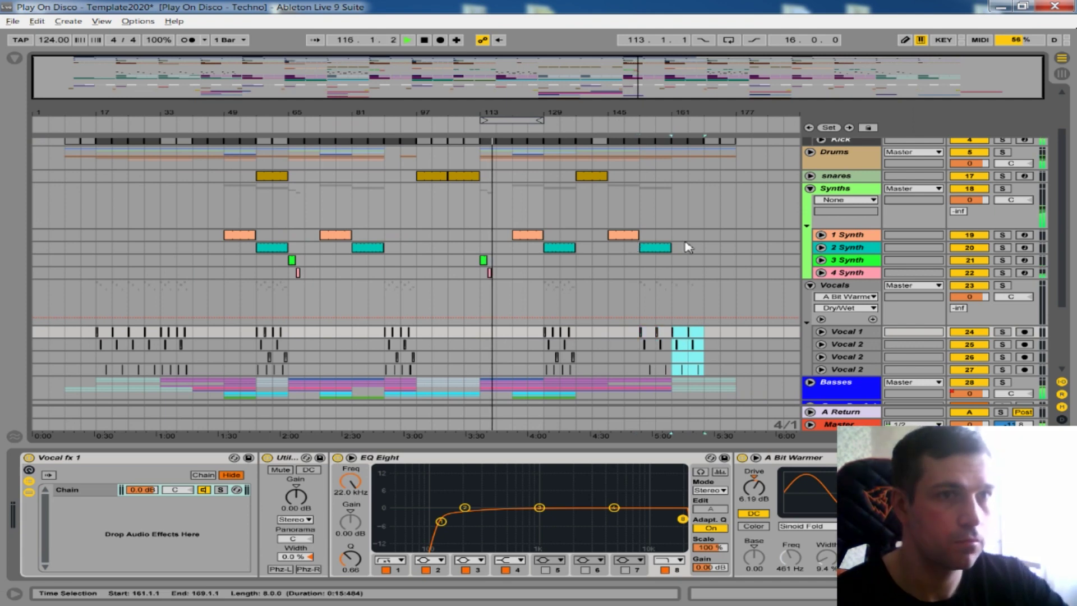
left_click(811, 287)
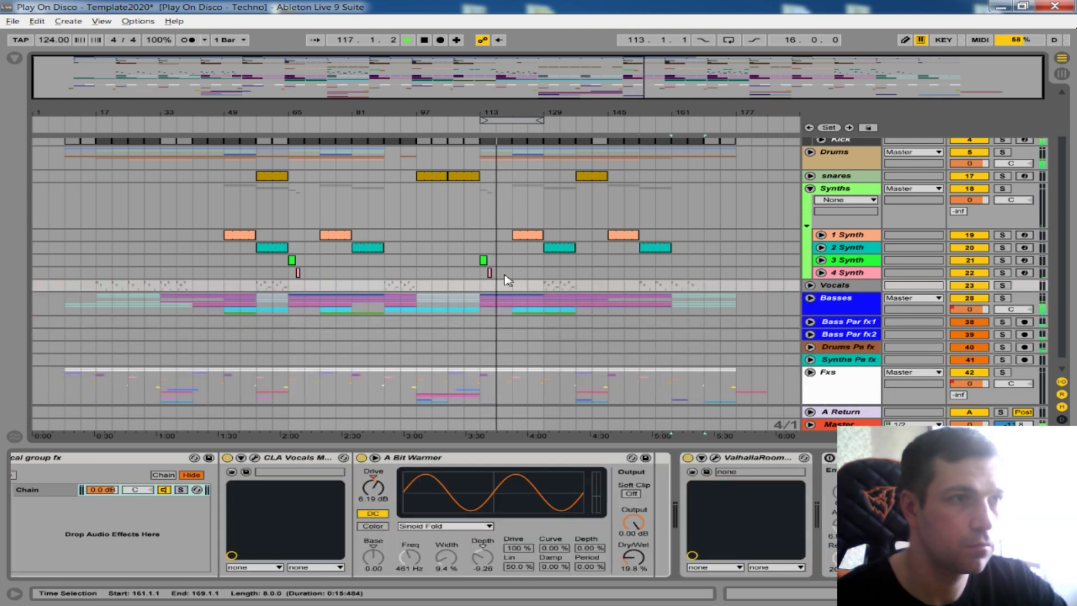
Step: Duplicate the 4 Synth track inside the Synths group
left_click(821, 273)
left_click(821, 273)
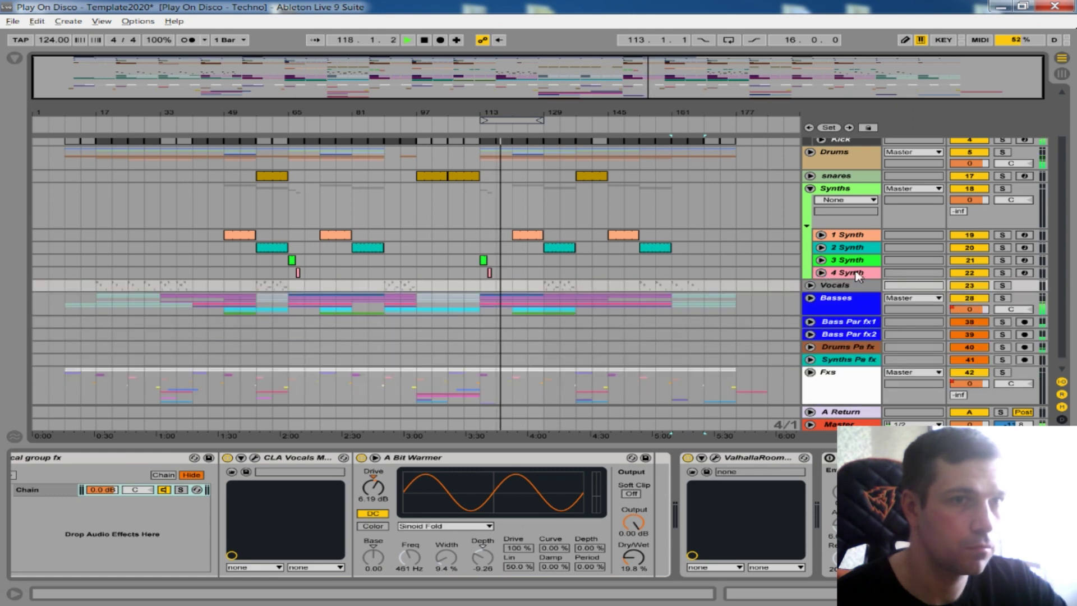
left_click(854, 274)
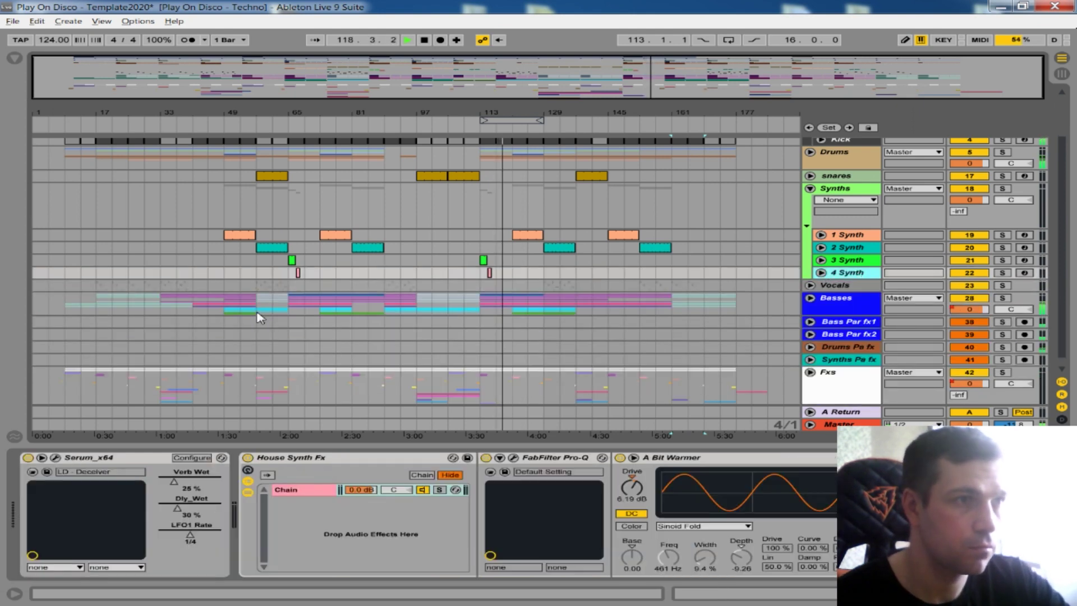
key("ctrl+d")
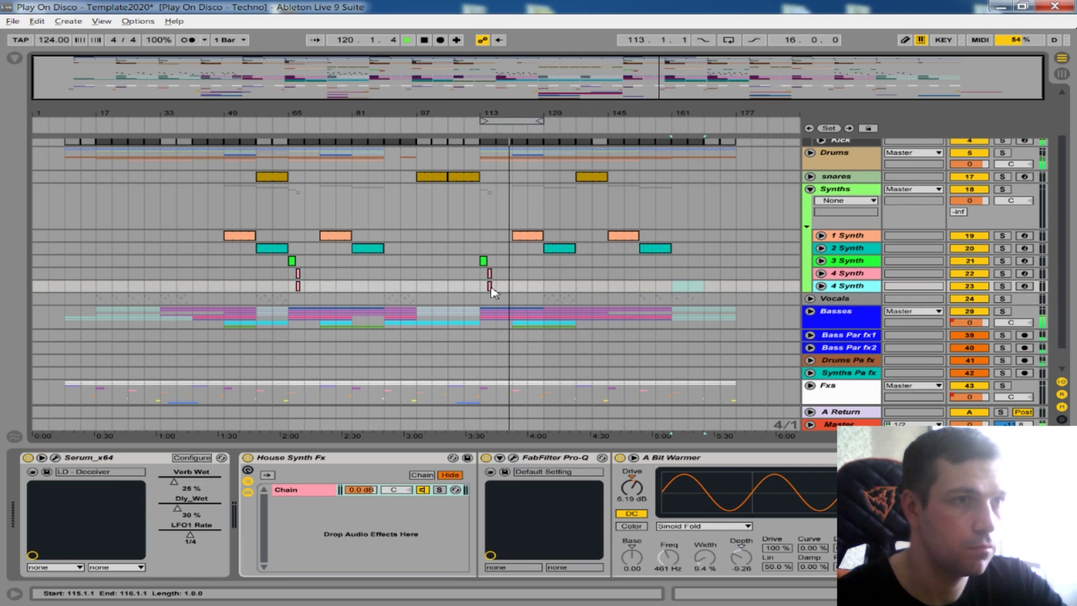
Step: Delete the clip at bar 115 on the duplicated synth track, make the remaining clip span bars 57 to 65, and unfold the track
key("Delete")
left_click_drag(297, 286, 319, 288)
scroll(275, 287, "up", 3)
left_click(821, 286)
Step: Rename the duplicated synth track as 5 Synth and change its color to dark magenta
right_click(840, 286)
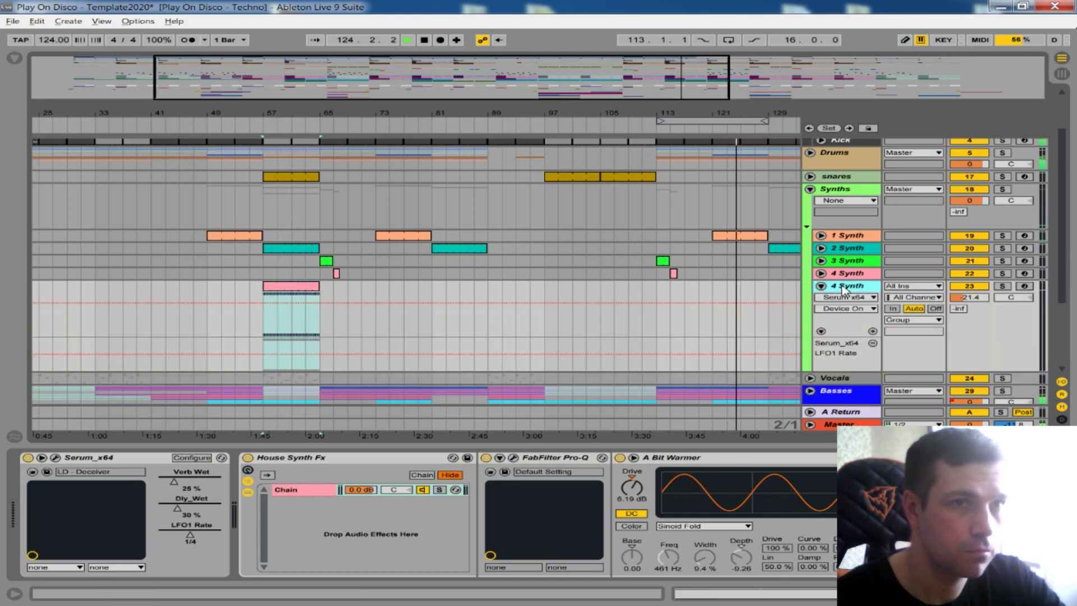
left_click(866, 339)
type("5 Synth")
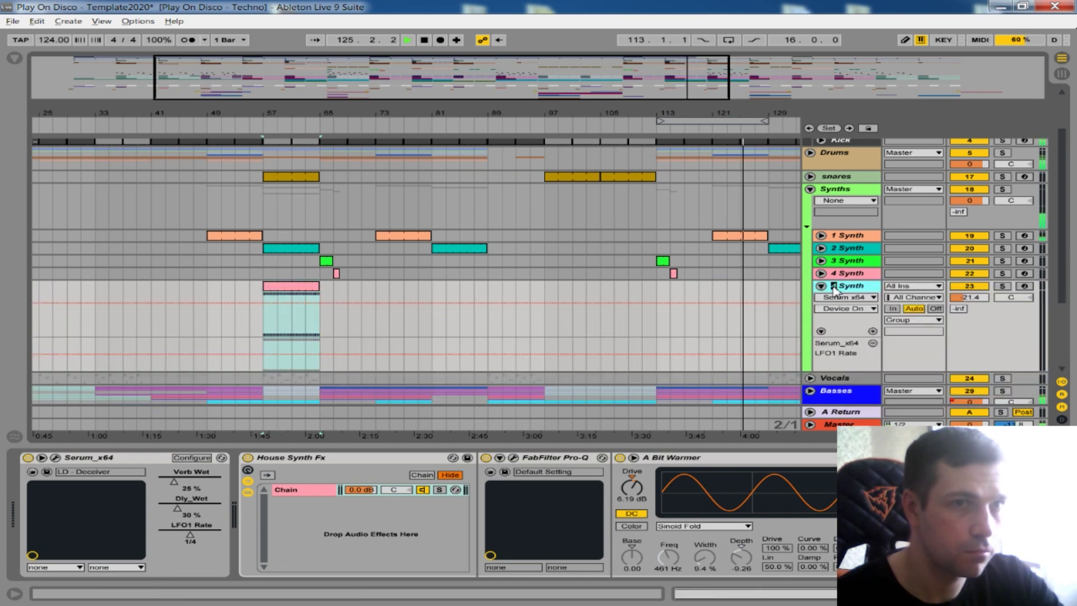
key("Return")
right_click(825, 287)
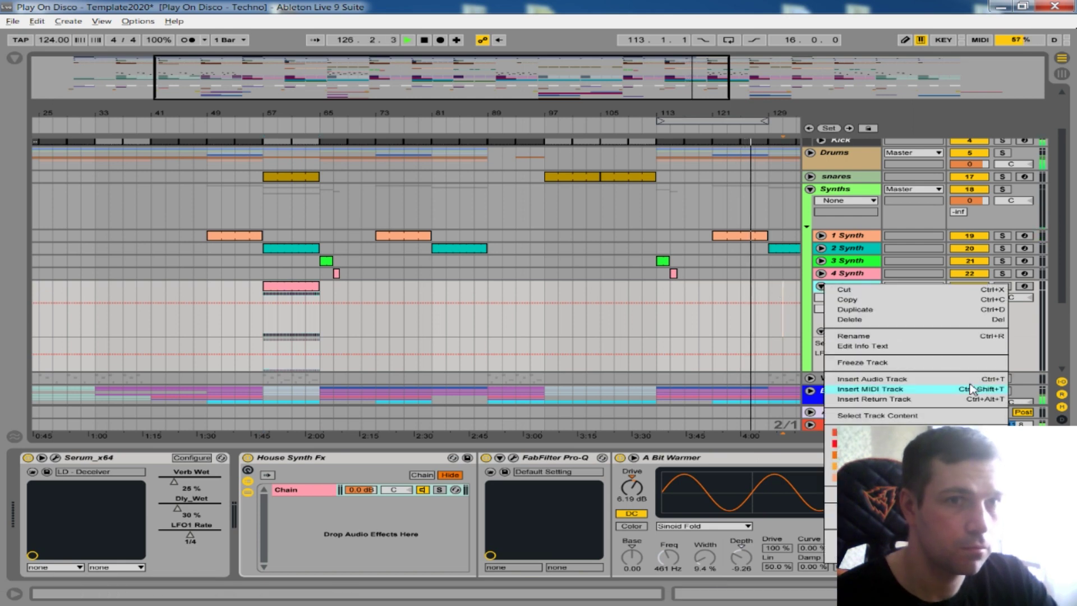
key("Escape")
Step: Open the 5 Synth clip in an enlarged note editor and replace its repeated C#3 notes with one note sustained across all eight bars
left_click(303, 290)
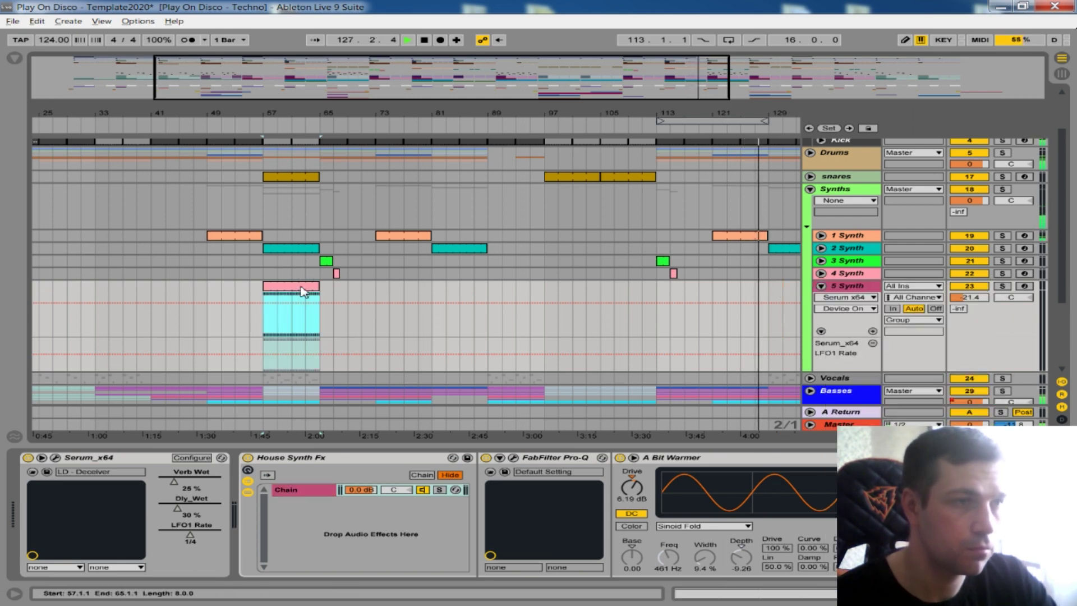
double_click(303, 291)
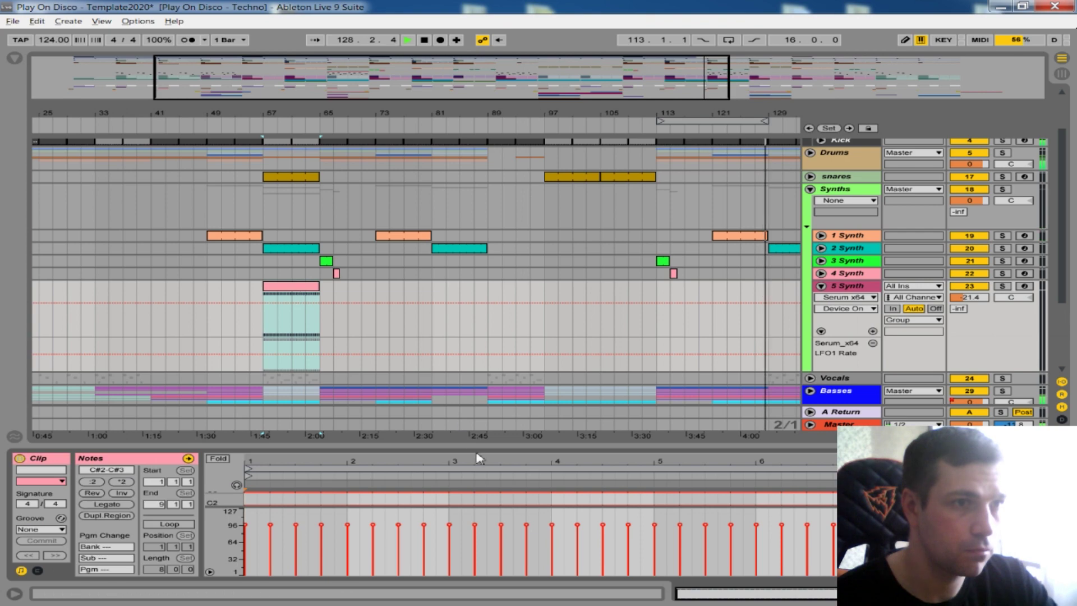
left_click_drag(480, 450, 449, 232)
left_click_drag(229, 413, 266, 413)
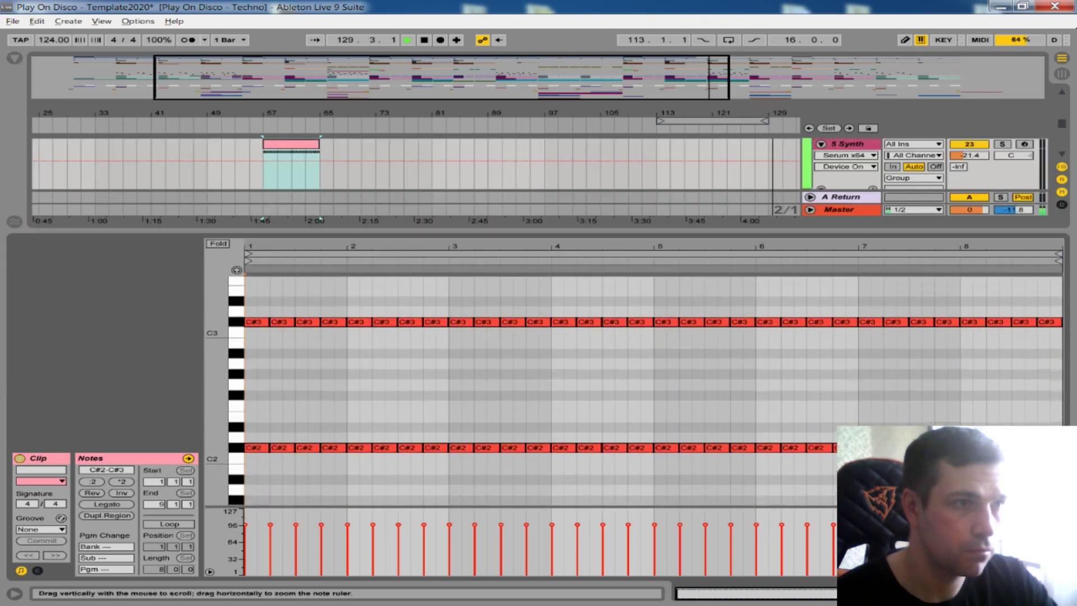
left_click_drag(268, 328, 1062, 321)
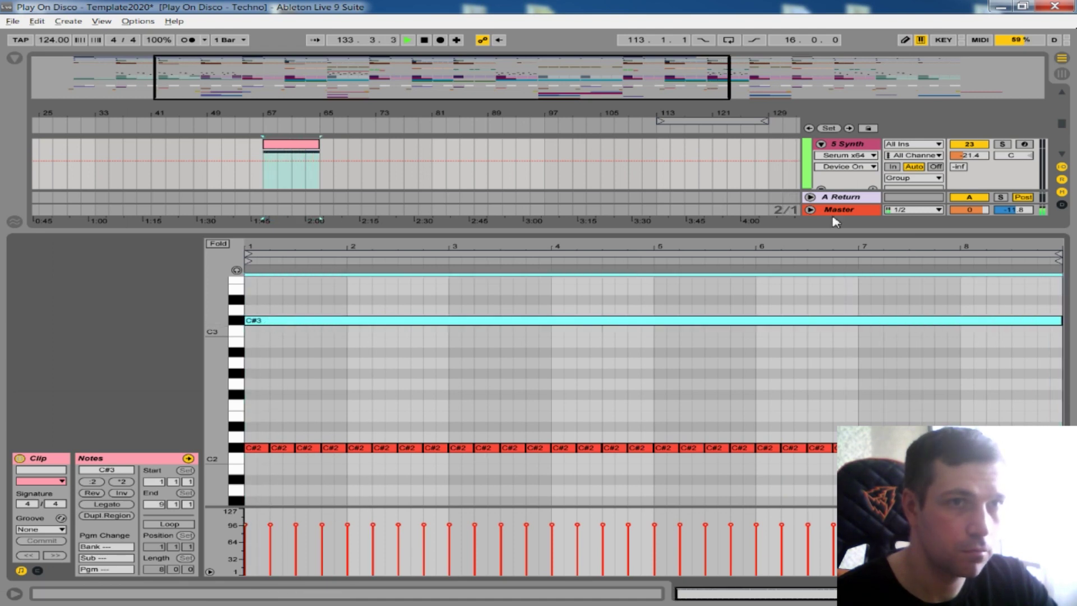
Step: Replace the repeated C#2 notes in the 5 Synth clip with one note sustained across all eight bars
left_click(258, 447)
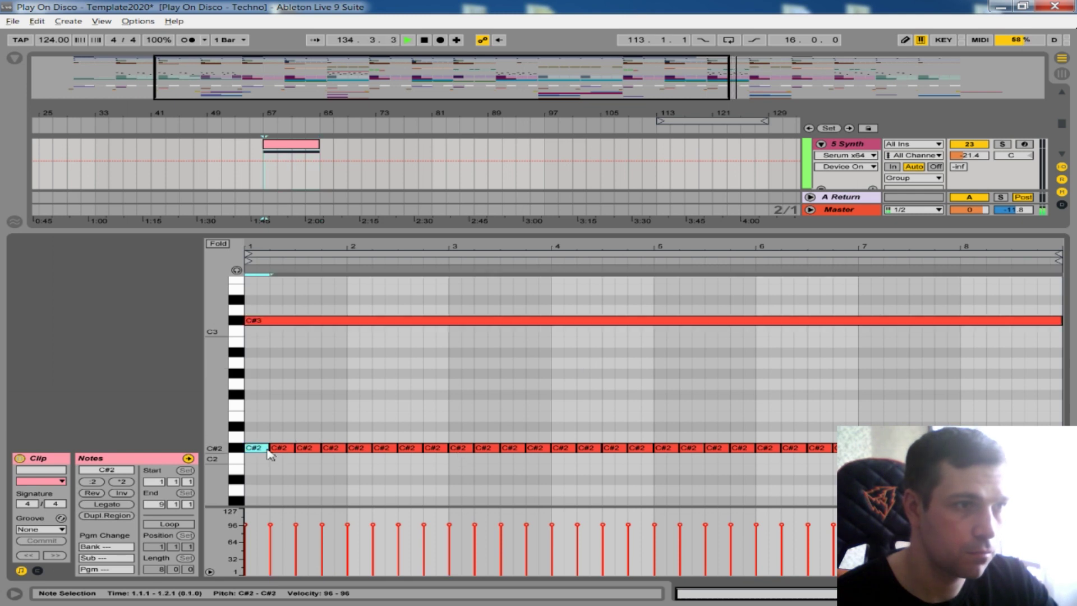
left_click_drag(268, 451, 1025, 448)
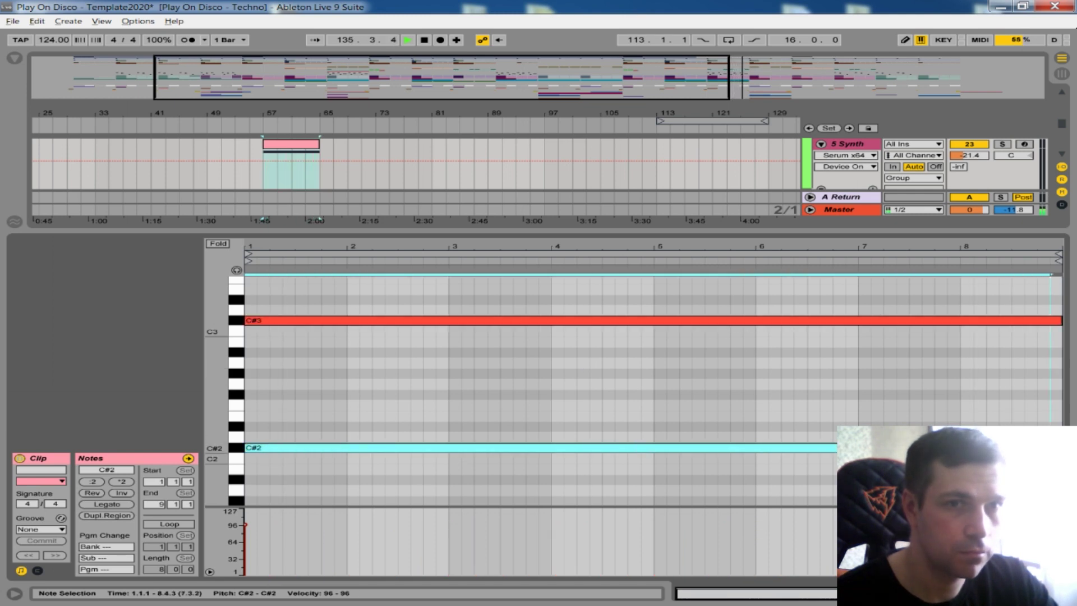
key("ctrl+alt+l")
left_click_drag(628, 114, 464, 125)
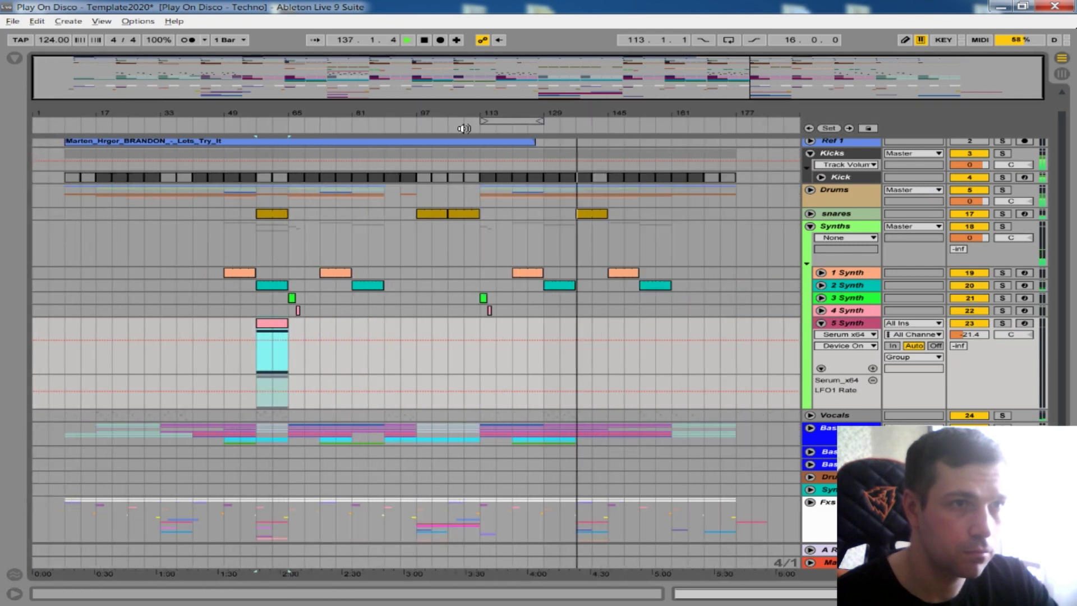
Step: Inspect the device chains of the Vocals group and the 5 Synth track
left_click(855, 418)
double_click(852, 420)
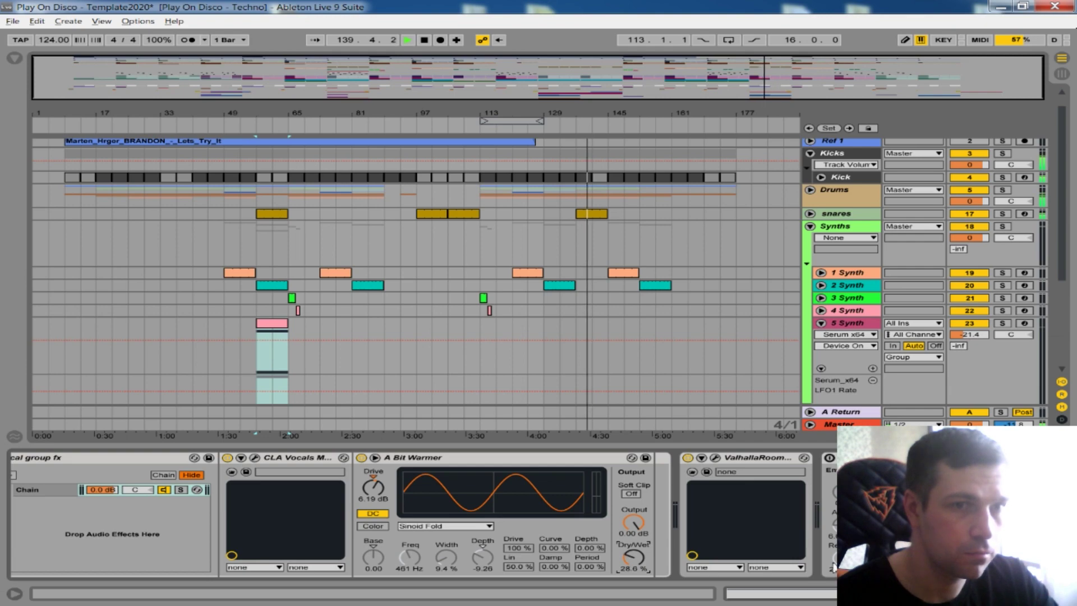
left_click(1062, 594)
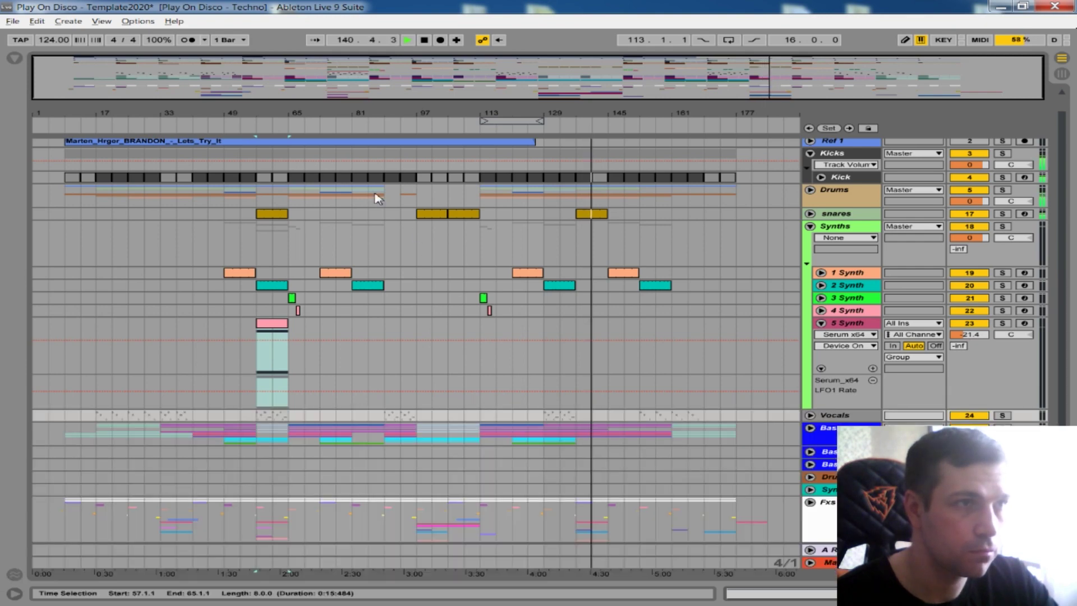
key("z")
double_click(860, 326)
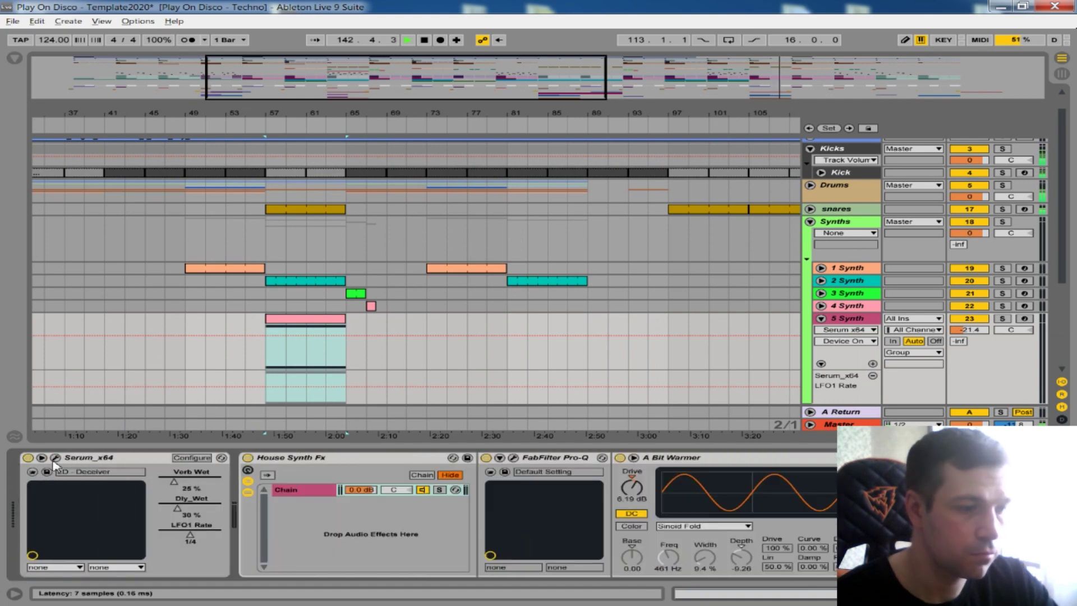
left_click_drag(470, 115, 470, 62)
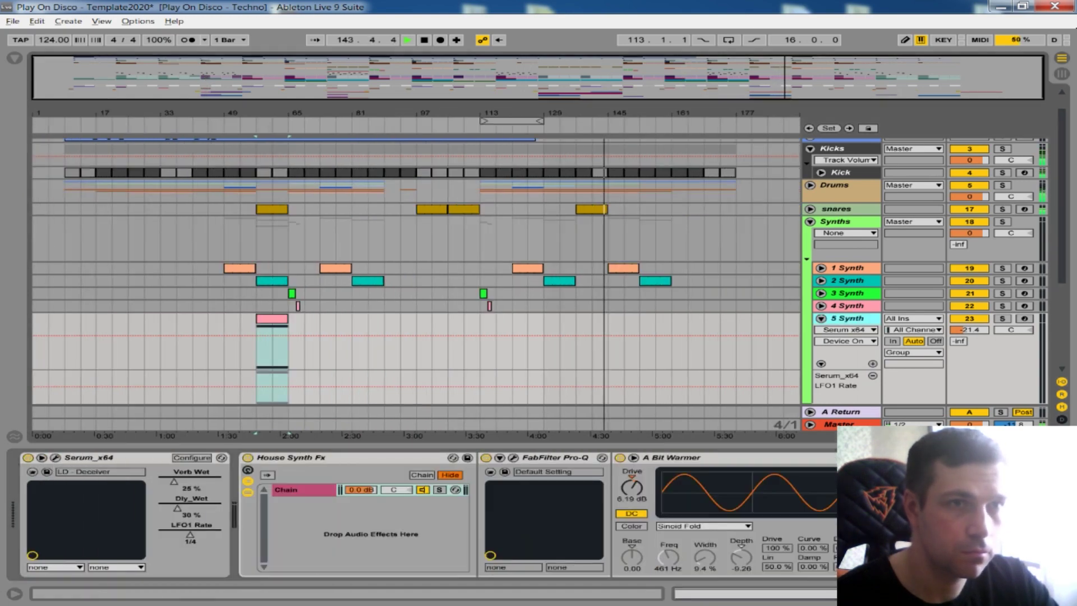
key("ctrl+alt+l")
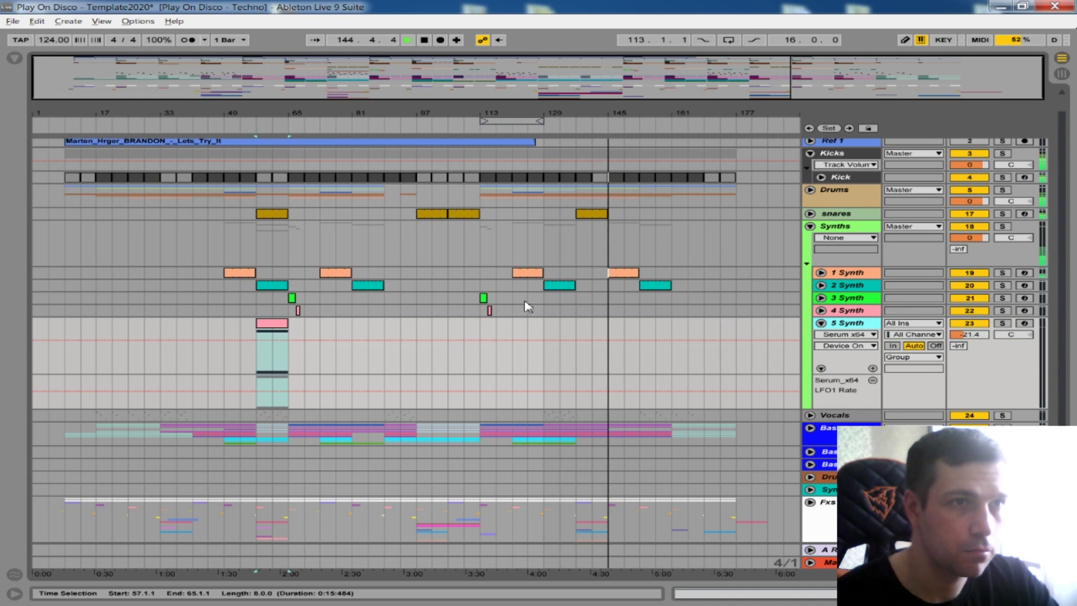
Step: Fold the 5 Synth track, then load the LD - Dom Saw preset in its Serum with a pitch bend range of 24 and -24
scroll(511, 297, "up", 1)
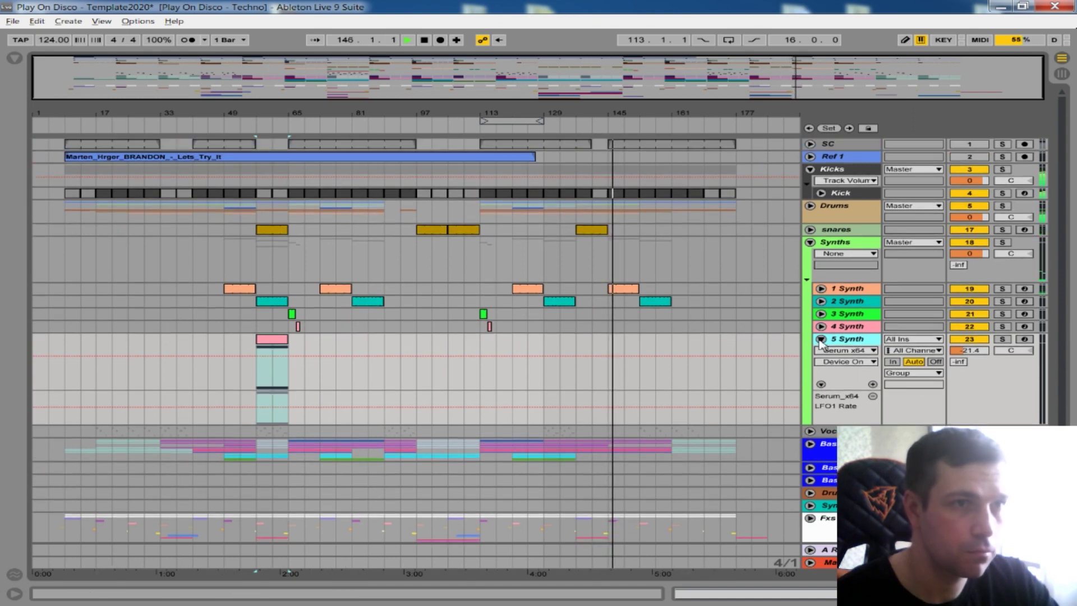
left_click(821, 340)
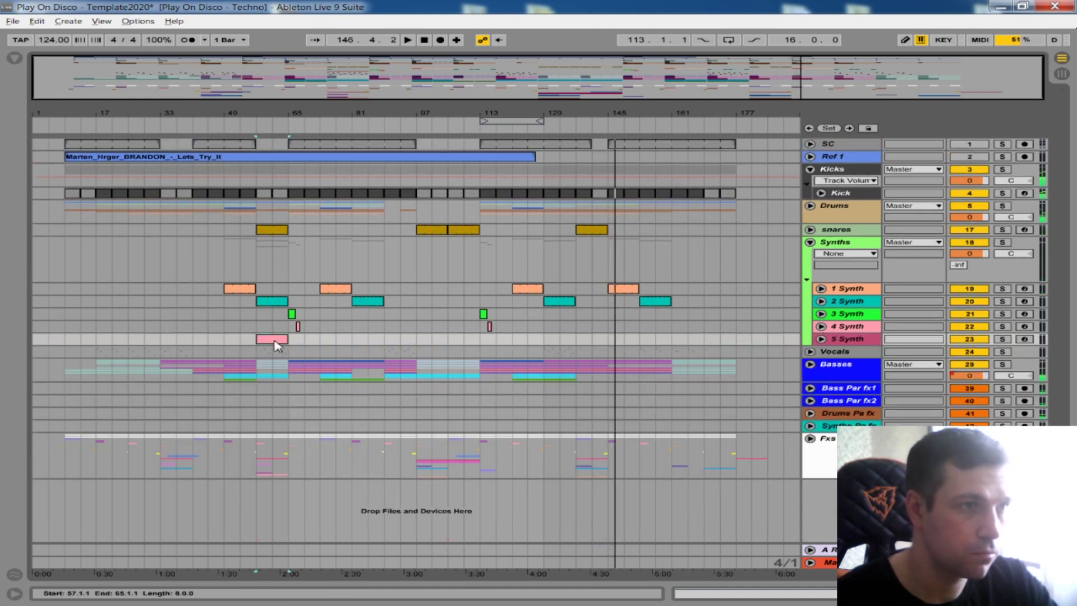
double_click(847, 339)
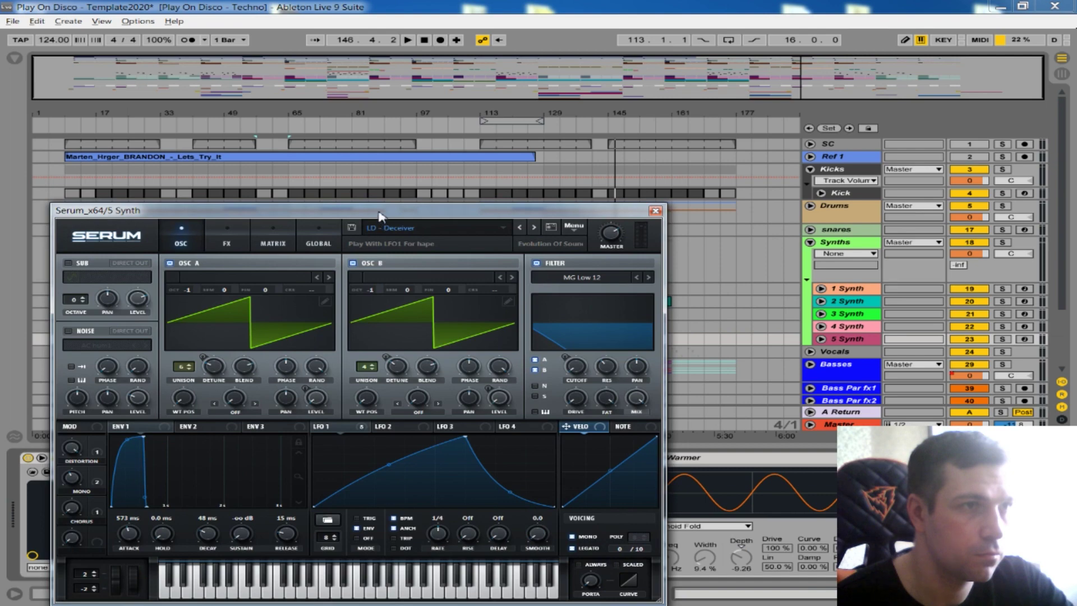
left_click_drag(379, 215, 402, 201)
left_click_drag(533, 201, 599, 214)
left_click(254, 328)
key("space")
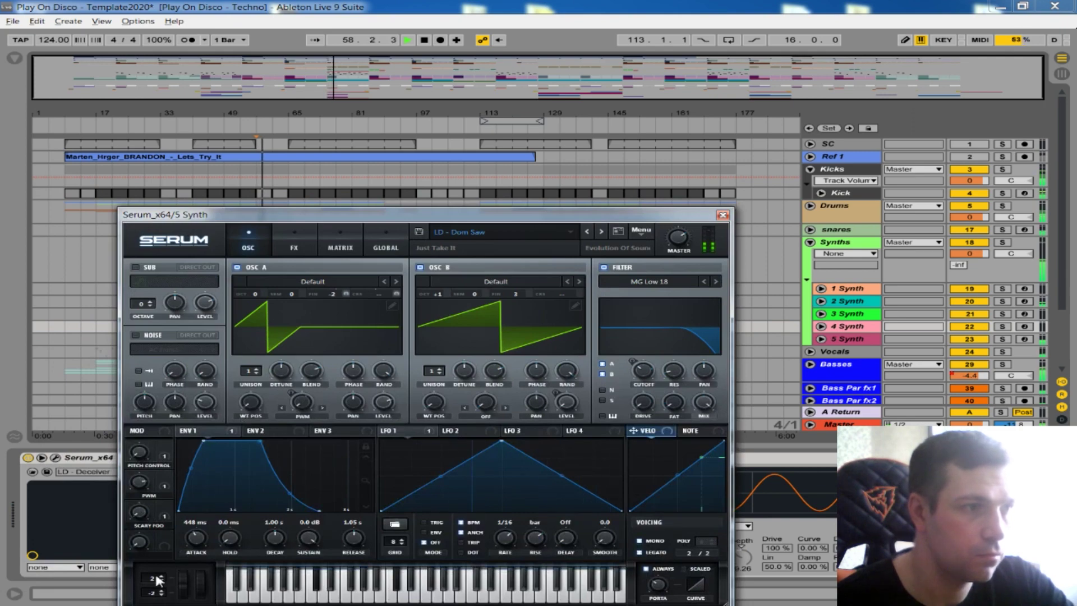
left_click_drag(366, 215, 408, 82)
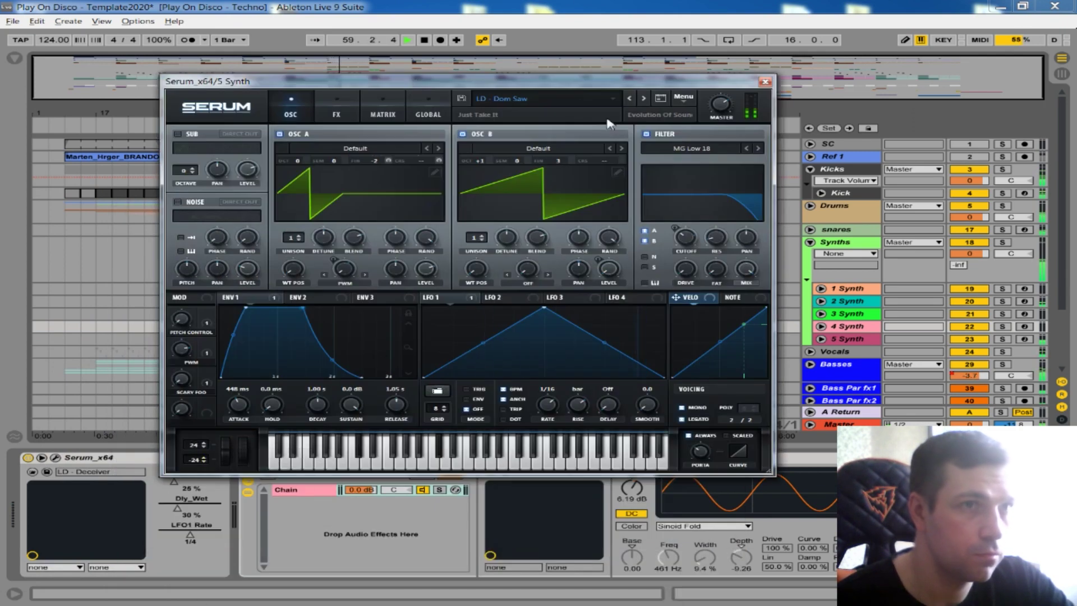
left_click(765, 82)
Step: Transpose both sustained notes in the 5 Synth clip down one octave to C#1 and C#2
double_click(267, 339)
left_click_drag(369, 442, 394, 232)
key("ctrl+a")
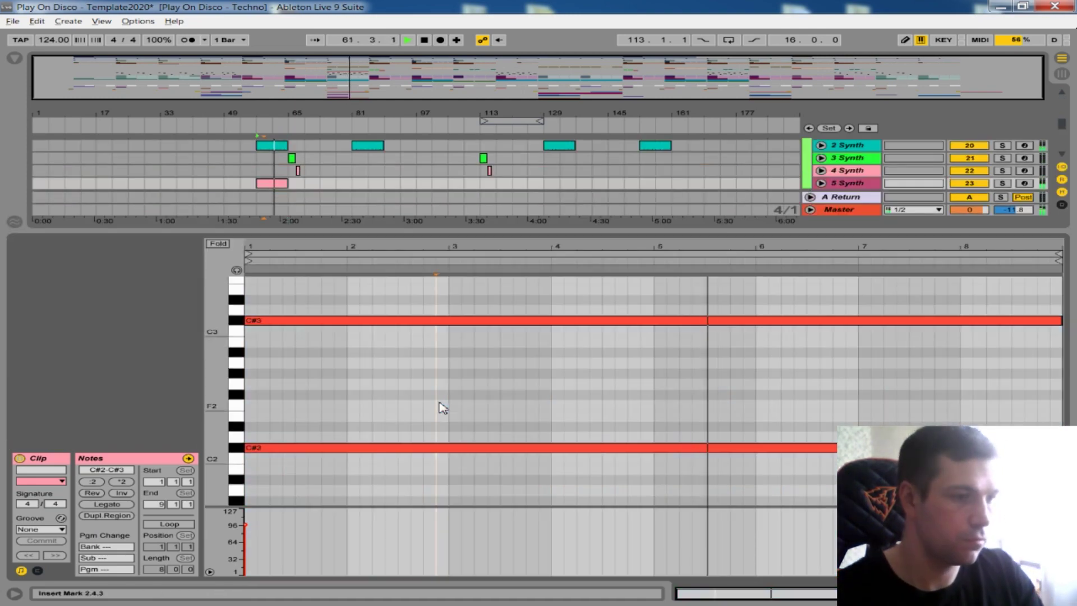
key("shift+Down")
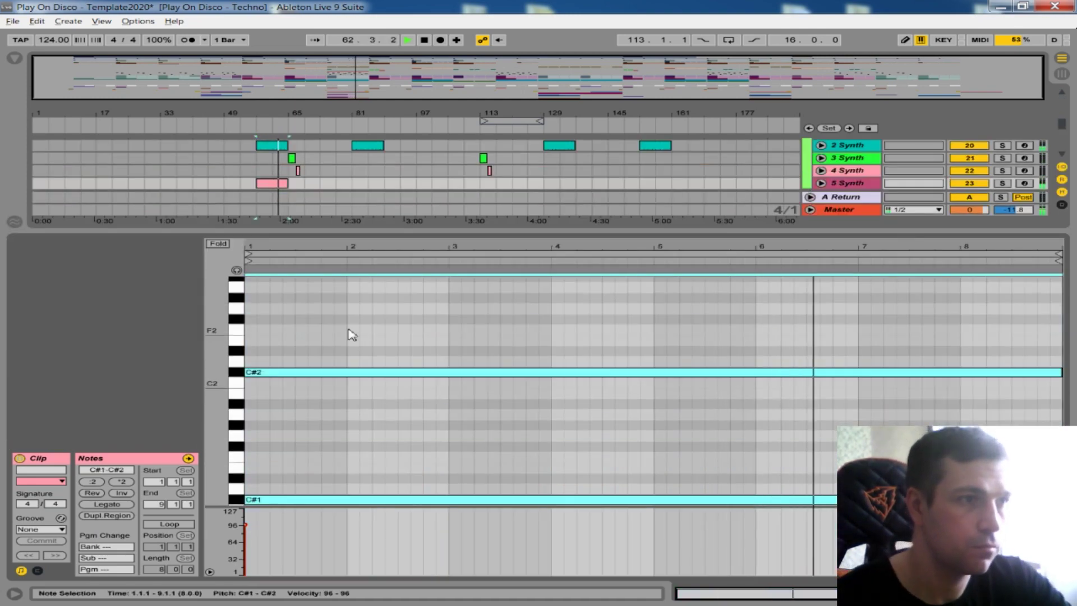
Step: Draw a pitch bend envelope in the 5 Synth clip rising from its start to 8191 at the end of bar 8
left_click(37, 571)
left_click(338, 425)
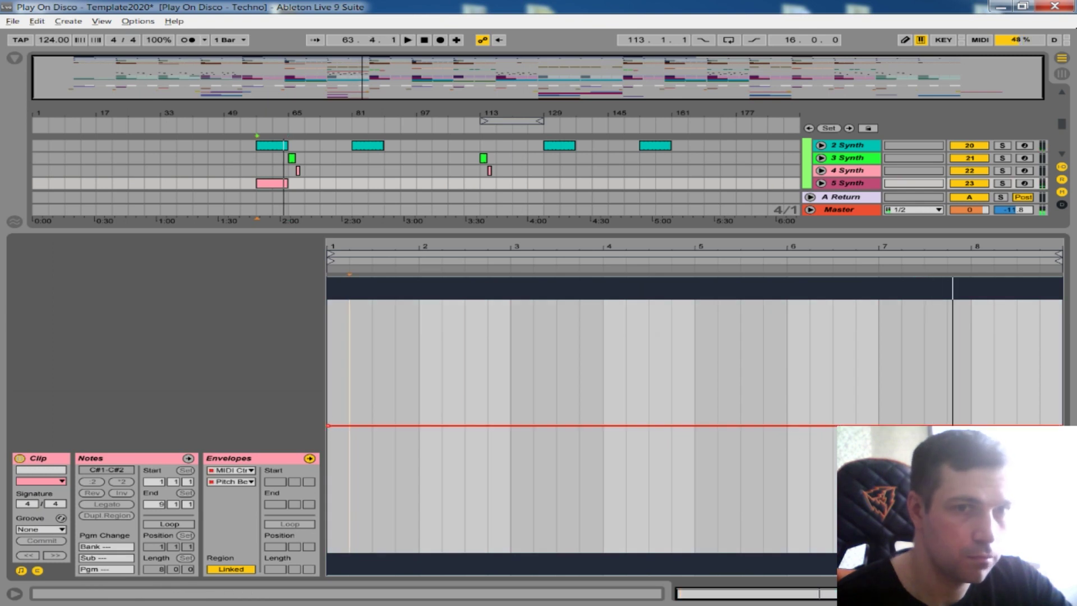
left_click_drag(1060, 425, 1058, 281)
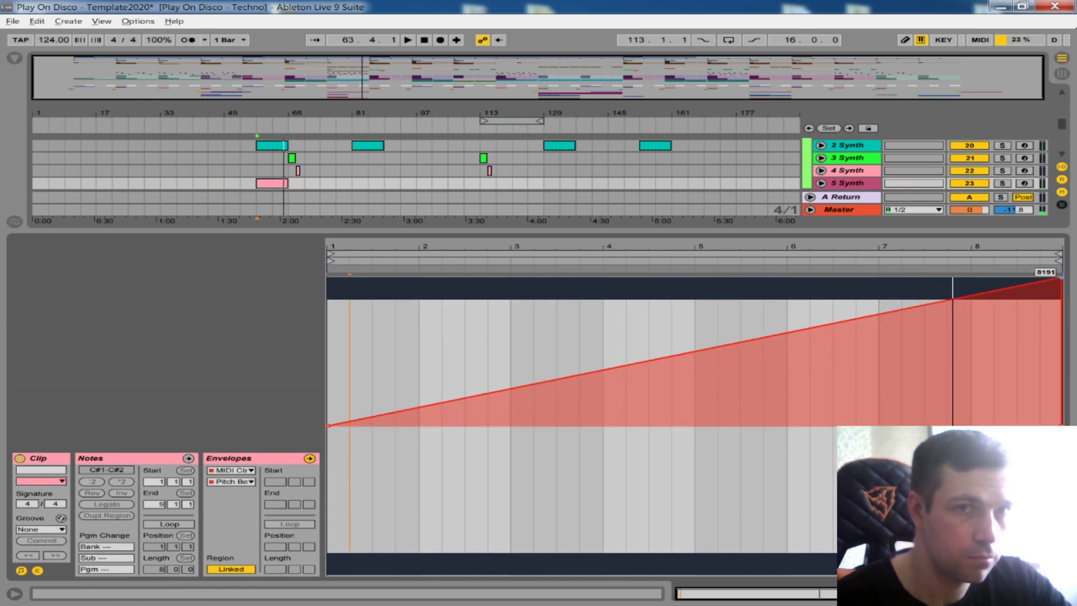
Step: Play the 5 Synth clip and lower the track's volume to -24.8 dB, leaving the track folded
key("space")
left_click(1062, 594)
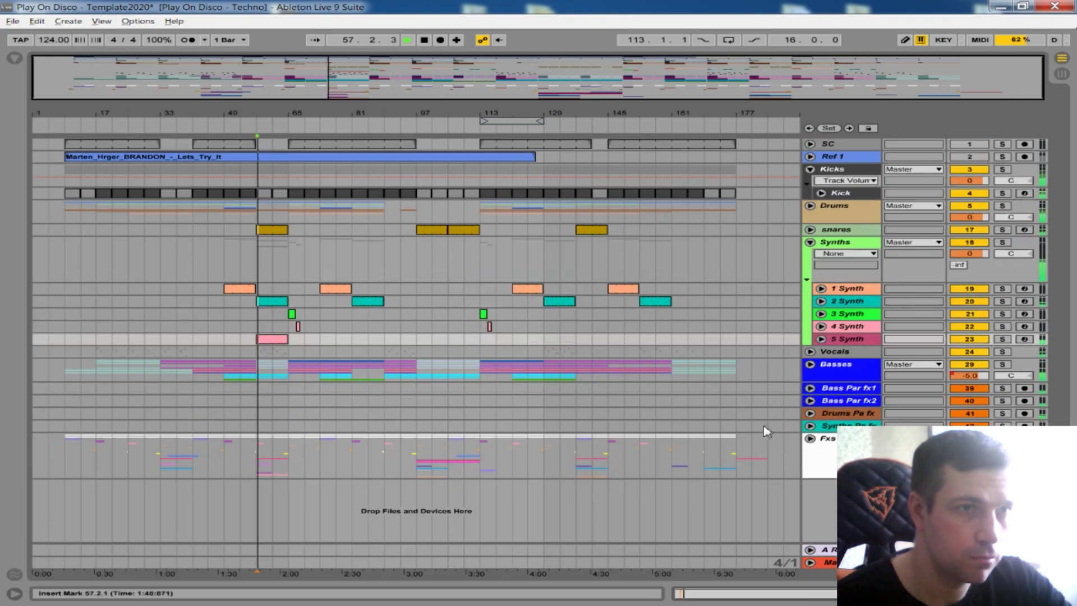
left_click(822, 338)
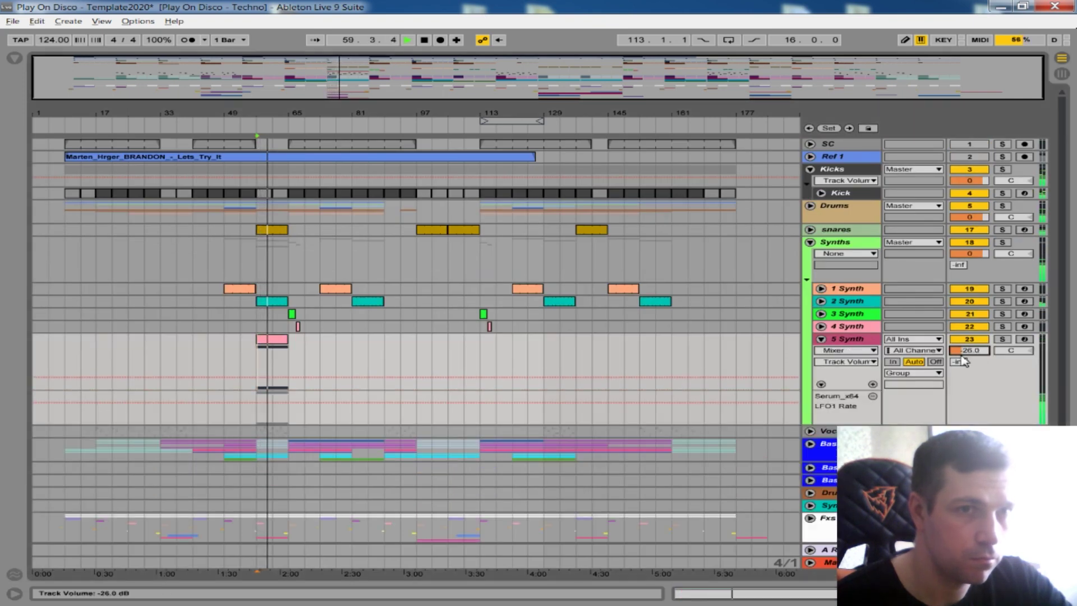
left_click(822, 339)
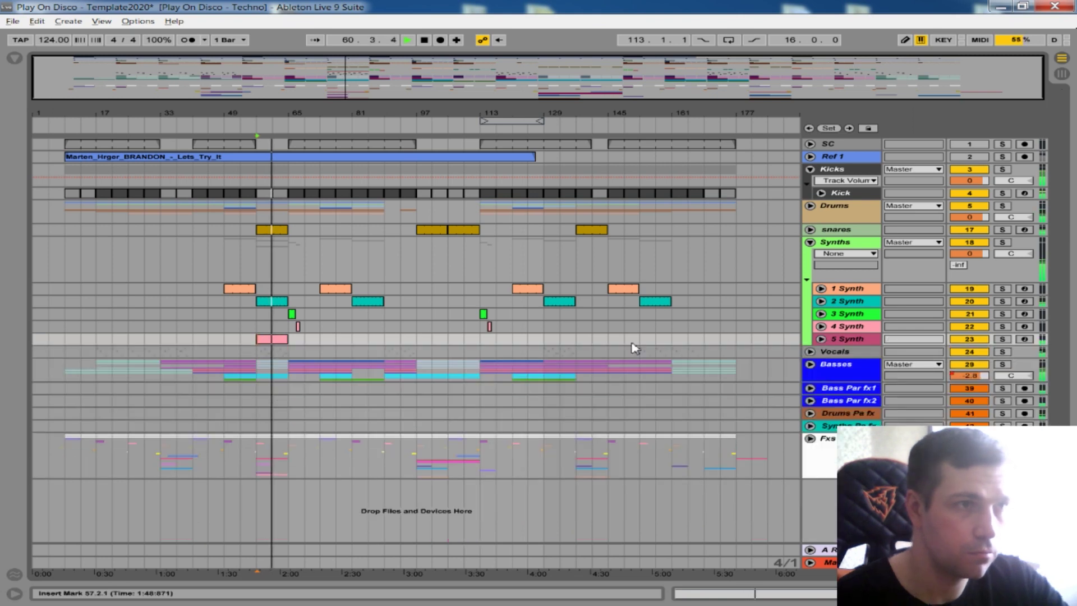
Step: Copy the 5 Synth clip to bars 105 to 113 and name both clips "up"
double_click(273, 339)
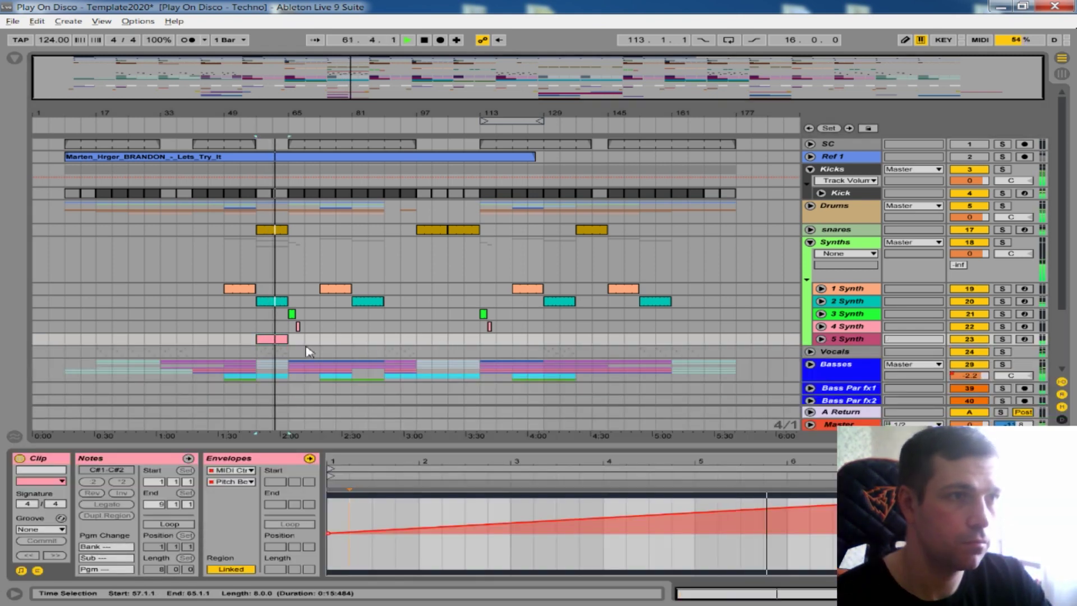
left_click_drag(272, 339, 464, 339)
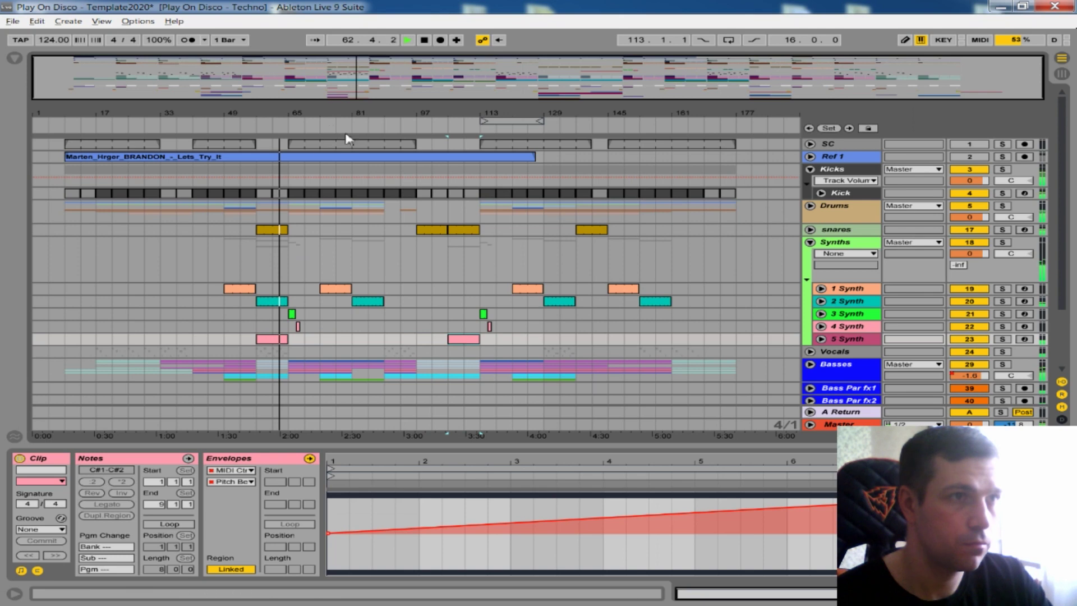
left_click_drag(357, 114, 357, 137)
left_click_drag(578, 340, 171, 341)
left_click(42, 471)
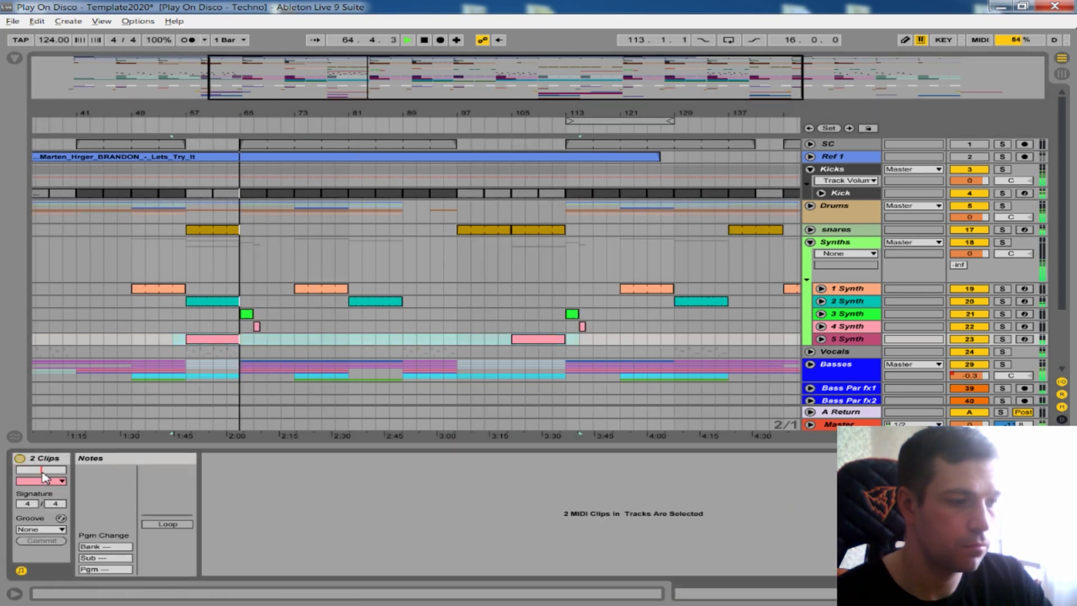
type("up")
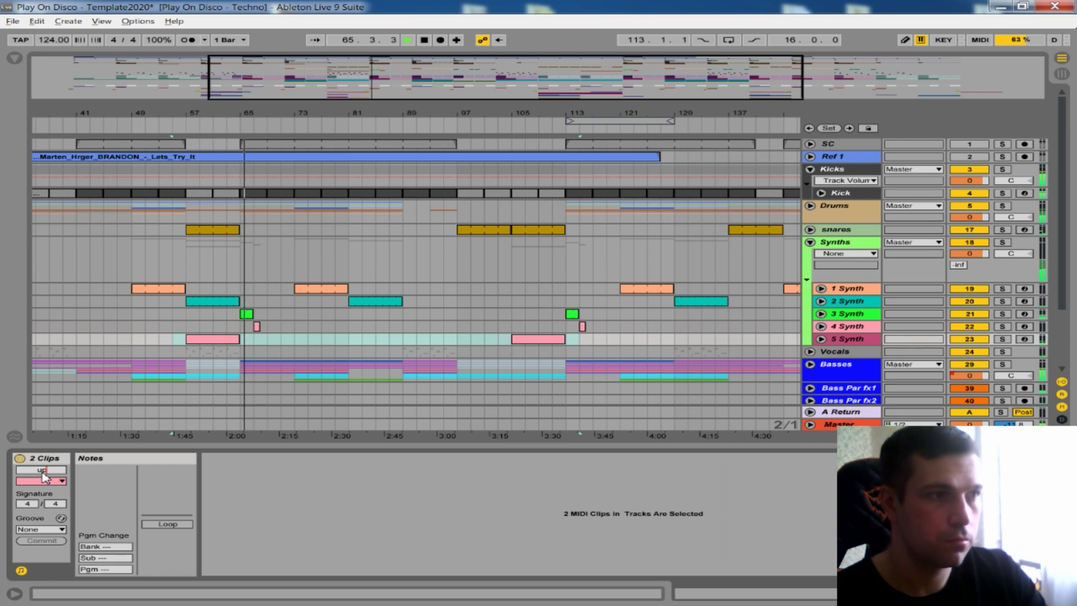
left_click(484, 326)
key("ctrl+alt+l")
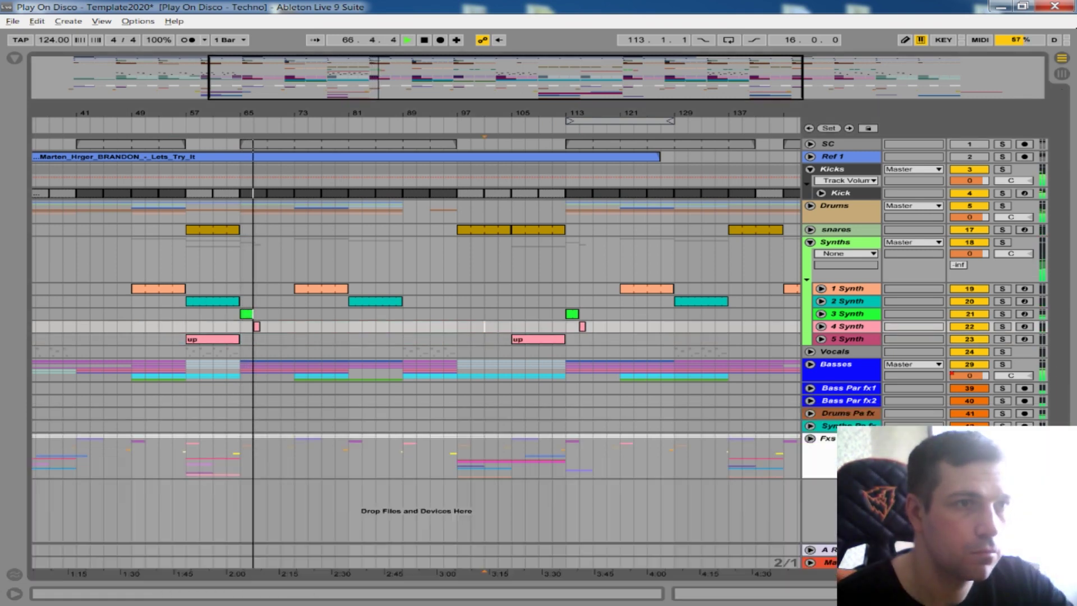
Step: Place a four-bar copy of the up clip at bars 141 to 145 on 5 Synth and rename it "up 2"
left_click_drag(481, 113, 480, 91)
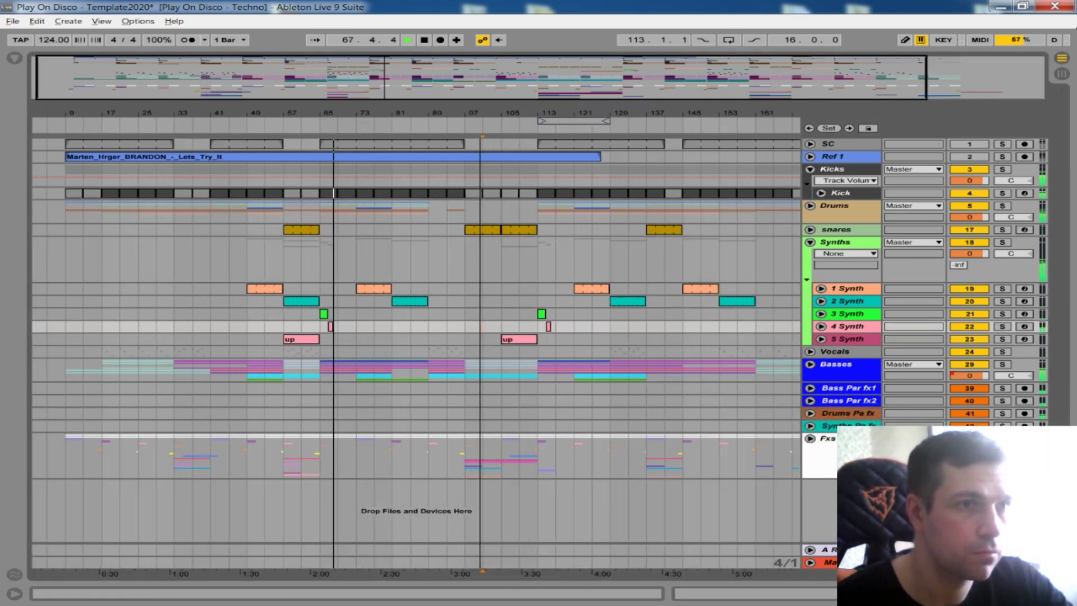
left_click_drag(723, 114, 716, 148)
left_click(821, 339)
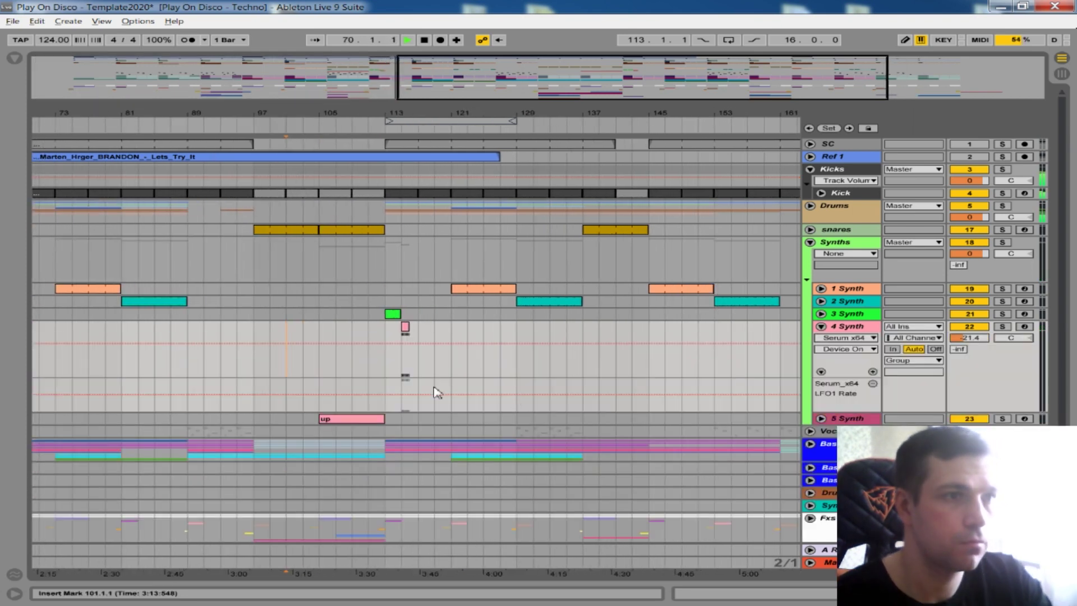
left_click(821, 339)
left_click(821, 339)
left_click_drag(327, 356, 636, 349)
left_click_drag(658, 113, 658, 146)
right_click(608, 343)
left_click(596, 396)
type("2")
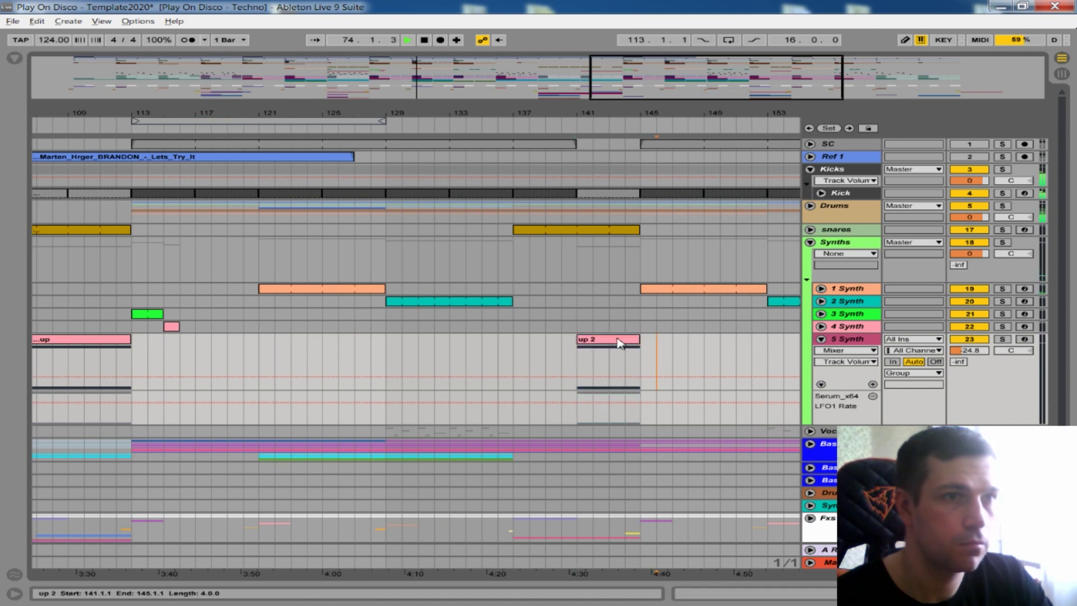
Step: Redraw the up 2 clip's pitch bend envelope to rise to the maximum at the end of bar 4, and fold the 5 Synth track
double_click(618, 340)
left_click(620, 321)
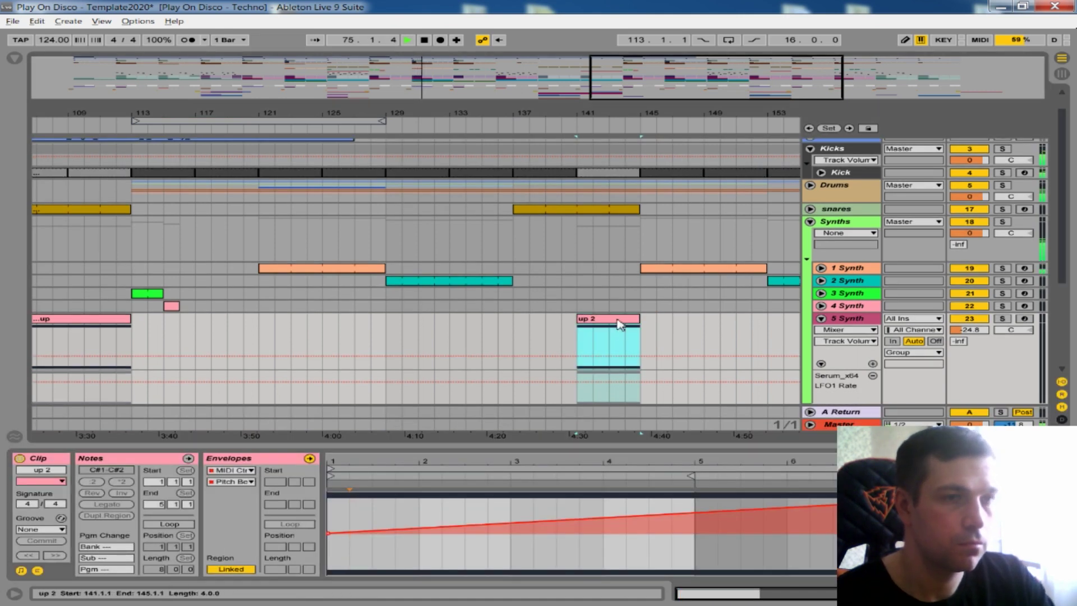
left_click(662, 453)
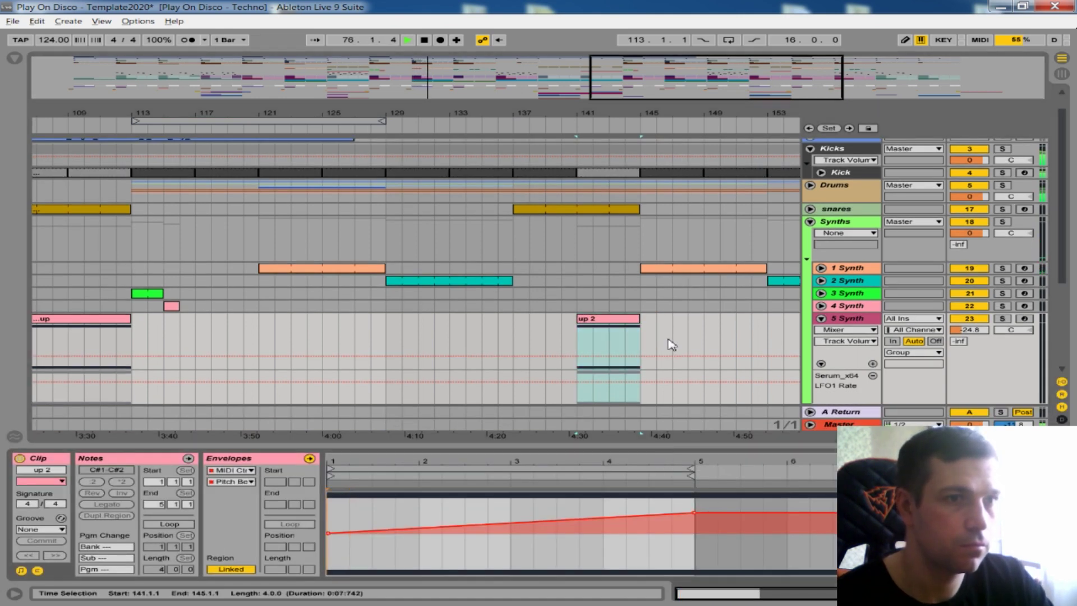
left_click_drag(662, 448, 662, 305)
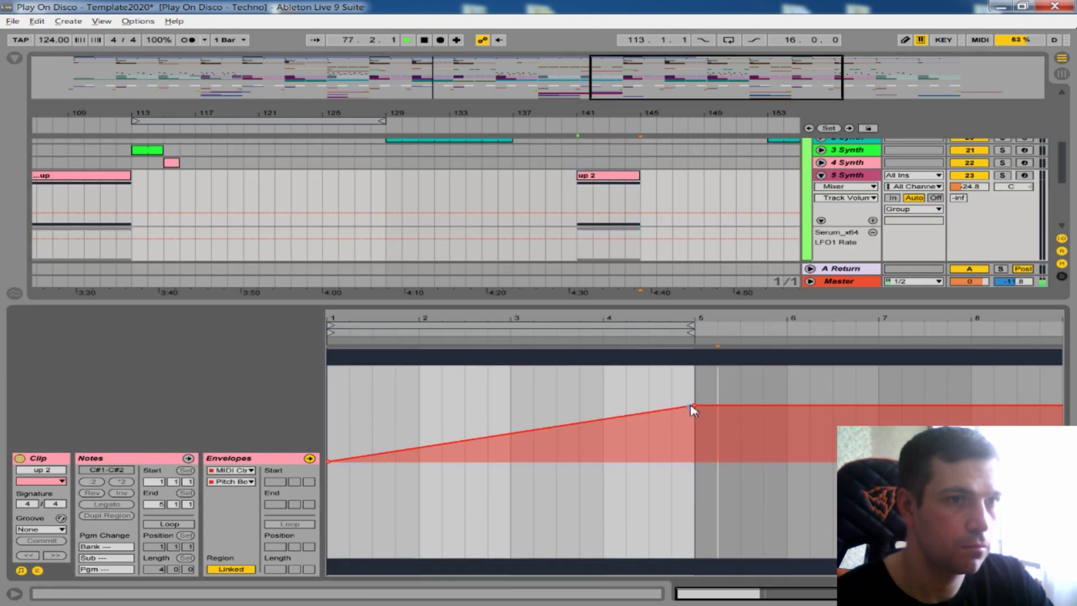
left_click(697, 410)
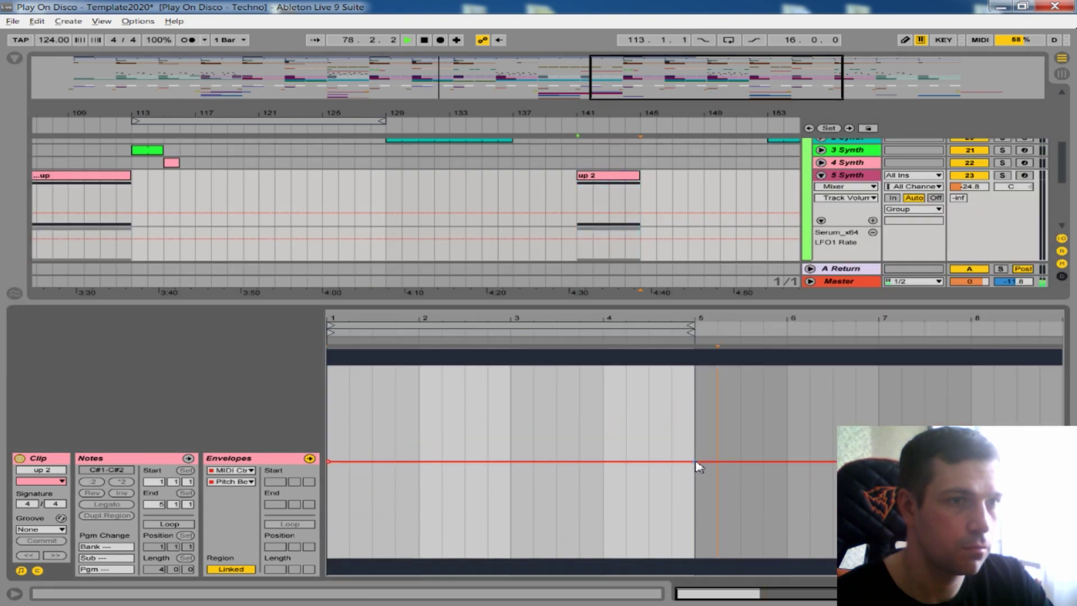
left_click_drag(695, 461, 694, 349)
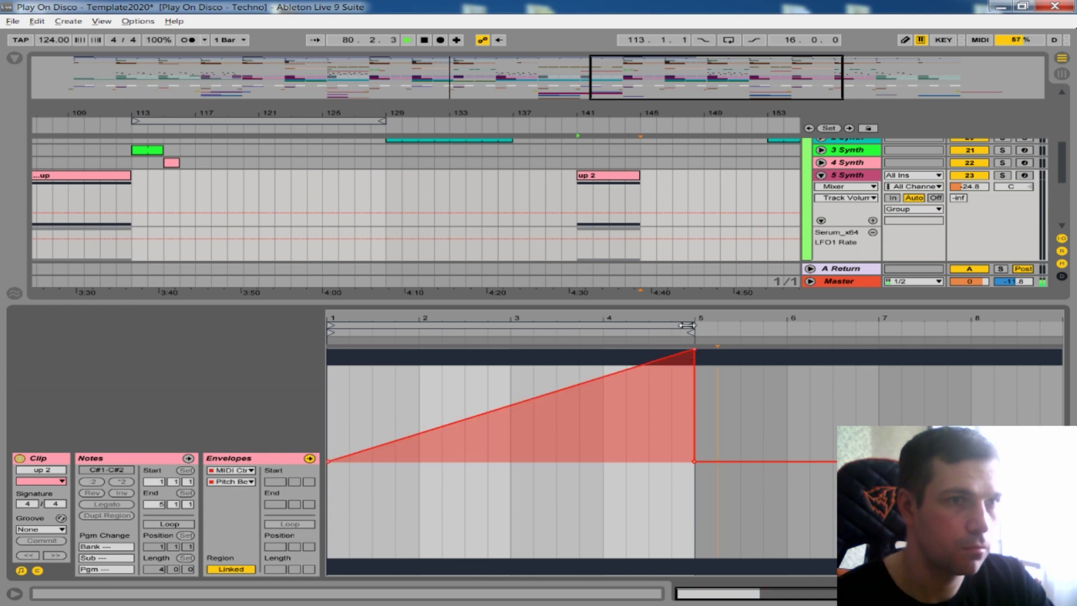
double_click(688, 306)
left_click_drag(580, 112, 639, 109)
left_click(822, 324)
Step: Audition the arrangement from bar 57, bar 33 and bar 41
left_click_drag(390, 114, 367, 114)
left_click_drag(270, 114, 299, 125)
left_click(323, 315)
key("space")
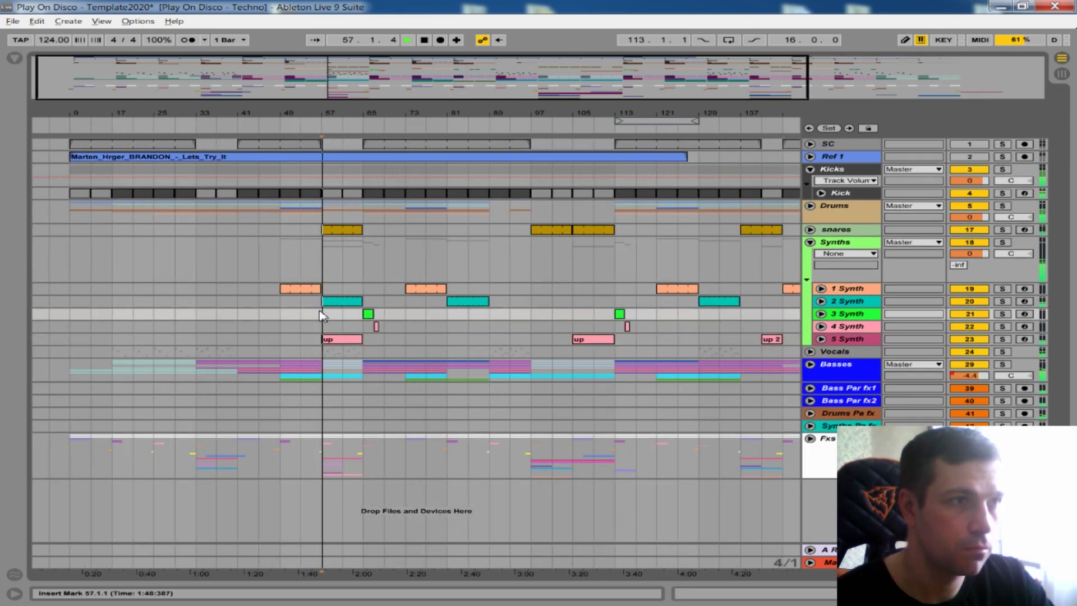
left_click(198, 302)
key("space")
left_click(238, 301)
key("space")
key("space")
left_click_drag(276, 115, 278, 105)
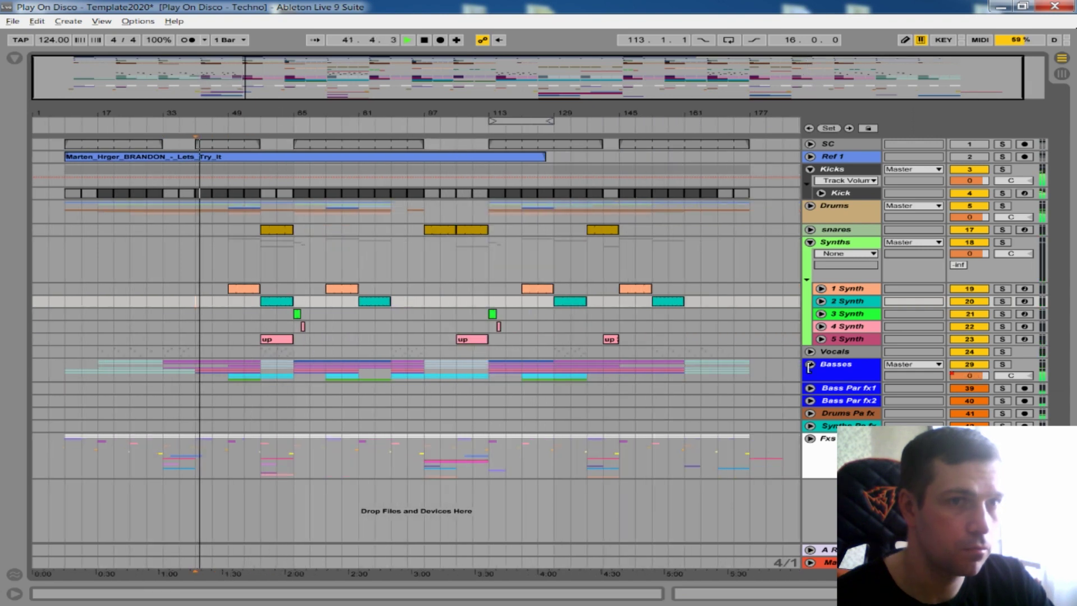
Step: Stop playback and duplicate the 5 Synth track
key("space")
left_click(854, 341)
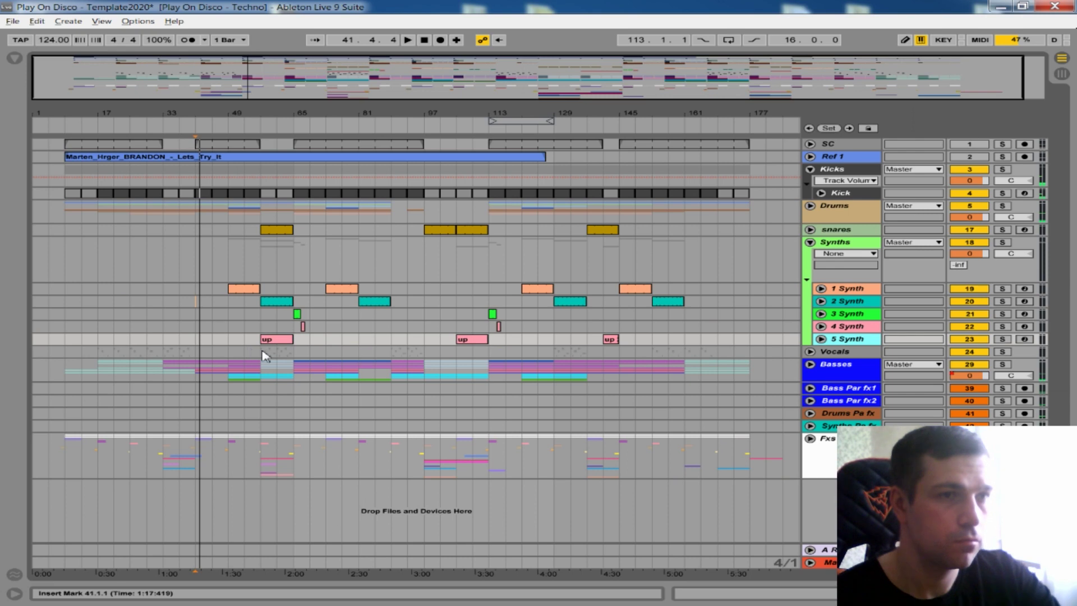
key("ctrl+d")
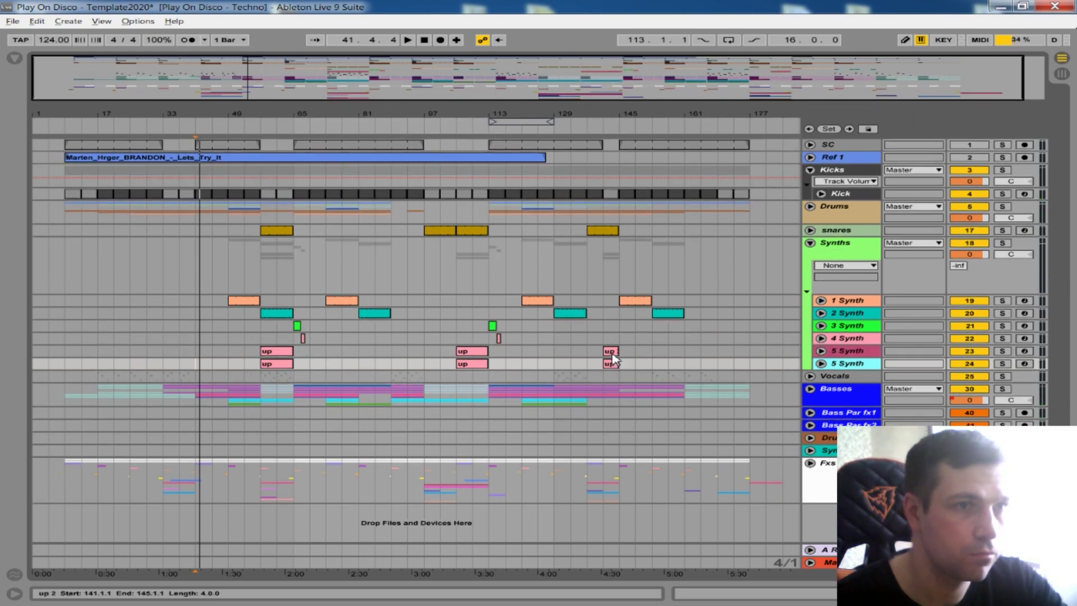
Step: On the duplicated track, delete the clips at bars 105 and 141, and move the remaining up clip to bars 33 to 41
left_click(613, 363)
left_click(476, 365)
key("Delete")
left_click_drag(274, 364, 180, 364)
Step: Recolour the moved up clip hot pink and the duplicated 5 Synth track purple
right_click(179, 365)
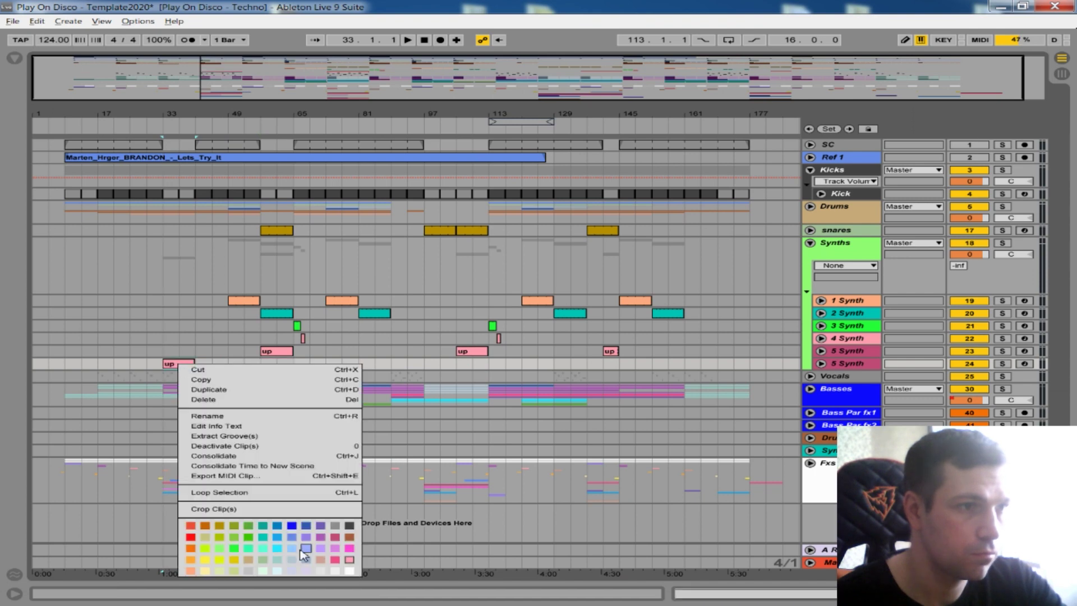
left_click(336, 561)
right_click(862, 366)
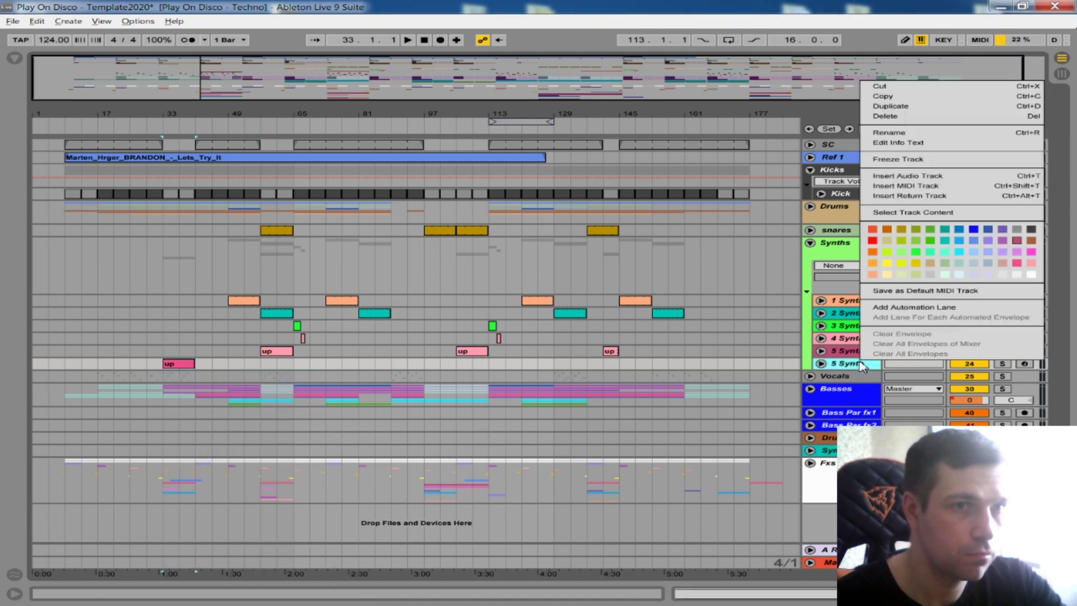
left_click(1002, 242)
Step: Rename the duplicated track as "6 Synth", unfolding its lane, and save the set
right_click(837, 367)
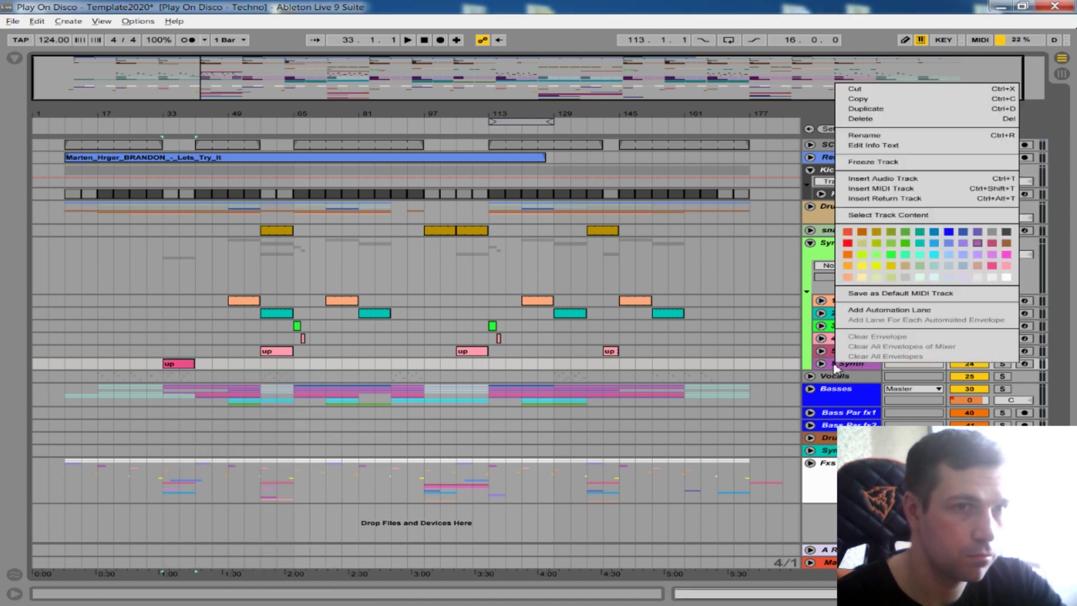
left_click(864, 136)
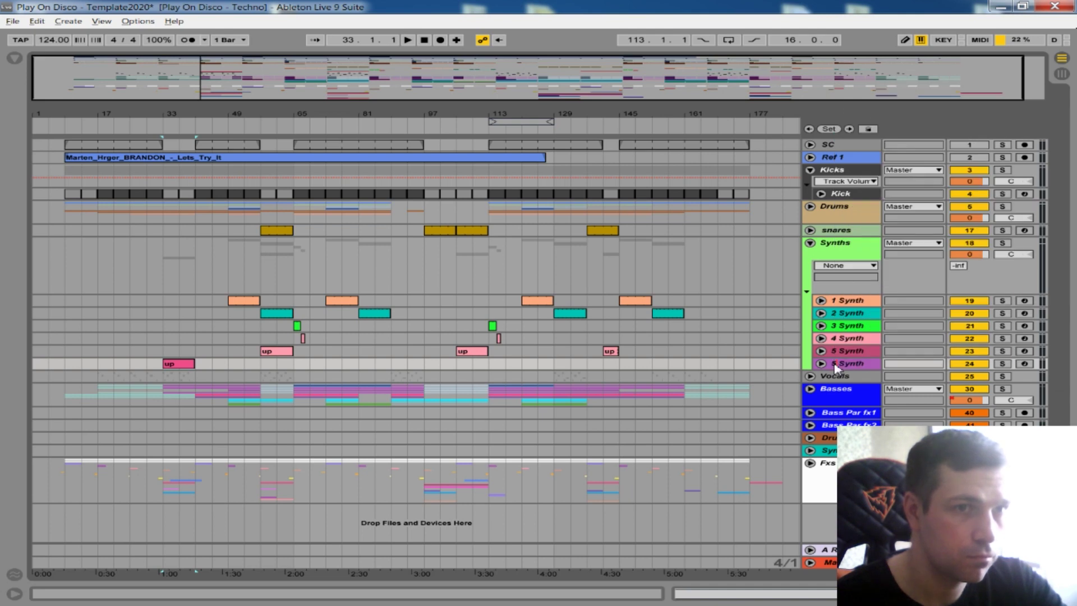
type("6")
key("Return")
key("End")
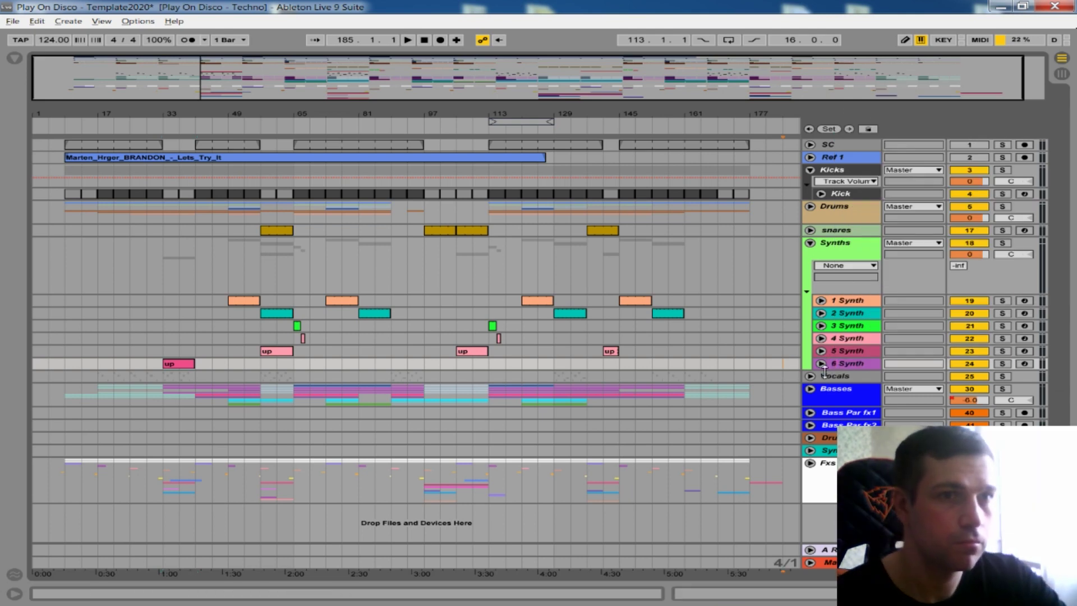
left_click(821, 364)
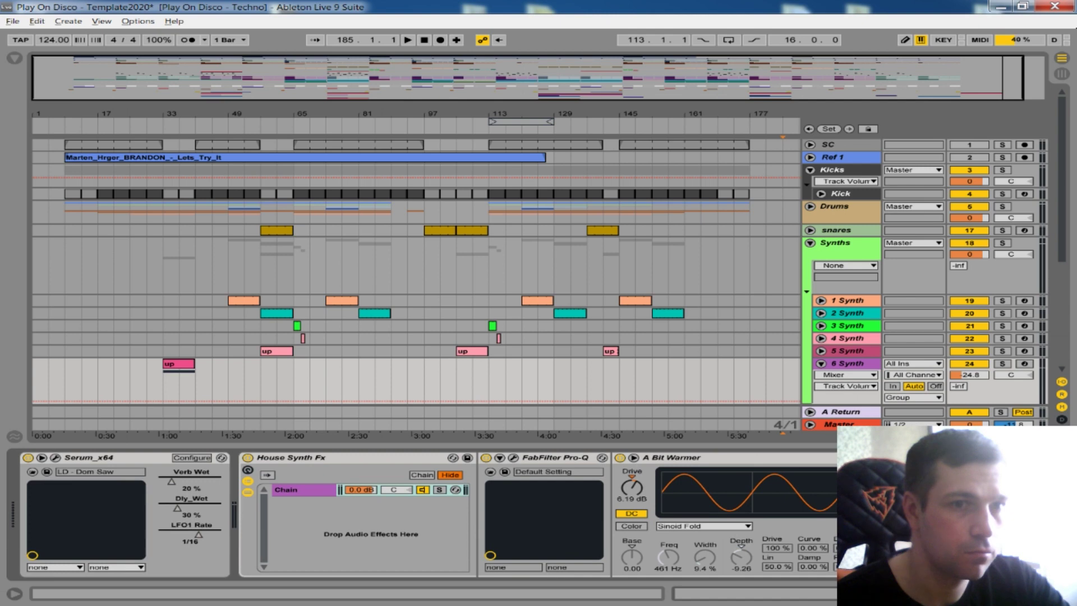
key("ctrl+s")
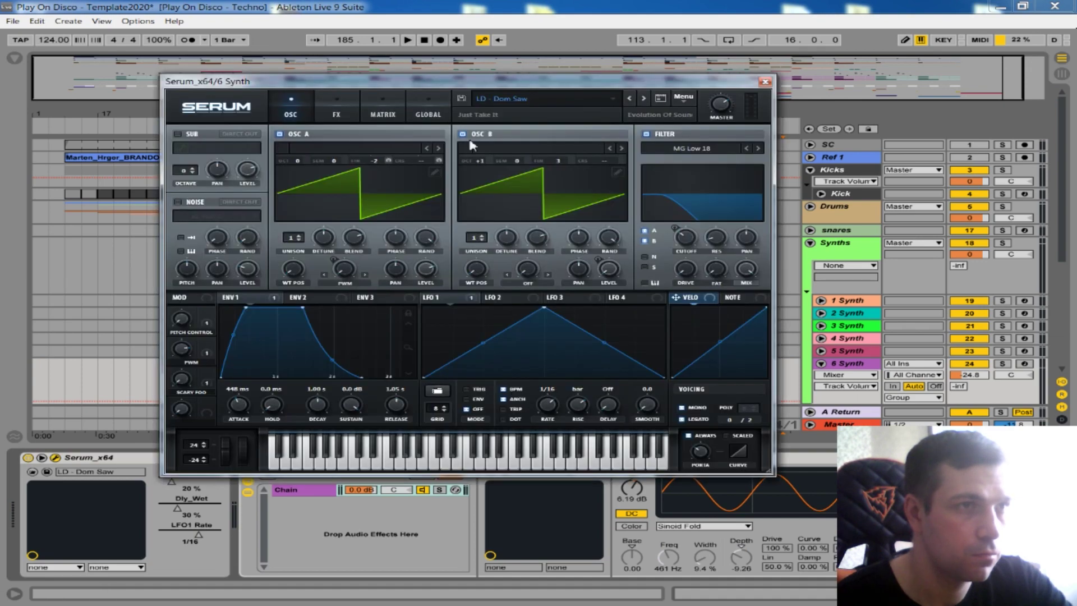
Step: Load the BA - Acid BLAST preset into the Serum instrument of the 6 Synth track
left_click_drag(503, 87, 487, 99)
left_click(341, 125)
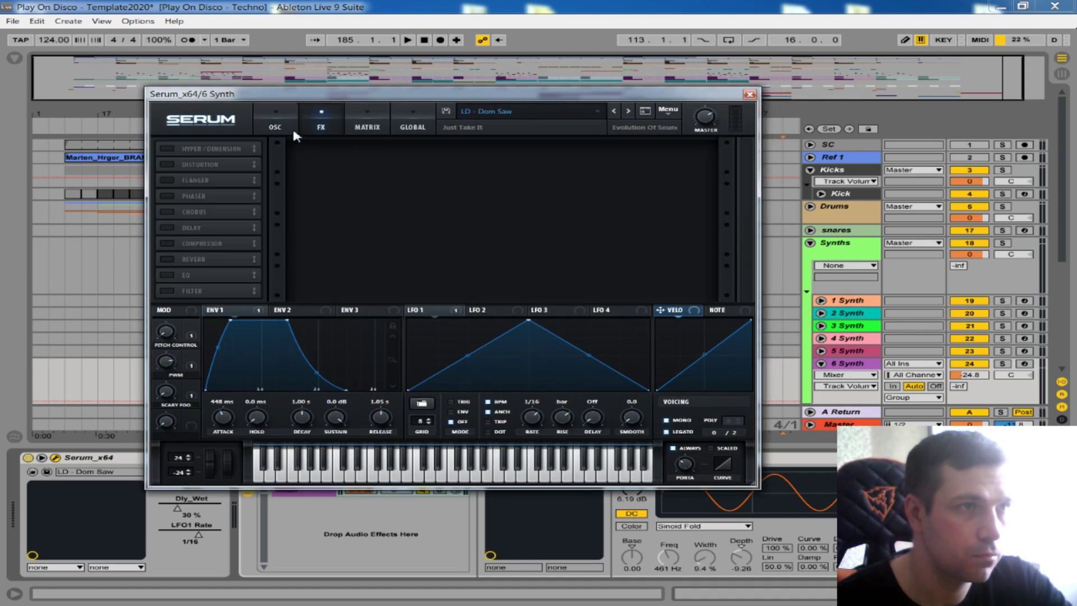
left_click(277, 126)
left_click(603, 111)
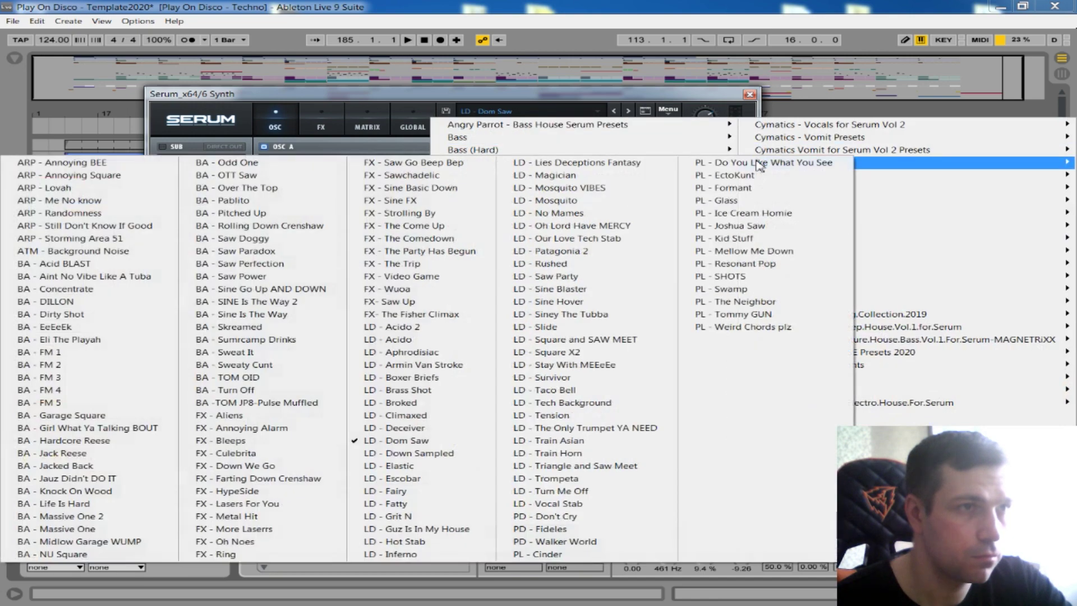
mouse_move(760, 163)
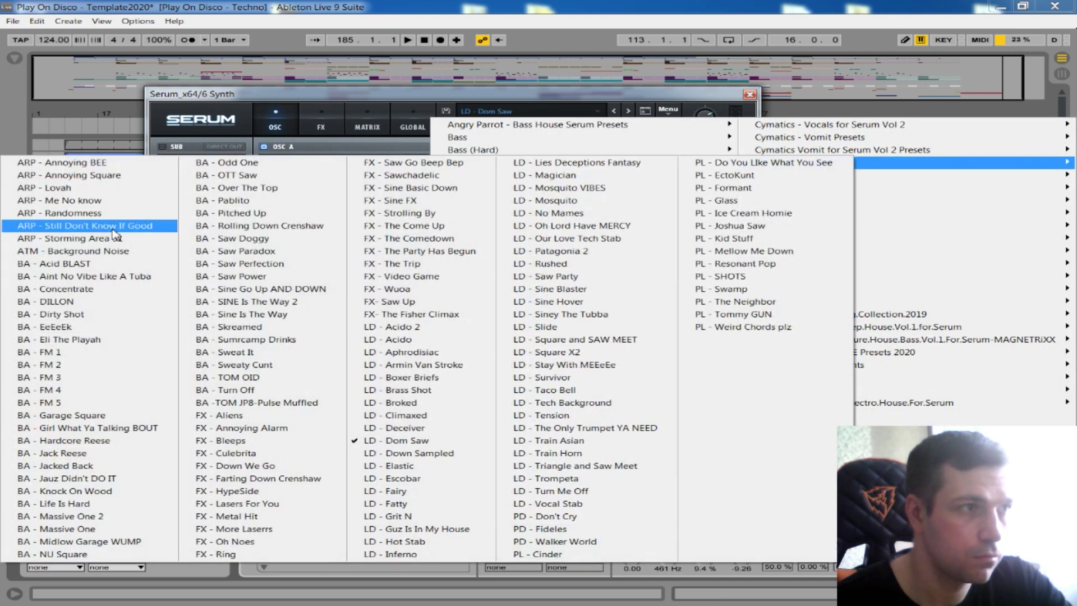
left_click(61, 264)
left_click_drag(404, 98, 552, 193)
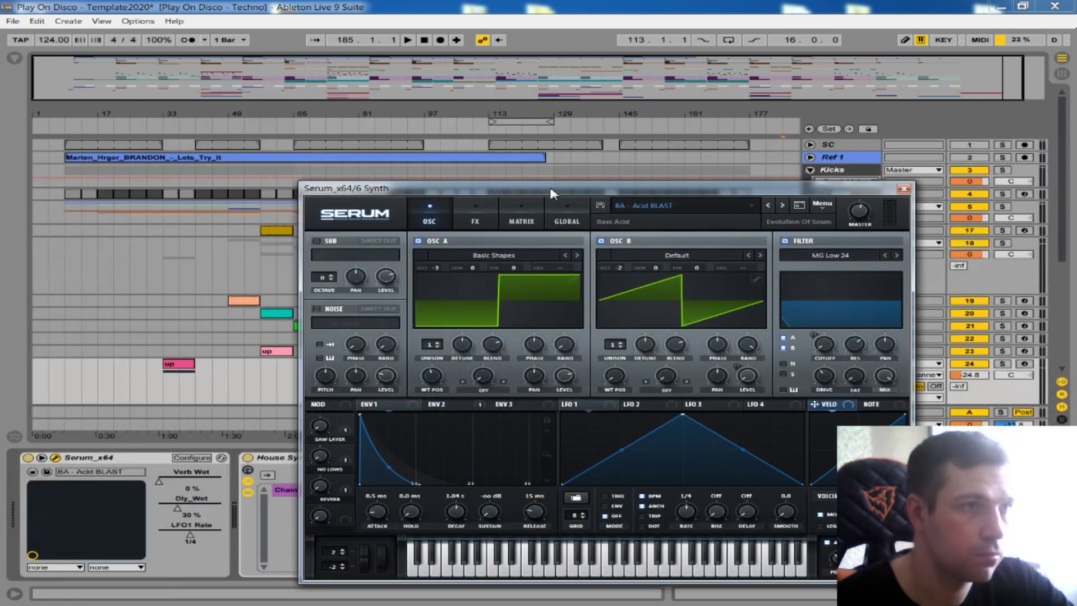
Step: Audition successive Serum presets on 6 Synth from bar 33, advancing from BA - Acid BLAST to BA - FM 2, and close Serum
left_click(164, 301)
key("space")
left_click_drag(461, 188, 412, 186)
left_click(732, 203)
left_click(733, 203)
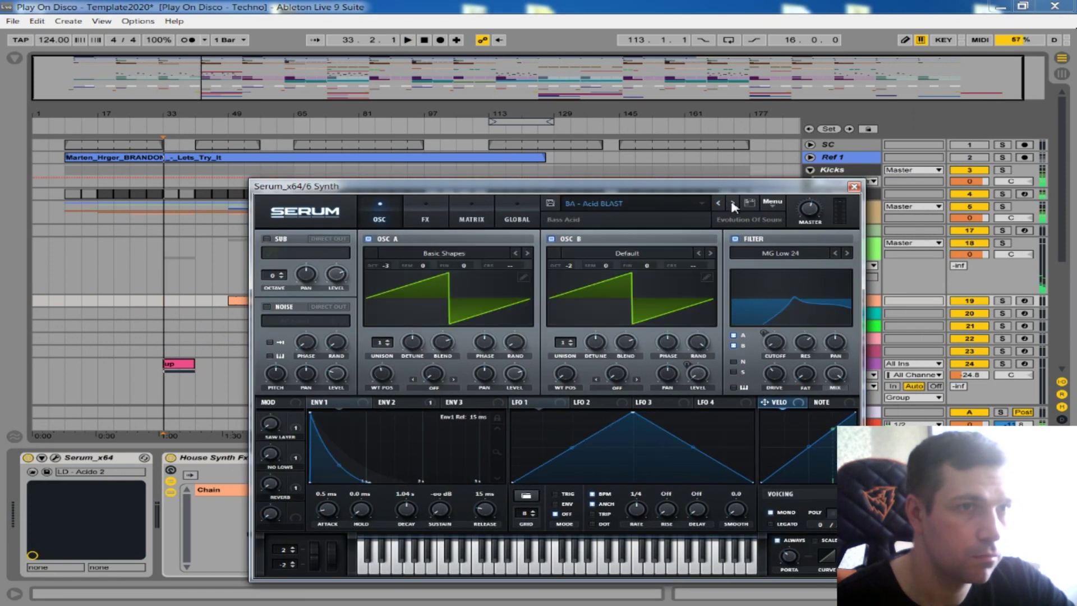
left_click(732, 203)
left_click(732, 203)
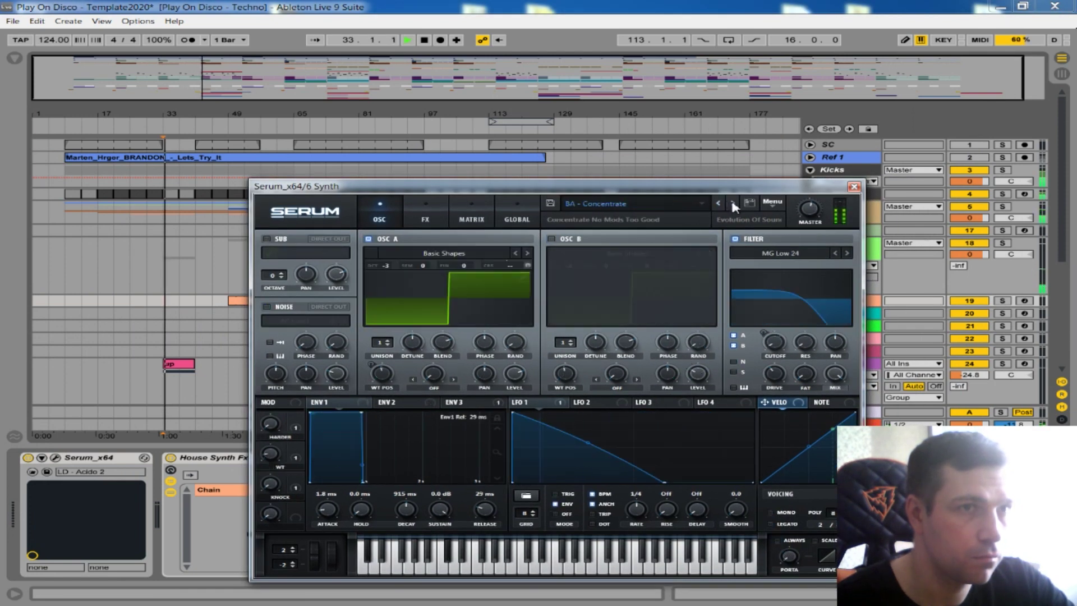
left_click(732, 203)
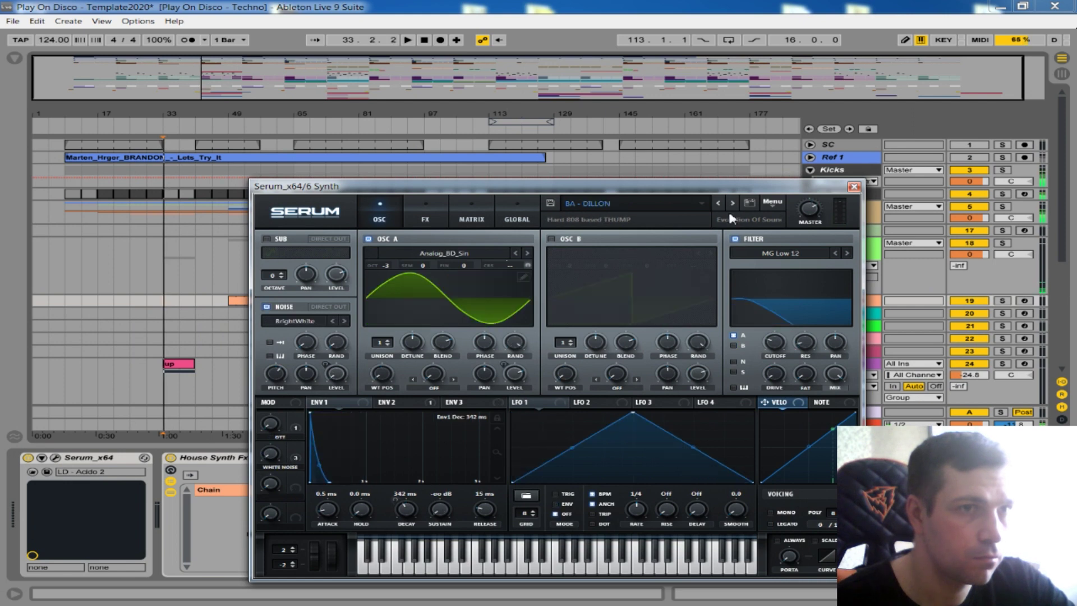
left_click(732, 204)
left_click(733, 203)
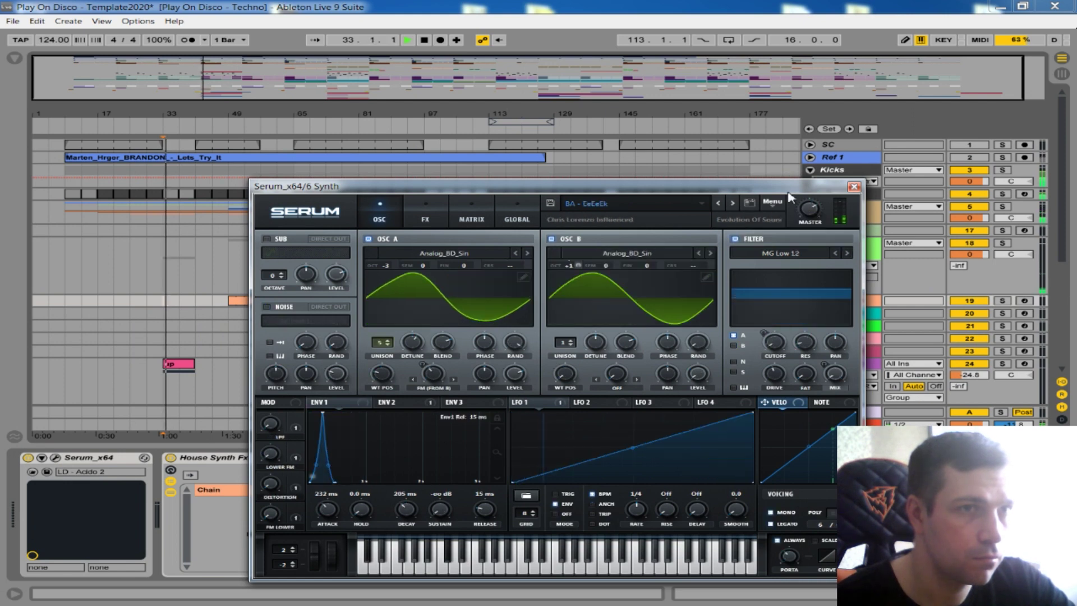
left_click(733, 203)
key("space")
left_click(732, 203)
key("space")
left_click(734, 205)
key("space")
key("space")
left_click(853, 187)
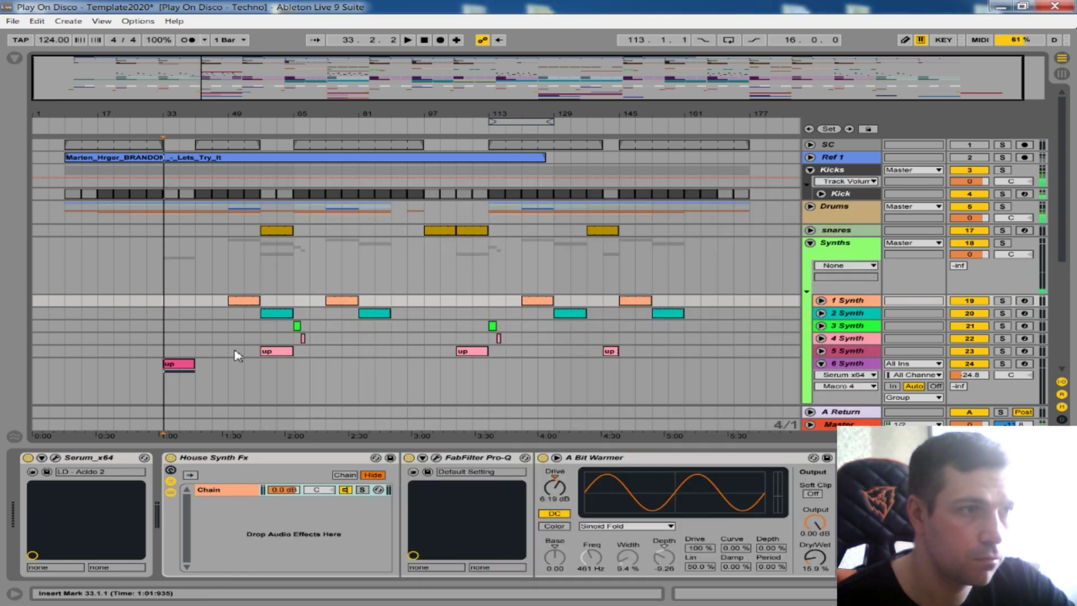
Step: Solo the 6 Synth track and transpose all notes in its up clip up one octave to C#2 and C#3
left_click(1002, 364)
double_click(178, 363)
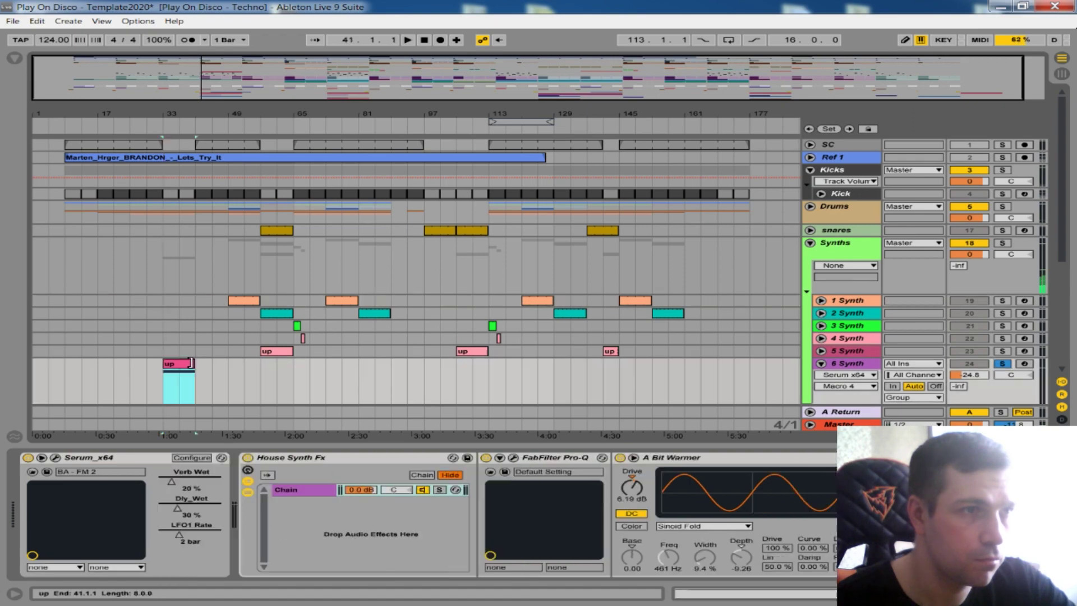
left_click_drag(474, 447, 475, 328)
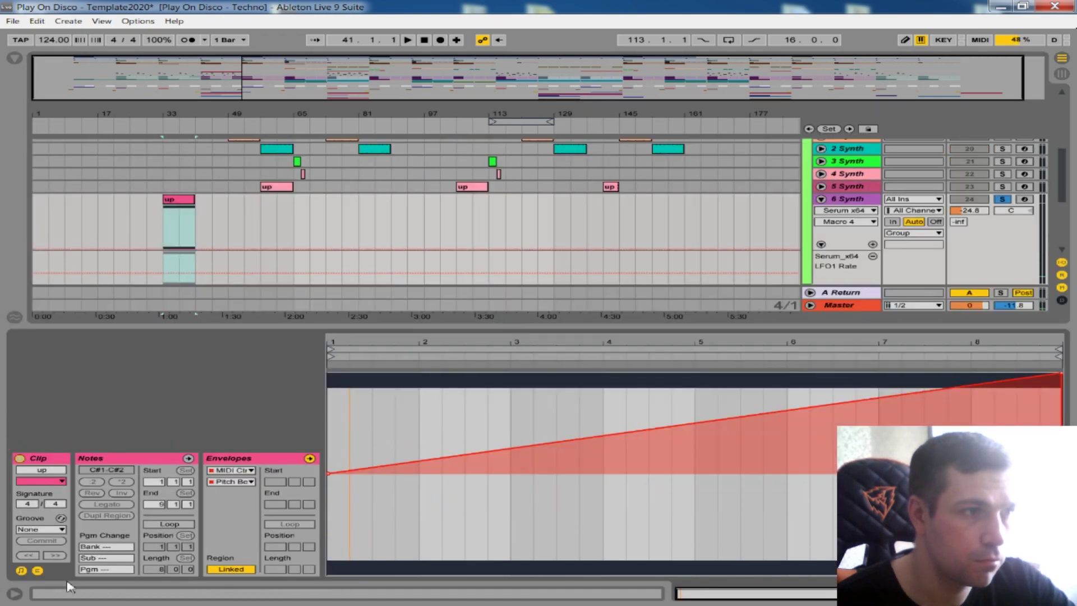
left_click(38, 571)
key("ctrl+a")
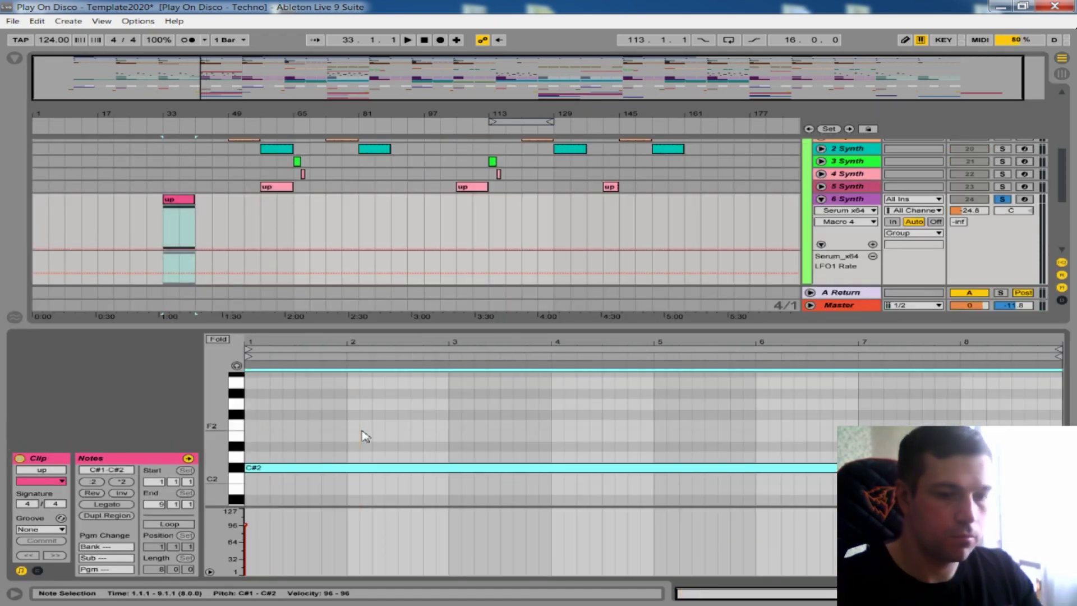
key("shift+Up")
key("space")
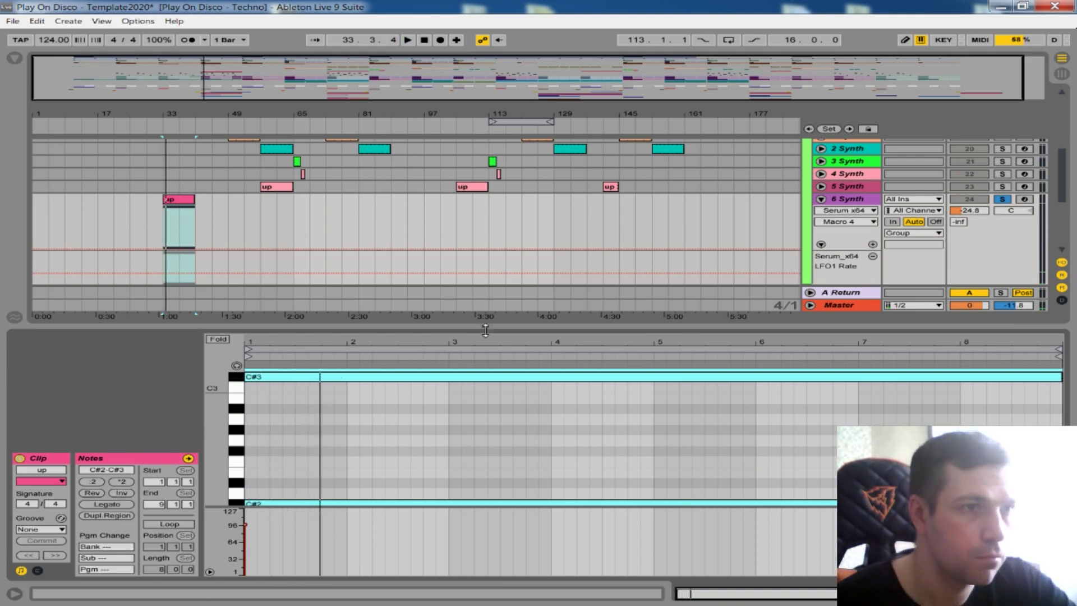
Step: Reopen Serum on 6 Synth and advance through the following presets to BA - Hardcore Reese while auditioning from bar 33
left_click(1062, 593)
double_click(848, 325)
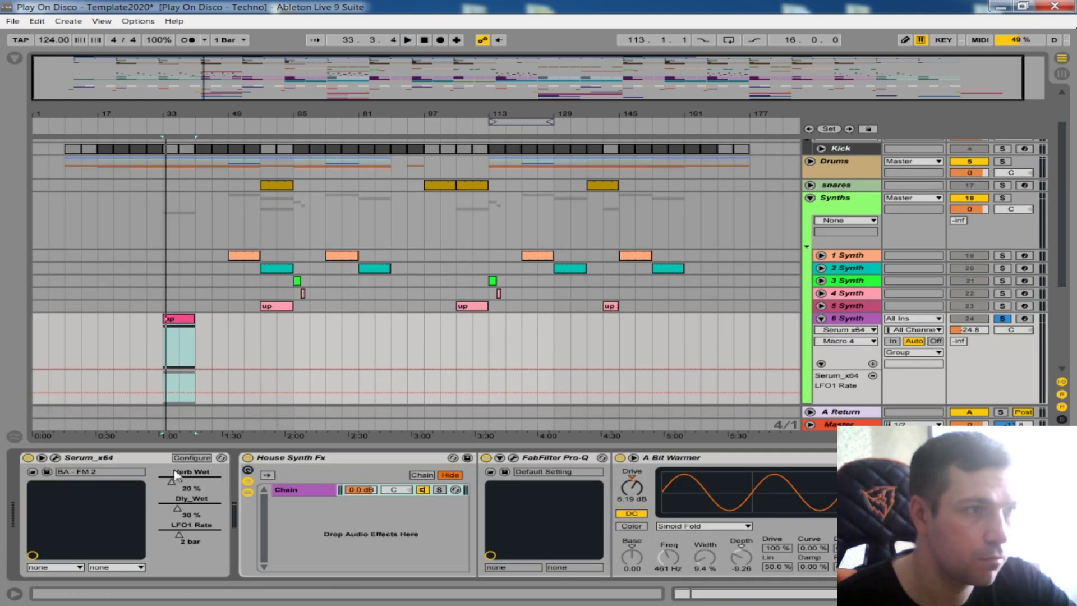
left_click(56, 458)
left_click(733, 203)
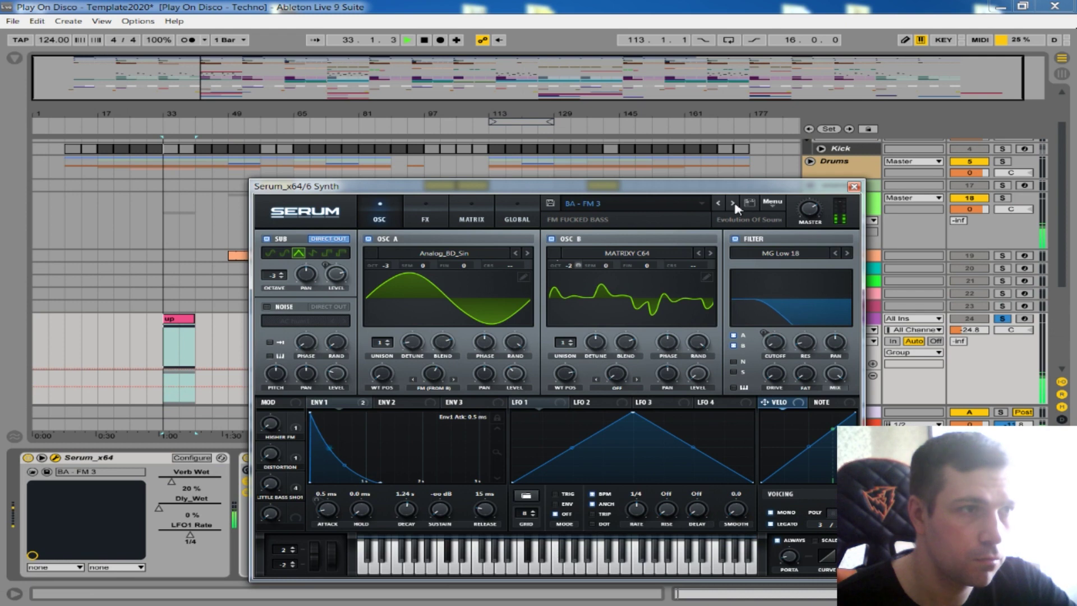
left_click(732, 204)
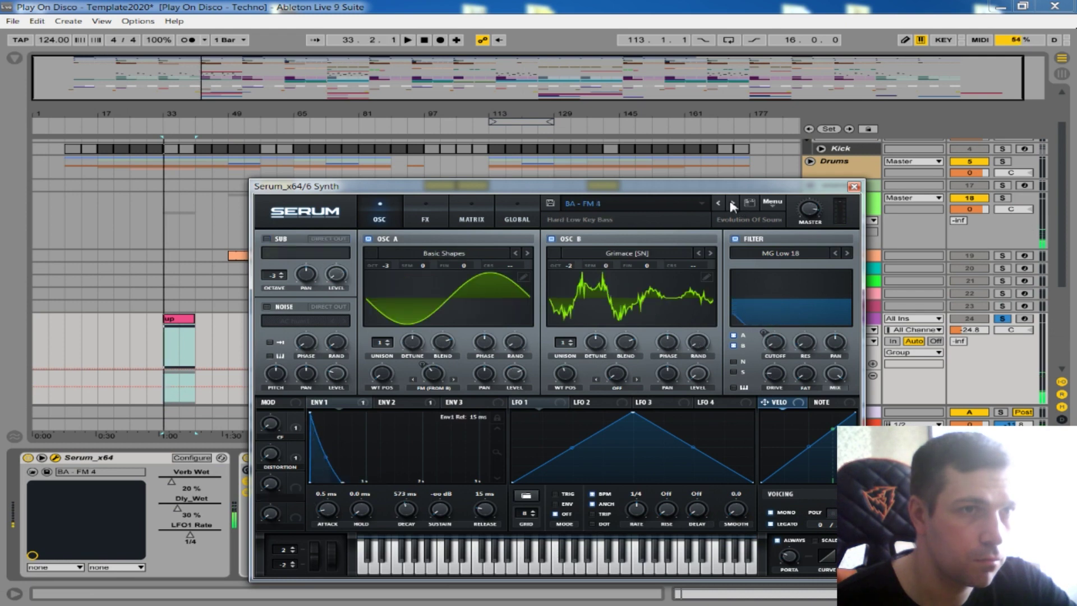
left_click(732, 204)
left_click(733, 204)
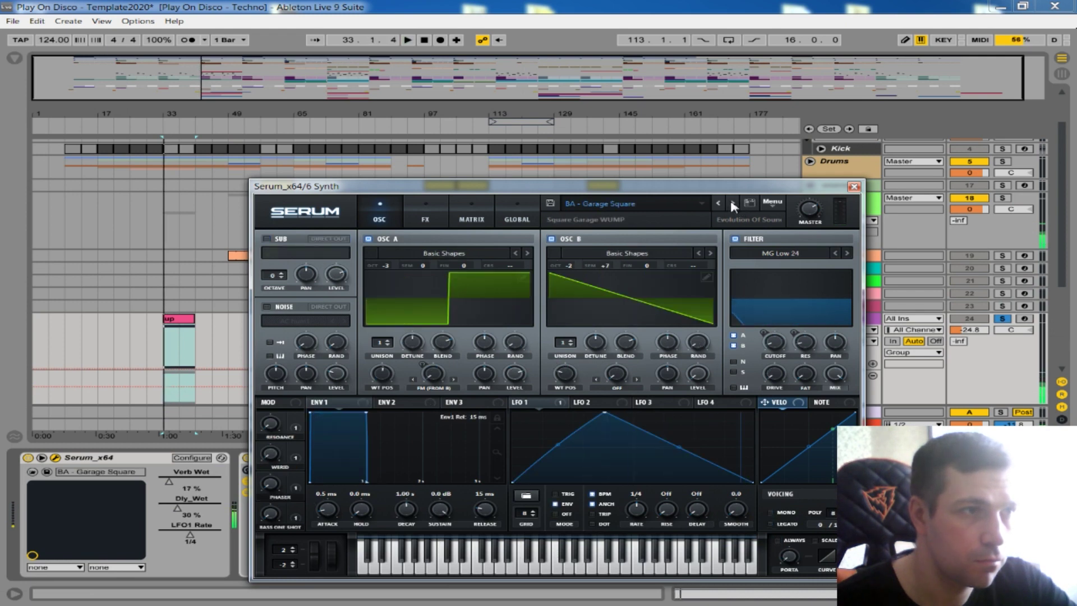
left_click(733, 204)
left_click(733, 204)
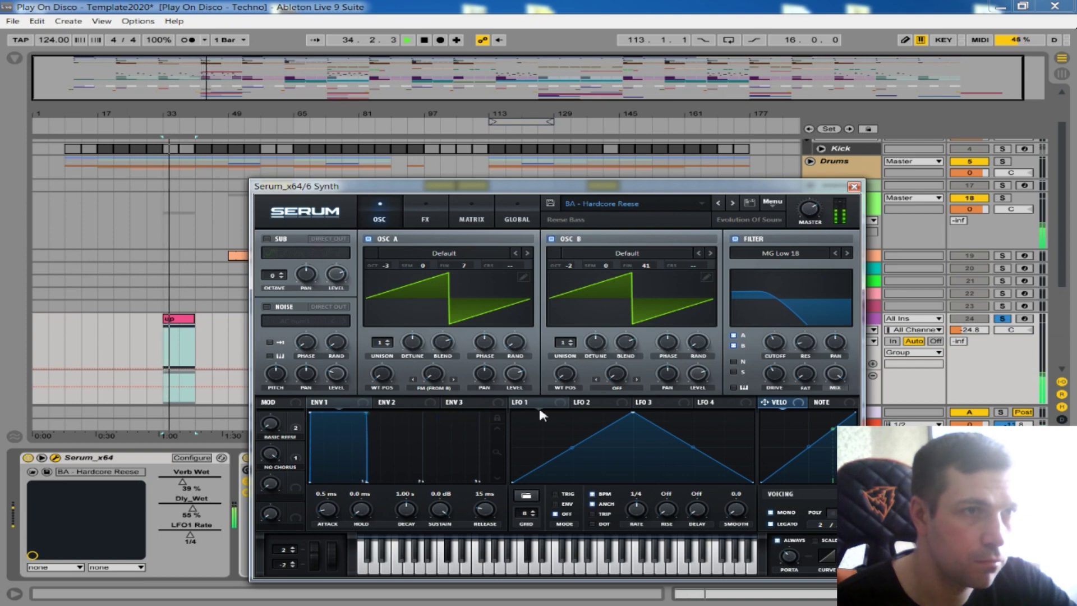
Step: Set Serum's pitch bend range to 24 and -24, show its effects, and unsolo the 6 Synth track
left_click_drag(589, 187, 598, 132)
key("space")
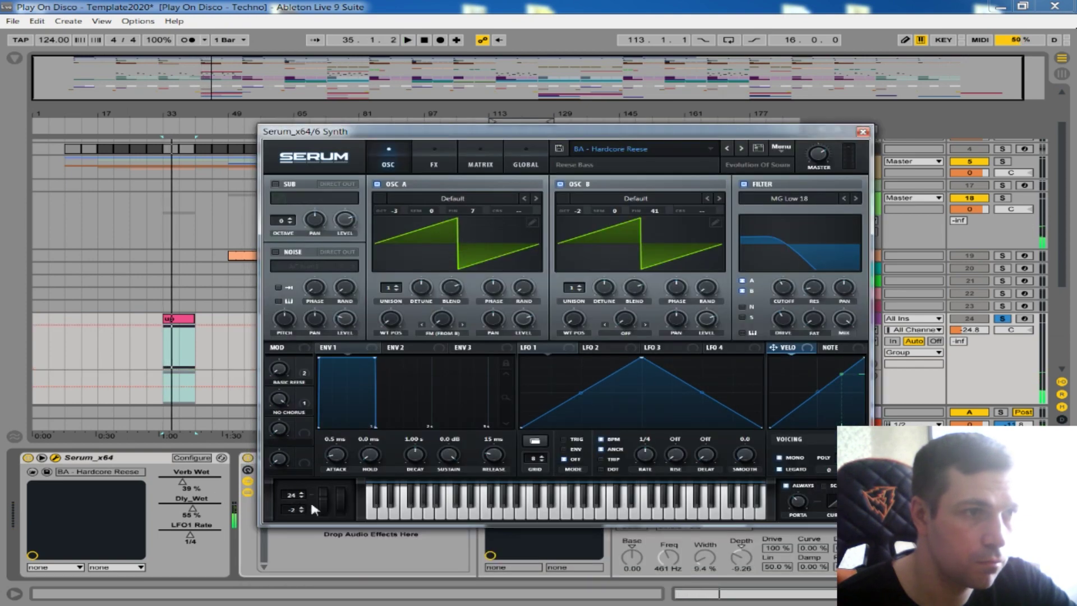
left_click(434, 161)
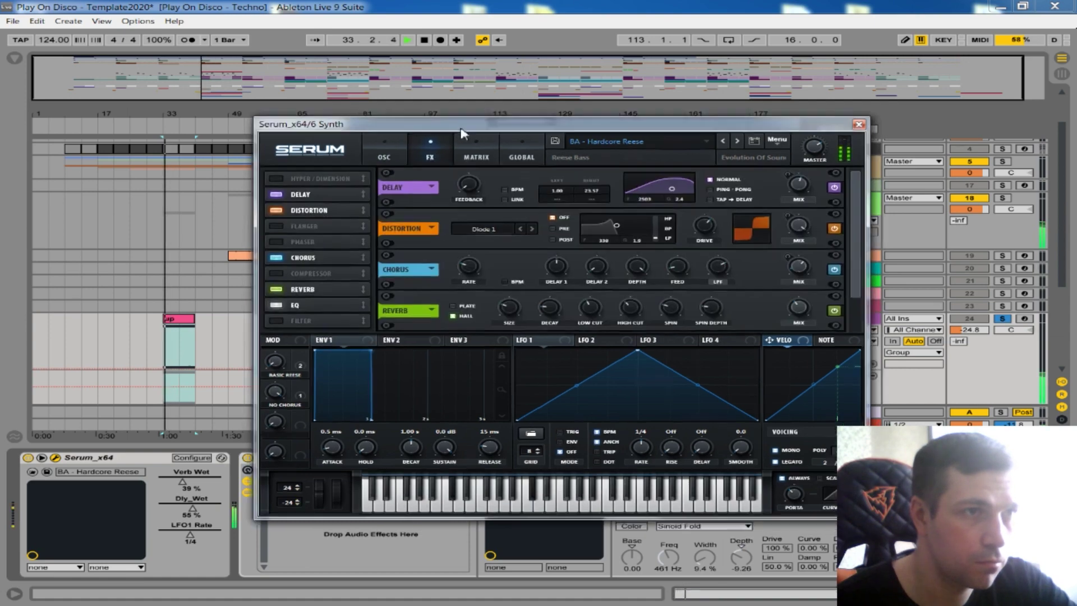
left_click_drag(561, 132, 551, 120)
left_click(968, 319)
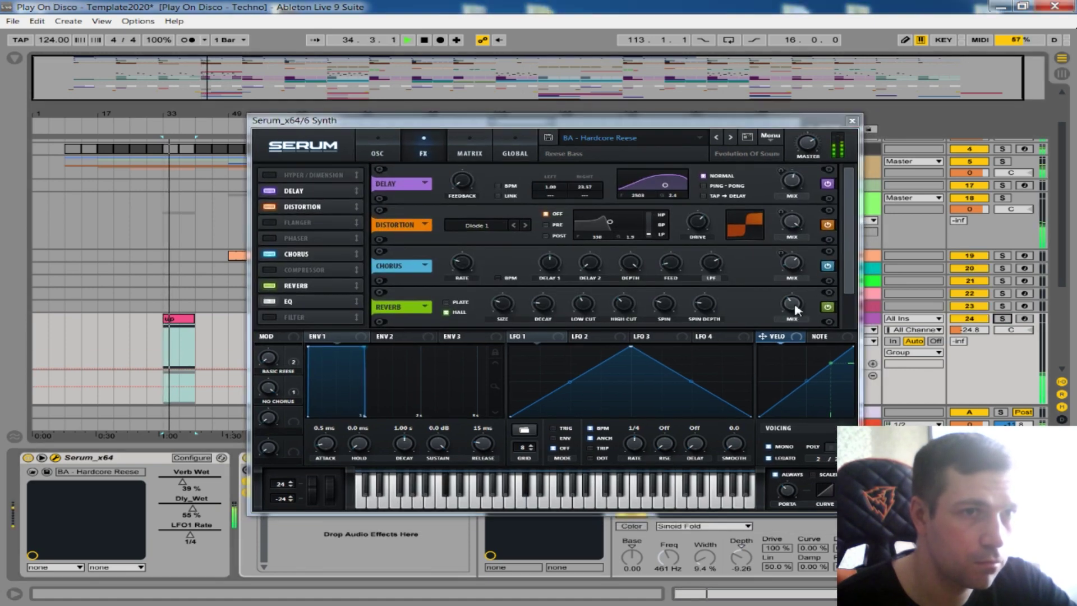
Step: Add a Serum Verb Wet automation lane to 6 Synth and draw a rise over the up clip that drops back at its end
left_click(795, 307)
left_click(853, 121)
left_click(873, 364)
scroll(195, 372, "down", 2)
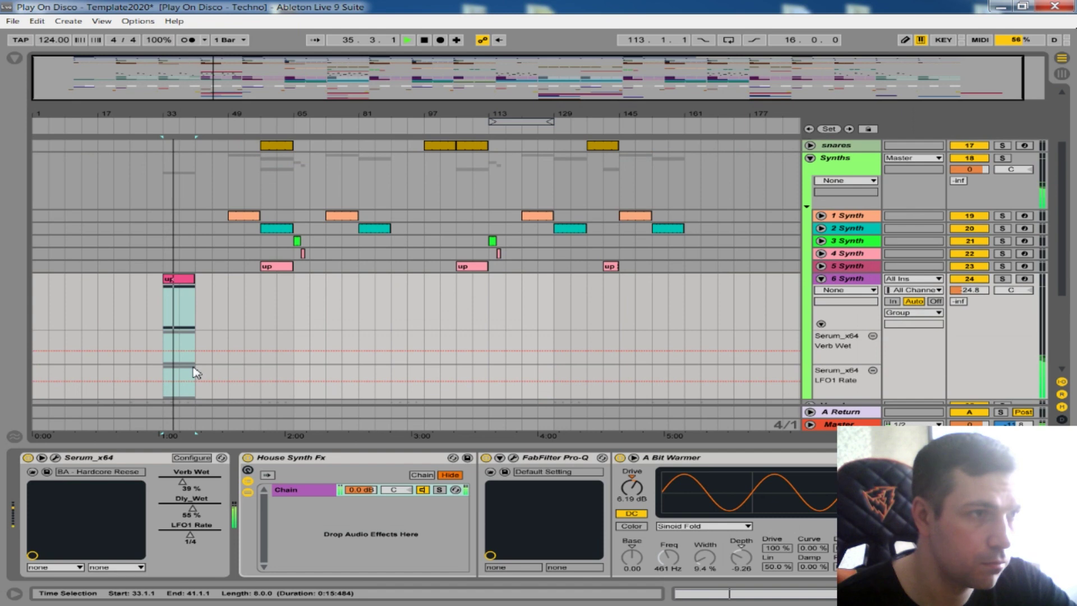
left_click(198, 356)
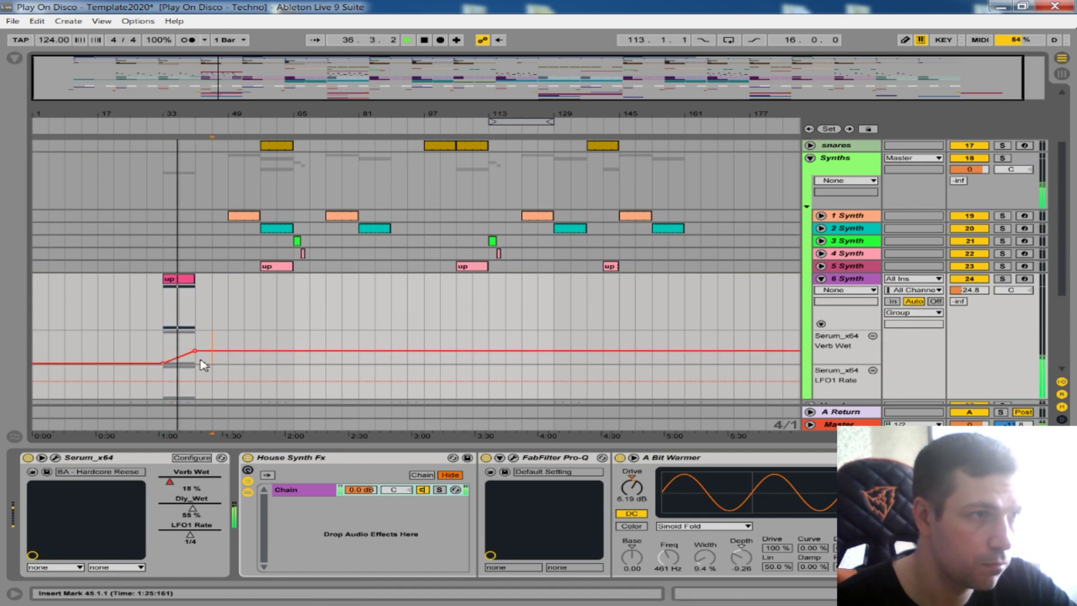
left_click_drag(203, 351, 203, 363)
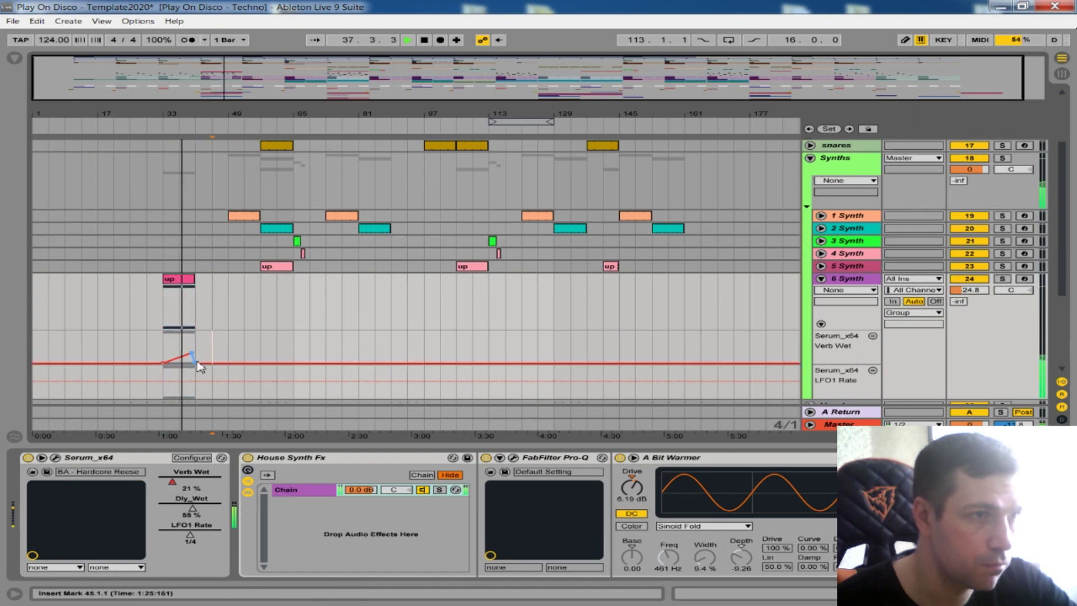
Step: Add a Serum Cho Wet automation lane to 6 Synth and draw a rise over the up clip that drops back at its end
left_click(970, 290)
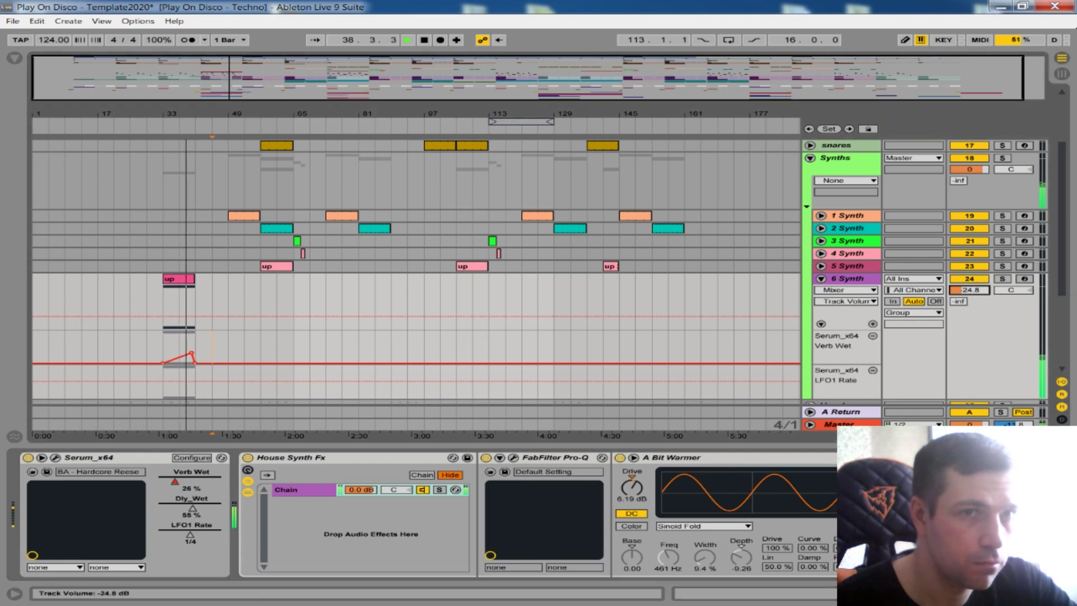
mouse_move(908, 593)
left_mouse_down()
mouse_move(962, 593)
mouse_move(908, 594)
left_mouse_up()
left_click(55, 458)
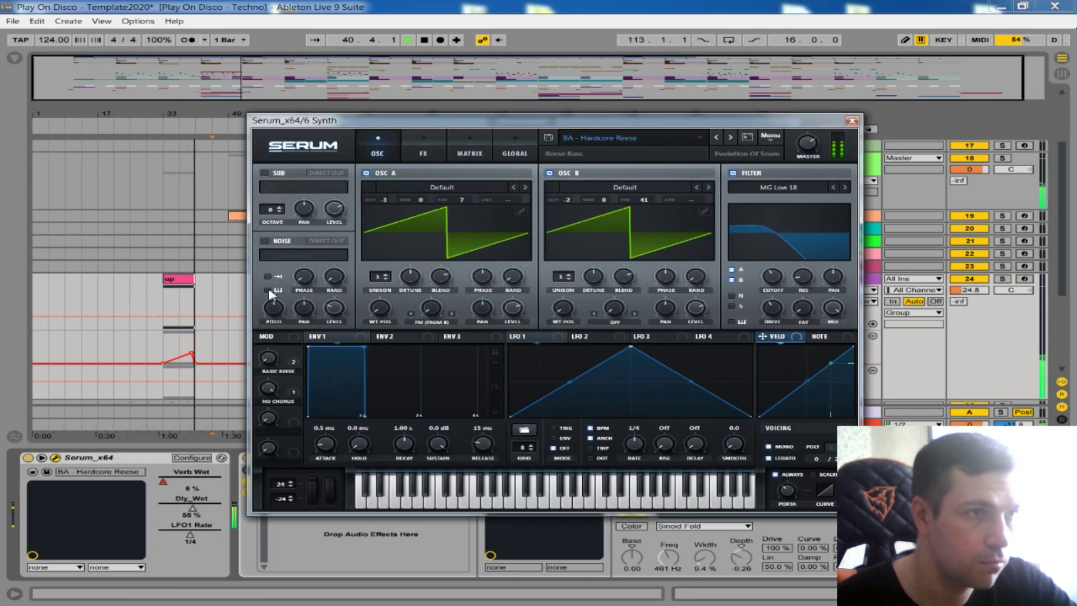
left_click(424, 152)
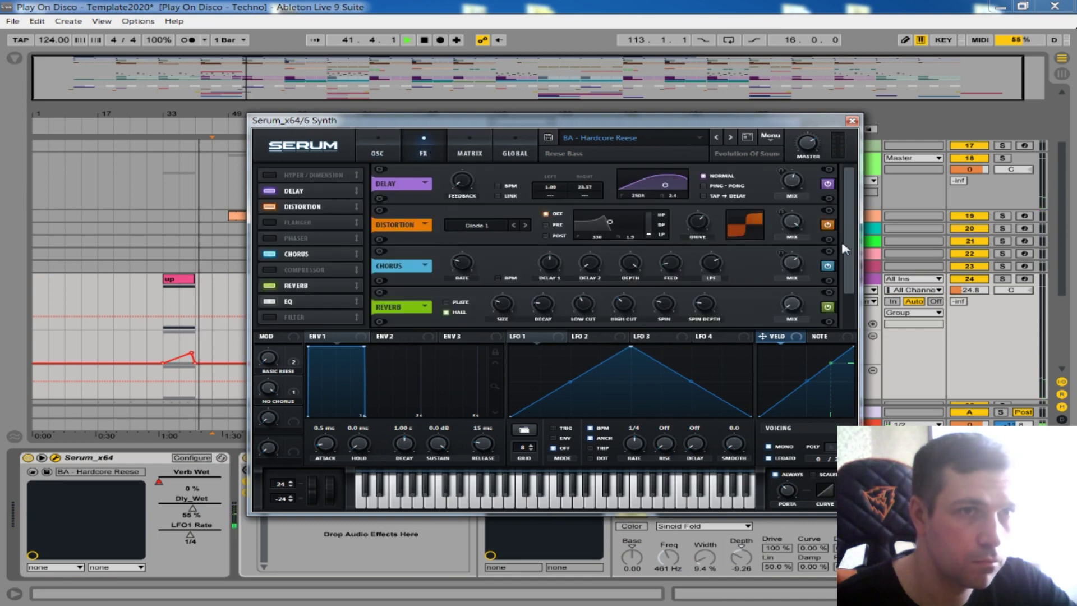
left_click(852, 120)
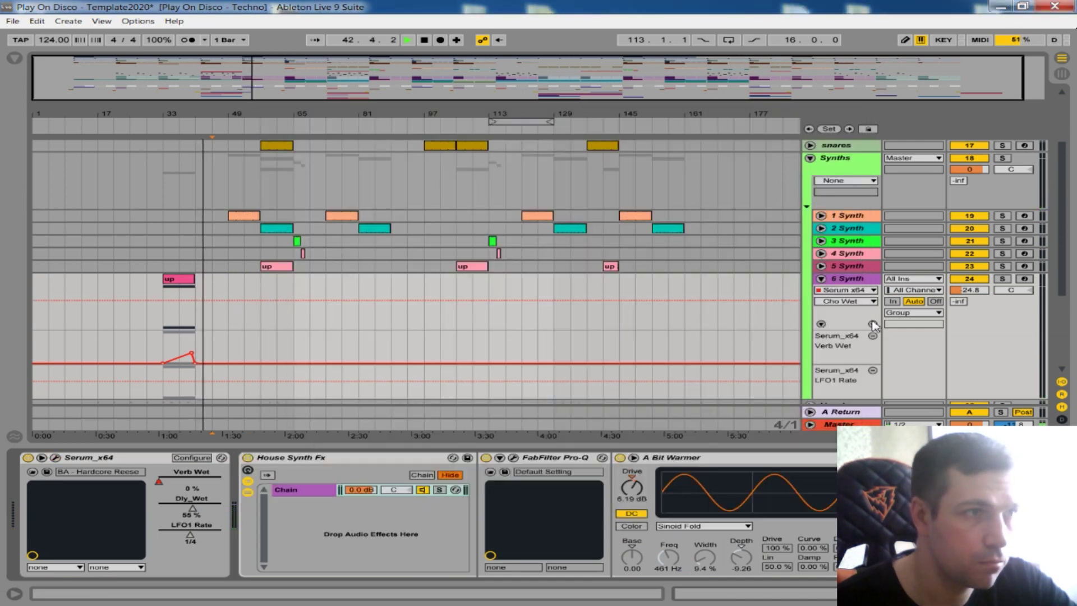
left_click(201, 343)
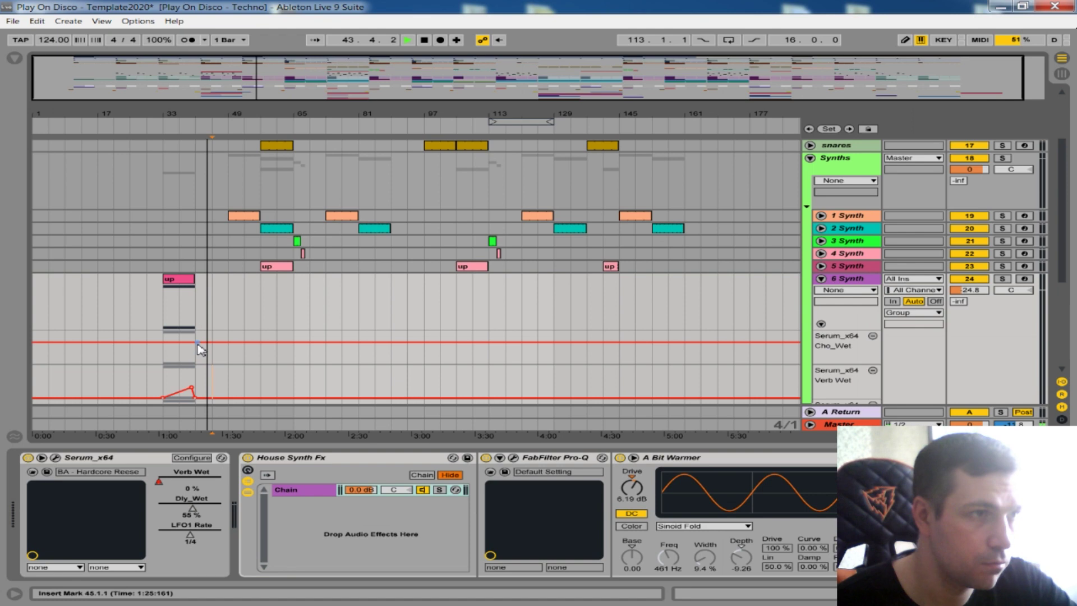
left_click_drag(161, 343, 196, 364)
left_click(159, 343)
key("space")
key("space")
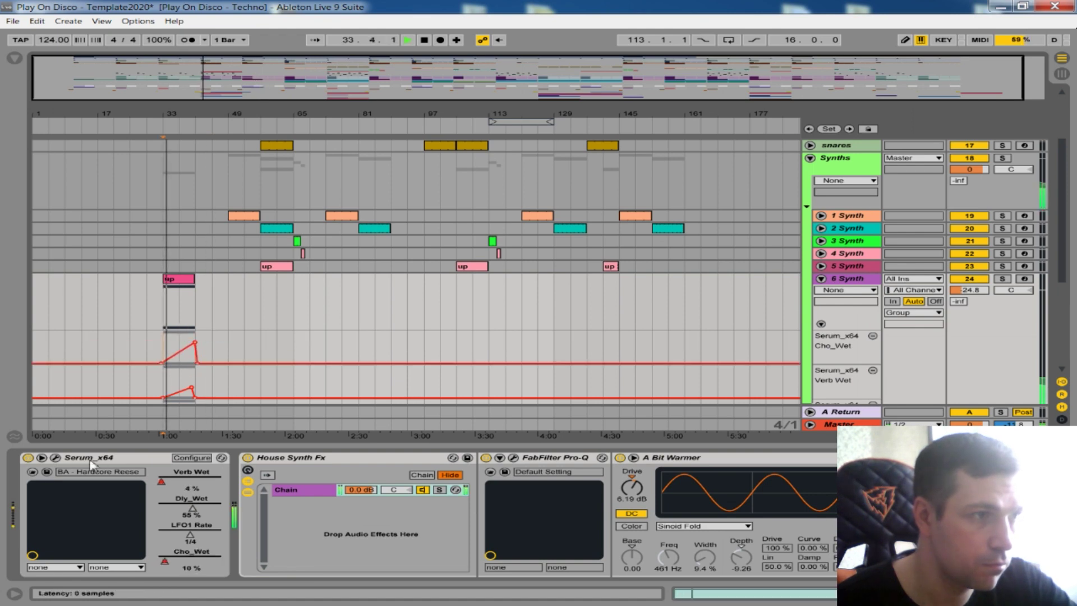
Step: Add a Serum Dly Wet automation lane to 6 Synth and draw a rise across the up clip that falls back just after it
left_click(56, 457)
left_click(424, 150)
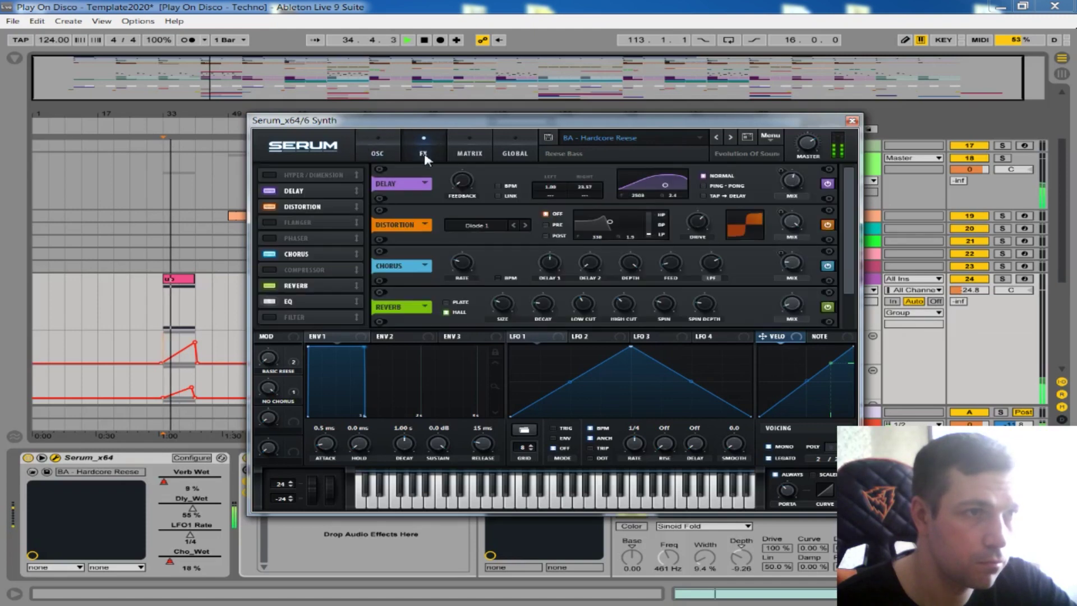
left_click_drag(849, 208, 845, 185)
left_click(794, 177)
left_click(851, 123)
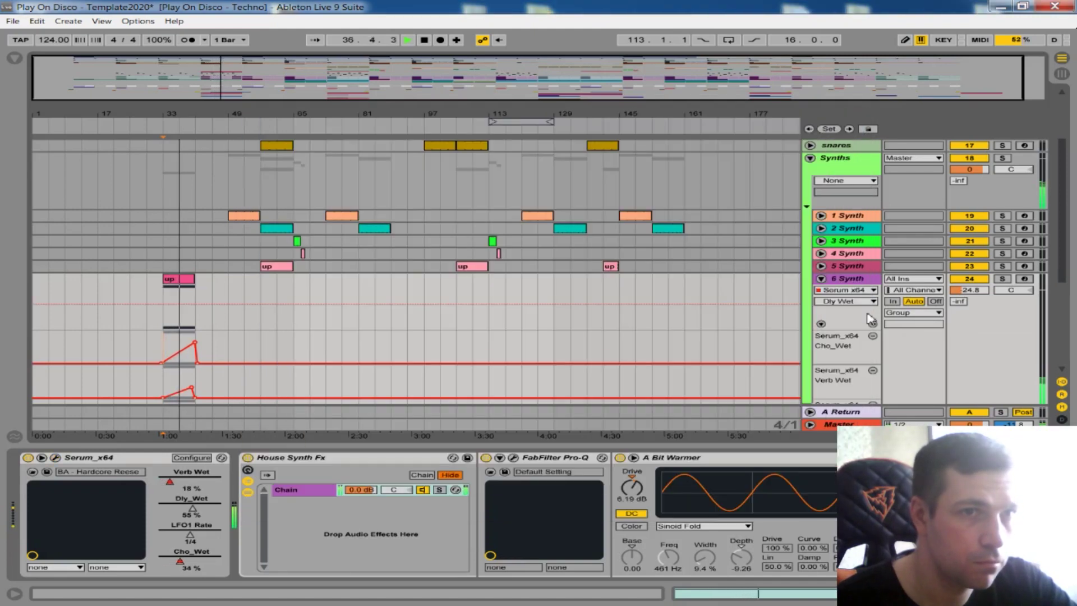
left_click_drag(165, 354, 208, 363)
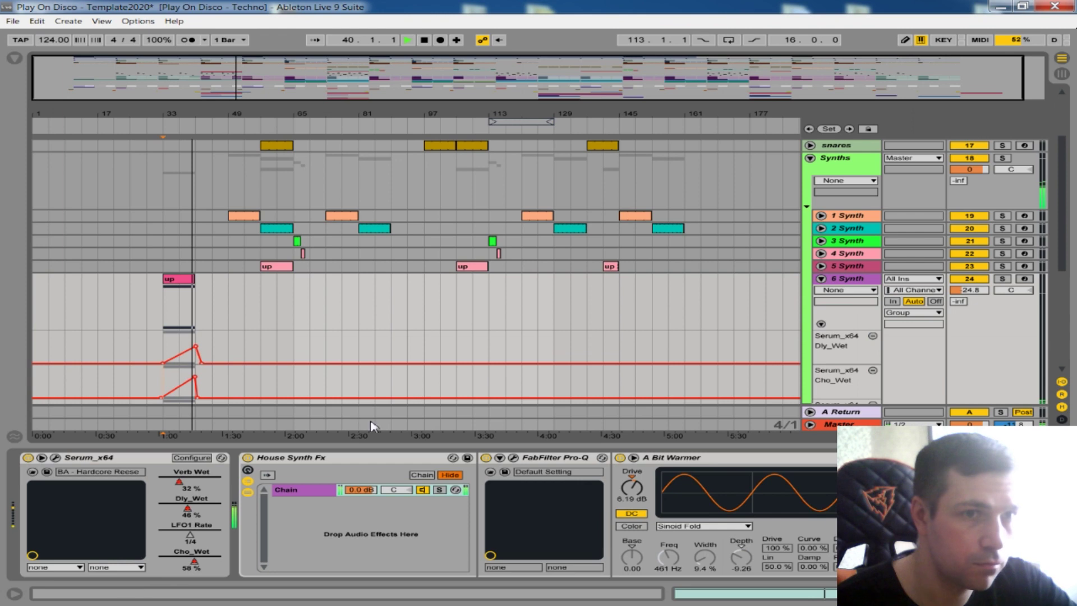
Step: Collapse the 6 Synth track and copy its up clip from bar 33 to bar 105
left_click(976, 594)
left_click(1062, 594)
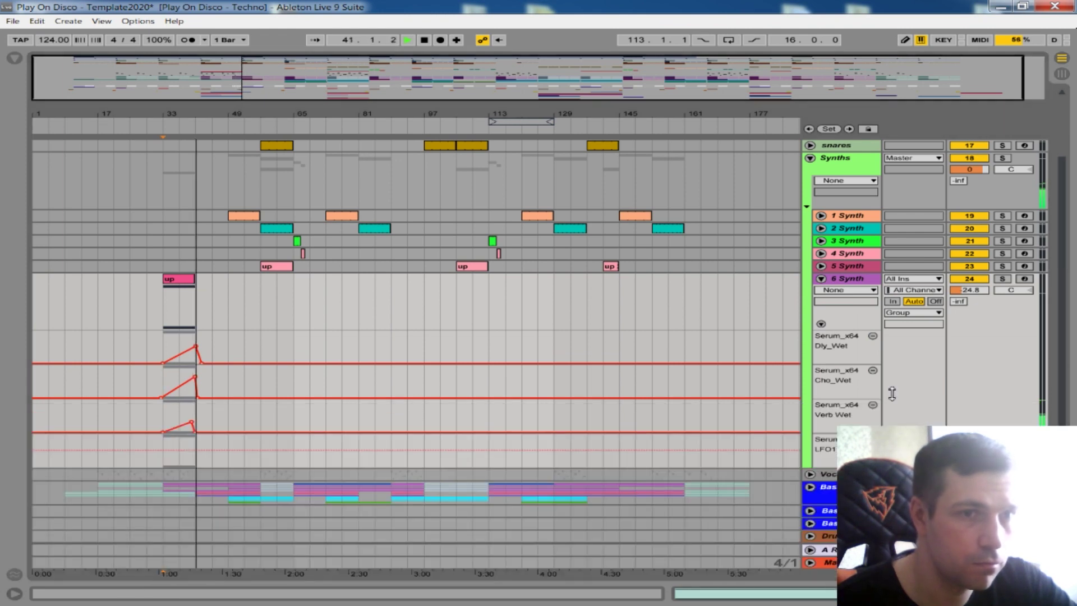
left_click_drag(225, 110, 209, 115)
scroll(456, 282, "up", 2)
scroll(455, 281, "down", 1)
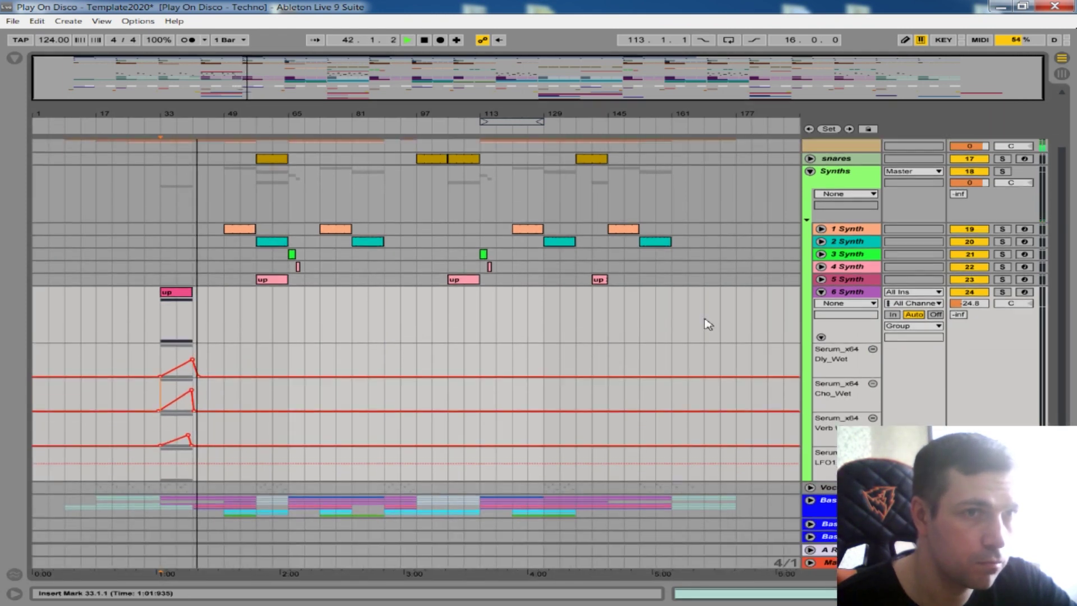
left_click(822, 292)
left_click_drag(172, 364, 461, 366)
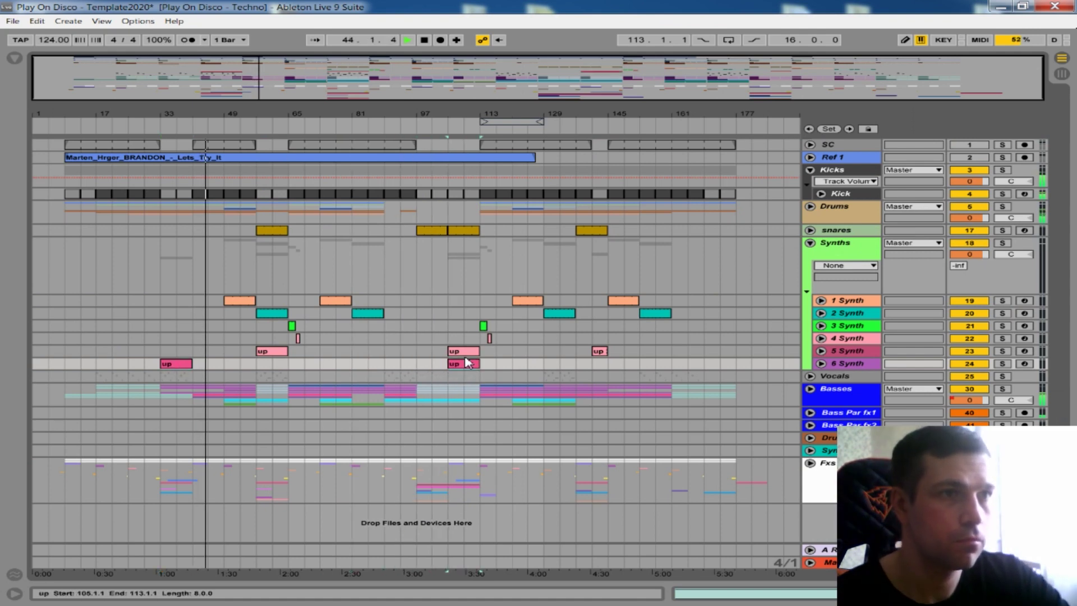
Step: Examine the snares track's automation lanes and device chain while playing the arrangement from bar 33
left_click(810, 230)
left_click(810, 231)
left_click_drag(195, 118, 226, 154)
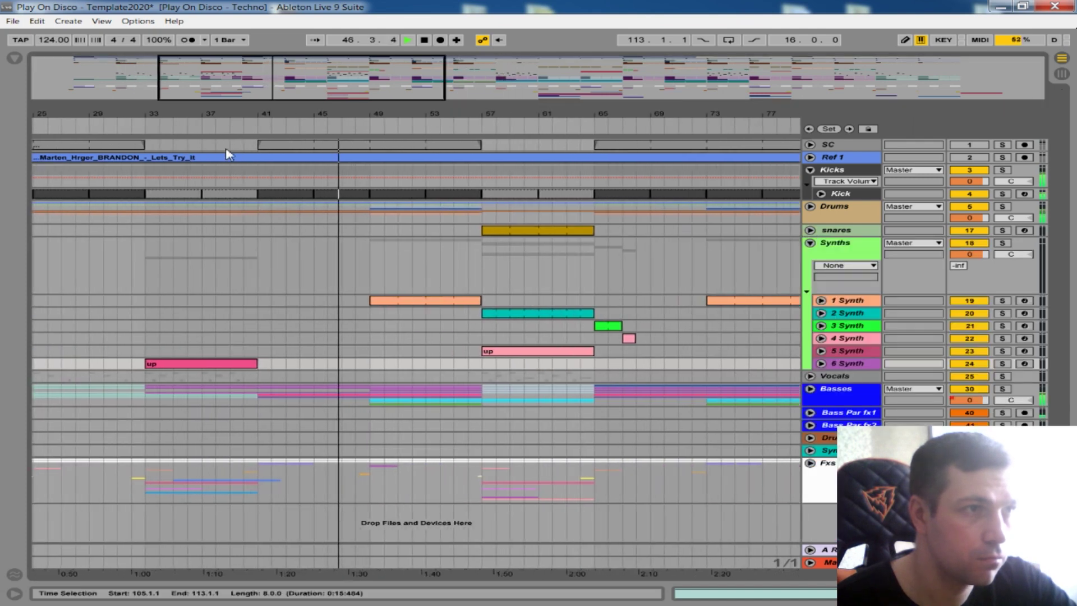
left_click(160, 229)
left_click(810, 231)
left_click(810, 231)
left_click(810, 230)
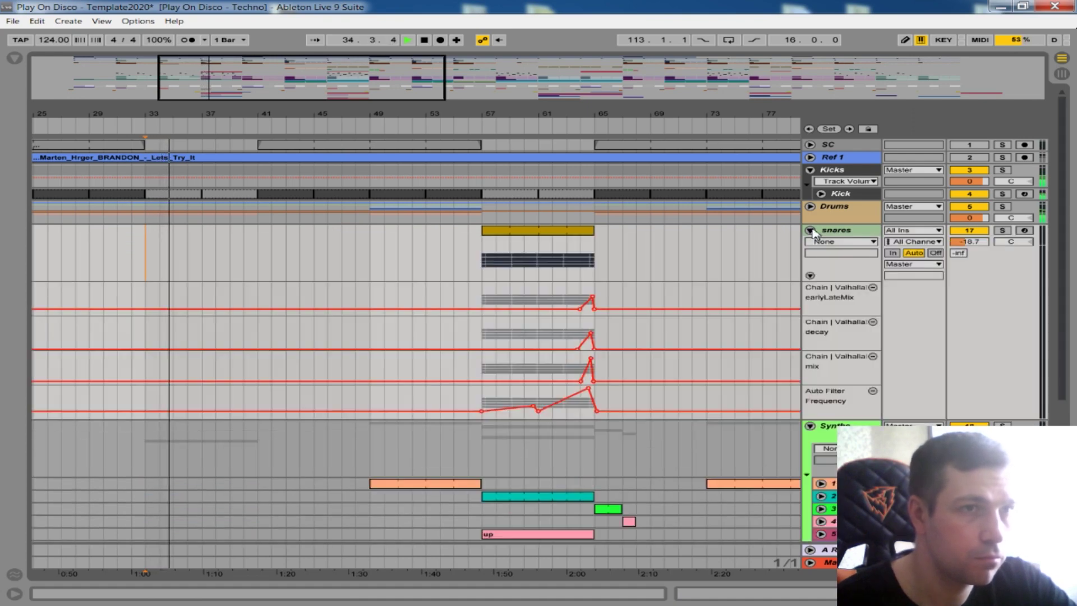
left_click(811, 274)
double_click(836, 231)
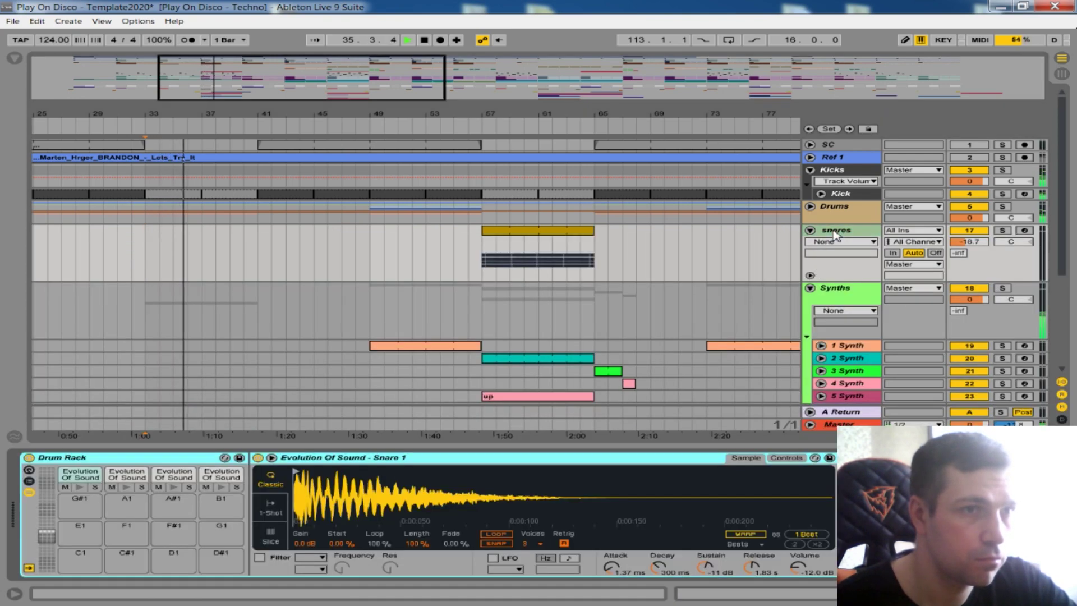
scroll(429, 515, "down", 5)
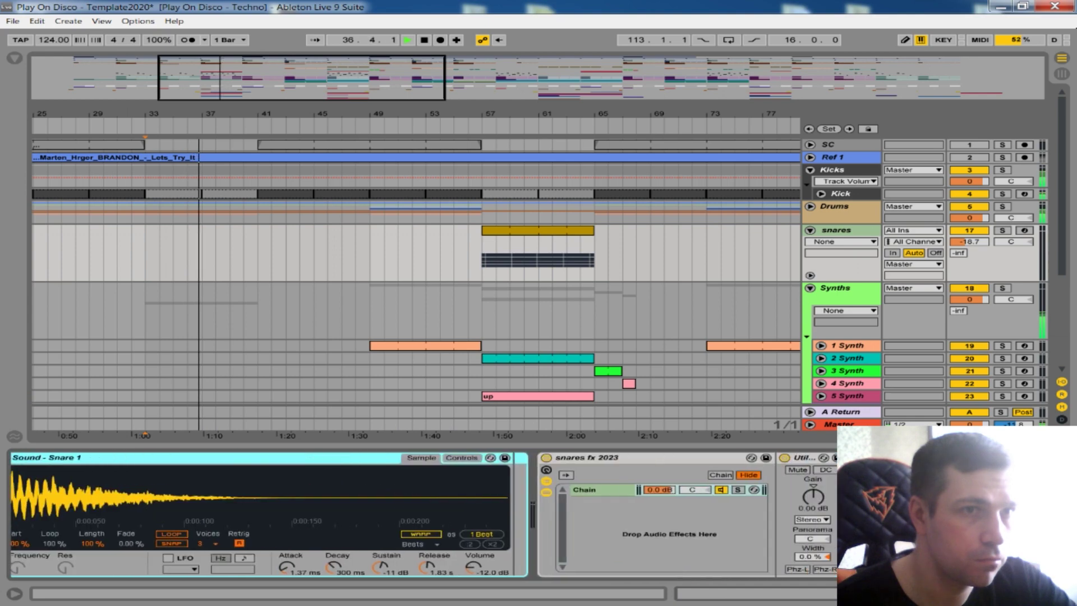
scroll(429, 514, "up", 5)
left_click(810, 230)
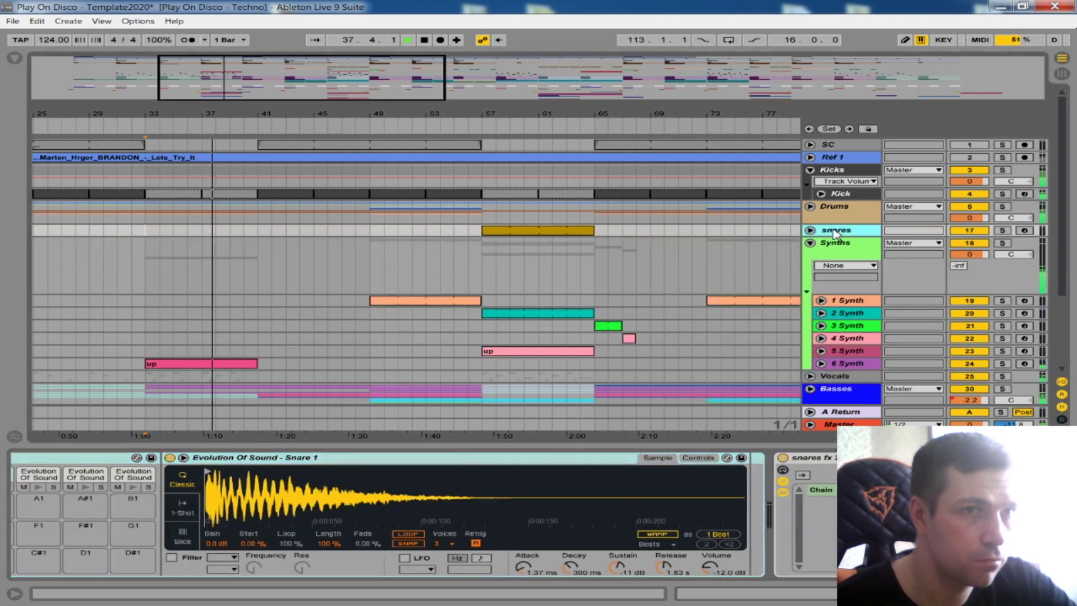
Step: Insert an audio track directly below snares and group the two tracks
right_click(835, 231)
left_click(880, 325)
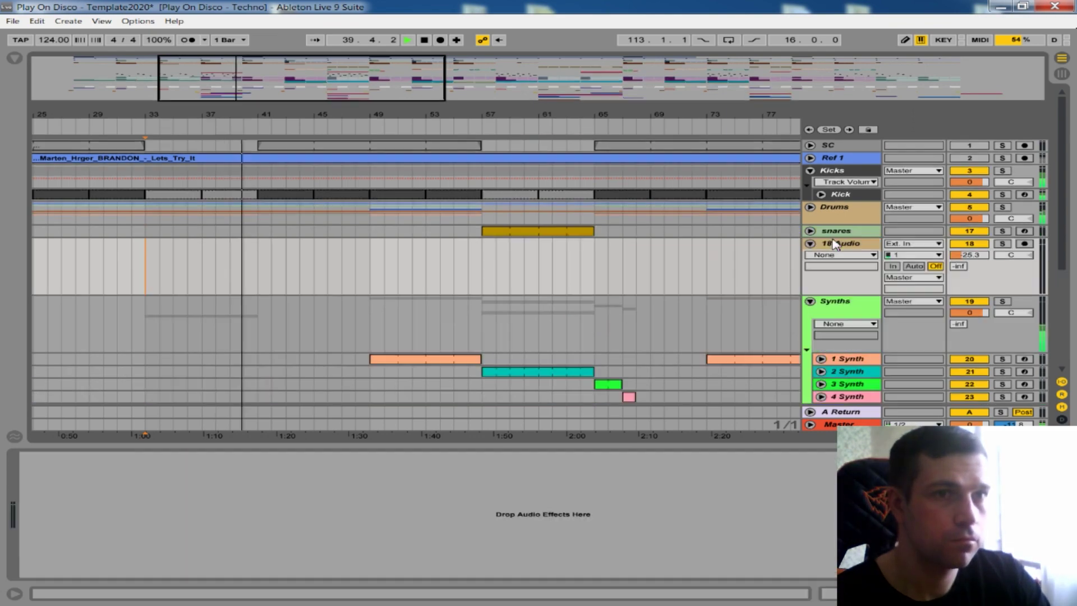
right_click(833, 231)
left_click(874, 327)
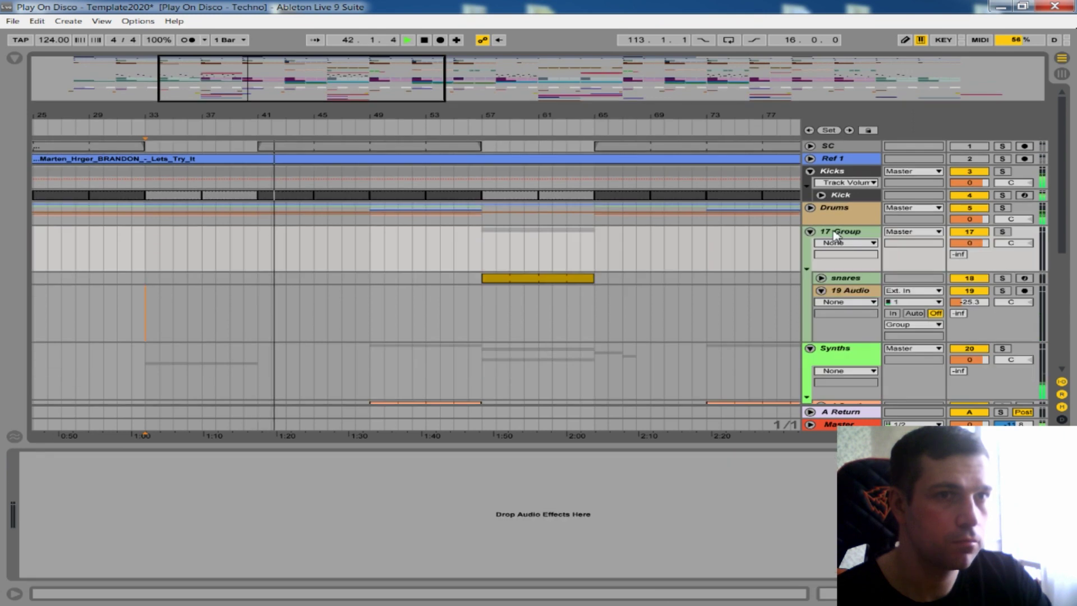
Step: Rename the new track group as Fills Snares
right_click(819, 231)
left_click(862, 281)
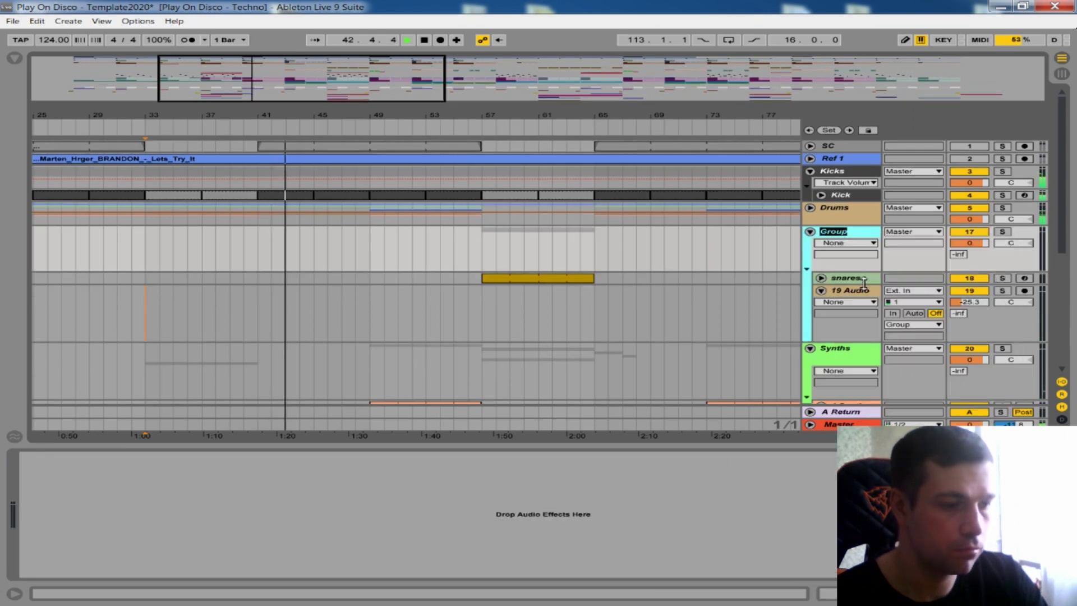
type("Fill")
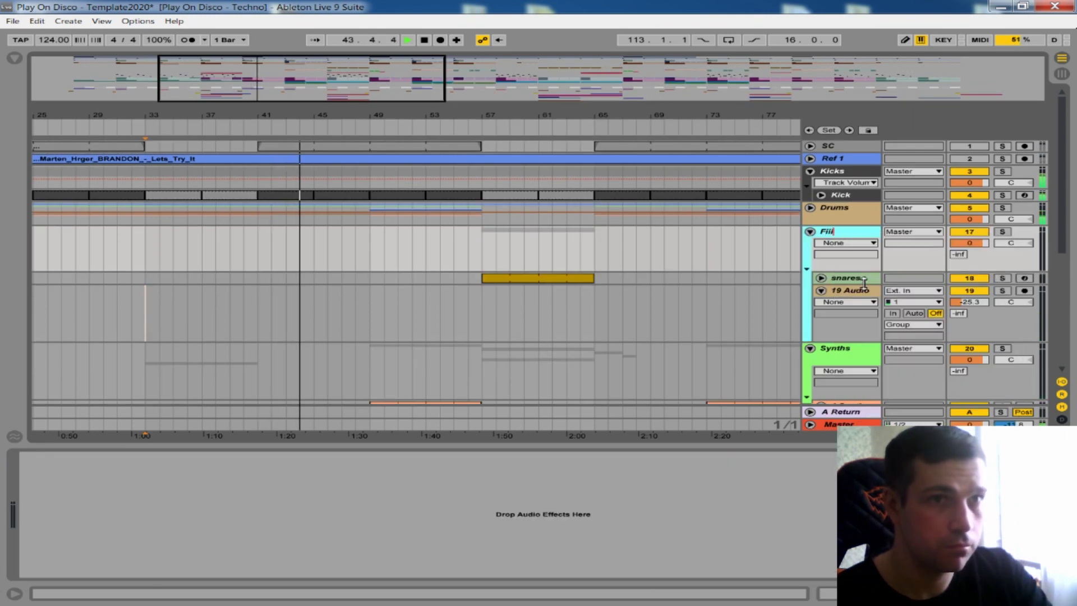
type("s")
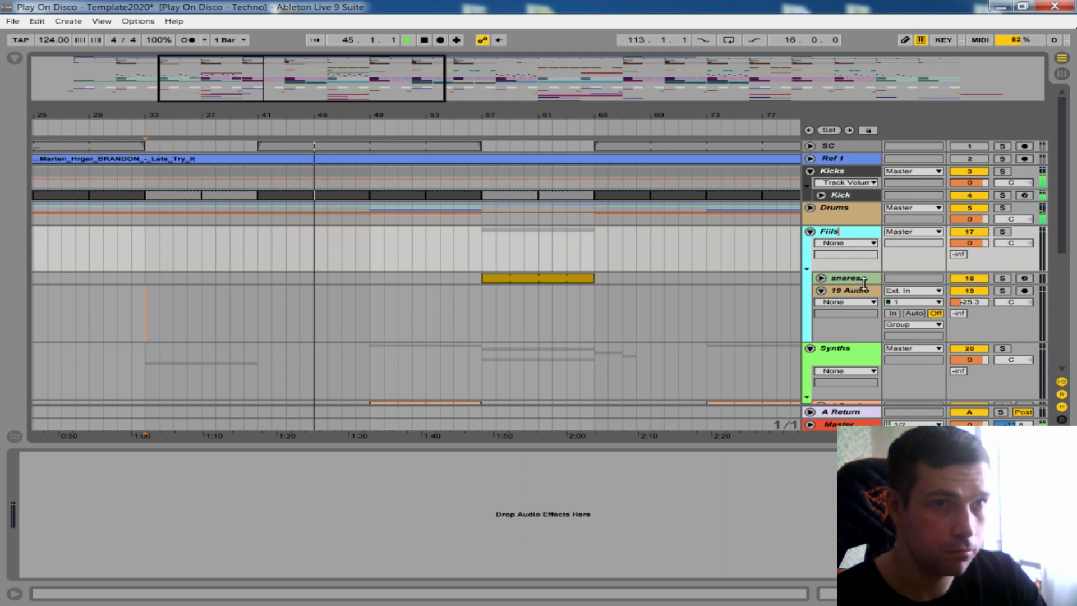
type(" Snares")
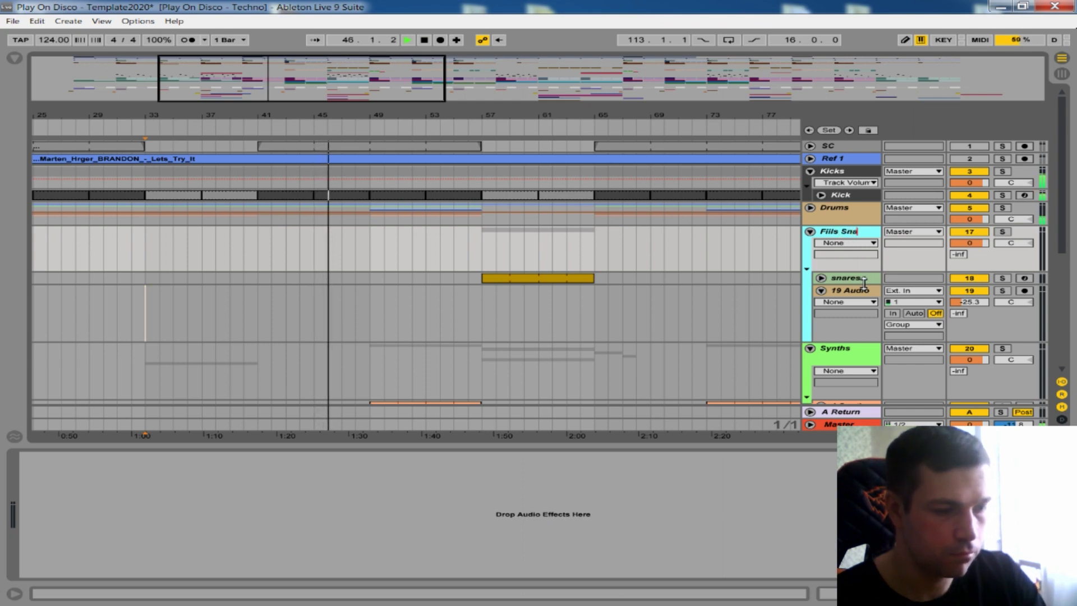
left_click(750, 246)
Step: Paste the effects chain containing drums fx 2, A Bit Warmer and Erosion onto the Fills Snares group
left_click(852, 279)
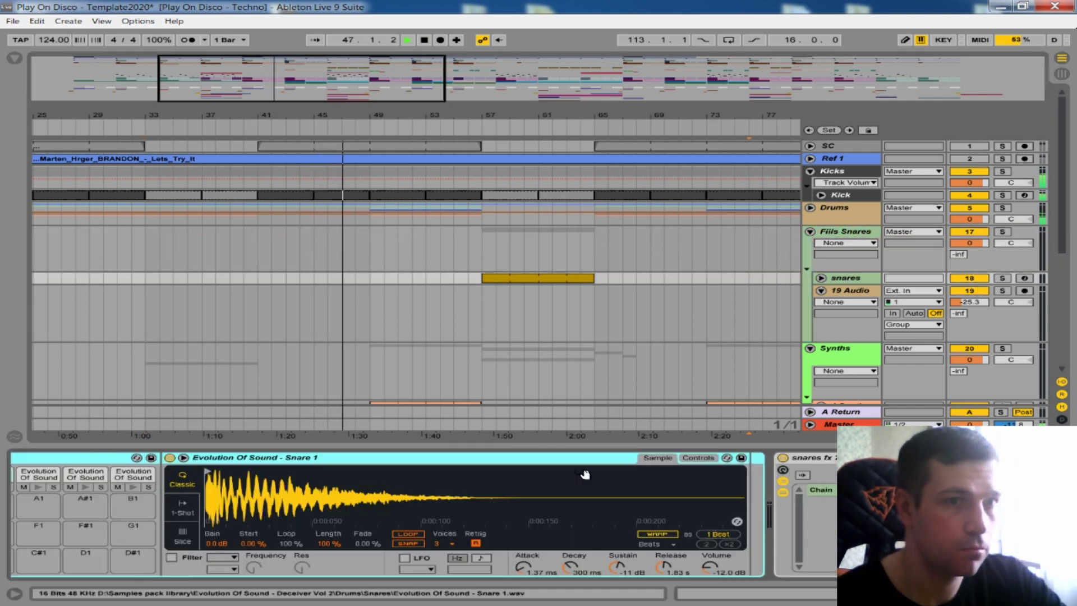
left_click(847, 233)
right_click(773, 476)
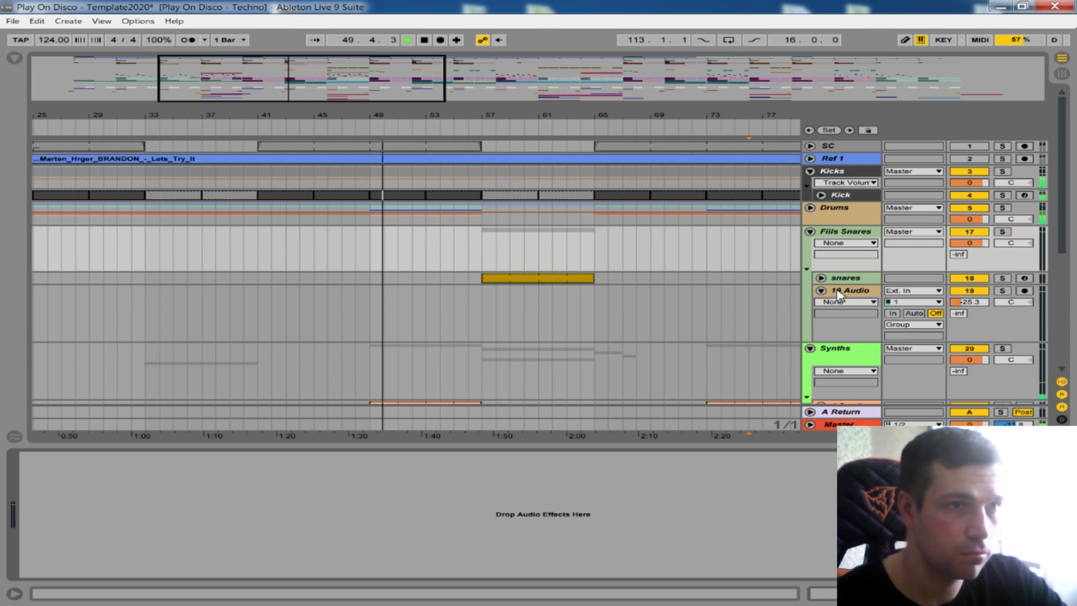
left_click(840, 294)
scroll(424, 514, "down", 8)
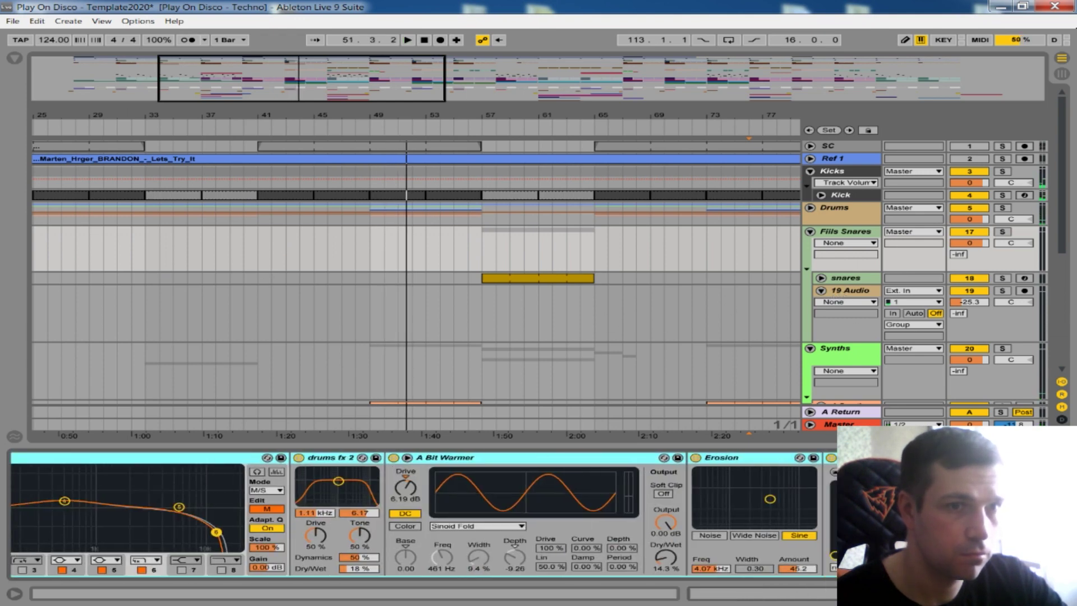
scroll(424, 514, "up", 4)
scroll(424, 514, "down", 4)
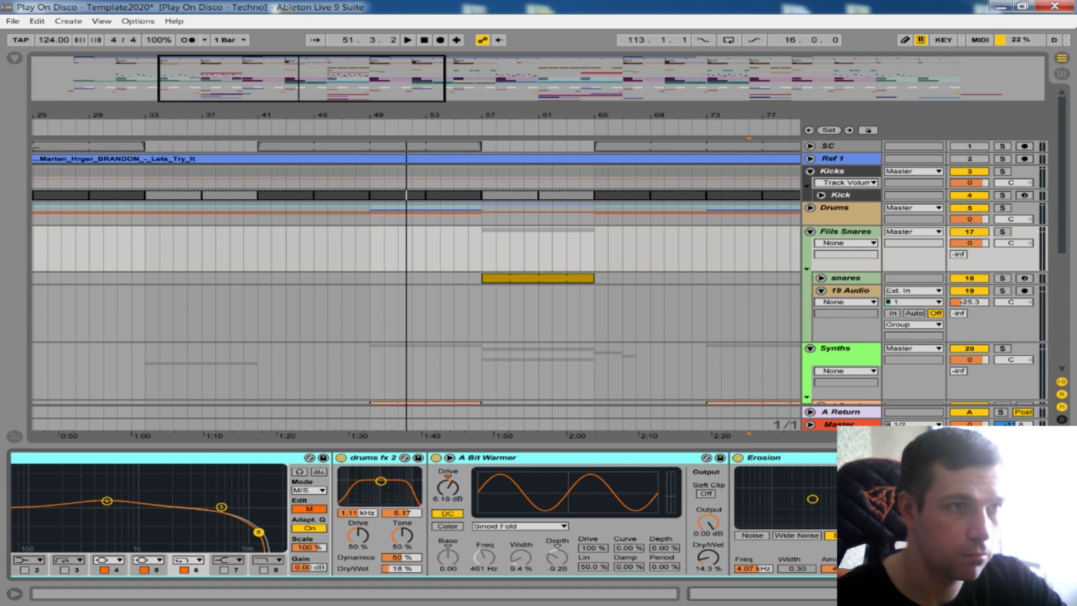
Step: Show the browser in place of the device view and open the Evolution Of Sound - Deceiver Vol 4 folder in the samples pack library
key("ctrl+alt+l")
key("ctrl+alt+b")
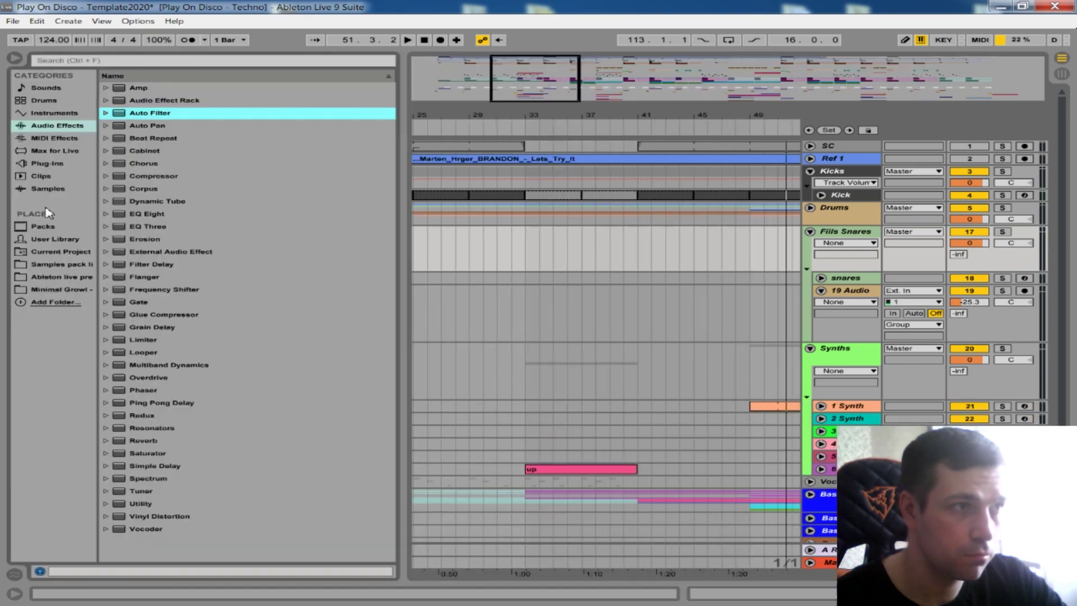
left_click(59, 277)
left_click(57, 264)
scroll(112, 292, "down", 1)
left_click(111, 378)
scroll(115, 379, "down", 4)
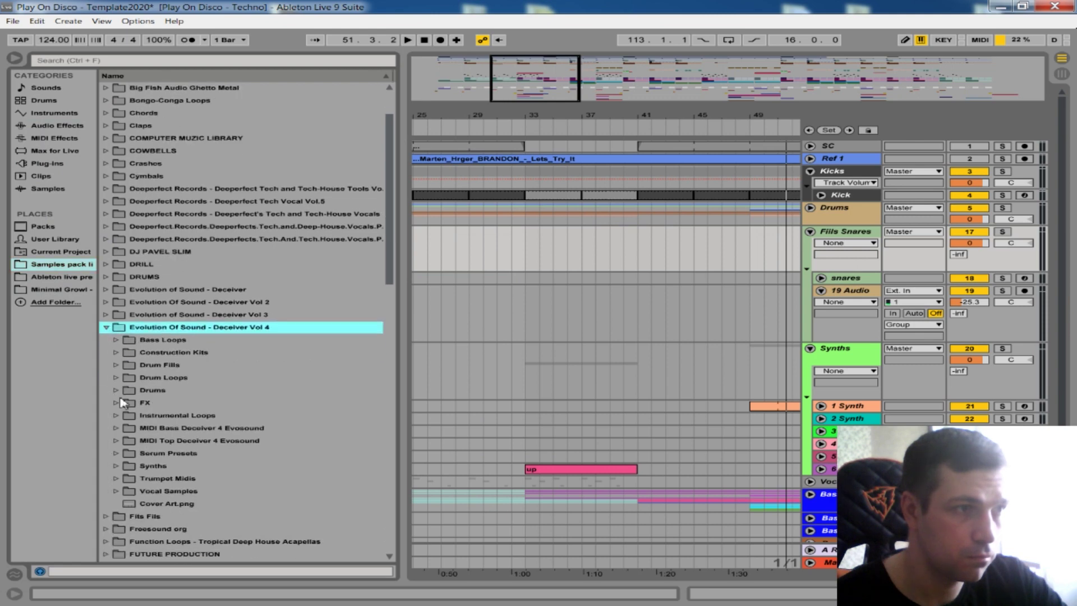
Step: Open the pack's Short drum fills folder and audition Evolution Of Sound -Tooky 124.wav
left_click(117, 391)
scroll(121, 438, "down", 1)
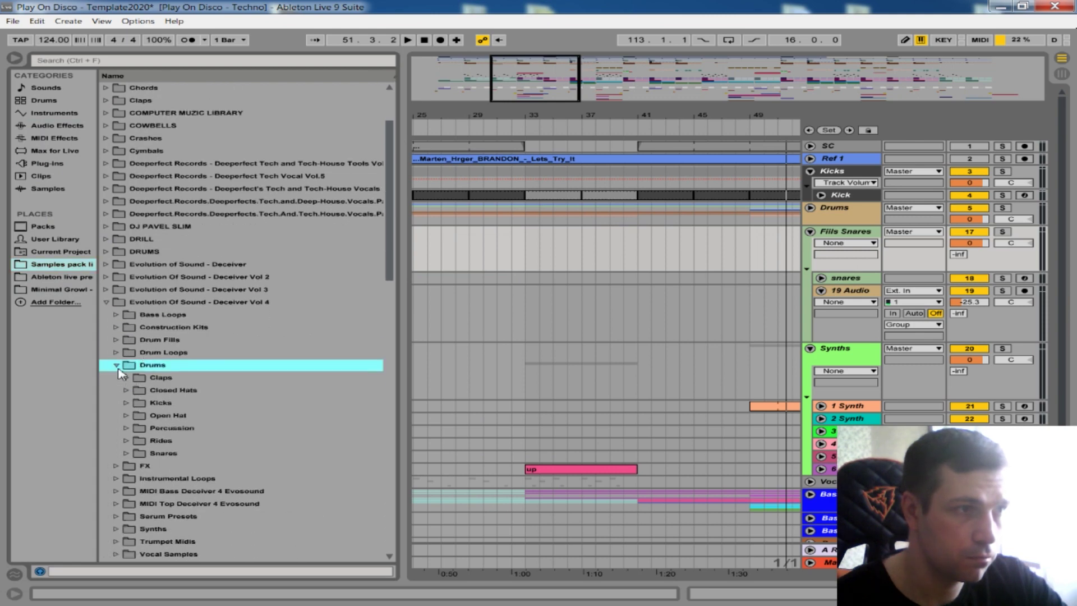
left_click(116, 365)
scroll(118, 353, "down", 1)
left_click(117, 328)
scroll(123, 337, "down", 1)
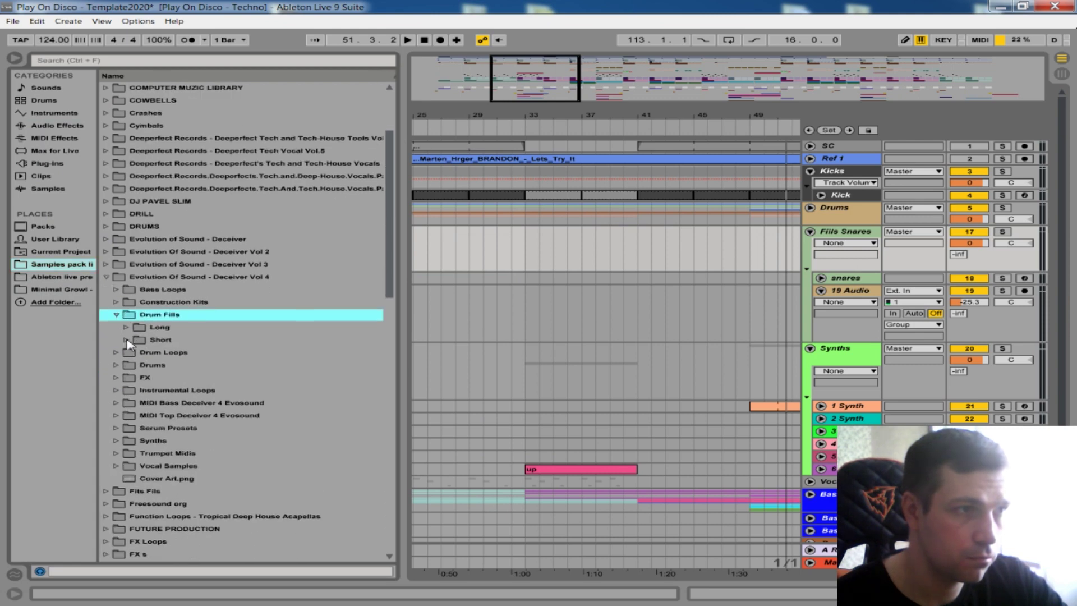
left_click(126, 339)
left_click_drag(391, 219, 397, 301)
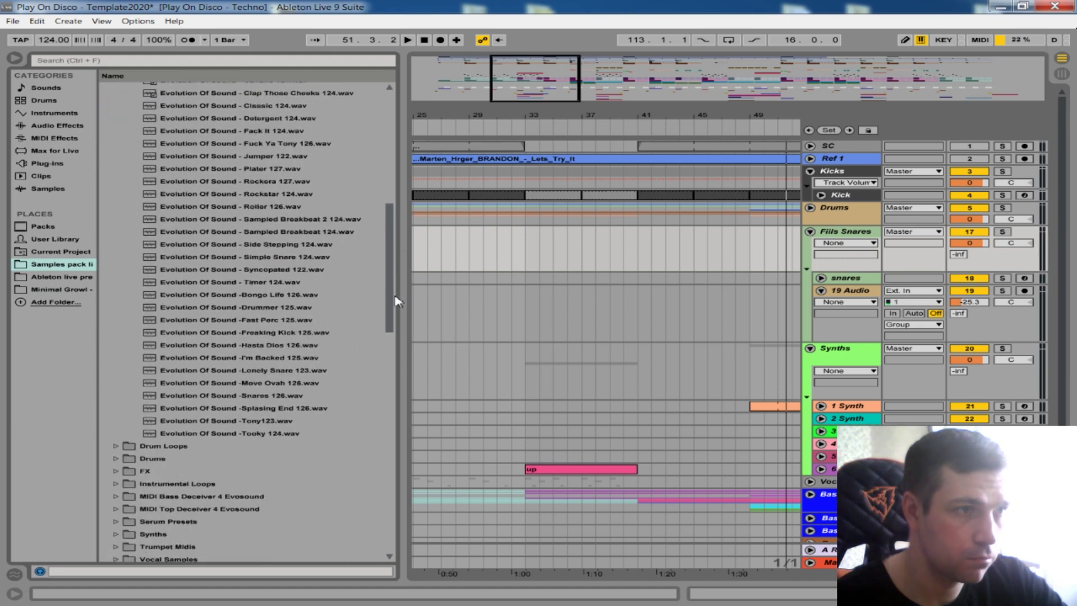
left_click(274, 438)
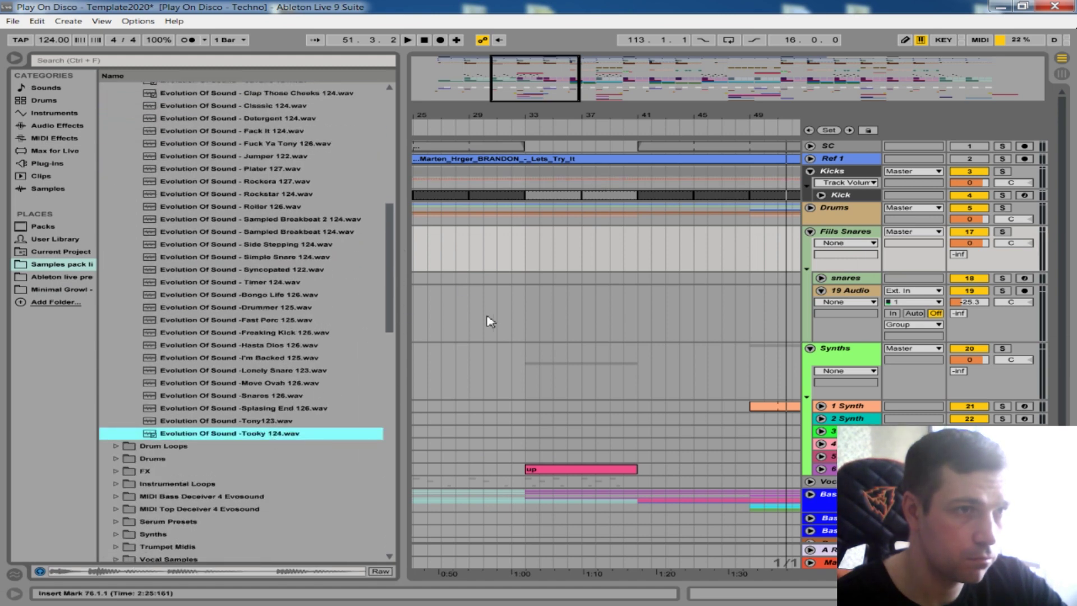
Step: Place the Tooky 124 fill at bar 40 on the new audio track in Fills Snares and duplicate it right after itself
left_click_drag(289, 440, 626, 312)
left_click(609, 296)
key("space")
left_click_drag(676, 114, 667, 168)
left_click(611, 295)
key("ctrl+d")
Step: Audition the two Tooky fill clips from bar 40 and open the first clip's sample settings
left_click(609, 307)
key("space")
key("space")
left_click_drag(615, 115, 586, 168)
key("space")
left_click_drag(607, 115, 595, 179)
key("space")
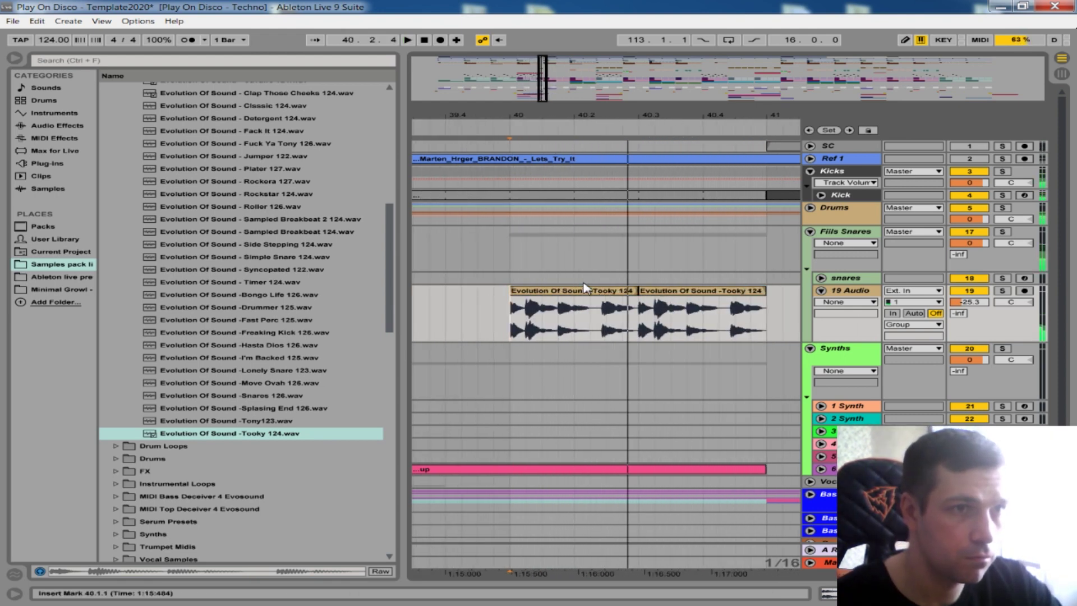
double_click(584, 298)
key("space")
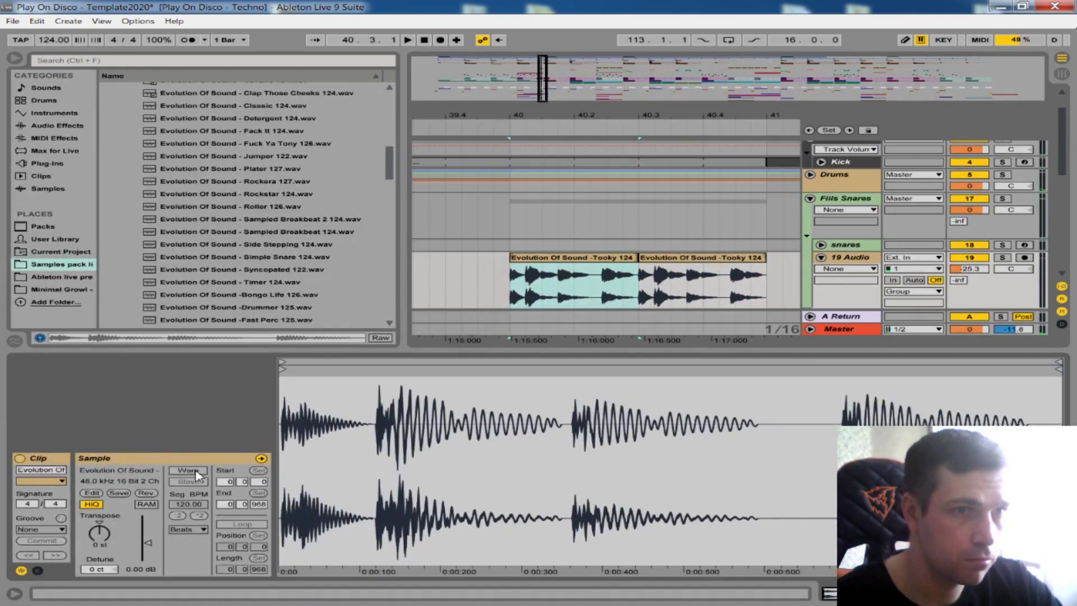
Step: Turn on warping for the first Tooky clip, split off its last hit and align it with 40.2.3
left_click(188, 471)
key("space")
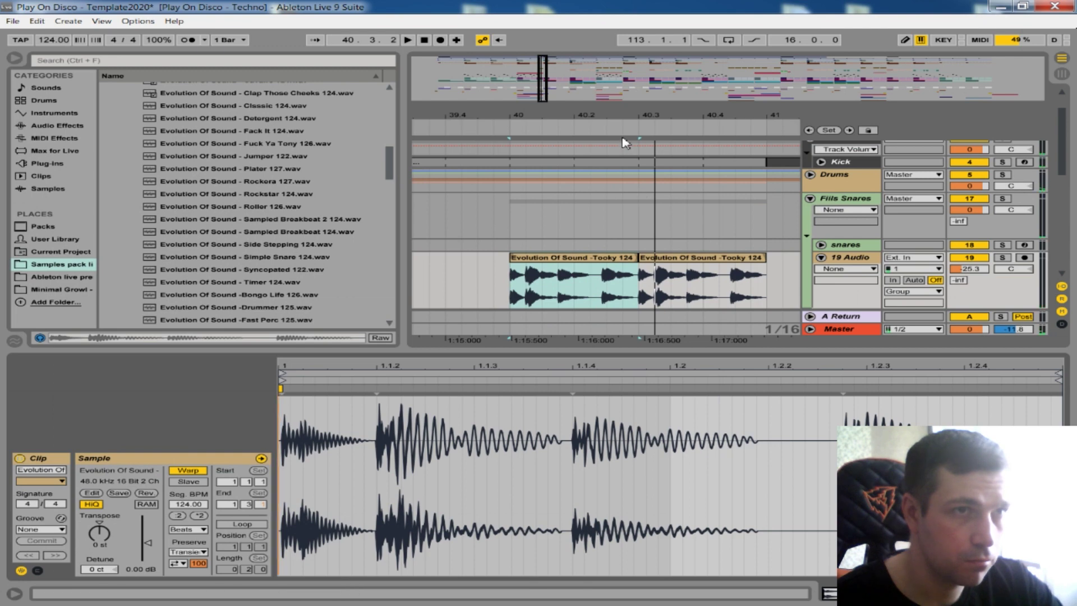
left_click_drag(630, 110, 631, 115)
key("plus")
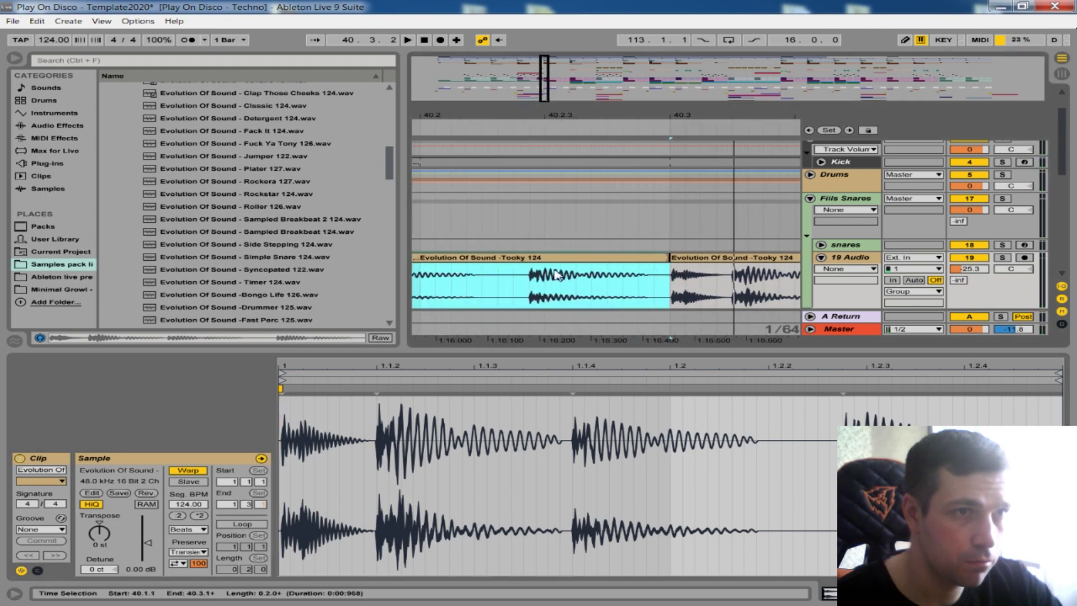
left_click(531, 282)
left_click_drag(533, 279, 611, 275)
left_click_drag(584, 117, 582, 102)
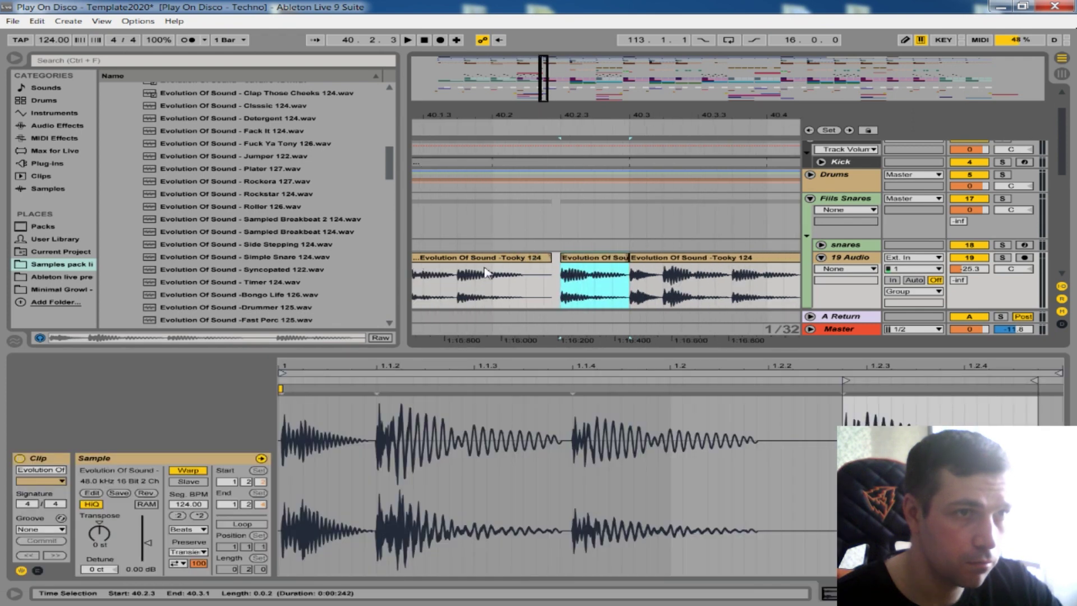
Step: Audition the edited Tooky fill from bar 40 and examine the spacing of its hits
left_click_drag(486, 116, 565, 108)
left_click(470, 290)
key("space")
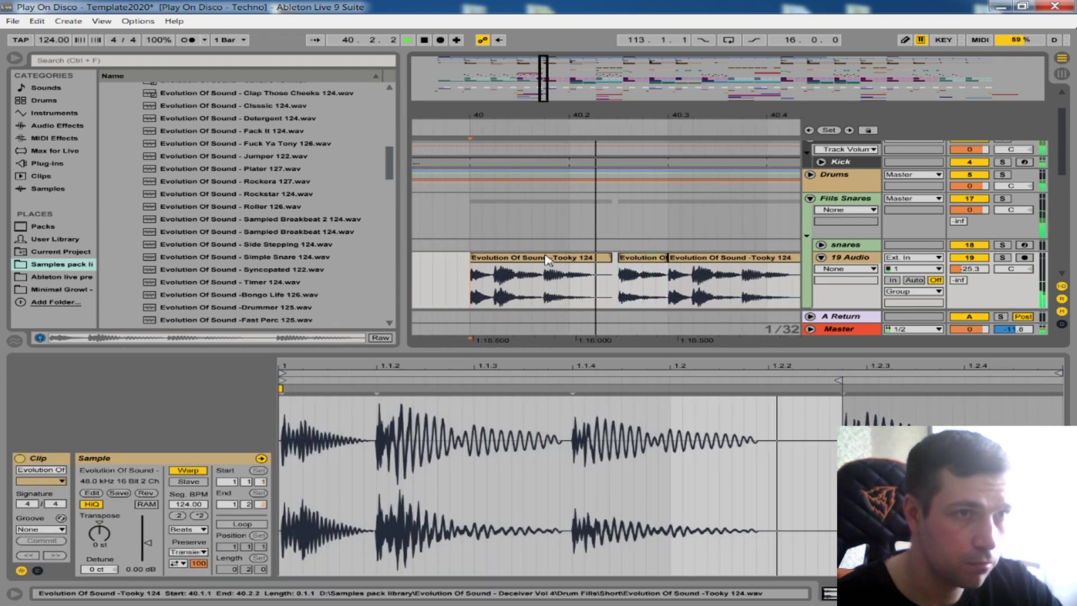
left_click_drag(707, 117, 674, 112)
left_click_drag(638, 274, 564, 284)
left_click_drag(654, 117, 614, 103)
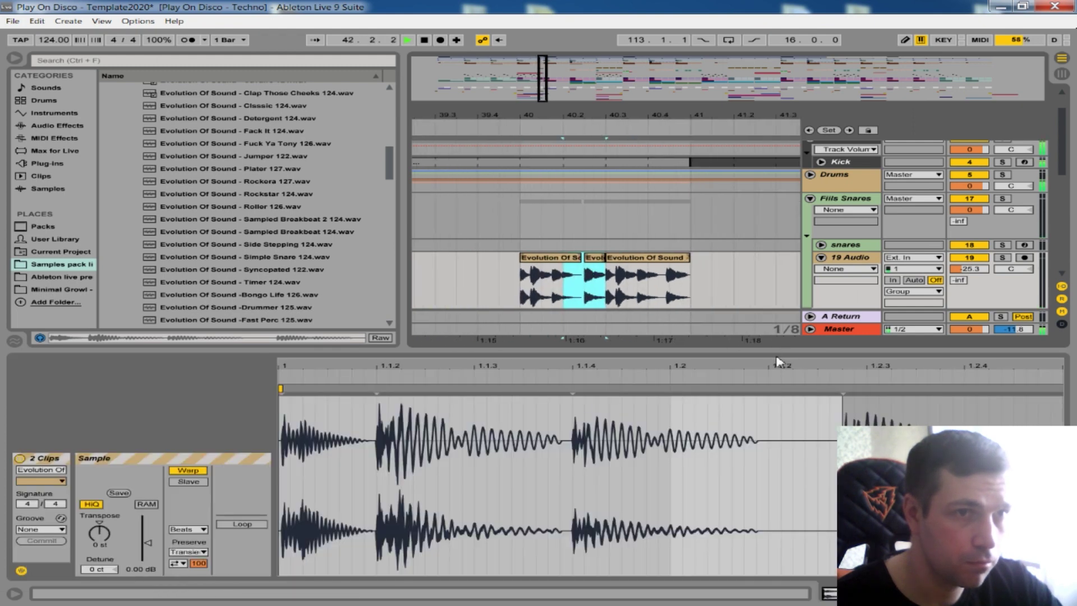
Step: Hide the clip view and replace the second, unedited Tooky clip with a duplicate of the edited half-bar fill at 40.3
left_click_drag(778, 357, 737, 547)
left_click(634, 258)
key("Delete")
key("space")
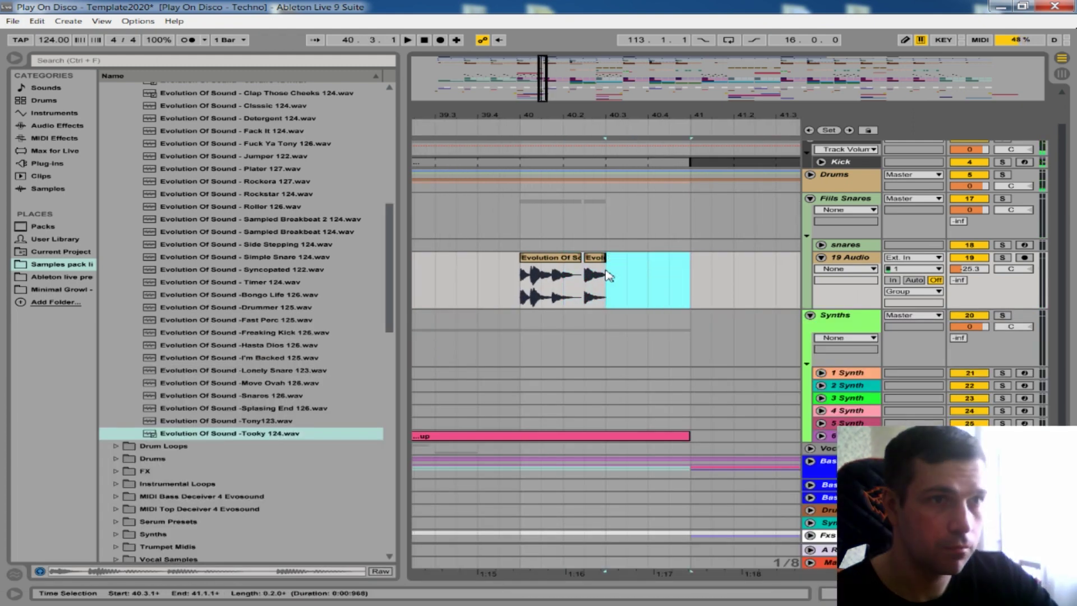
left_click_drag(608, 276, 523, 277)
key("ctrl+d")
Step: Audition the doubled fill from bar 40 and repeat the first half's short Tooky hit at 40.2.4
left_click(521, 277)
key("space")
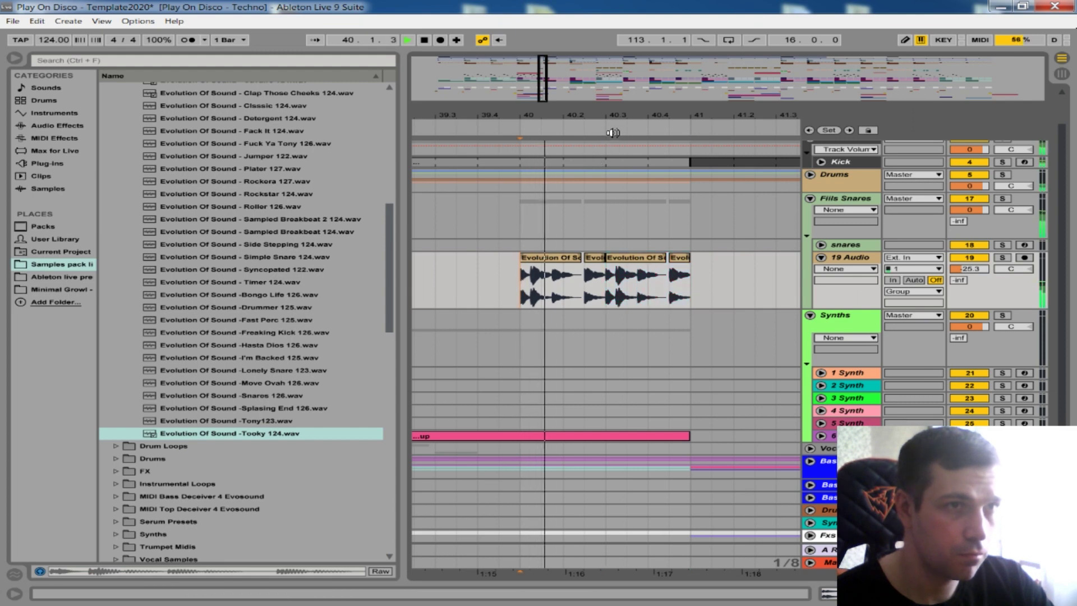
left_click_drag(613, 133, 612, 163)
key("space")
left_click(451, 280)
key("space")
key("space")
left_click_drag(451, 276, 567, 272)
key("space")
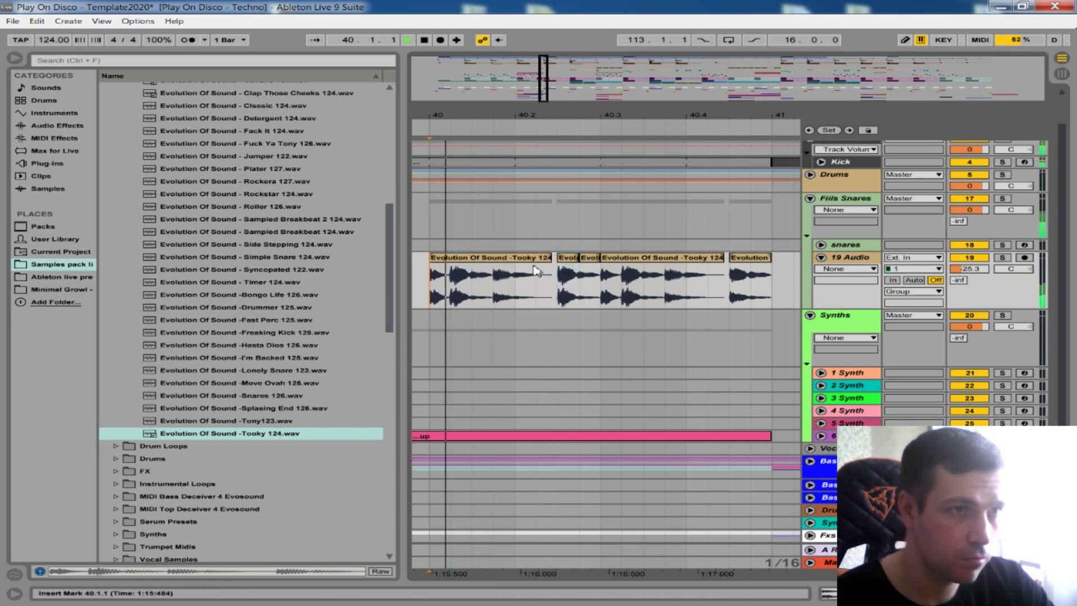
Step: Copy the short Tooky hit to 40.2.2 and play the fill from bar 40
left_click_drag(565, 259, 545, 270)
left_click(431, 275)
key("space")
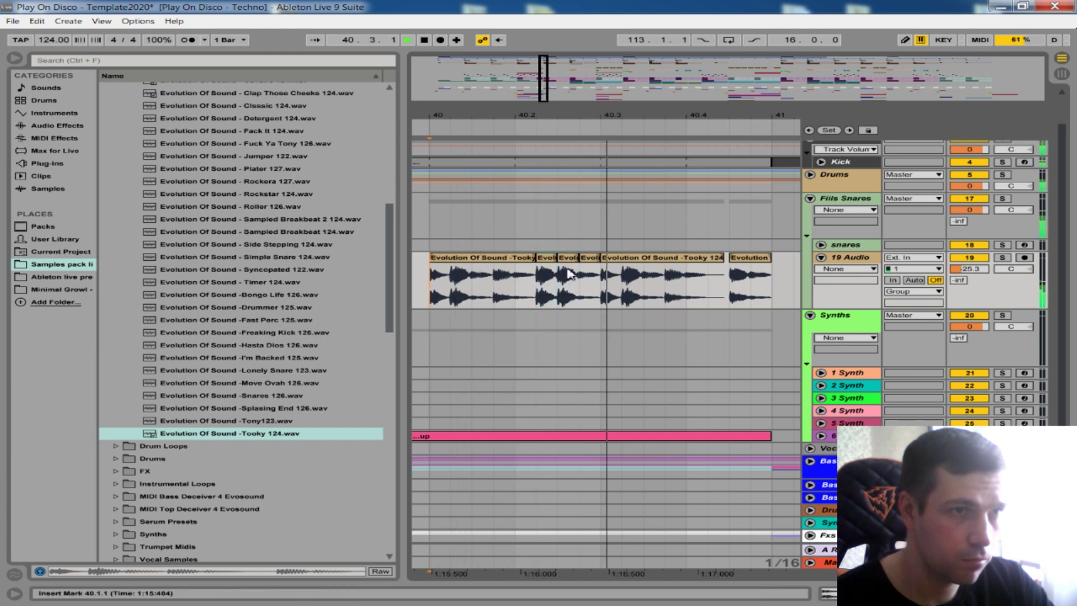
Step: Repeat the short Tooky hit at 40.4.2, 40.4.3 and 40.4.4 to close the second half of the fill
key("space")
left_click(544, 271)
left_click_drag(544, 271, 714, 271)
key("space")
left_click(720, 263)
key("ctrl+d")
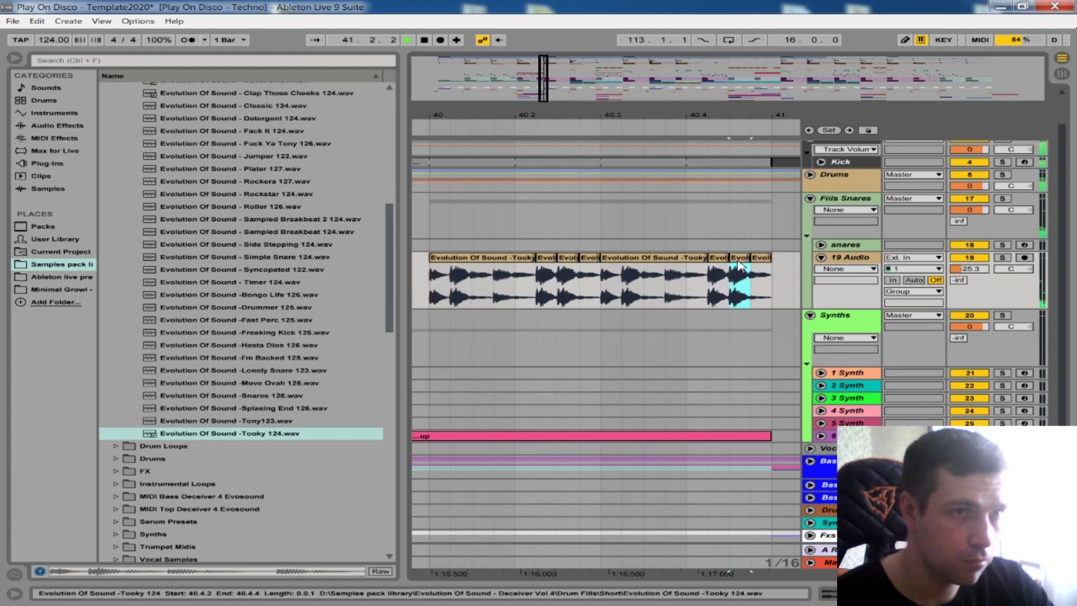
key("ctrl+d")
Step: Play the complete Tooky fill from bar 40 into the following bars
left_click(429, 280)
key("space")
key("space")
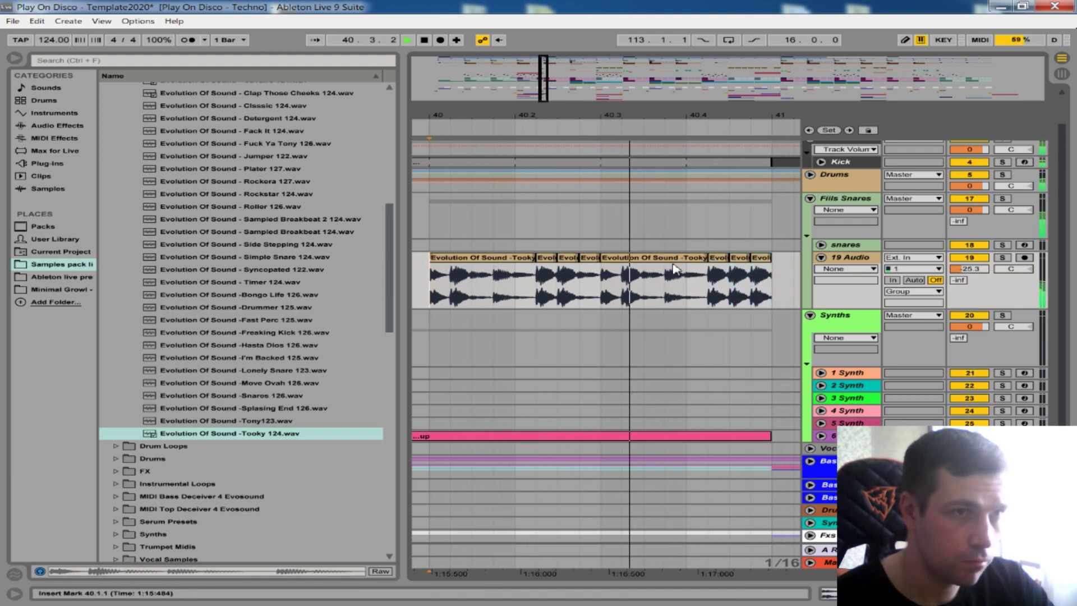
left_click_drag(723, 116, 601, 117)
Step: Add a new audio track below 19 Audio in Fills Snares and select its range from 39.3 to 41
left_click(857, 262)
key("space")
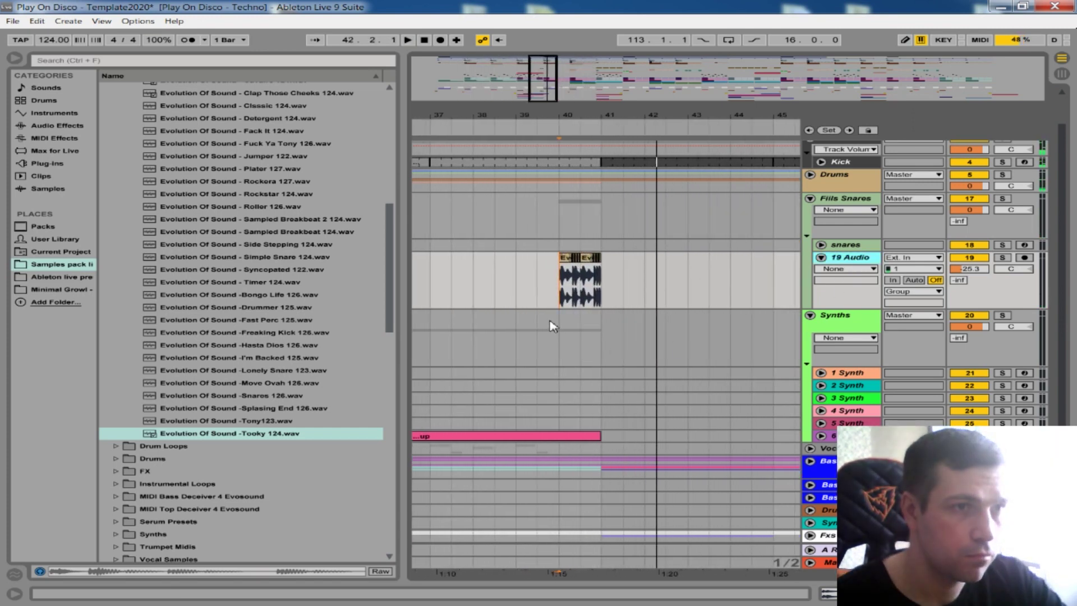
key("ctrl+t")
left_click_drag(538, 331, 606, 326)
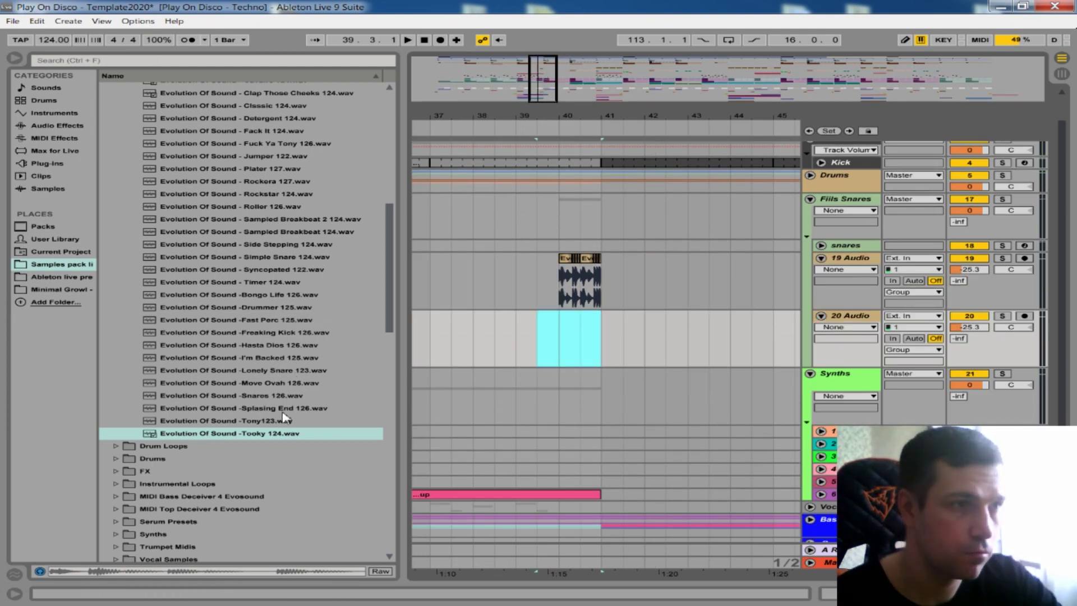
Step: Audition the short drum fills Tony123, Splasing End 126 and Snares 126 from the sample pack
left_click(284, 420)
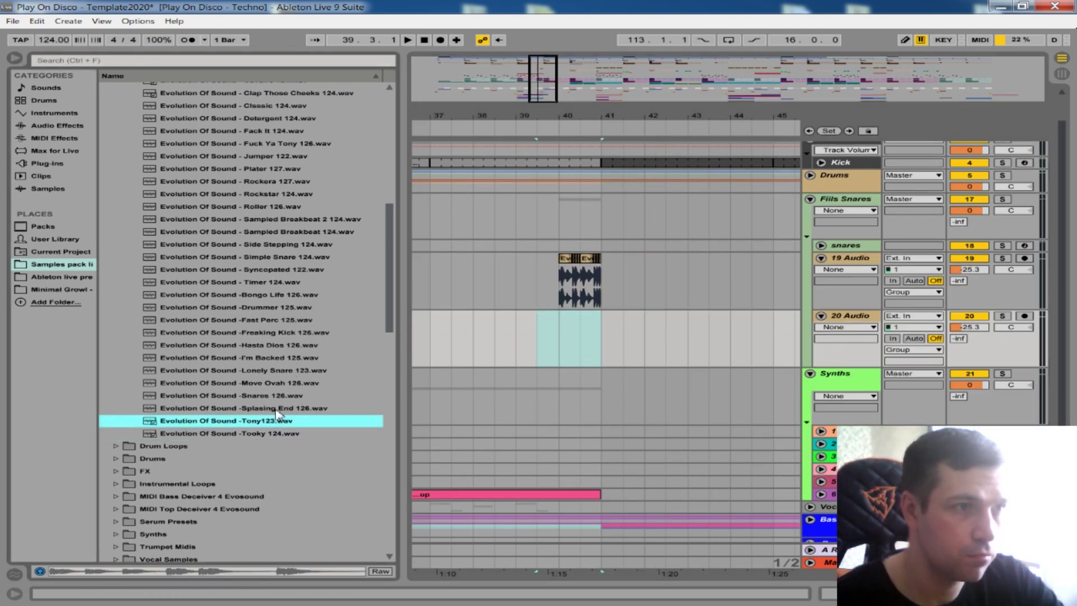
left_click(275, 409)
key("Up")
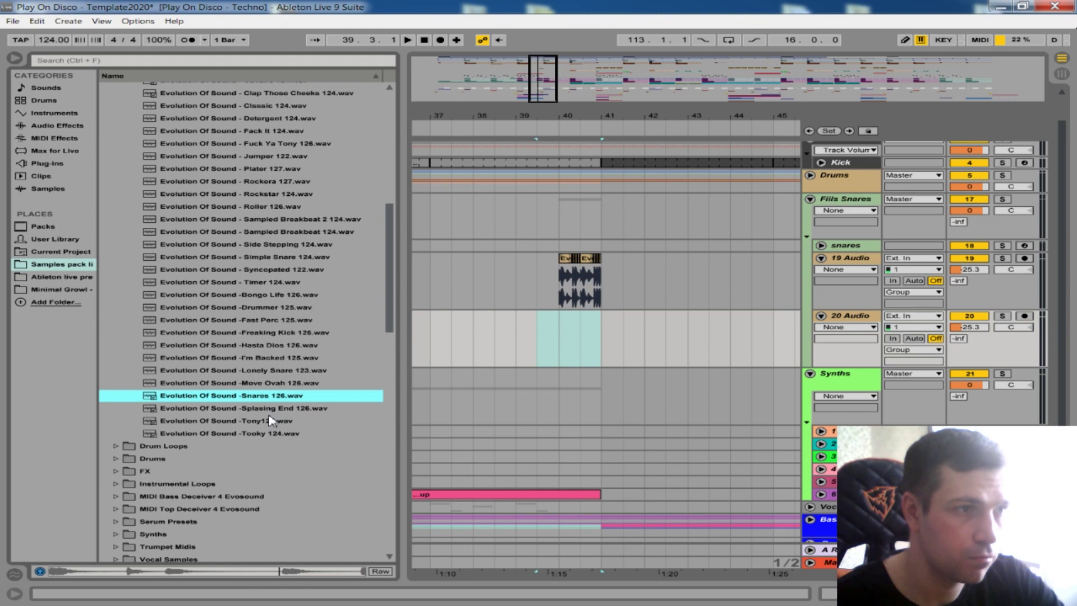
left_click(268, 407)
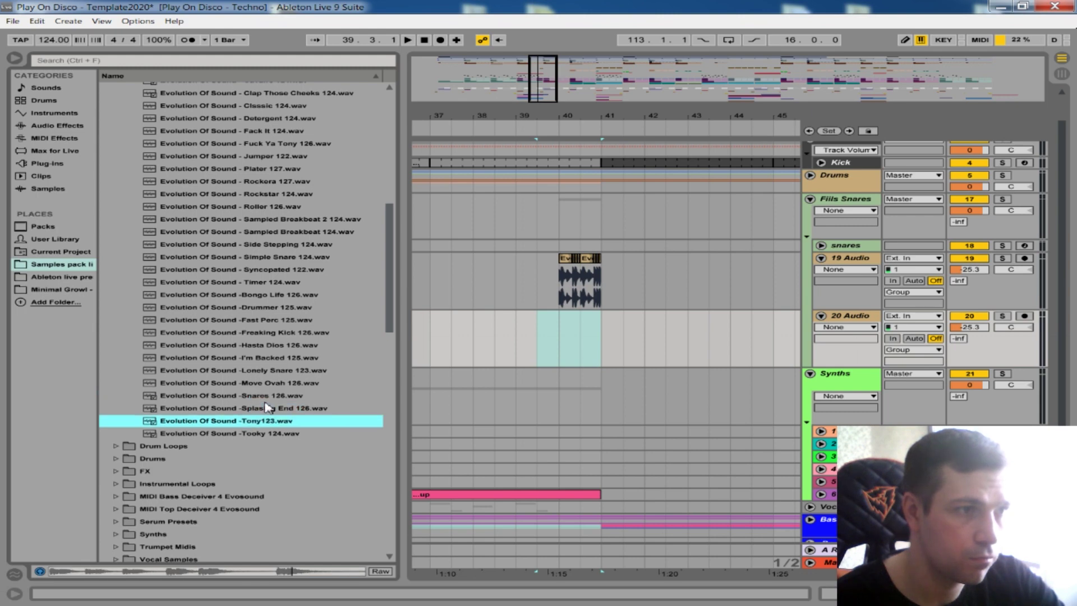
key("Up")
key("Up")
key("Up")
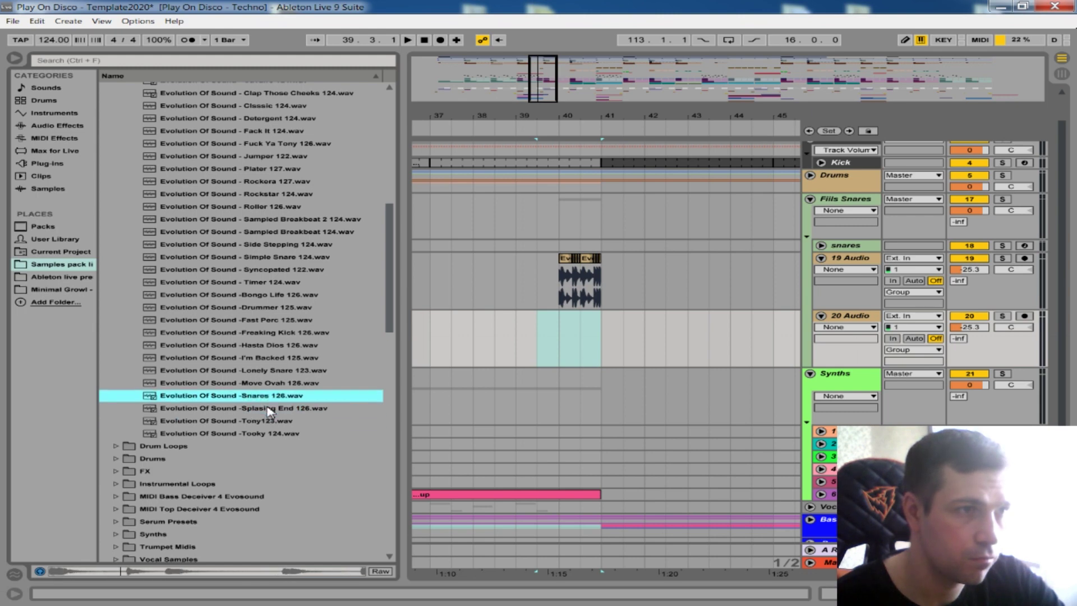
left_click(275, 396)
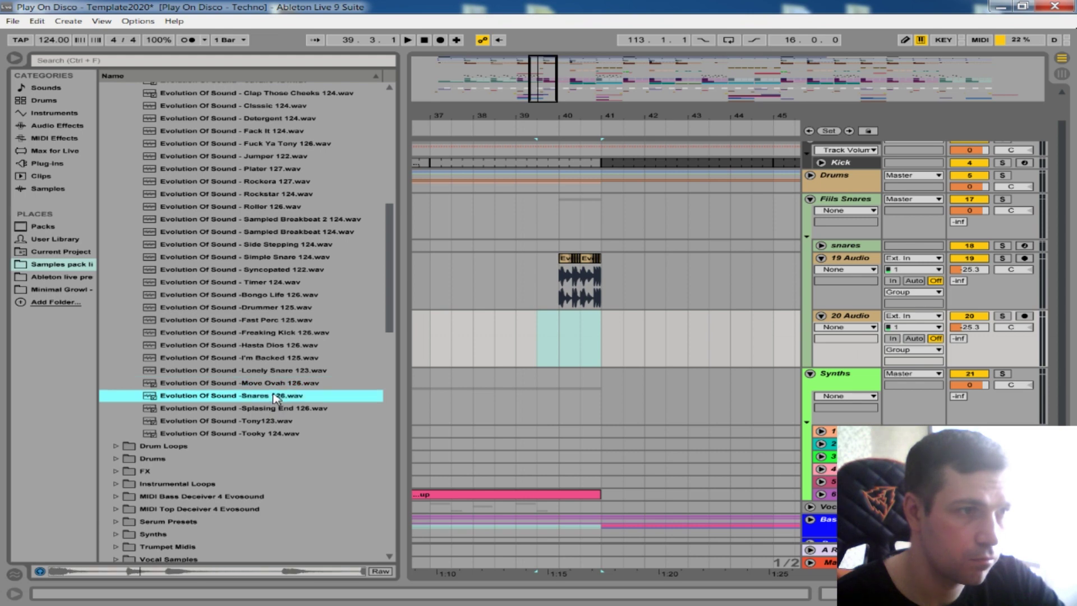
Step: Audition Evolution Of Sound -Move Ovah 126.wav and place it at bar 40 on the 20 Audio track
left_click(273, 384)
left_click_drag(270, 384, 569, 336)
left_click_drag(595, 117, 589, 190)
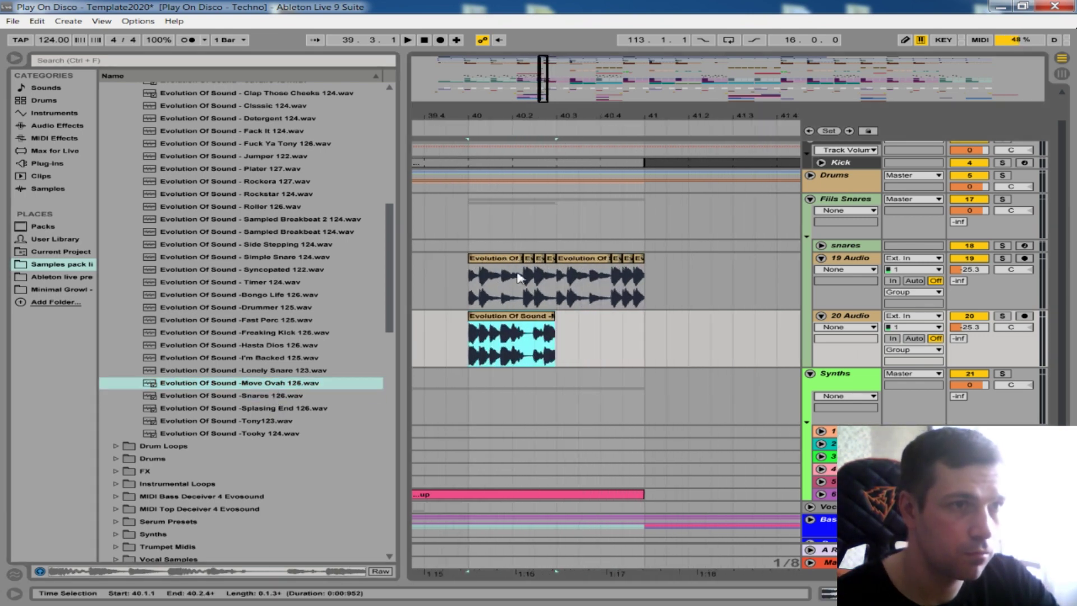
Step: Audition the Move Ovah clip from bar 40 in solo and with the full mix
left_click(471, 338)
key("space")
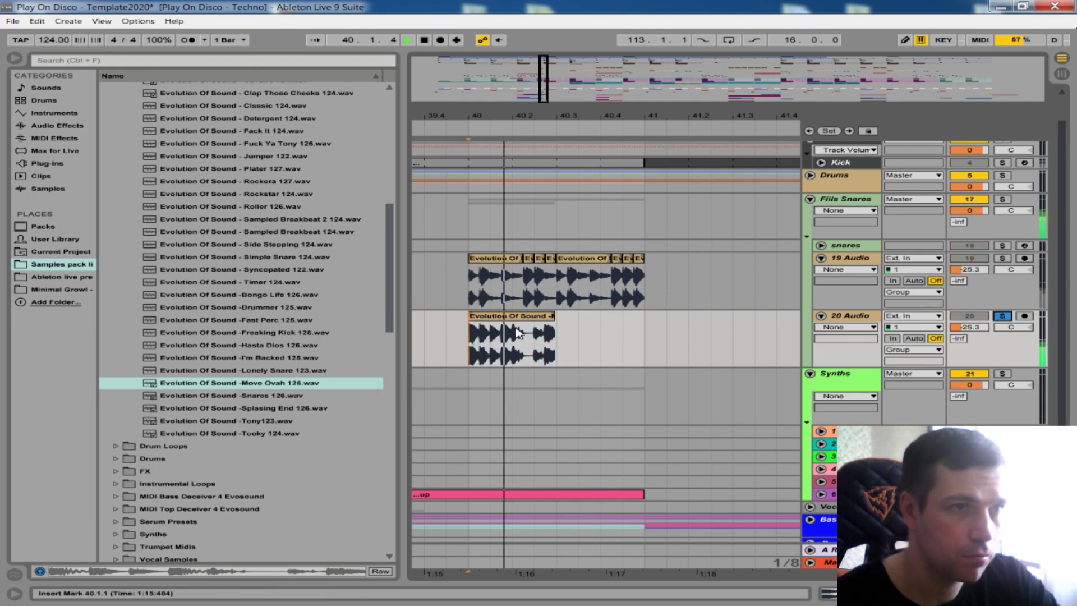
key("space")
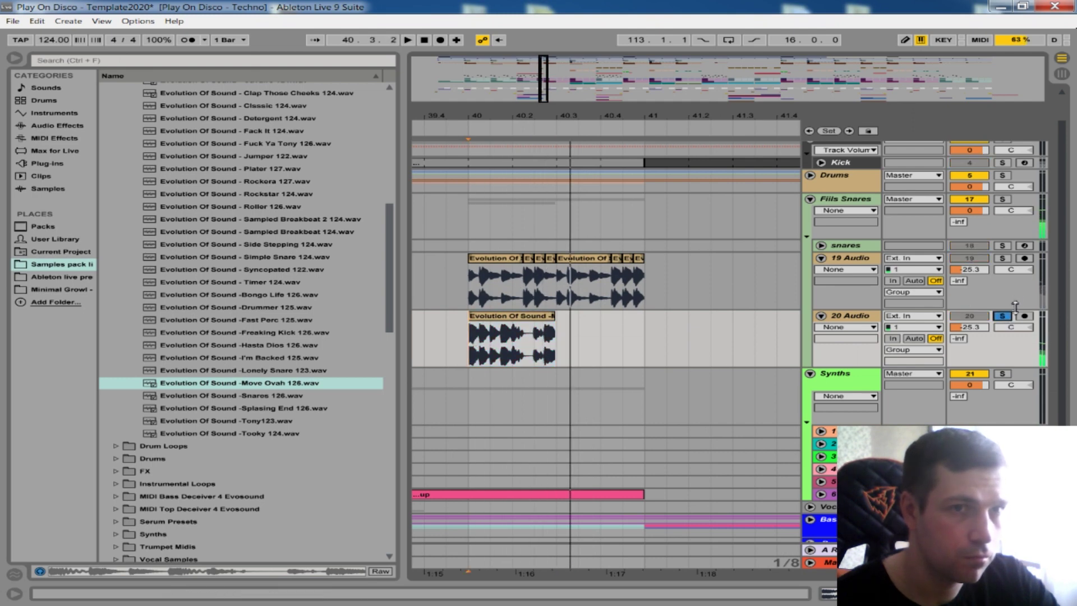
left_click(1003, 316)
key("space")
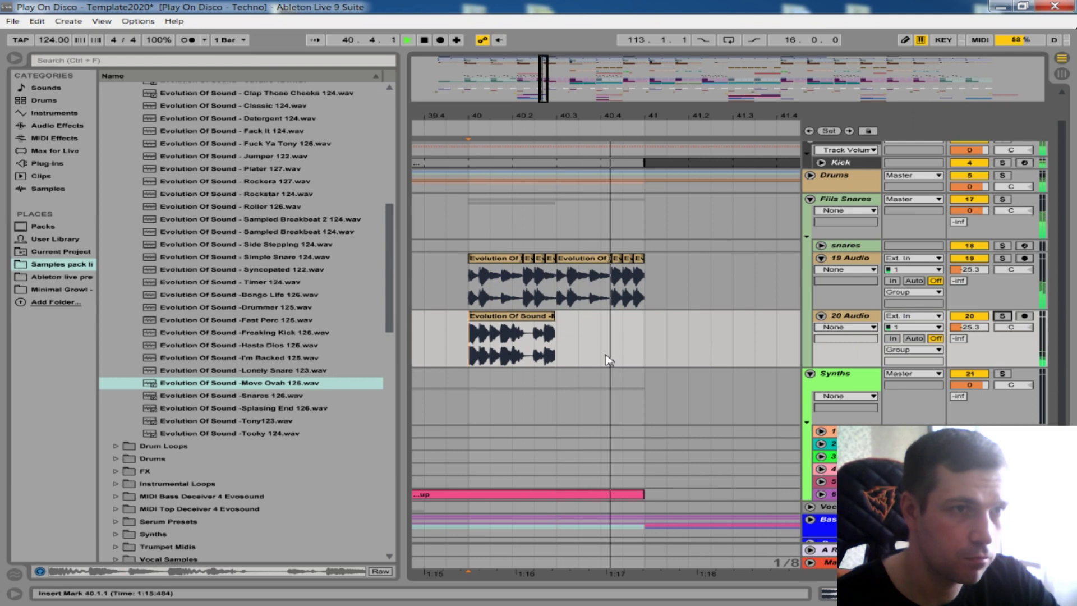
Step: Duplicate the Move Ovah clip into the second half of bar 40 and remove the original from the first half
left_click(514, 322)
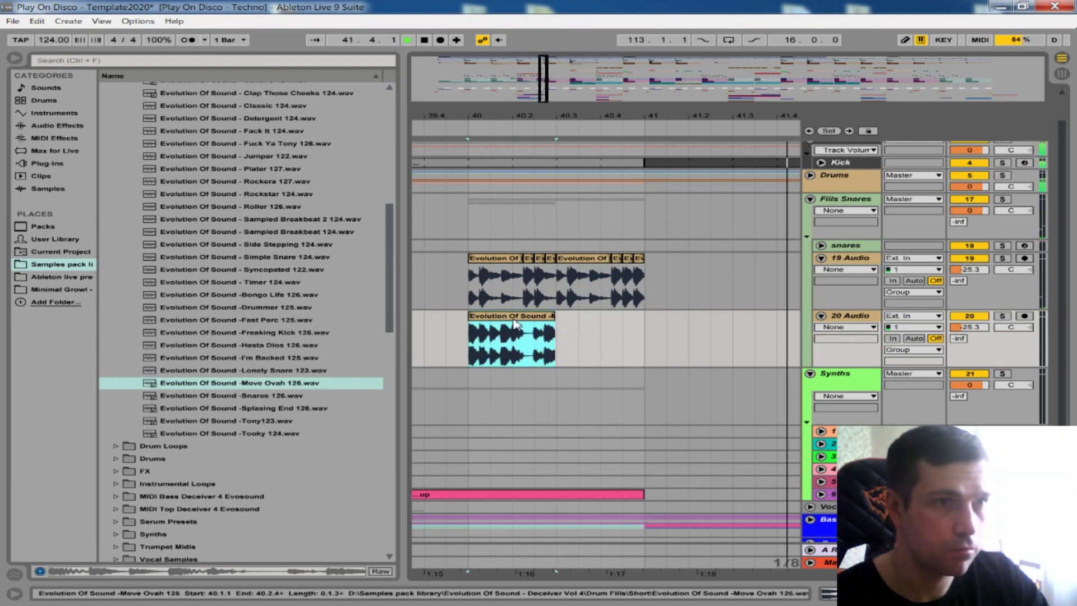
key("ctrl+d")
right_click(483, 317)
left_click(485, 326)
left_click(485, 335)
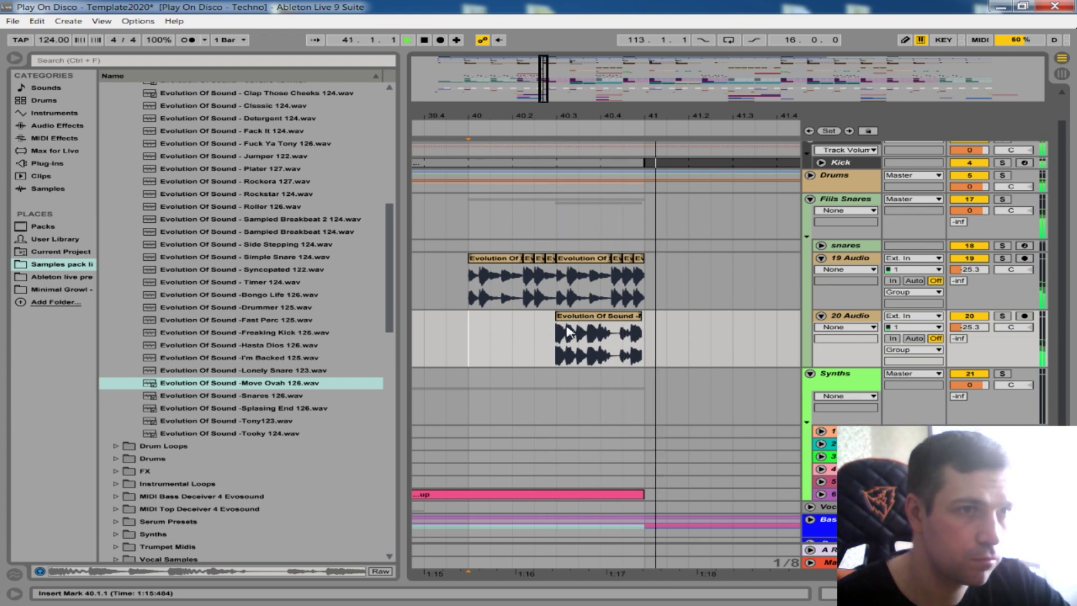
Step: Split the closing hits off the Move Ovah clip and align them with the Tooky hits at 40.4.3 and 40.4.4
left_click_drag(631, 117, 631, 176)
left_click_drag(658, 119, 659, 168)
left_click_drag(675, 118, 675, 137)
left_click_drag(548, 337, 728, 339)
left_click_drag(569, 117, 696, 153)
left_click_drag(680, 335, 574, 316)
left_click_drag(587, 116, 587, 132)
left_click_drag(548, 317, 533, 317)
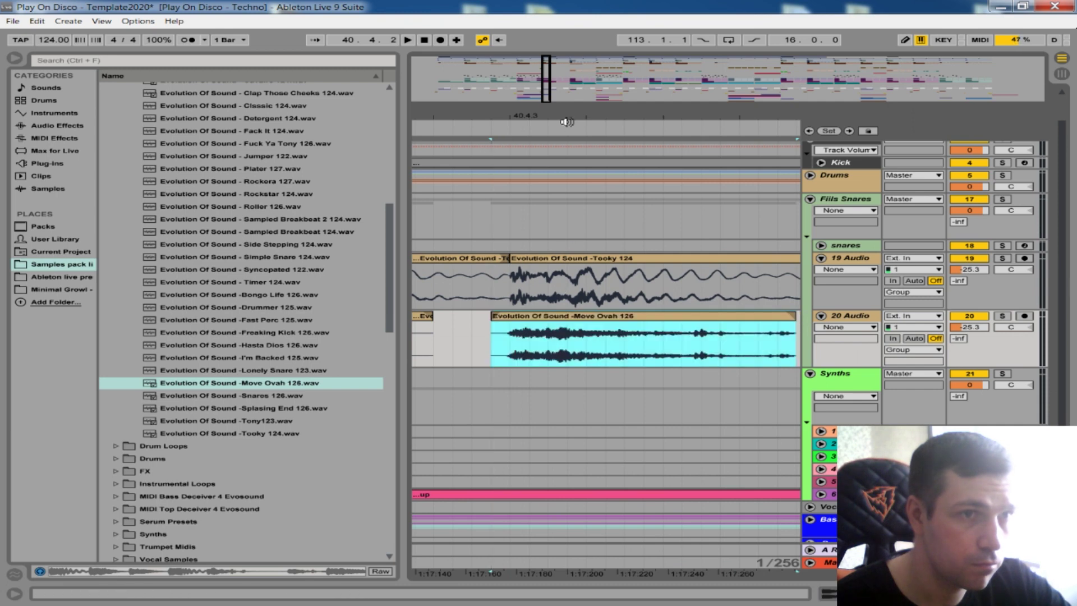
left_click_drag(567, 124, 566, 115)
left_click(549, 204)
left_click_drag(545, 316, 552, 317)
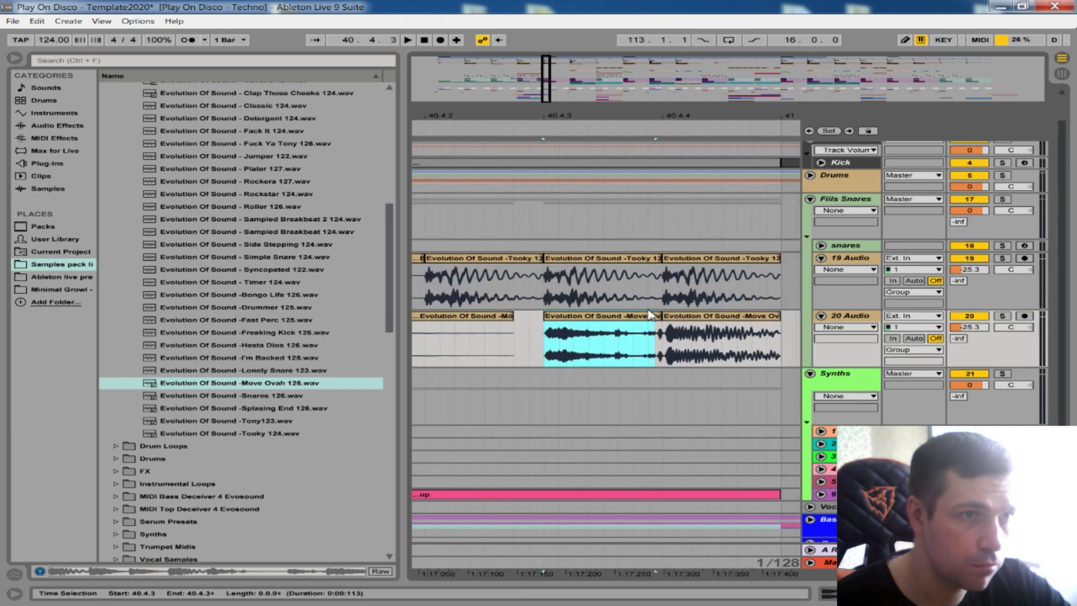
Step: Place a copy of the short Move Ovah hit at 40.4.2 and line it up with the Tooky hit above
left_click_drag(568, 107, 639, 96)
left_click_drag(599, 323, 545, 335)
left_click_drag(552, 115, 547, 152)
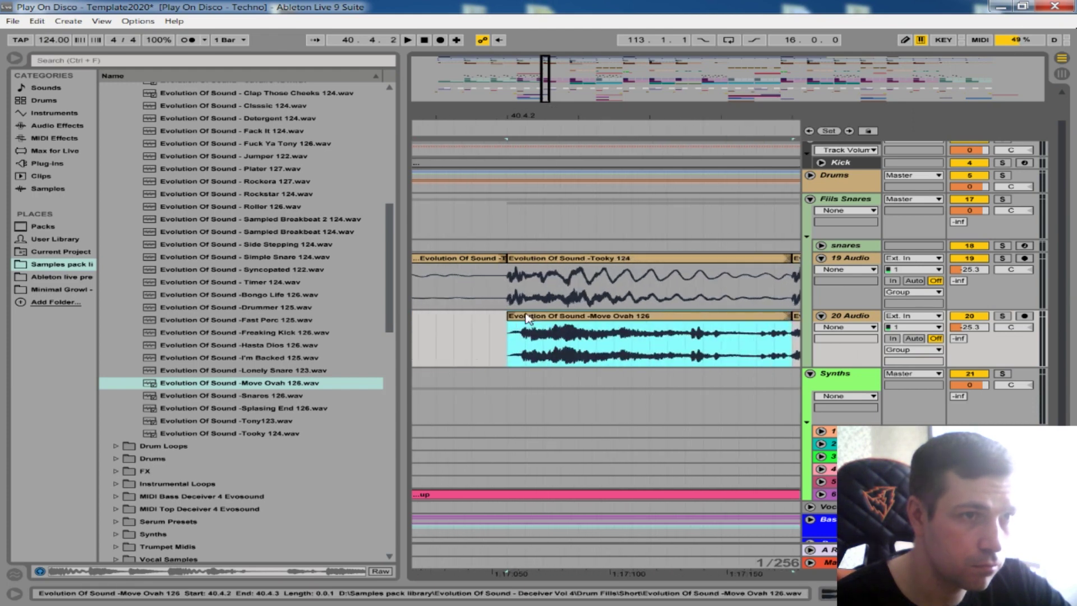
left_click_drag(539, 321, 522, 321)
left_click_drag(526, 115, 537, 157)
left_click_drag(527, 115, 552, 68)
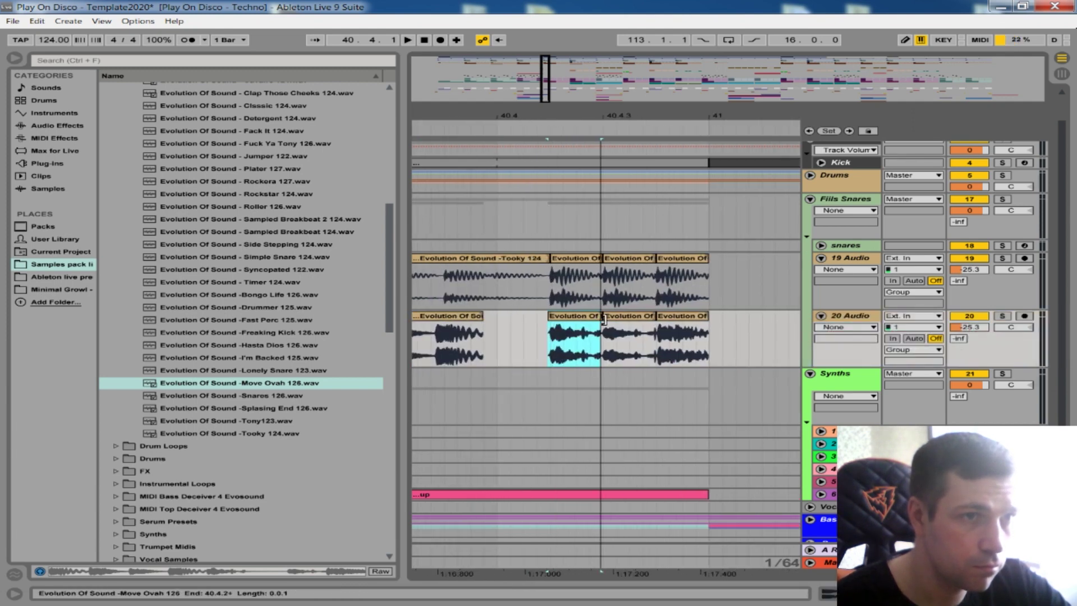
Step: Align the long Move Ovah clip with the Tooky clip at 40.3
left_click_drag(498, 116, 634, 115)
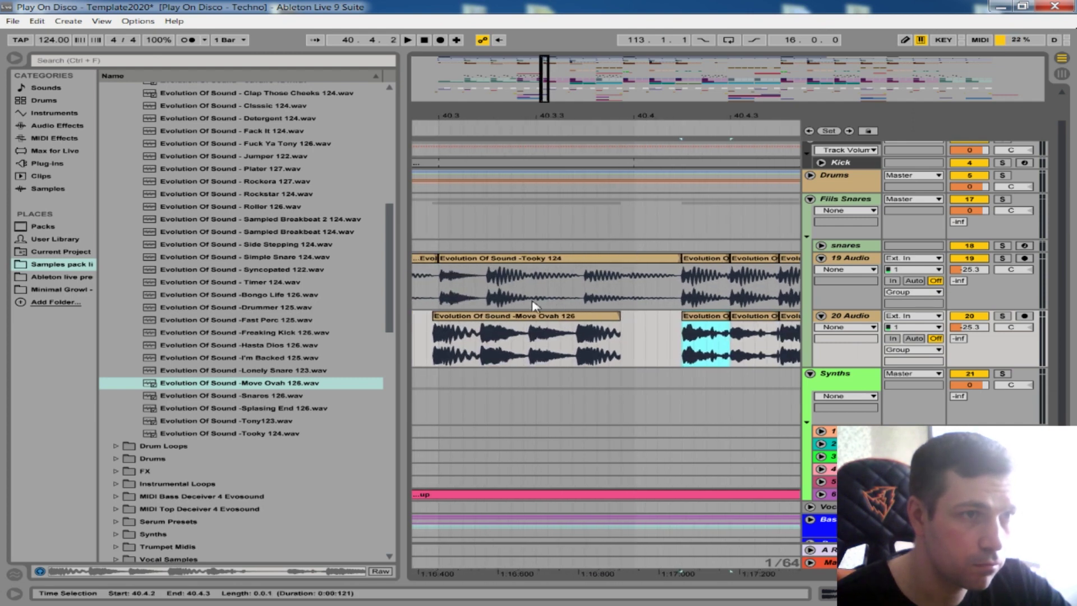
left_click_drag(450, 116, 534, 133)
left_click_drag(525, 316, 535, 316)
left_click_drag(655, 113, 541, 84)
Step: Audition the layered Tooky and Move Ovah fill, starting from 40.2.4 and then from 39.4.3
left_click(487, 325)
key("space")
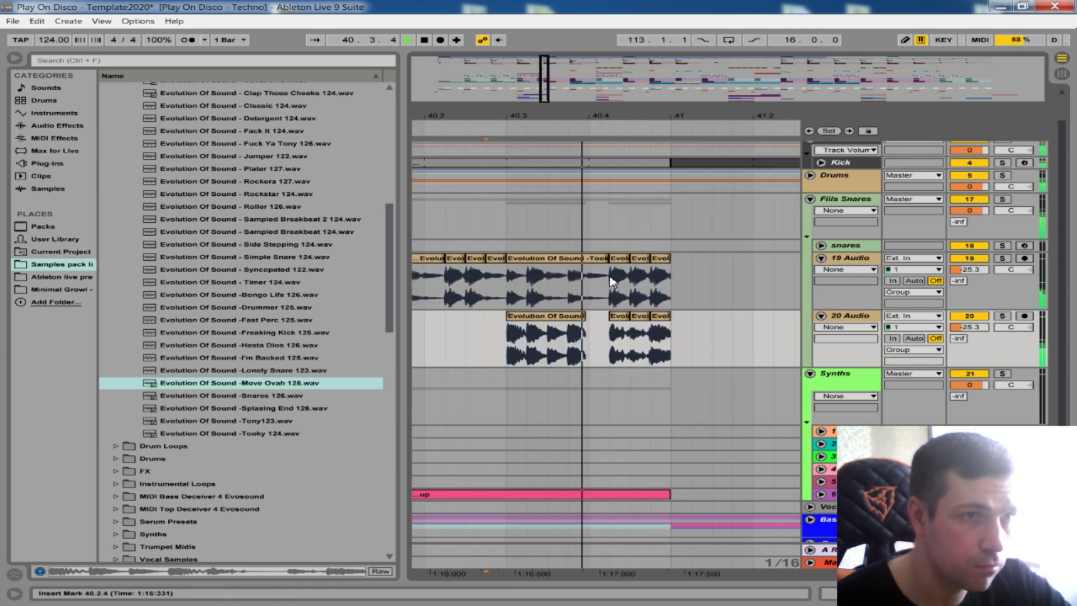
left_click_drag(661, 116, 693, 87)
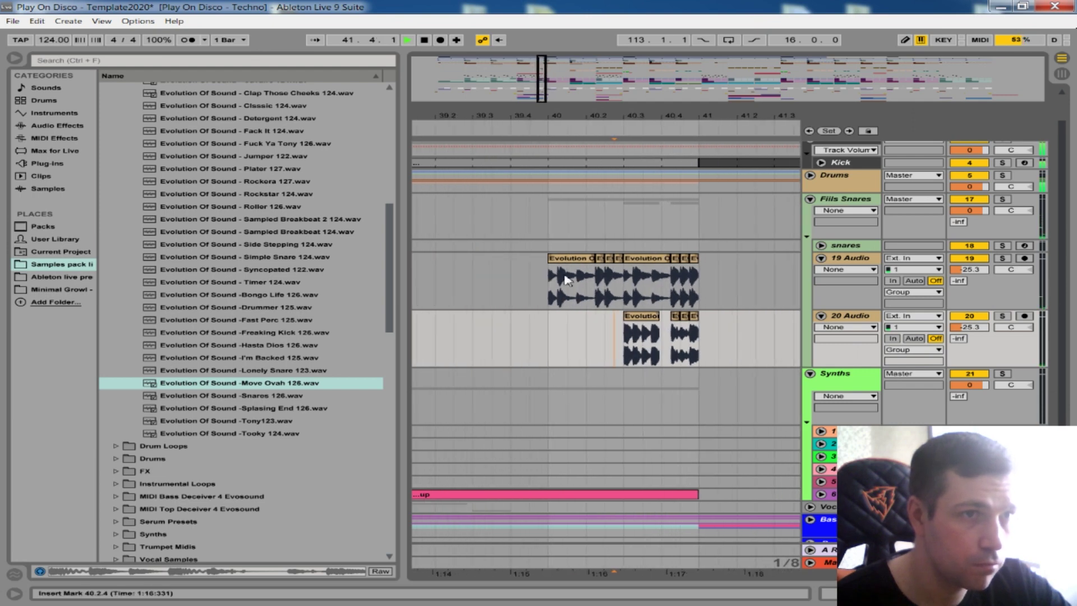
left_click(529, 280)
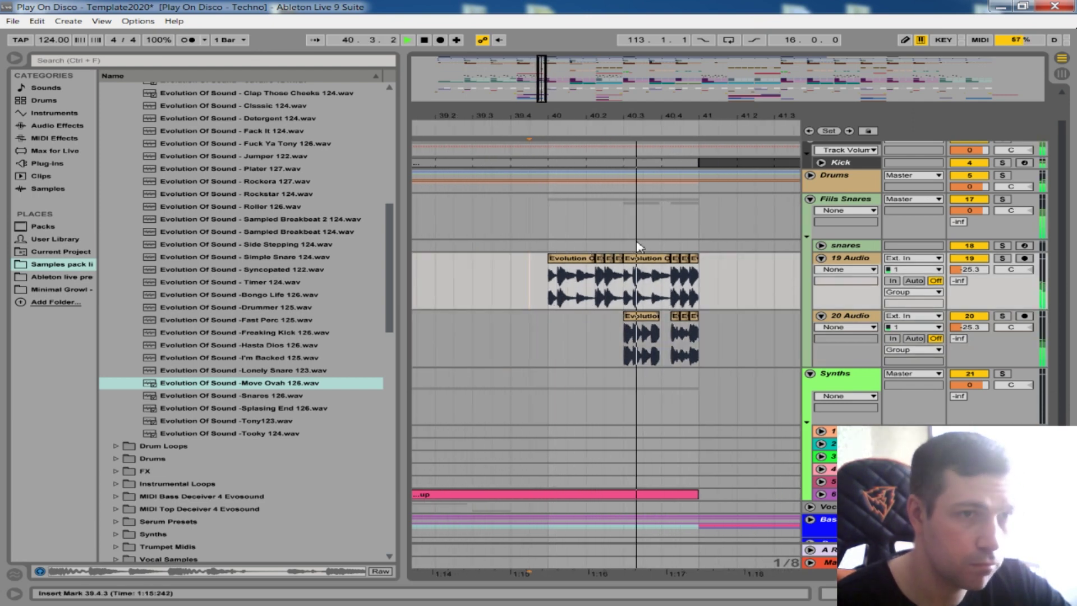
left_click(527, 277)
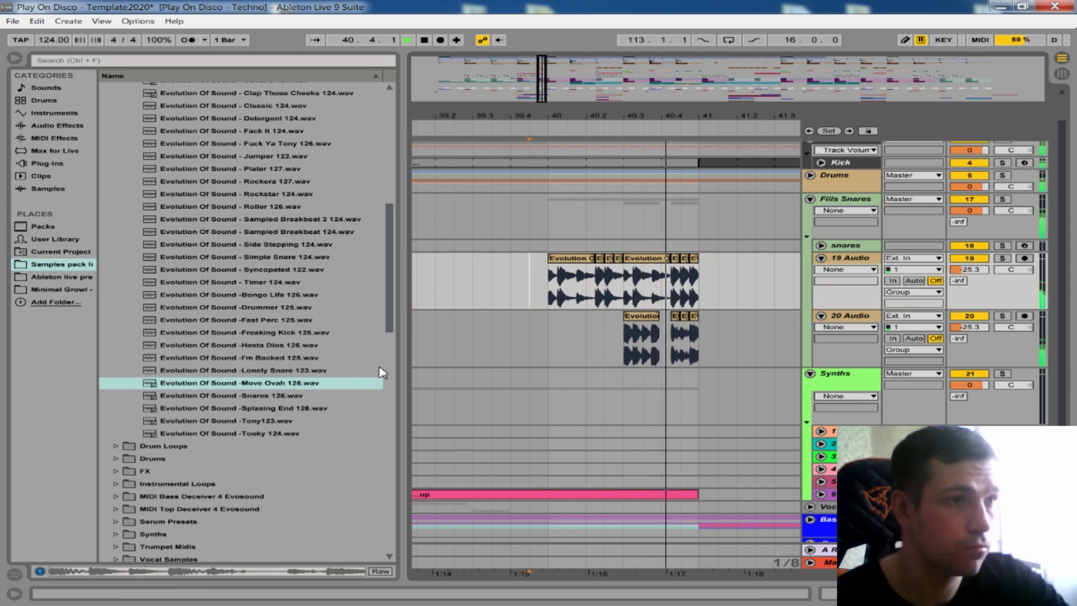
Step: Preview the Evolution Of Sound fill samples Snares 126, Splasing End 126 and Tony123
left_click(308, 396)
key("space")
key("Down")
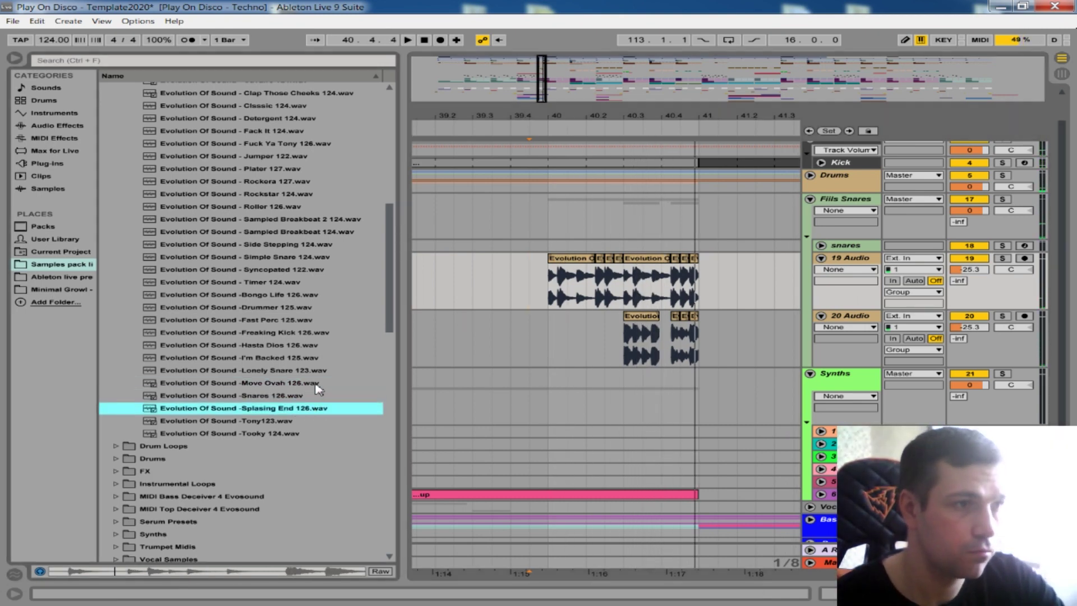
key("Down")
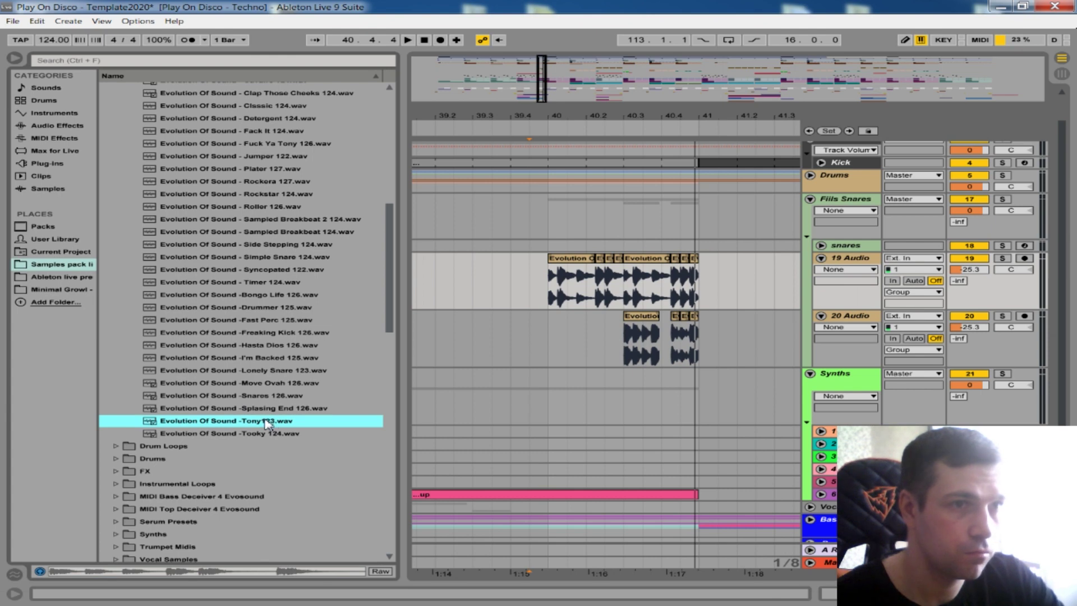
Step: Duplicate the 20 Audio track and clear the copied clips from the duplicate
left_click(855, 317)
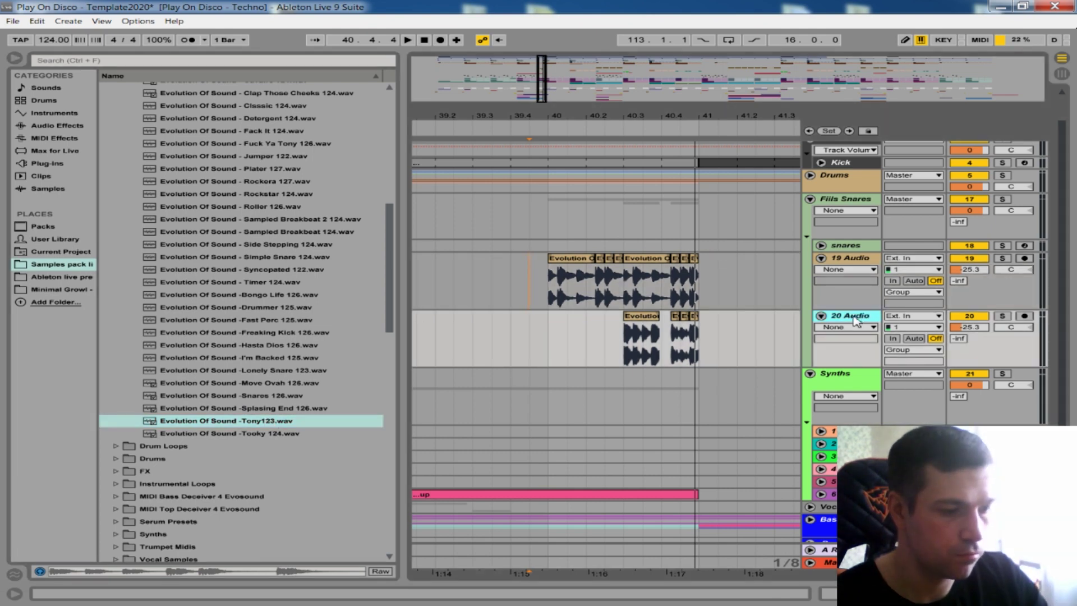
key("ctrl+d")
left_click_drag(605, 389, 724, 391)
Step: Place the Tony123 sample at 40.1.1 on the 21 Audio track and audition it with the fill
left_click_drag(328, 418, 620, 375)
key("space")
key("space")
key("space")
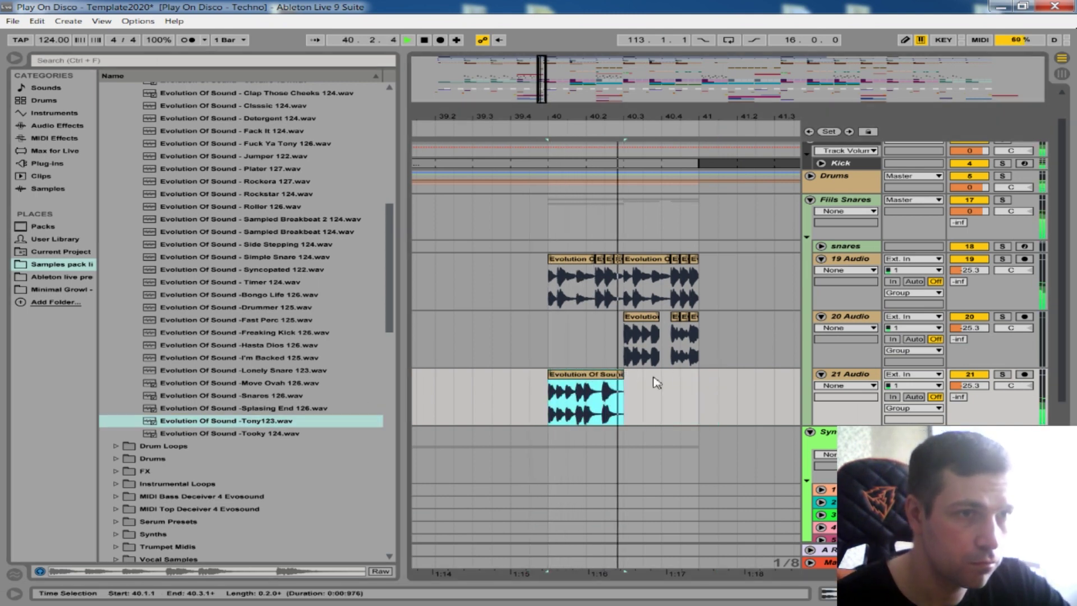
Step: Cut the Tony123 clip down to its closing hit and place that hit at 40.1.1
left_click_drag(593, 116, 593, 164)
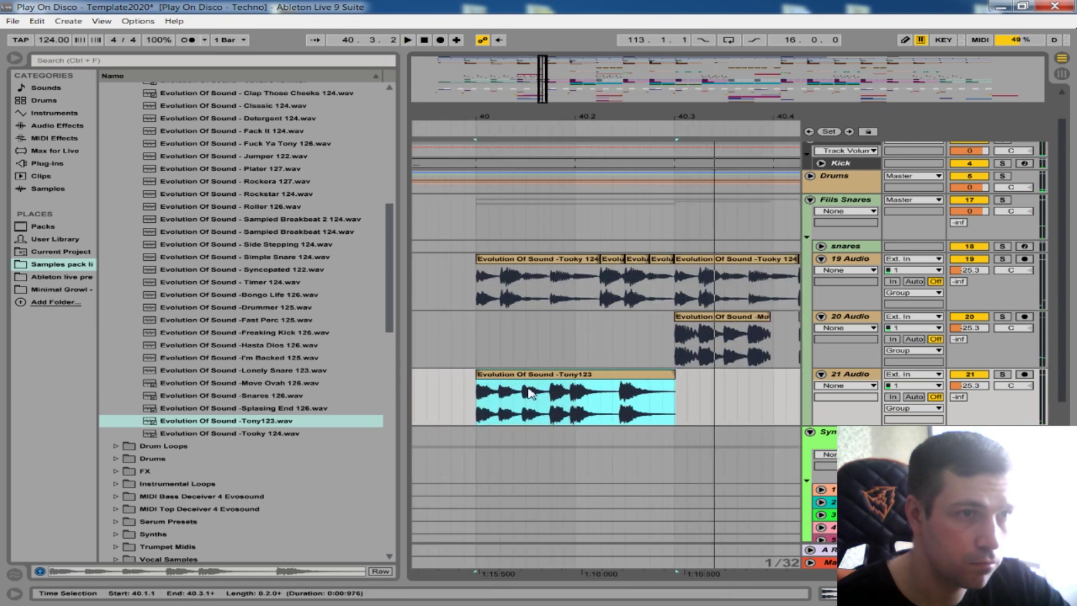
mouse_move(486, 377)
left_mouse_down()
mouse_move(633, 378)
mouse_move(495, 377)
left_mouse_up()
left_click_drag(475, 116, 507, 122)
left_click_drag(528, 376, 549, 376)
left_click_drag(499, 112, 535, 146)
left_click_drag(500, 370, 570, 368)
left_click_drag(553, 119, 554, 129)
left_click_drag(522, 379, 540, 378)
left_click_drag(626, 112, 522, 76)
left_click_drag(555, 380, 547, 381)
left_click_drag(586, 128, 471, 115)
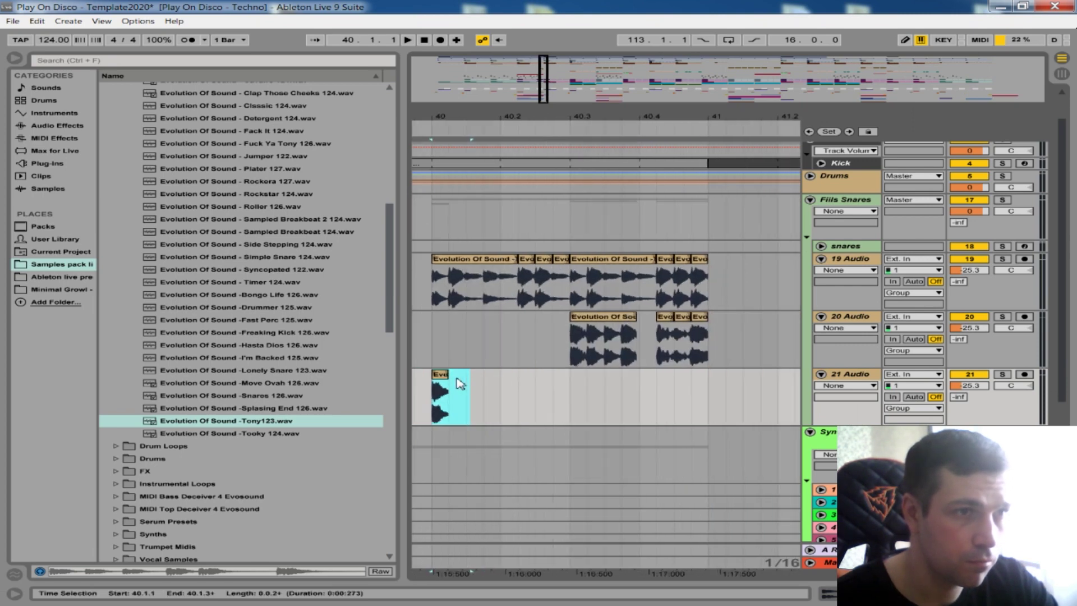
Step: Copy the single Tony123 hit to 40.2.1 and audition the fill from 40.1.1
left_click_drag(452, 380, 521, 385)
key("space")
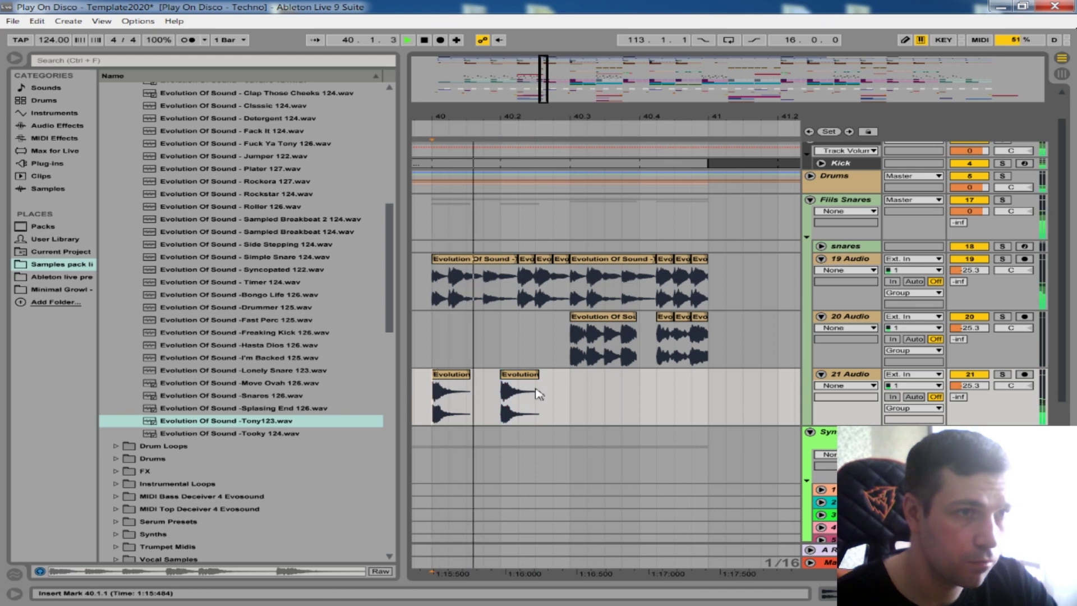
key("space")
Step: Extend another copy of the Tony123 hit back to the sample's start, trim it to the opening hits and place it at 40.3.1
left_click_drag(513, 382, 744, 380)
key("ctrl+alt+l")
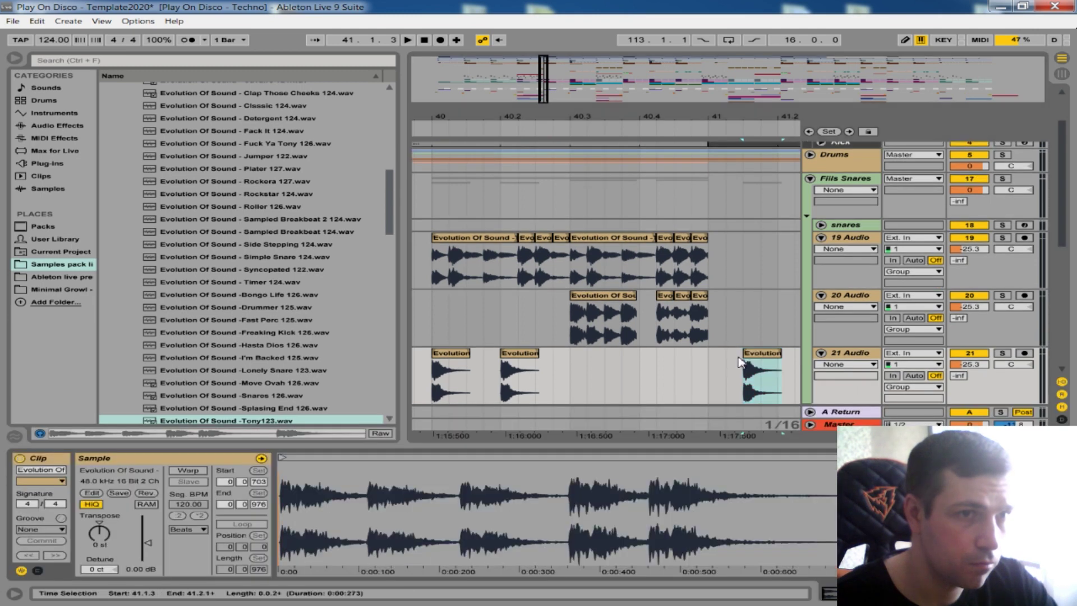
left_click_drag(743, 362, 607, 357)
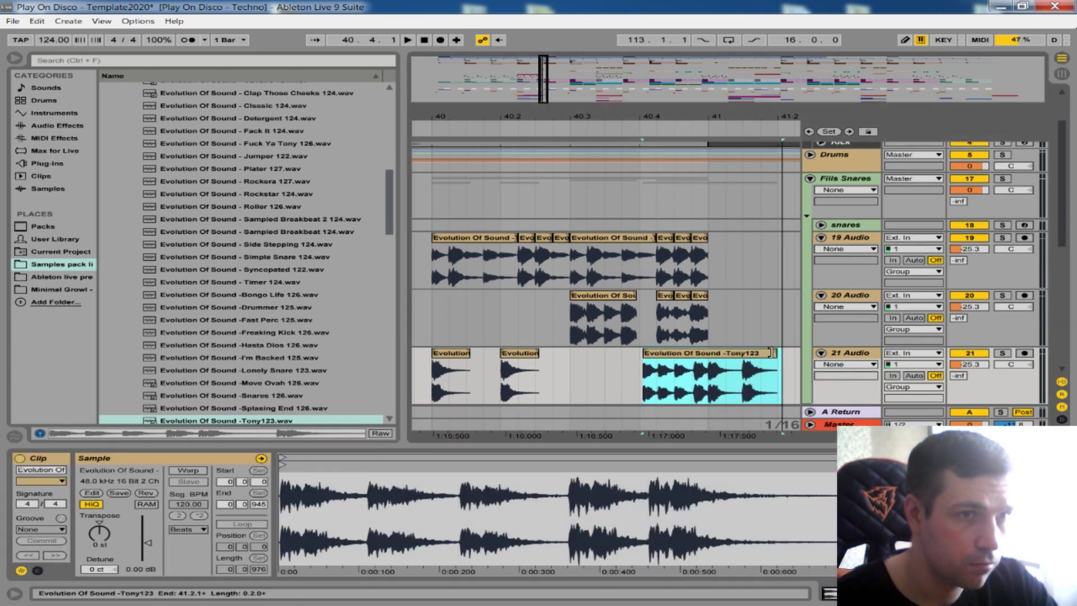
left_click_drag(769, 352, 680, 356)
left_click_drag(702, 445, 674, 539)
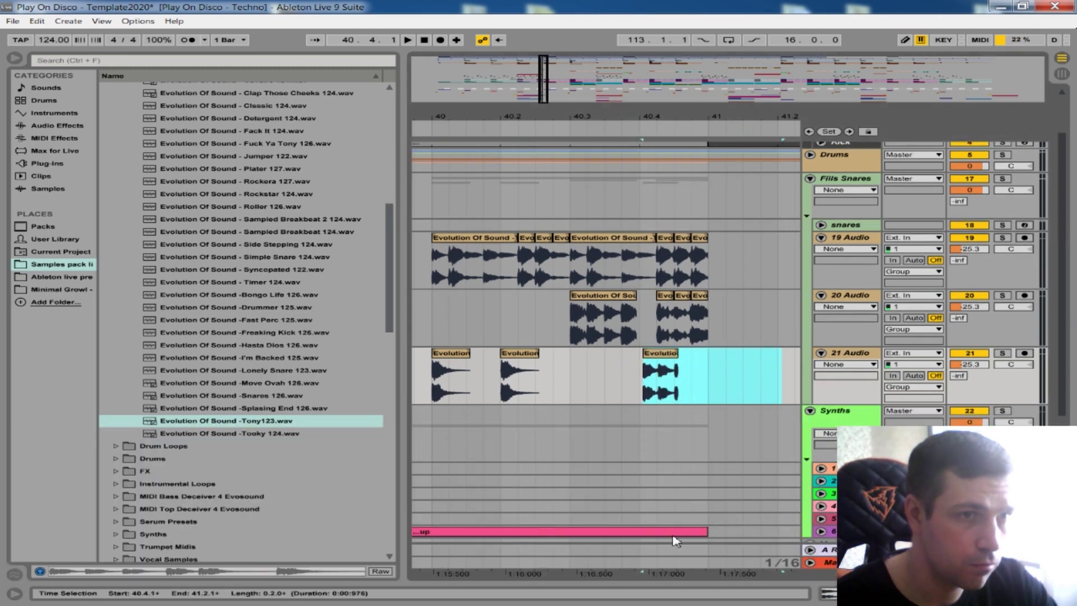
left_click_drag(661, 354, 589, 357)
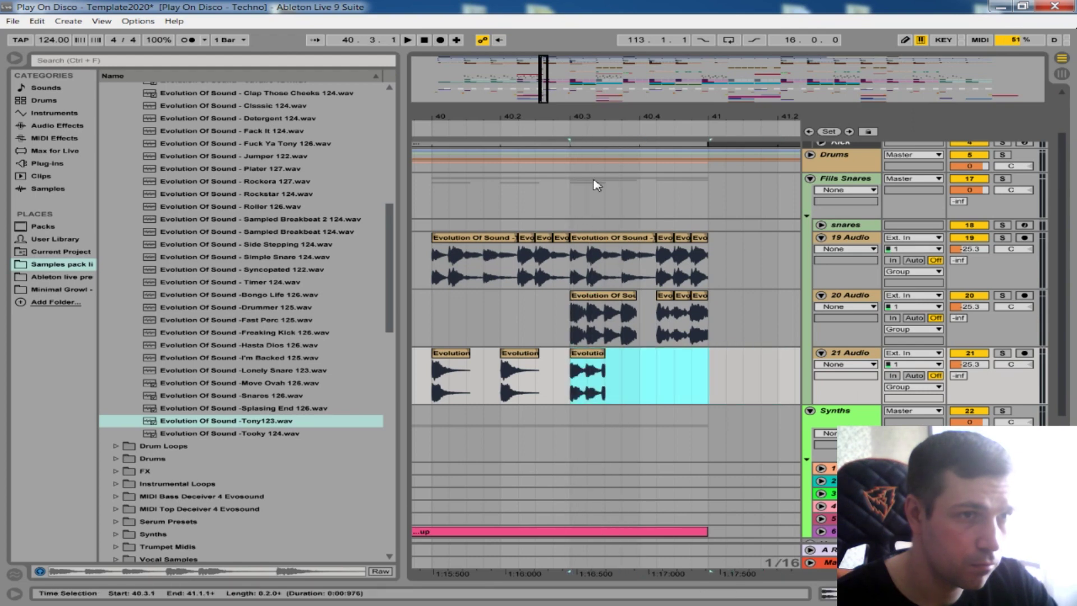
Step: Repeat the opening Tony123 hits three times from 40.3.3 up to bar 41 and audition the result
left_click(581, 380)
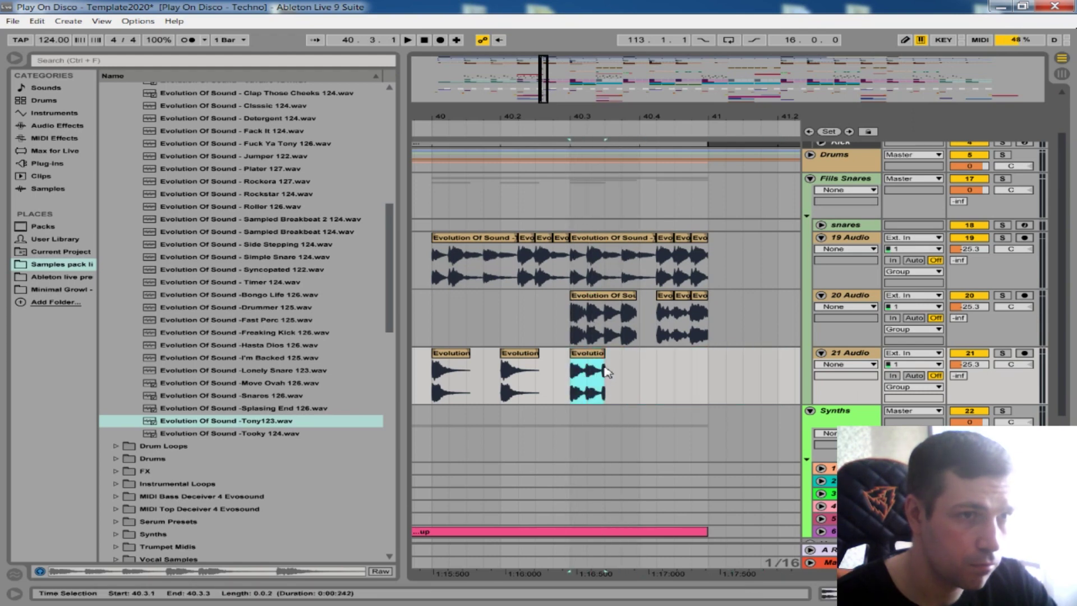
key("ctrl+d")
key("ctrl+d")
key("ctrl+d")
key("space")
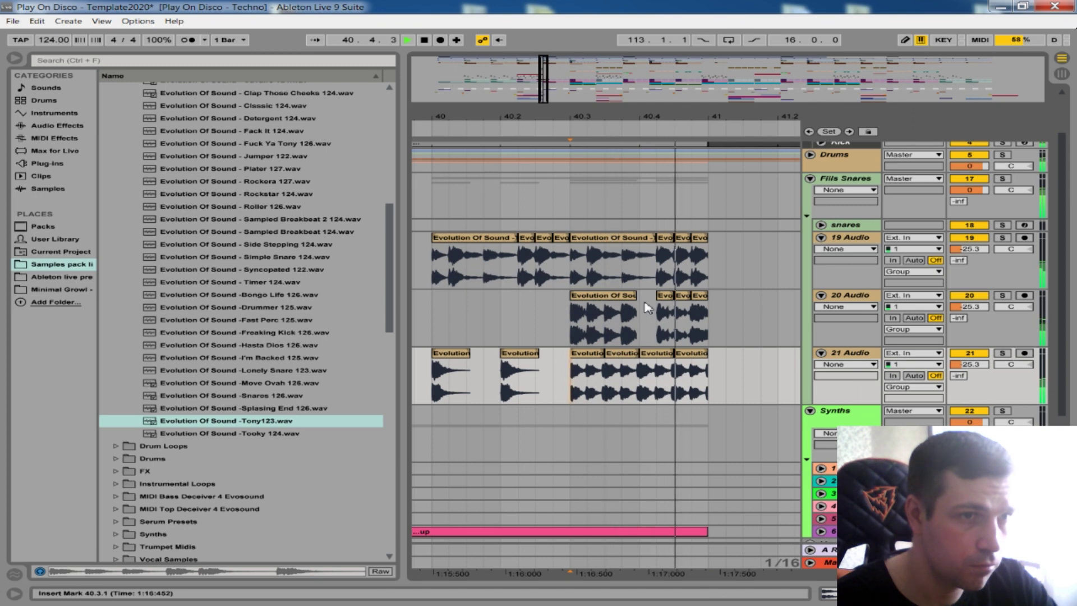
key("space")
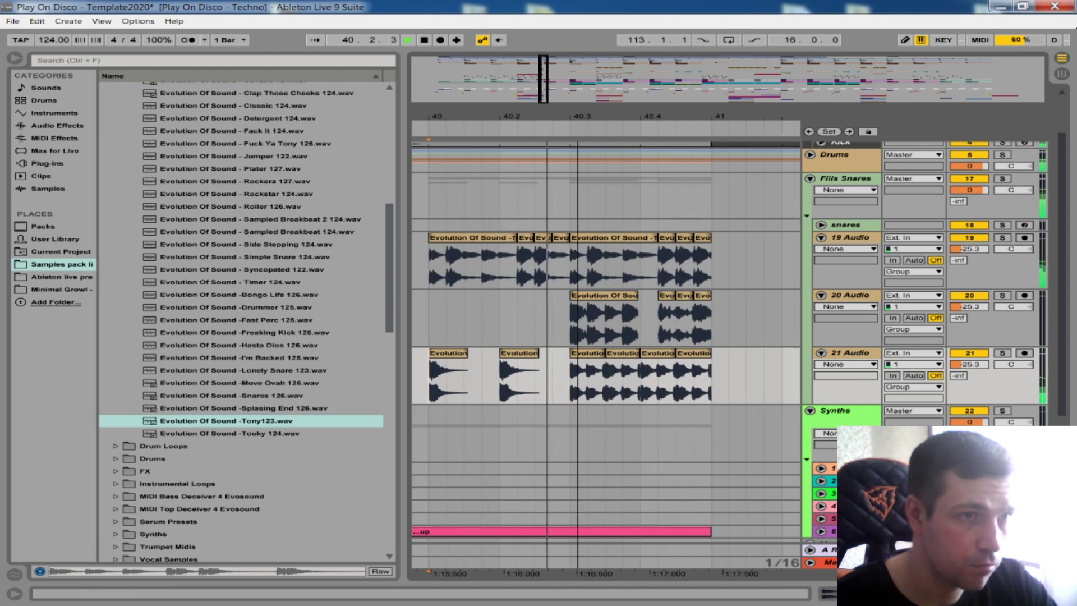
Step: Compare the hit timing across the three tracks and delete the three Tony123 repeats after 40.3.3
scroll(526, 148, "up", 3)
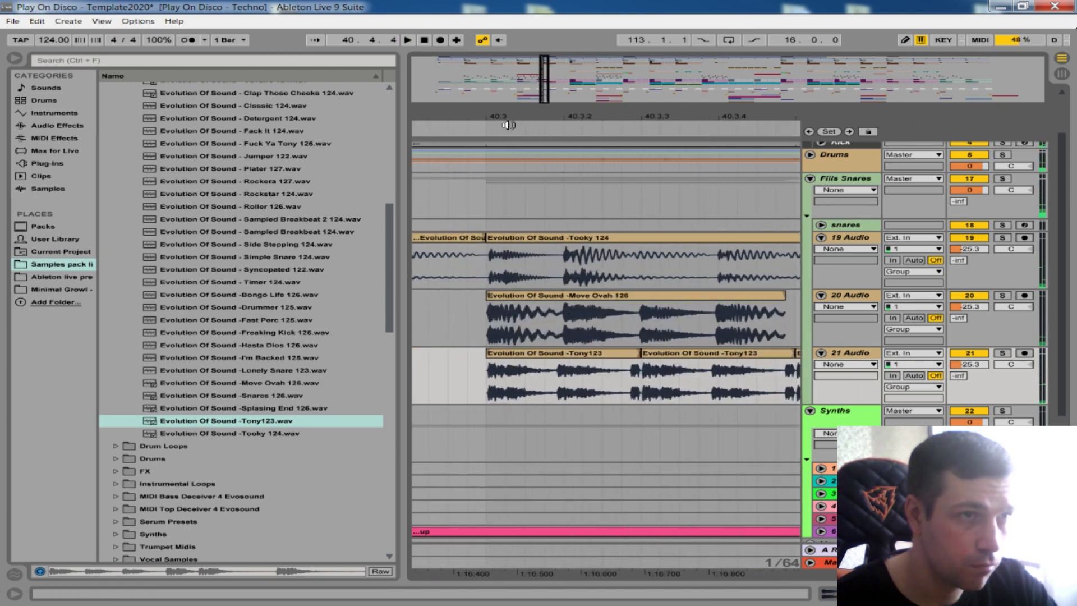
scroll(512, 342, "up", 3)
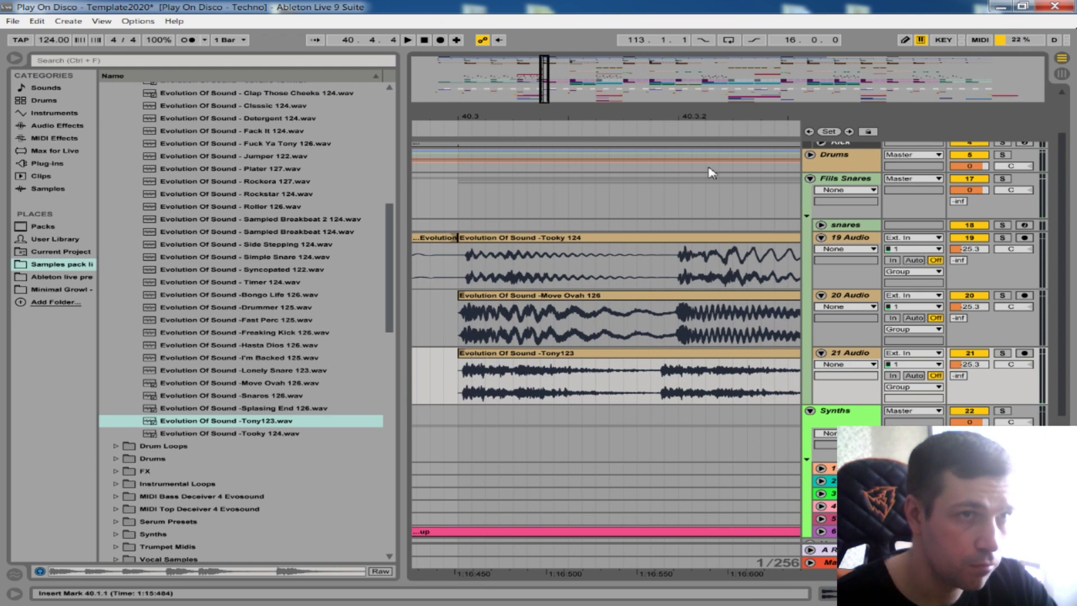
scroll(617, 362, "down", 3)
scroll(613, 147, "down", 5)
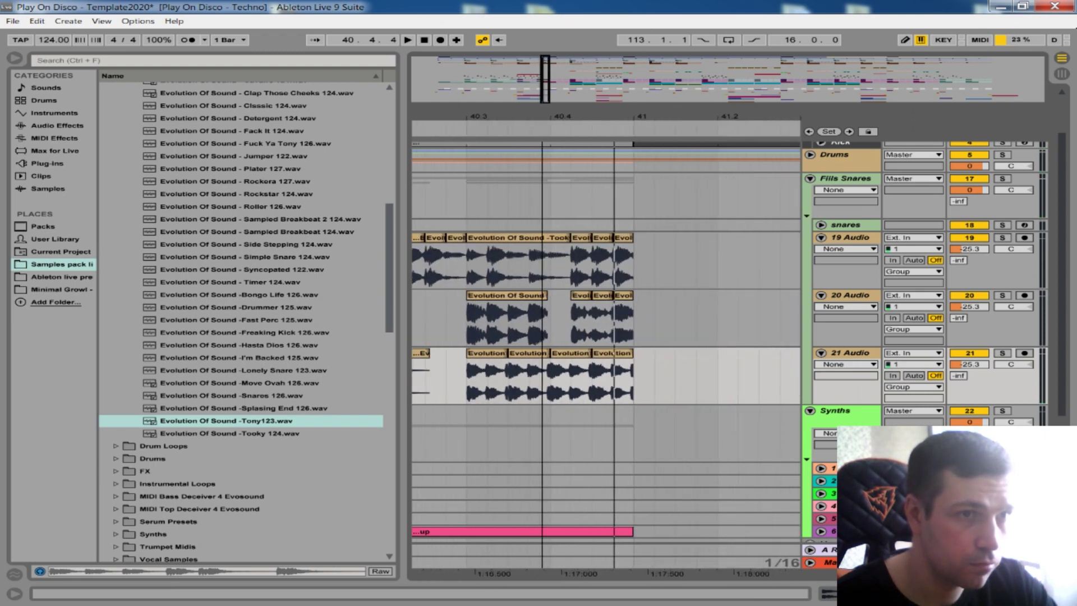
left_click_drag(677, 380, 518, 376)
key("Delete")
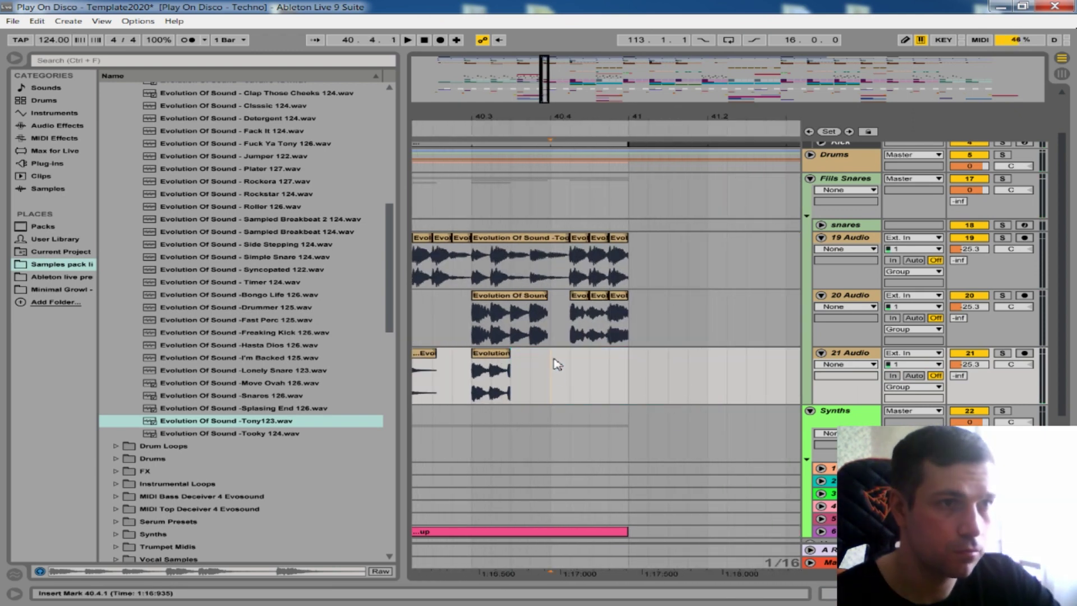
Step: Split the second hit off the Tony123 clip at 40.3 and align it with the Tooky and Move Ovah hits at 40.3.2
left_click_drag(492, 120, 493, 172)
left_click_drag(727, 354, 557, 370)
key("ctrl+e")
left_click_drag(580, 118, 579, 139)
left_click_drag(549, 351, 573, 353)
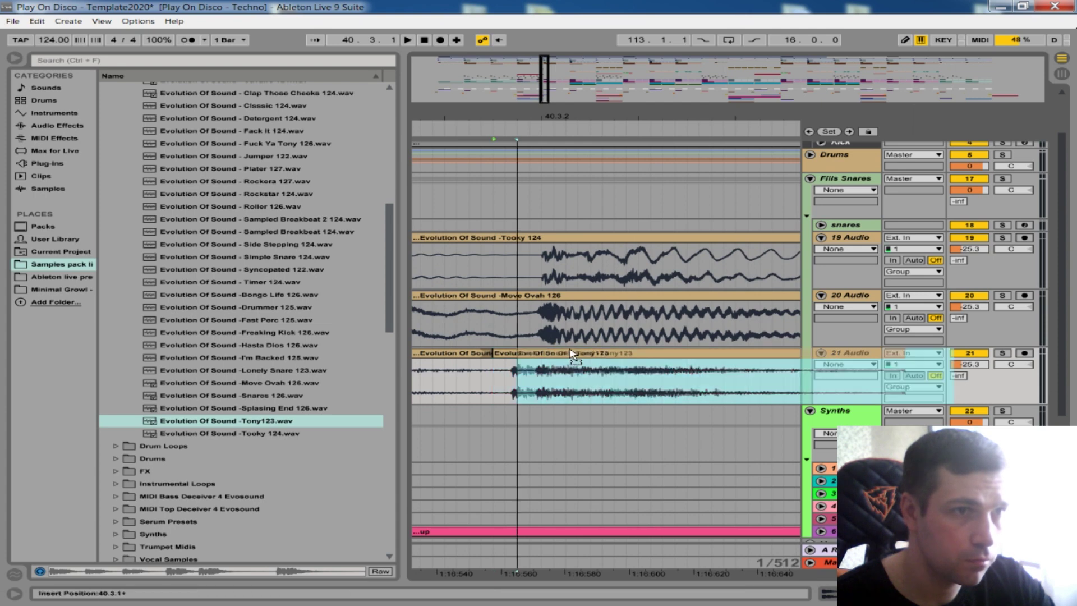
left_click_drag(547, 129, 545, 135)
left_click_drag(549, 353, 565, 359)
left_click_drag(571, 118, 571, 84)
left_click(651, 361)
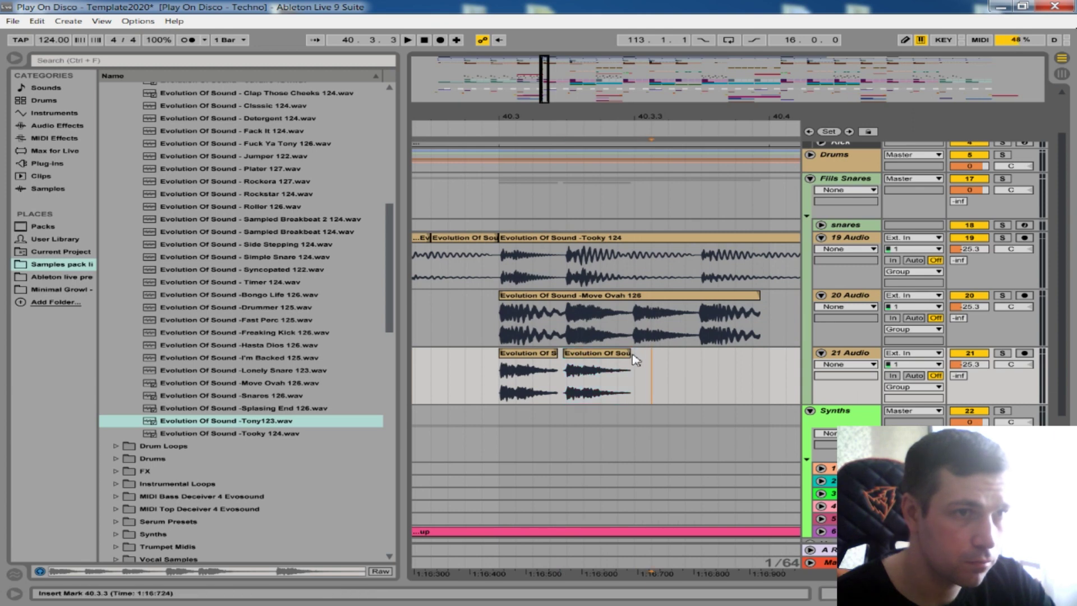
Step: Duplicate the two aligned Tony123 hits three times up to bar 41 and play from 40.2.4
left_click_drag(633, 370, 527, 372)
left_click_drag(640, 116, 570, 97)
key("ctrl+d")
key("ctrl+d")
key("ctrl+d")
left_click(512, 373)
key("space")
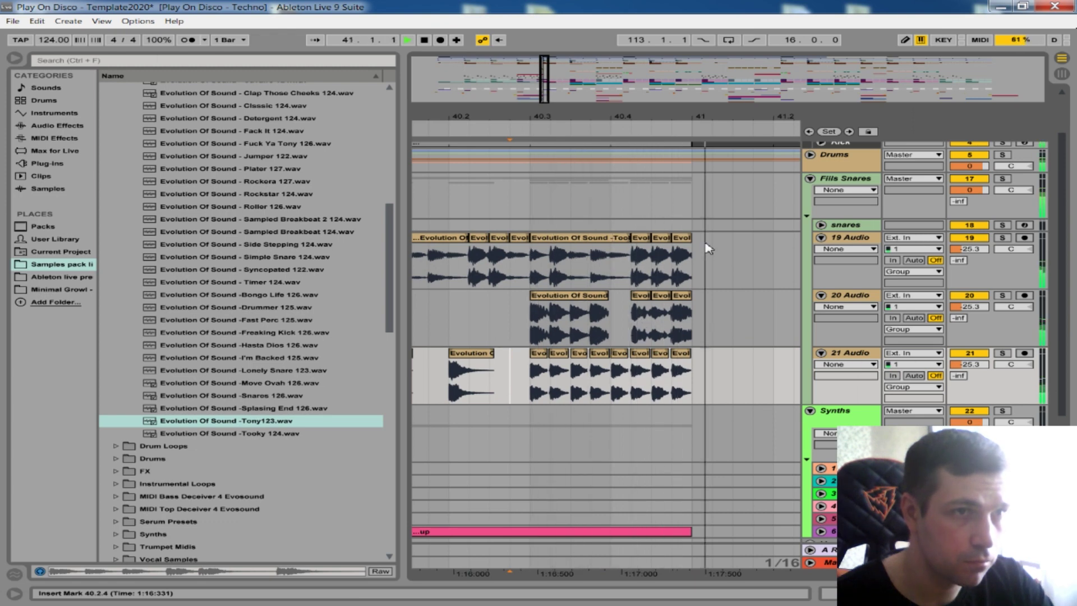
Step: Audition the whole layered fill from 40.1.1
left_click_drag(656, 119, 659, 101)
left_click(573, 316)
key("space")
key("space")
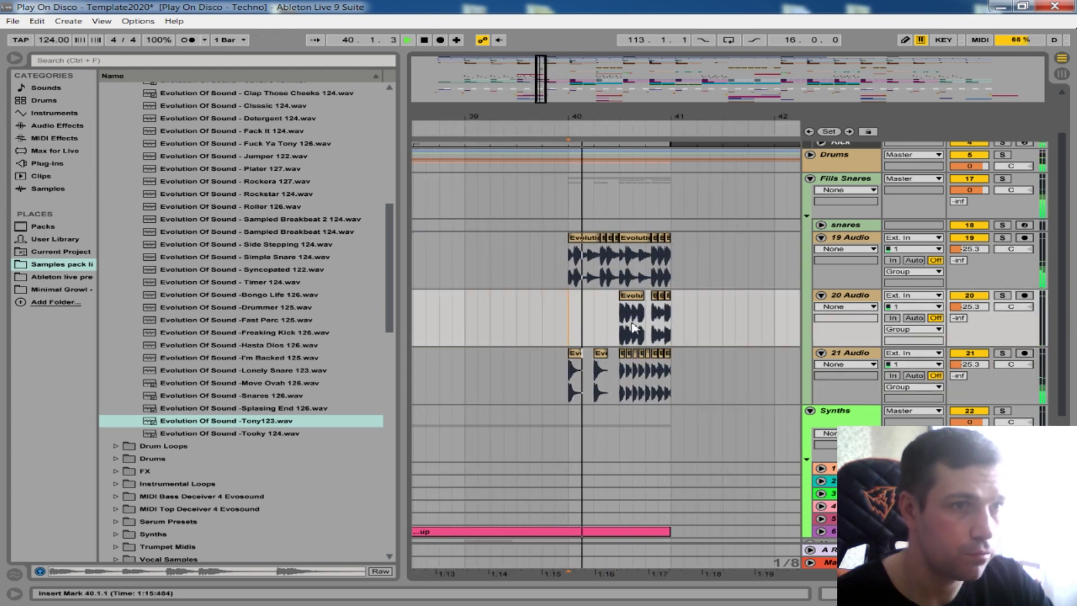
left_click_drag(598, 116, 597, 136)
key("space")
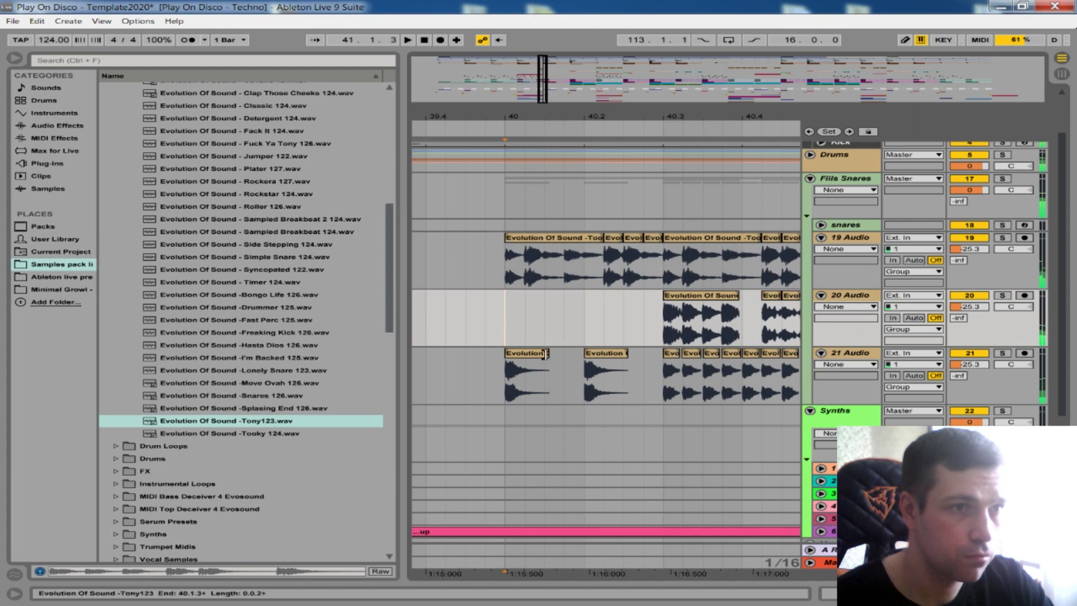
Step: Fill the gaps at 40.1.3 and 40.2.3 with duplicates of the long Tony123 hit and audition from 40.1.1
left_click(549, 357)
key("ctrl+d")
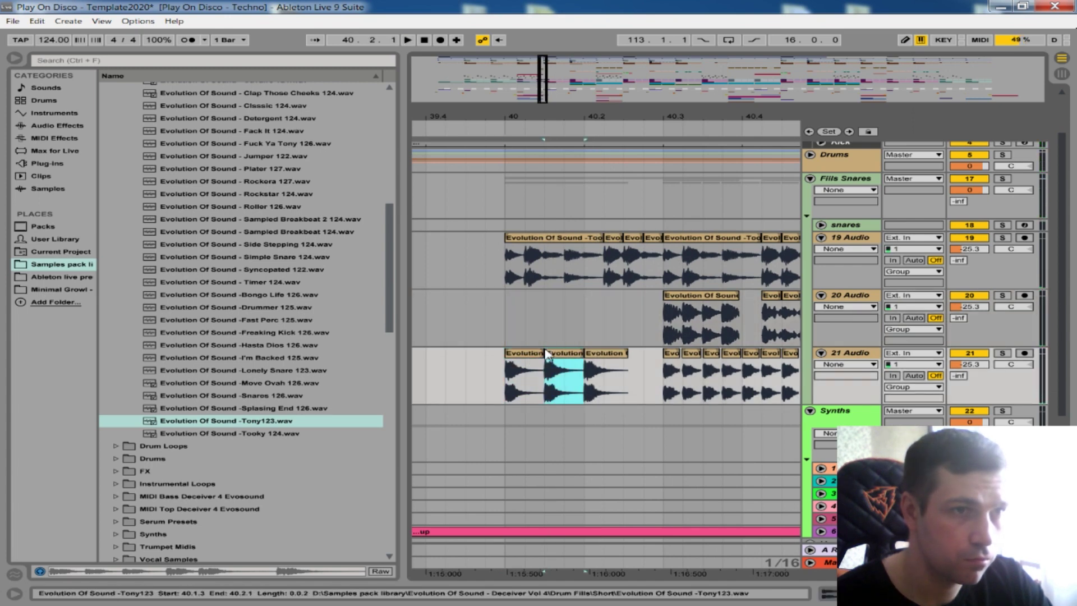
key("ctrl+d")
key("space")
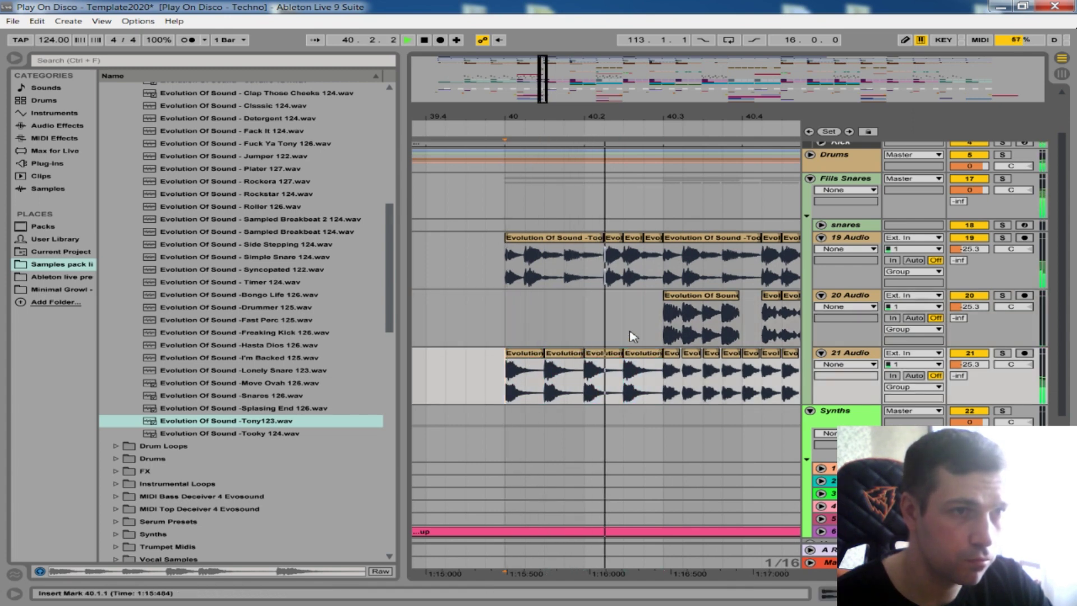
left_click_drag(583, 121, 582, 99)
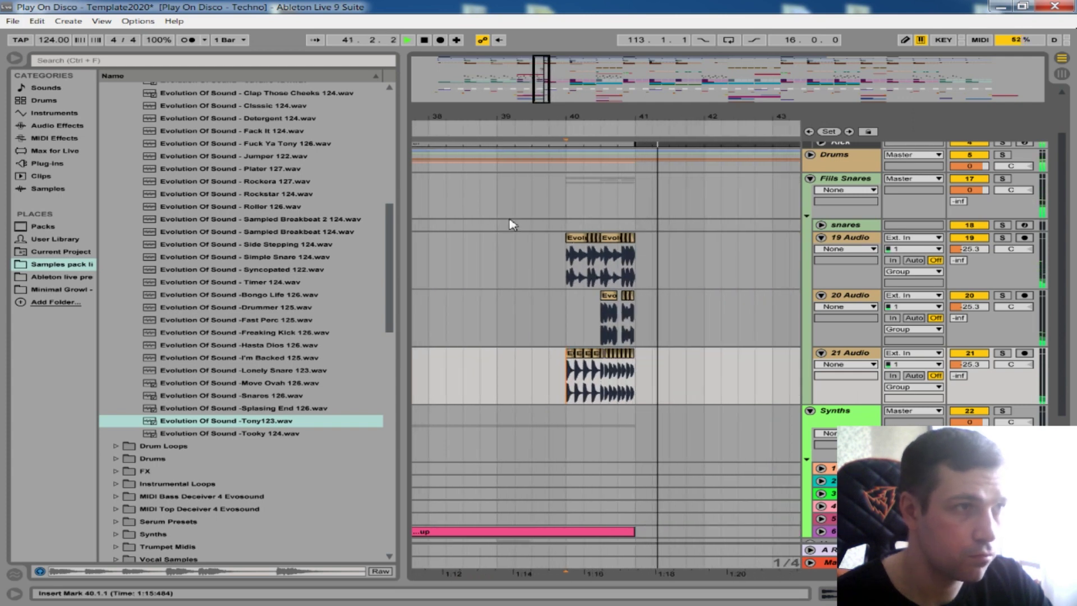
Step: Set the warp mode to Complex for all fill clips on the 19, 20 and 21 Audio tracks
left_click(14, 58)
left_click_drag(223, 122, 448, 134)
key("space")
left_click_drag(555, 370, 338, 253)
double_click(402, 239)
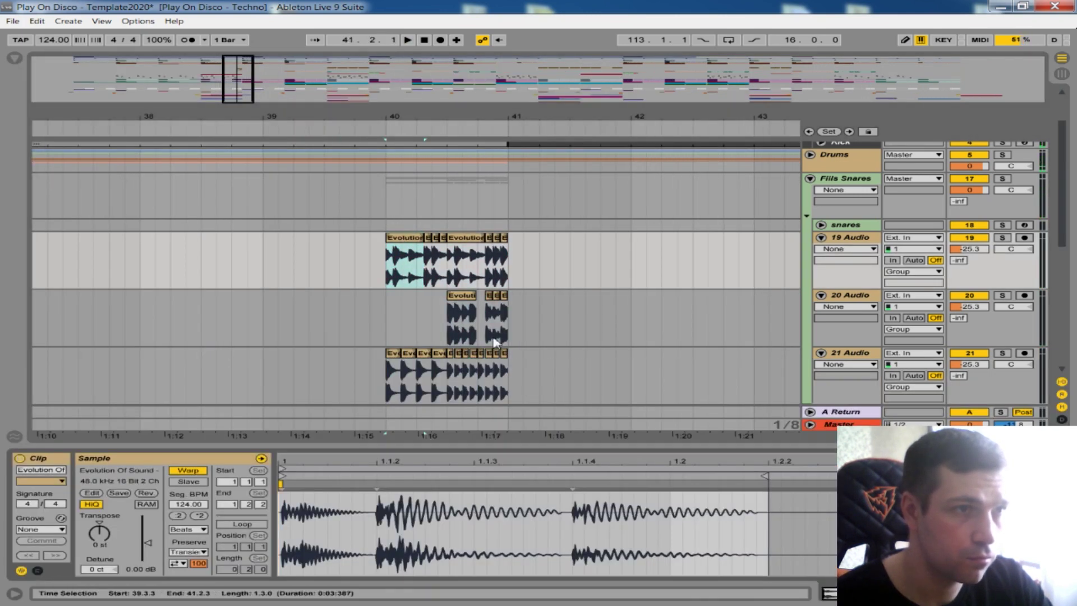
left_click_drag(535, 369, 310, 261)
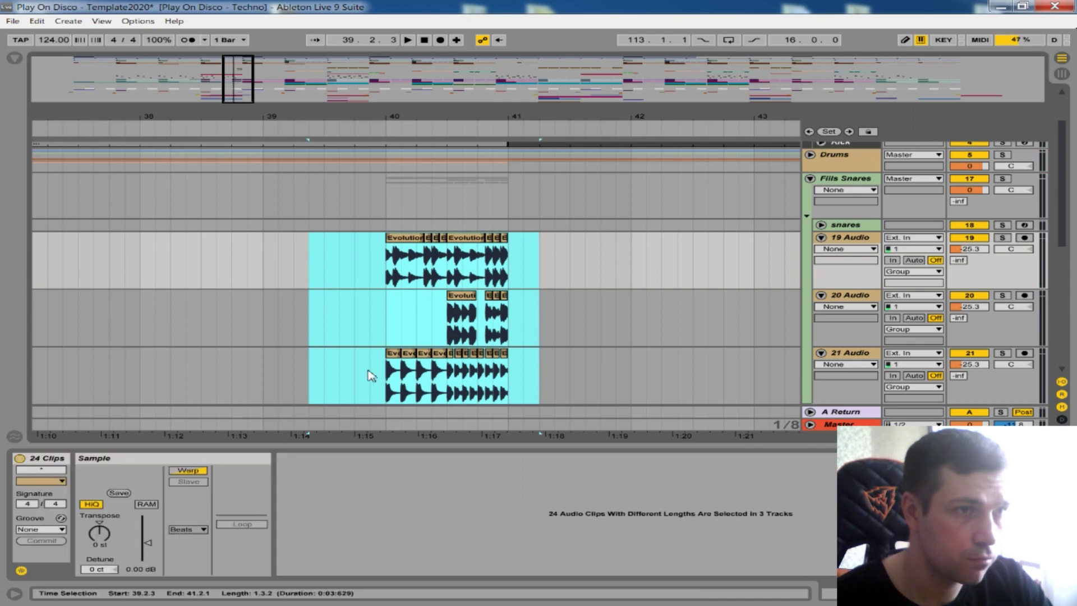
left_click(202, 529)
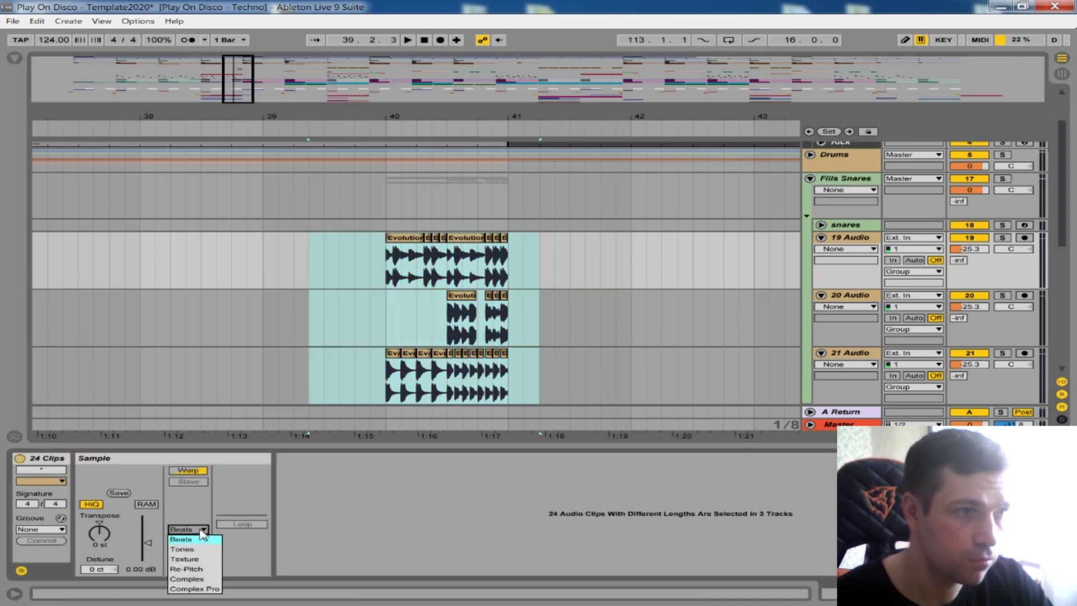
left_click(198, 581)
Step: Check the clip settings on each of the three audio tracks and replay the fill from 40.1.1
left_click(555, 374)
left_click_drag(557, 383, 294, 387)
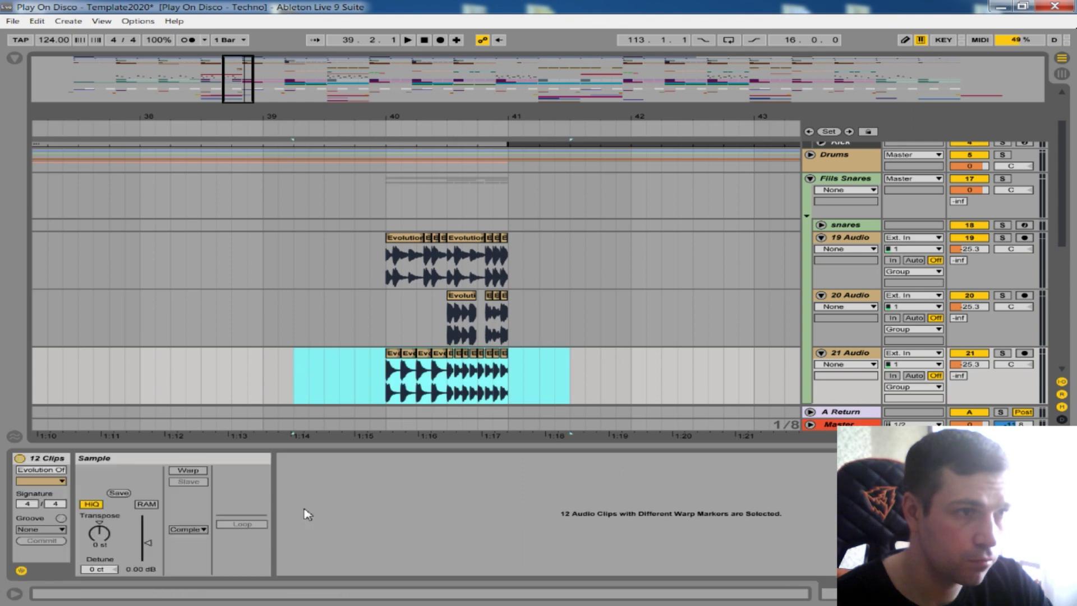
left_click_drag(540, 319, 372, 318)
left_click_drag(518, 247, 309, 264)
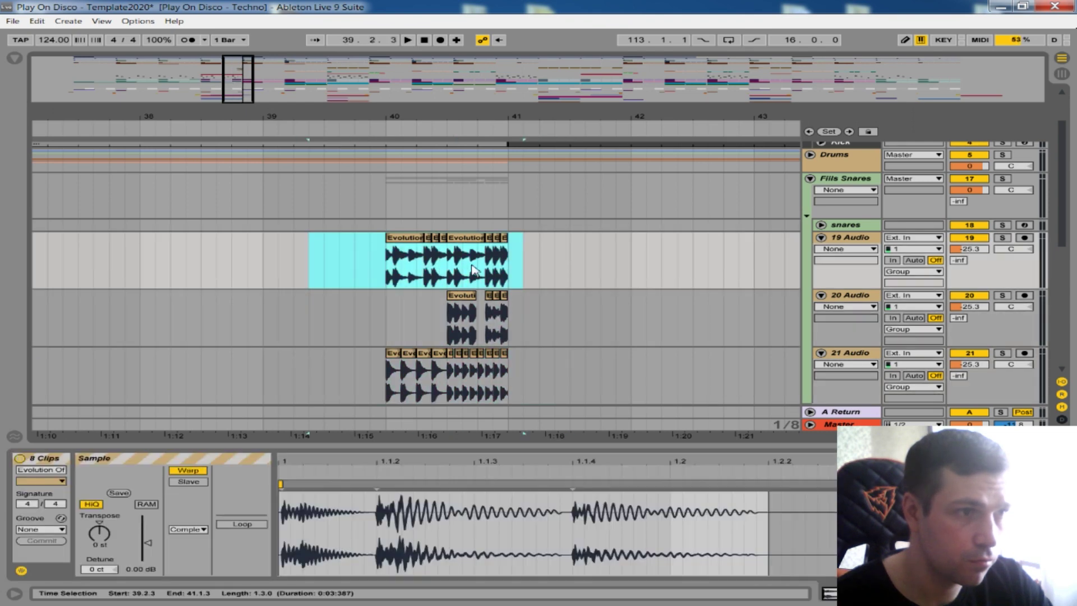
left_click(386, 316)
key("space")
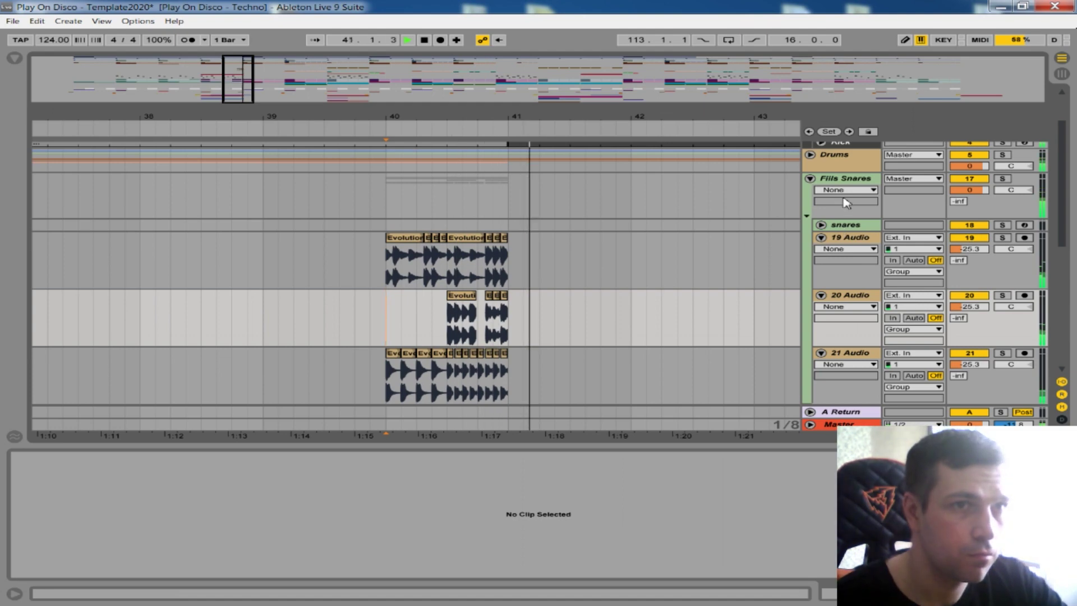
Step: Inspect the effects on the Fills Snares group, including the ValhallaRoom reverb settings
left_click(847, 181)
key("space")
left_click(903, 457)
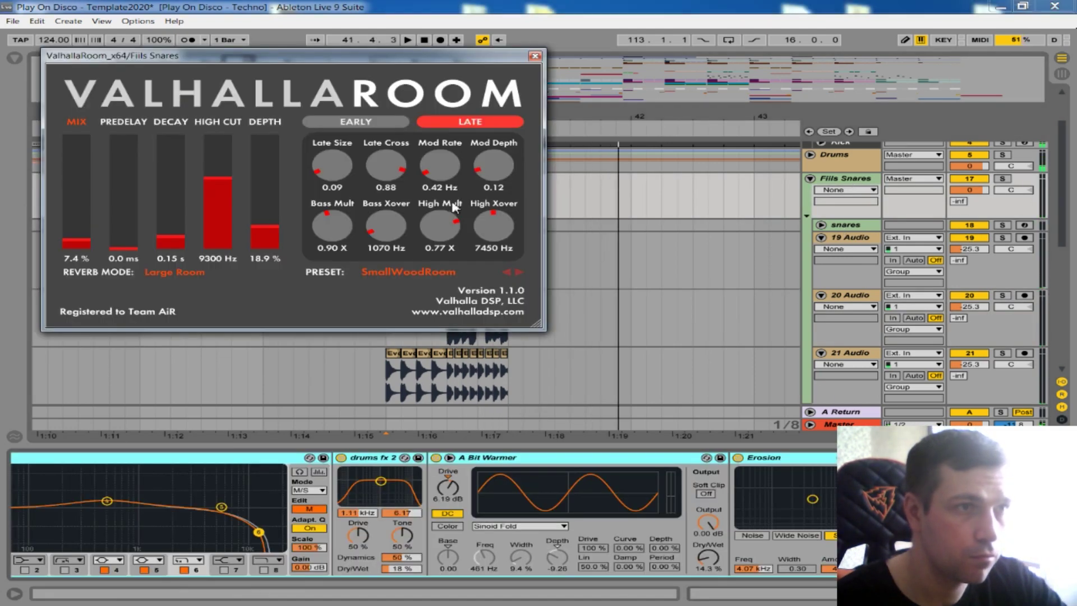
left_click(534, 57)
Step: Solo the snares track in the Fills Snares group and play its clip from bar 57
left_click_drag(527, 113, 425, 62)
scroll(486, 215, "up", 2)
key("minus")
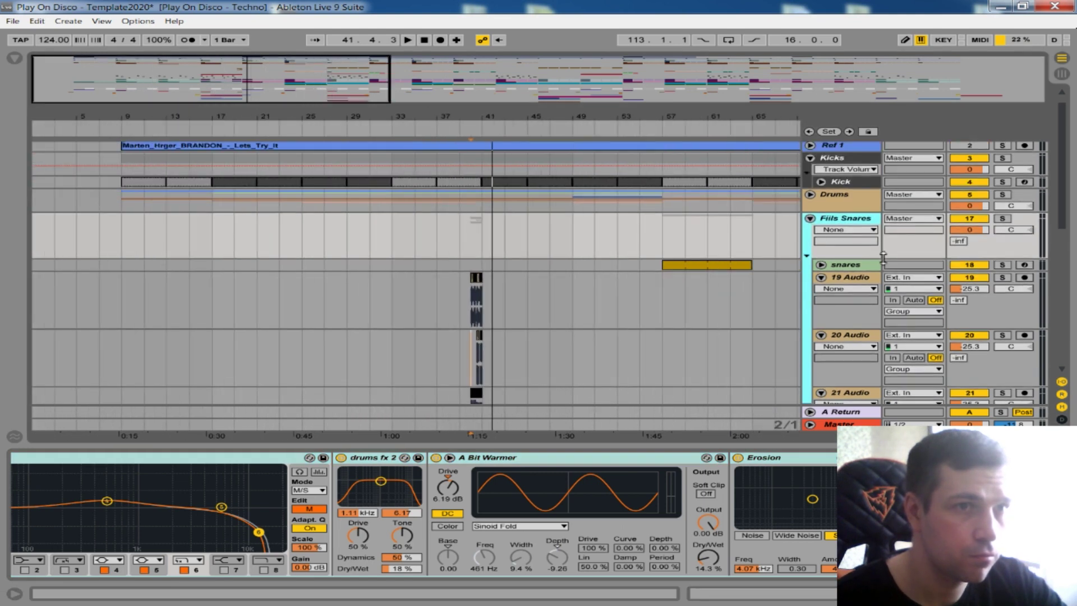
left_click(822, 264)
left_click(821, 265)
left_click(672, 236)
left_click(1002, 265)
key("space")
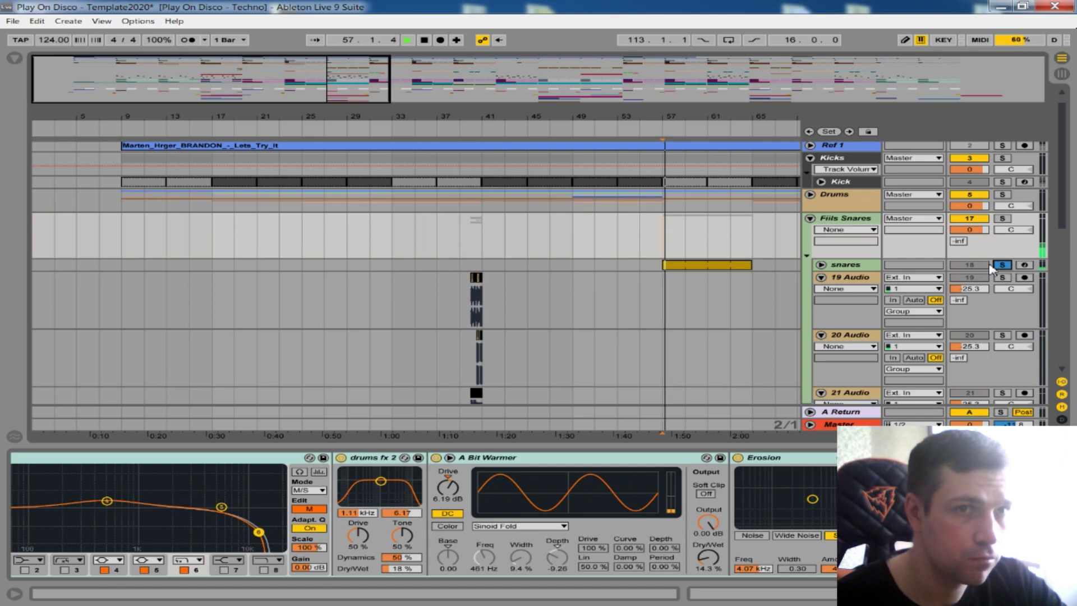
Step: Unfold the snares track in the Fills Snares group, listen to its clip and stop playback
left_click(821, 265)
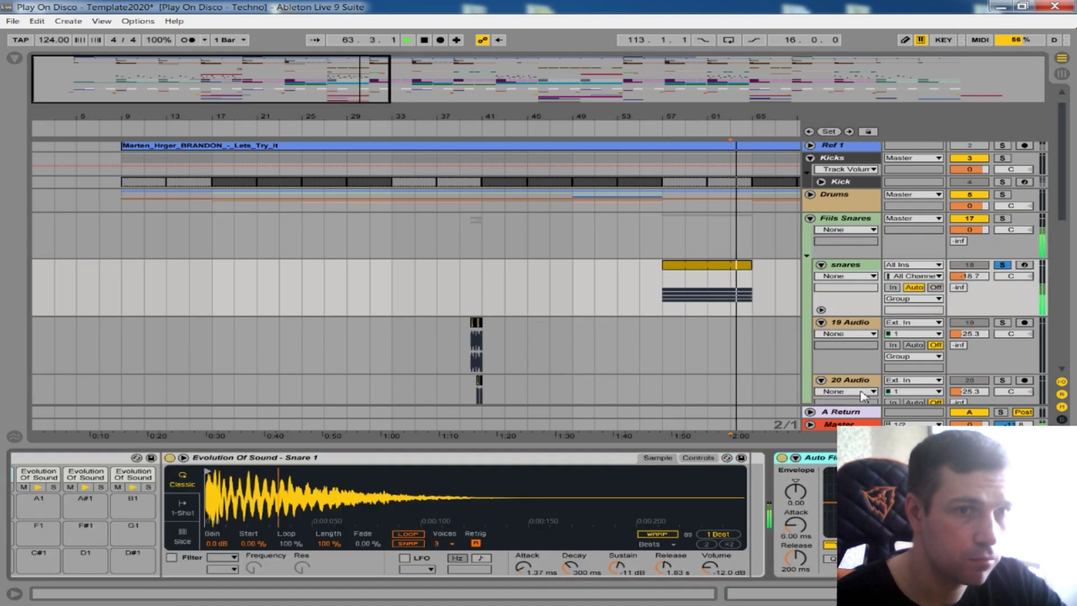
scroll(954, 522, "down", 3)
scroll(954, 522, "up", 5)
left_click(1062, 594)
key("space")
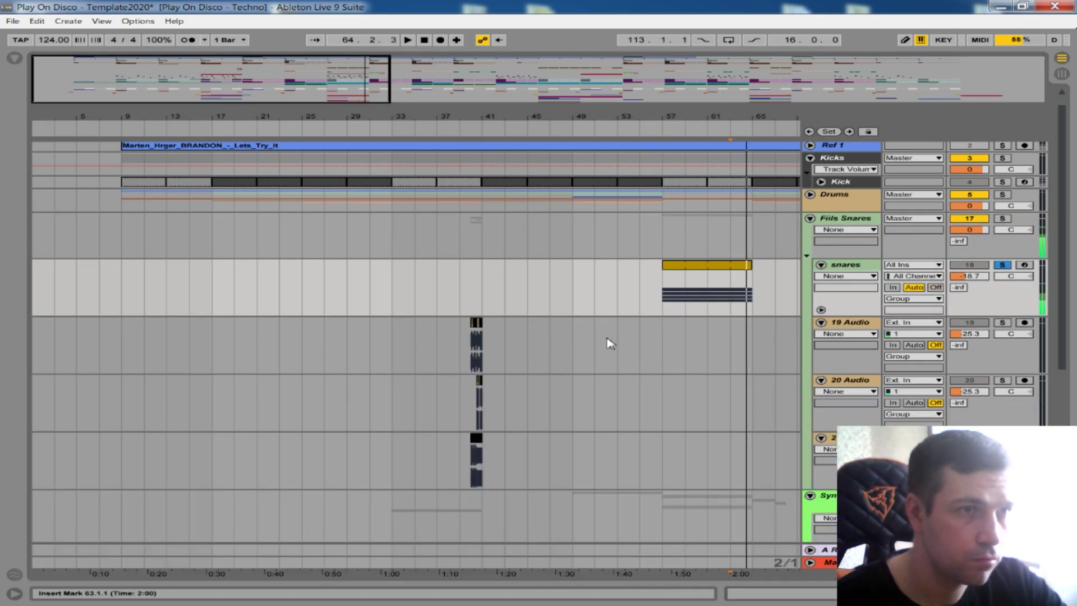
left_click_drag(496, 123, 508, 280)
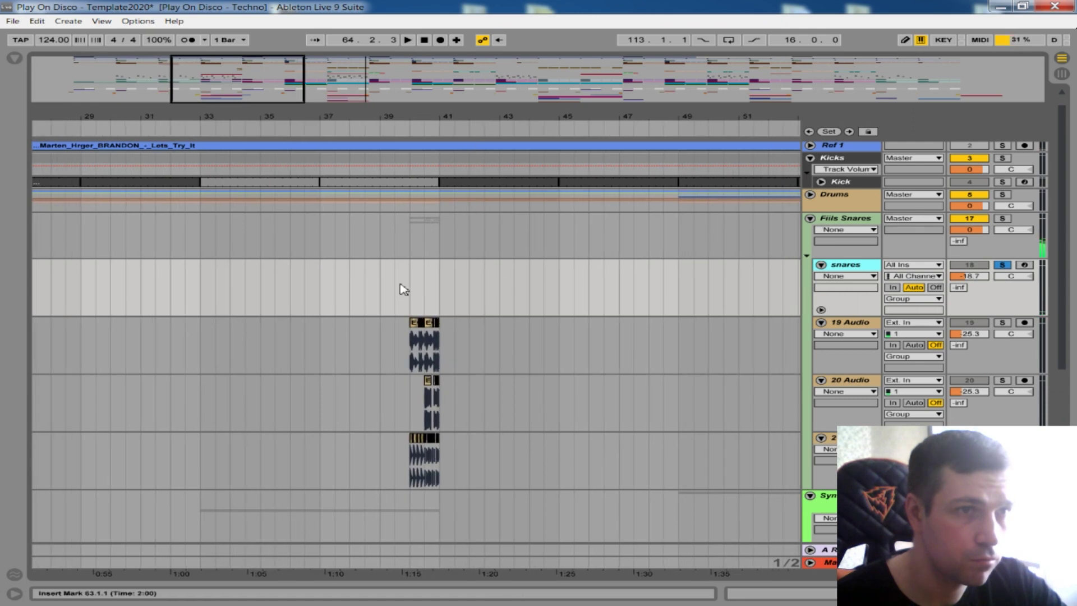
Step: Move the Auto Filter from the snares track to the end of the Fills Snares group's effect chain
double_click(853, 271)
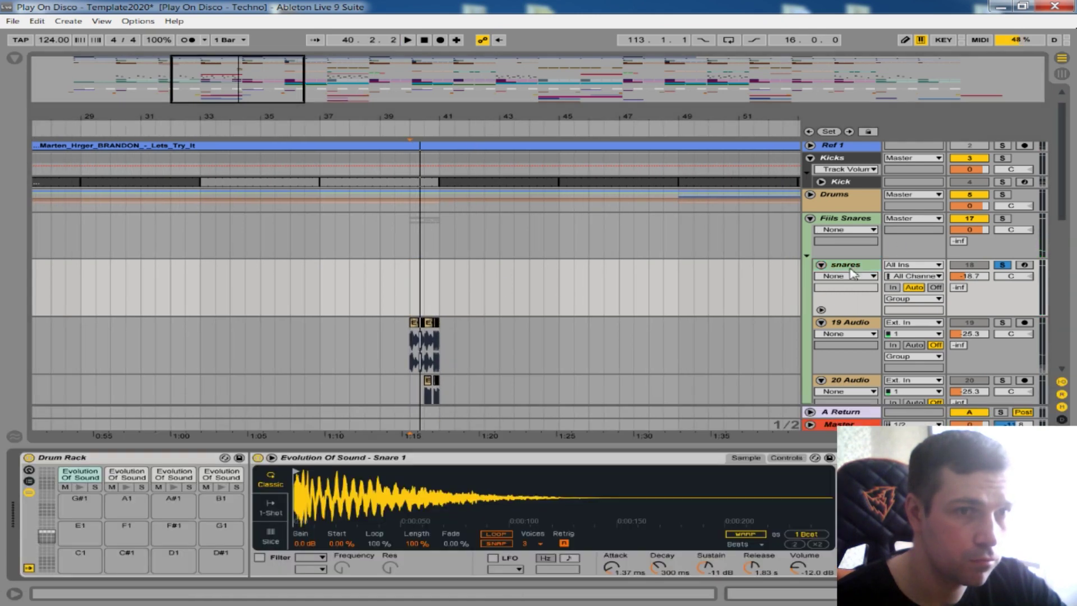
scroll(954, 522, "down", 2)
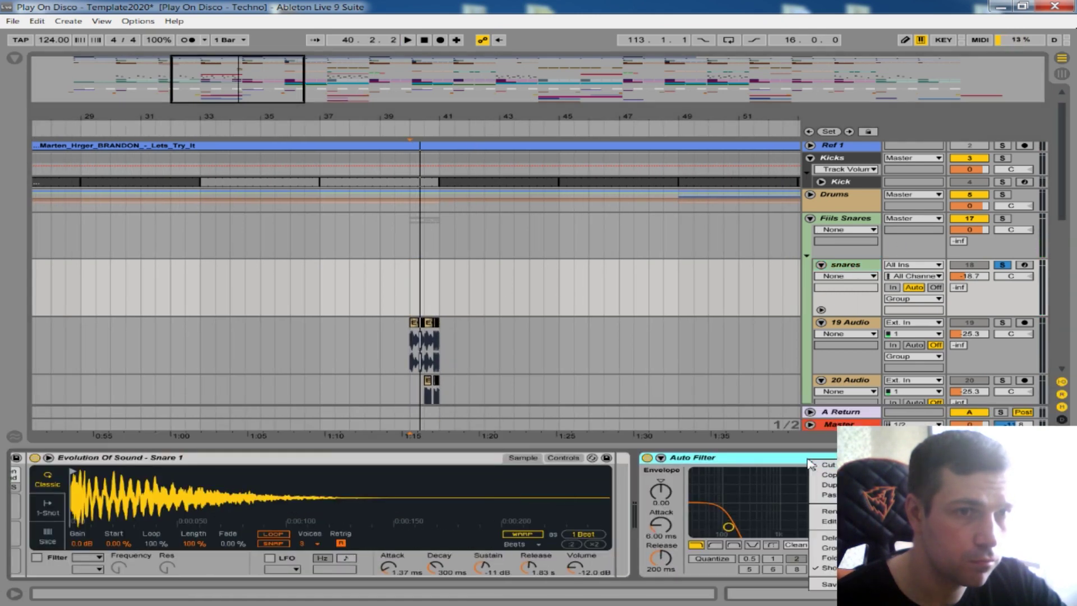
left_click(847, 222)
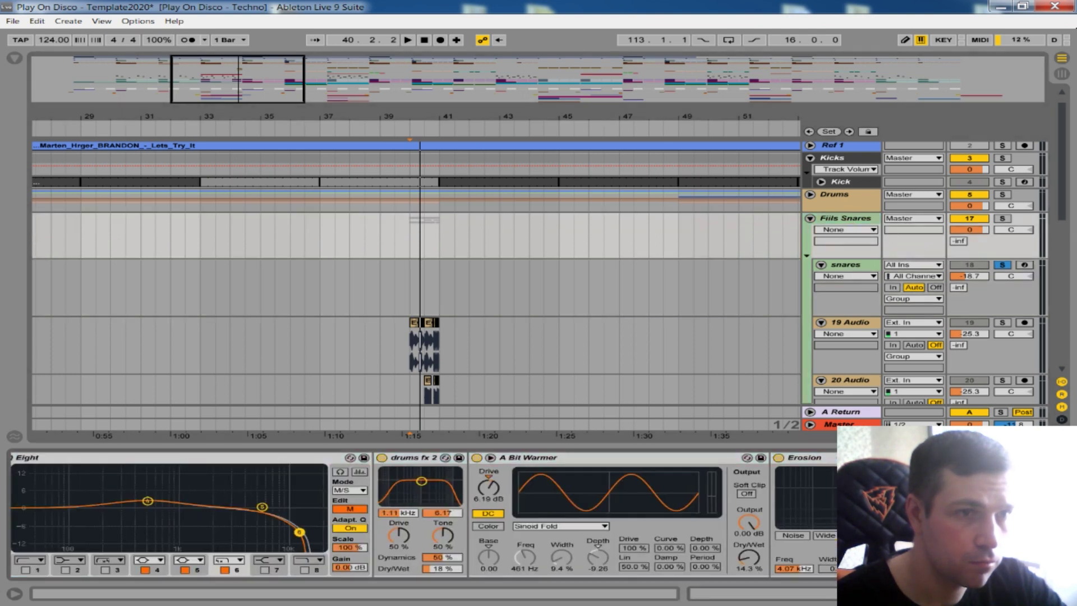
Step: Show the Fills Snares group's ValhallaRoom mix and decay automation in separate lanes
left_click_drag(432, 114, 414, 78)
left_click(864, 232)
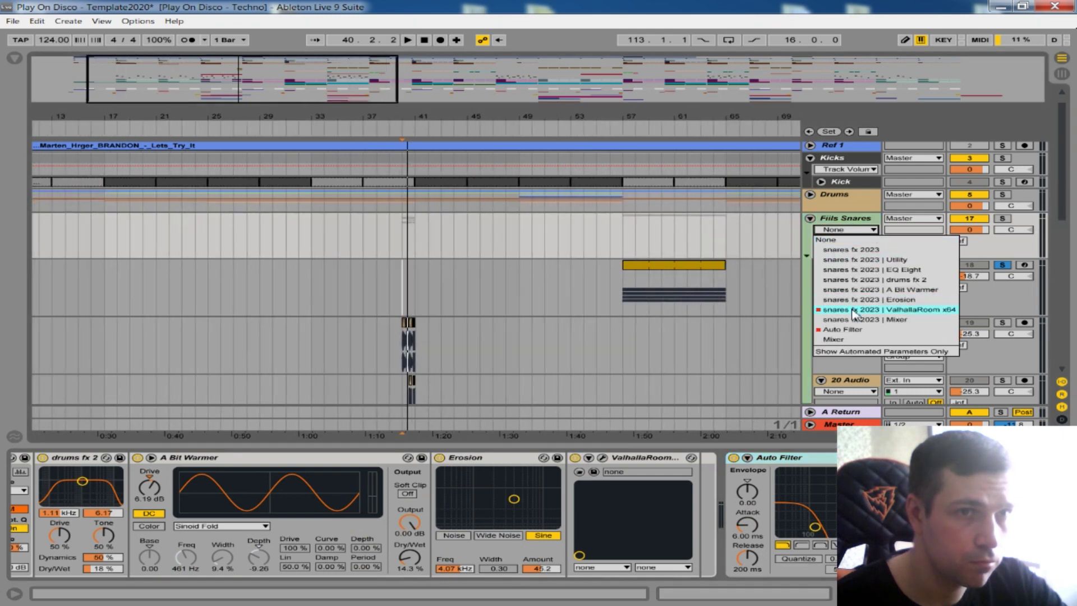
left_click(854, 311)
left_click_drag(663, 117, 594, 110)
left_click(873, 252)
left_click(836, 230)
left_click(864, 310)
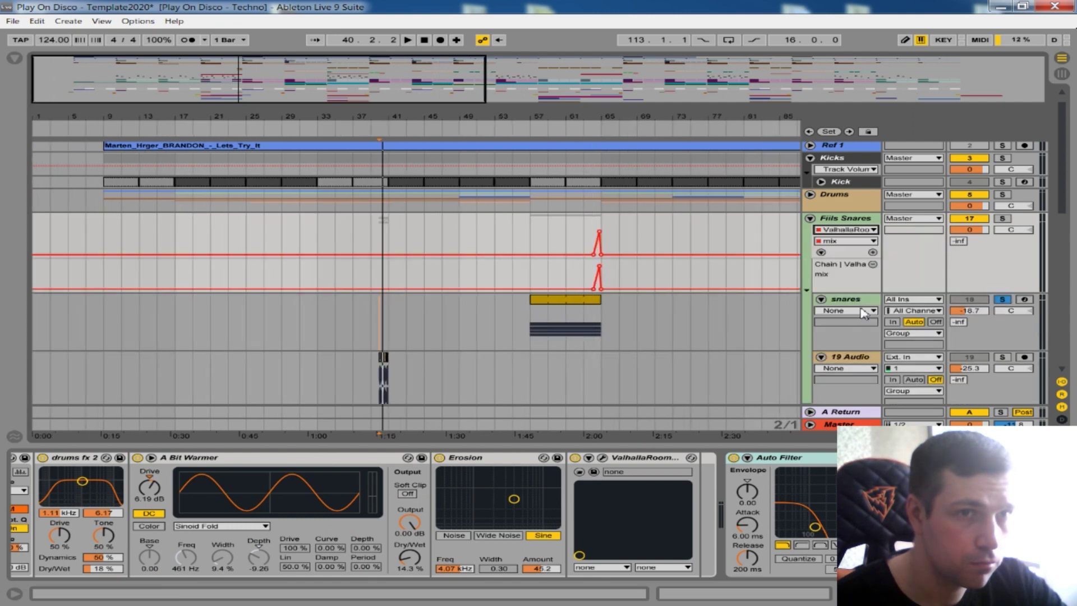
left_click(861, 242)
left_click(835, 280)
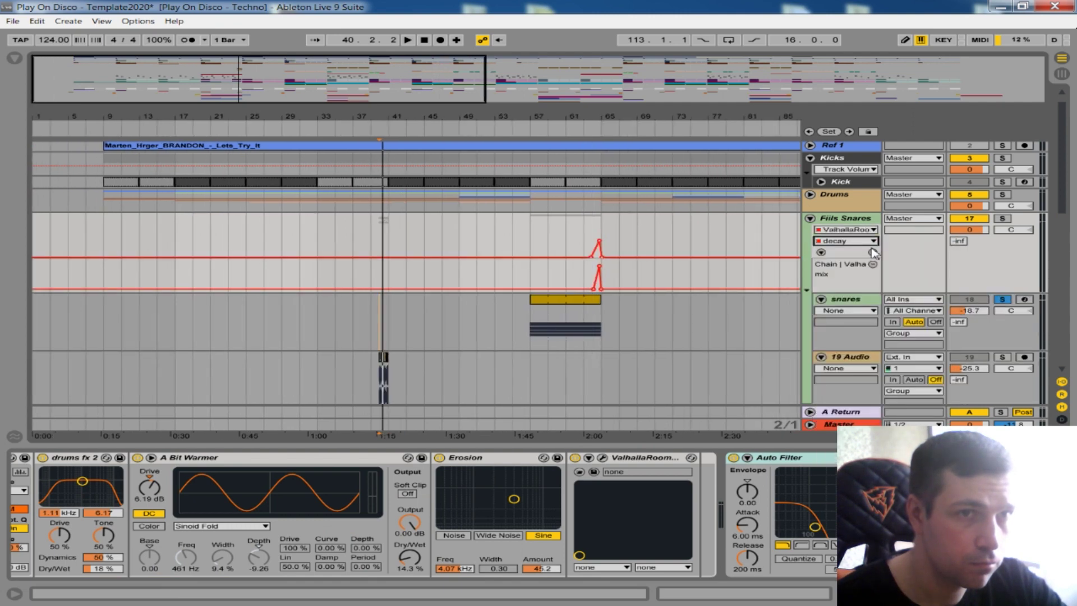
left_click(873, 252)
Step: Add separate automation lanes on the Fills Snares group for Auto Filter Frequency and ValhallaRoom earlyLateMix
left_click(847, 229)
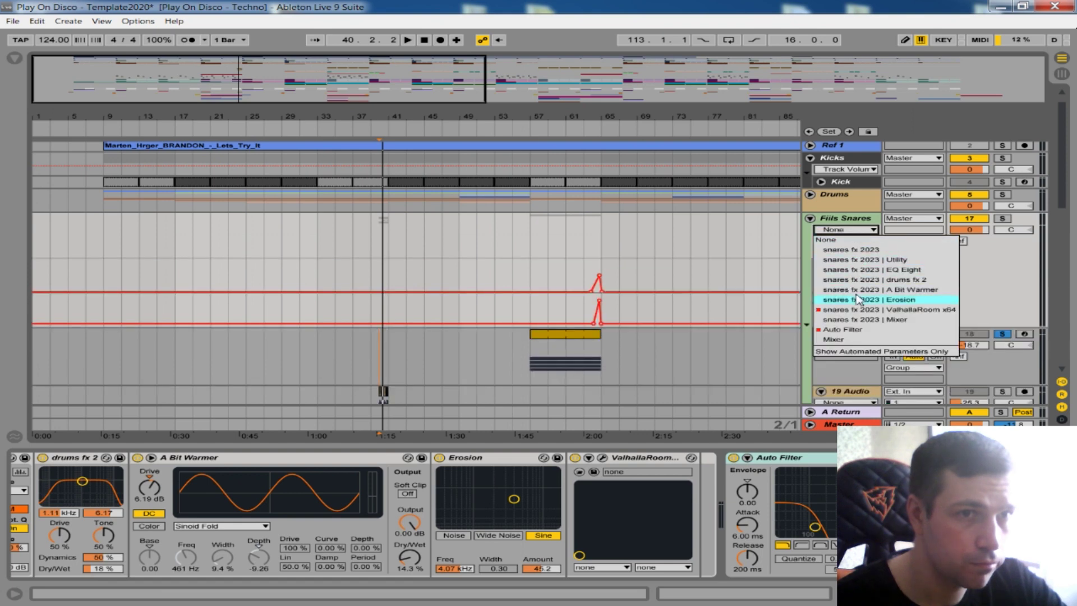
left_click(863, 329)
left_click(873, 252)
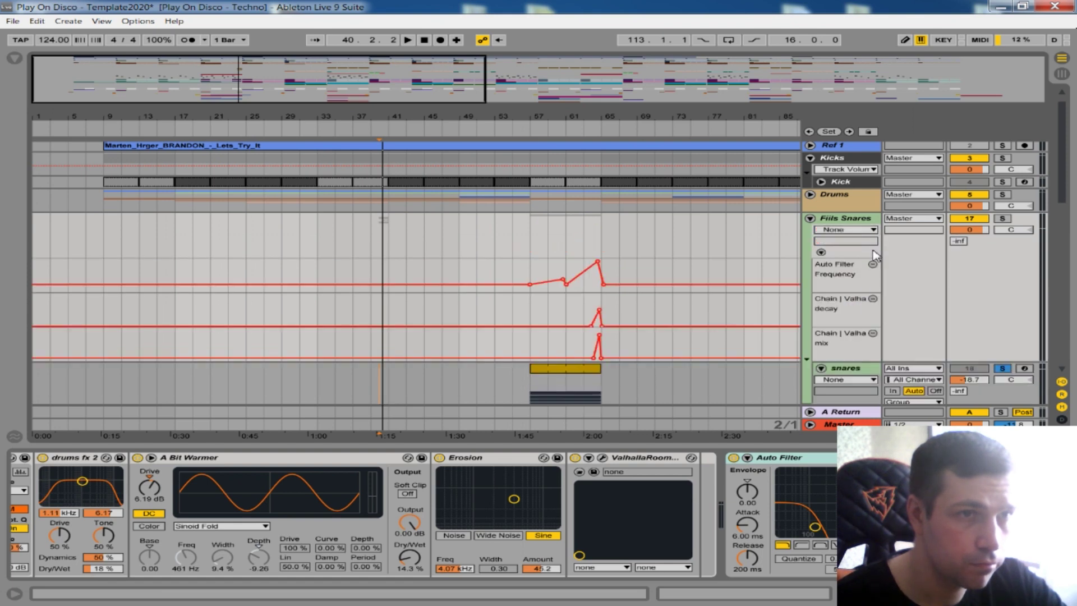
left_click(864, 231)
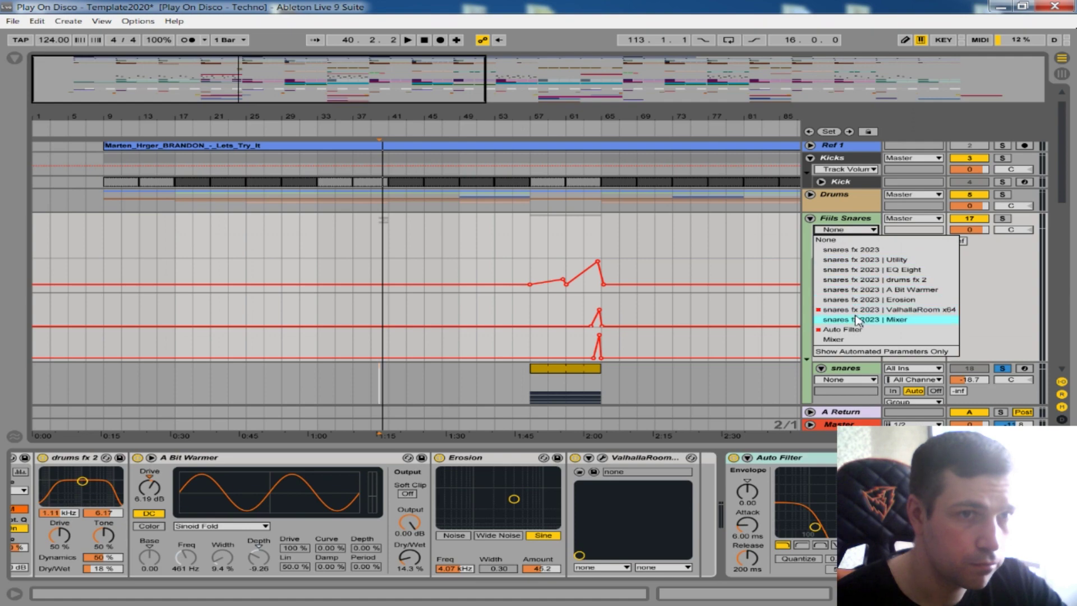
left_click(858, 309)
left_click(858, 241)
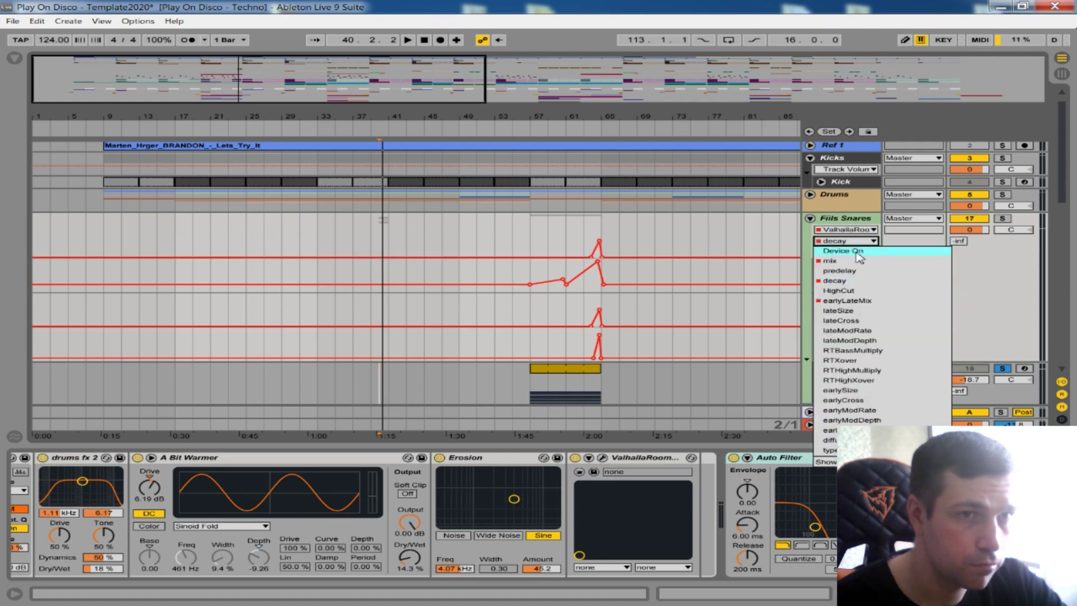
left_click(859, 303)
double_click(306, 119)
scroll(381, 215, "down", 1)
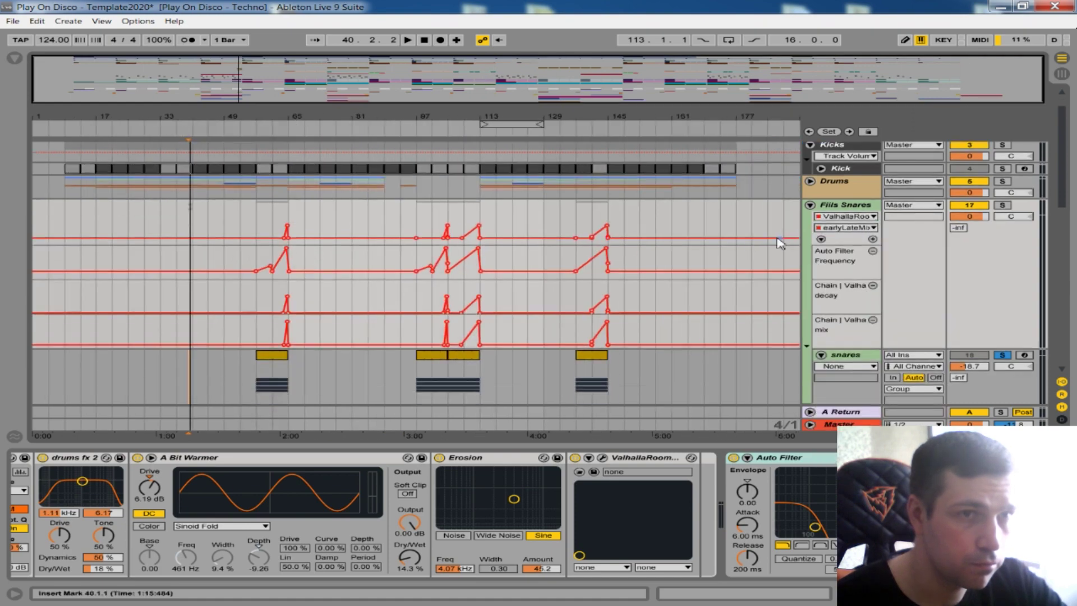
left_click(872, 240)
Step: Copy the automation in all four Fills Snares lanes from 63.1.1 to 65.1.1, paste it at 39.1.1 and play it
left_click(267, 219)
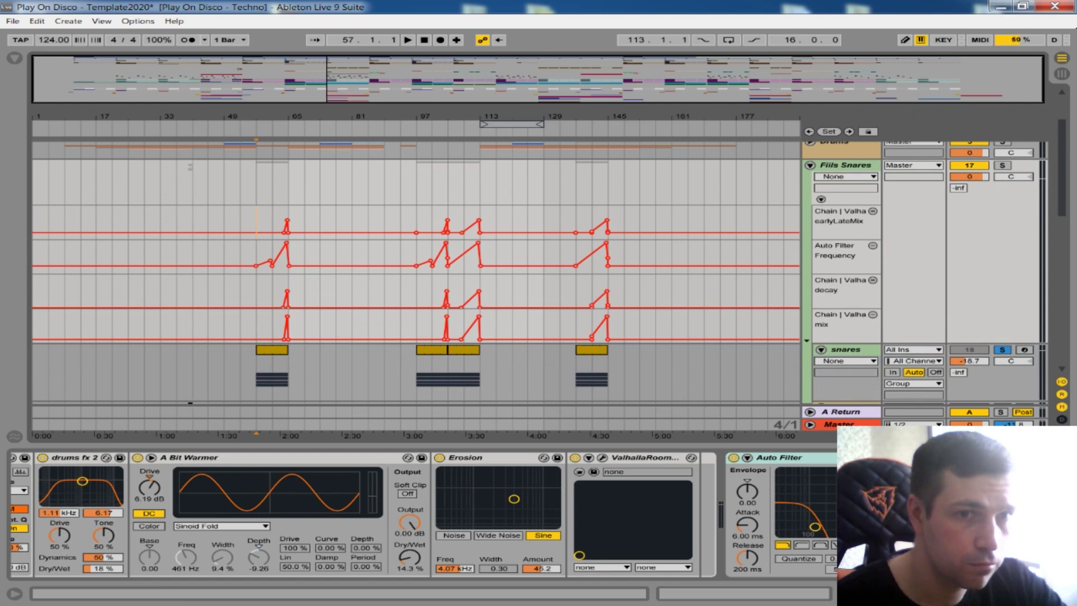
left_click(1062, 593)
left_click_drag(208, 119, 274, 117)
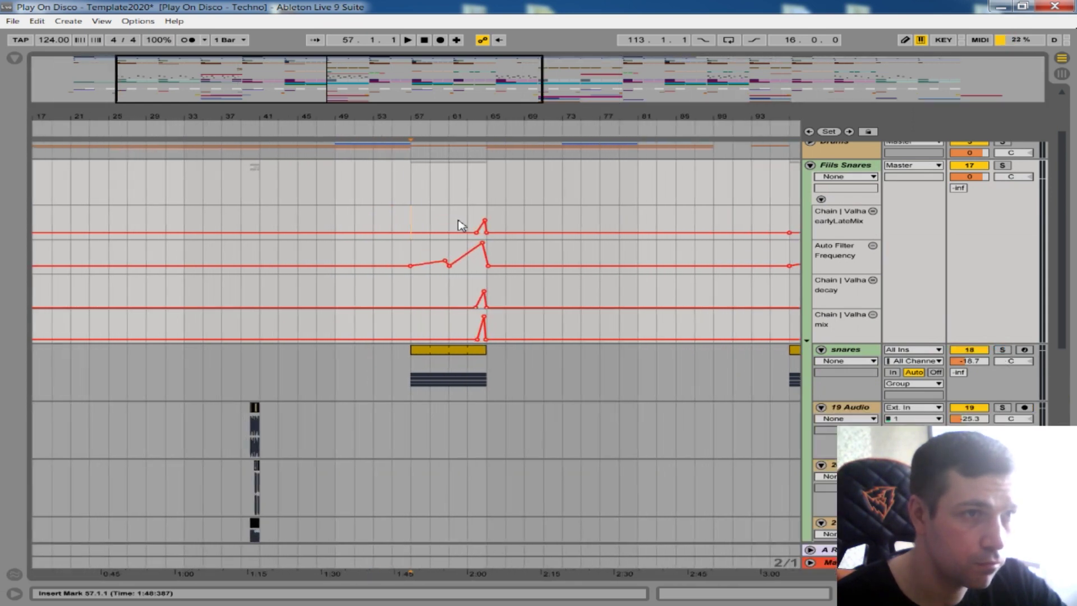
left_click_drag(470, 224, 486, 320)
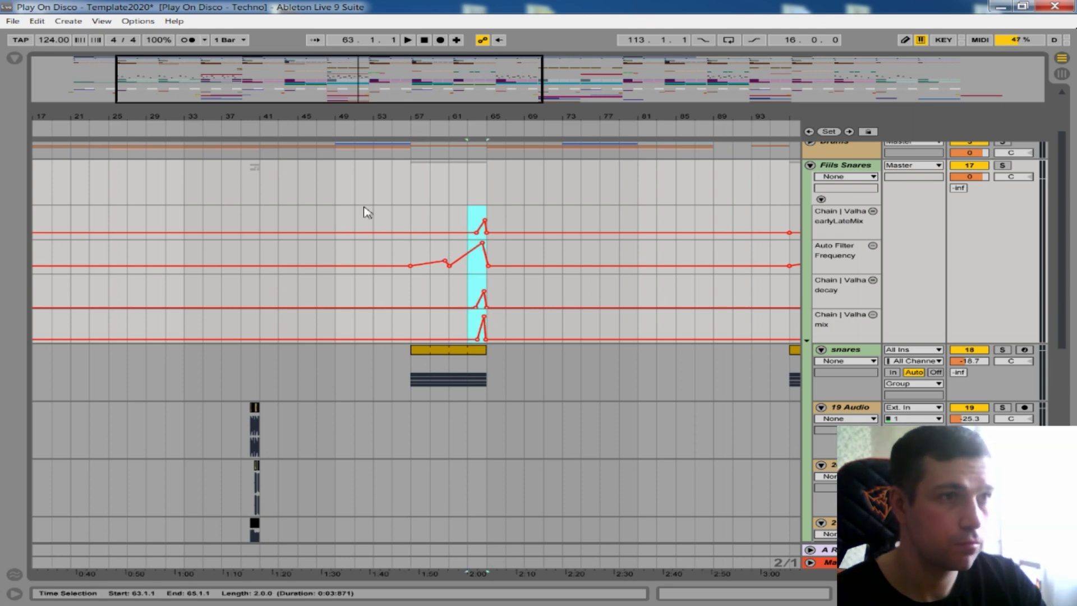
left_click(246, 221)
key("ctrl+v")
left_click(246, 214)
key("space")
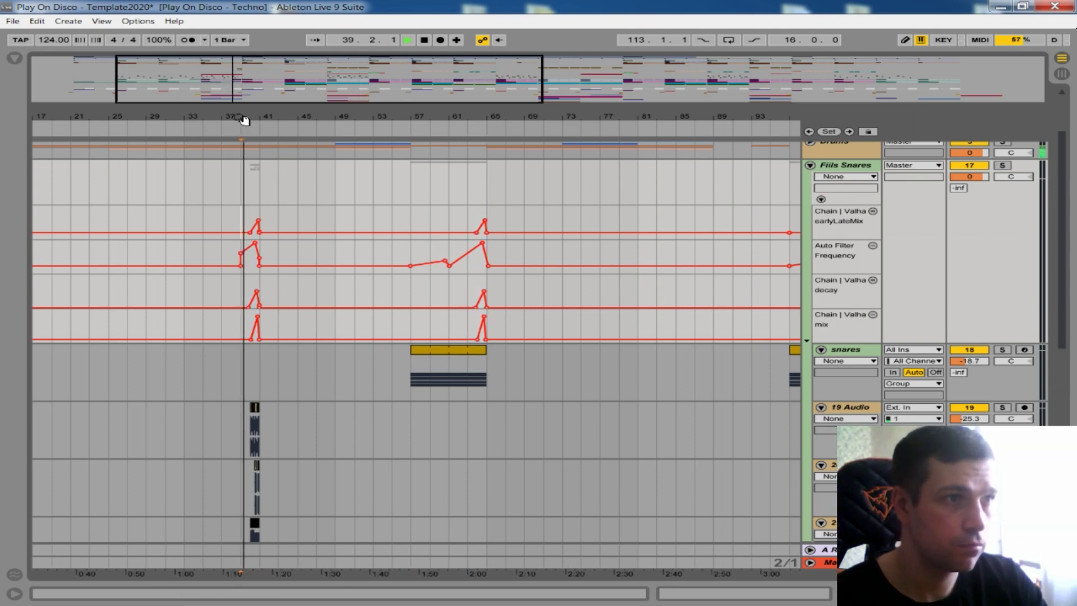
Step: Remove the extra Auto Filter Frequency breakpoint at 39.1.1 and fold all tracks inside the Fills Snares group
left_click_drag(240, 121, 251, 183)
left_click(248, 253)
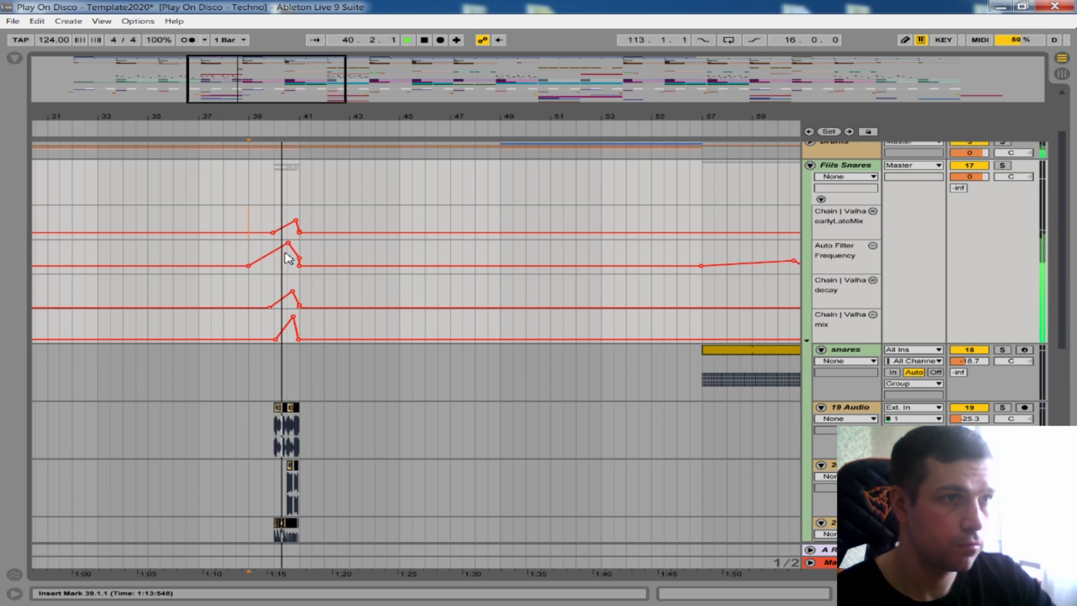
left_click_drag(291, 115, 381, 54)
left_click(821, 411)
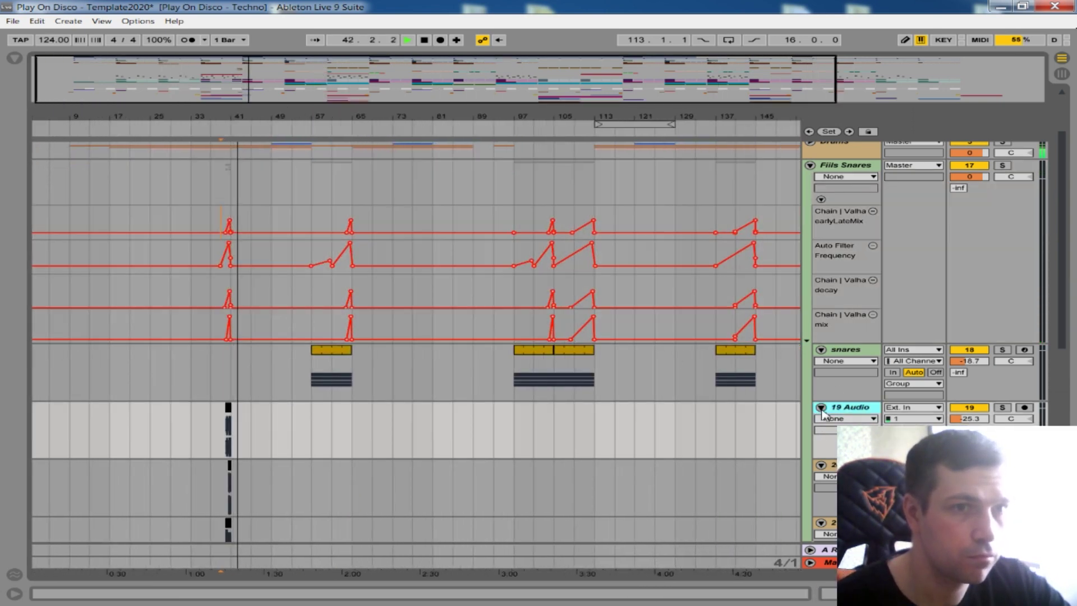
left_click(822, 408, "alt")
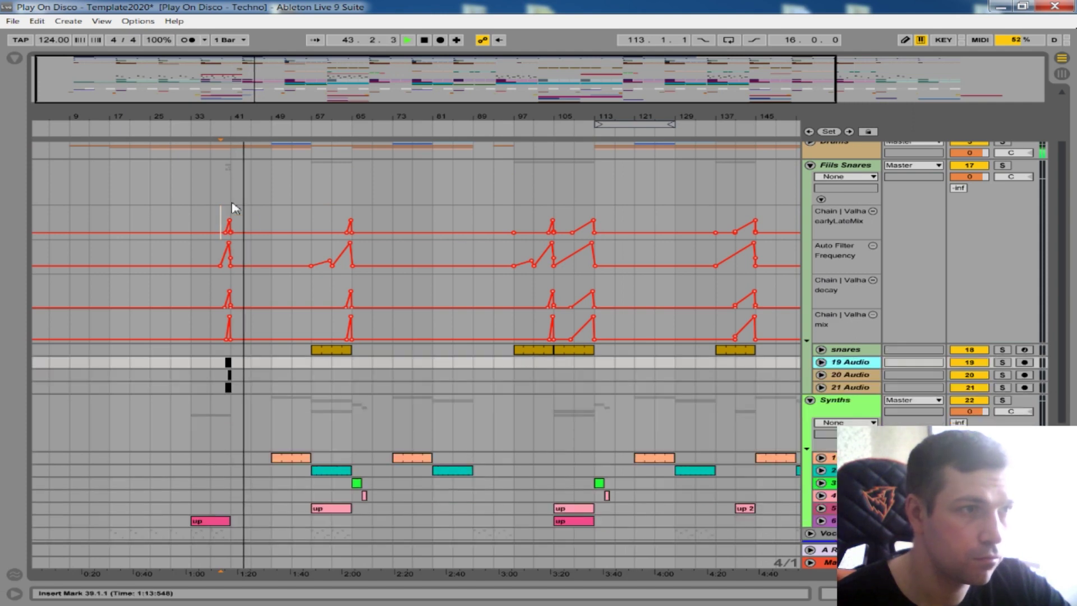
Step: Stop playback and consolidate the fill clips on the 19, 20 and 21 Audio tracks from 40.1.1 to 41.1.1
scroll(246, 219, "up", 5)
left_click_drag(224, 116, 279, 178)
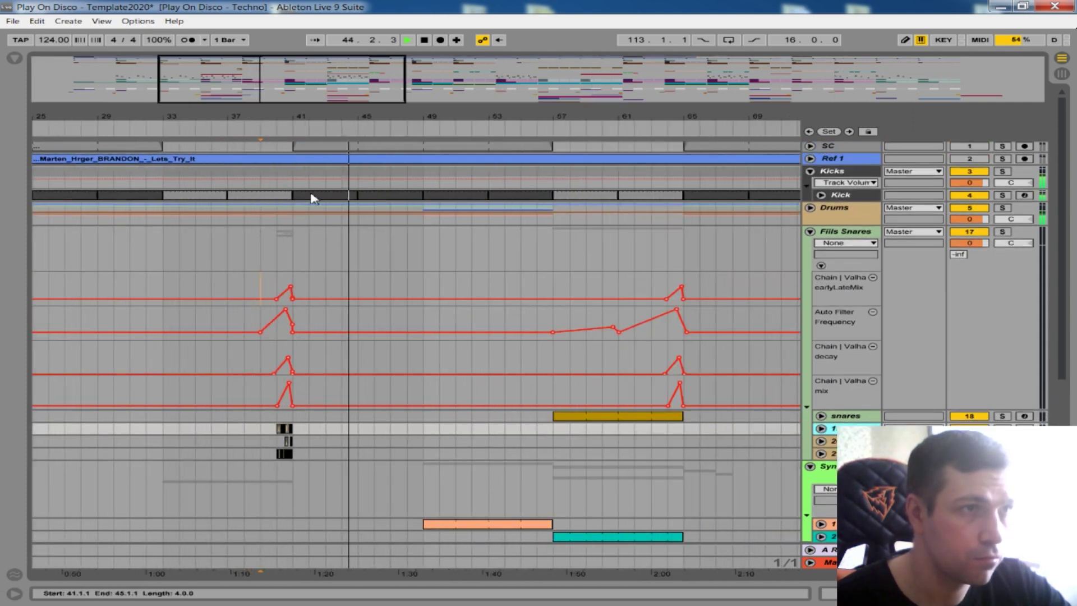
scroll(284, 444, "up", 3)
key("space")
left_click_drag(313, 456, 274, 432)
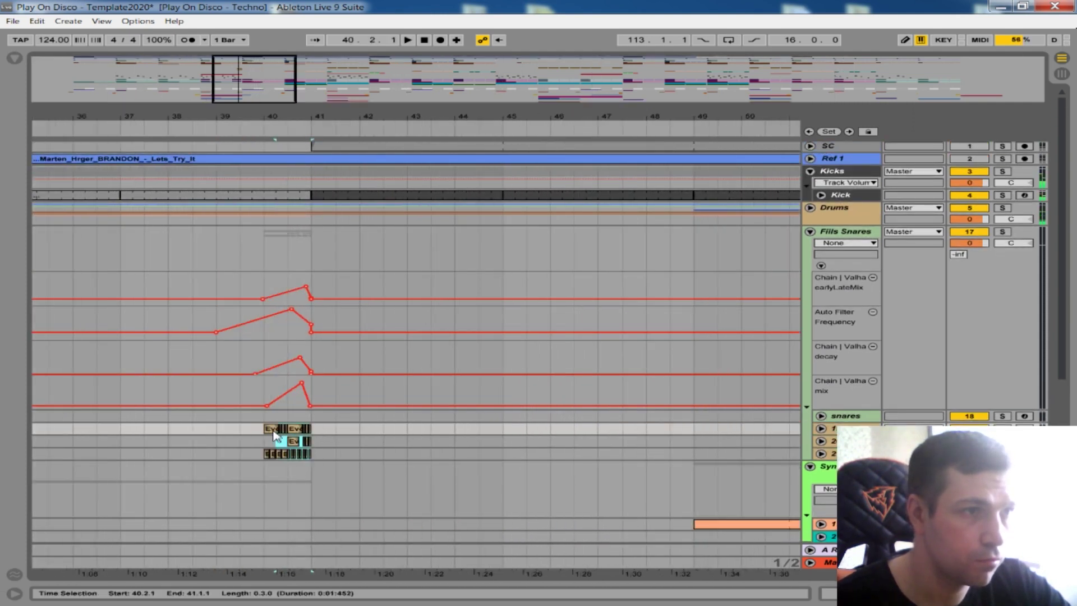
key("ctrl+j")
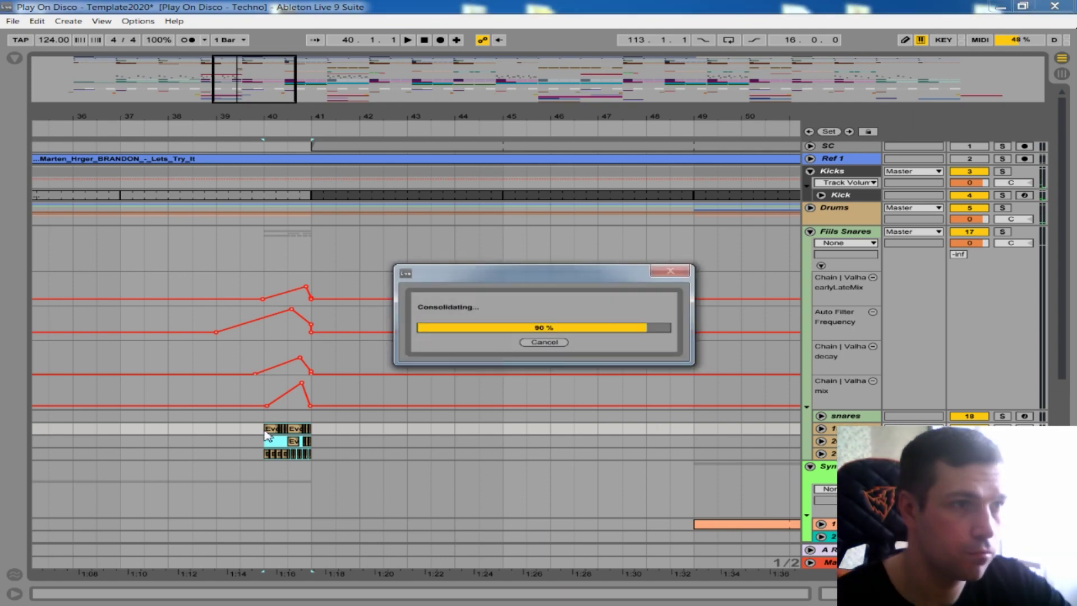
Step: Set the warp mode of the three consolidated fill clips to Complex and replay the fill from 40.1.1
double_click(289, 431)
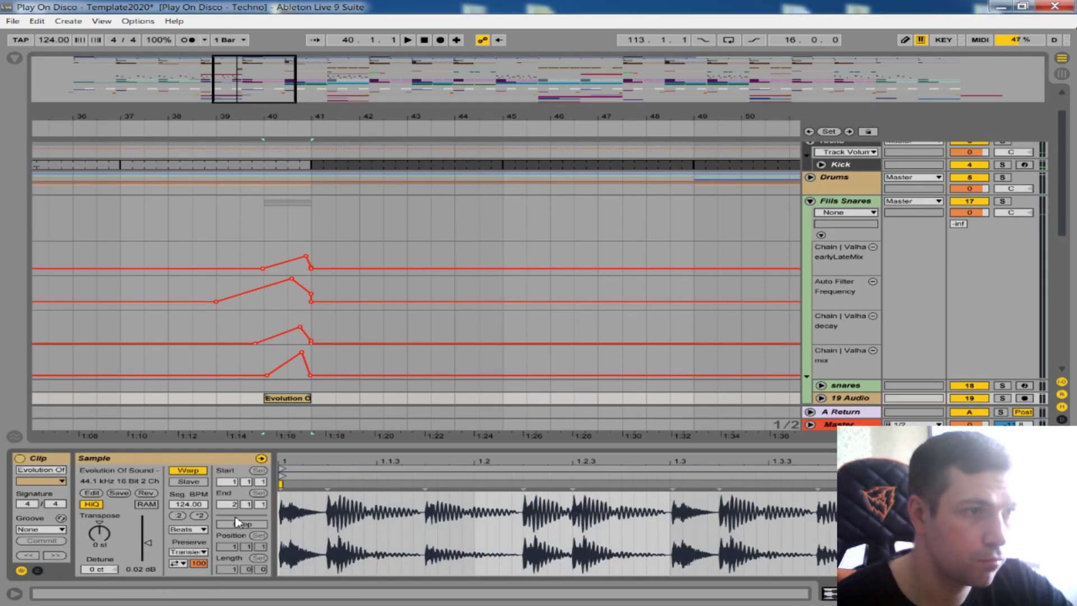
scroll(286, 393, "down", 1)
left_click_drag(335, 397, 242, 375)
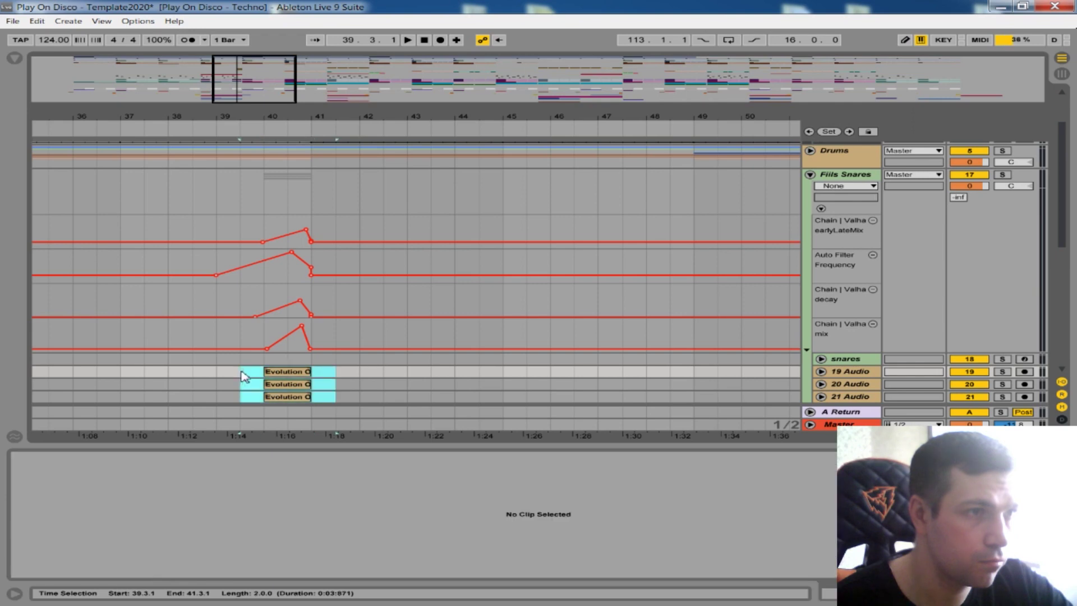
left_click(205, 531)
left_click(198, 580)
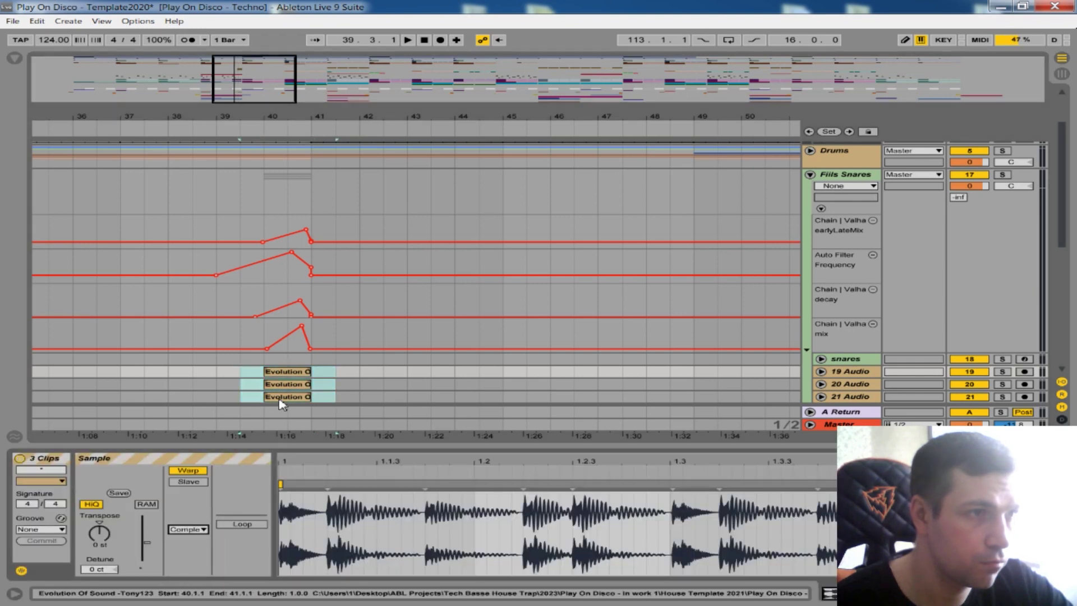
left_click(265, 336)
key("space")
double_click(402, 448)
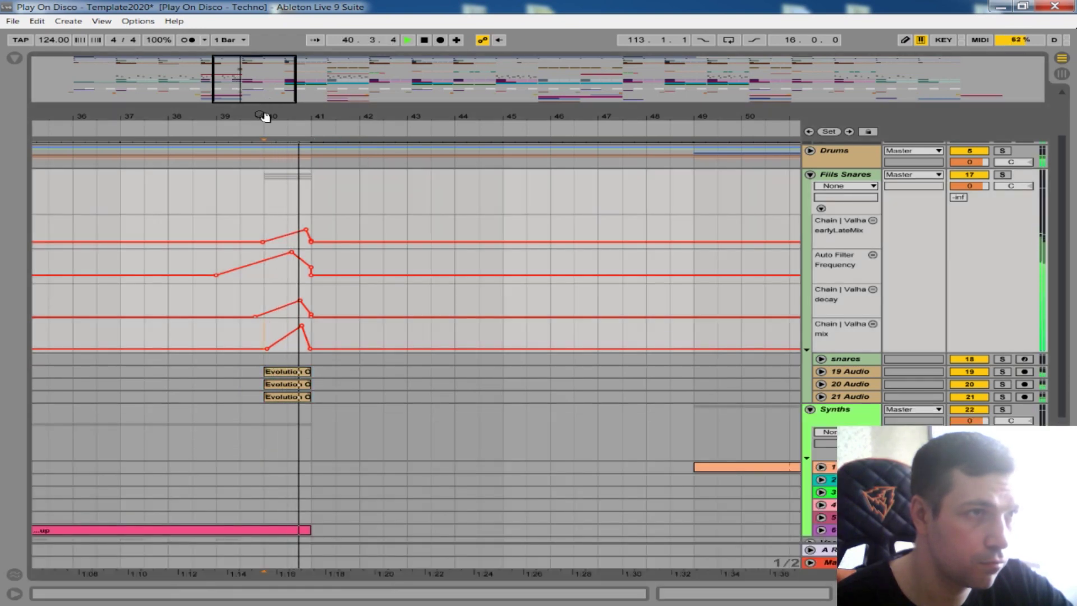
Step: Copy the three fill clips from bar 40 to bar 144, under the end of the last snares clip, and play from 141.1.1
left_click_drag(265, 117, 273, 56)
scroll(303, 291, "up", 1)
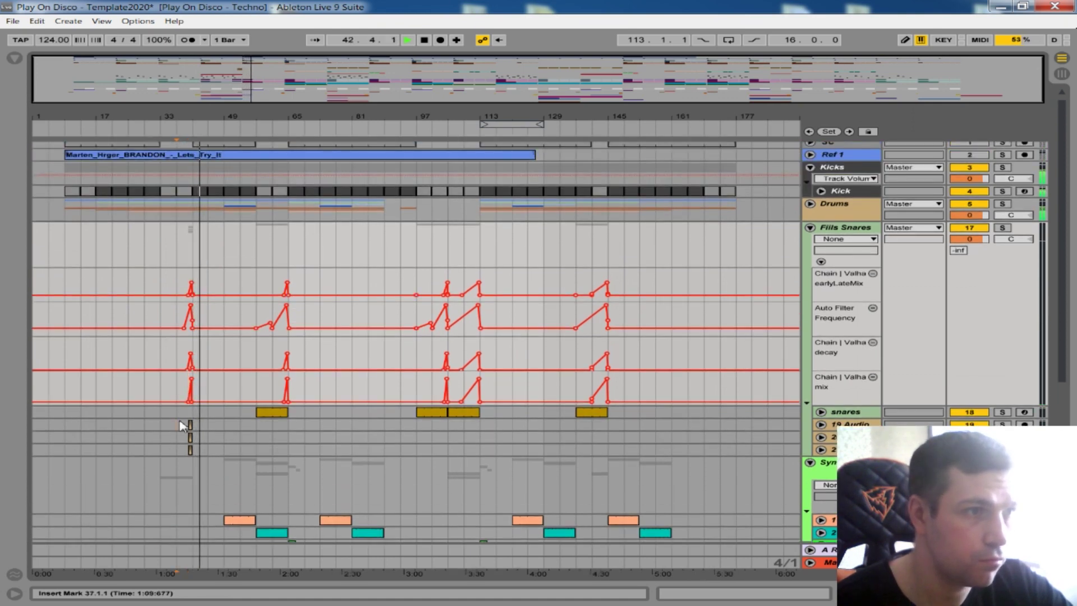
left_click_drag(194, 450, 194, 451)
left_click(598, 426)
key("ctrl+v")
left_click(597, 382)
key("space")
key("space")
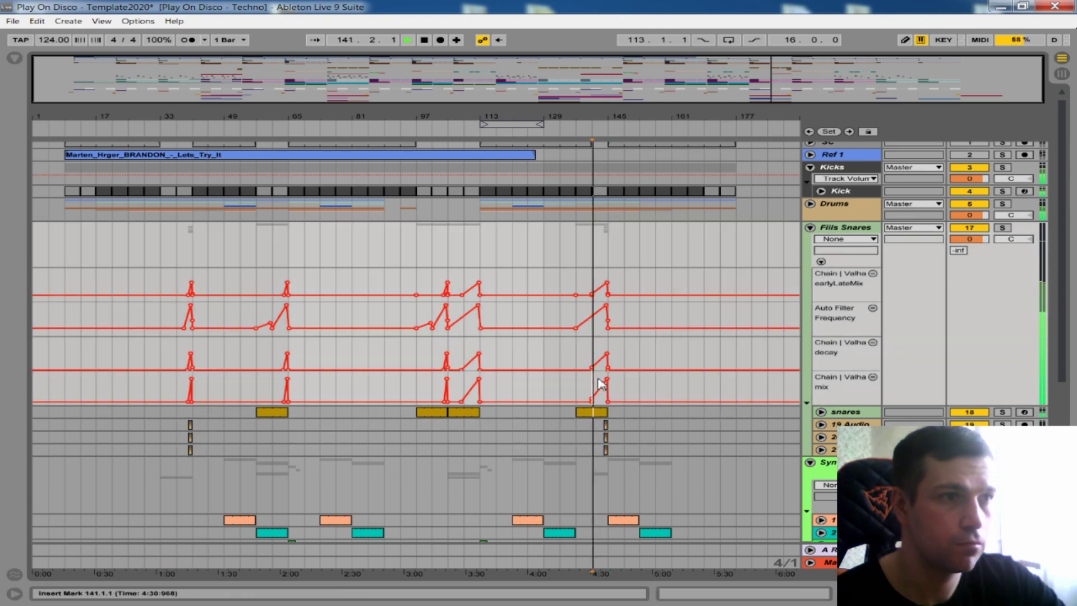
left_click_drag(615, 117, 581, 279)
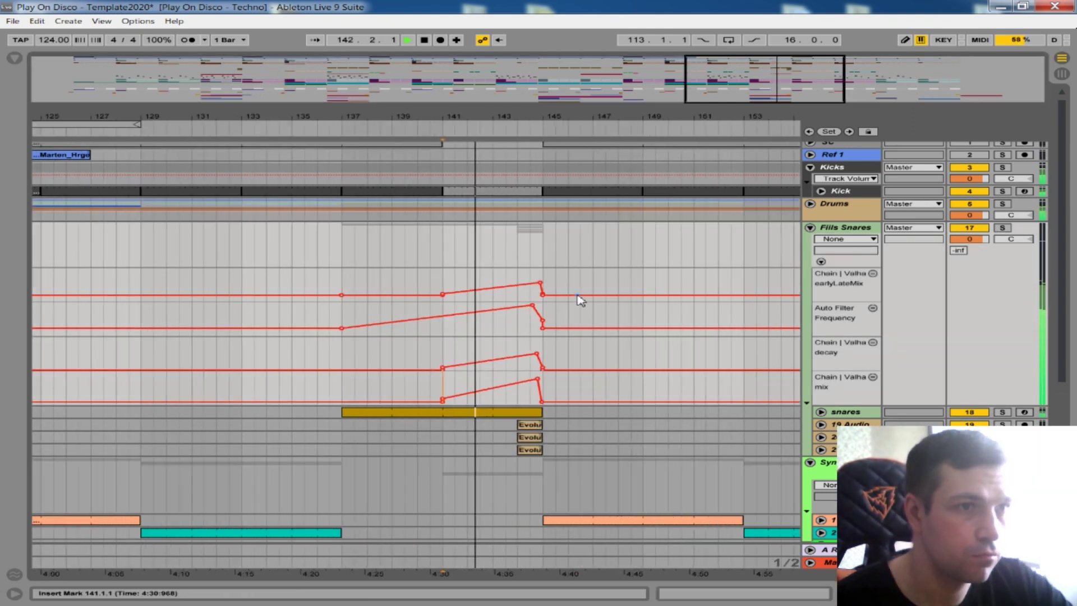
Step: Try shortening the last snares clip to end at 144.1.1, and restore its end to 145.1.1
left_click_drag(542, 413, 517, 414)
left_click(538, 418)
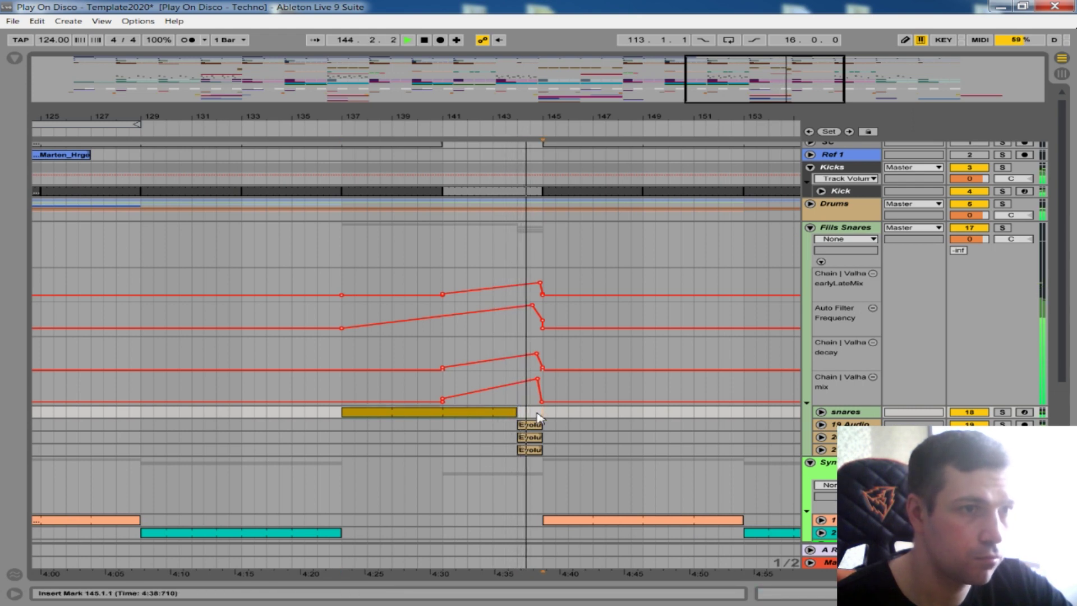
left_click_drag(524, 119, 616, 4)
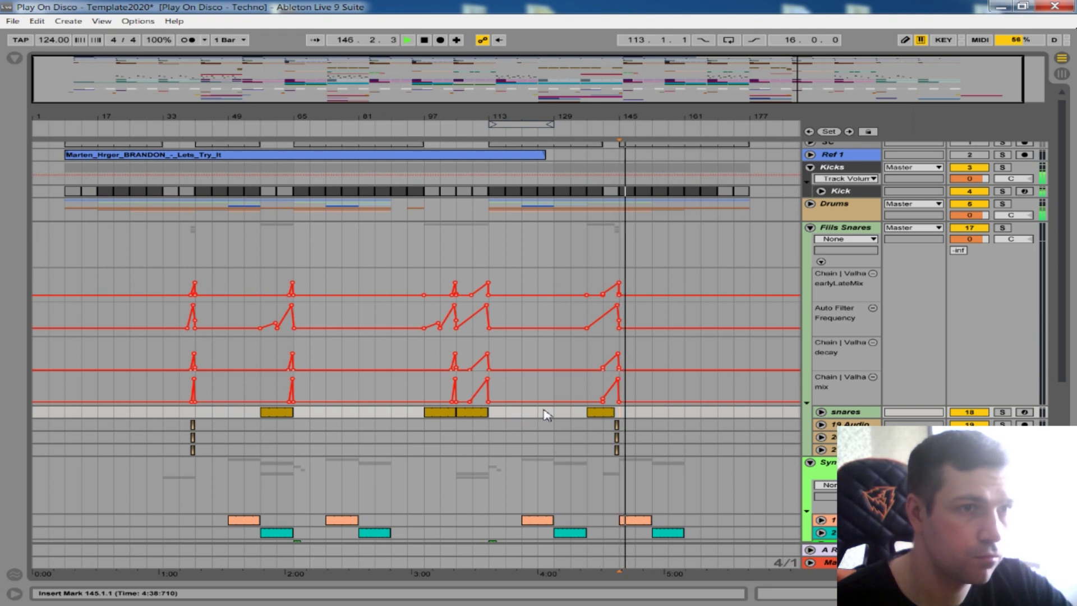
left_click_drag(615, 414, 618, 414)
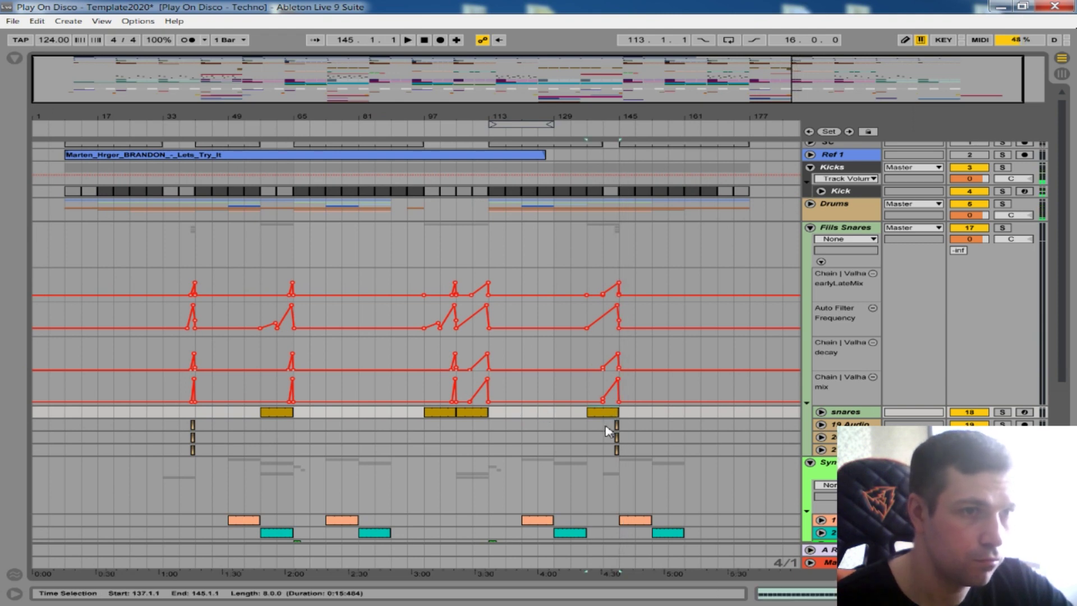
Step: Replay the transition from 141.1.1 to check the bar 144 fill against the full-length snares clip
left_click_drag(621, 450, 620, 449)
left_click(605, 425)
key("space")
left_click_drag(638, 116, 639, 225)
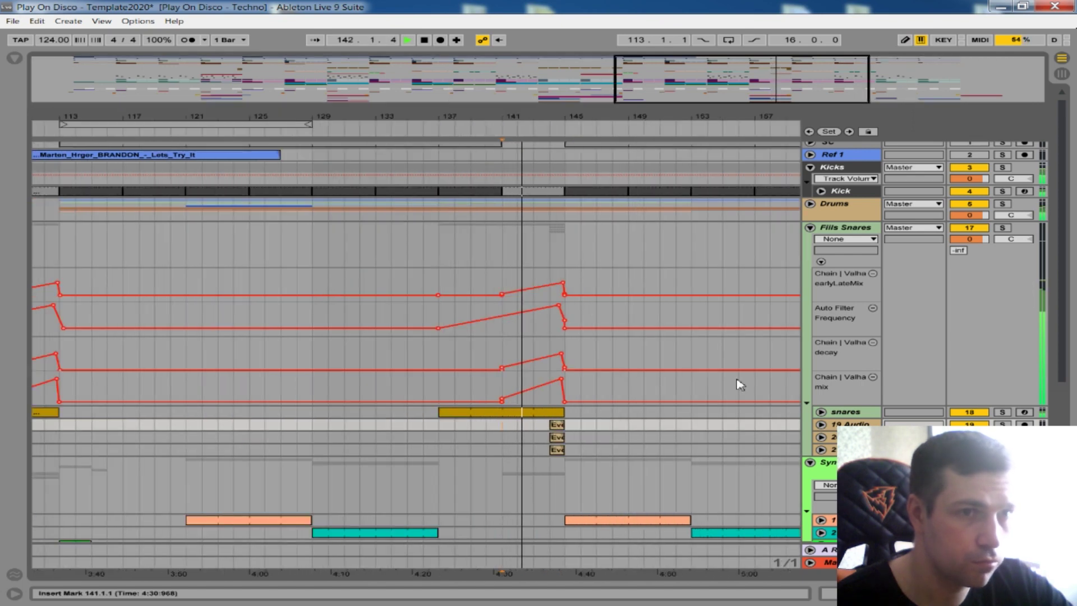
Step: Move the three fill clips from bar 144 to bar 160 on their audio tracks
left_click(821, 425)
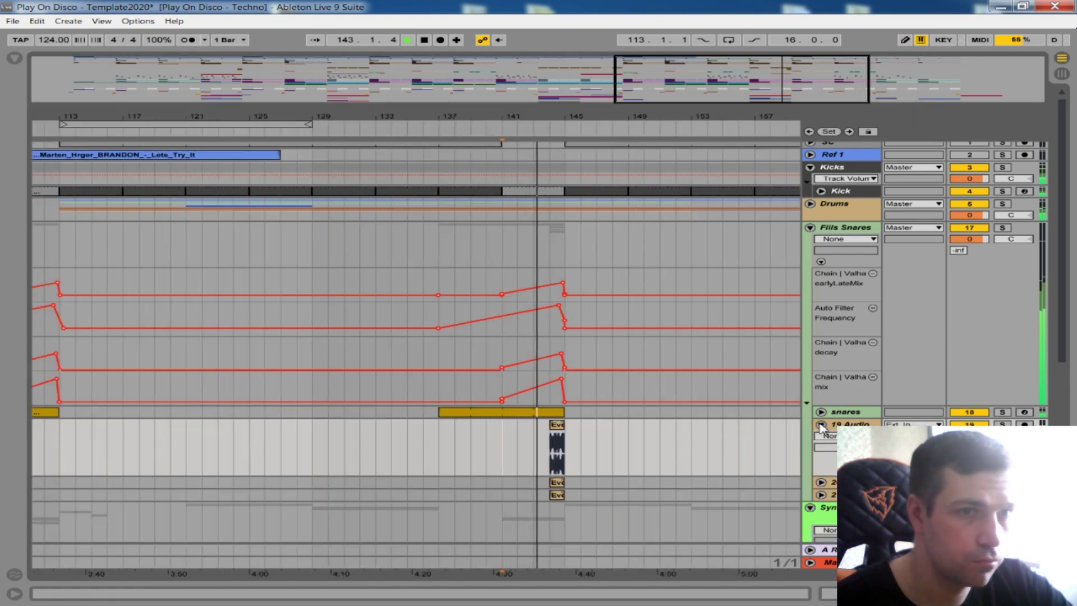
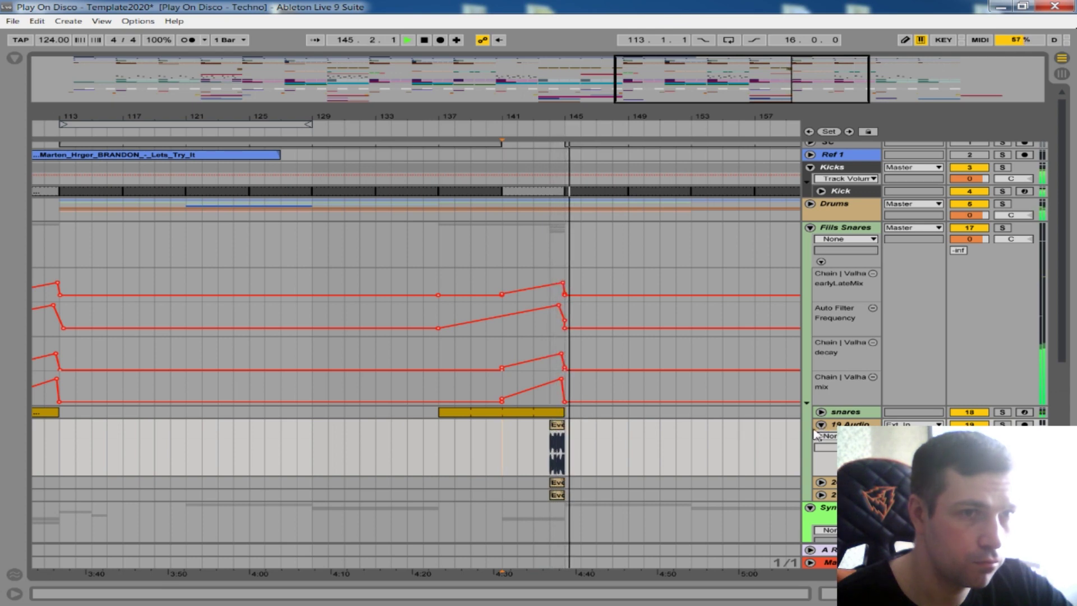
left_click(817, 423)
left_click_drag(589, 117, 589, 66)
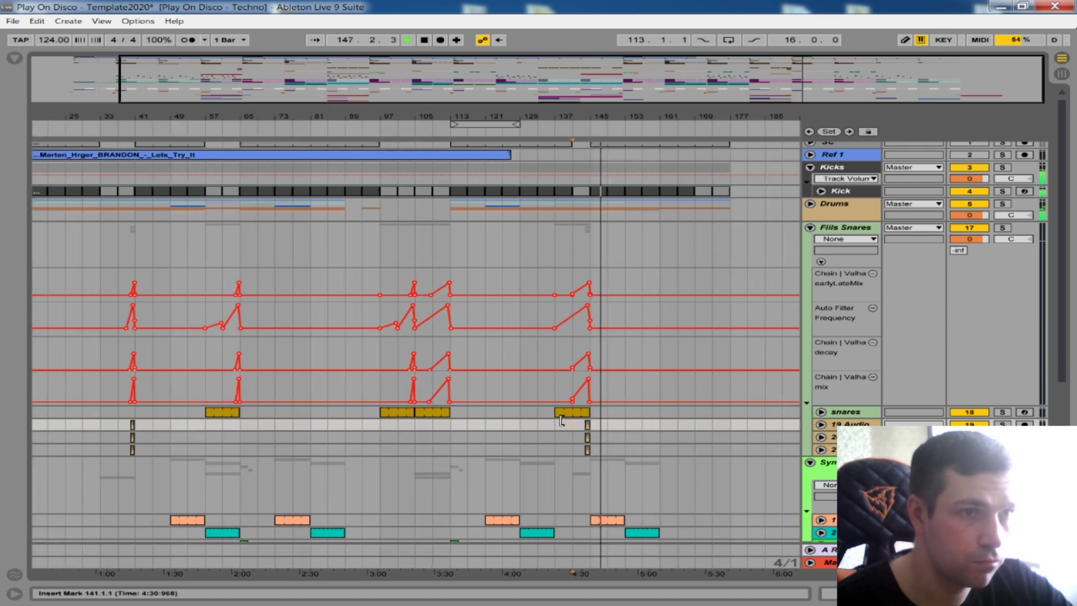
left_click_drag(582, 429, 575, 428)
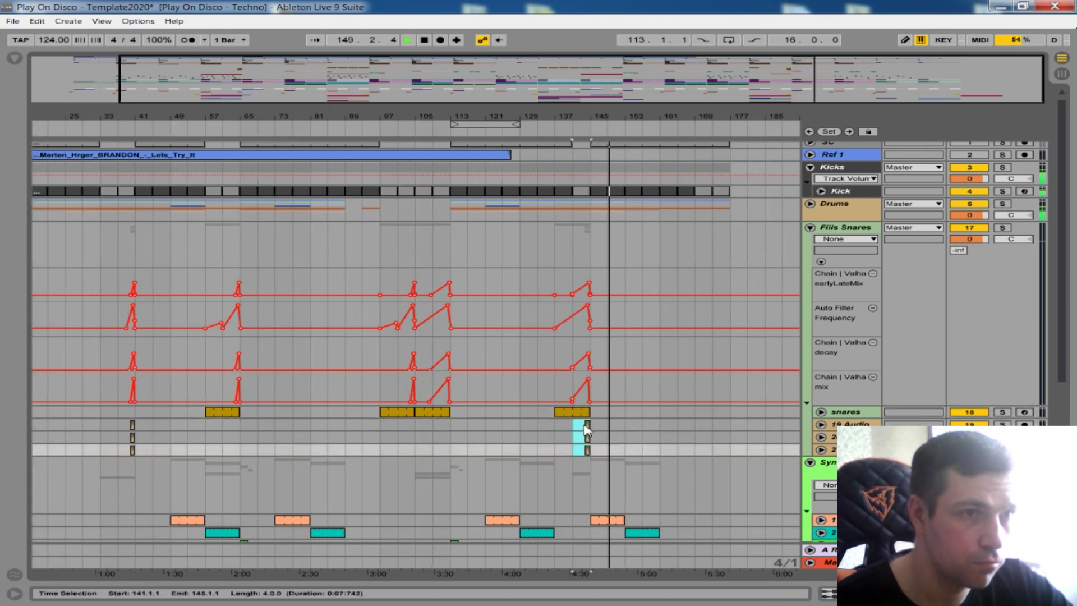
left_click_drag(589, 431, 659, 431)
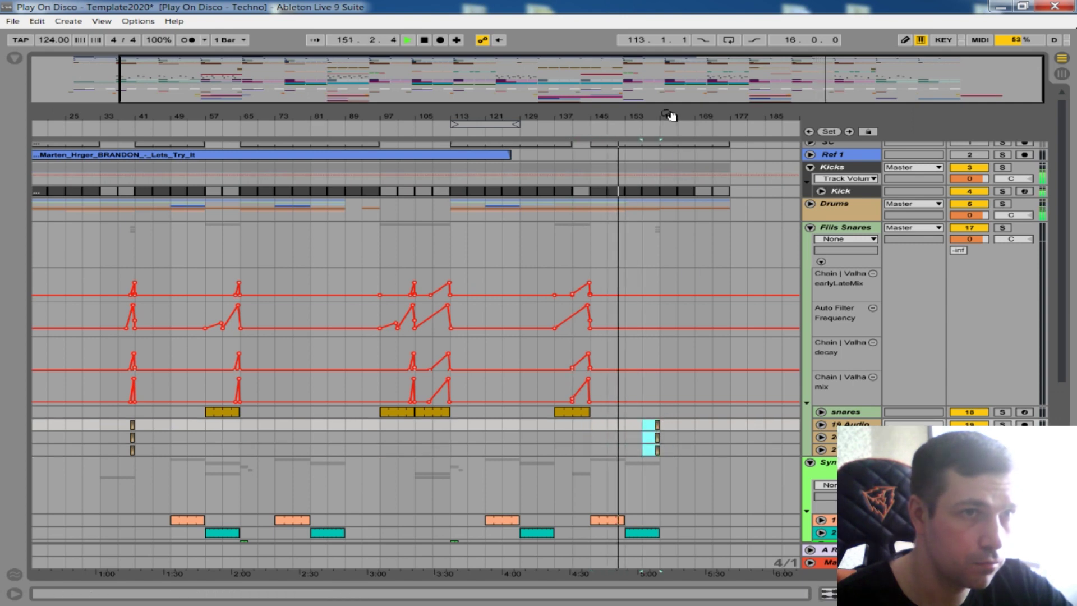
Step: Draw short on-sections in the Kick track's Device On automation, one beat long before bar 21 and two beats long before bar 25
left_click_drag(669, 113, 649, 193)
left_click(821, 191)
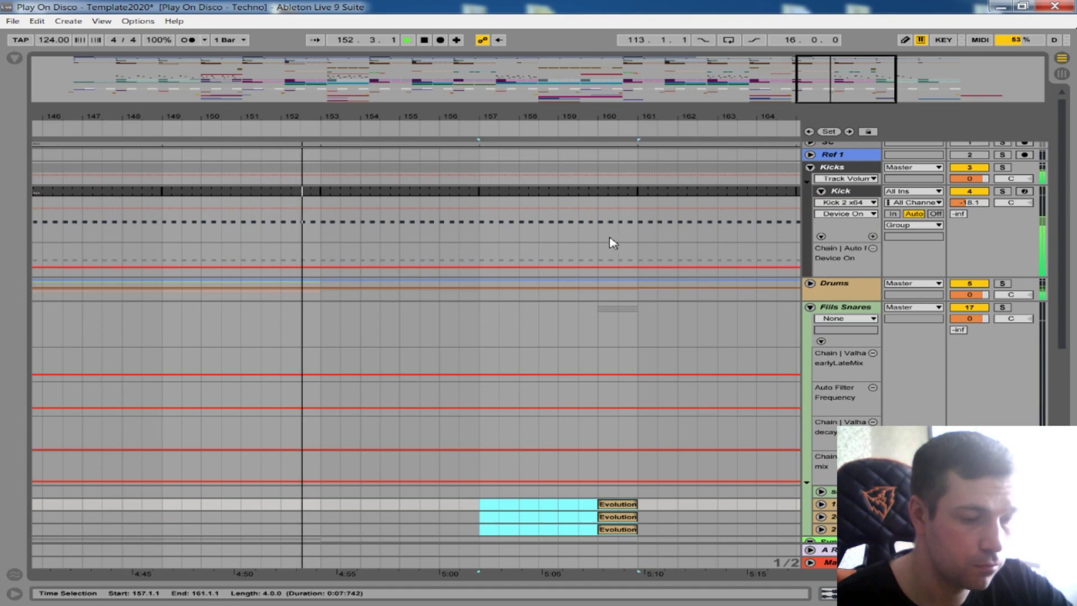
key("b")
left_click_drag(608, 246, 629, 240)
left_click_drag(606, 116, 604, 34)
mouse_move(106, 115)
left_mouse_down()
mouse_move(273, 125)
mouse_move(305, 56)
mouse_move(303, 152)
mouse_move(313, 114)
mouse_move(333, 185)
mouse_move(335, 251)
left_mouse_up()
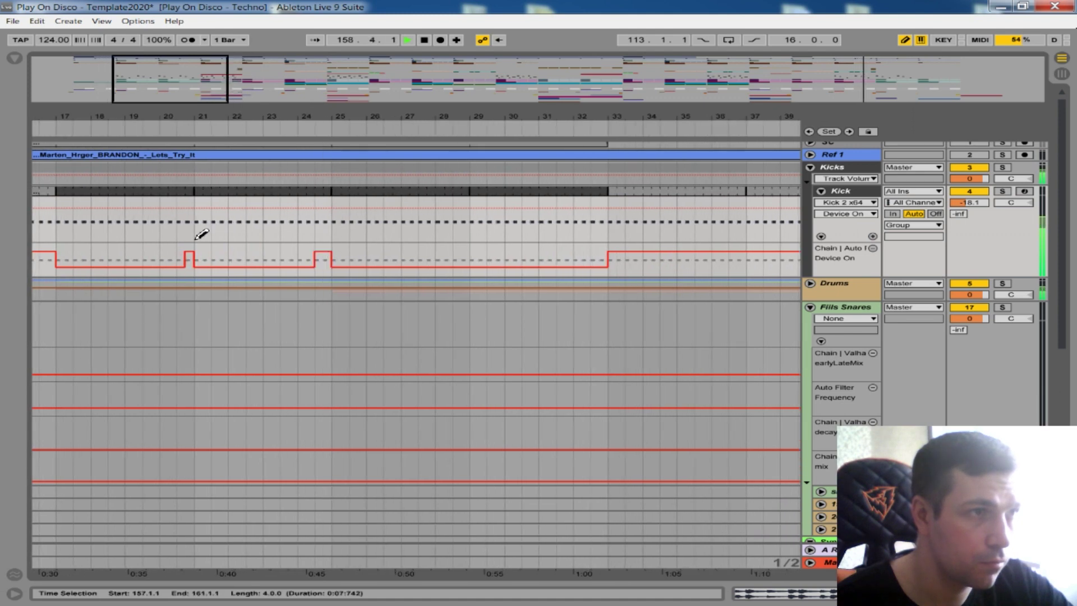
Step: Duplicate the Kick's Device On pattern from bars 17–25 to bar 25, and paste it at bars 41 and 49
left_click_drag(343, 117, 340, 62)
left_click_drag(214, 248, 296, 251)
key("ctrl+d")
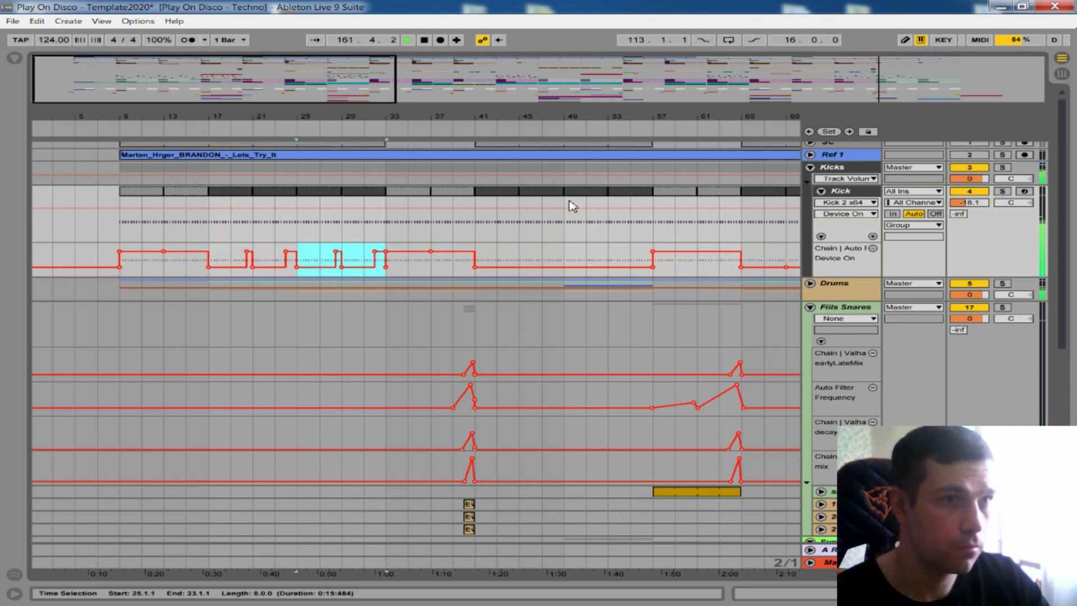
left_click(478, 247)
key("ctrl+v")
key("ctrl+d")
left_click_drag(653, 117, 481, 108)
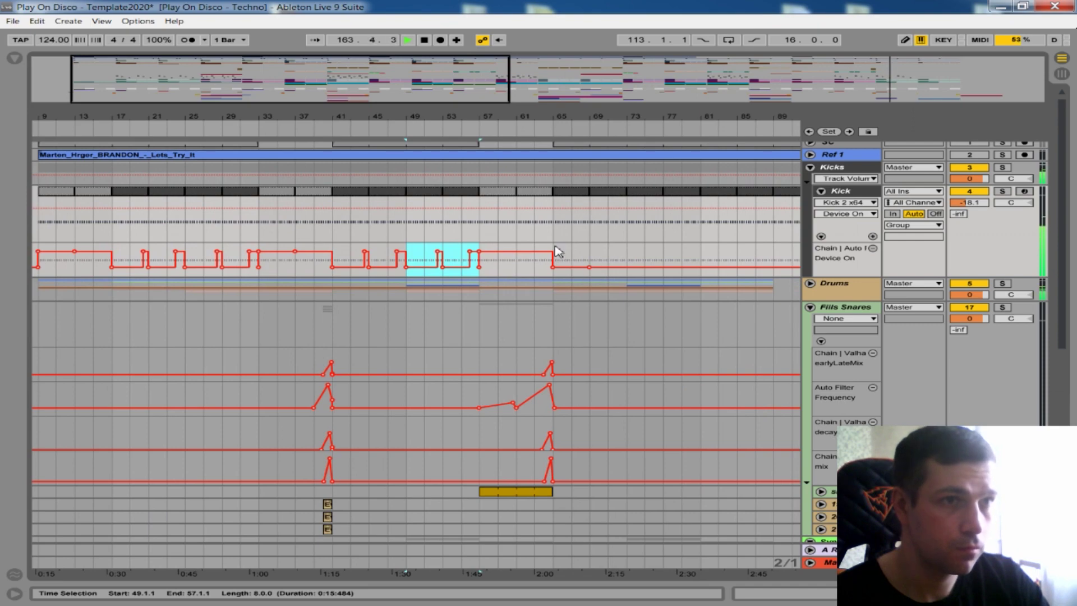
Step: Paste the Kick's Device On pattern at bar 65 and duplicate it up to bar 97
left_click(555, 251)
key("ctrl+v")
key("ctrl+d")
left_click_drag(641, 117, 381, 115)
key("ctrl+d")
key("ctrl+d")
Step: Paste the Kick's Device On pattern at bar 113 and duplicate it up to bar 137
left_click(448, 247)
key("ctrl+v")
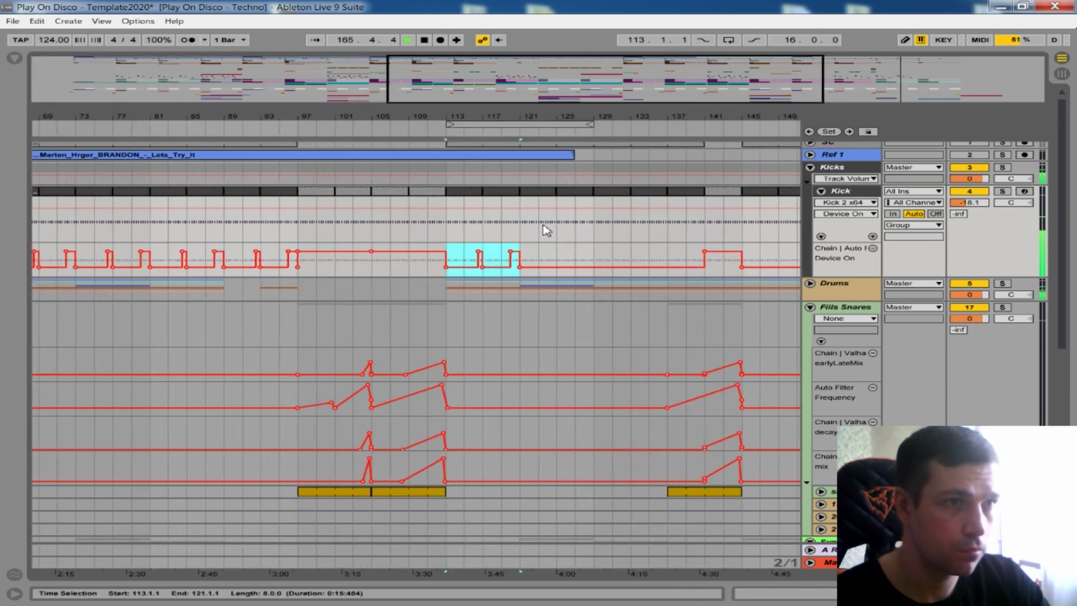
key("ctrl+d")
key("ctrl+d")
Step: Paste the Kick's Device On pattern at bar 145, duplicate it up to bar 169, and fold the Kick track
left_click_drag(712, 119, 432, 122)
left_click(466, 253)
key("ctrl+v")
key("ctrl+d")
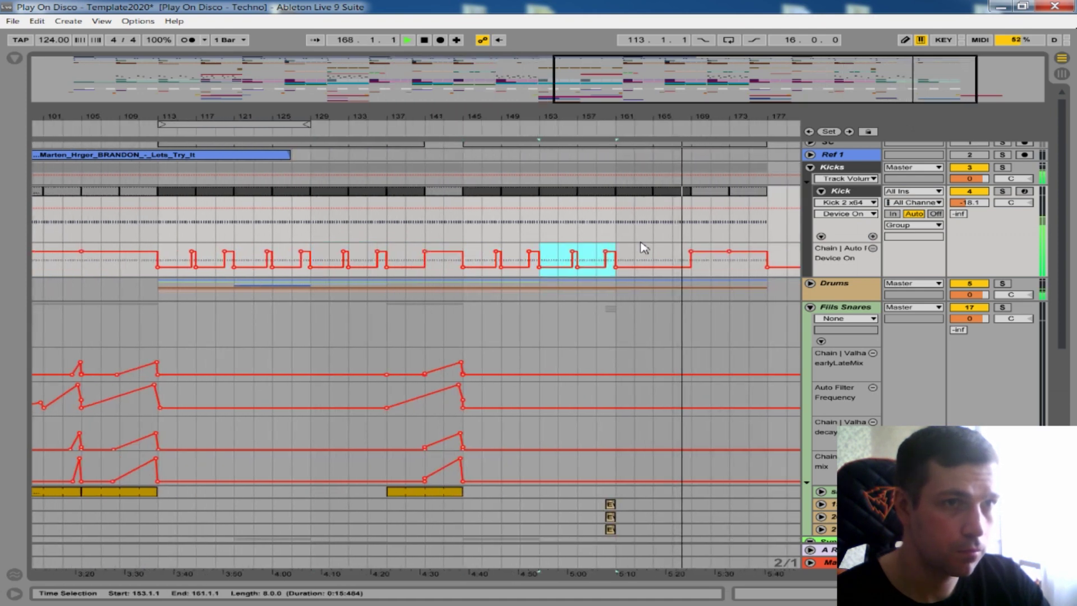
key("ctrl+d")
left_click(824, 192)
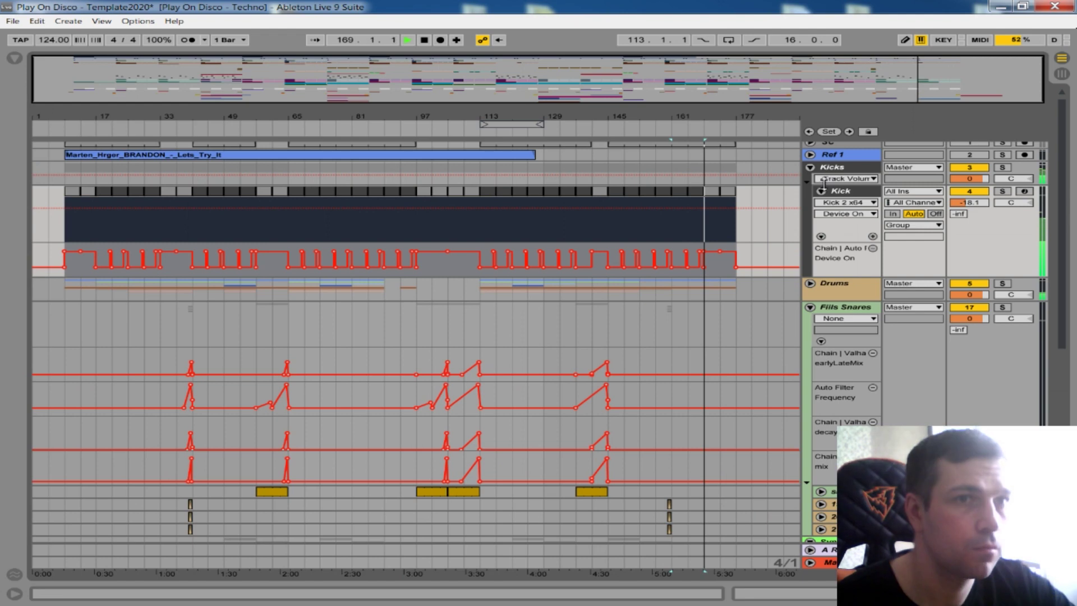
left_click(822, 192)
Step: Play the bar 40 fill from 37.1.1 and the bar 160 fill from 157.1.1
left_click(177, 215)
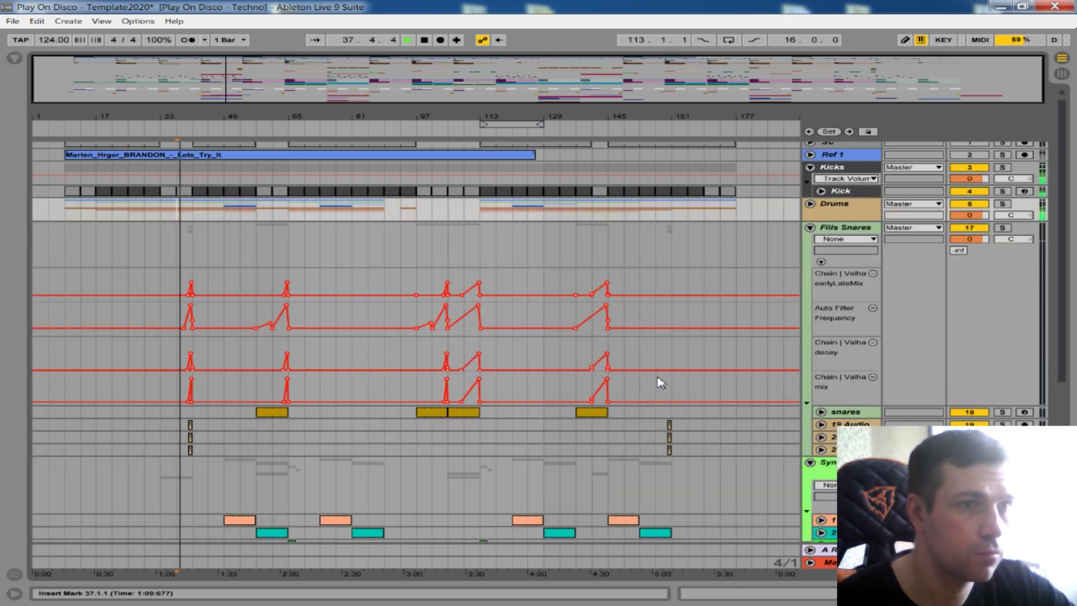
left_click_drag(656, 425, 670, 452)
left_click(660, 321)
key("space")
key("space")
left_click_drag(689, 117, 690, 186)
Step: Unfold the Drums group and trim the Claps and Snare clips before the bar 160 fill to end at 160.1.1
left_click(822, 191)
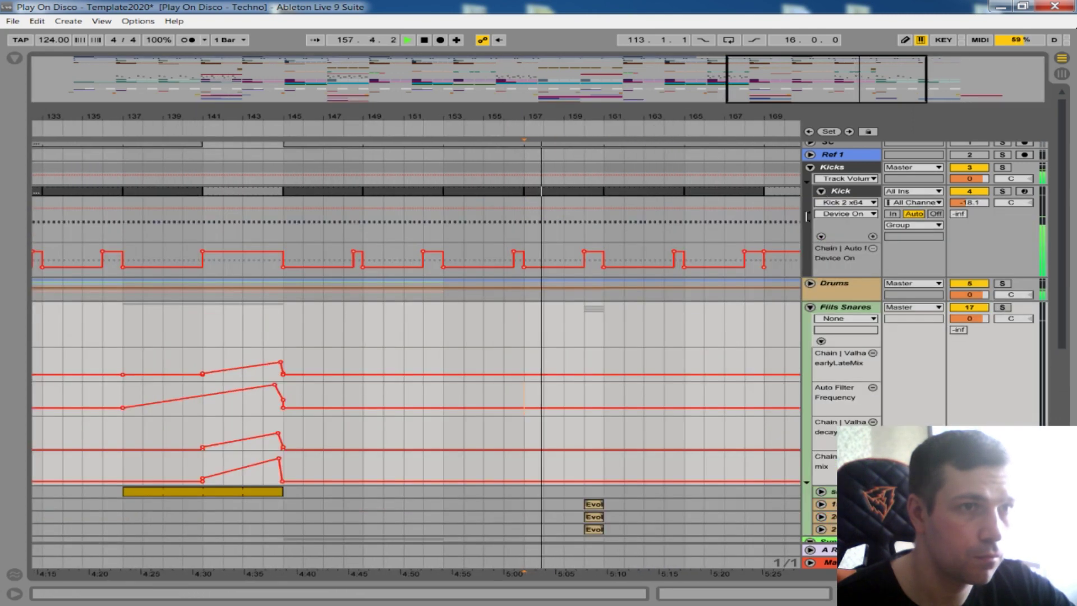
left_click(810, 284)
mouse_move(602, 440)
left_mouse_down()
mouse_move(587, 440)
mouse_move(589, 425)
left_mouse_up()
scroll(643, 403, "down", 1)
key("space")
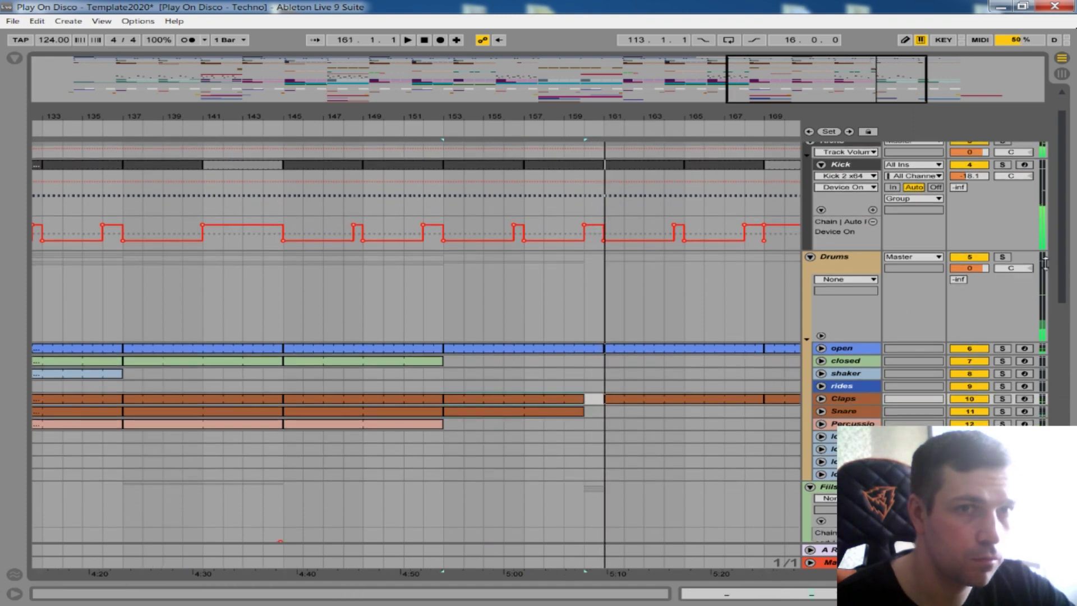
scroll(589, 337, "down", 5)
Step: Copy the Fills Snares automation of all four lanes from bars 37–41 to bar 157
left_click_drag(617, 122, 617, 61)
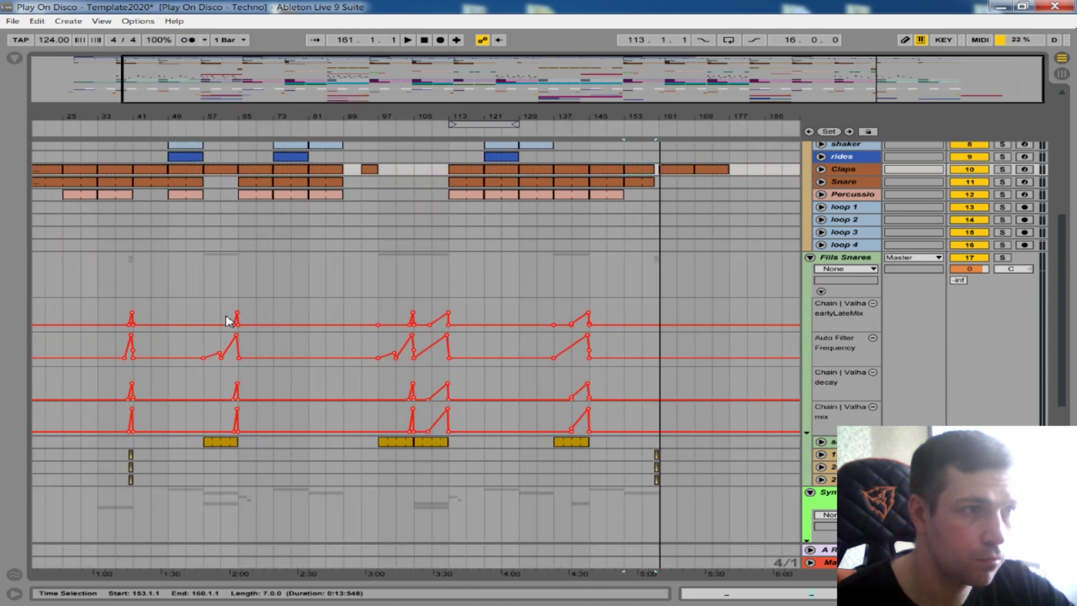
left_click_drag(227, 321, 240, 411)
left_click_drag(116, 323, 133, 413)
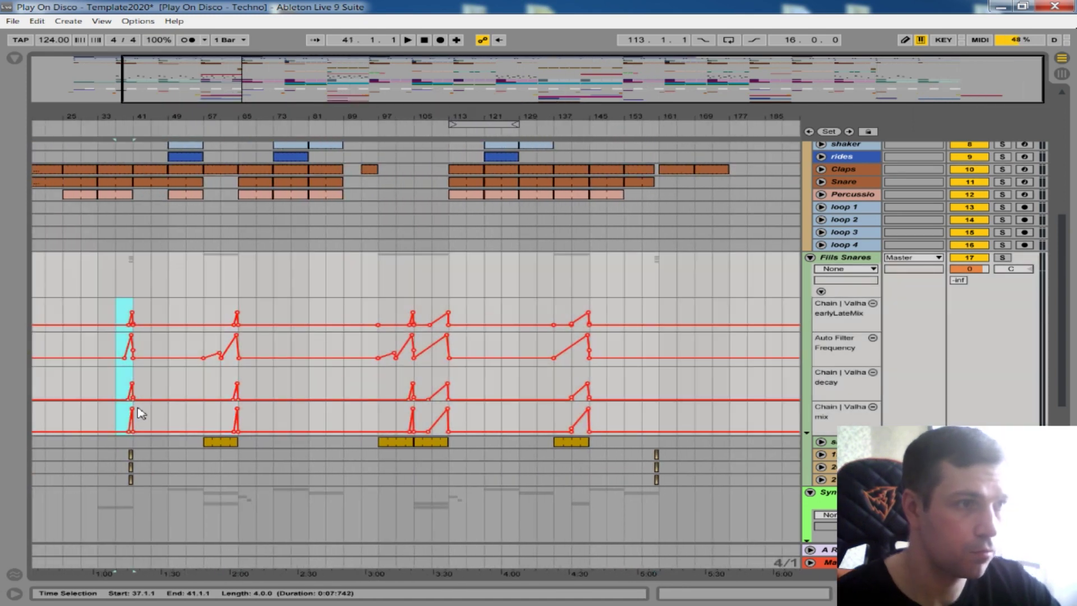
left_click(648, 311)
key("ctrl+v")
Step: Play the automated bar 160 fill from 157.1.1 and again from 160.1.1
left_click(647, 306)
key("space")
left_click_drag(676, 114, 676, 175)
scroll(556, 250, "up", 2)
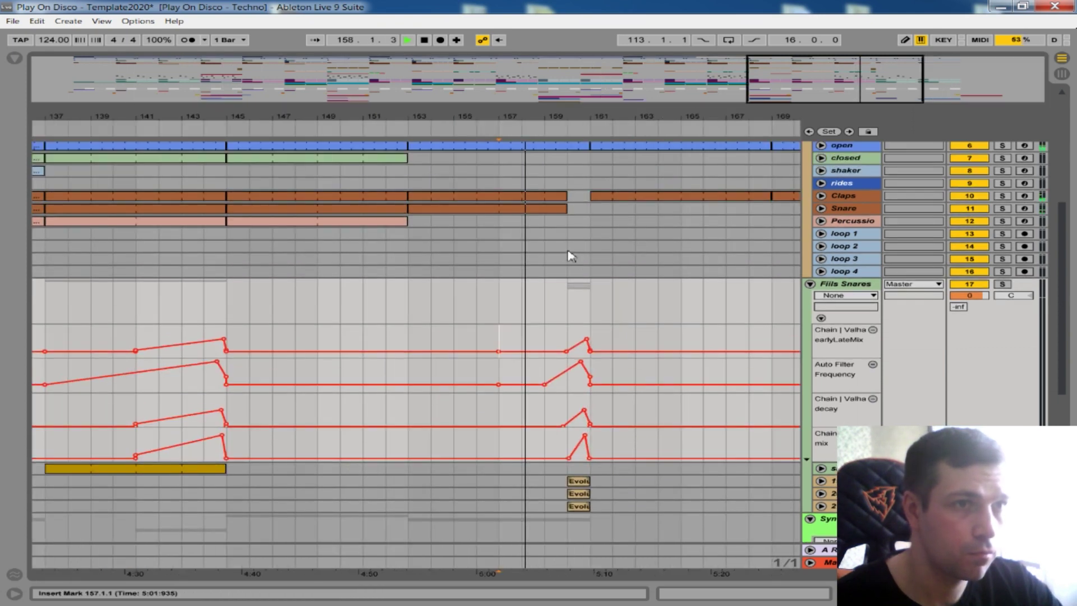
left_click(571, 247)
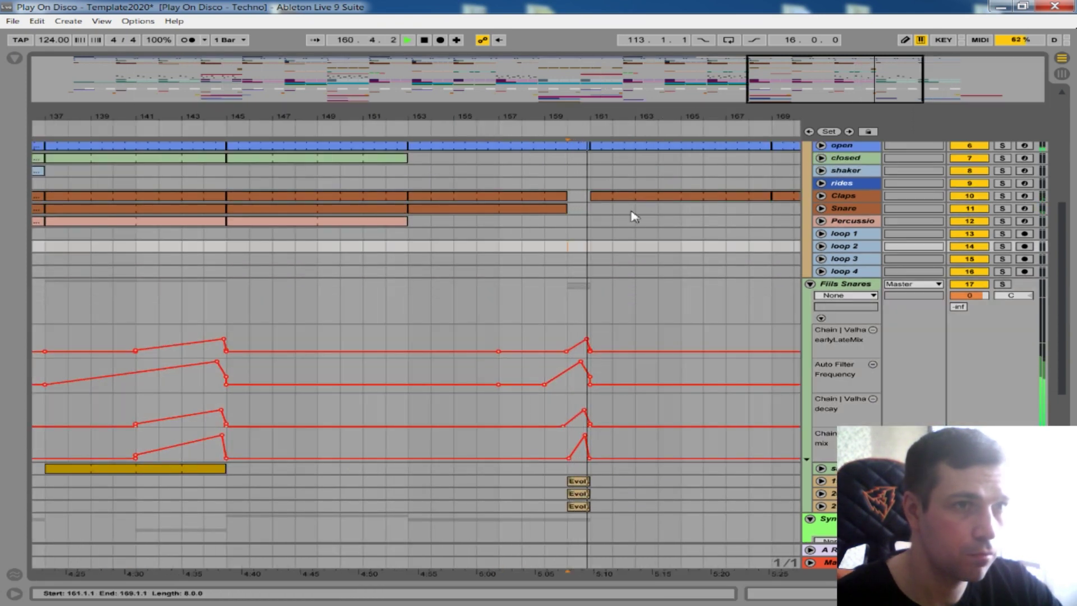
left_click_drag(620, 120, 522, 98)
scroll(606, 171, "down", 1)
scroll(606, 169, "up", 5)
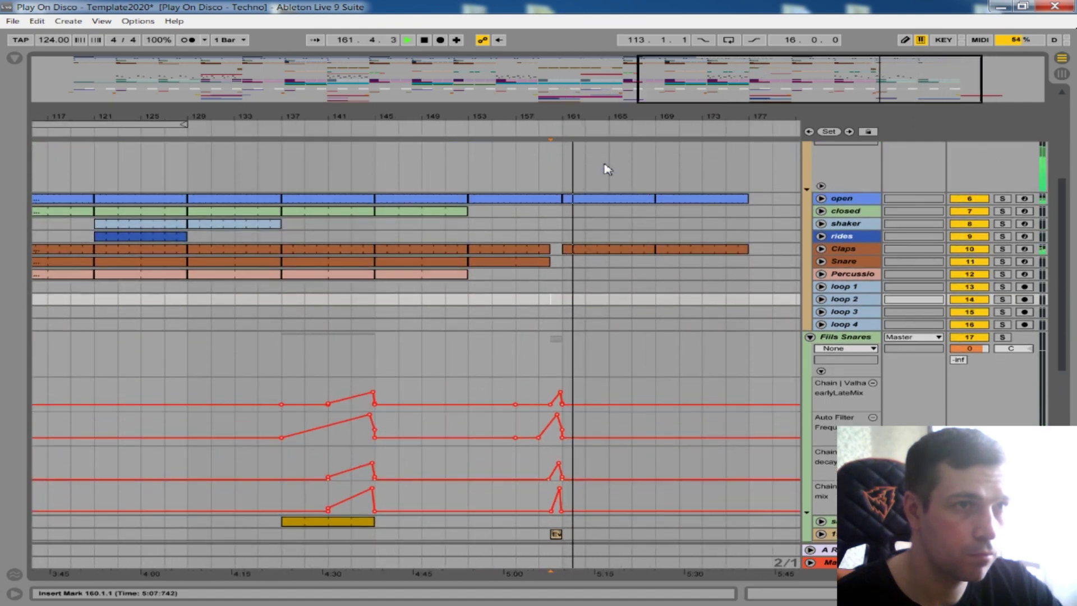
left_click_drag(386, 122, 449, 149)
Step: Replay from bar 158 and trim the open clip before the fill to end at 160.1.1
left_click(502, 163)
key("space")
key("space")
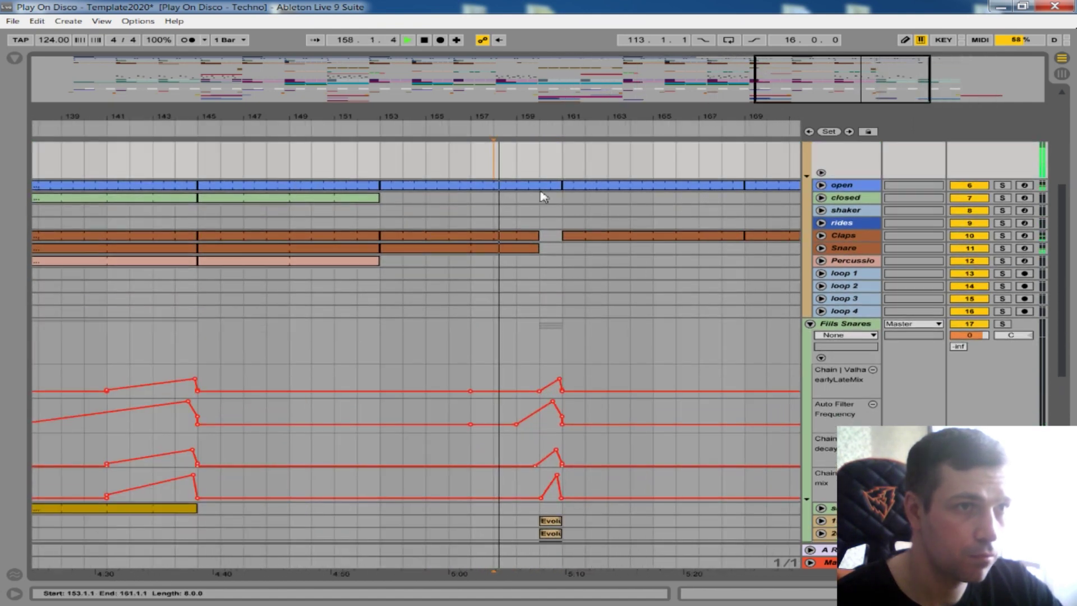
scroll(547, 227, "up", 8)
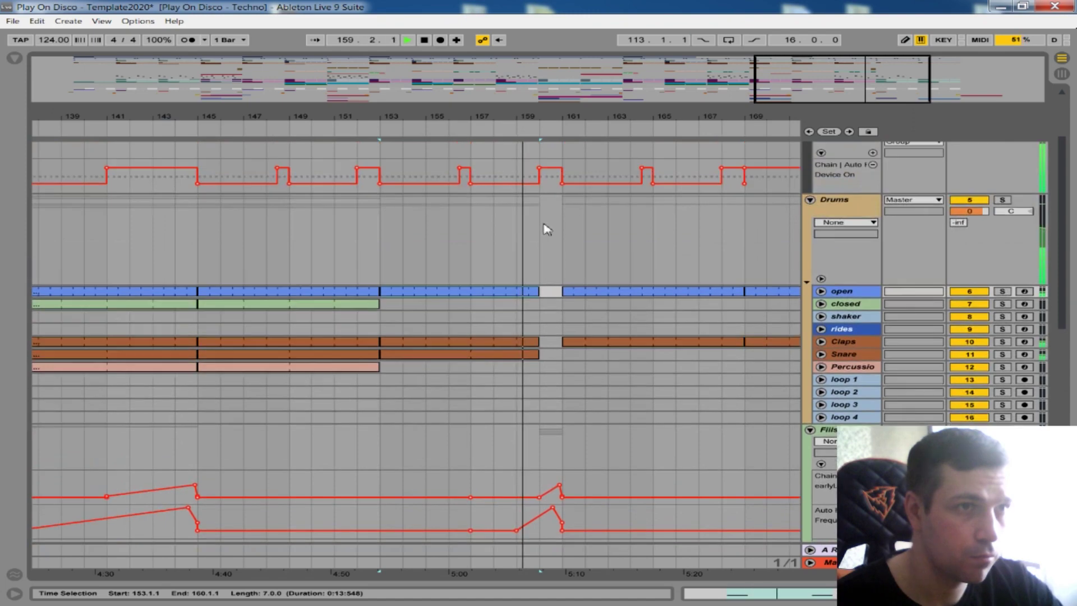
left_click_drag(557, 113, 667, 106)
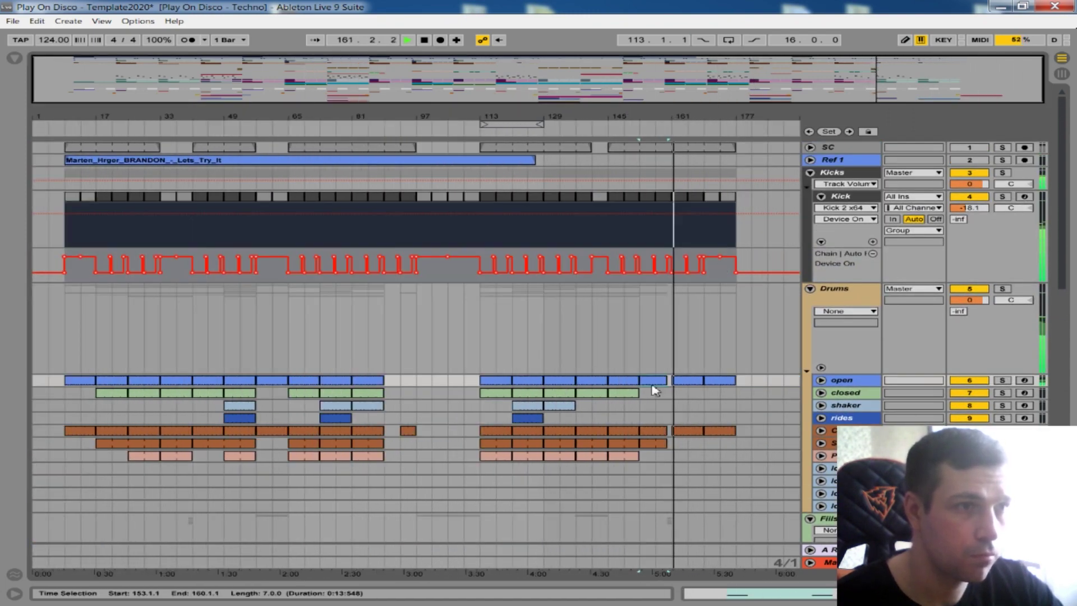
Step: Play from 37.1.1 and review the drum clips and the Fills Snares automation across the whole arrangement
scroll(654, 389, "down", 3)
scroll(706, 394, "down", 10)
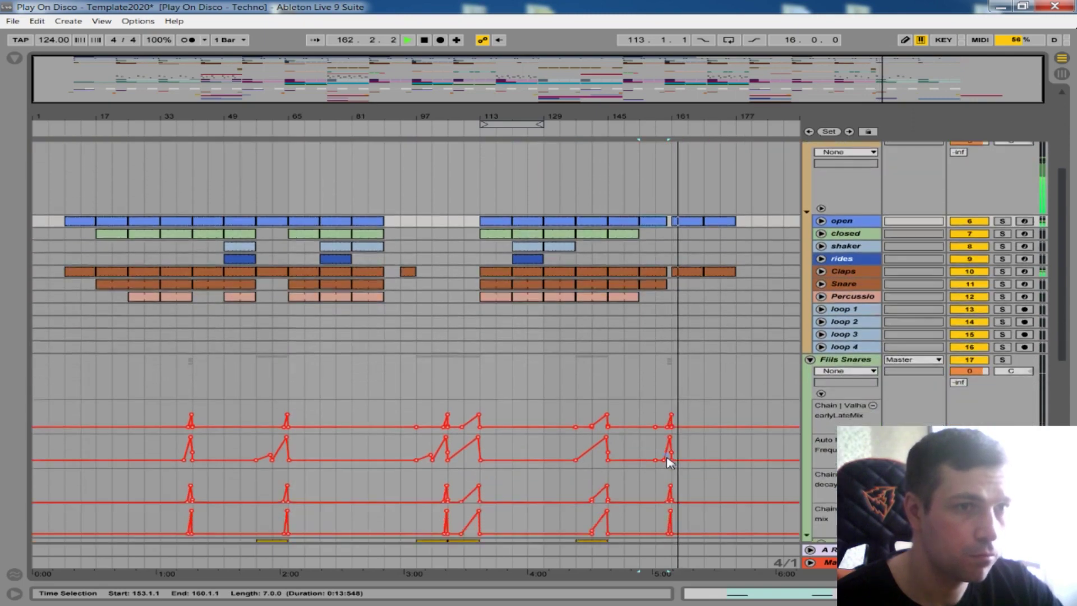
scroll(488, 342, "down", 2)
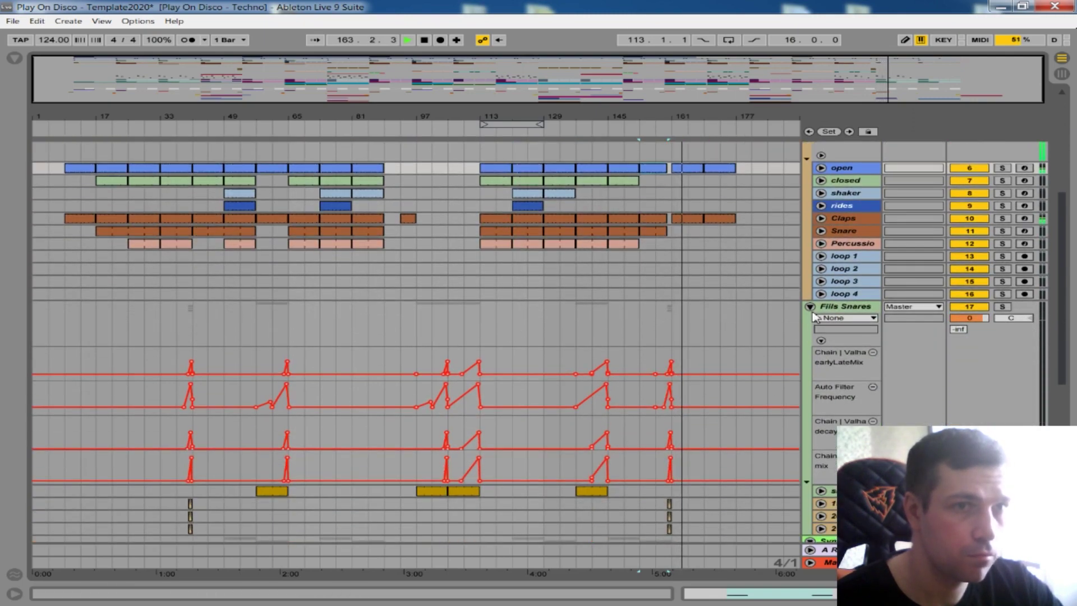
left_click(810, 307)
left_click(810, 307)
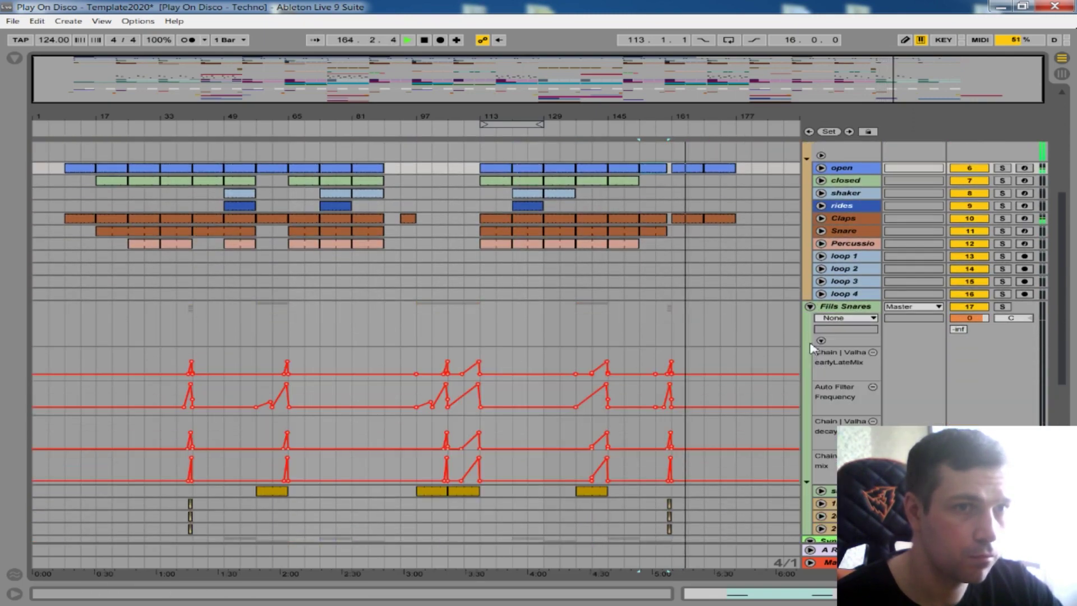
left_click(821, 341)
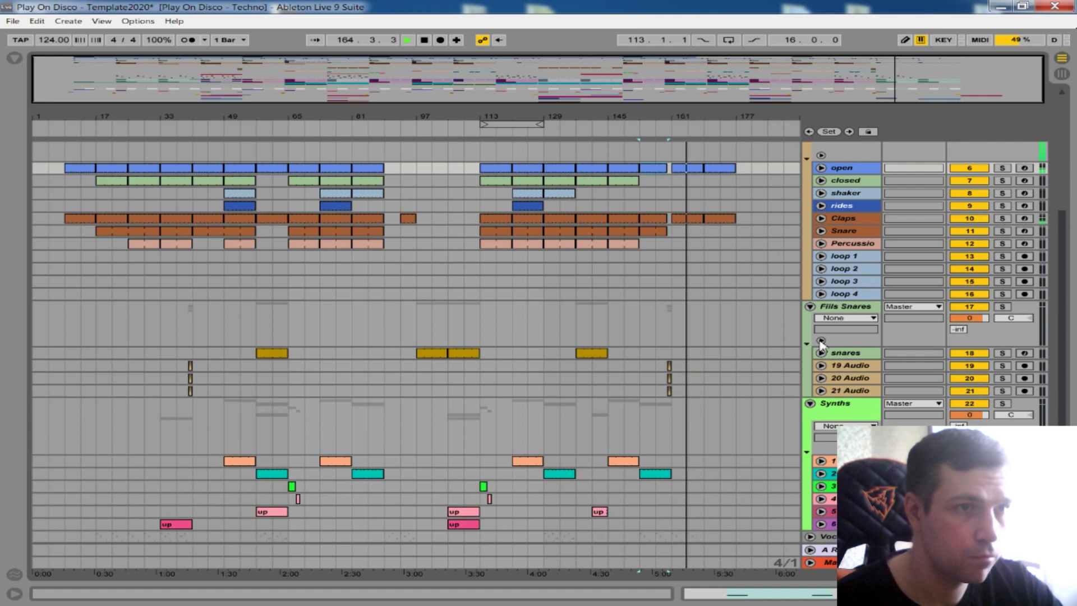
left_click(178, 293)
scroll(191, 275, "up", 10)
scroll(203, 261, "down", 1)
scroll(419, 340, "down", 2)
scroll(281, 272, "up", 4)
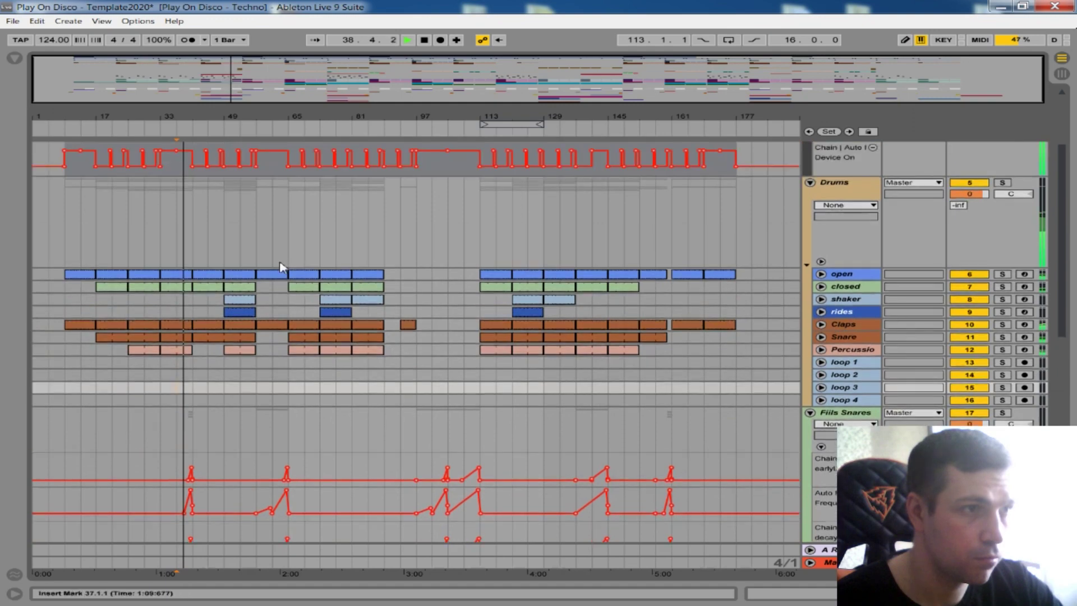
scroll(421, 292, "down", 6)
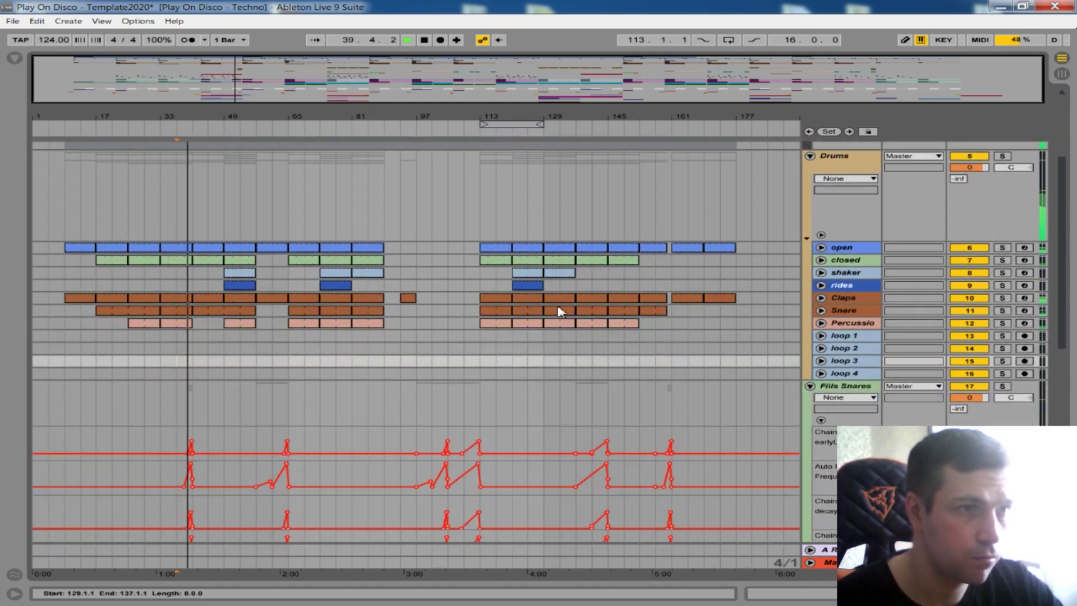
scroll(559, 307, "down", 2)
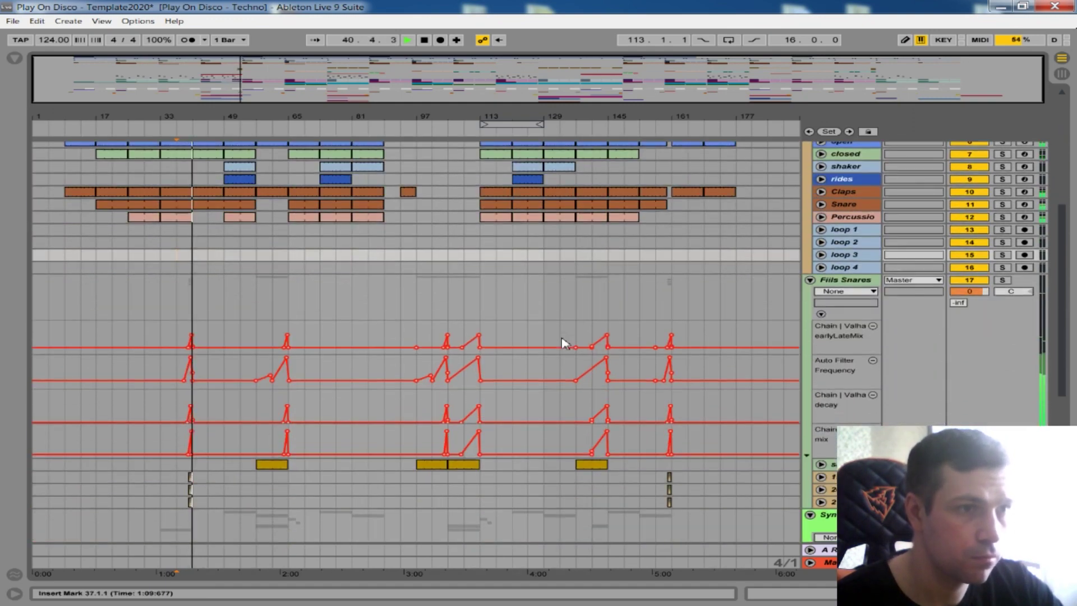
scroll(563, 340, "up", 1)
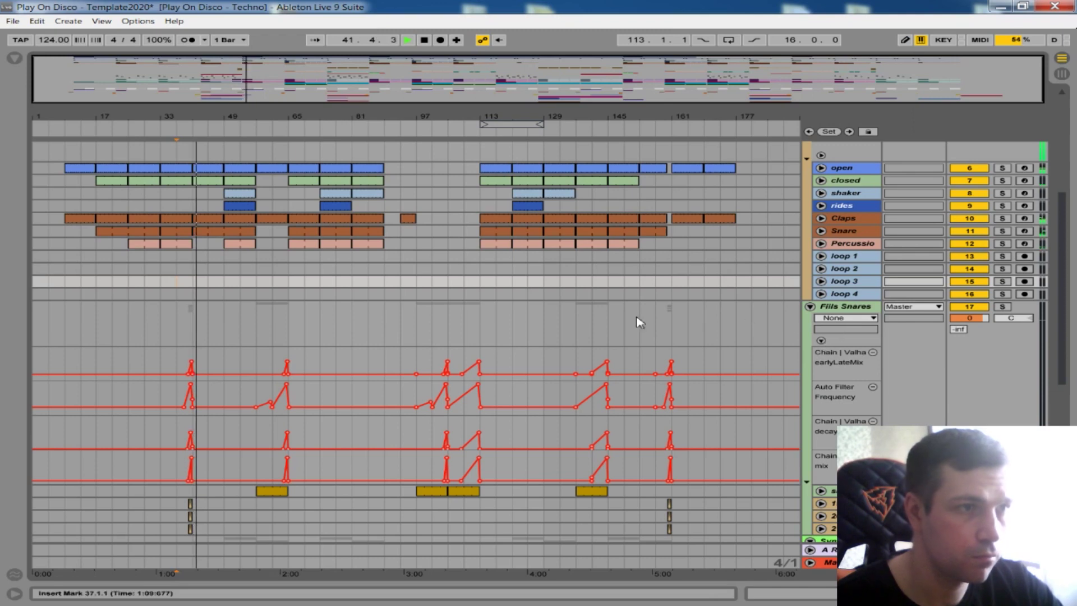
Step: Hide the Fills Snares automation lanes and fold the Fills Snares and Kicks groups
left_click(821, 340)
left_click(810, 306)
scroll(362, 287, "up", 2)
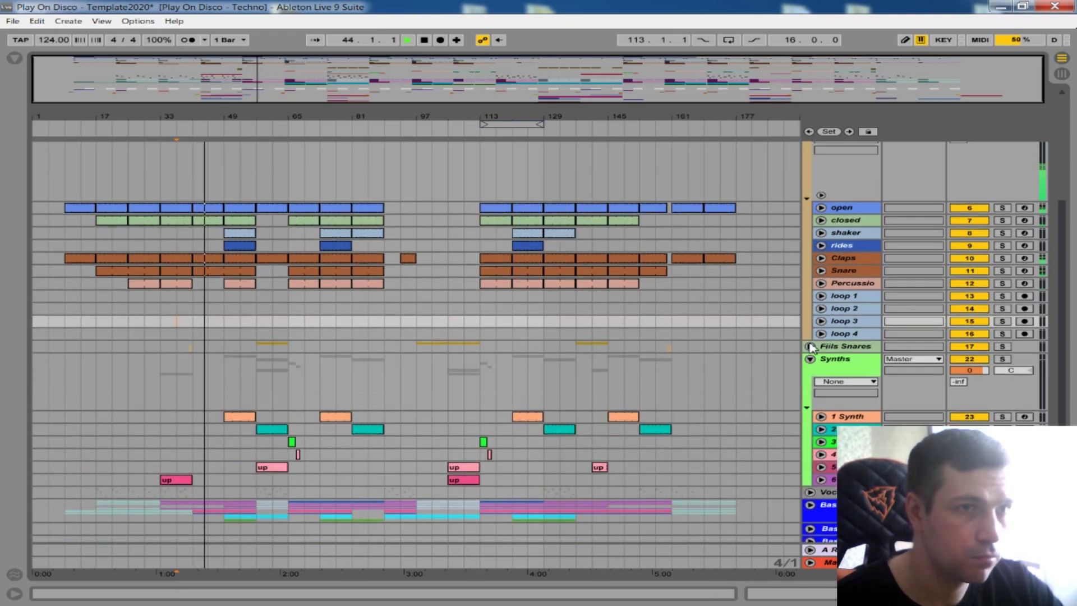
scroll(811, 346, "up", 5)
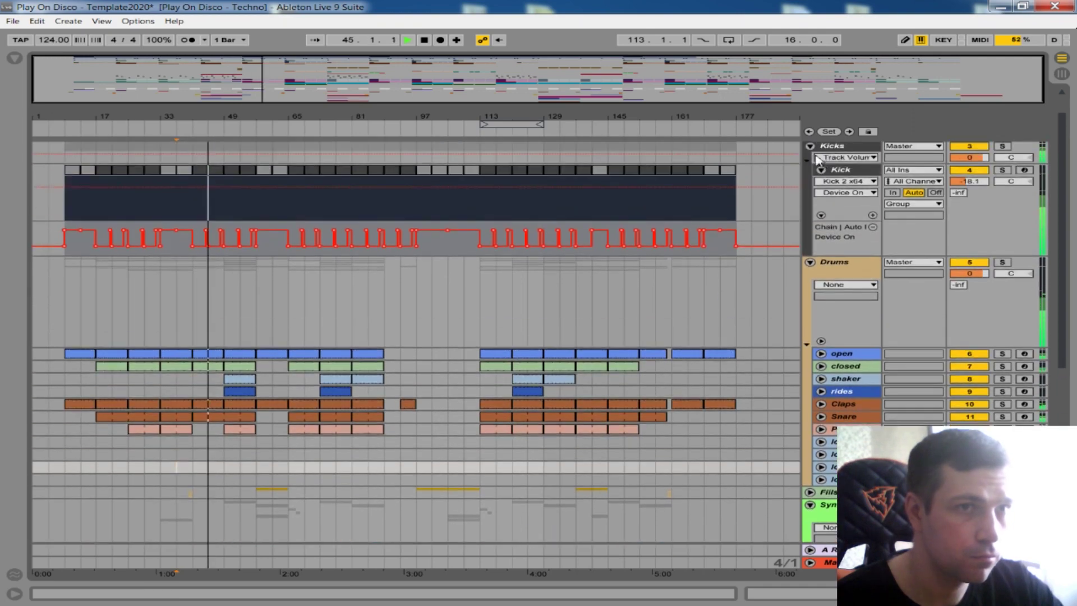
left_click(810, 146)
left_click_drag(322, 115, 370, 127)
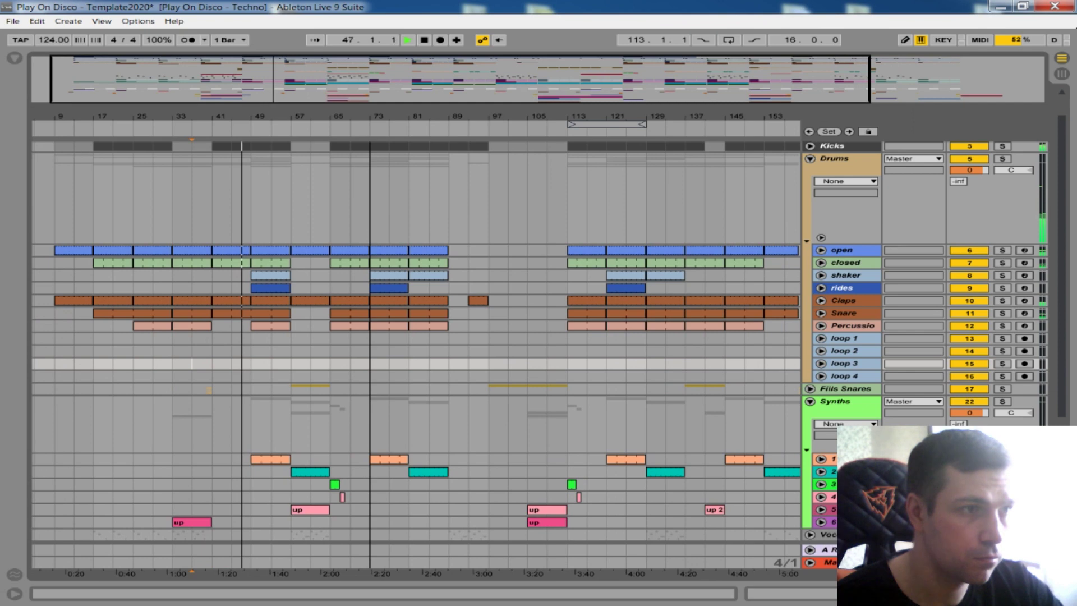
mouse_move(359, 117)
left_mouse_down()
mouse_move(284, 115)
mouse_move(374, 115)
mouse_move(361, 127)
left_mouse_up()
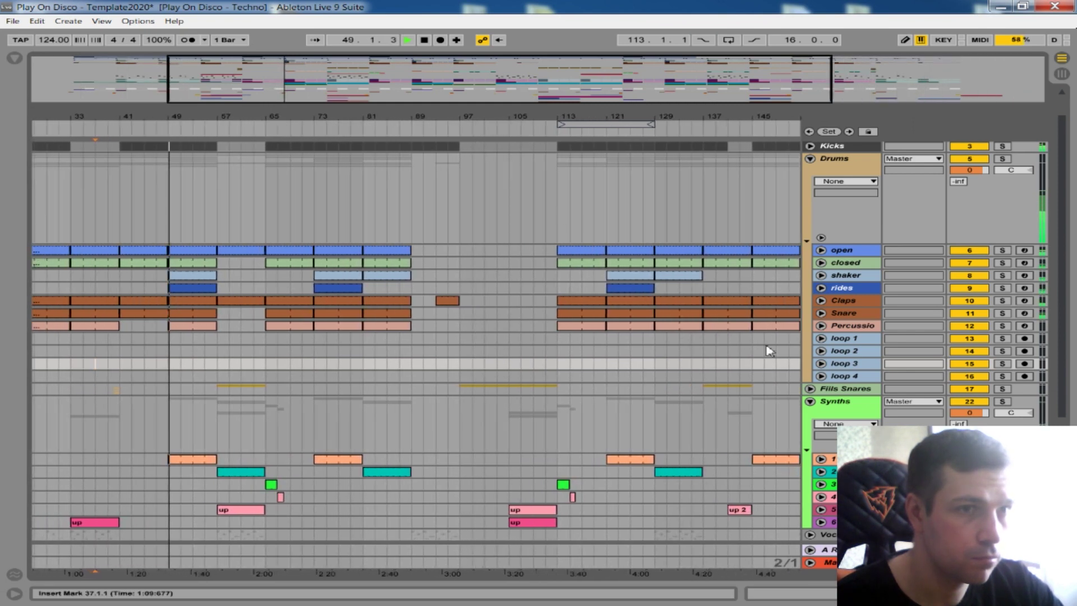
Step: Unfold the Fills Snares group, copy its three-track fill from 39.1.1–41.1.1 to 87.1.1 and play it
left_click(810, 389)
left_click(110, 455)
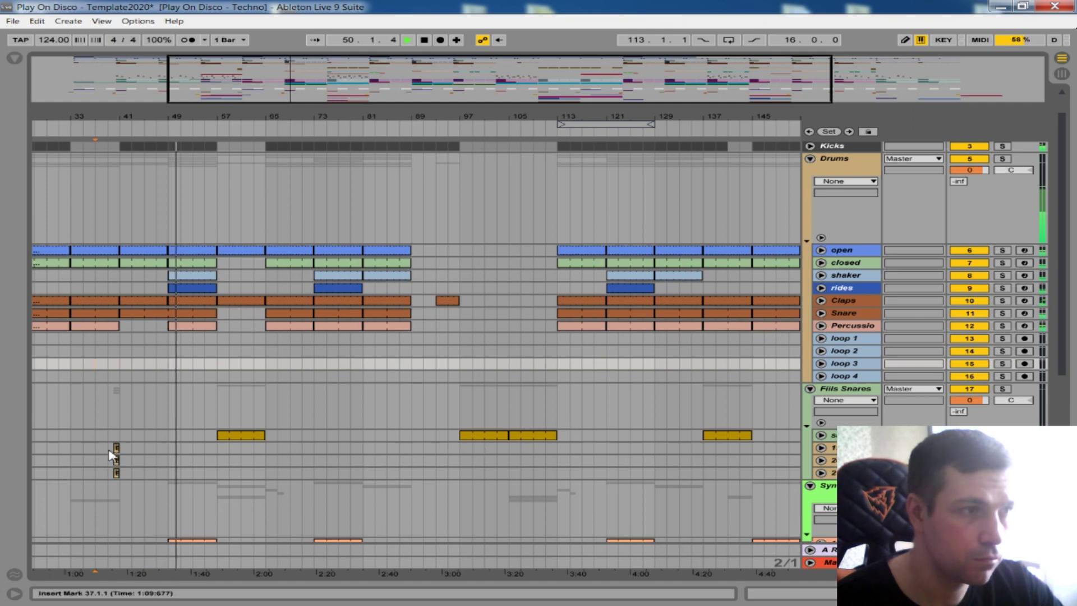
left_click(118, 474)
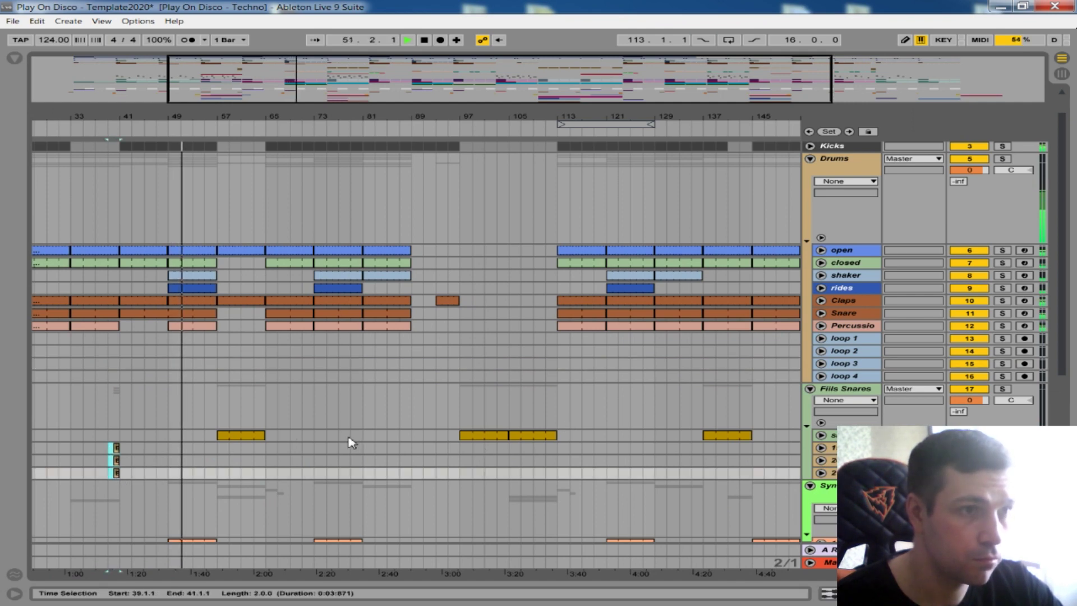
left_click(400, 424)
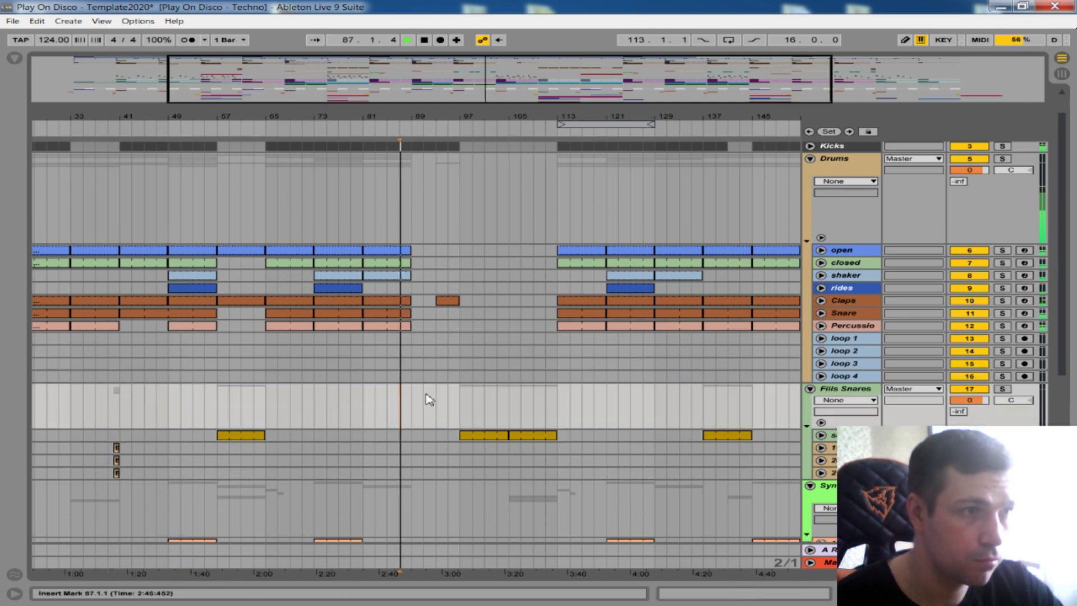
left_click(405, 436)
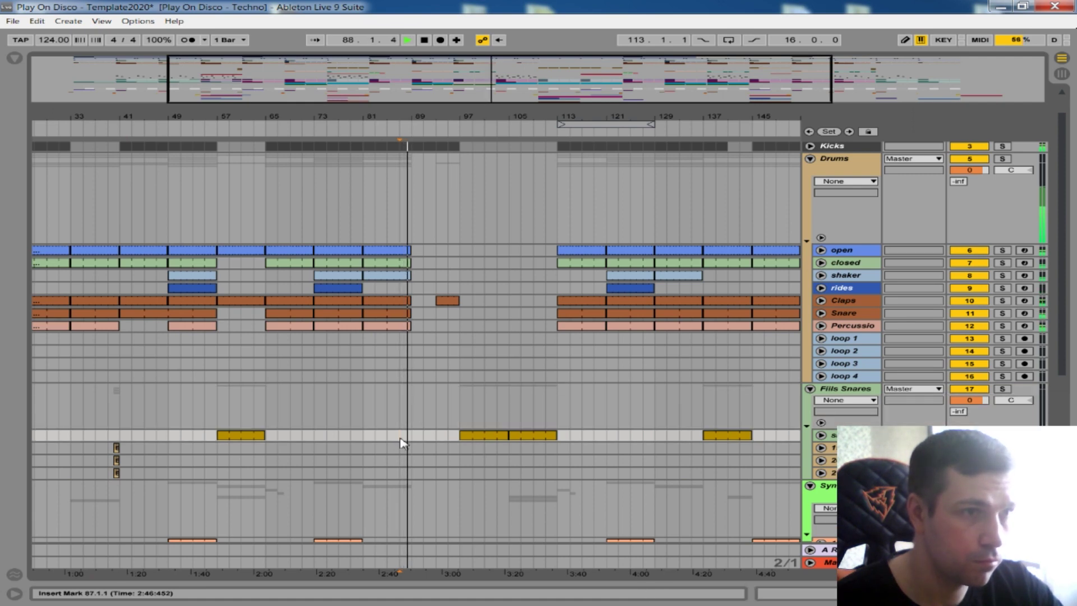
left_click(404, 448)
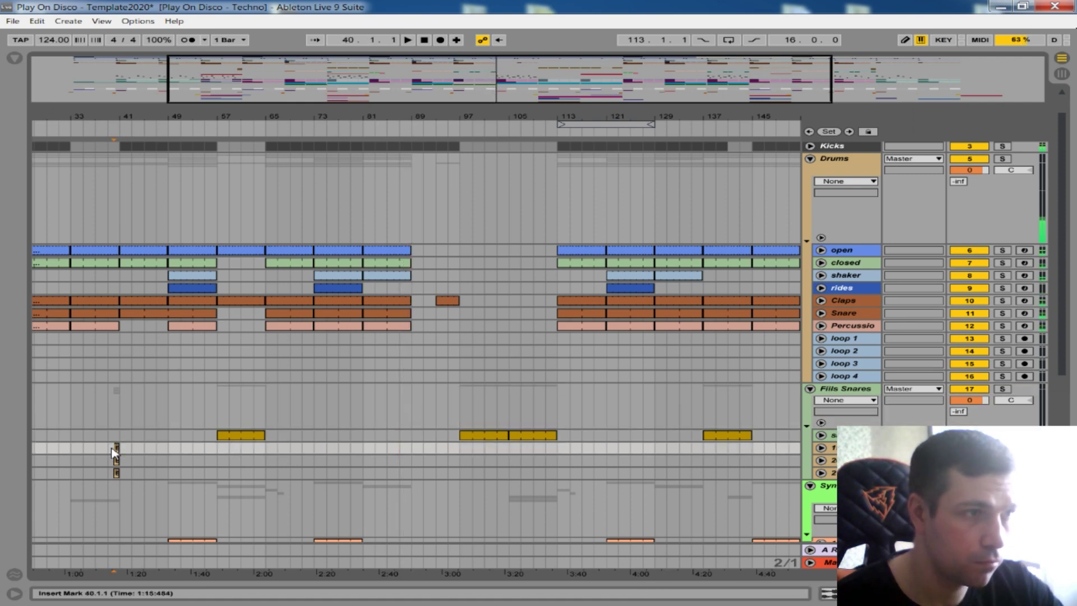
left_click_drag(112, 449, 119, 474)
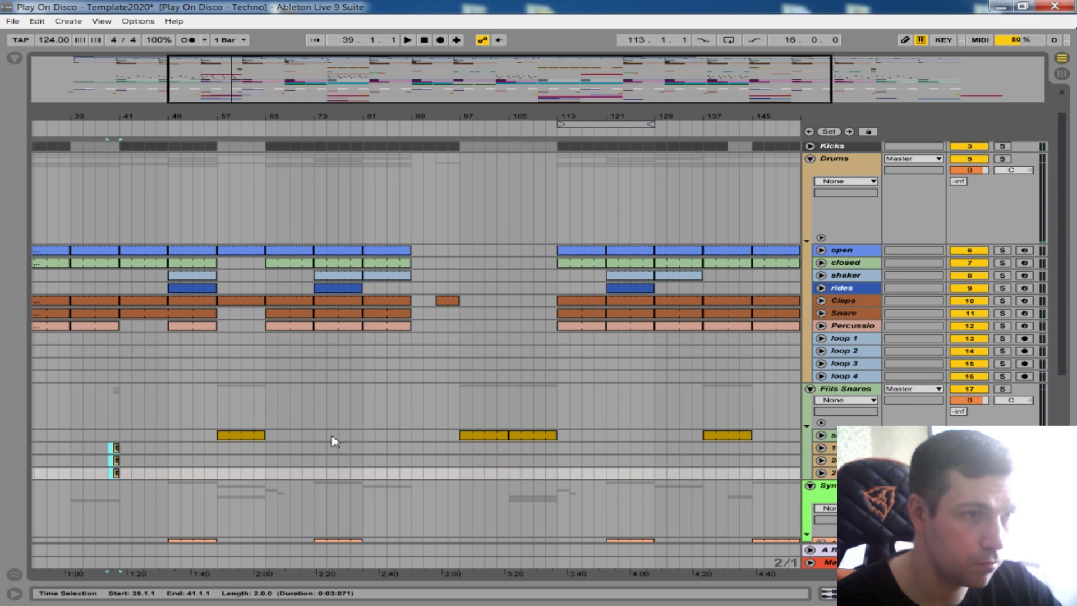
left_click(400, 447)
key("ctrl+v")
left_click(400, 418)
key("space")
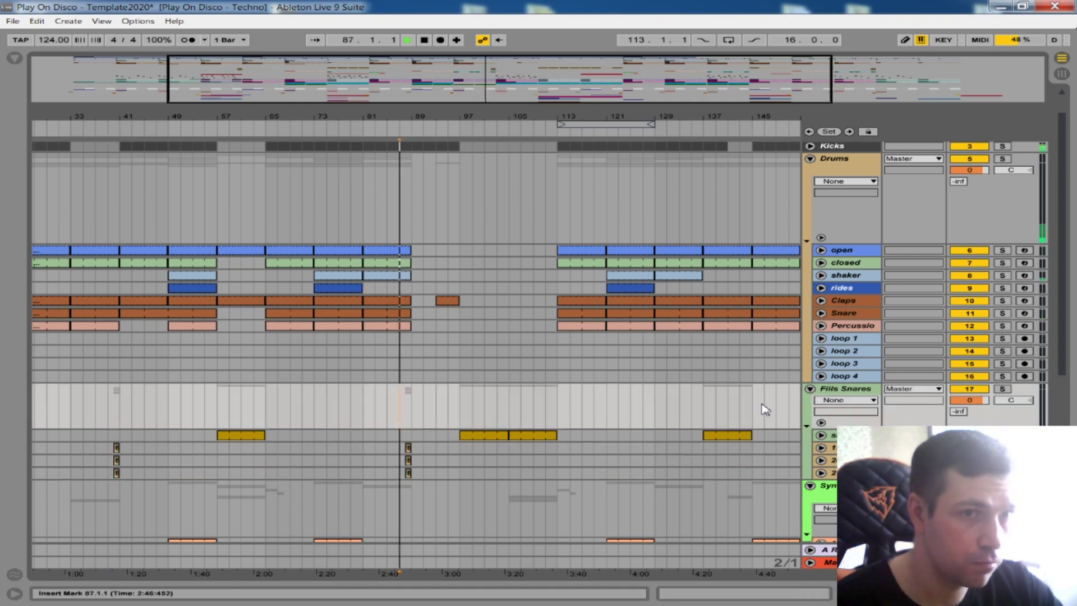
Step: Show the Fills Snares automation lanes and copy the automation around the bar 40 fill to the new fill near bar 88
left_click(821, 423)
scroll(512, 416, "down", 3)
scroll(163, 329, "down", 1)
left_click_drag(116, 314, 118, 411)
left_click(405, 315)
key("ctrl+v")
scroll(467, 306, "up", 4)
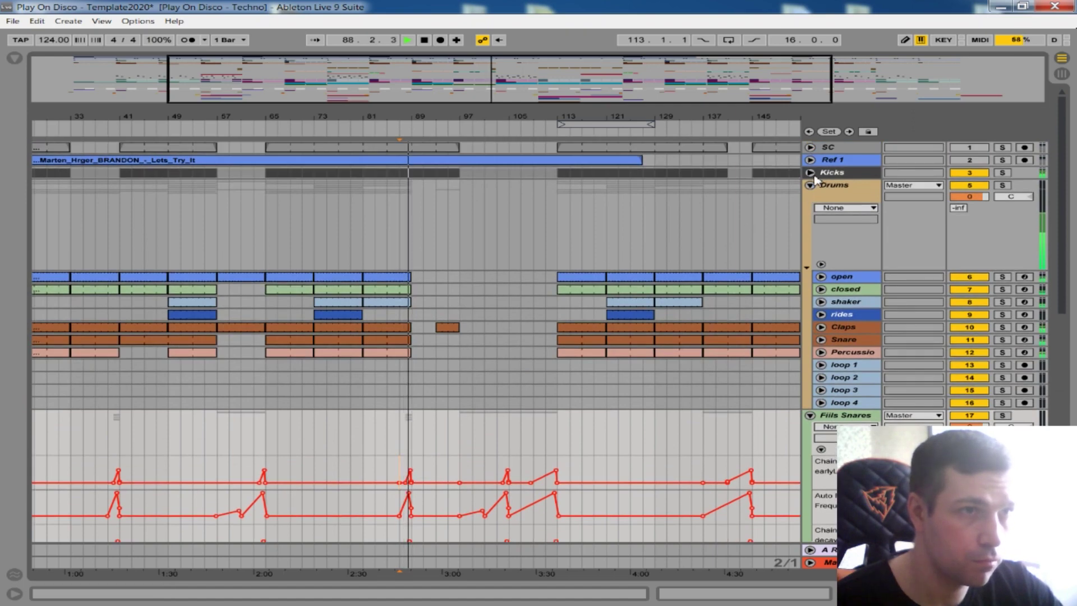
Step: Check the Kick's Device On automation near bar 88, replay the fill and trim the Claps and Snare clips to end at 88.1.1
left_click(810, 172)
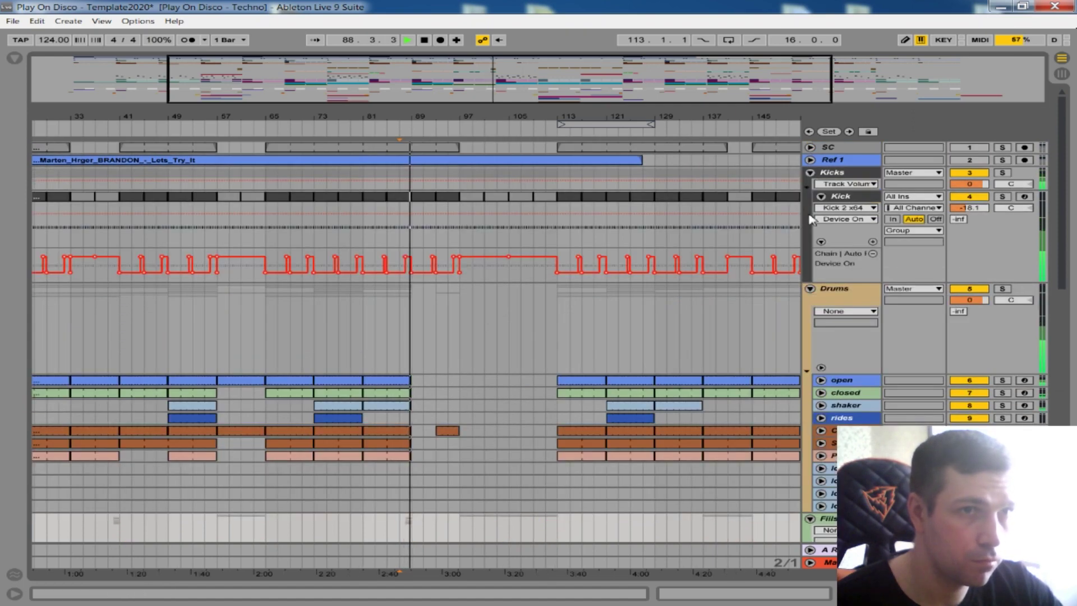
left_click_drag(422, 119, 441, 123)
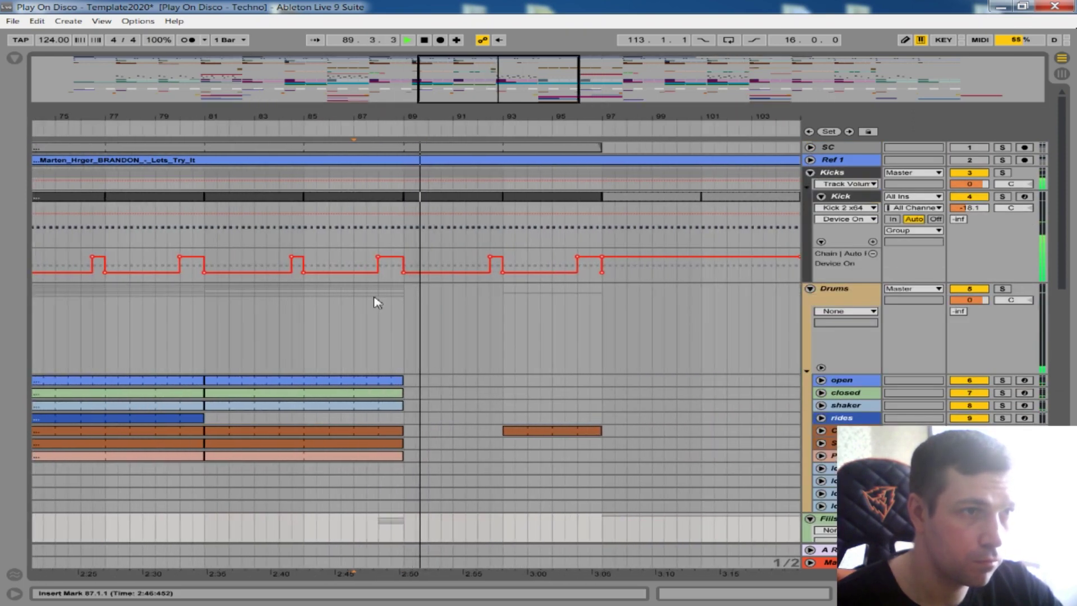
left_click_drag(415, 119, 495, 73)
left_click_drag(508, 119, 507, 163)
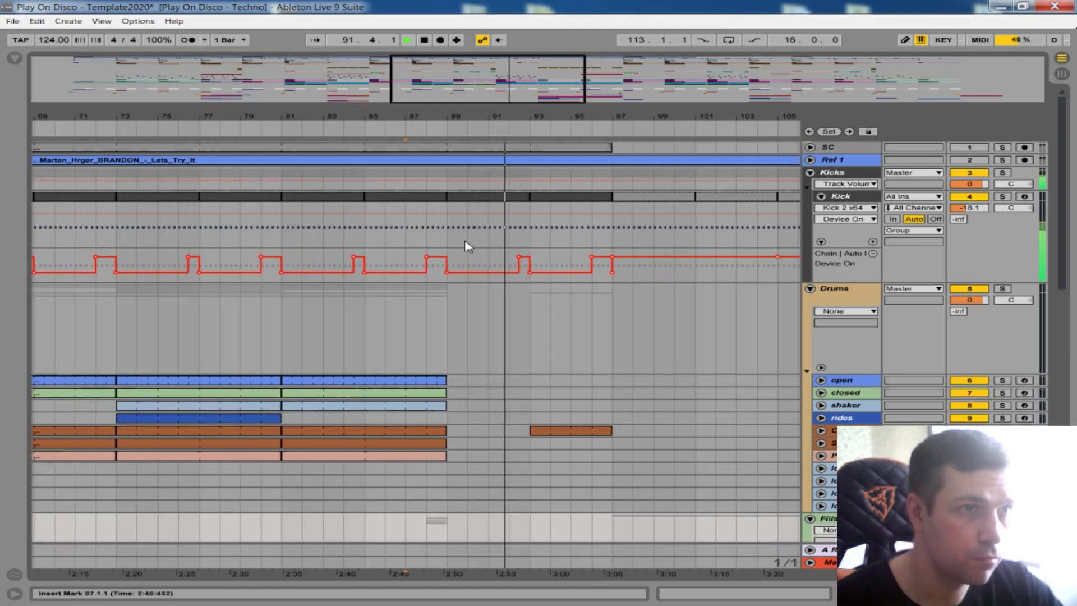
scroll(359, 309, "down", 1)
left_click(393, 318)
key("space")
scroll(438, 325, "down", 4)
left_click_drag(446, 299, 432, 311)
scroll(476, 348, "down", 3)
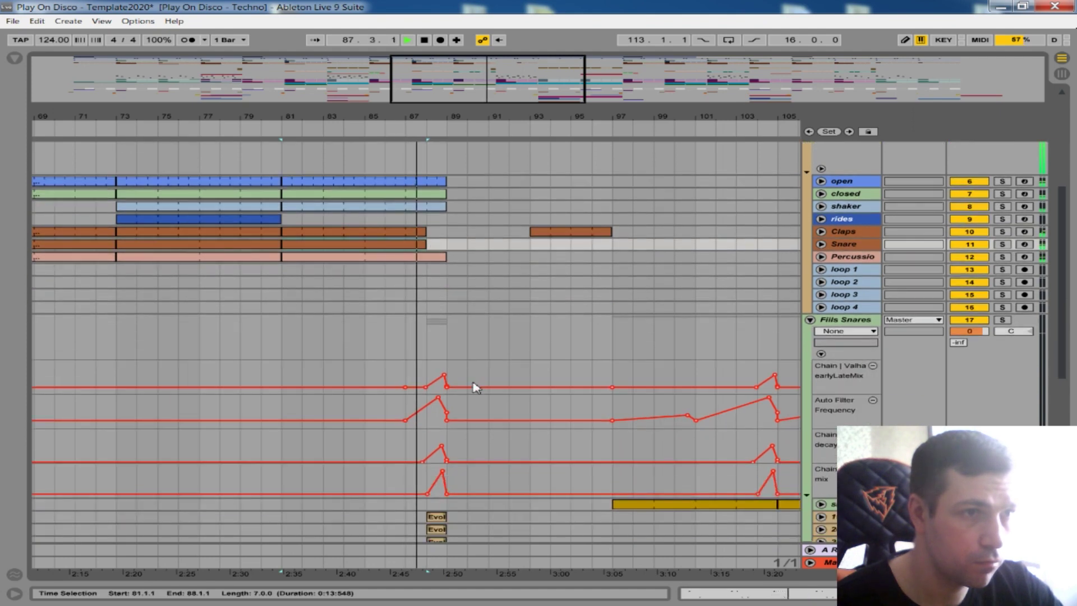
Step: Lengthen the fall of the four Fills Snares automation curves after the bar 88 fill to about bar 91, replaying from 86.1.1
left_click(490, 388)
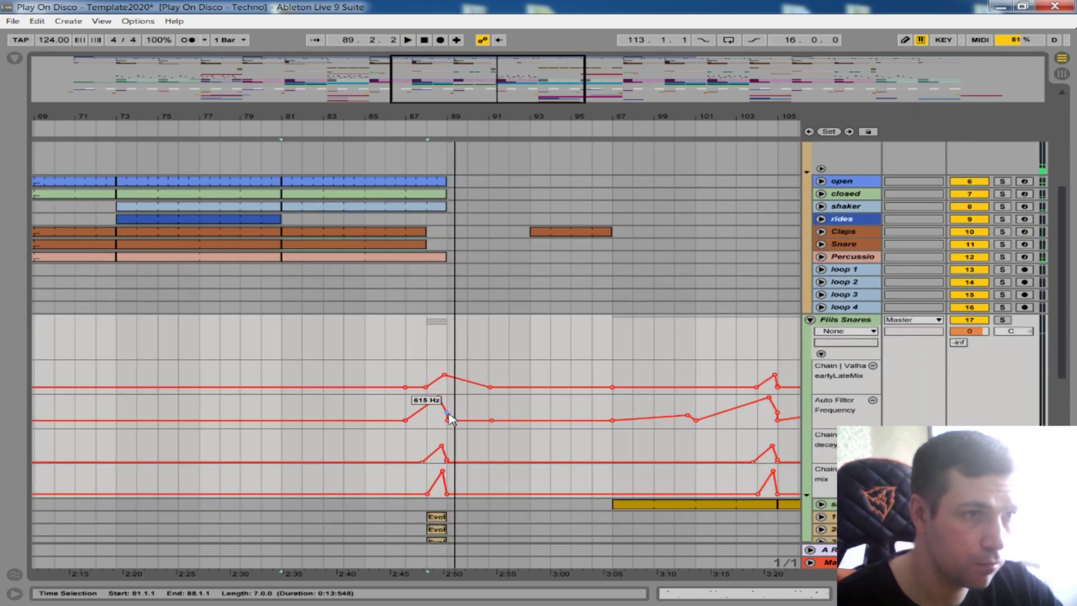
left_click(386, 411)
key("space")
left_click(497, 463)
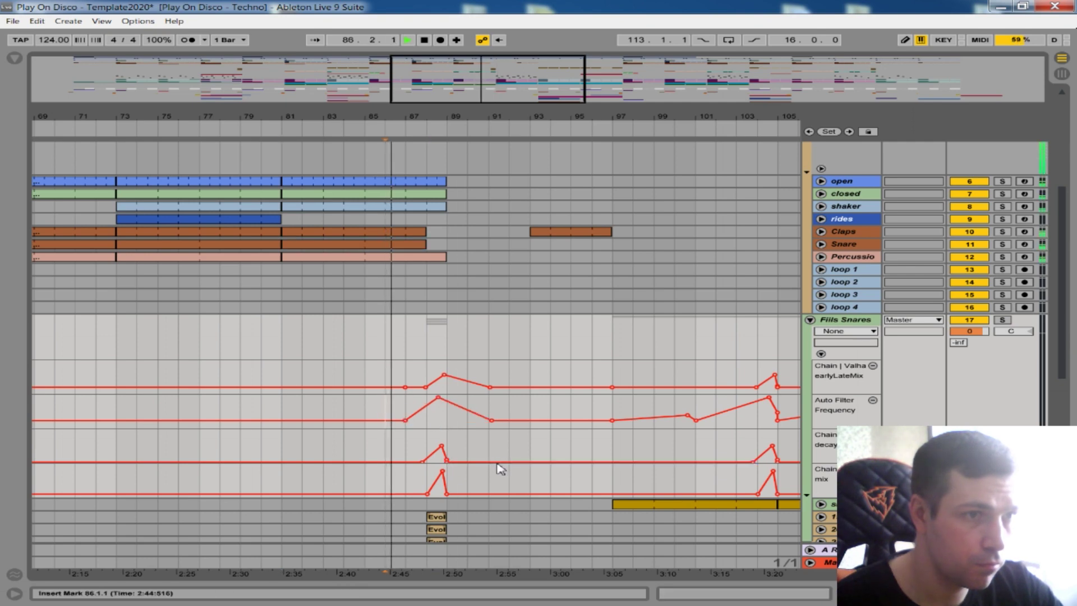
left_click(446, 461)
left_click(498, 493)
left_click(448, 494)
Step: Show the whole arrangement and fold the Fills Snares, Kicks, Drums and Synths groups
left_click_drag(478, 117, 488, 33)
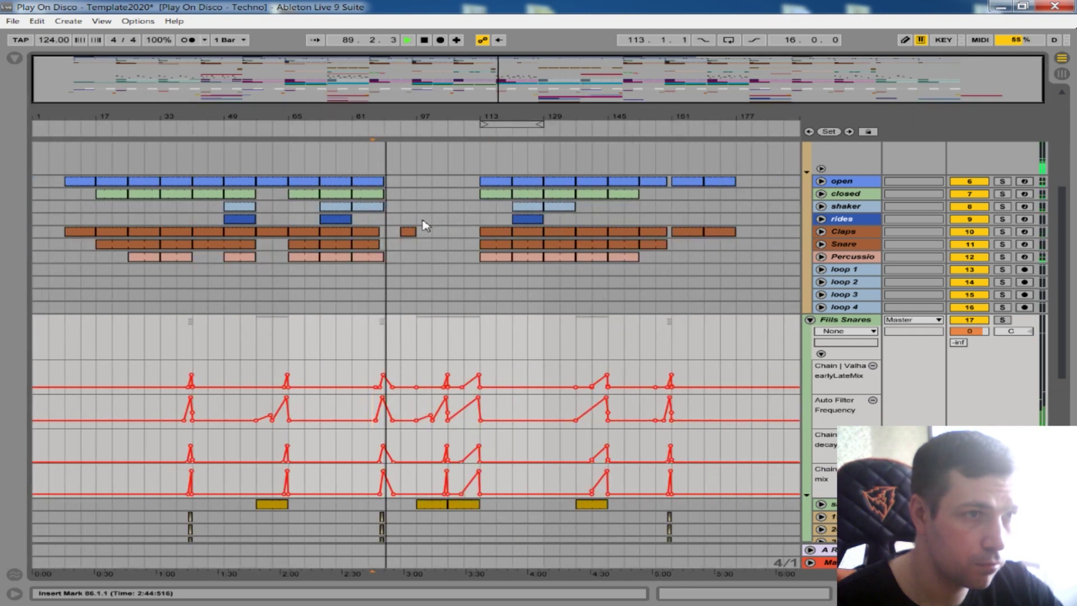
left_click(810, 320)
left_click(811, 320)
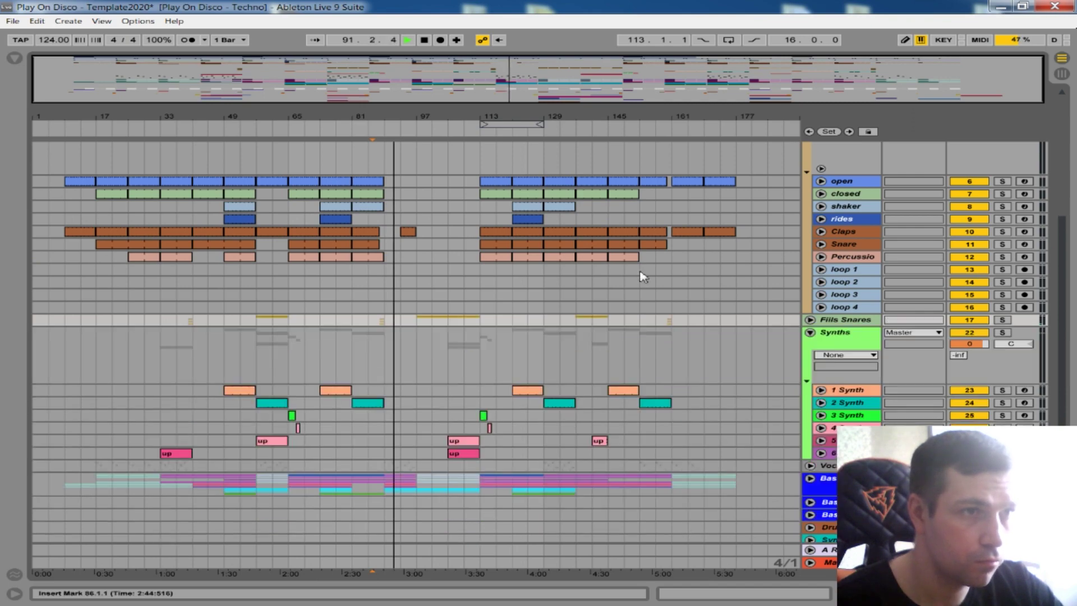
scroll(643, 272, "up", 5)
scroll(828, 227, "up", 2)
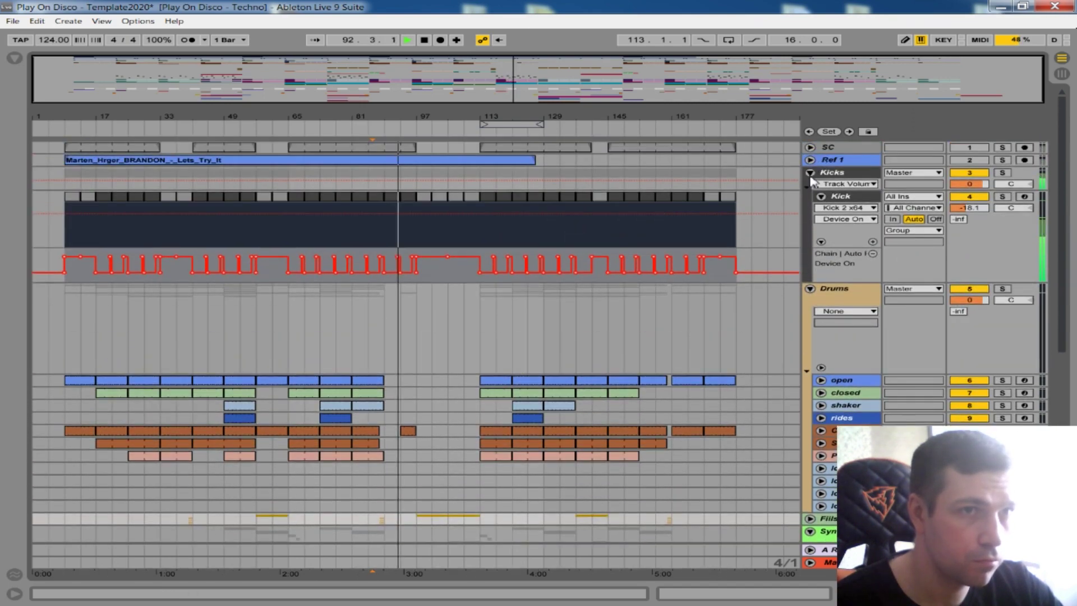
left_click(810, 172)
left_click(810, 186)
left_click(810, 222)
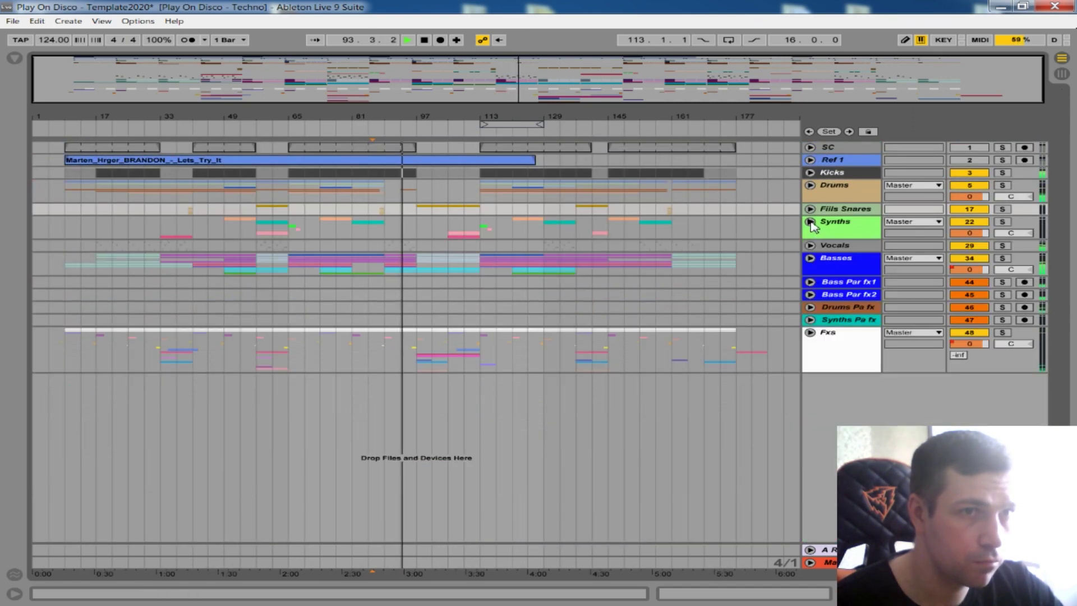
Step: Unfold the Vocals group and add the Simple Delay preset Groove.adv to its effects chain after ValhallaRoom
left_click(810, 246)
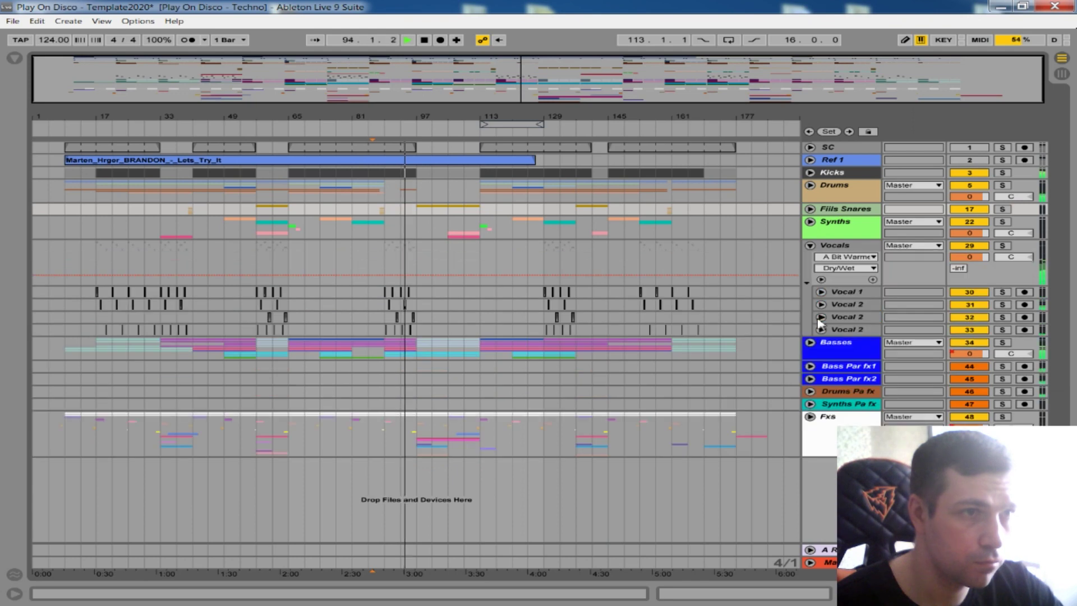
double_click(845, 248)
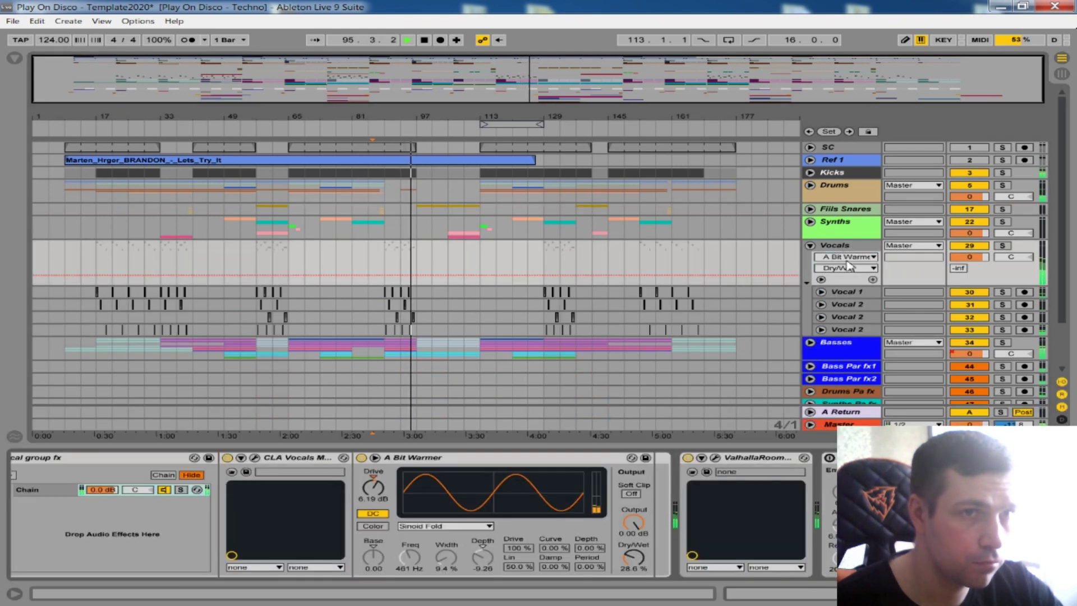
key("space")
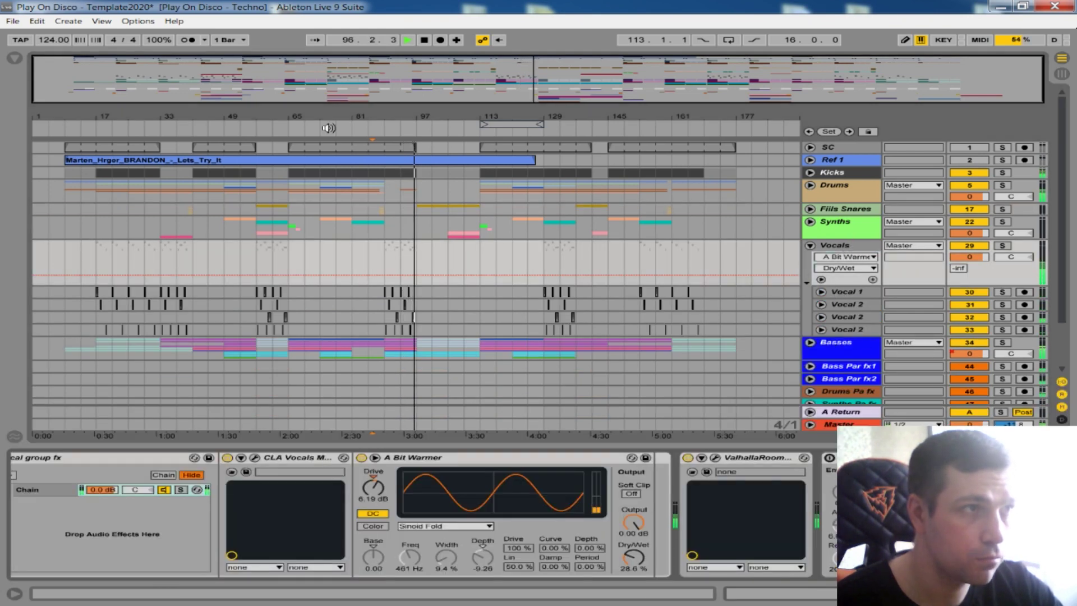
left_click(14, 57)
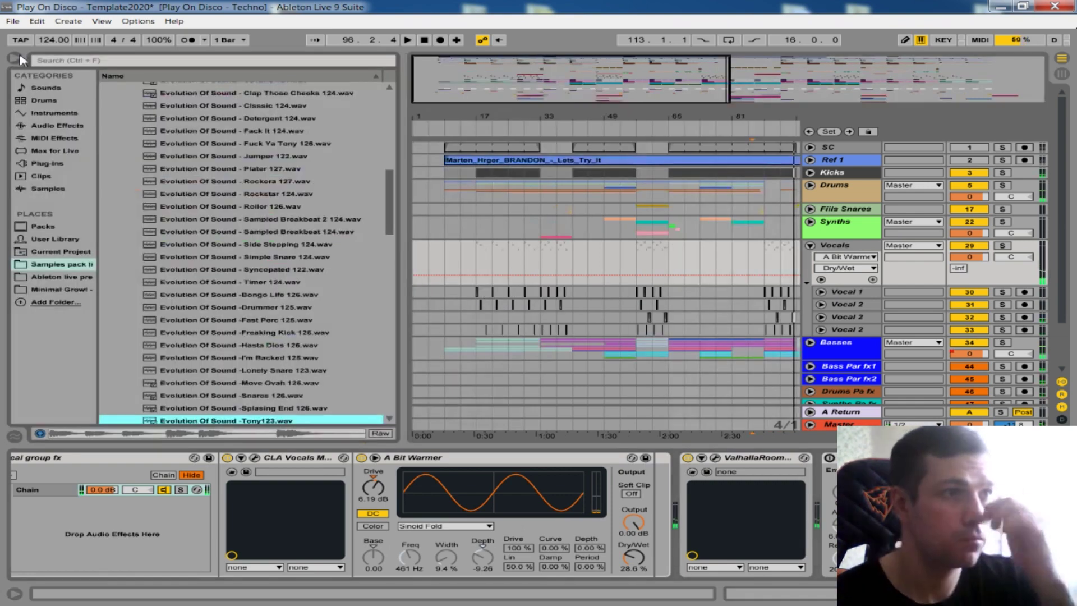
left_click(61, 126)
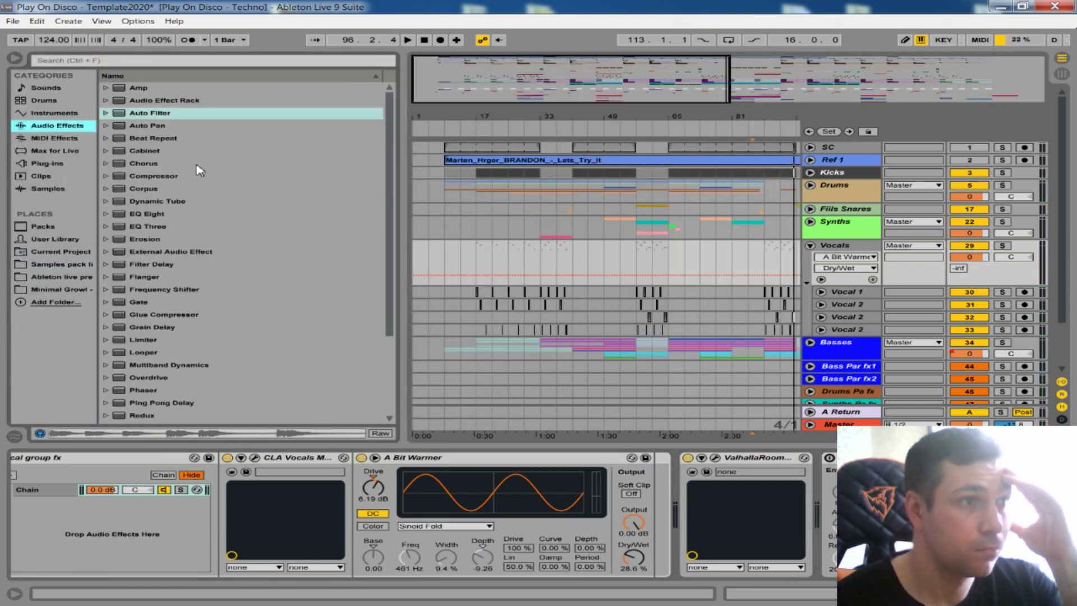
scroll(250, 366, "down", 3)
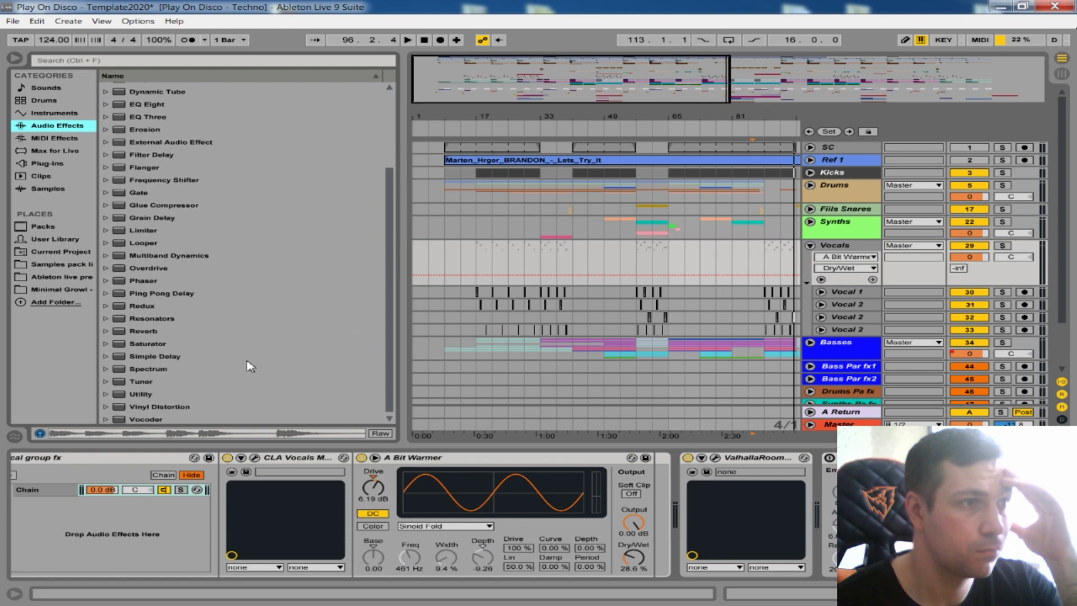
left_click(121, 360)
scroll(185, 387, "down", 1)
left_click_drag(179, 406, 785, 508)
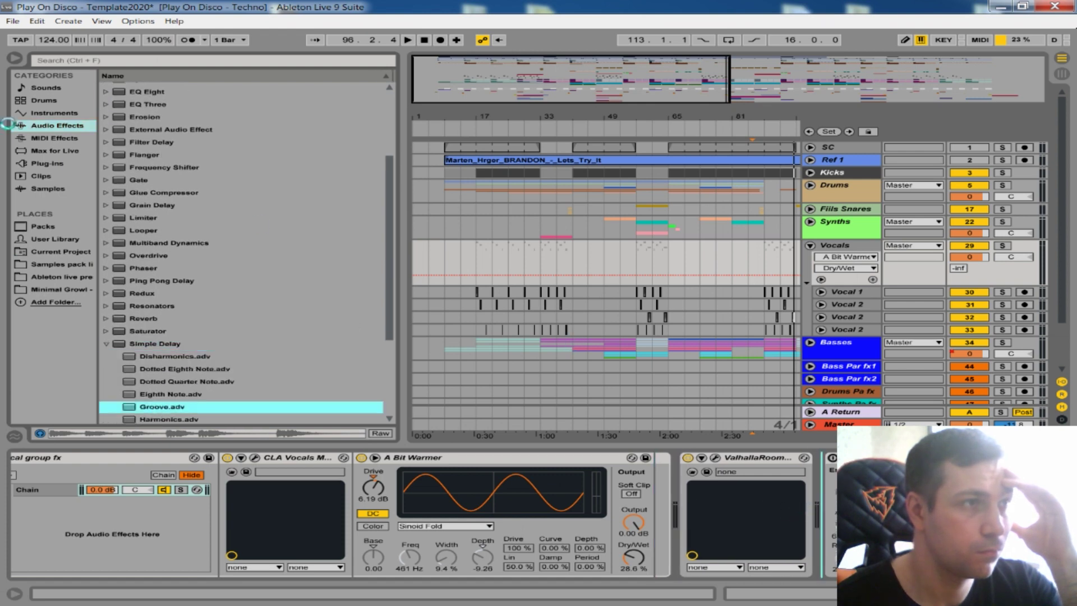
left_click(18, 59)
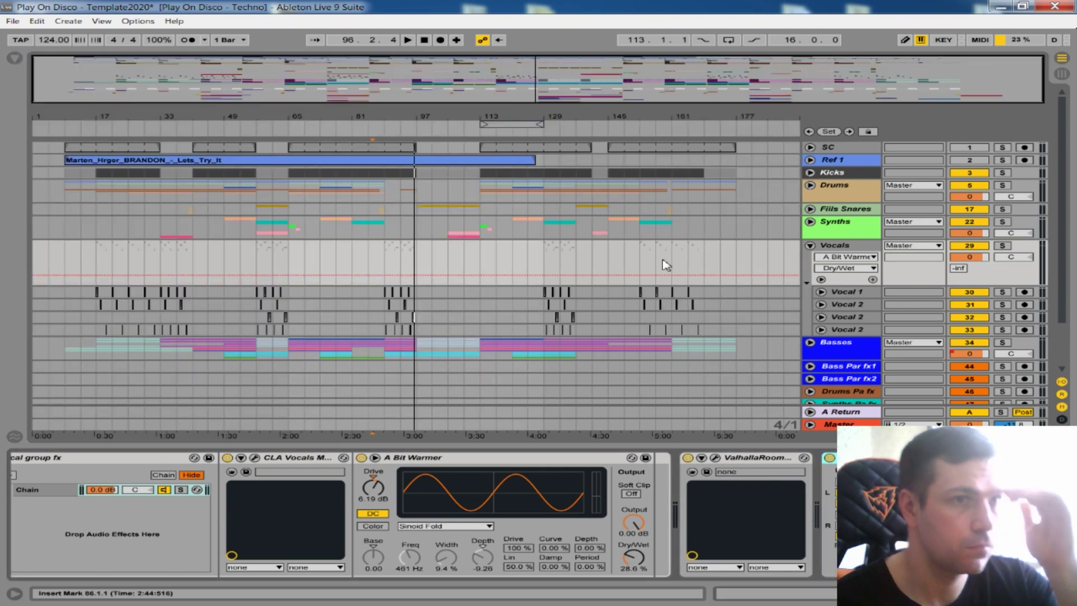
Step: Automate the Vocals Groove delay's Dry/Wet from 6.1 % at 89.1.1 to about 88 % at bar 97 and back down by about bar 105
left_click_drag(424, 115, 424, 137)
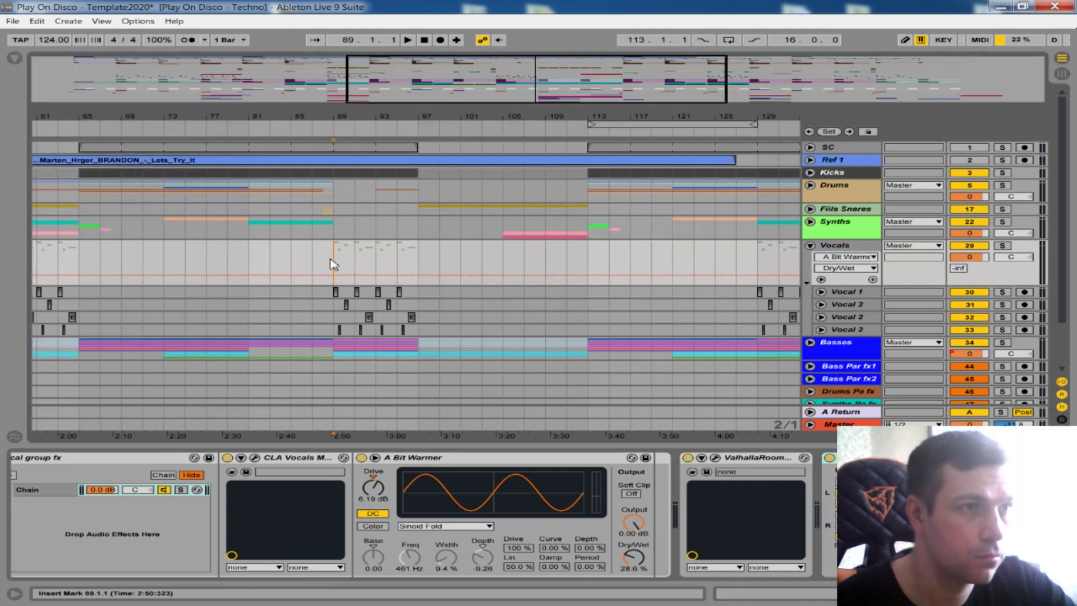
left_click(872, 279)
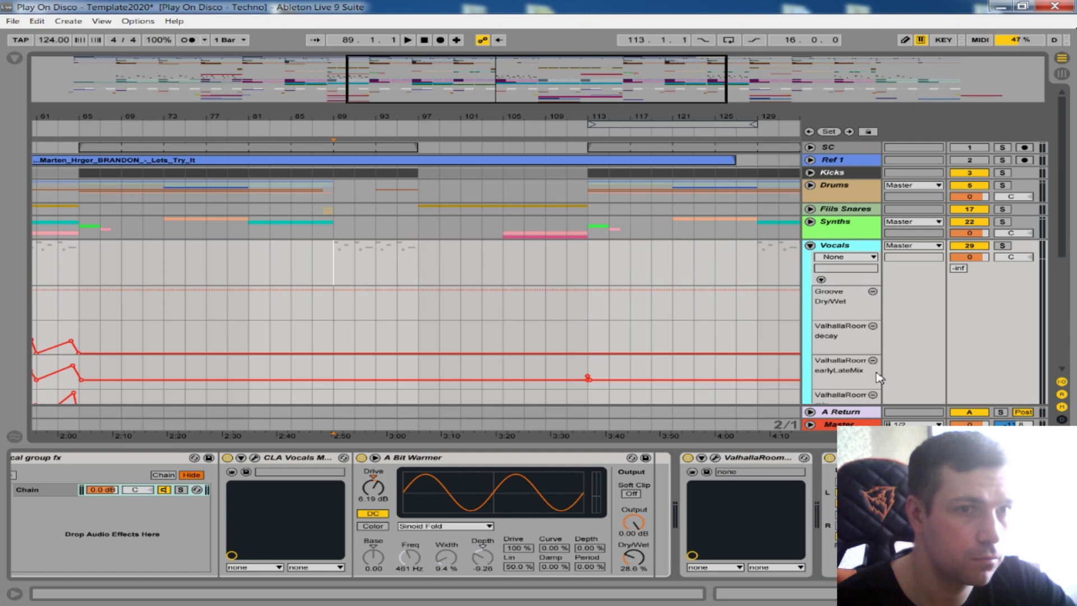
scroll(455, 320, "down", 3)
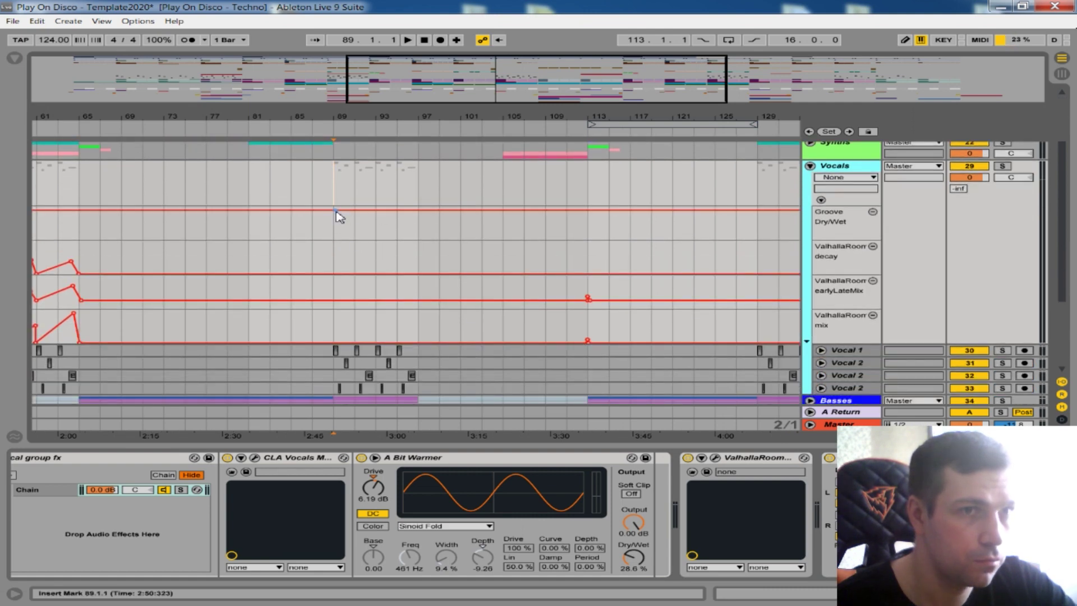
left_click_drag(335, 212, 335, 238)
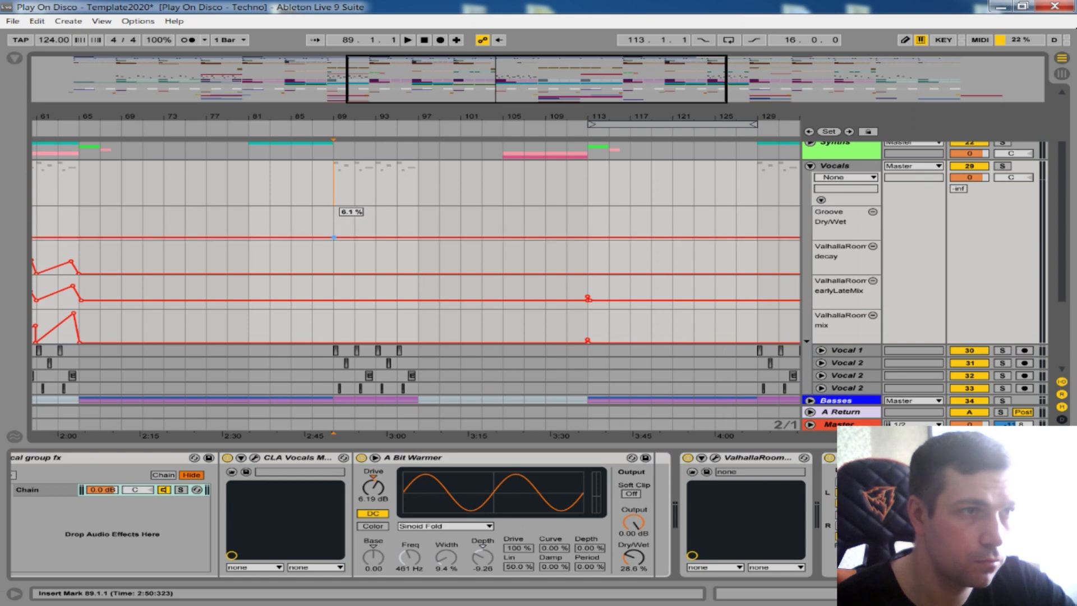
left_click_drag(401, 241, 415, 211)
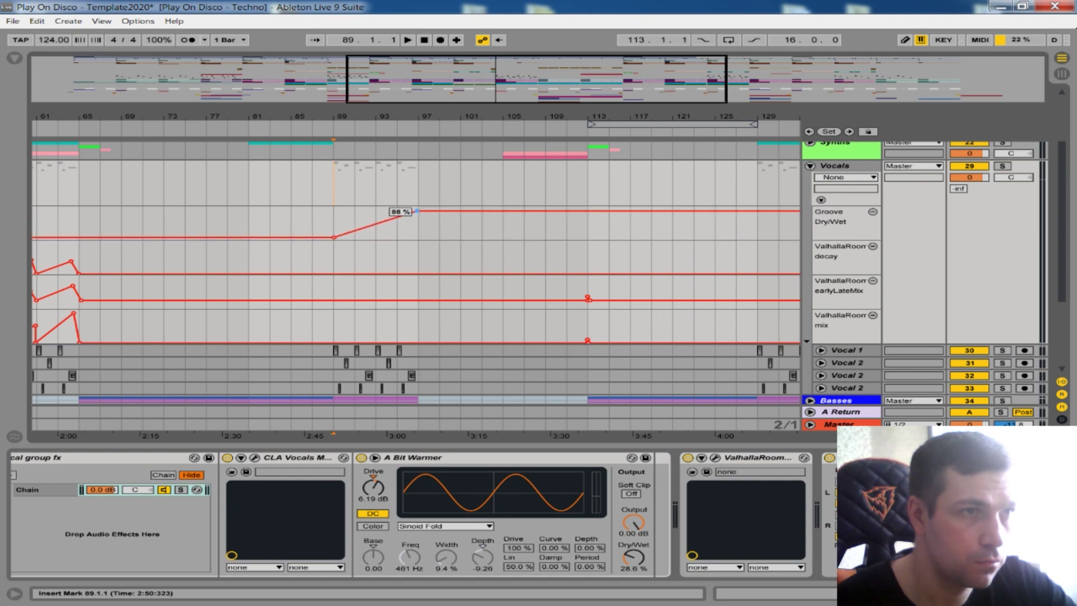
left_click_drag(522, 211, 523, 239)
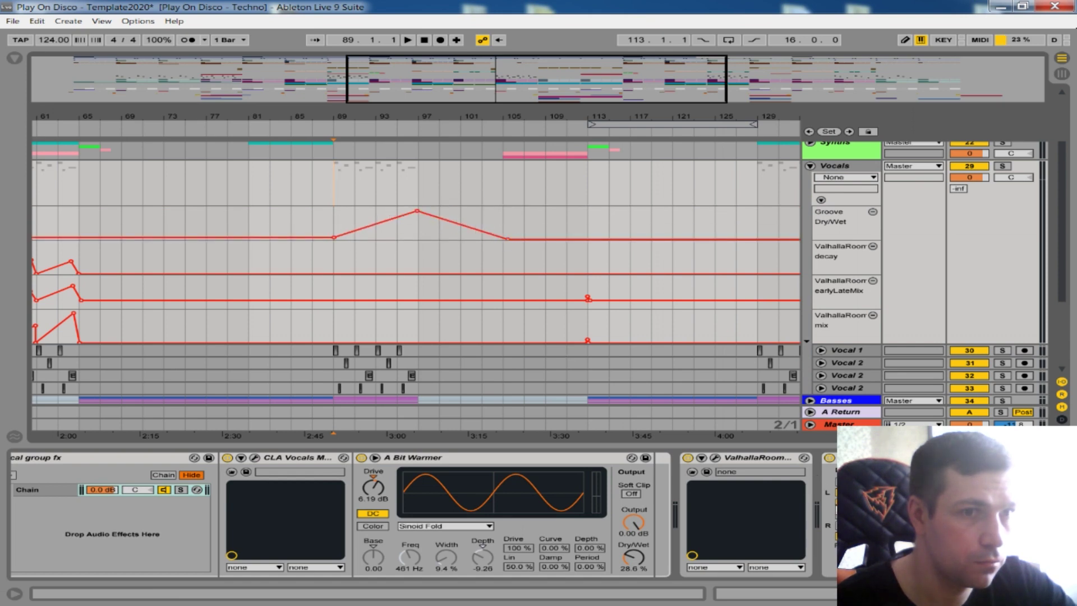
Step: Add a separate automation lane for the Groove delay's Feedback on the Vocals group
left_click(898, 503)
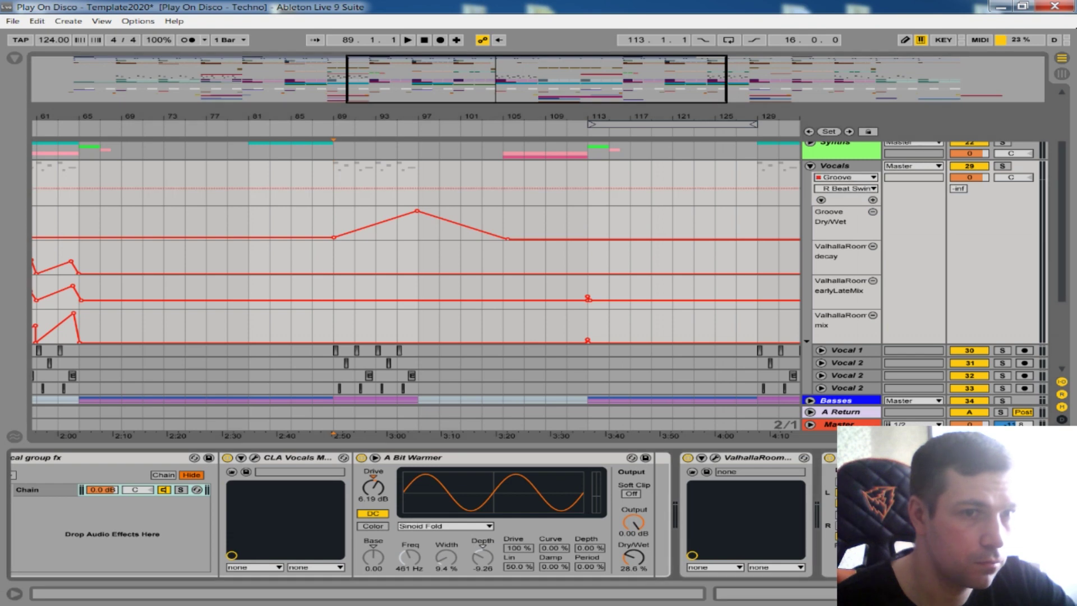
left_click(866, 490)
left_click(851, 557)
left_click(871, 201)
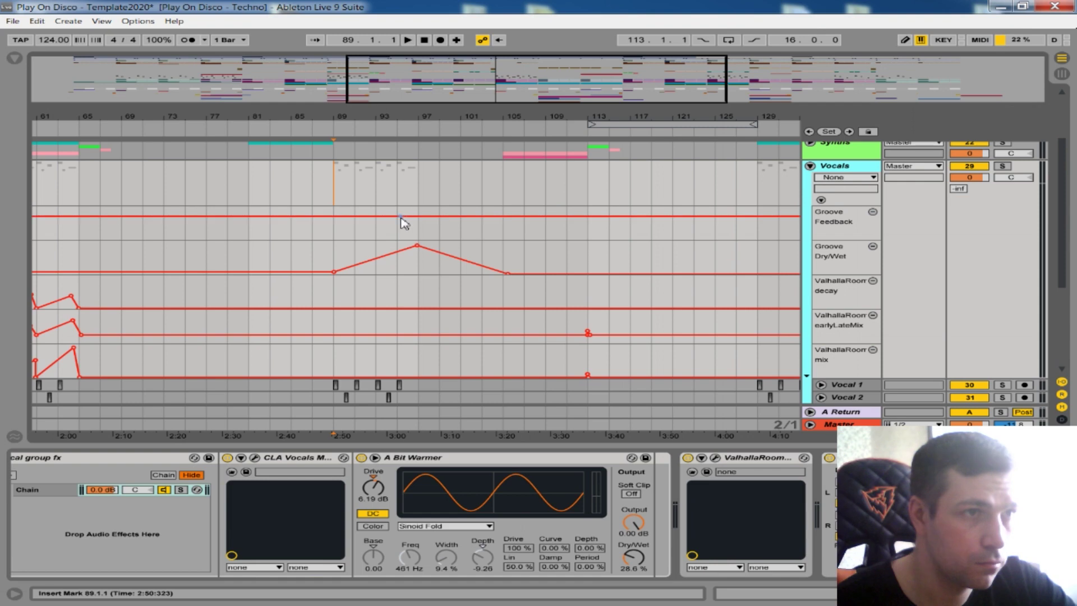
Step: Automate the Groove delay's Feedback to rise from bar 89 to about bar 97 and fall back by about bar 105, and play from 89.1.1
left_click(419, 216)
left_click_drag(334, 216, 334, 239)
left_click_drag(441, 224, 460, 239)
key("space")
key("minus")
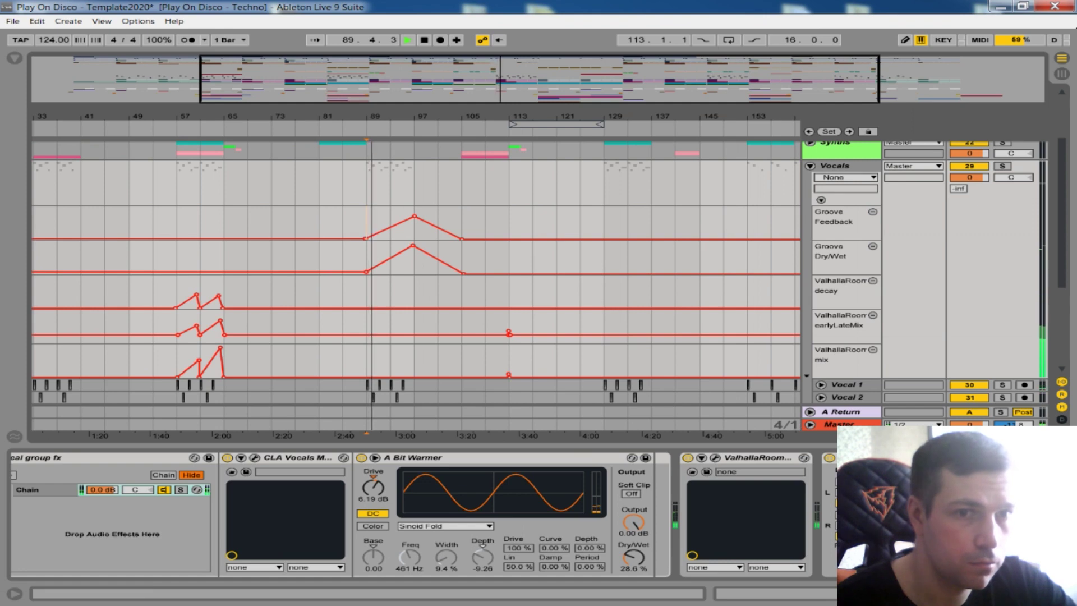
Step: Unfold the Synths group to show its six tracks above the Vocals group's automation lanes
left_click(1062, 594)
scroll(752, 315, "up", 1)
double_click(436, 97)
scroll(443, 188, "up", 1)
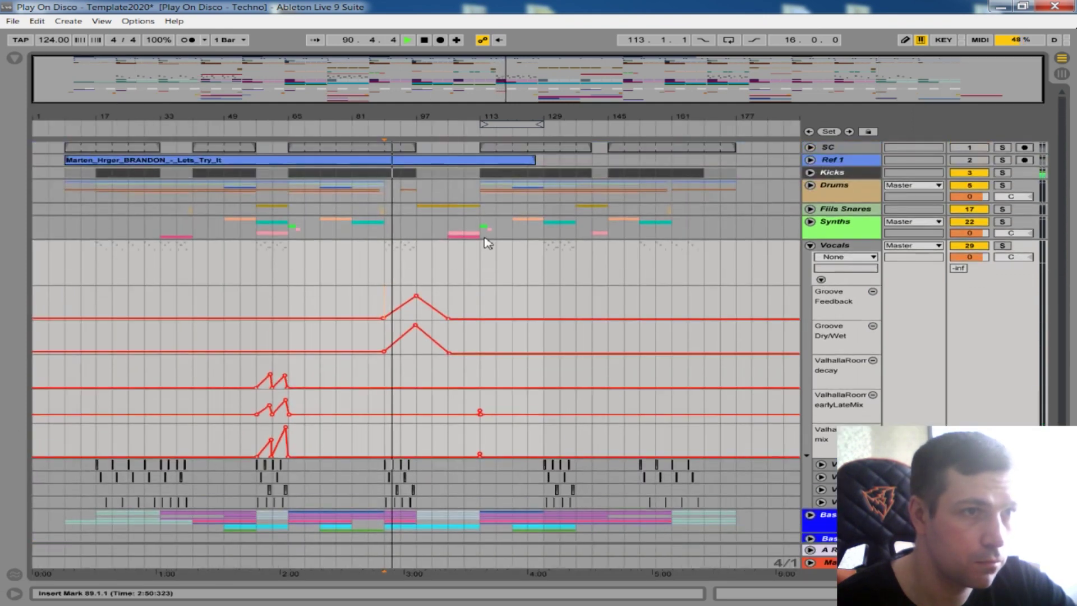
left_click(812, 247)
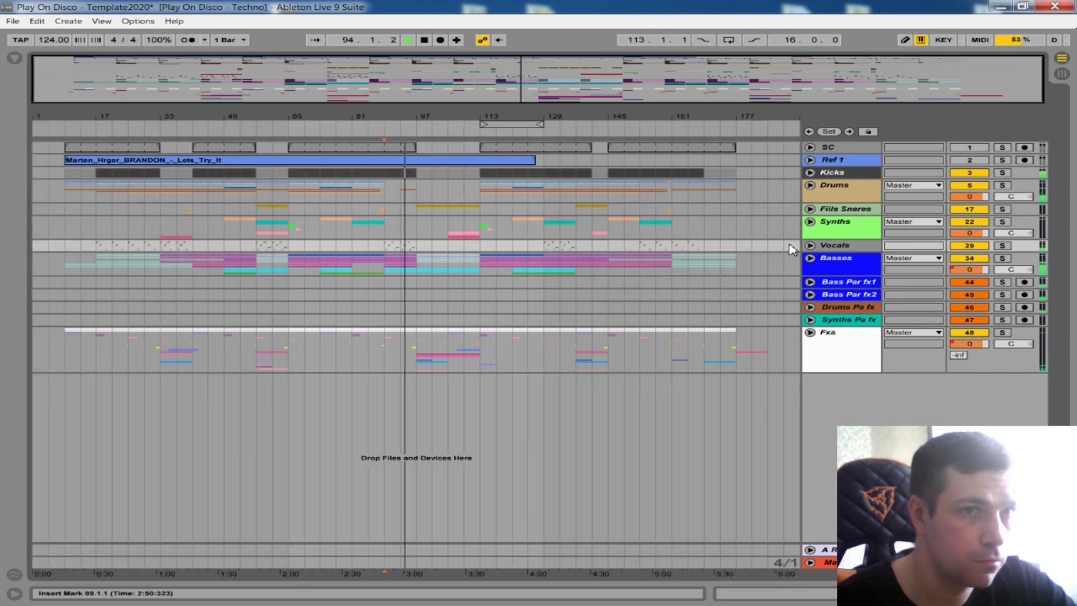
left_click(810, 222)
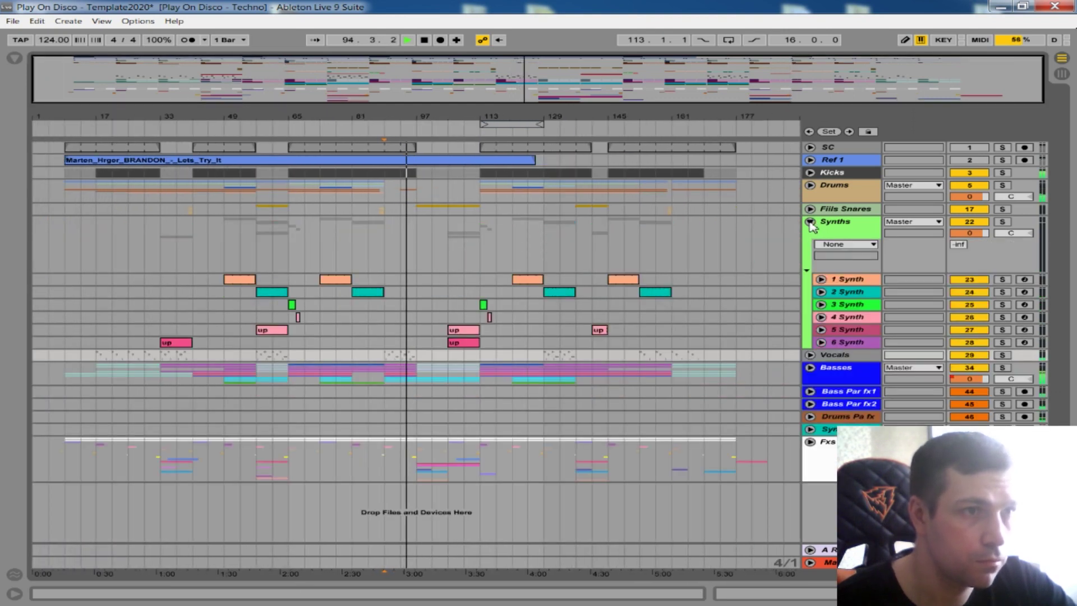
left_click(810, 356)
left_click(820, 390)
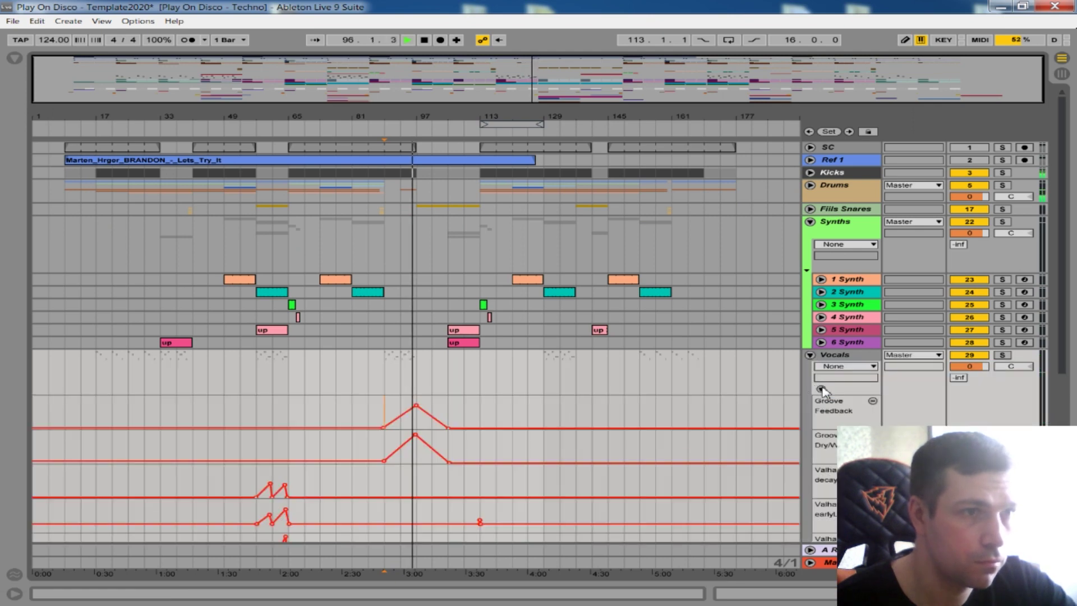
scroll(712, 367, "down", 2)
scroll(709, 369, "down", 3)
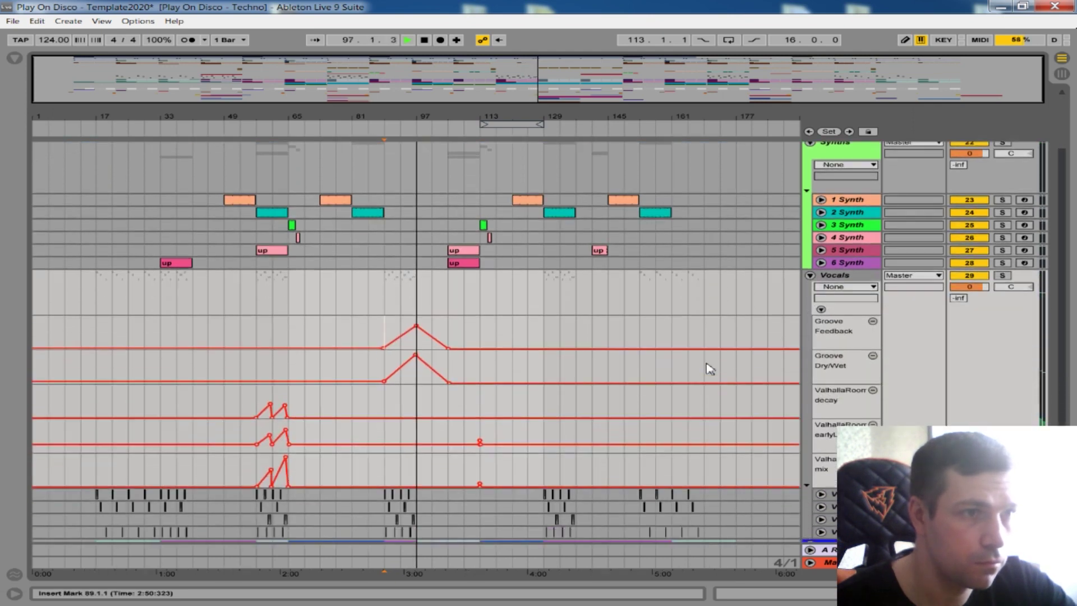
Step: Add a Groove Feedback breakpoint at about bar 96 and hold Feedback at its maximum from bar 97 to about bar 101
left_click_drag(433, 117, 406, 328)
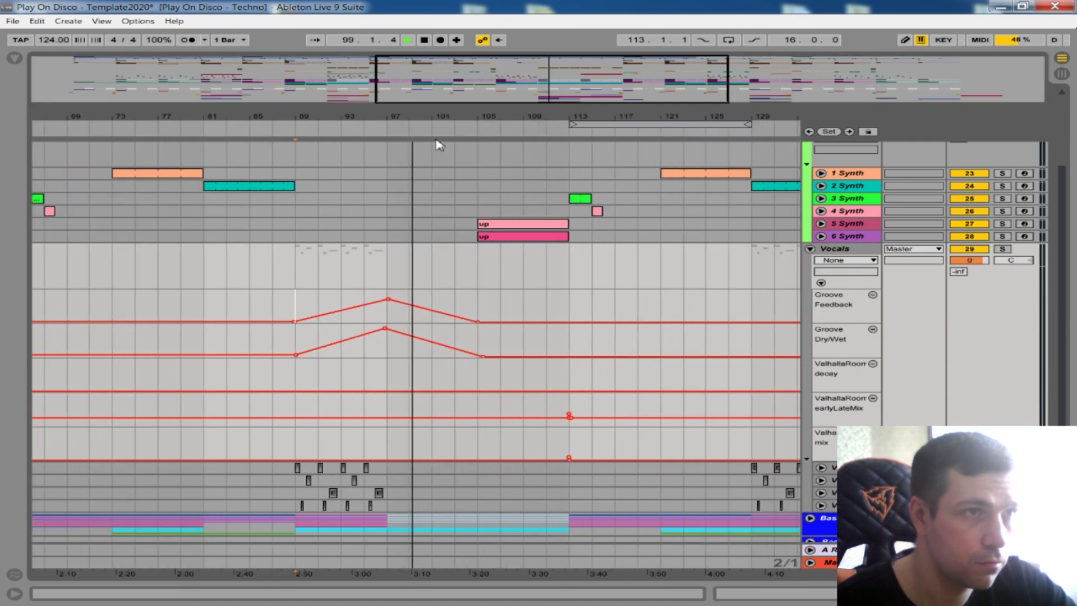
left_click_drag(420, 116, 375, 230)
left_click(271, 274)
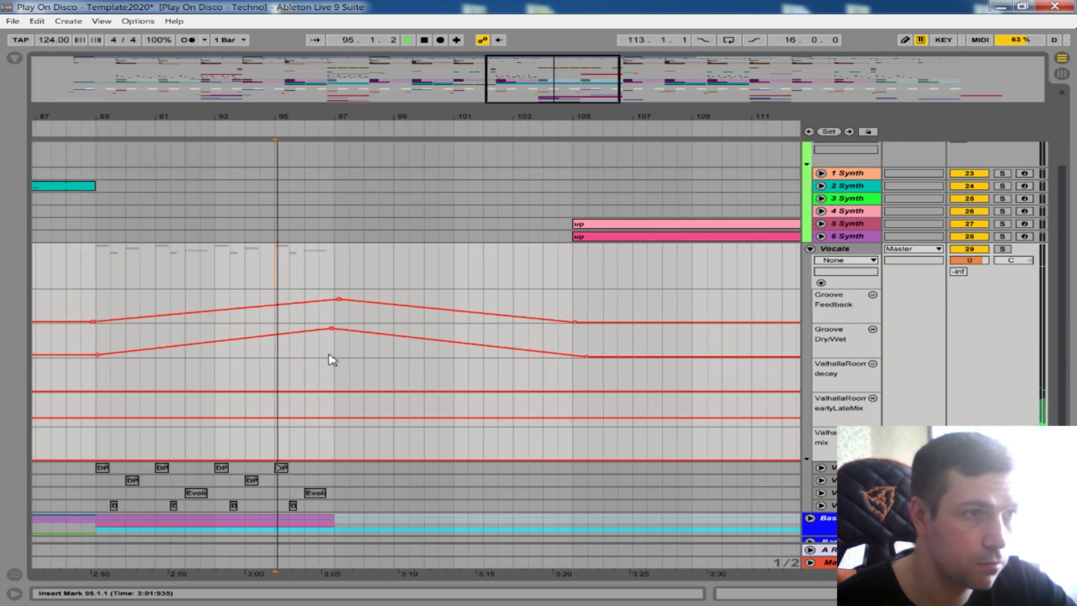
left_click(307, 303)
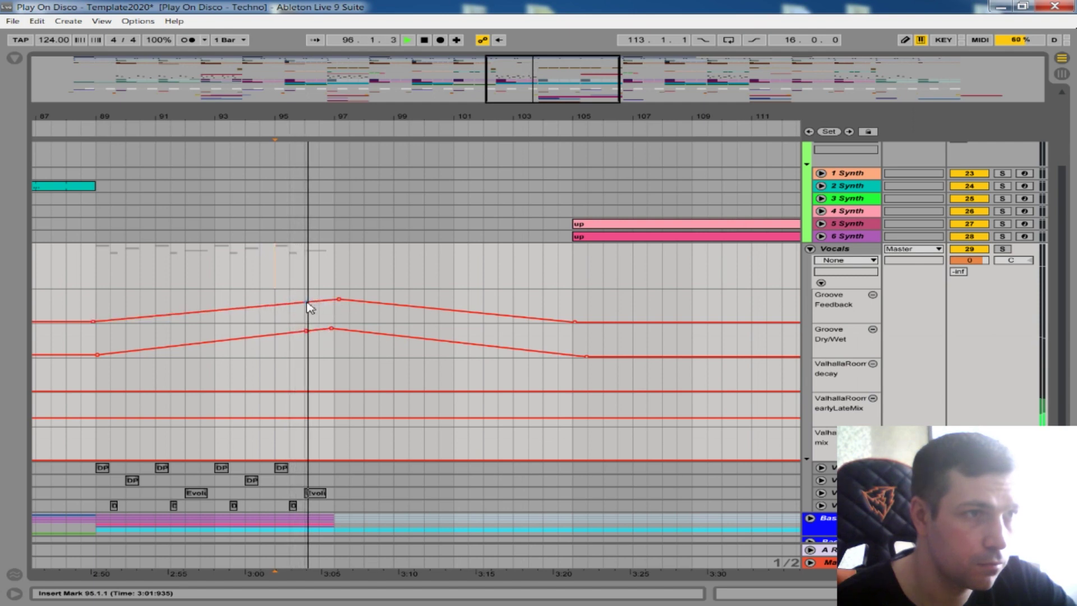
left_click_drag(338, 299, 444, 290)
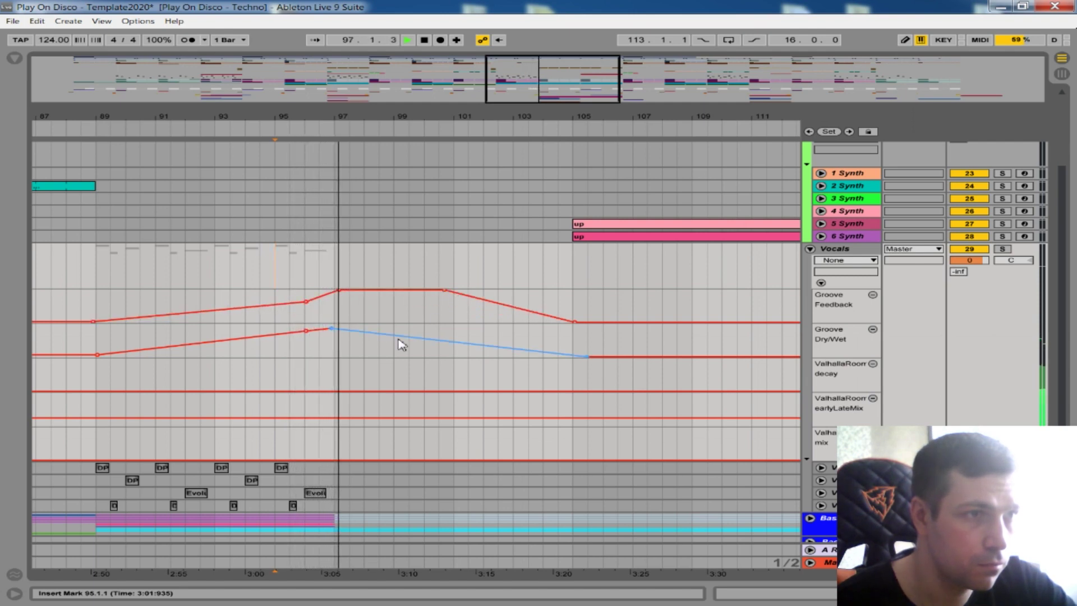
Step: Hold the Groove delay's Dry/Wet at 100 % from about bar 97 to bar 102 and play from 95.3.1
left_click_drag(370, 332, 497, 325)
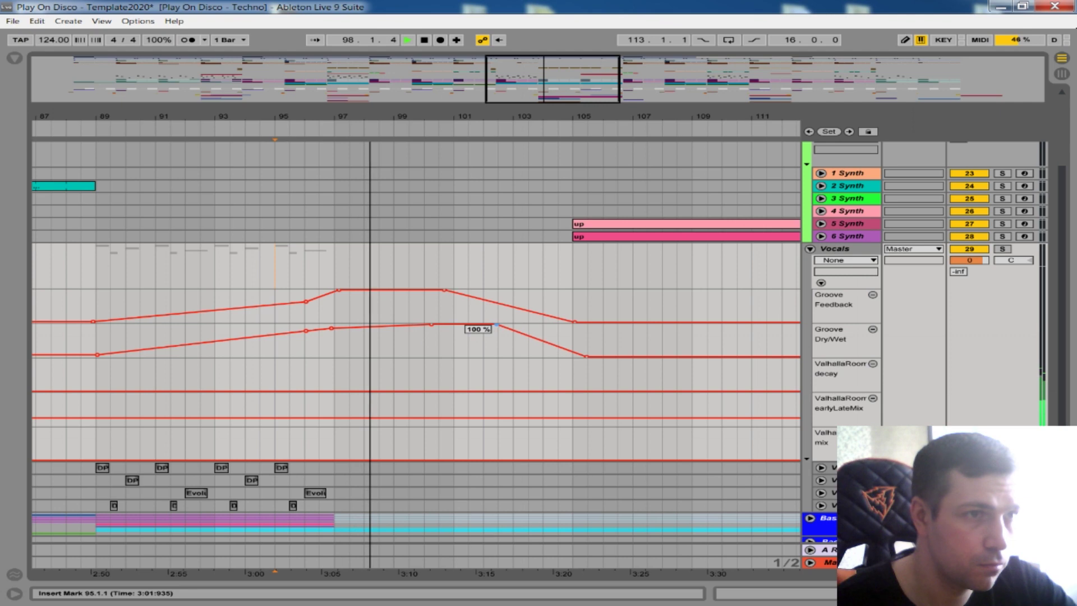
left_click_drag(331, 328, 332, 324)
left_click(290, 314)
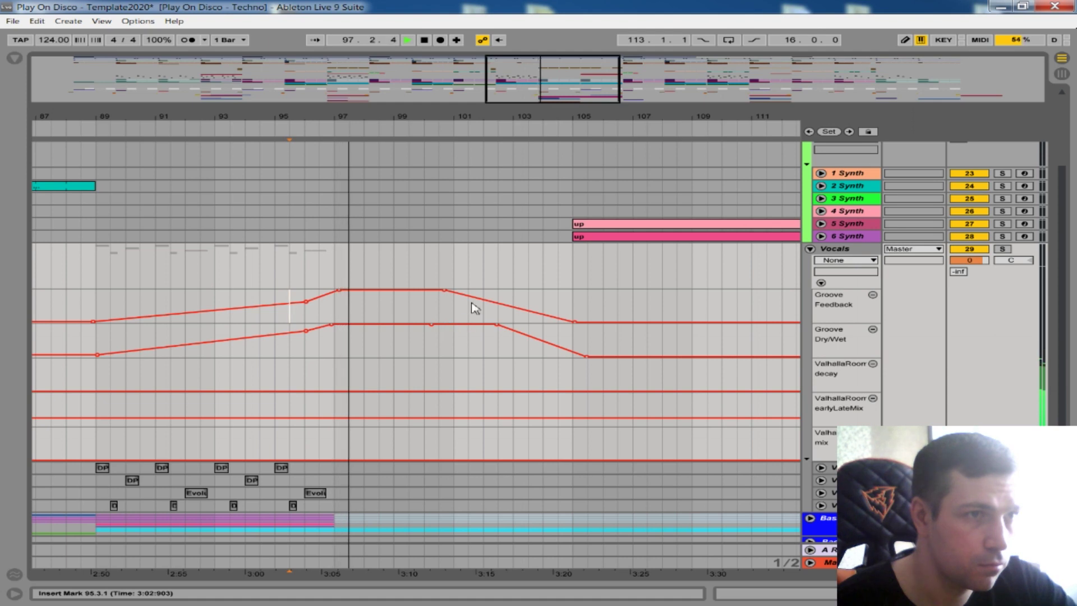
Step: Extend the Groove plateaus to about bar 103 for Feedback and bar 104 for Dry/Wet, and play from 94.1.1
left_click_drag(474, 298, 493, 290)
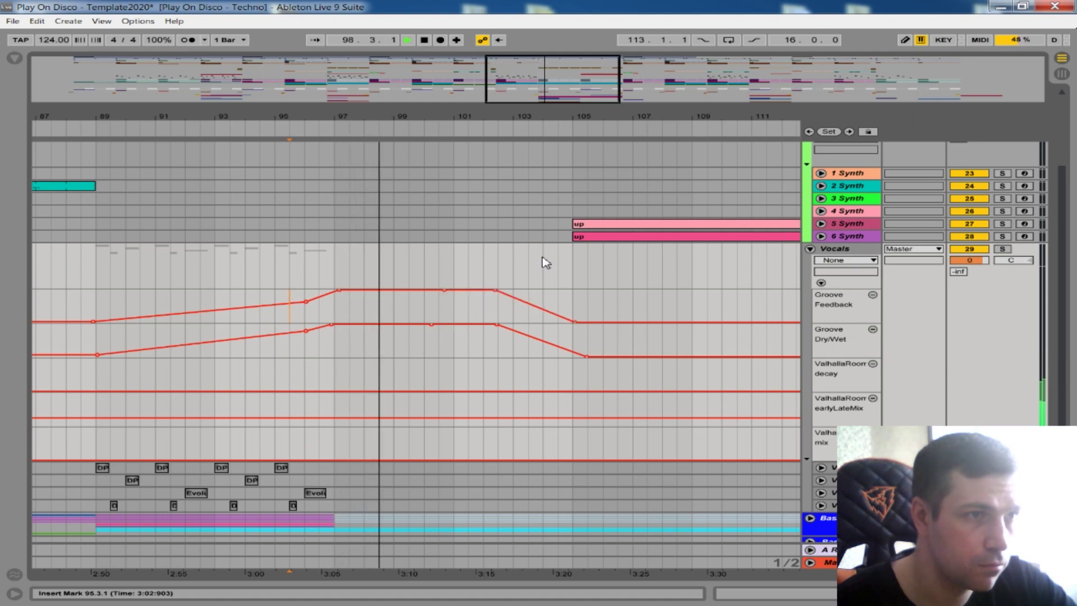
left_click_drag(443, 117, 454, 65)
left_click_drag(462, 300, 460, 290)
left_click_drag(461, 332, 469, 324)
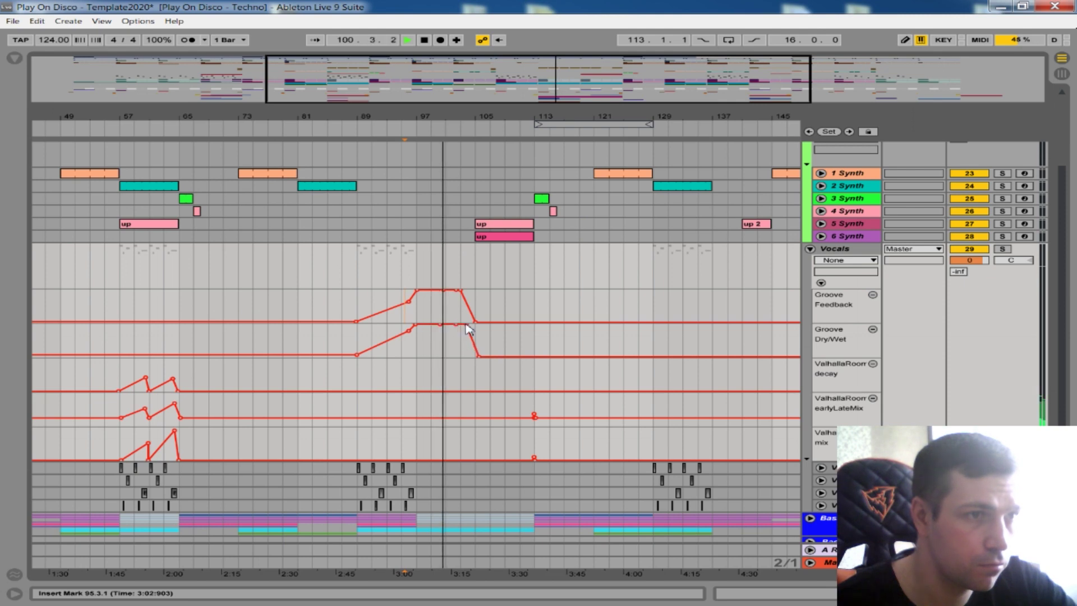
left_click_drag(438, 118, 418, 160)
left_click(310, 284)
key("space")
key("space")
Step: Show the Groove delay's R Beat Delay automation on the Vocals group and play from 94.1.1
double_click(851, 250)
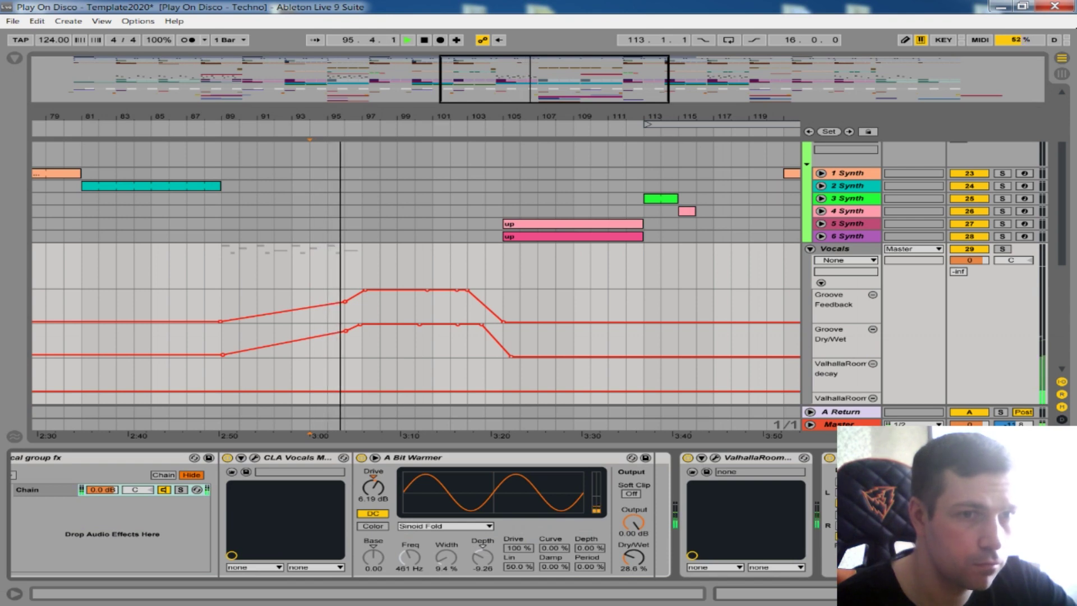
left_click(869, 514)
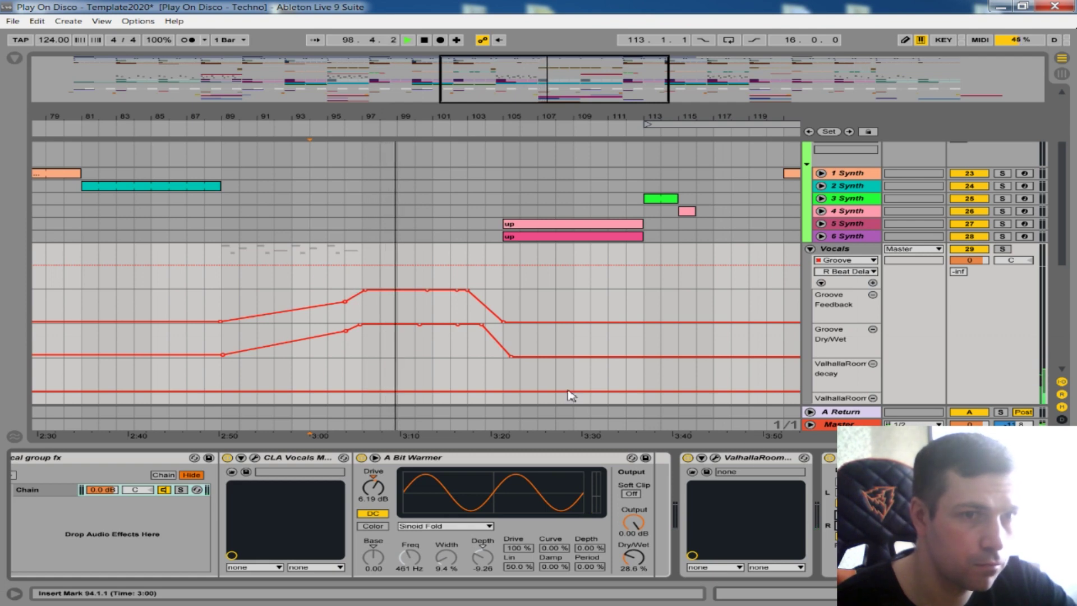
left_click(869, 519)
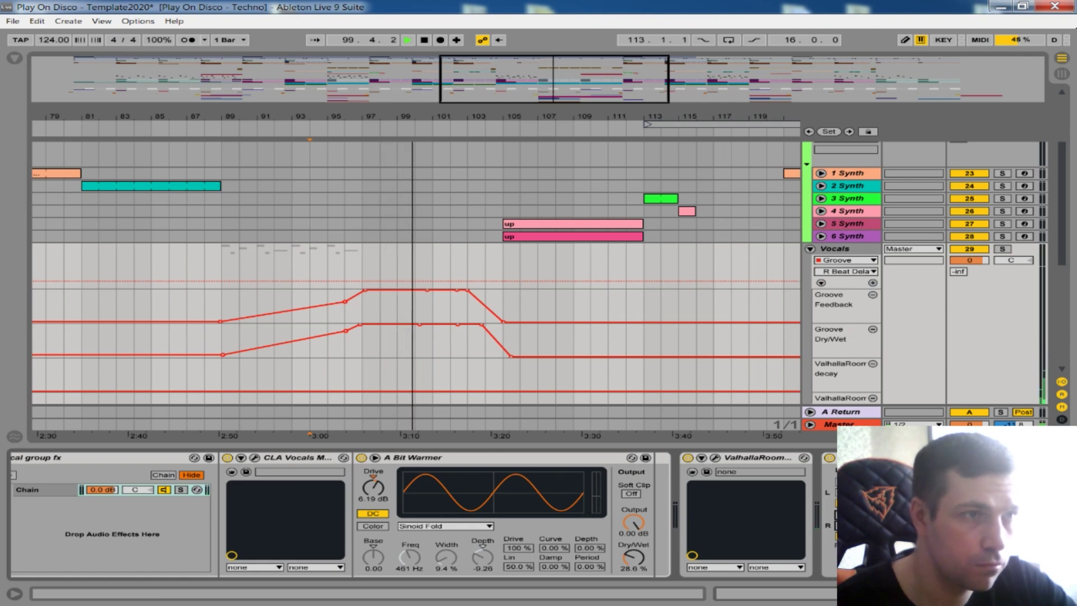
left_click(303, 264)
key("space")
key("space")
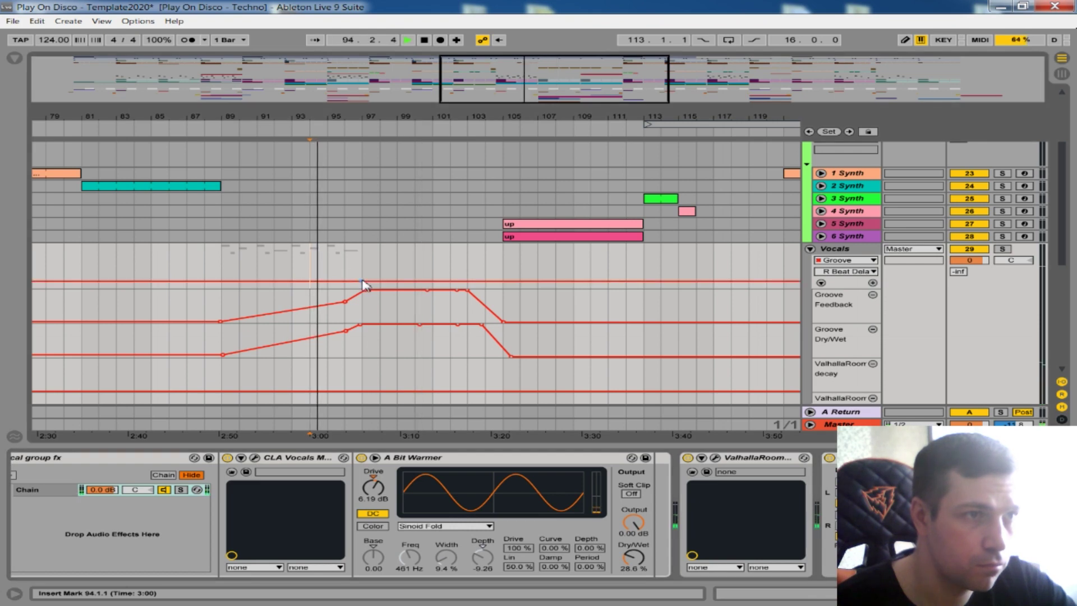
Step: Raise the Groove delay's R Beat Delay automation to 8 between about bar 97 and bar 100
left_click(348, 281)
left_click(418, 281)
left_click_drag(396, 281, 356, 261)
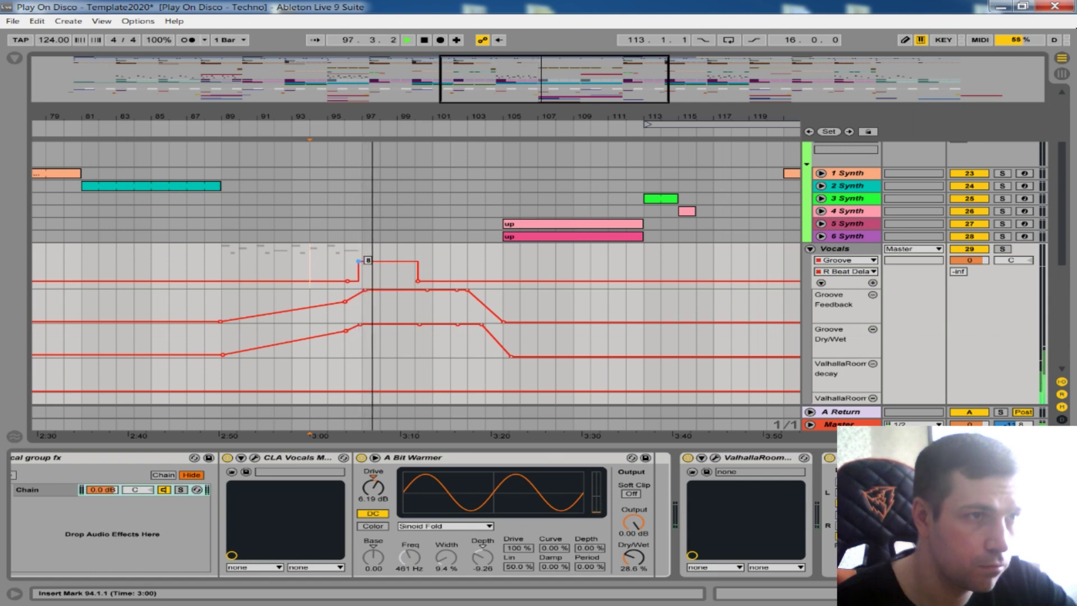
Step: Put the R Beat Delay automation in its own lane and move the start of its raised section to bar 97
left_click_drag(385, 117, 385, 168)
left_click(188, 260)
left_click(856, 458)
left_click(158, 272)
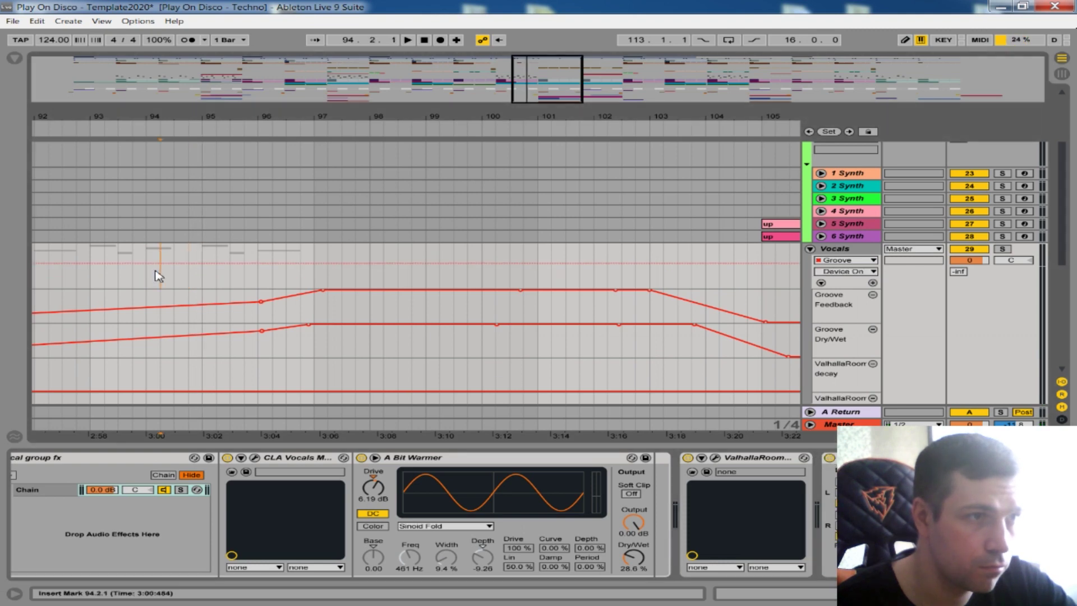
left_click(852, 516)
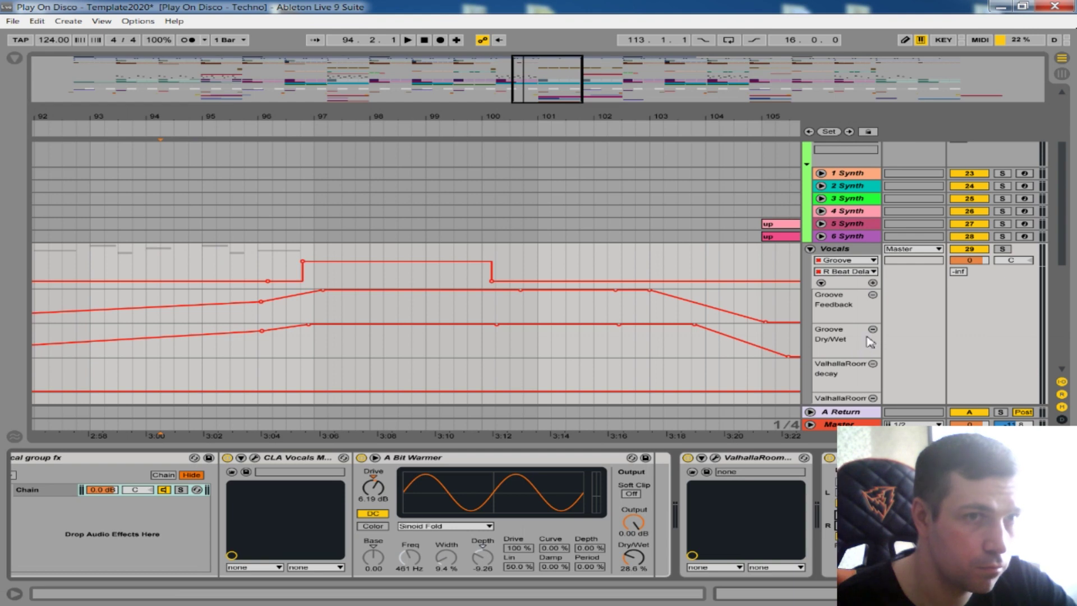
left_click(873, 283)
left_click_drag(302, 295, 305, 295)
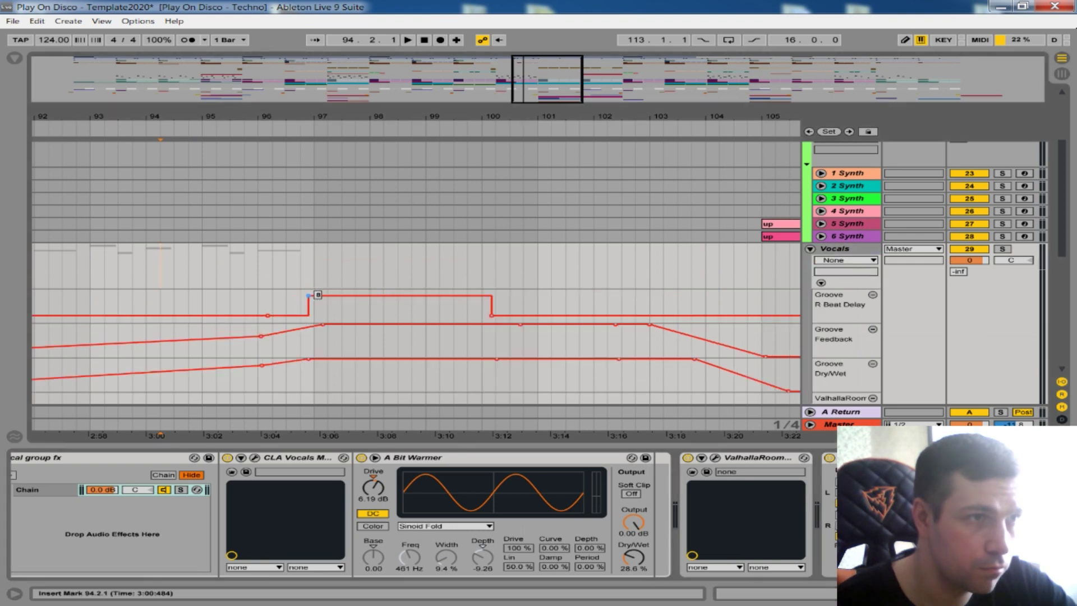
Step: Try stepping the R Beat Delay down at bar 98 and up to 16 from bar 99 to 100, and audition it
key("b")
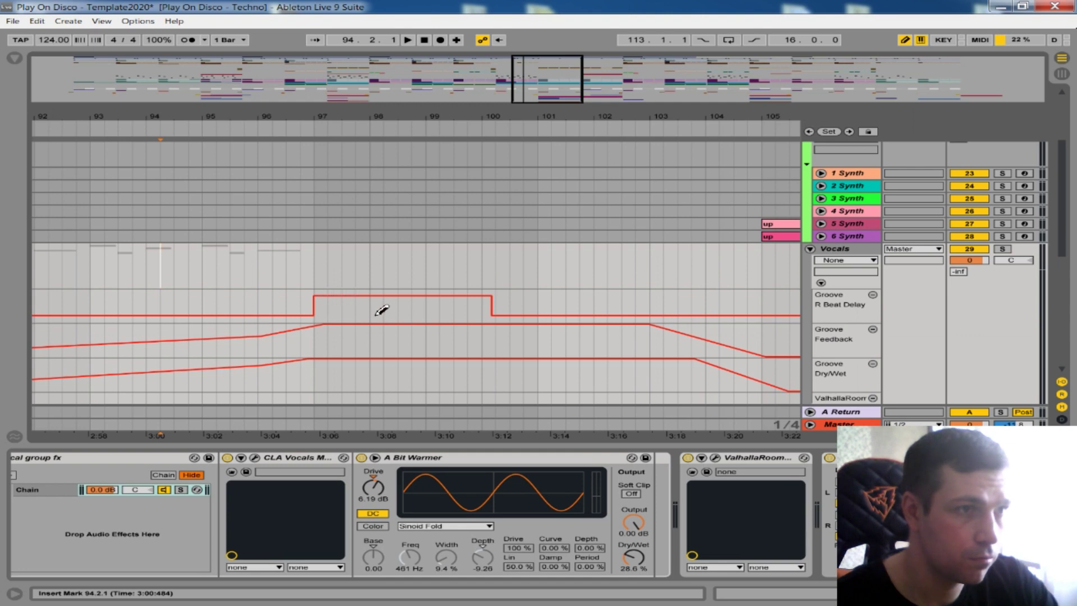
left_click_drag(380, 315, 376, 311)
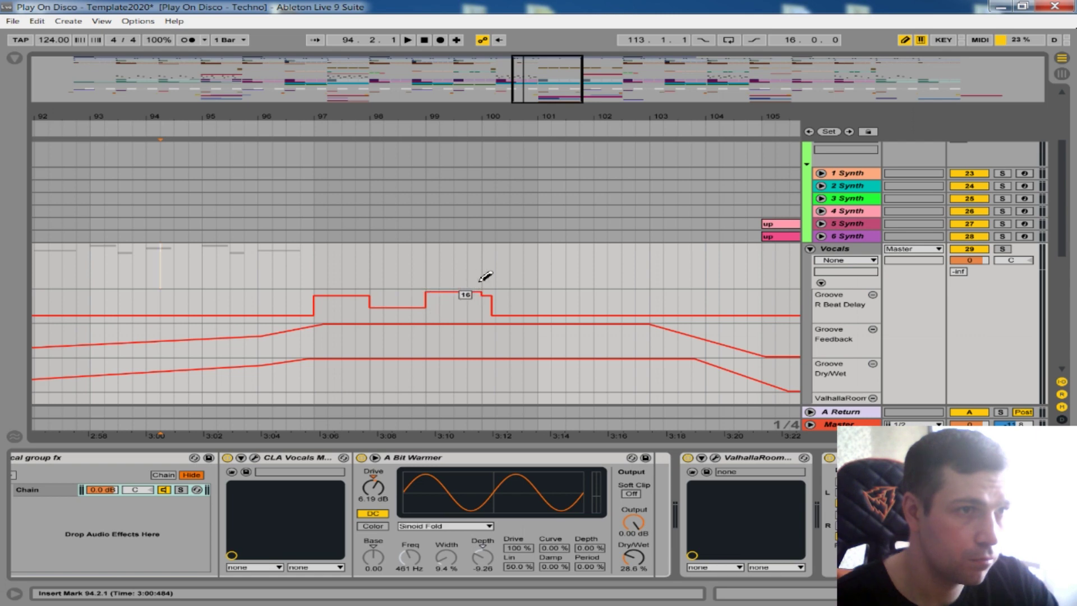
left_click_drag(251, 271, 260, 271)
key("space")
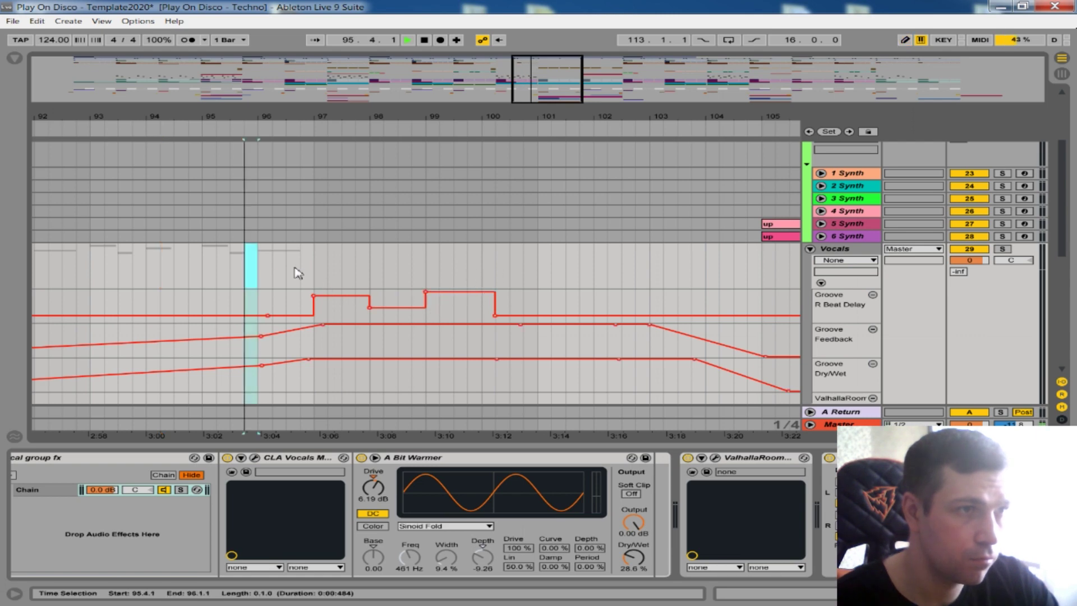
left_click(356, 274)
scroll(477, 278, "down", 2)
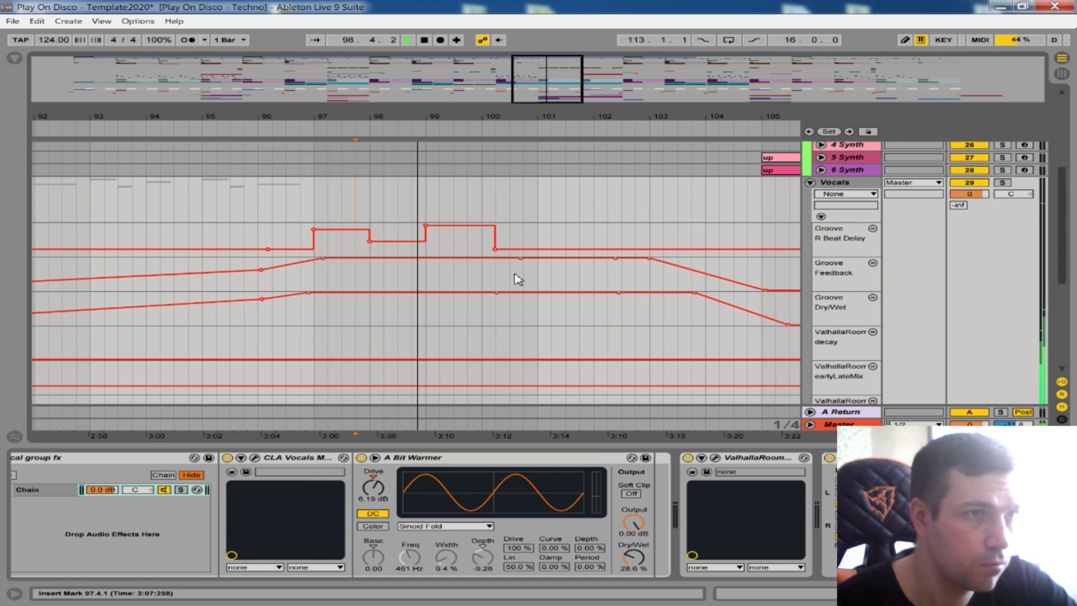
Step: Play from 95.3.1 and level the R Beat Delay automation at 8 from bar 97 to about bar 101
mouse_move(558, 95)
left_mouse_down()
mouse_move(560, 61)
mouse_move(560, 83)
left_mouse_up()
left_click(241, 209)
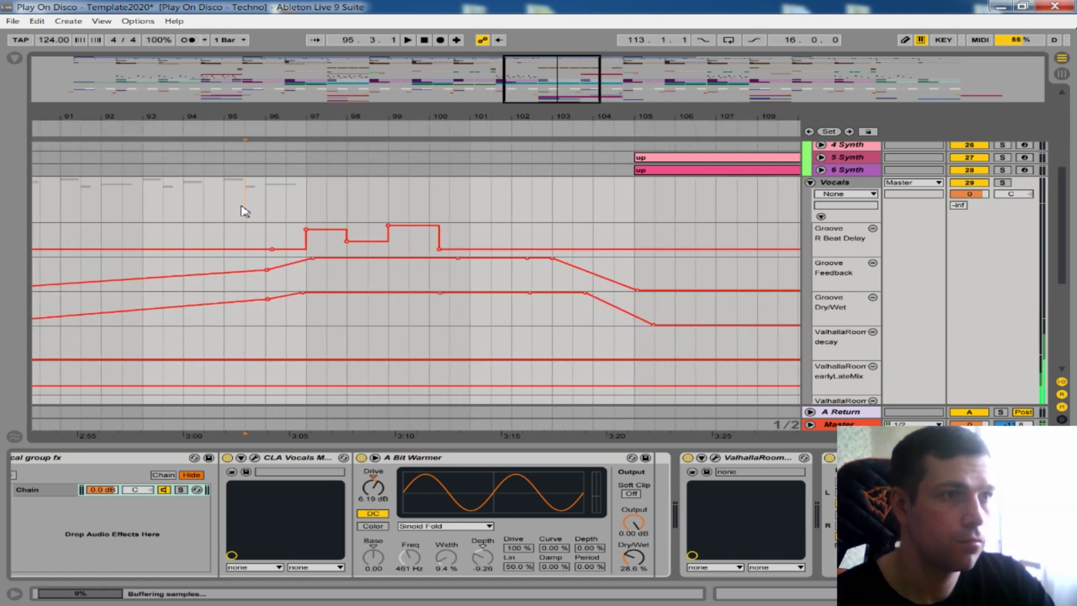
left_click(389, 226)
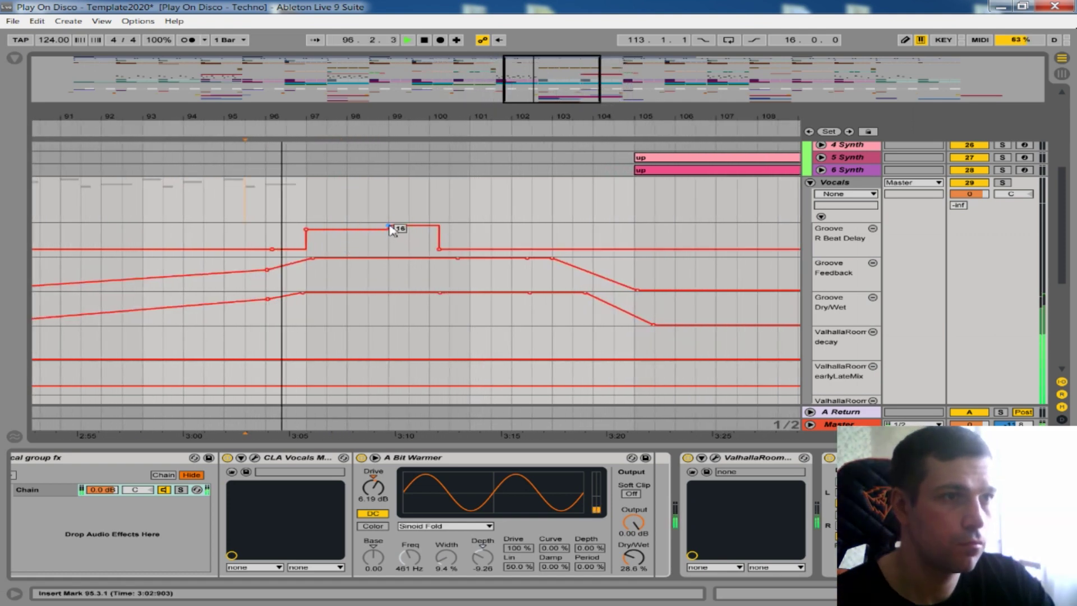
key("ctrl+b")
left_click(456, 229)
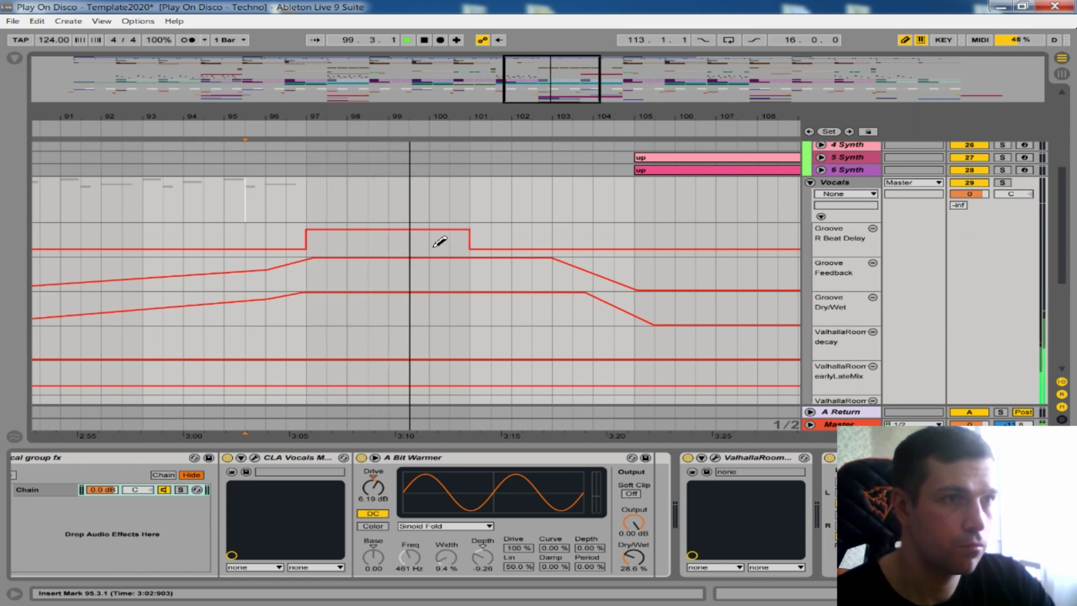
Step: Draw descending steps in the Vocals track's Groove R Beat Delay automation from bar 100 to bar 103
left_click_drag(481, 241, 447, 246)
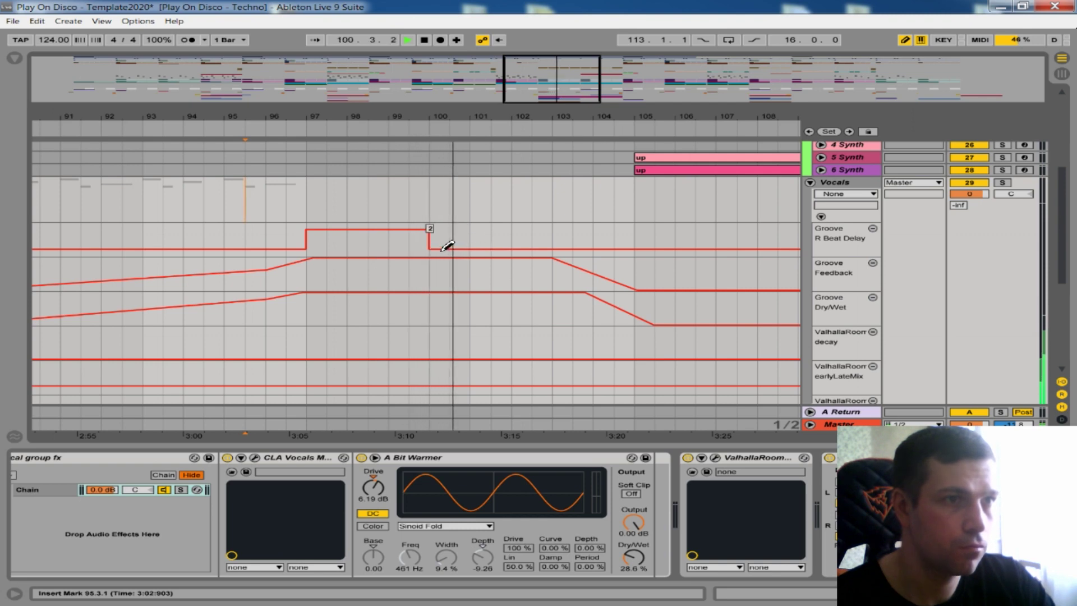
left_click_drag(441, 231, 444, 232)
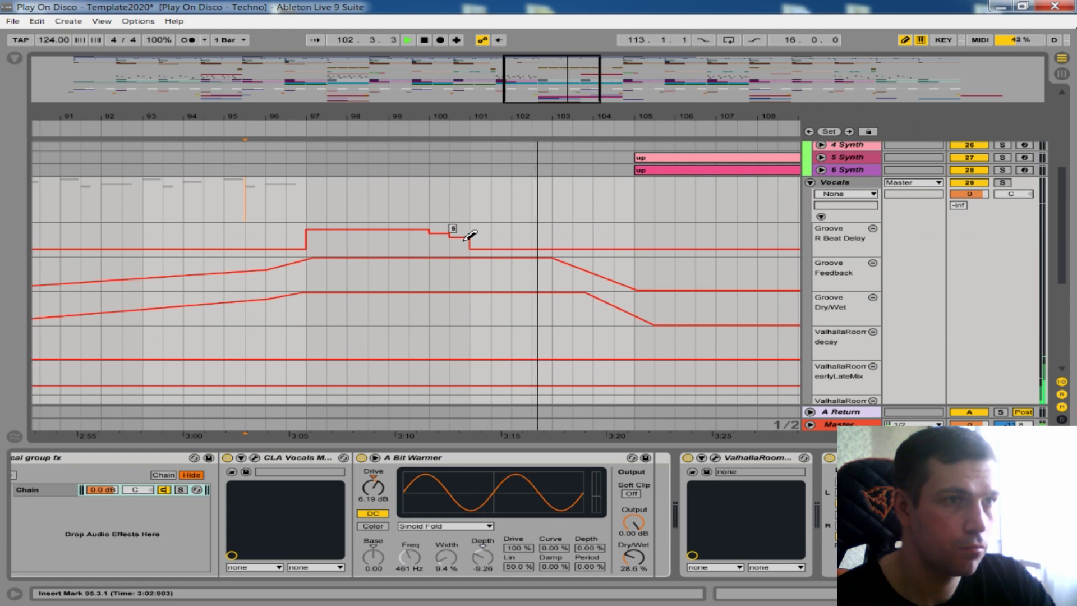
mouse_move(474, 235)
left_mouse_down()
mouse_move(548, 241)
mouse_move(516, 237)
left_mouse_up()
key("b")
key("space")
left_click_drag(321, 119, 342, 113)
left_click_drag(489, 118, 472, 142)
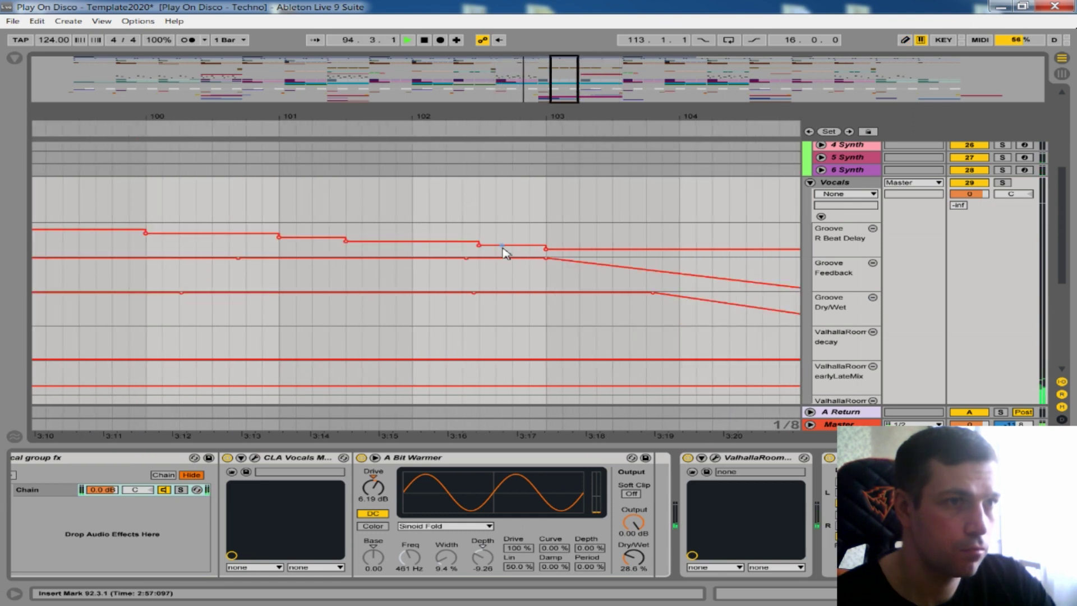
Step: Lower the R Beat Delay one more step just before bar 103 and remove the breakpoint at bar 103 so the low value holds
key("b")
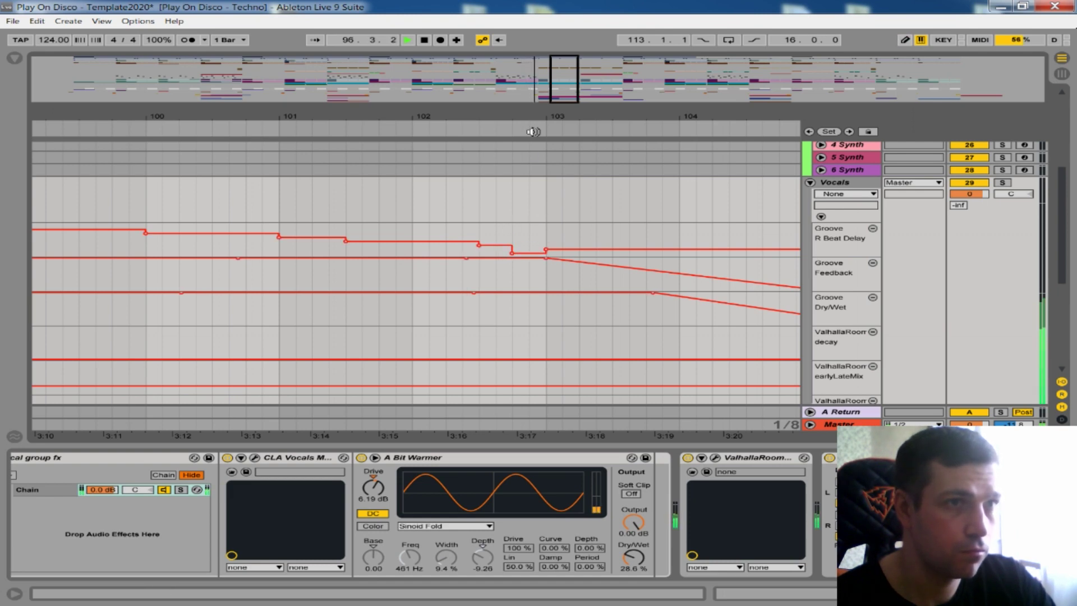
left_click(546, 250)
left_click_drag(524, 118, 522, 92)
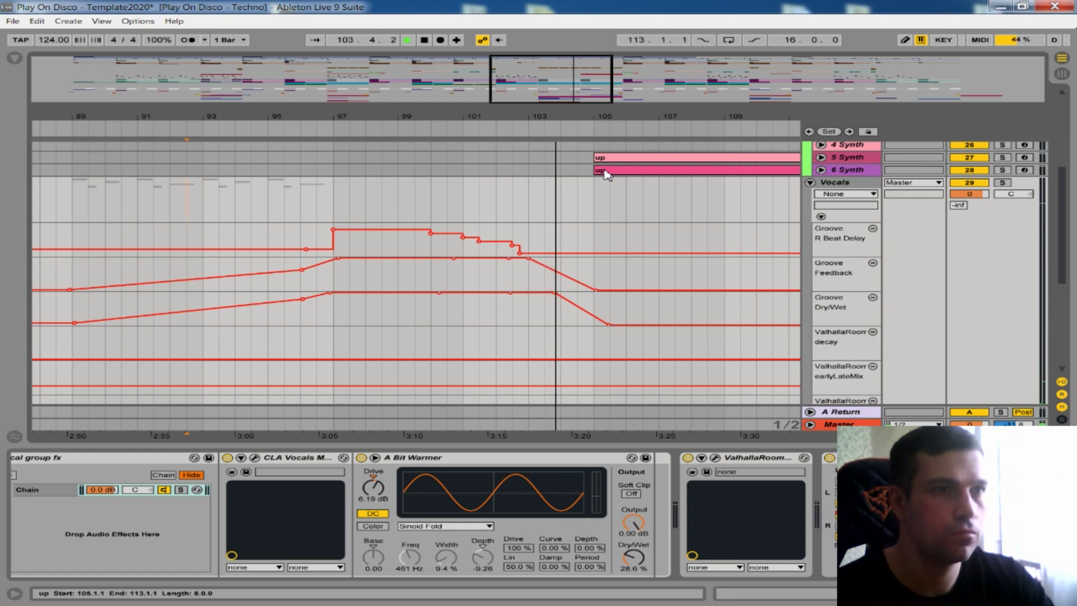
Step: Show the Vocals track's Groove L Beat Delay automation and draw rising steps from bar 100, holding the highest until bar 105
left_click(866, 494)
left_click(873, 217)
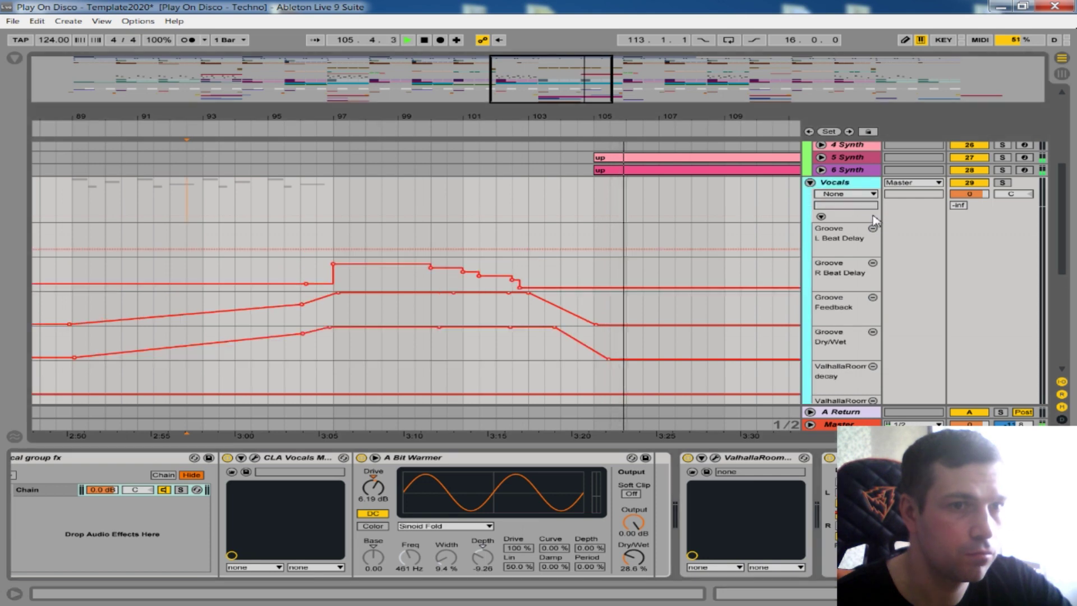
left_click(250, 240)
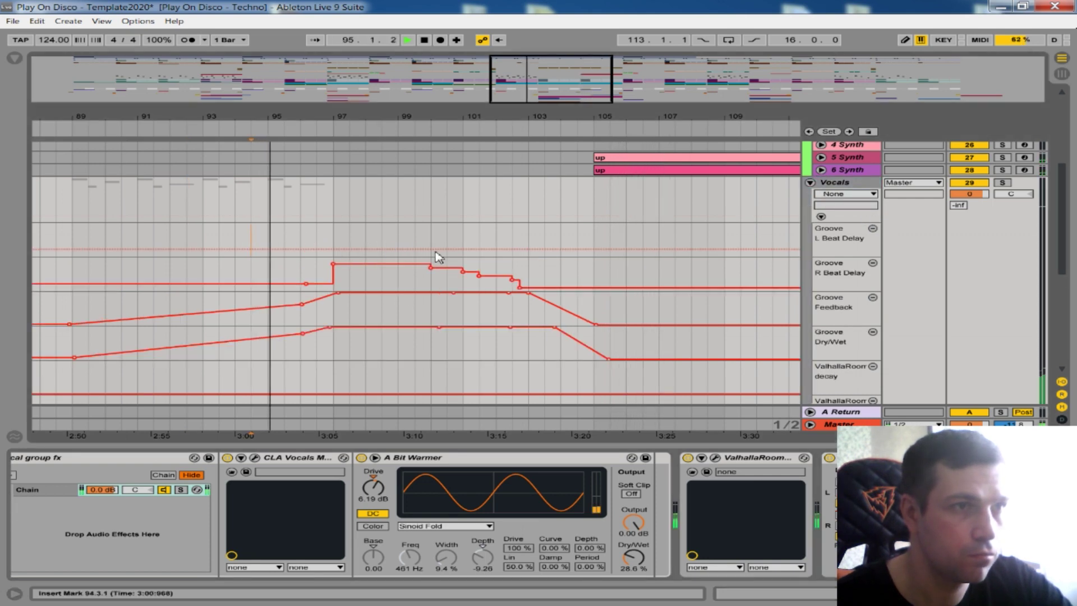
key("b")
left_click_drag(446, 238, 560, 223)
key("b")
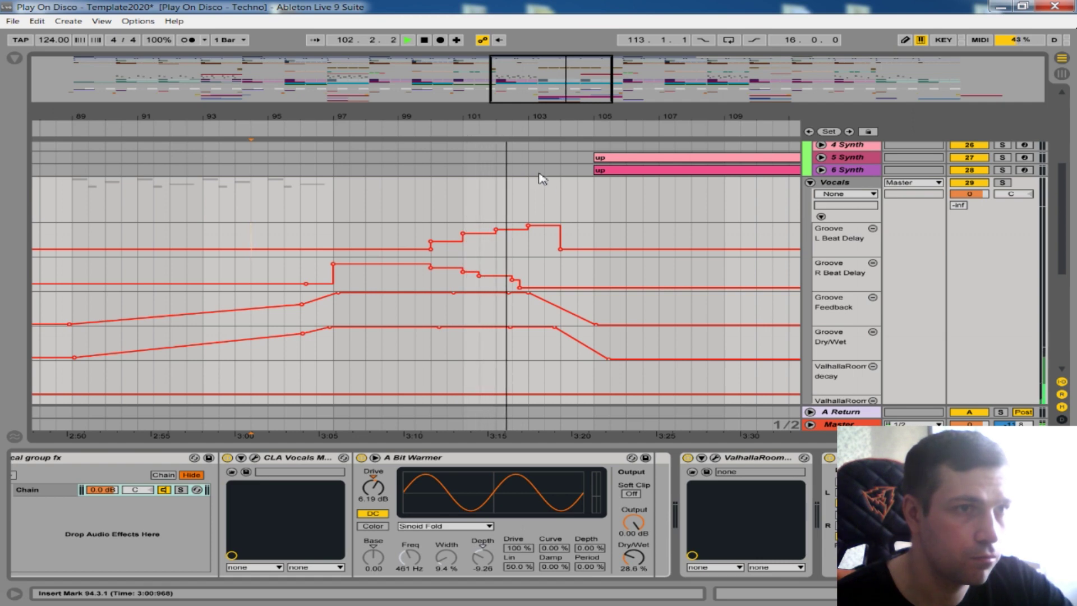
key("b")
left_click_drag(570, 225, 586, 231)
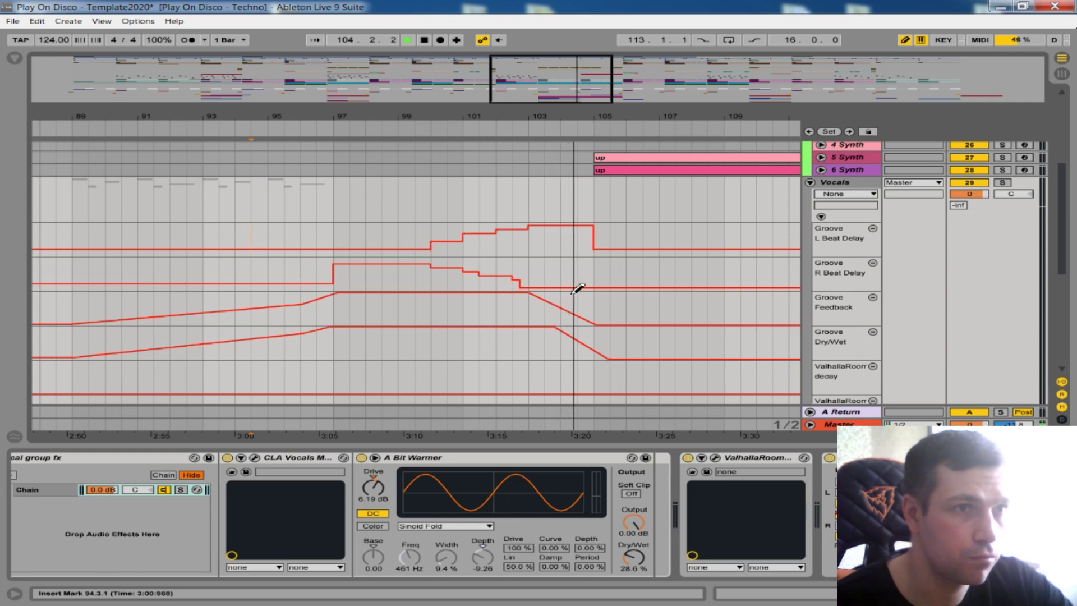
key("b")
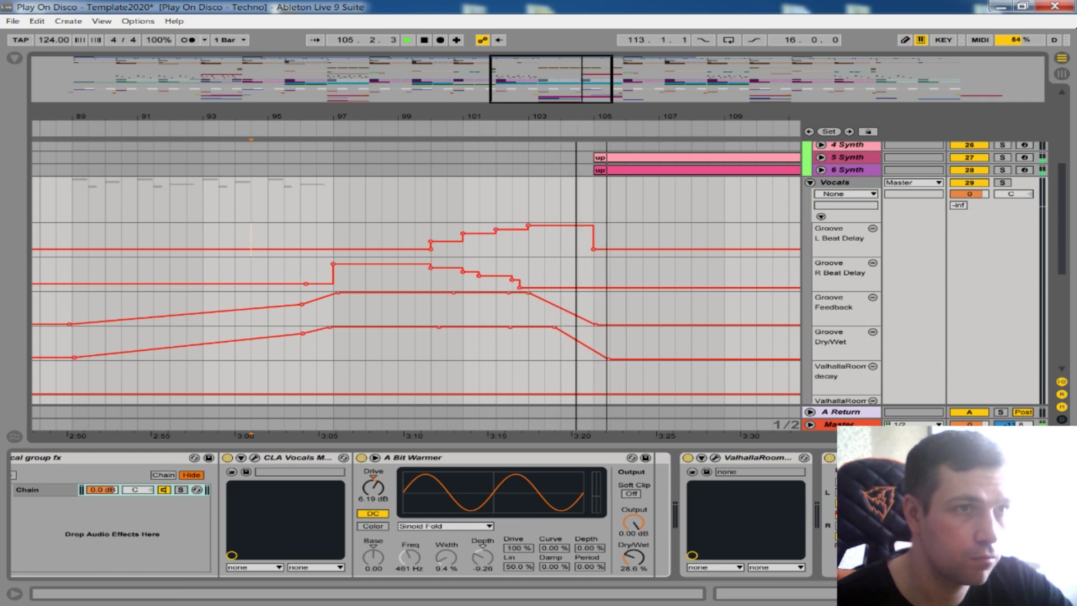
Step: Collapse the Vocals track and expand the Fxs group with the whole arrangement in view
double_click(577, 117)
left_click(822, 217)
left_click(810, 182)
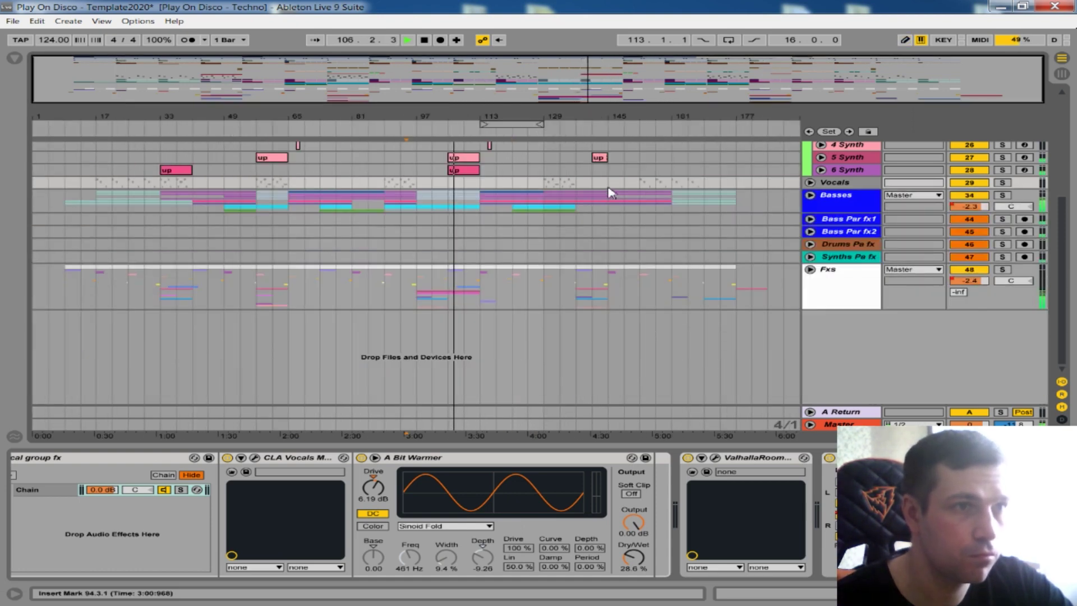
left_click(810, 269)
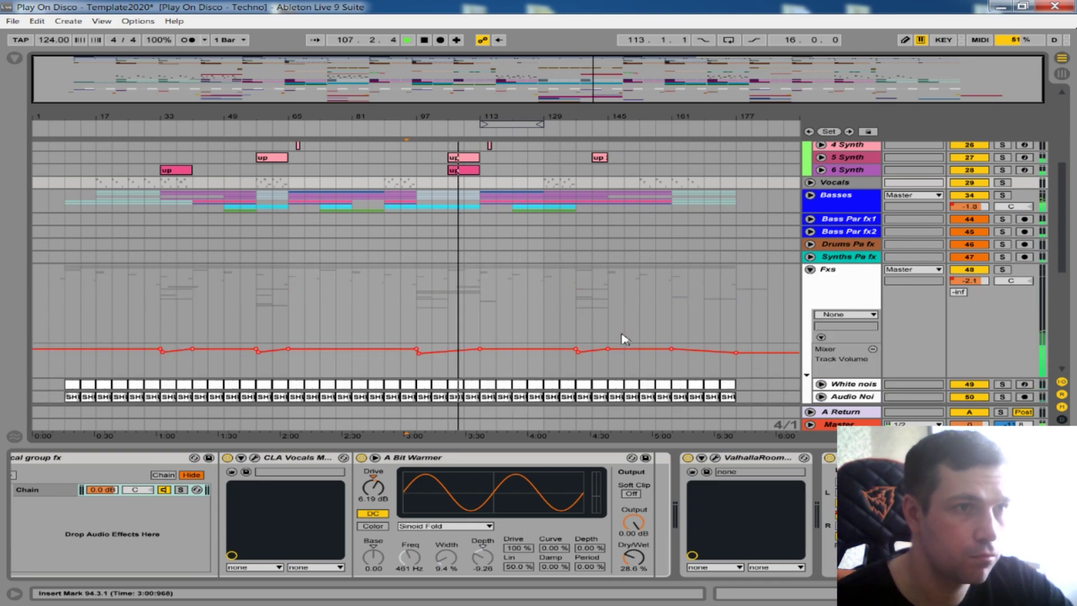
Step: Copy the clip at bar 97 on 64 Audio to bar 105 and fold the track again
scroll(642, 357, "down", 8)
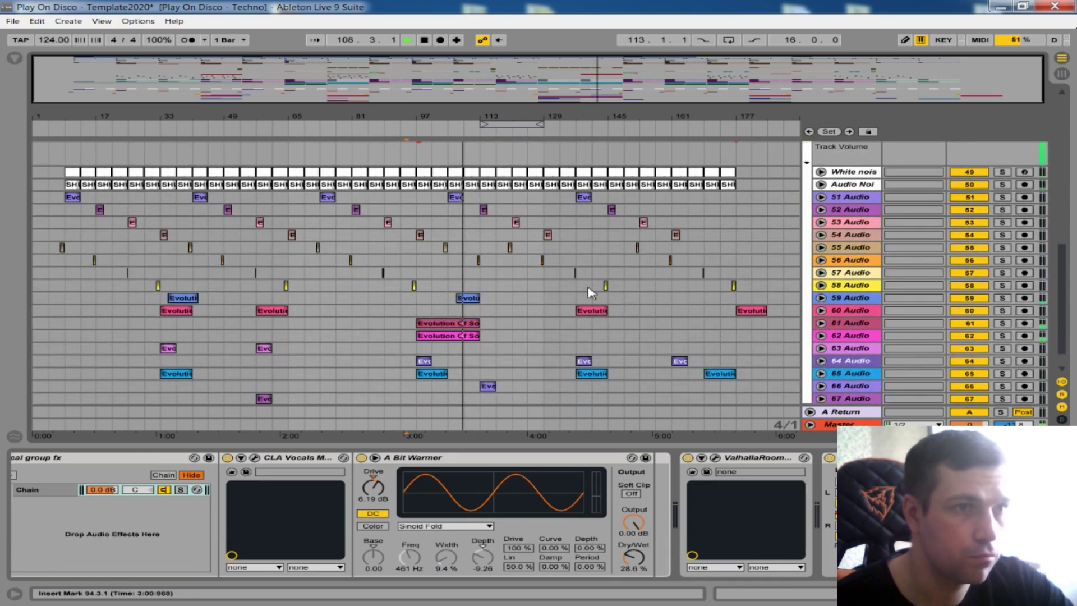
scroll(785, 352, "down", 2)
left_click(821, 336)
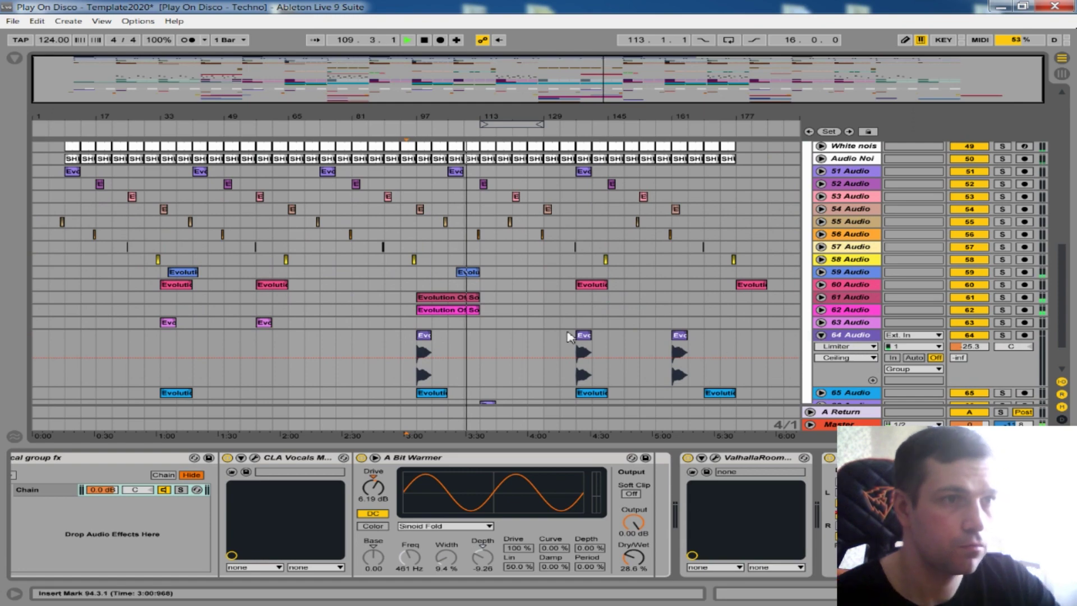
left_click(424, 338)
left_click_drag(427, 340, 458, 340)
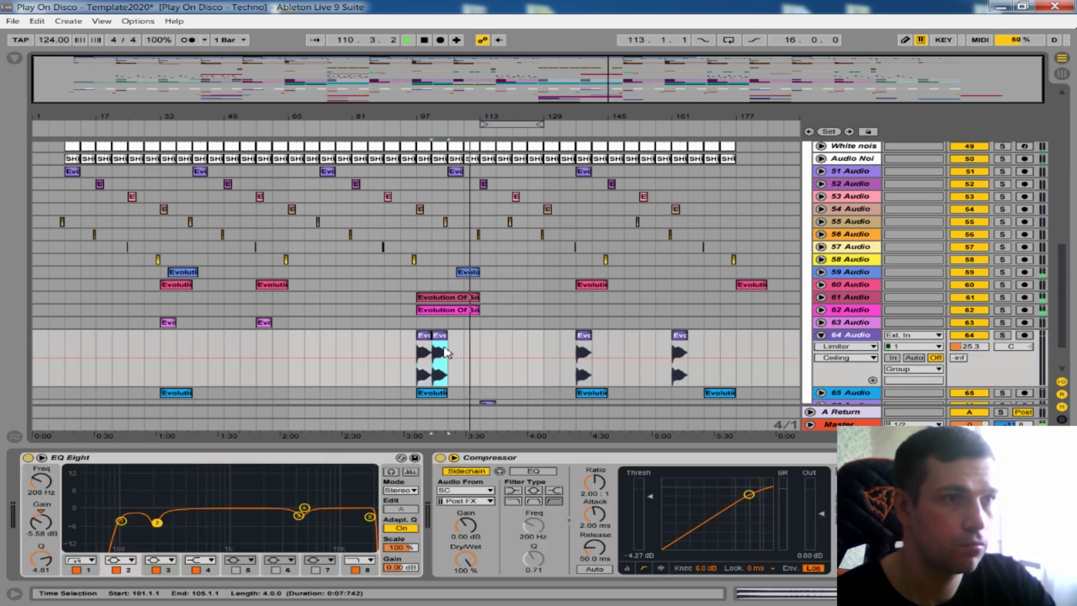
left_click_drag(644, 445, 625, 464)
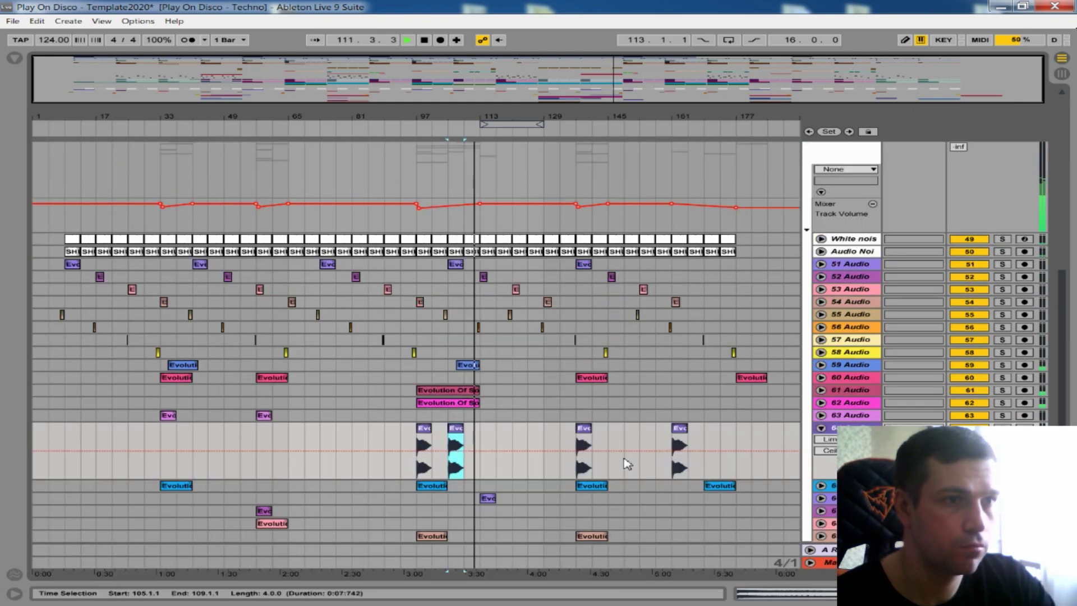
left_click(821, 429)
Step: Copy the sweep clip at bar 97 on 65 Audio to bar 105 and play from there
left_click(820, 440)
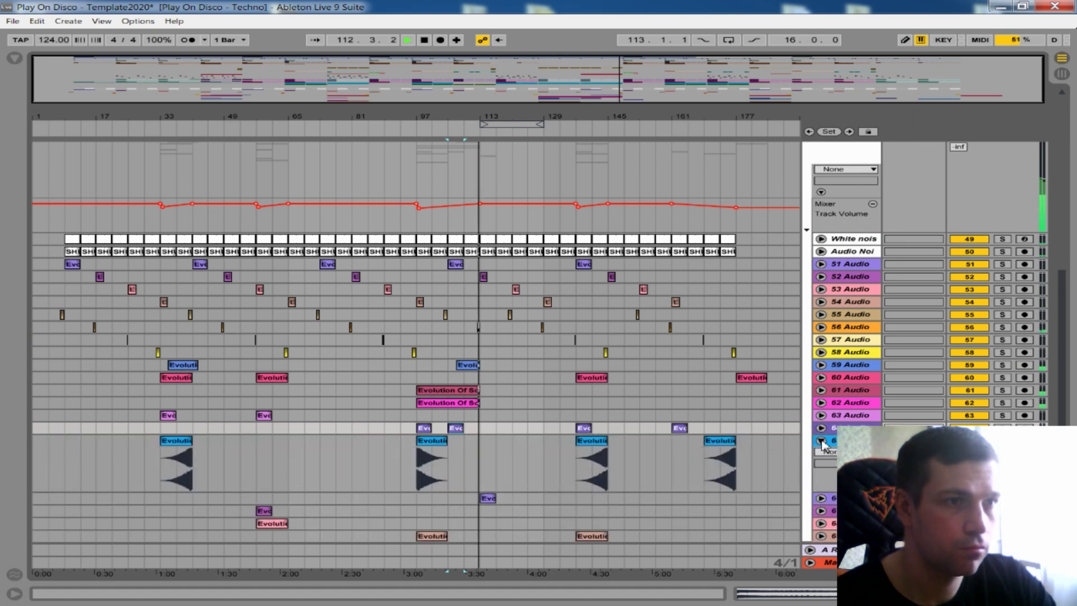
left_click(821, 441)
left_click_drag(438, 441, 471, 443)
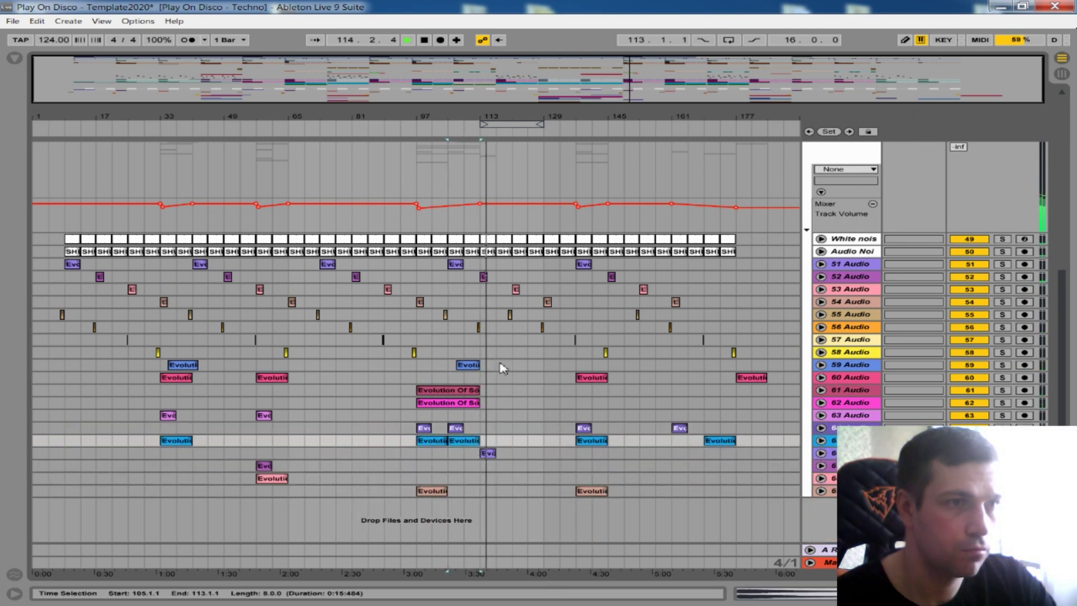
left_click(449, 339)
left_click(459, 428)
Step: Reverse the sample of the DownSweep 3 clip at bar 105 on 65 Audio and check its waveform
left_click(820, 492)
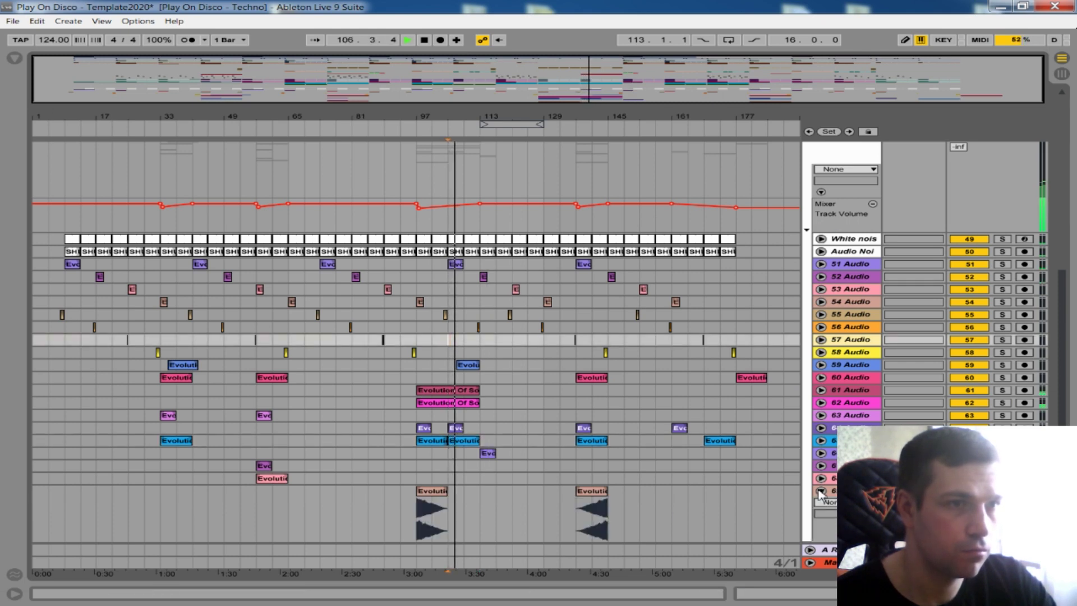
left_click(821, 491)
left_click(441, 492)
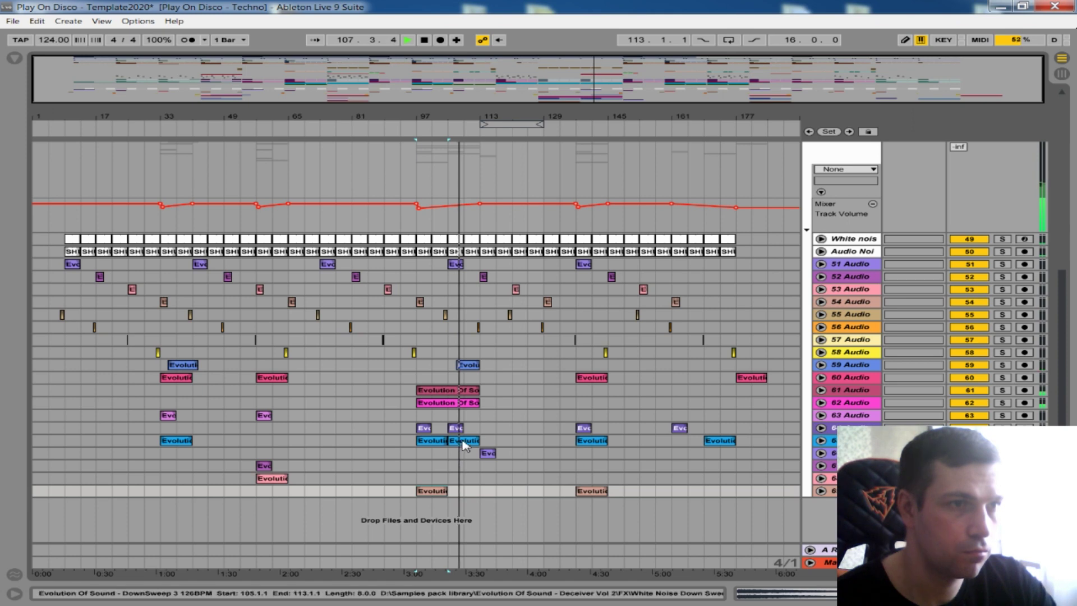
double_click(465, 441)
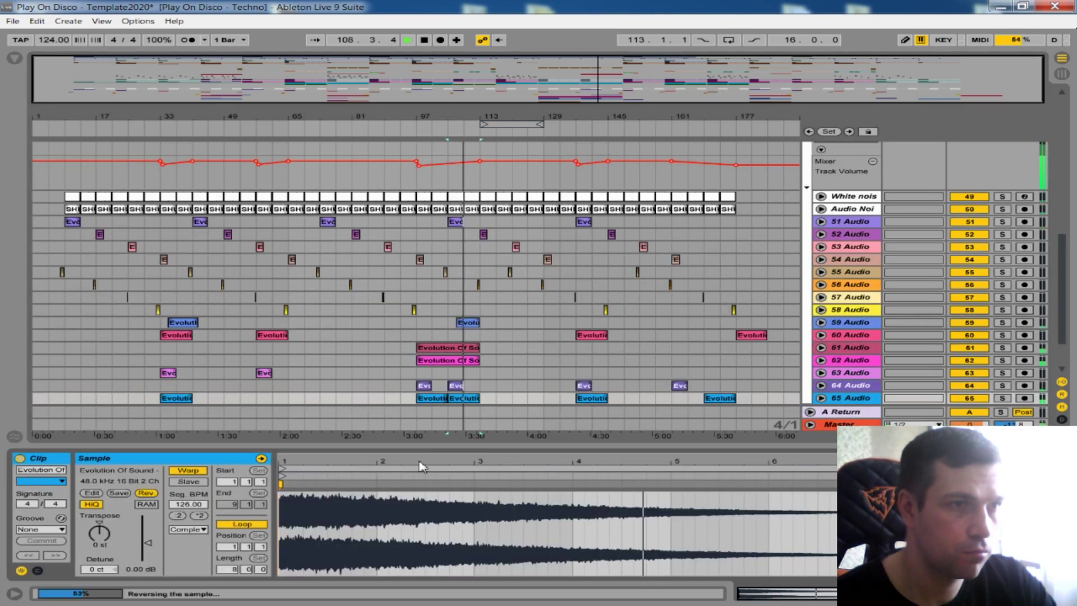
double_click(454, 445)
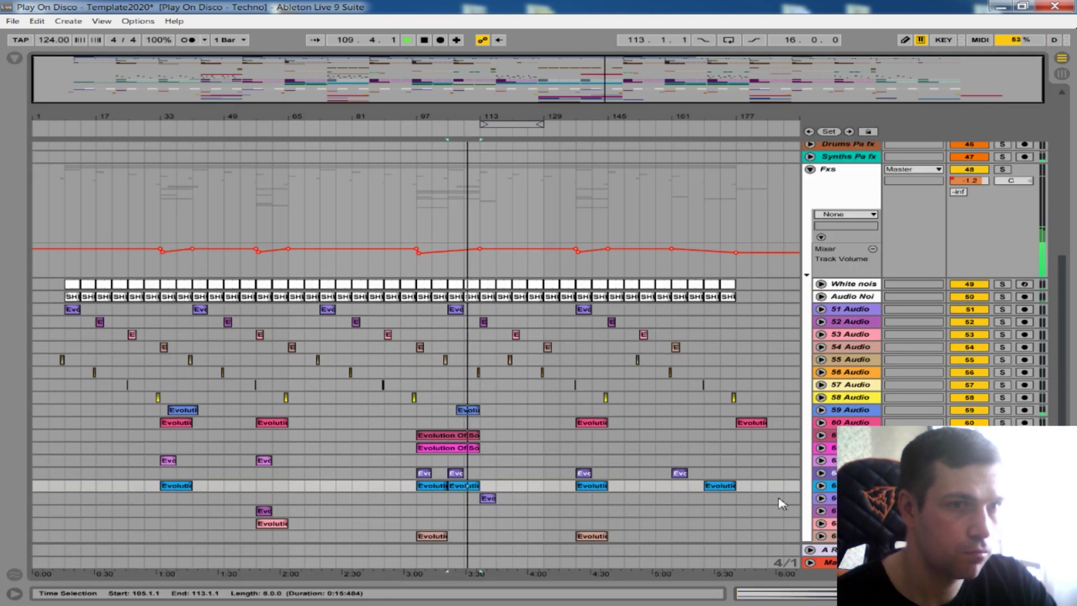
left_click(821, 486)
left_click(821, 486)
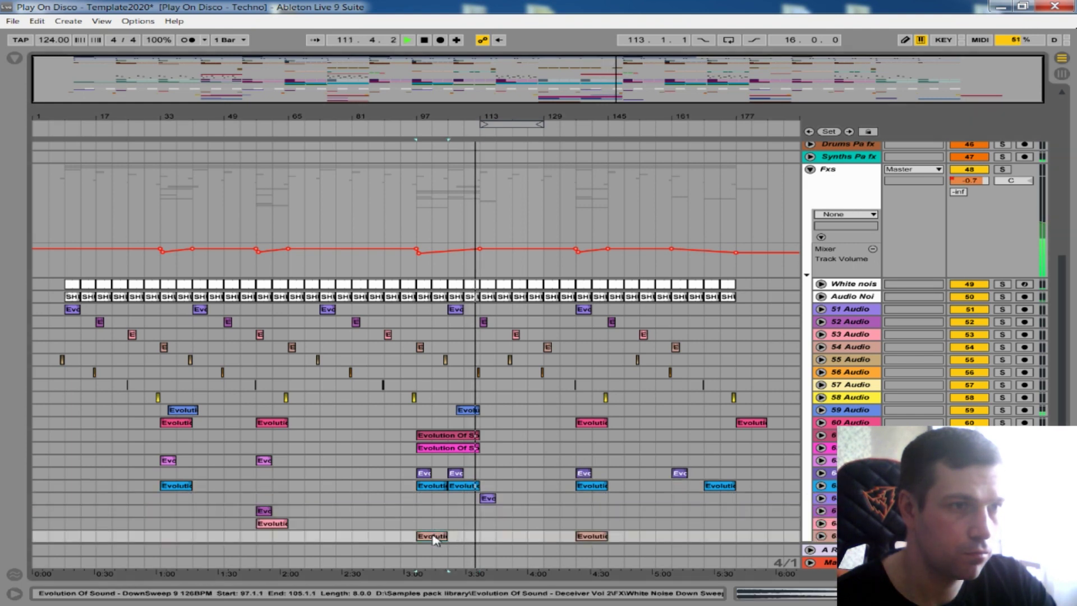
Step: Copy the DownSweep 9 clip at bar 97 on the lowest Fxs track to bar 105 and play from bar 97
key("ctrl+d")
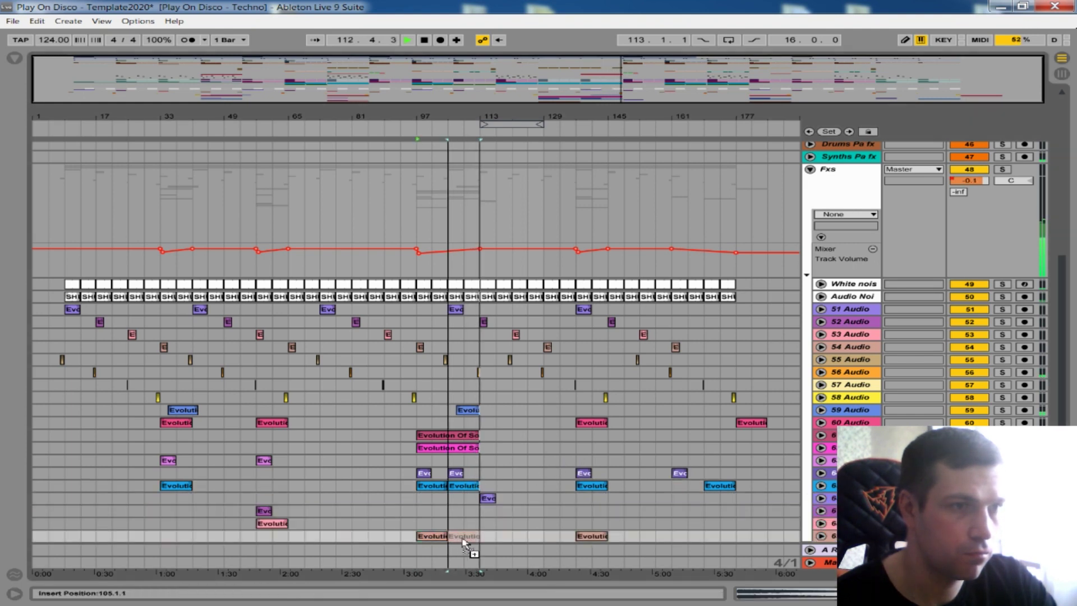
left_click(416, 500)
key("space")
key("space")
Step: Compare the sweep waveforms on 65 Audio and the lowest Fxs track while playing from bar 105
left_click(822, 486)
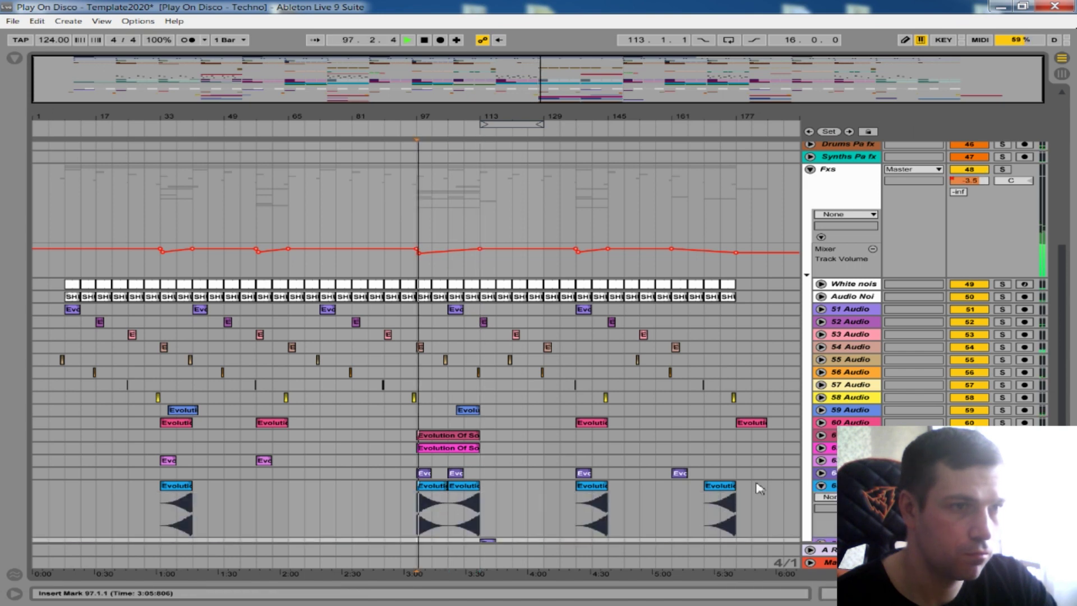
scroll(561, 476, "down", 2)
left_click(822, 535)
scroll(494, 449, "down", 2)
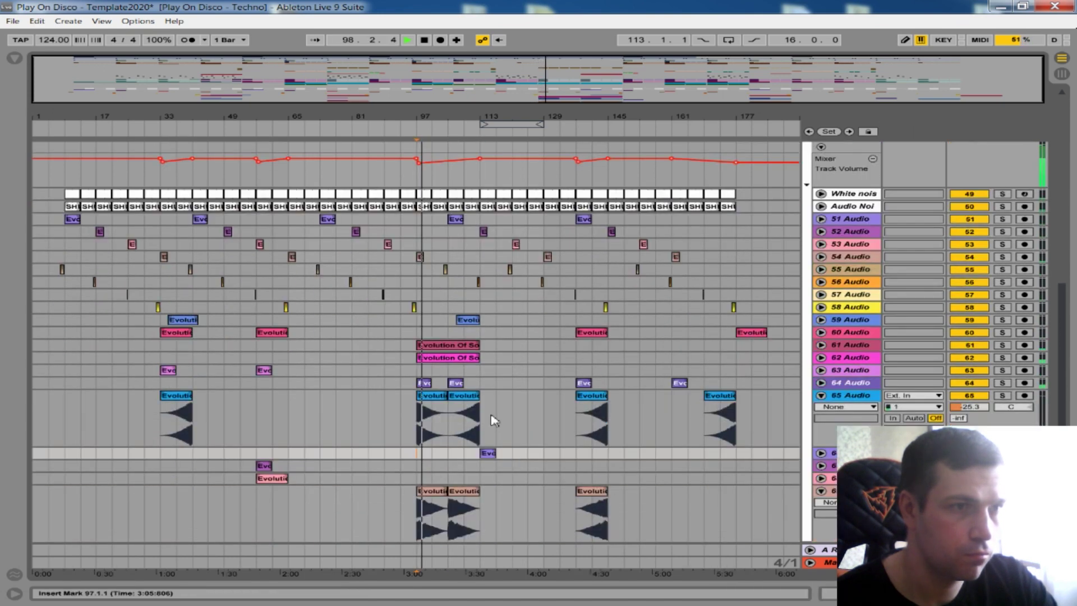
left_click(449, 428)
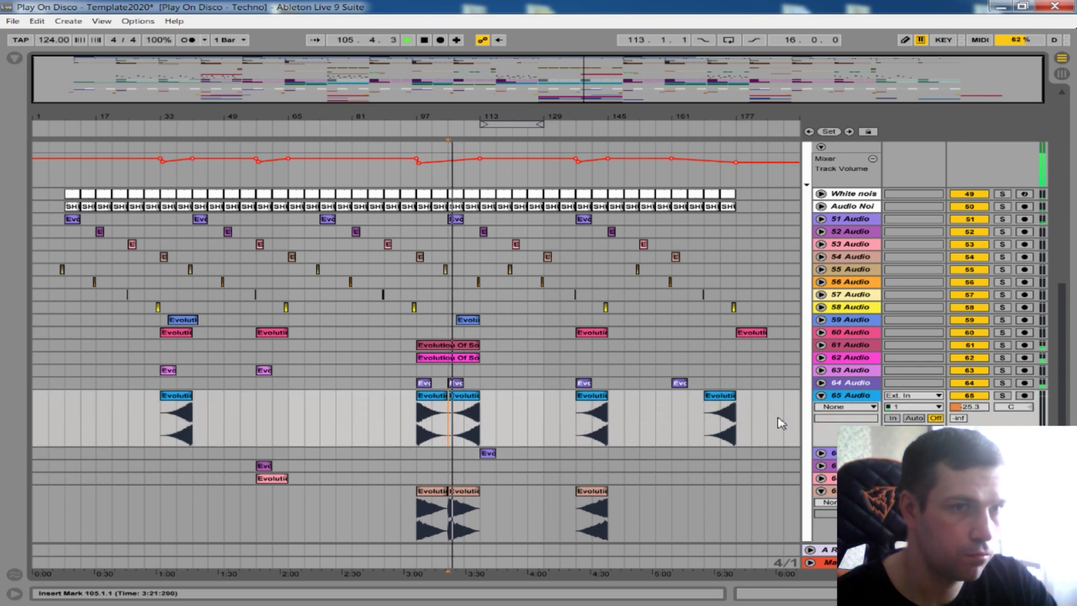
left_click(822, 396)
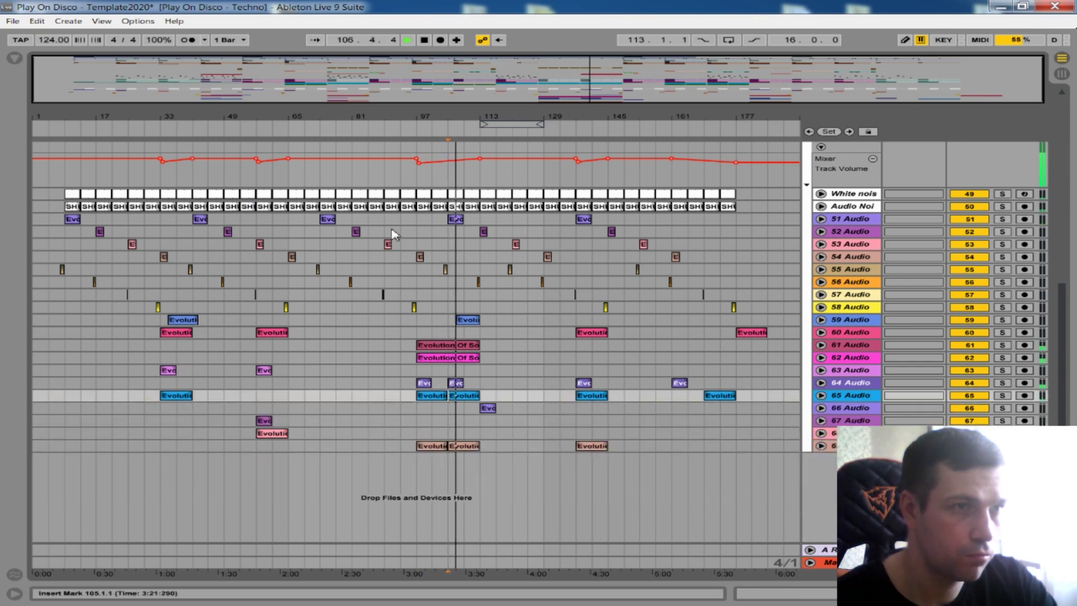
Step: Fold the Fxs group and examine the Basses group's automation lanes
scroll(440, 228, "up", 4)
scroll(750, 220, "up", 10)
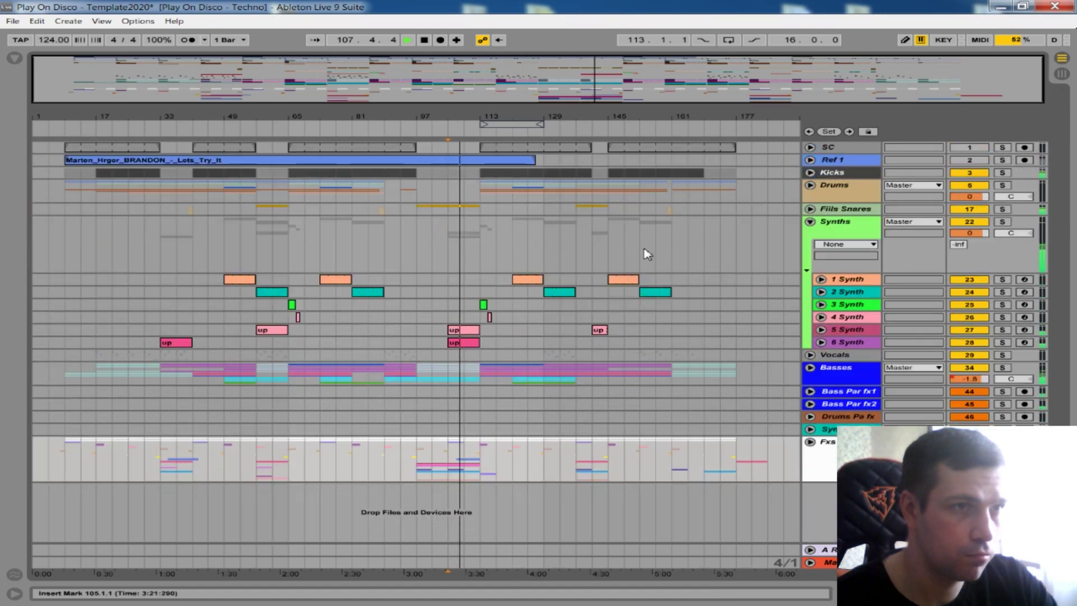
scroll(769, 270, "down", 2)
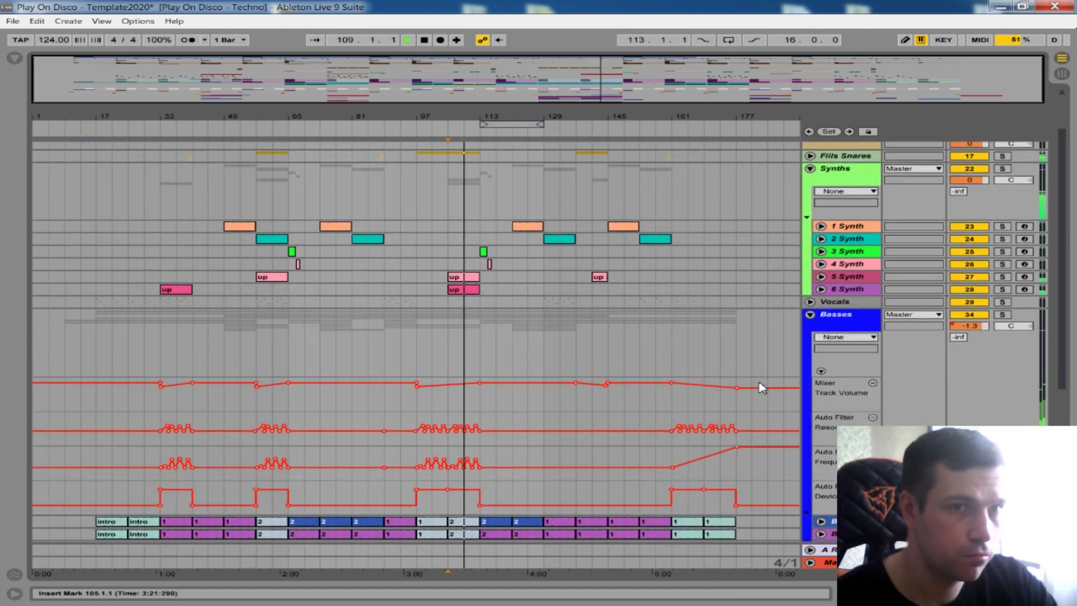
scroll(662, 367, "up", 1)
left_click(809, 341)
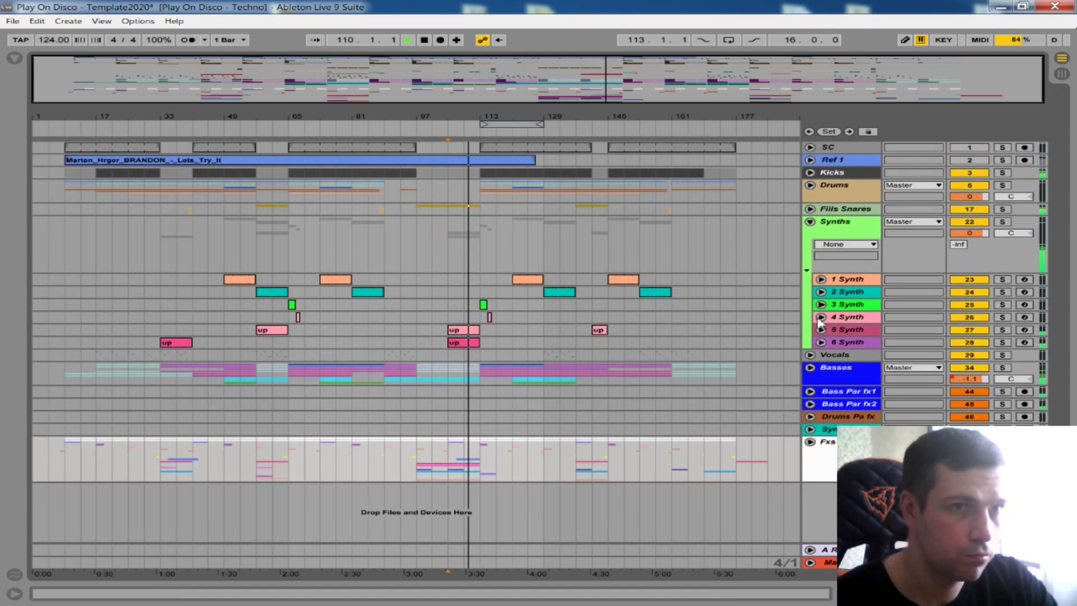
Step: Automate the Synths group's Track Volume to dip at bar 105 and ramp back up by bar 113, and play that section
left_click(970, 233)
left_click(873, 267)
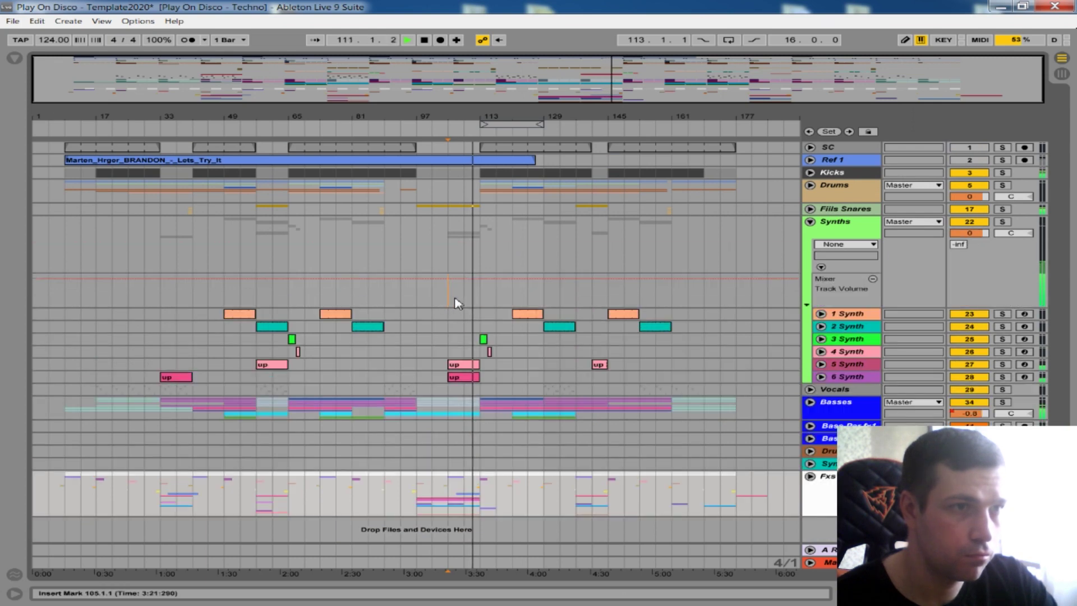
left_click_drag(473, 303, 467, 290)
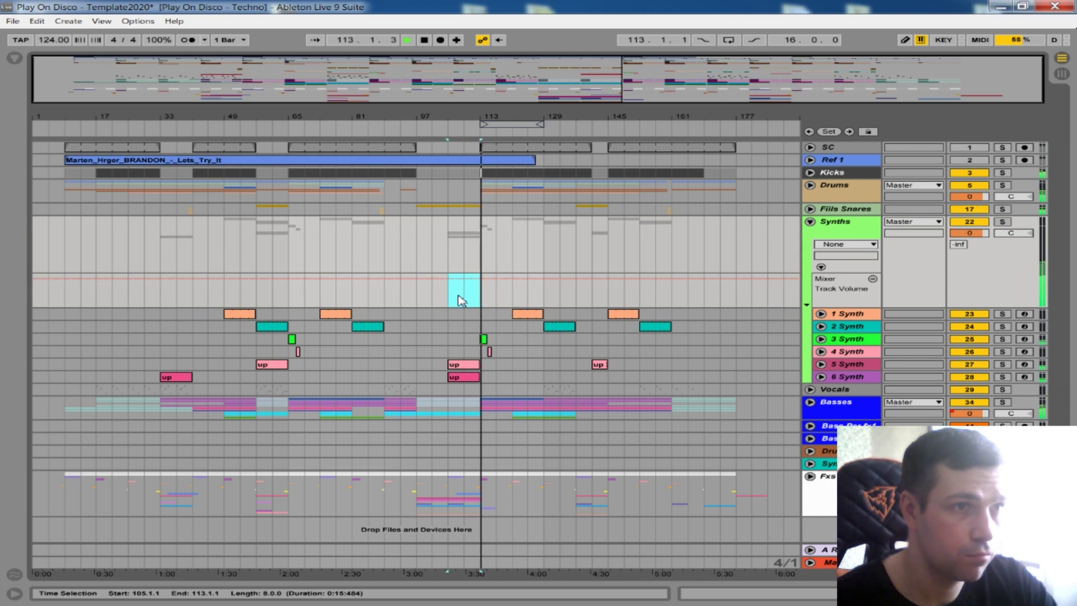
left_click_drag(477, 284, 451, 280)
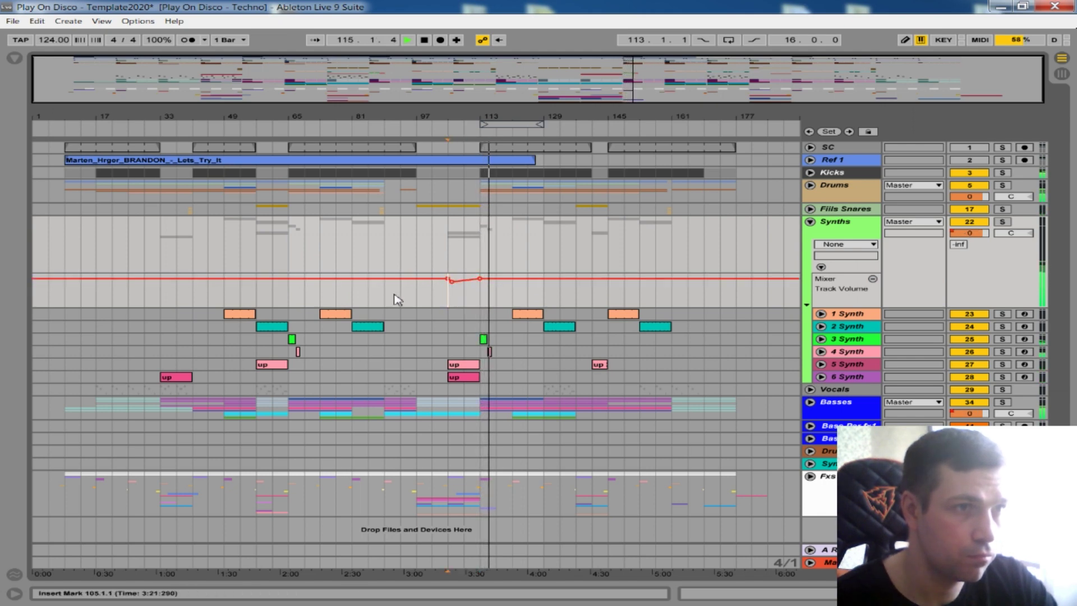
key("space")
key("space")
mouse_move(456, 116)
left_mouse_down()
mouse_move(457, 135)
mouse_move(438, 125)
left_mouse_up()
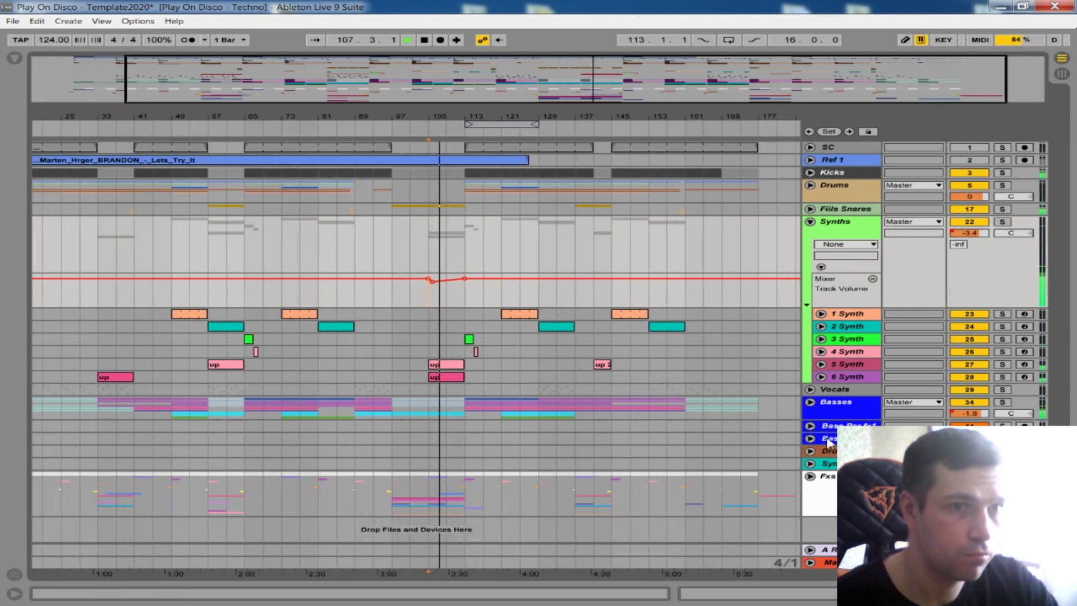
Step: Automate the Fxs group's Track Volume to dip again at bar 105 and ramp back up by bar 113, like at bar 97
left_click(810, 477)
scroll(702, 437, "down", 5)
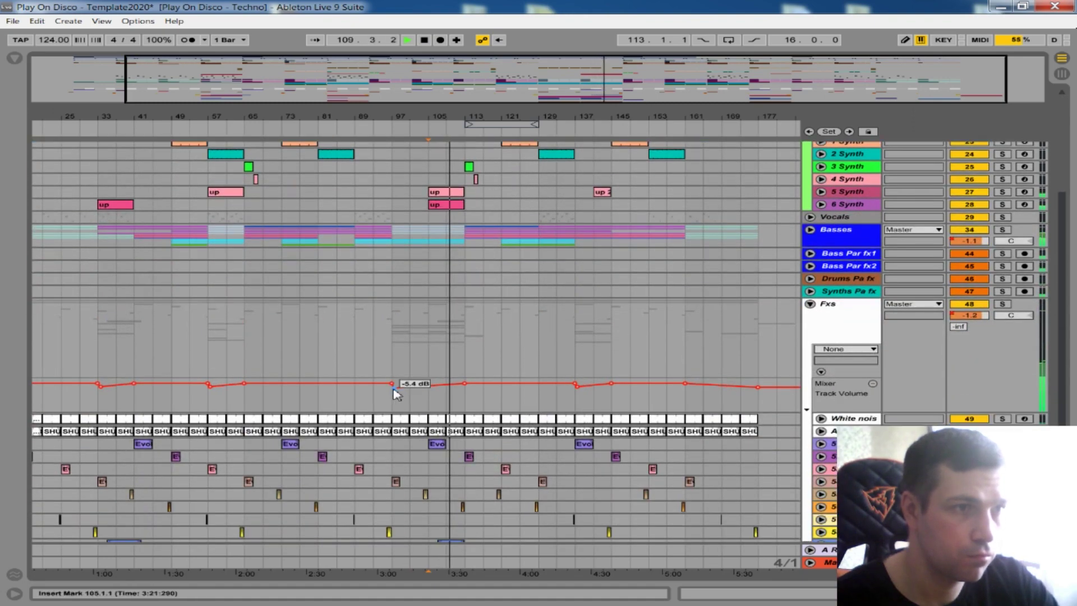
left_click(395, 389)
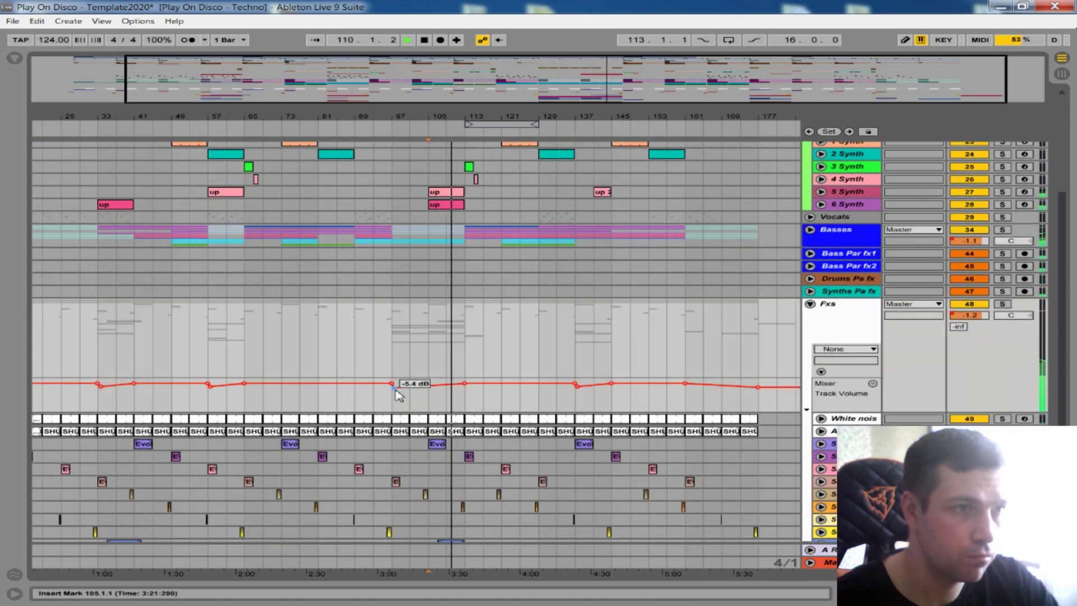
left_click_drag(426, 400, 398, 398)
key("ctrl+d")
left_click(432, 386)
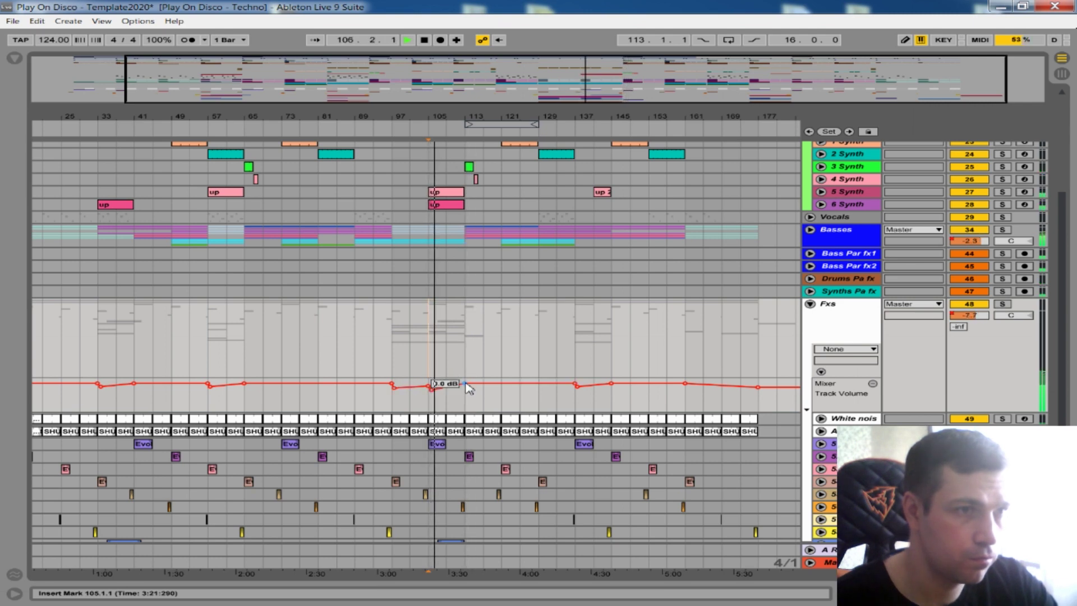
mouse_move(394, 389)
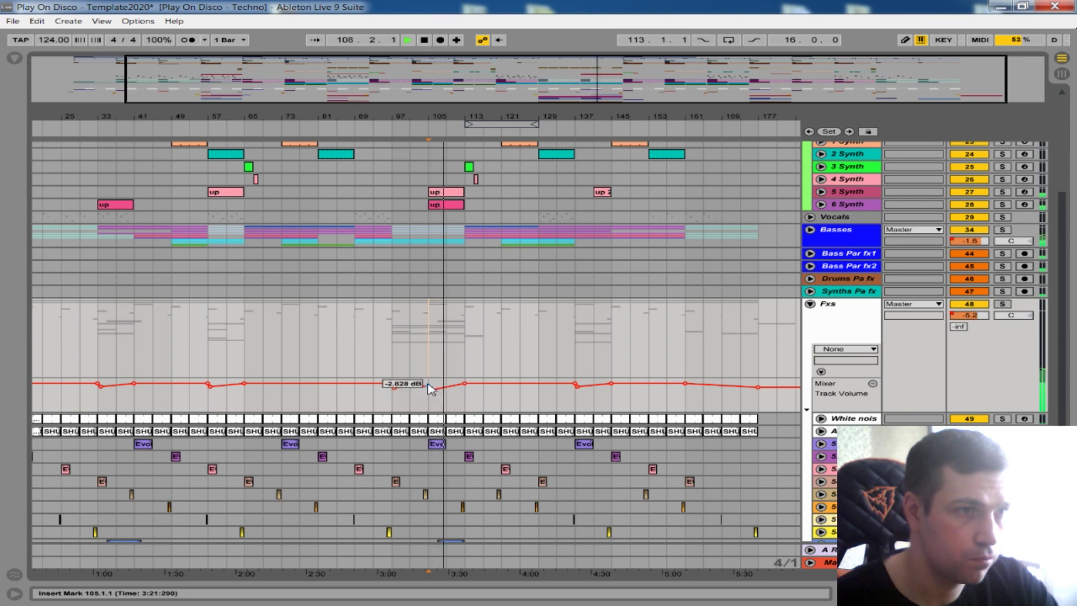
mouse_move(430, 386)
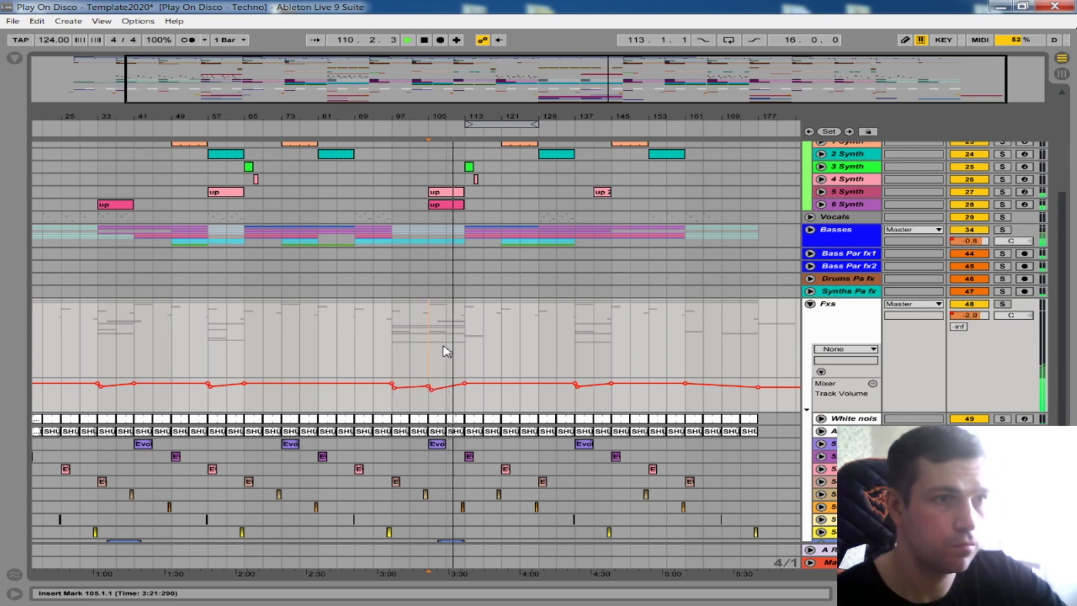
Step: Automate the Synths group's Track Volume to dip to about -4.6 dB at bar 141 and ramp back up by bar 145
scroll(505, 269, "up", 1)
left_click_drag(469, 118, 470, 92)
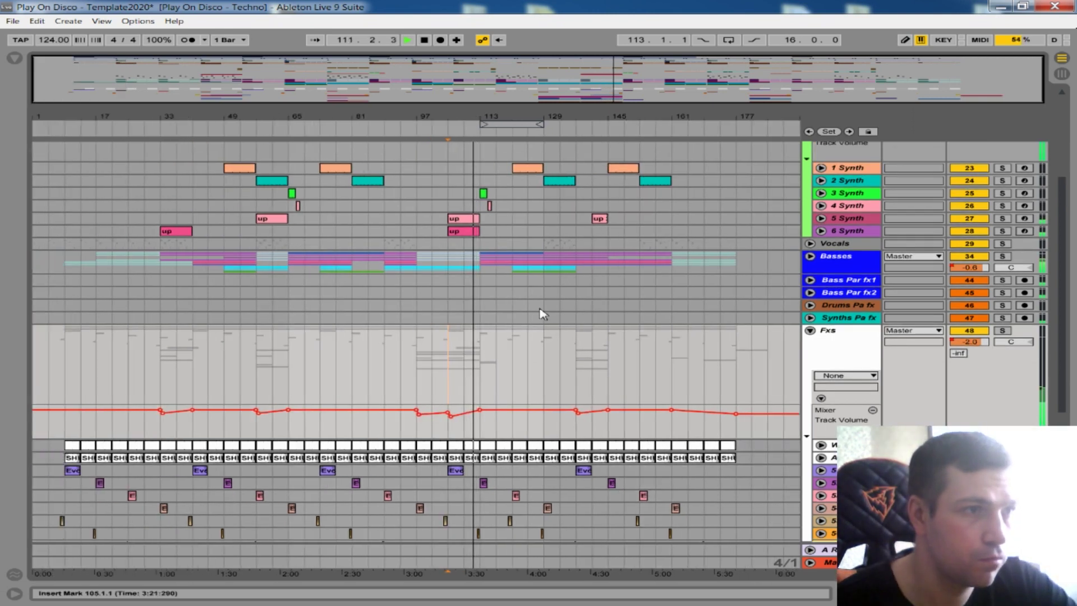
scroll(589, 339, "down", 1)
scroll(612, 350, "down", 3)
scroll(611, 350, "up", 2)
scroll(808, 299, "up", 7)
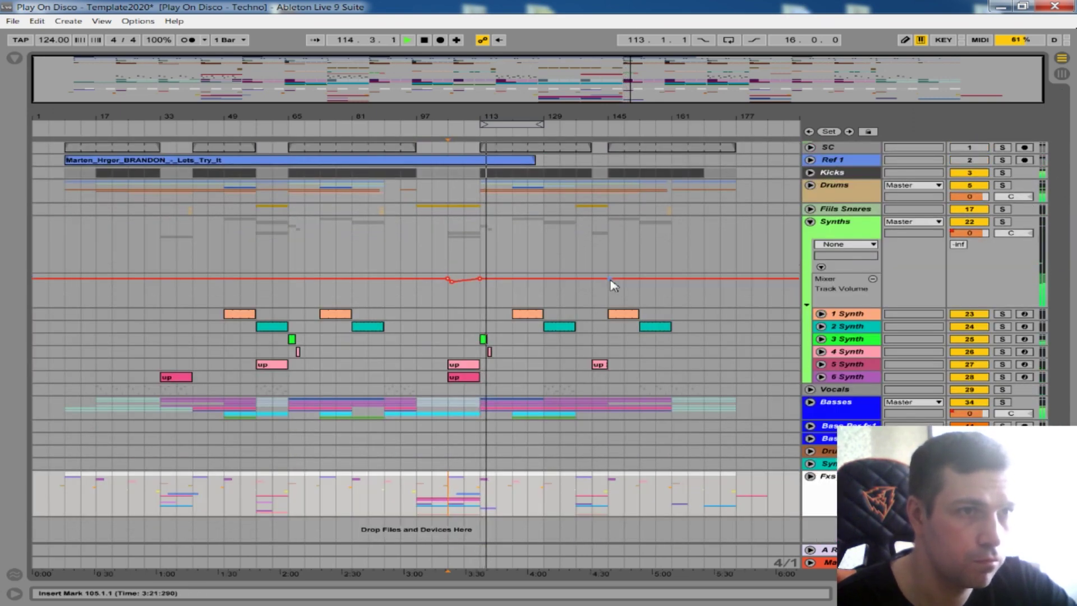
left_click(596, 298)
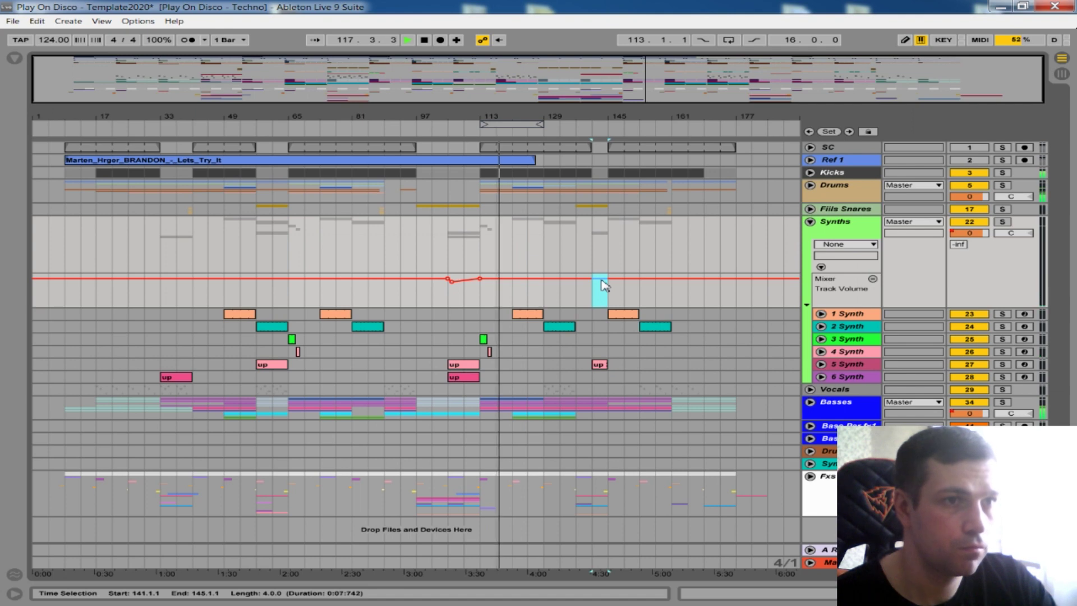
left_click(599, 289)
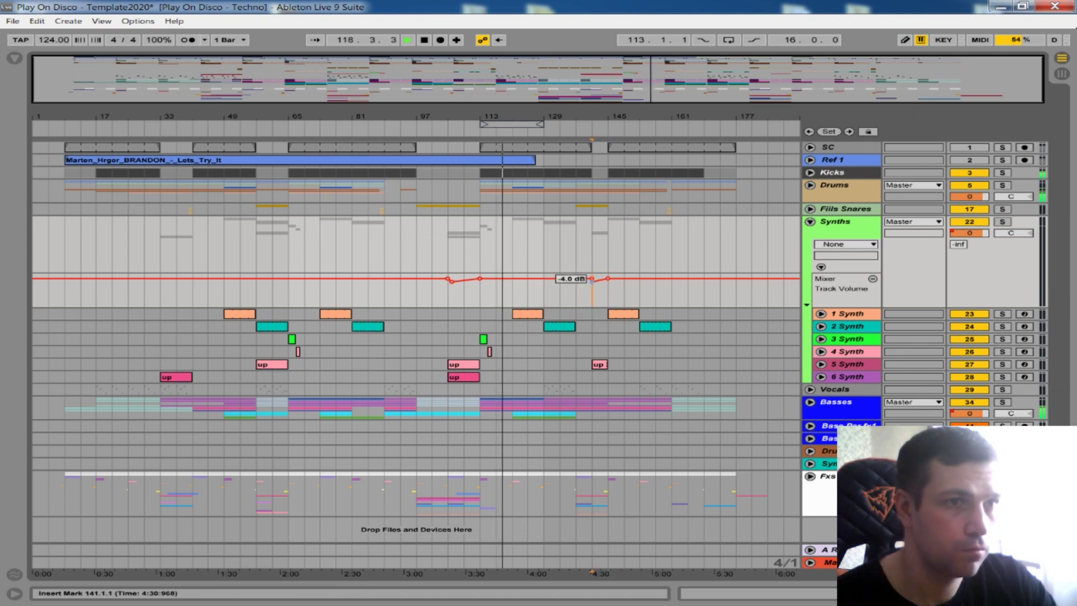
Step: Copy the Synths group's Track Volume ramp from bars 105–113 to bars 57, 33 and 97, and fold the group
left_click_drag(453, 301, 478, 302)
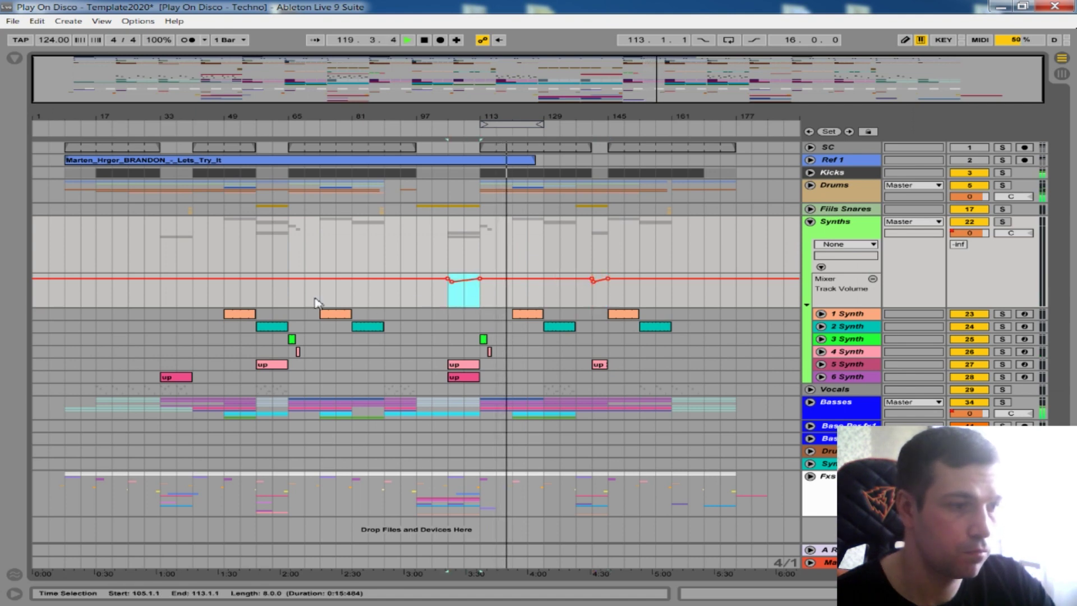
left_click(261, 297)
key("ctrl+v")
left_click(161, 294)
key("ctrl+v")
left_click(209, 299)
left_click_drag(447, 298, 480, 300)
left_click(440, 301)
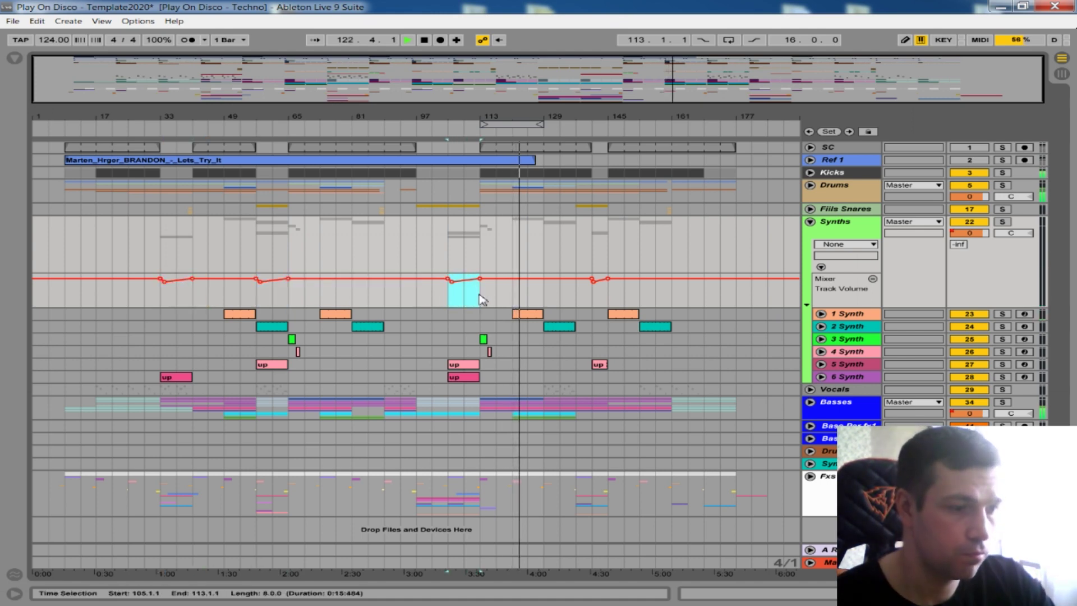
left_click(415, 296)
key("ctrl+v")
left_click(400, 297)
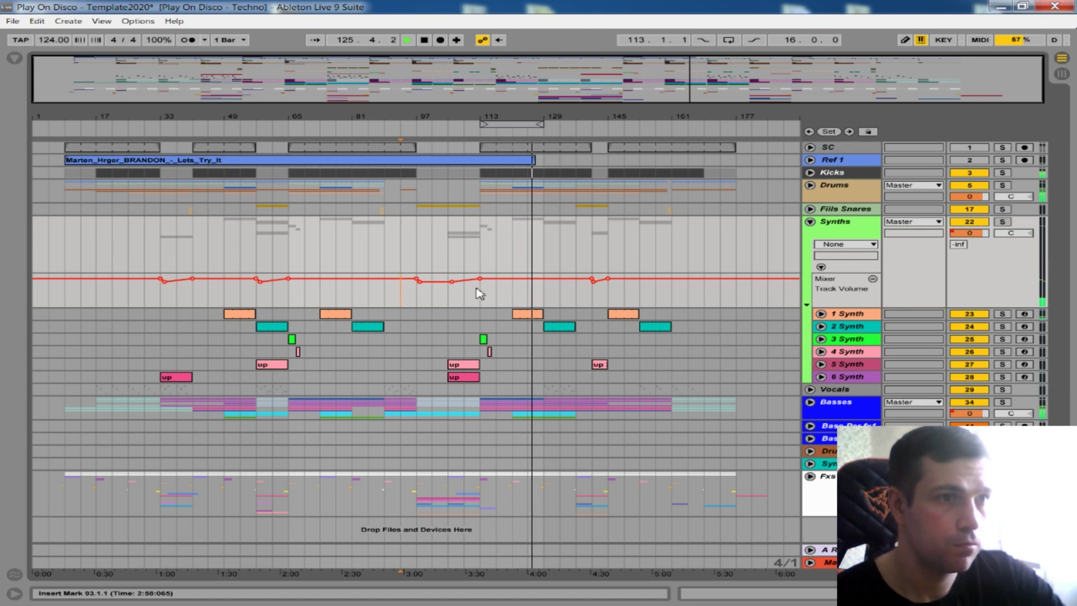
left_click(810, 222)
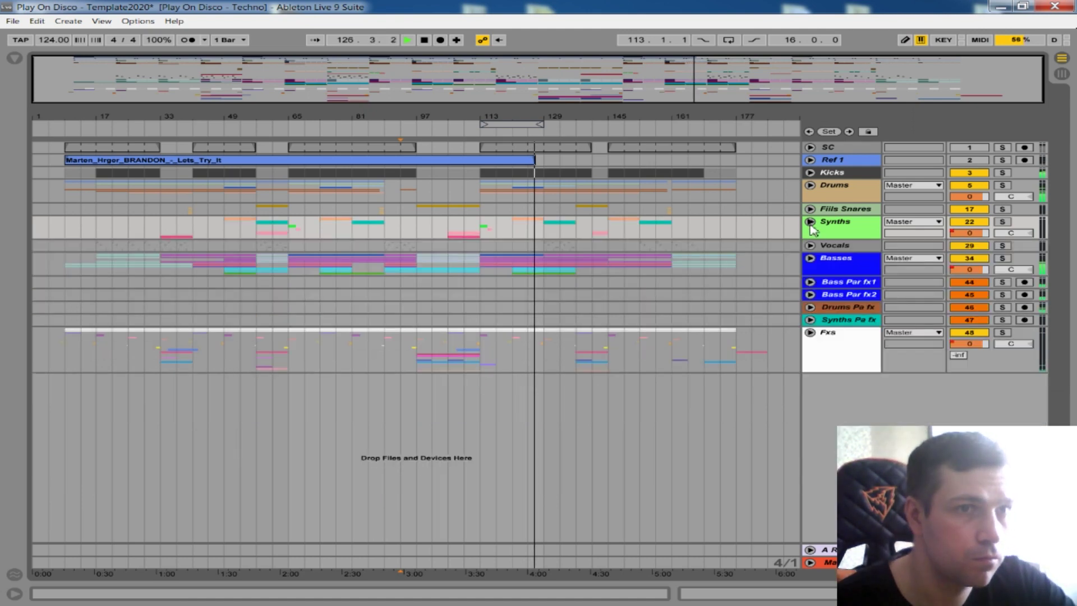
Step: Lower the Basses group's Track Volume dip at bar 97 to -7.0 dB and fold the group
left_click(810, 259)
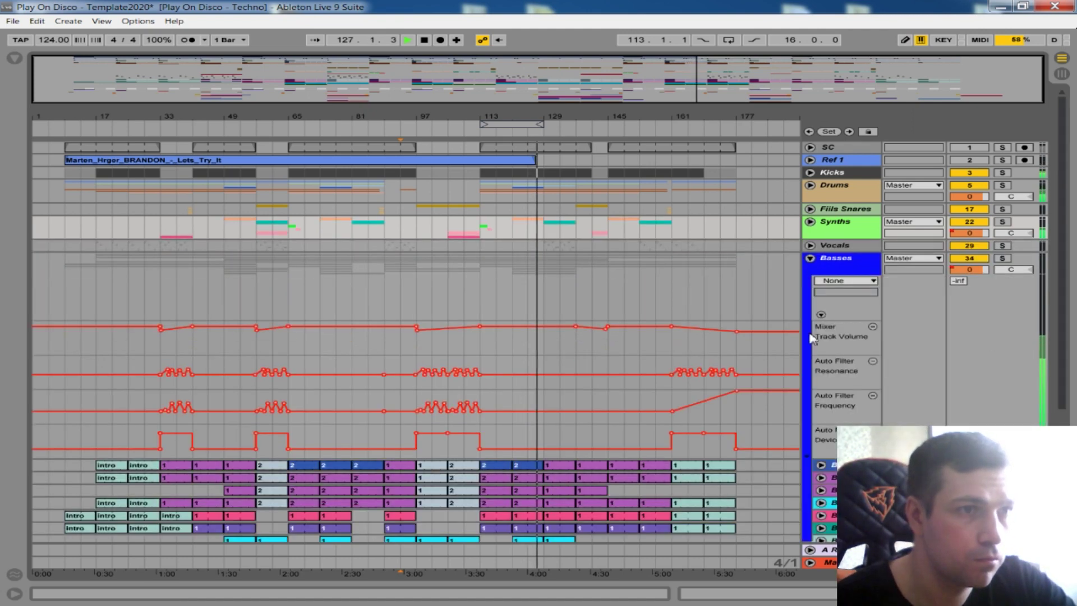
left_click(419, 332)
left_click_drag(419, 330, 420, 331)
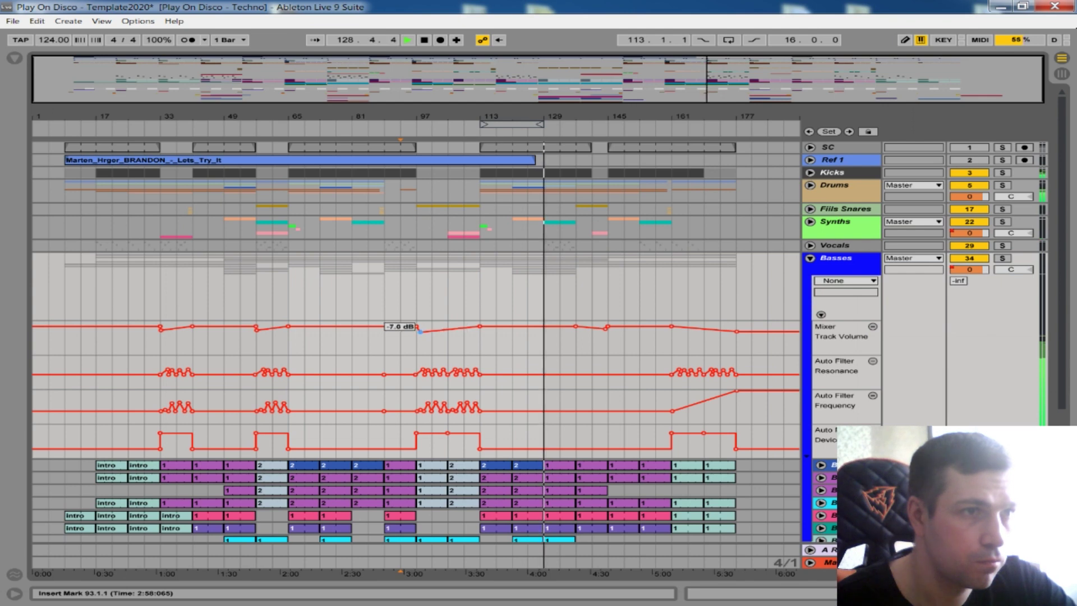
left_click(811, 259)
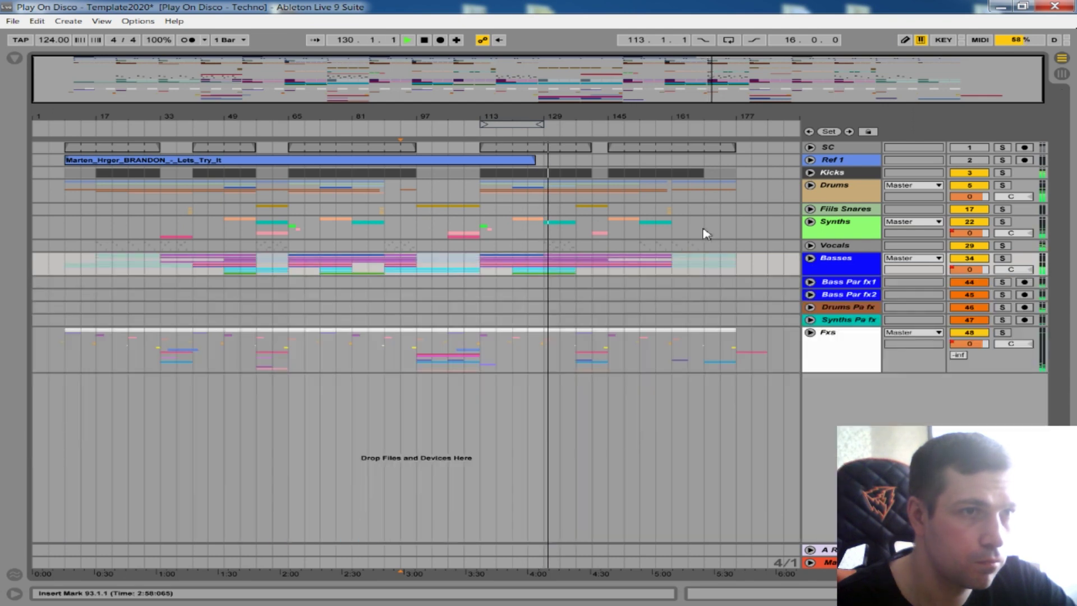
left_click(810, 258)
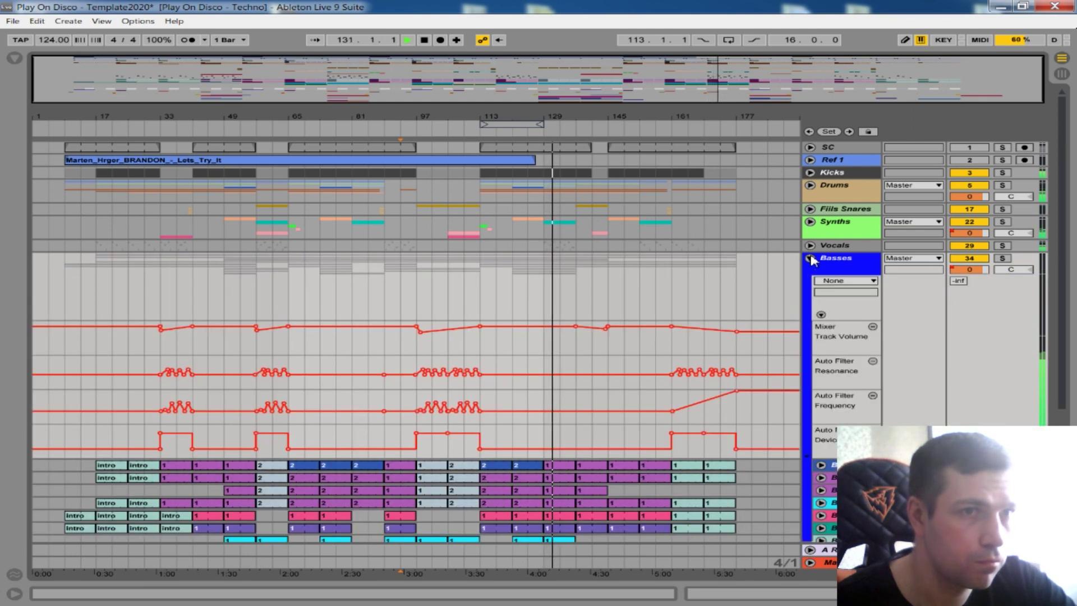
left_click(810, 259)
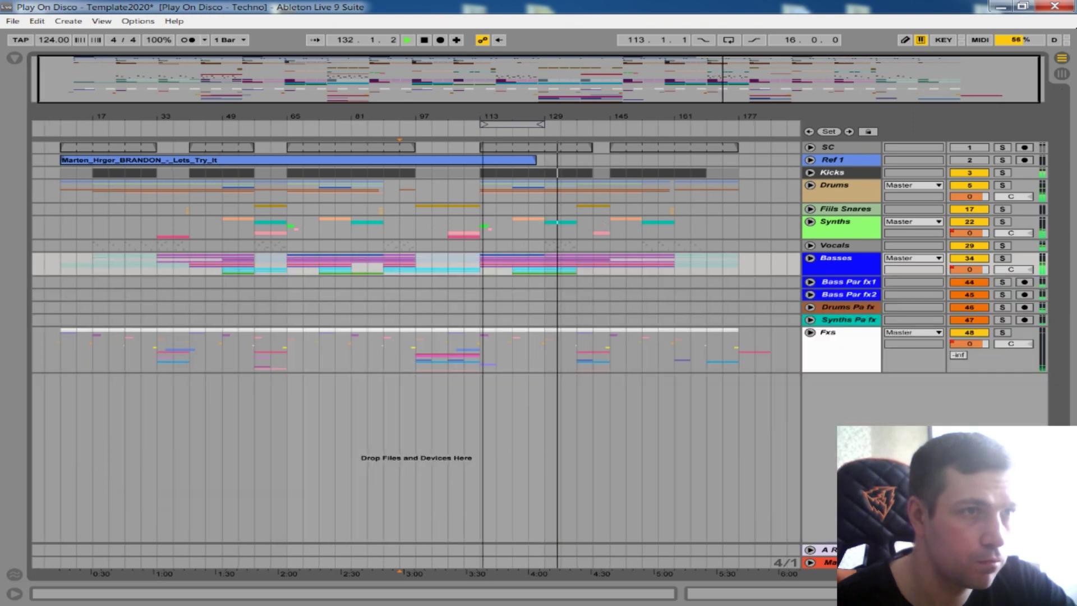
Step: Hide the Synths group's Track Volume automation lane and duplicate the 6 Synth track
left_click(810, 209)
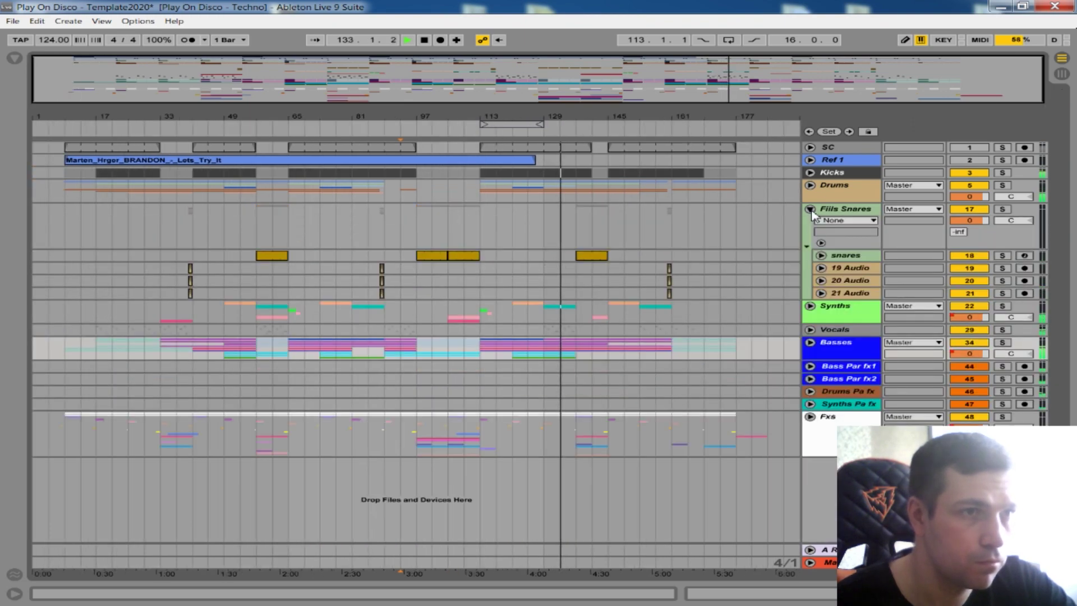
left_click(810, 209)
left_click(810, 222)
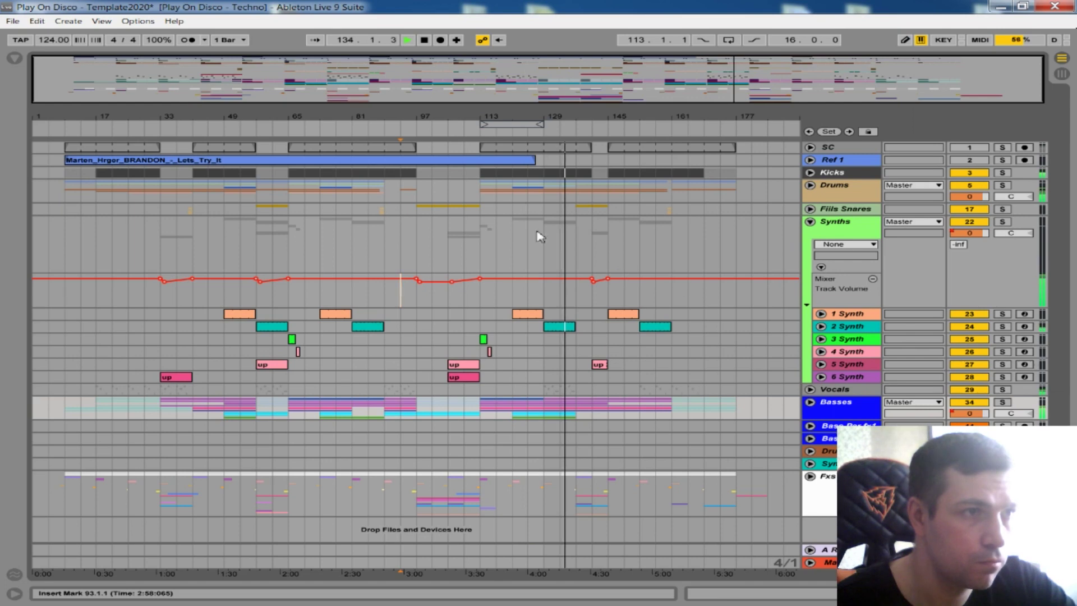
mouse_move(283, 116)
left_mouse_down()
mouse_move(283, 140)
mouse_move(322, 136)
mouse_move(282, 116)
left_mouse_up()
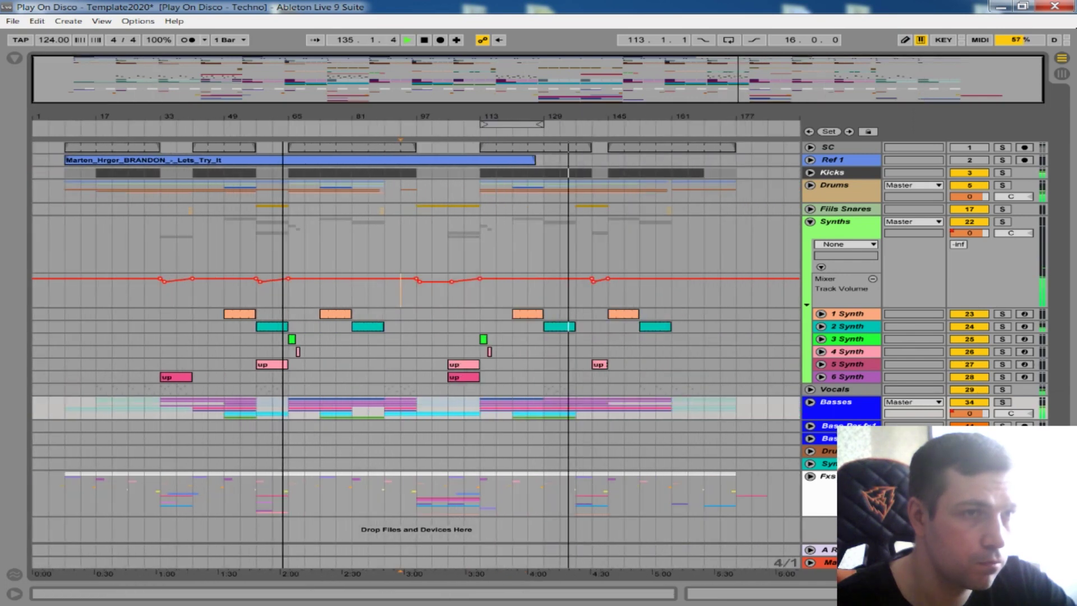
left_click(821, 267)
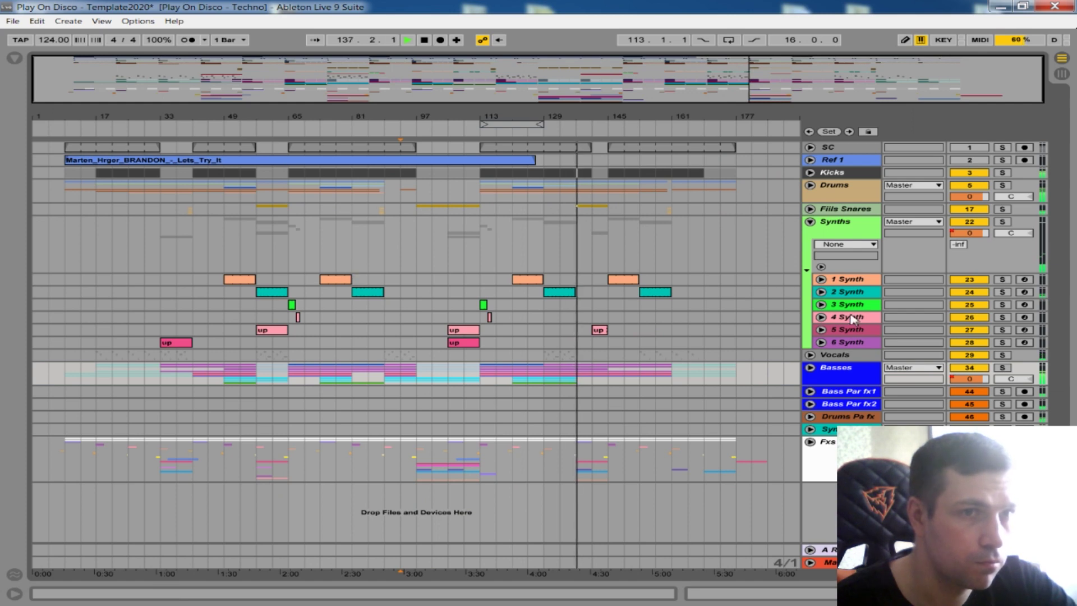
left_click(847, 343)
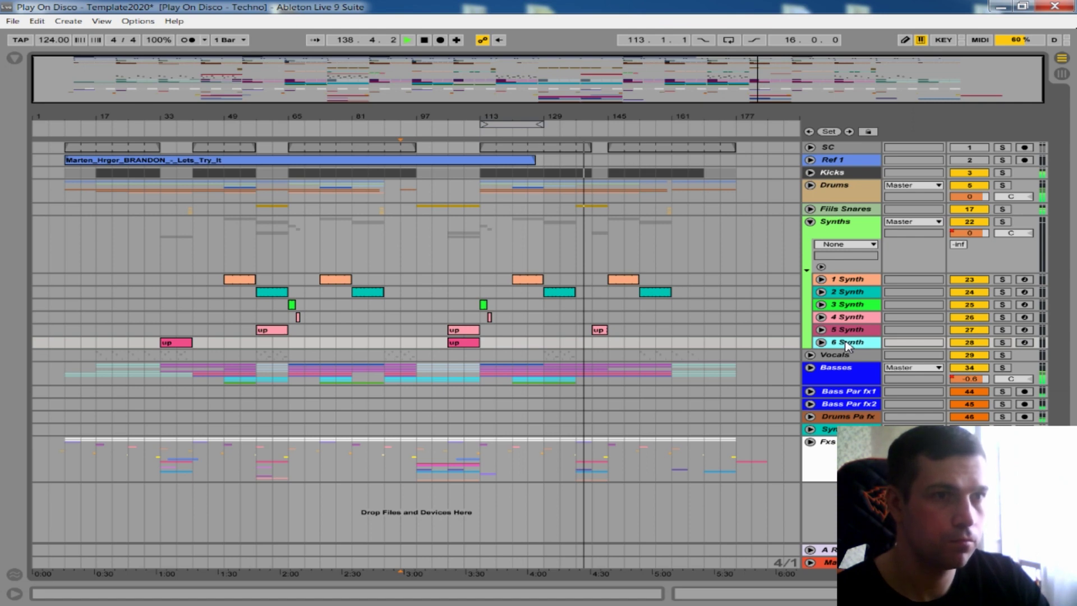
key("ctrl+d")
Step: On the duplicated 6 Synth track, move both clips onto bar 65, leaving one clip, then colour it blue and clear its name
left_click_drag(464, 358, 307, 362)
left_click_drag(200, 357, 308, 361)
right_click(308, 361)
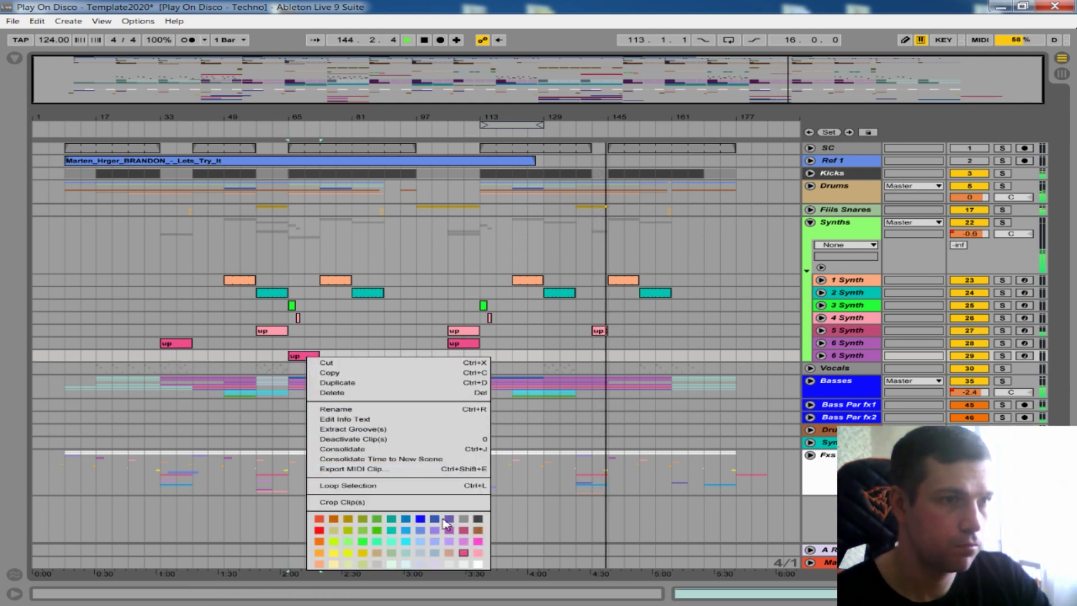
left_click(420, 519)
right_click(307, 360)
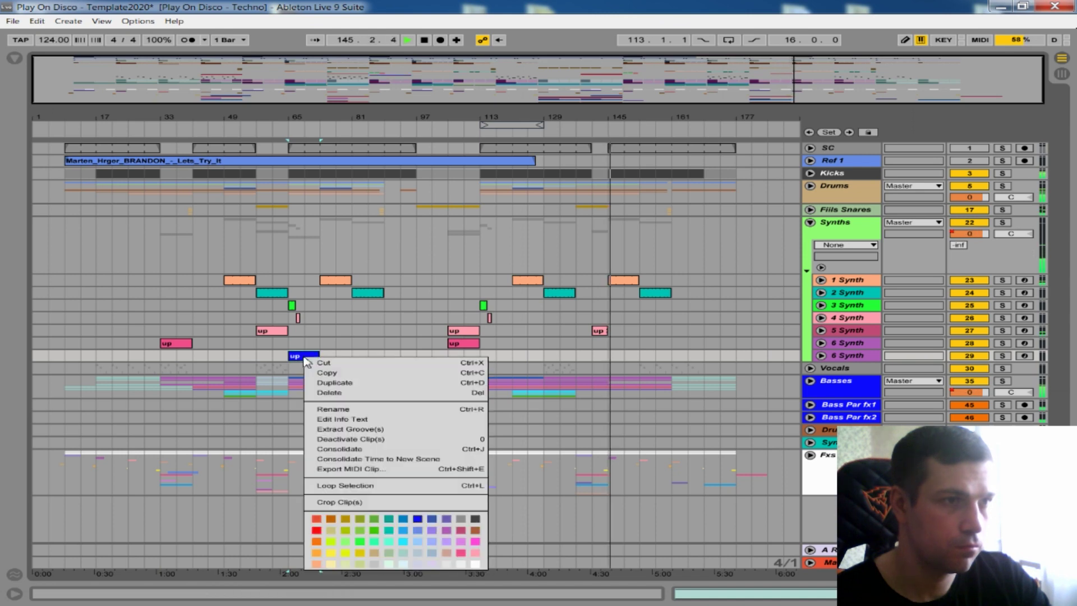
left_click(346, 413)
key("BackSpace")
left_click(396, 357)
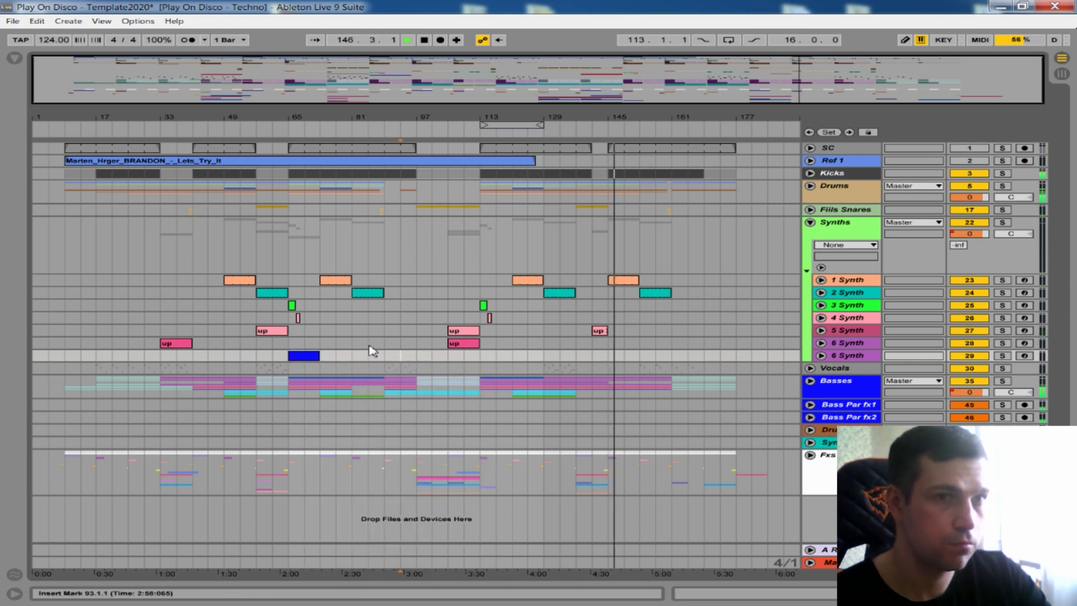
Step: Rename the duplicated 6 Synth track as 7 Synth
right_click(854, 363)
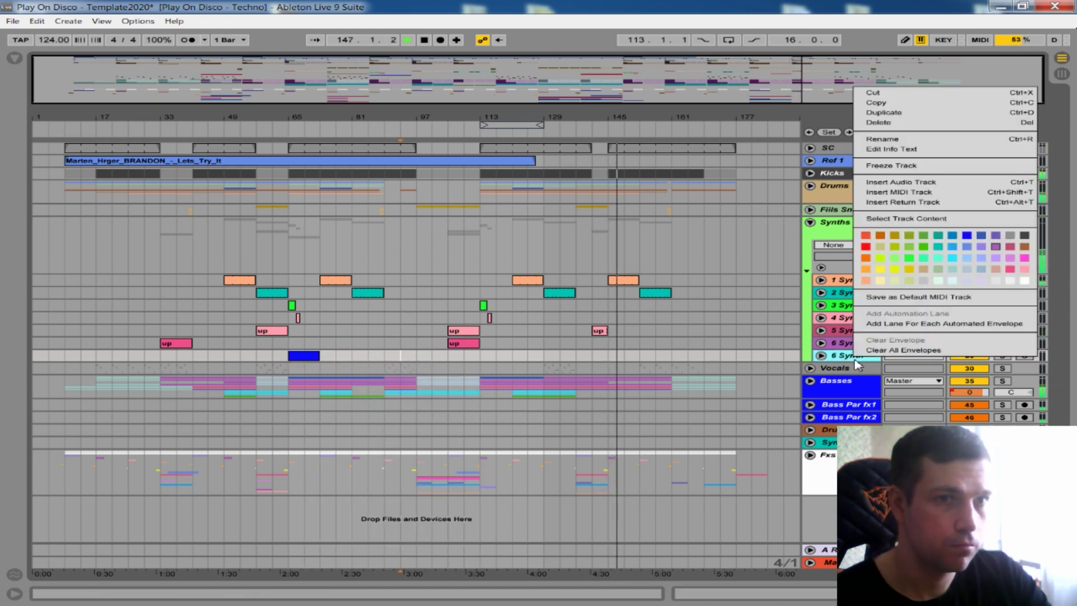
left_click(895, 141)
type("7")
left_click(721, 353)
left_click(721, 339)
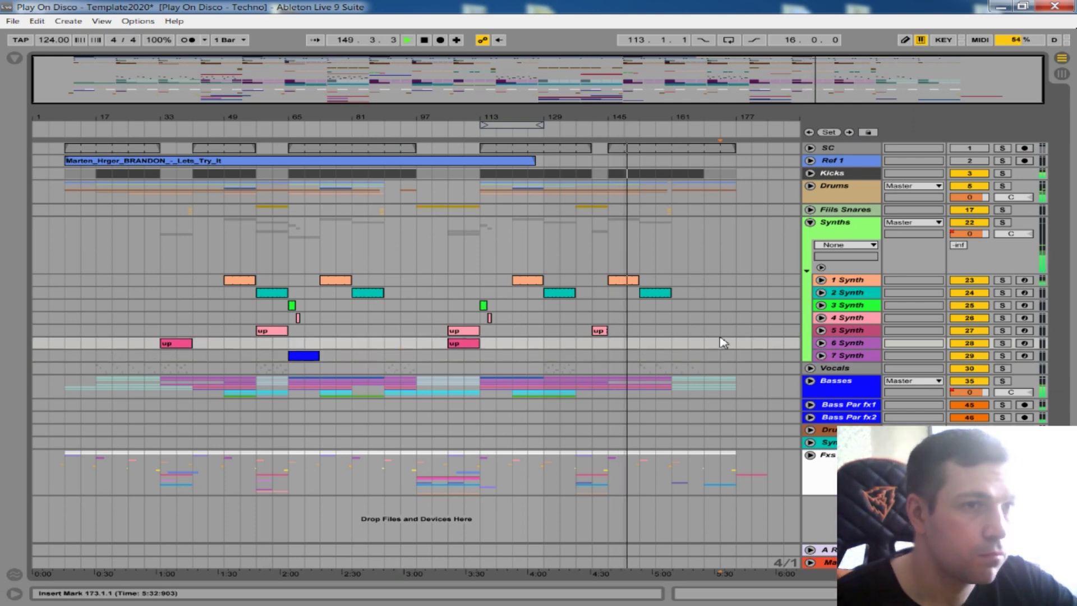
Step: Examine the devices on the snares track and the Fills Snares group while playing from bar 137
left_click(810, 210)
left_click(821, 256)
double_click(856, 261)
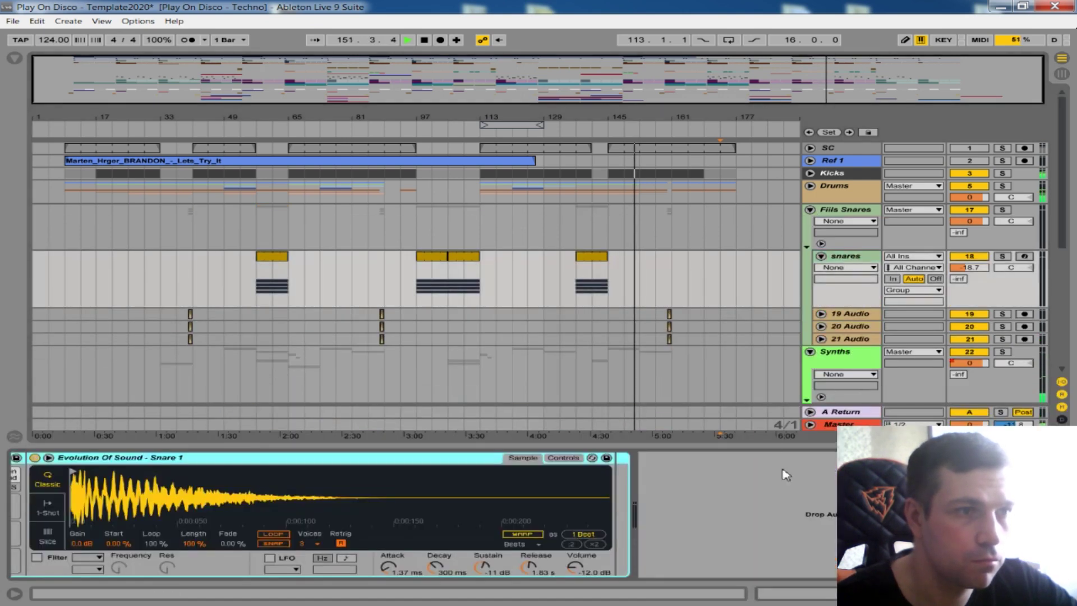
left_click(859, 214)
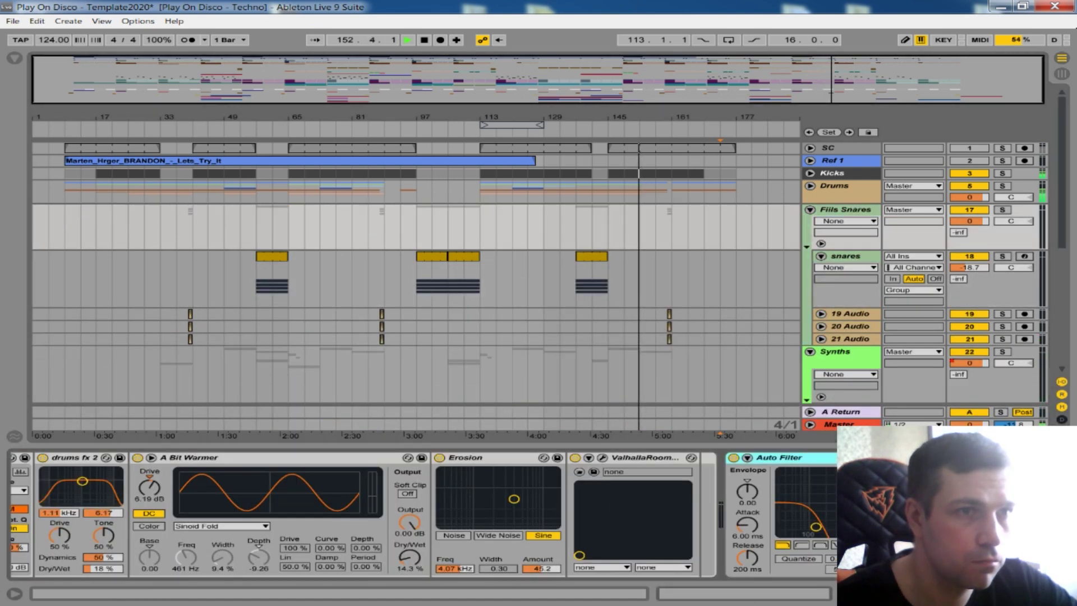
left_click(579, 235)
left_click(842, 212)
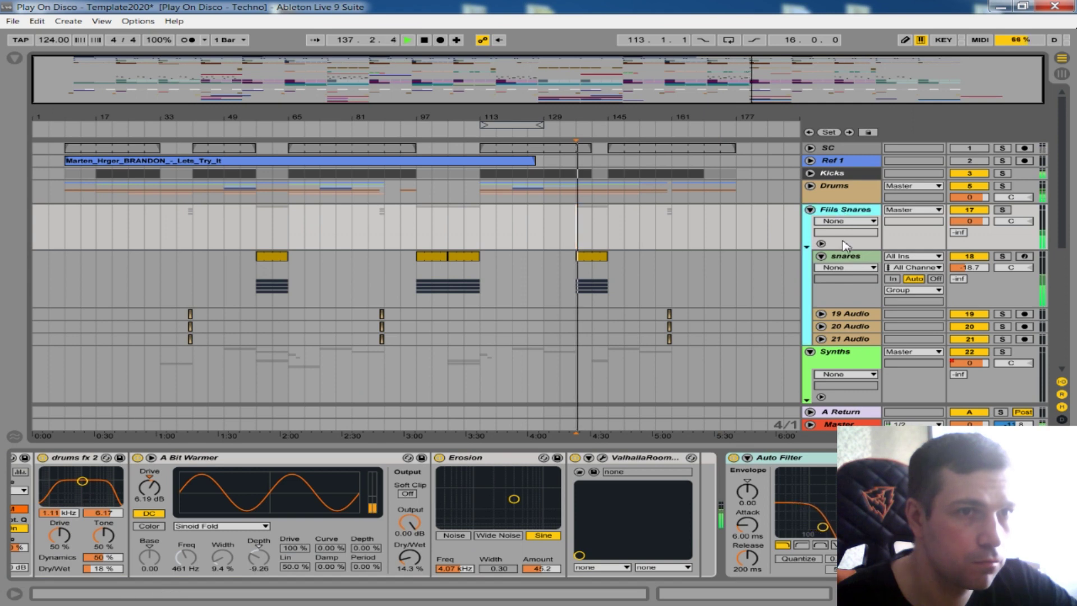
left_click(846, 259)
Step: Add an Auto Filter from the audio effects to the snares track
key("ctrl+alt+b")
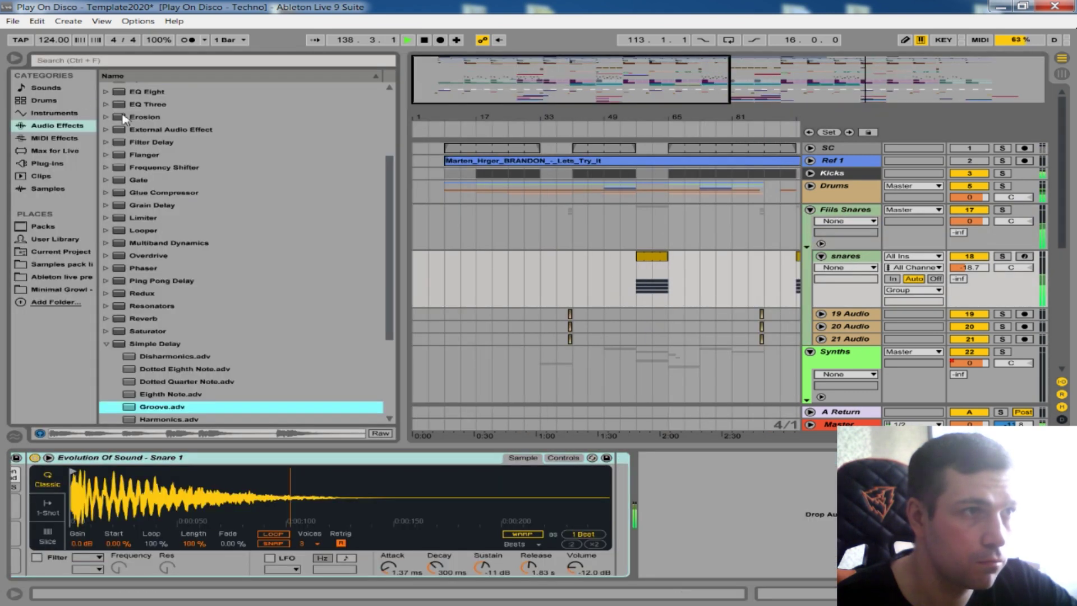
left_click(55, 138)
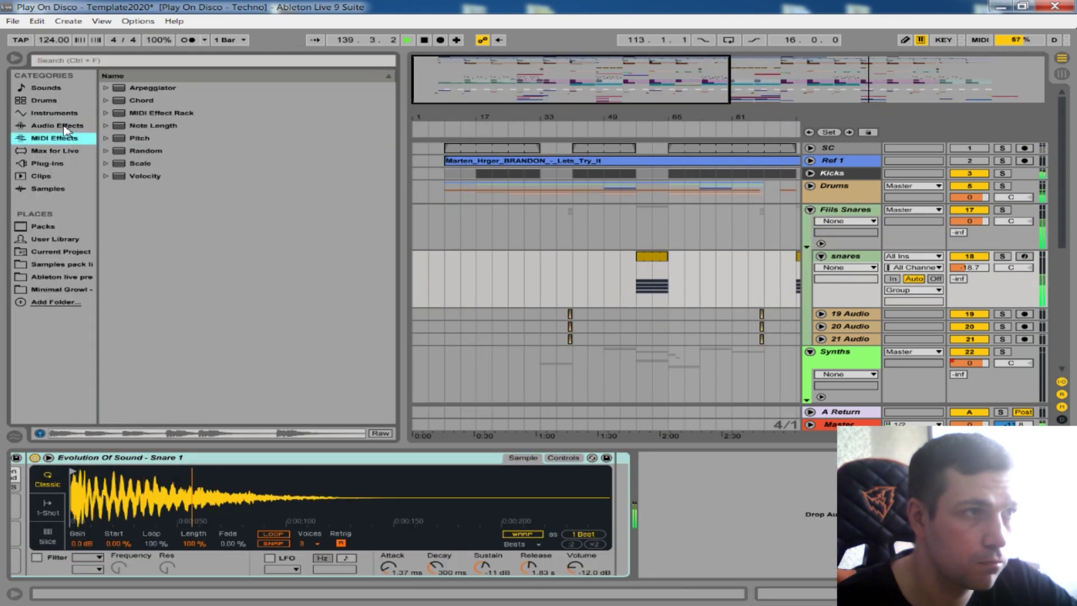
left_click(65, 127)
left_click(106, 344)
scroll(180, 200, "up", 5)
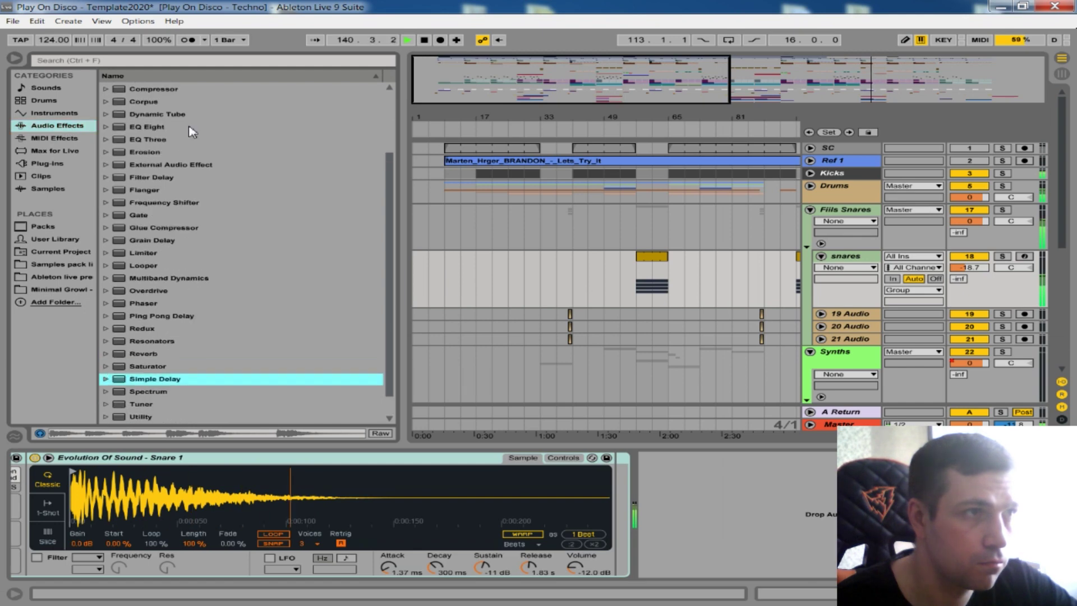
left_click(169, 114)
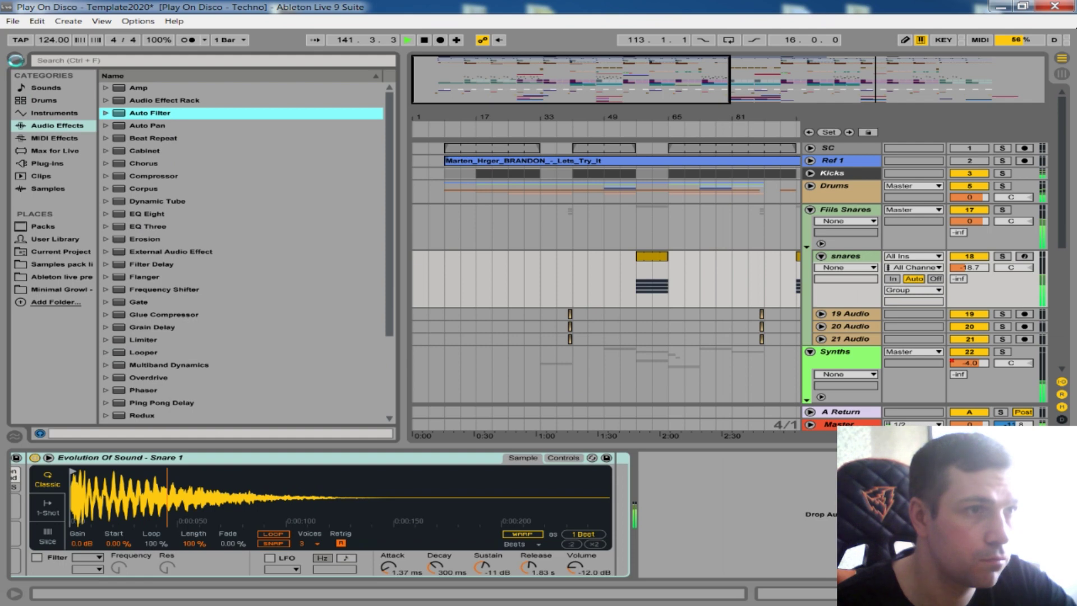
Step: Set the snares track's Auto Filter to high-pass and lower its frequency to the minimum
left_click(16, 60)
left_click(716, 544)
left_click_drag(848, 527, 693, 527)
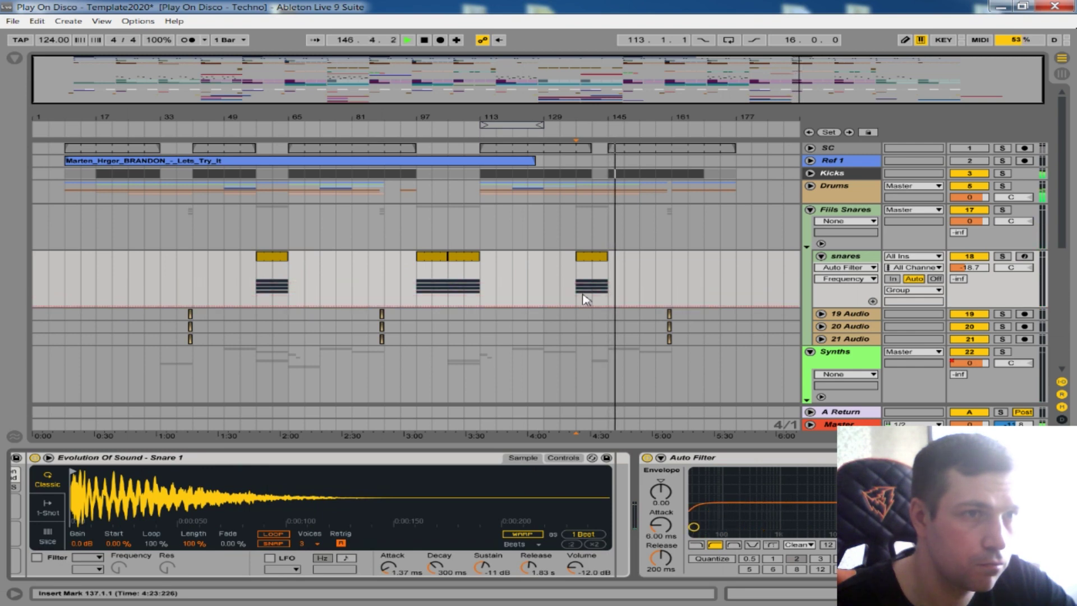
Step: Ramp the Auto Filter frequency down across the snares clip at bars 137 to 145 and give the automation its own lane
mouse_move(578, 308)
left_mouse_down()
mouse_move(579, 275)
mouse_move(593, 306)
left_mouse_up()
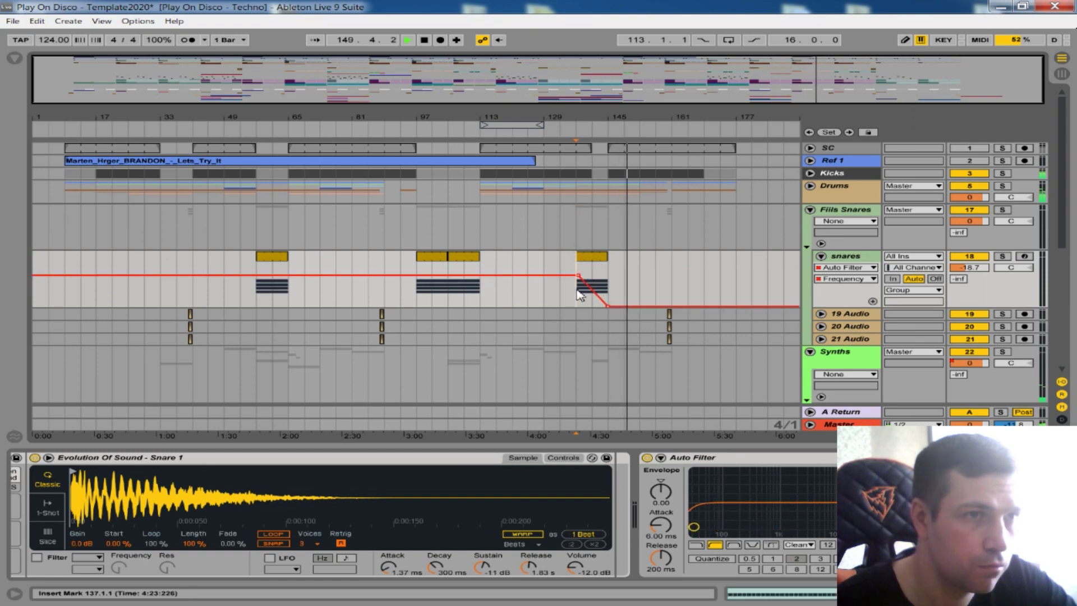
key("space")
key("space")
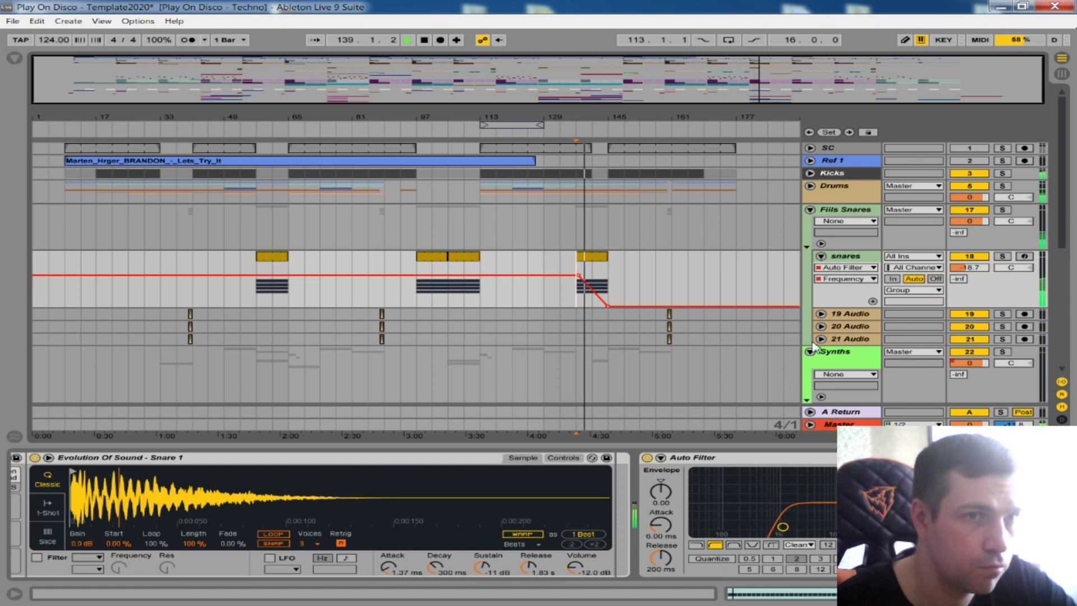
left_click(873, 301)
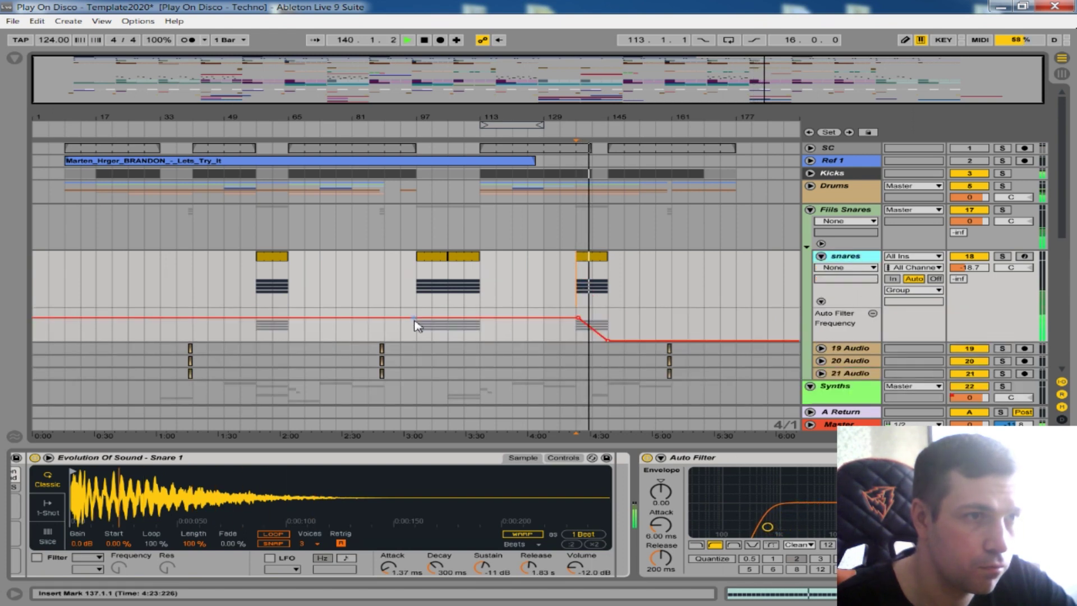
Step: Draw matching falling filter-frequency ramps under the snares clips at bars 97–113 and 57–65, and align the last ramp's start with its clip
left_click_drag(484, 318, 480, 340)
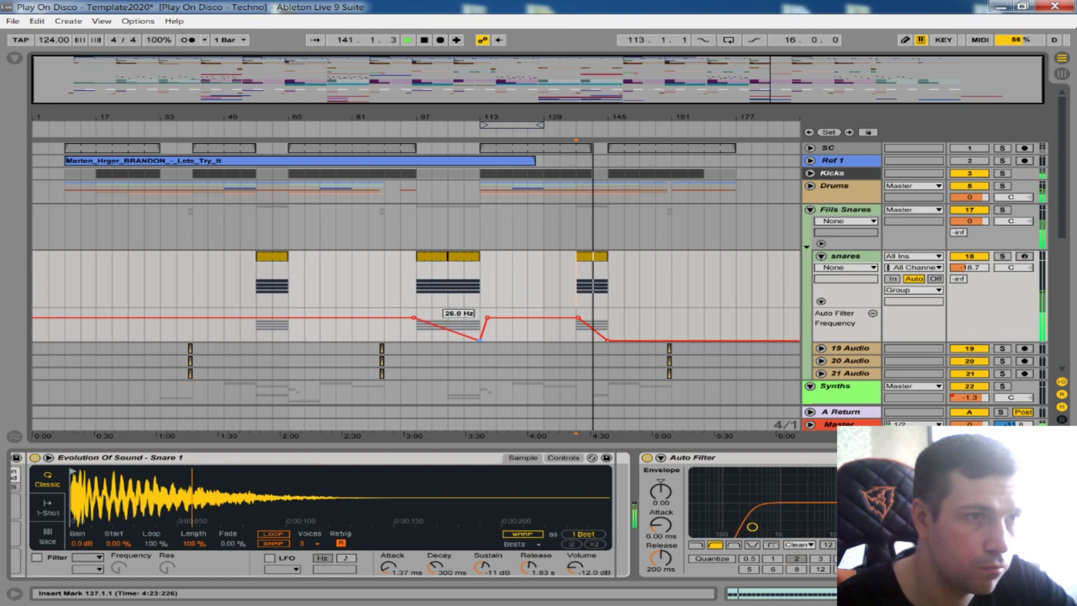
left_click(253, 318)
left_click(293, 318)
left_click_drag(289, 318, 289, 340)
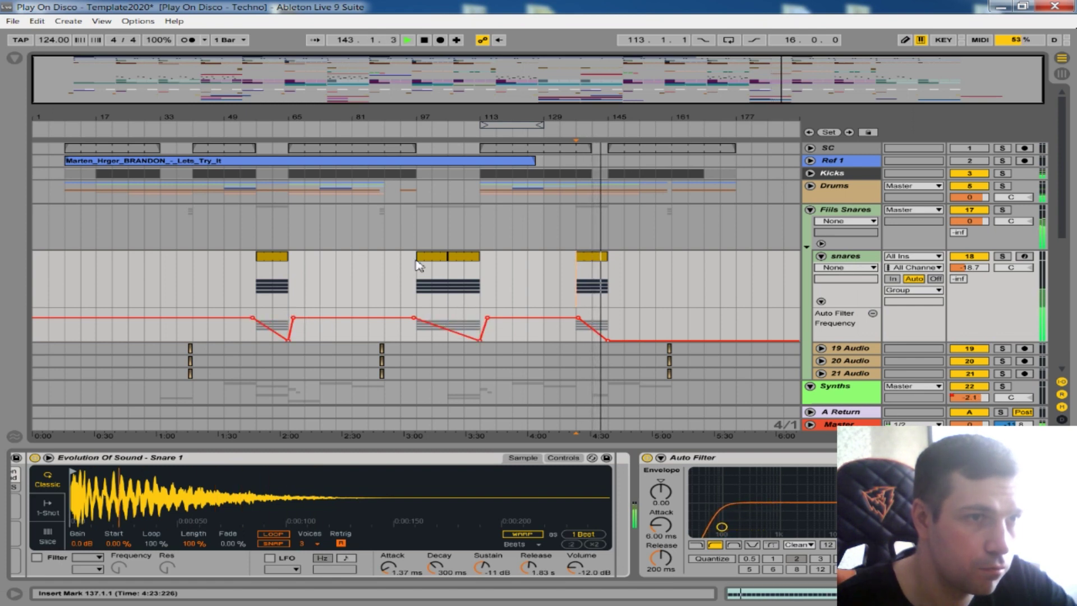
left_click(574, 319)
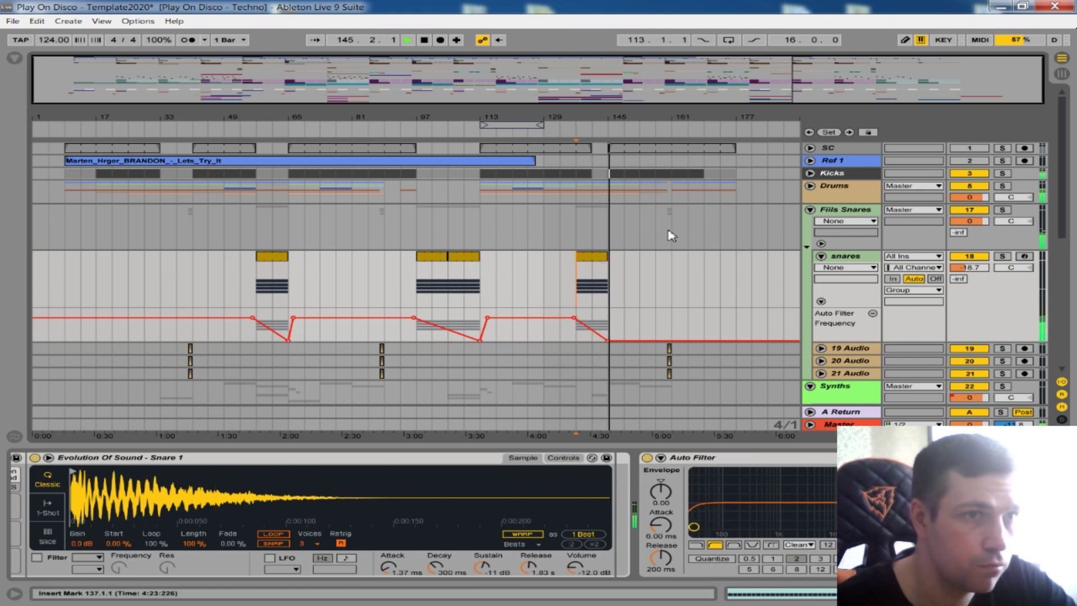
Step: Fold the snares track and the Fills Snares group and hide the device view while listening from bar 160
left_click(821, 257)
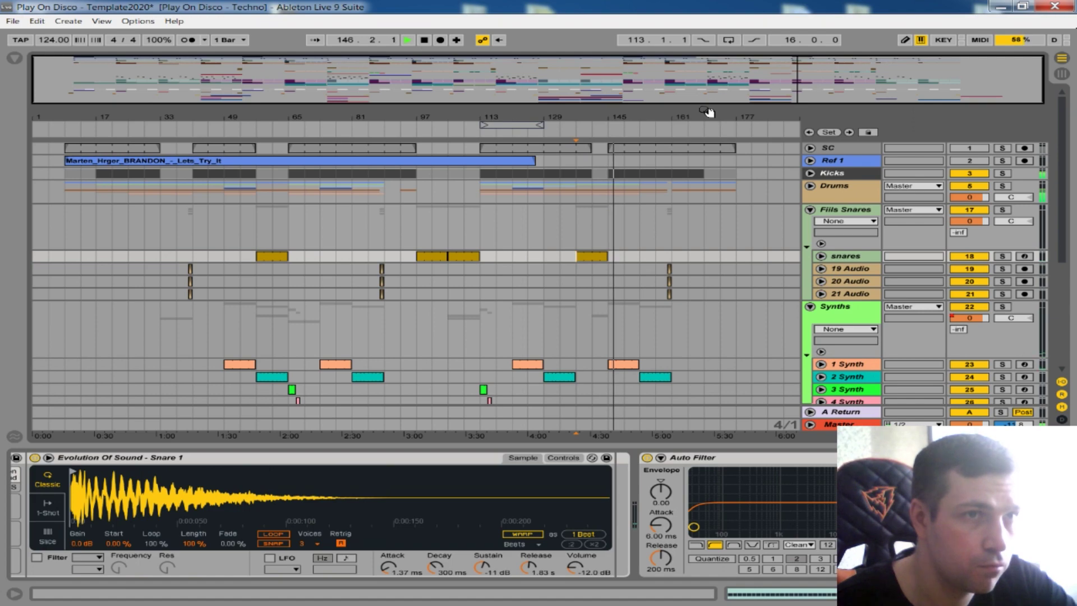
left_click_drag(710, 115, 621, 202)
left_click(605, 197)
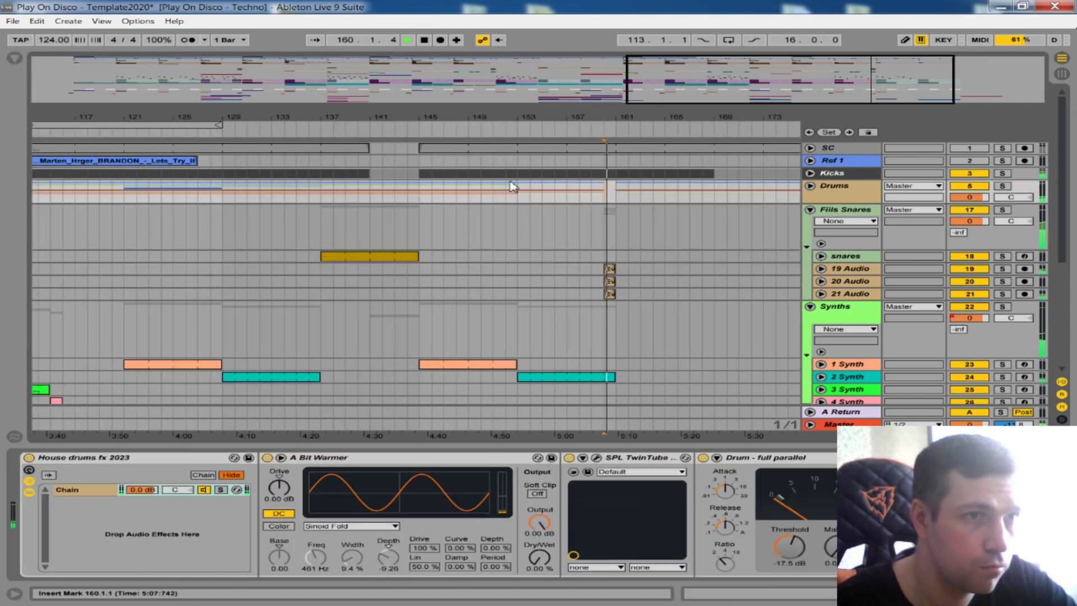
left_click_drag(514, 117, 515, 34)
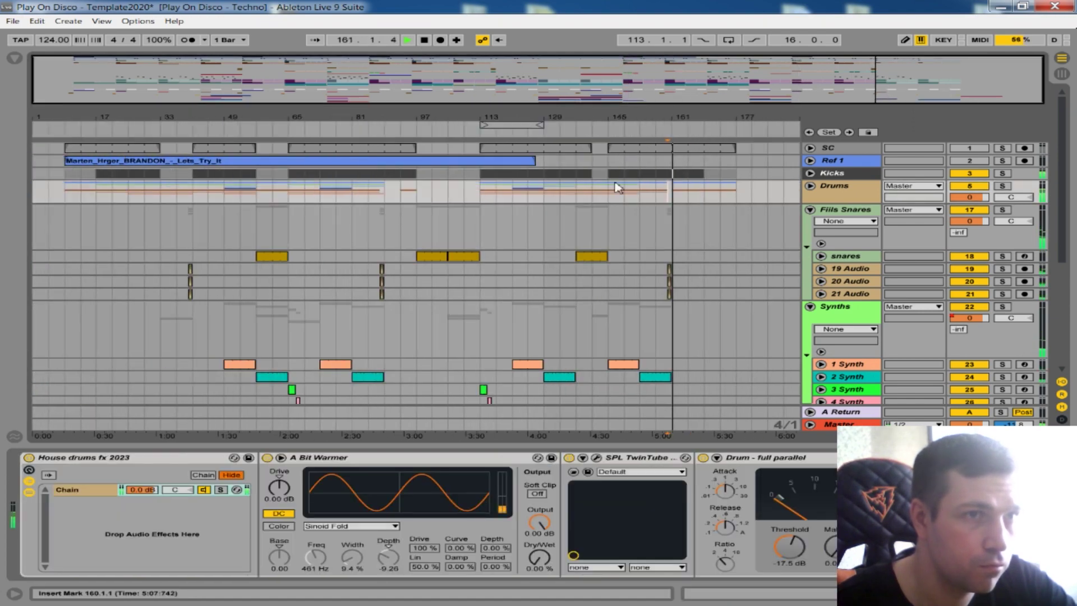
left_click(810, 210)
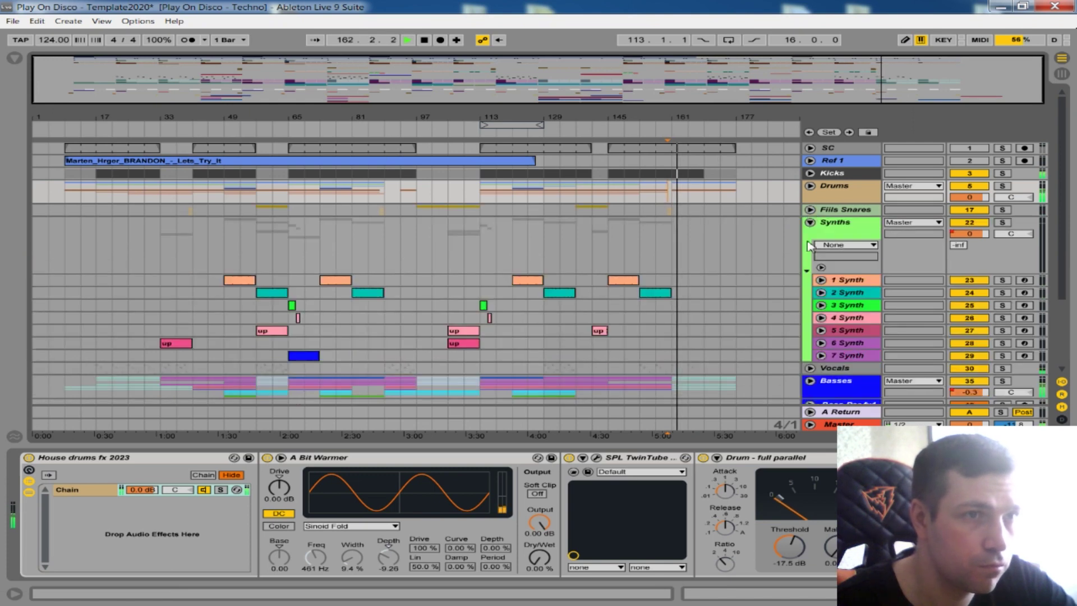
key("ctrl+alt+l")
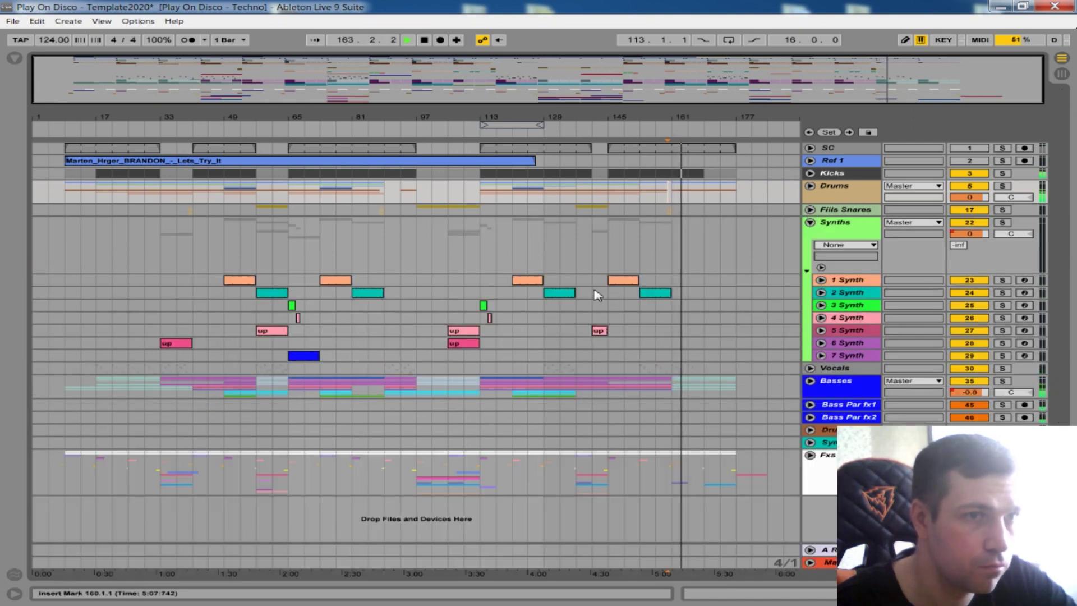
key("space")
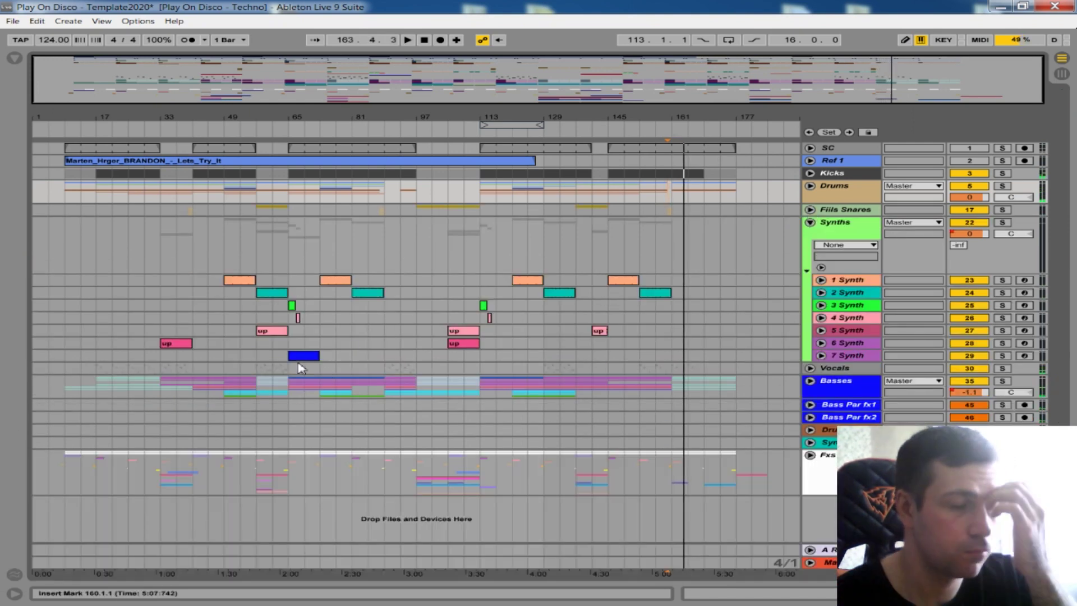
Step: Unfold the Basses group and examine the notes of the Bass 1 clip at bar 65
left_click(290, 343)
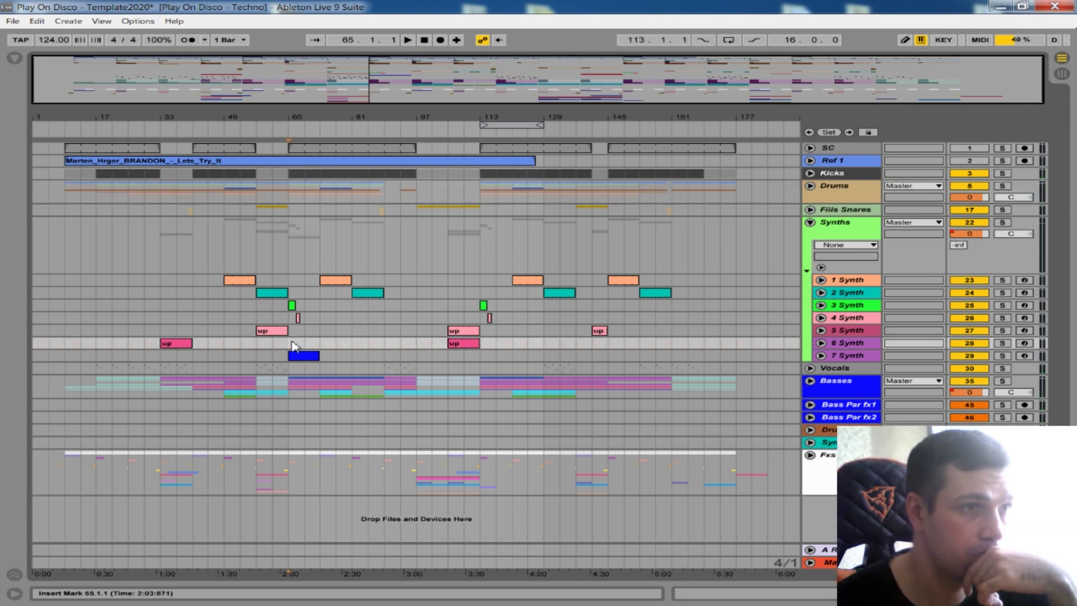
key("plus")
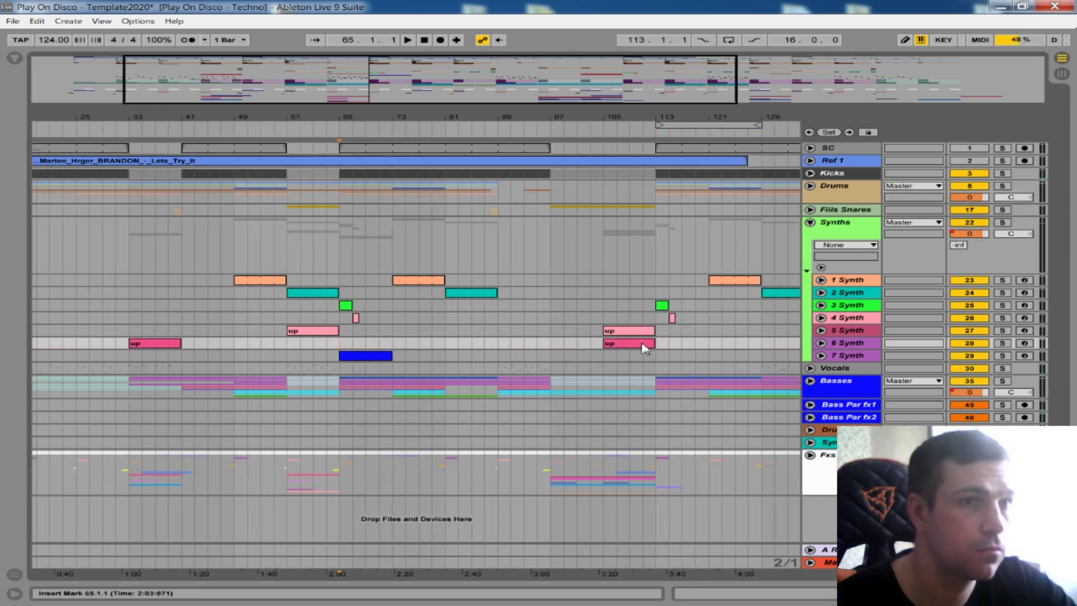
left_click(821, 331)
left_click(821, 331)
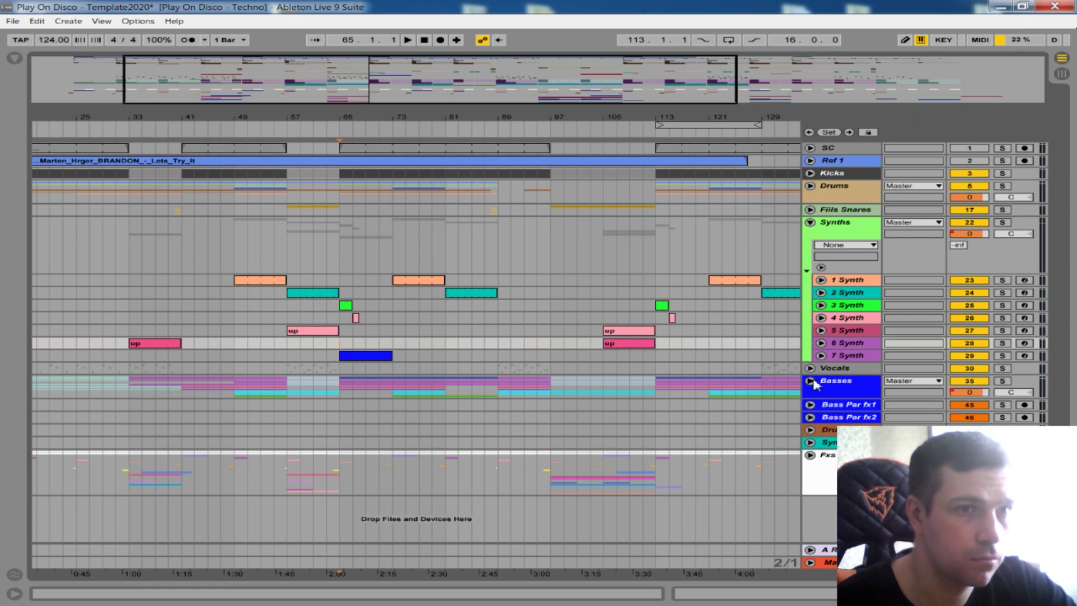
left_click(810, 381)
left_click(821, 438)
scroll(606, 409, "down", 1)
double_click(372, 412)
left_click_drag(492, 447, 511, 257)
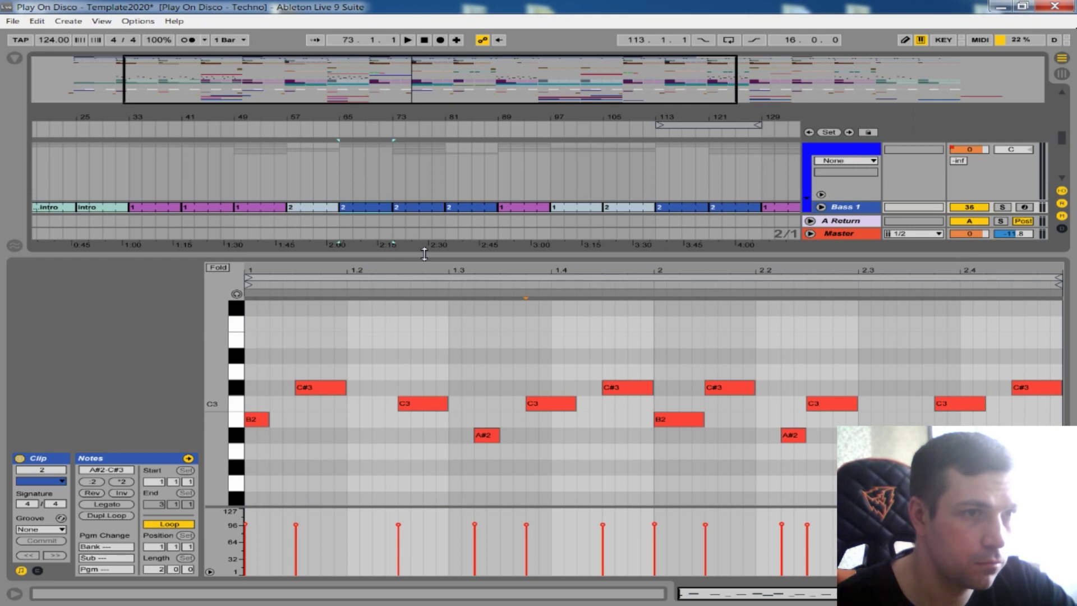
left_click_drag(425, 254, 409, 535)
scroll(442, 241, "up", 1)
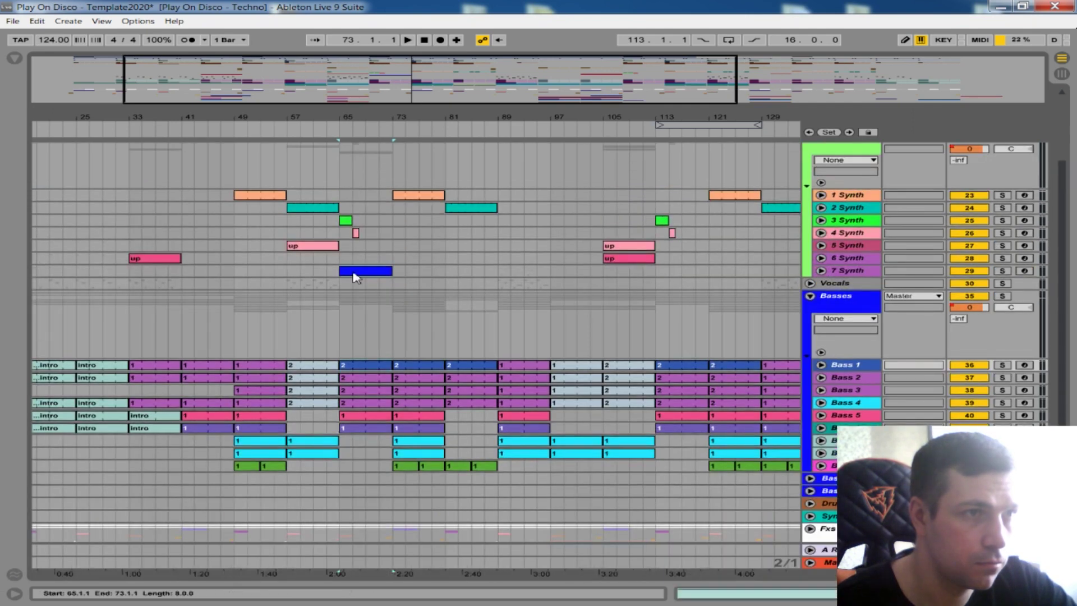
Step: Set the loop range to bars 65–73 with looping off and colour the 7 Synth clip there cyan
left_click(387, 271)
key("ctrl+l")
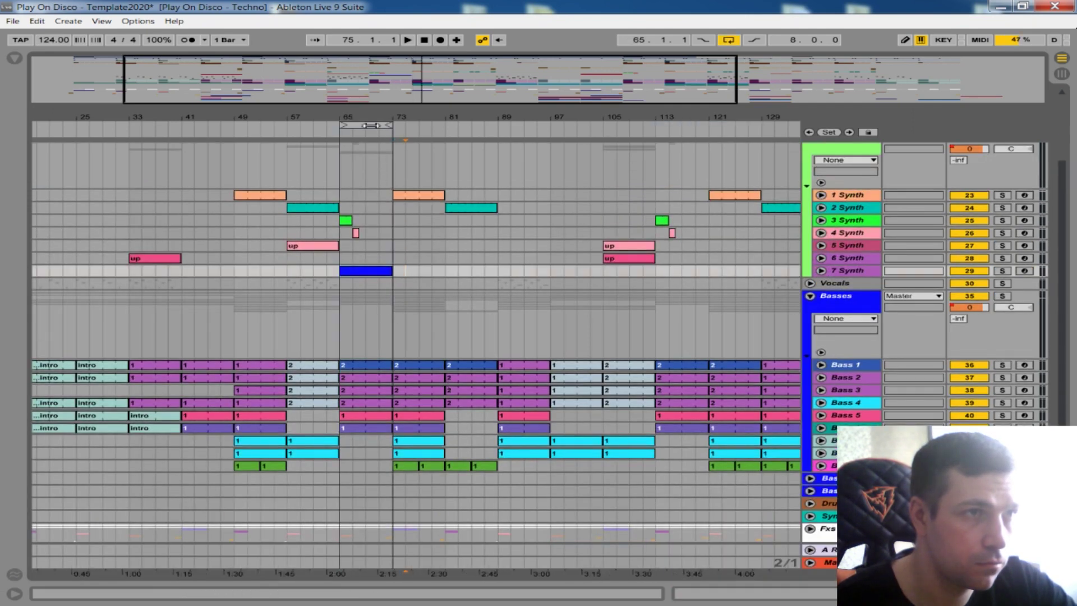
left_click(373, 124)
right_click(370, 271)
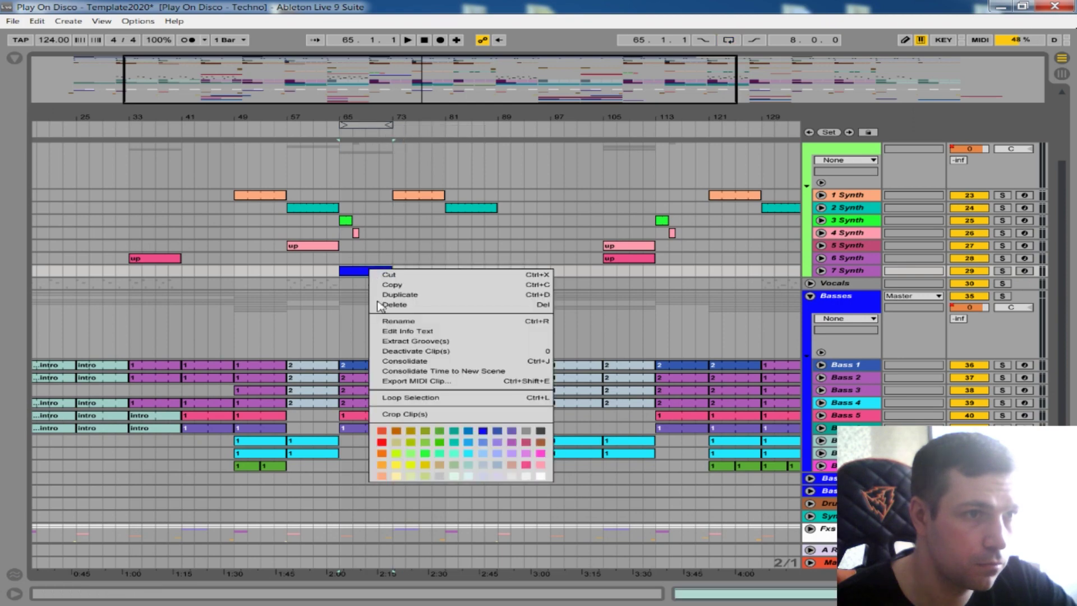
left_click(454, 452)
left_click_drag(416, 117, 334, 84)
scroll(350, 175, "up", 1)
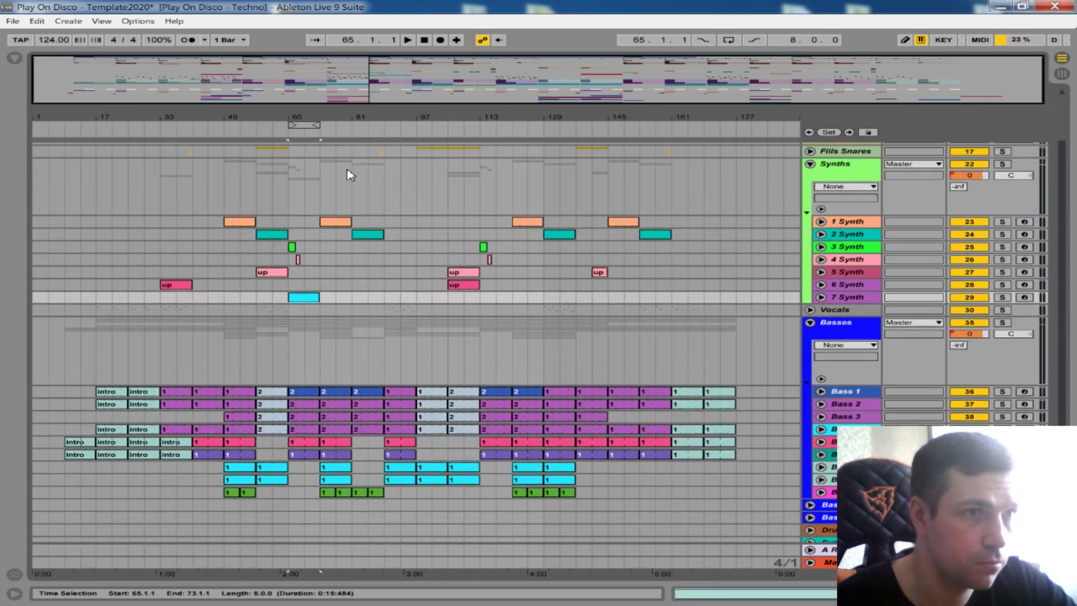
left_click_drag(482, 297, 539, 301)
right_click(540, 303)
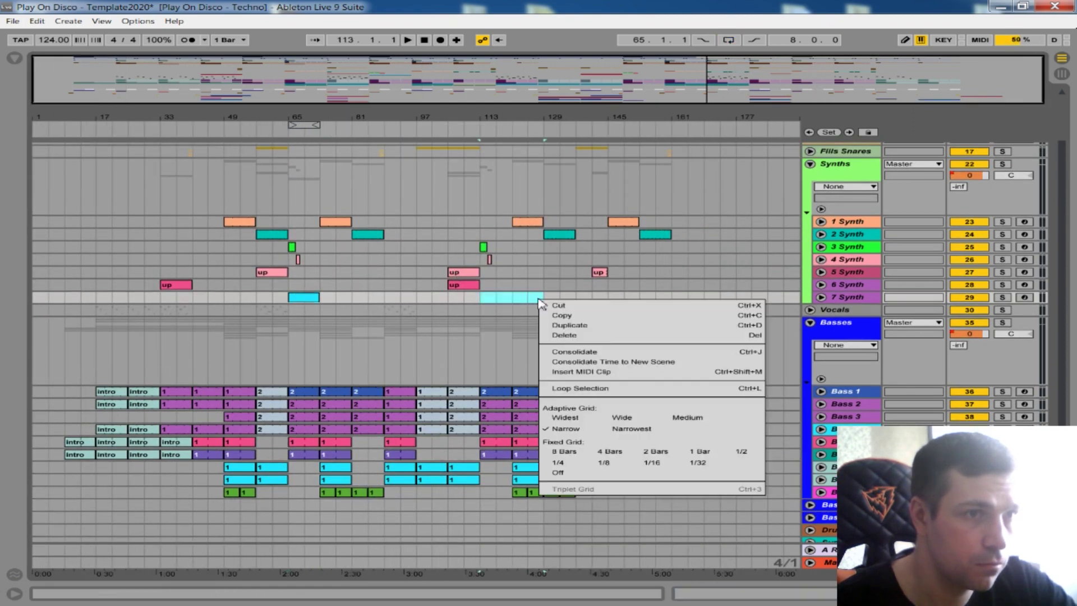
left_click(565, 374)
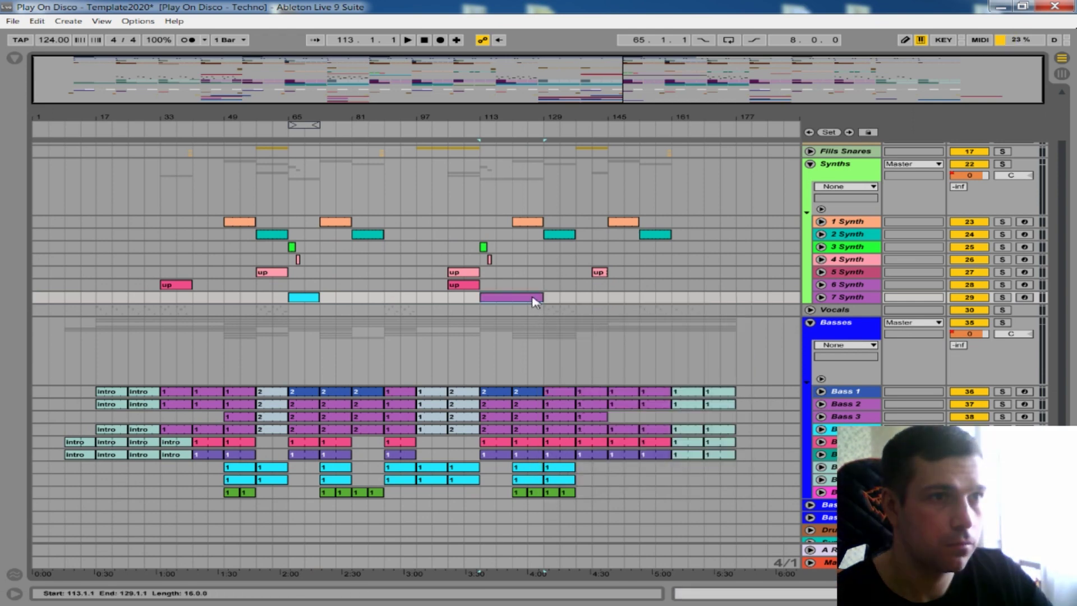
key("Delete")
Step: Set the loop range to bars 113 to 129 and leave looping switched off
mouse_move(484, 299)
left_mouse_down()
mouse_move(528, 300)
mouse_move(502, 303)
left_mouse_up()
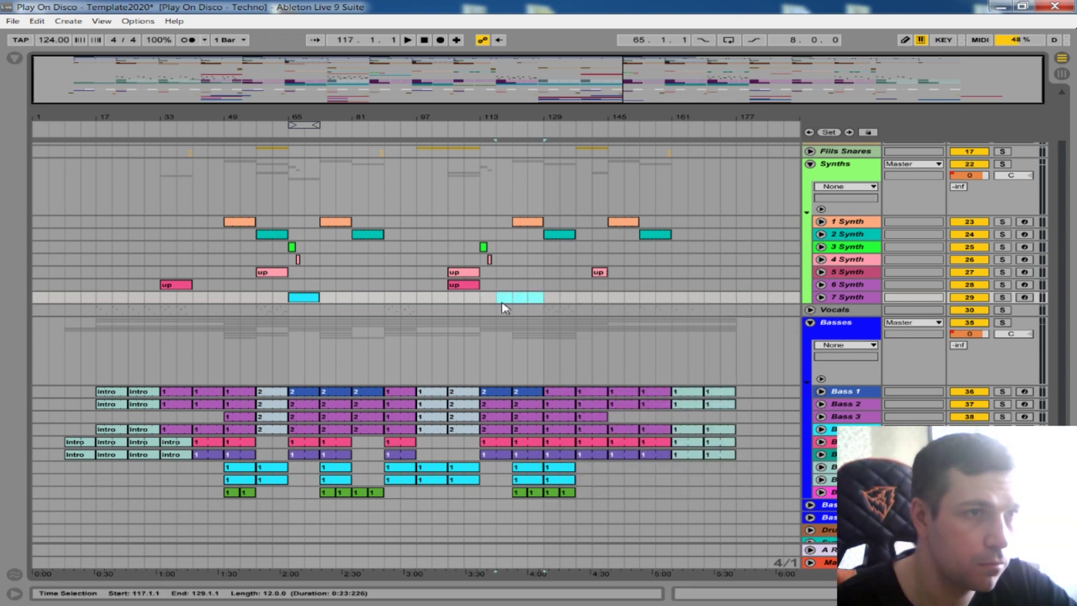
right_click(506, 302)
left_click(549, 387)
left_click(514, 285)
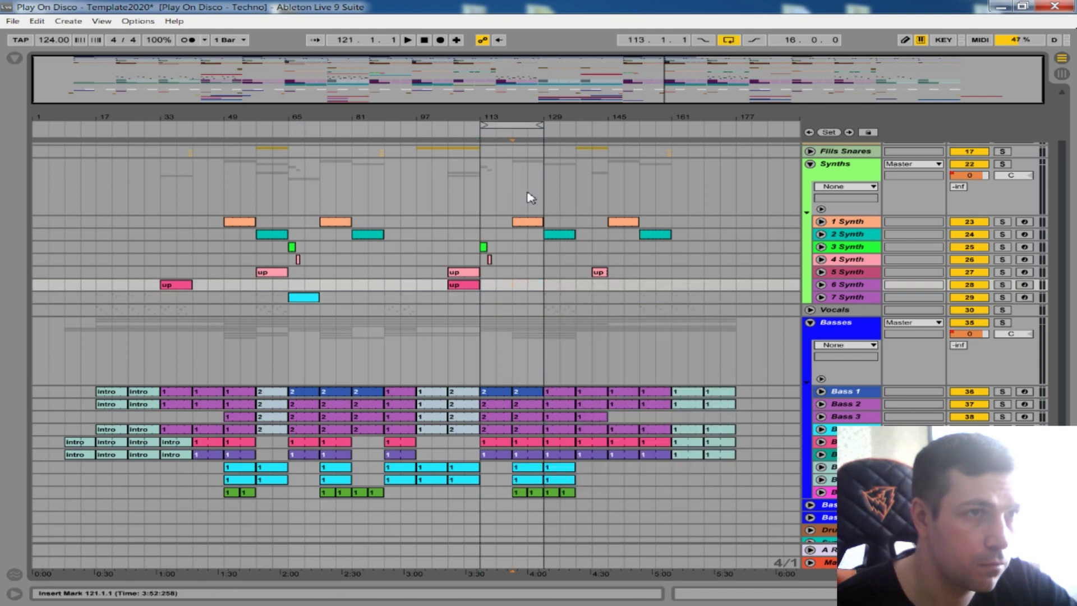
left_click(520, 123)
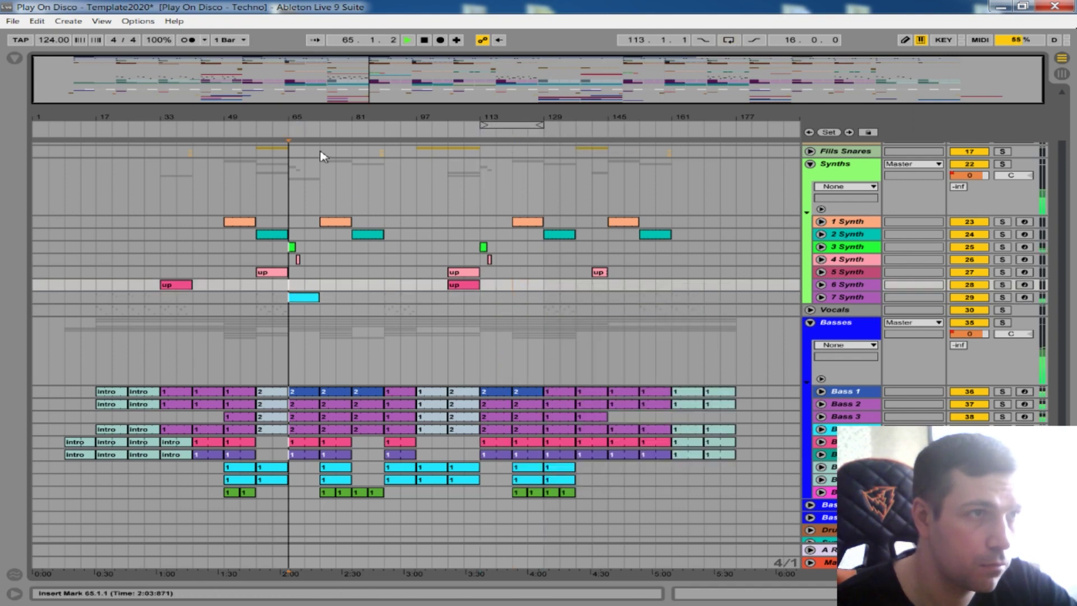
Step: Play from bar 65, unfold the 7 Synth track and examine the notes in its cyan clip
key("space")
key("plus")
left_click(820, 297)
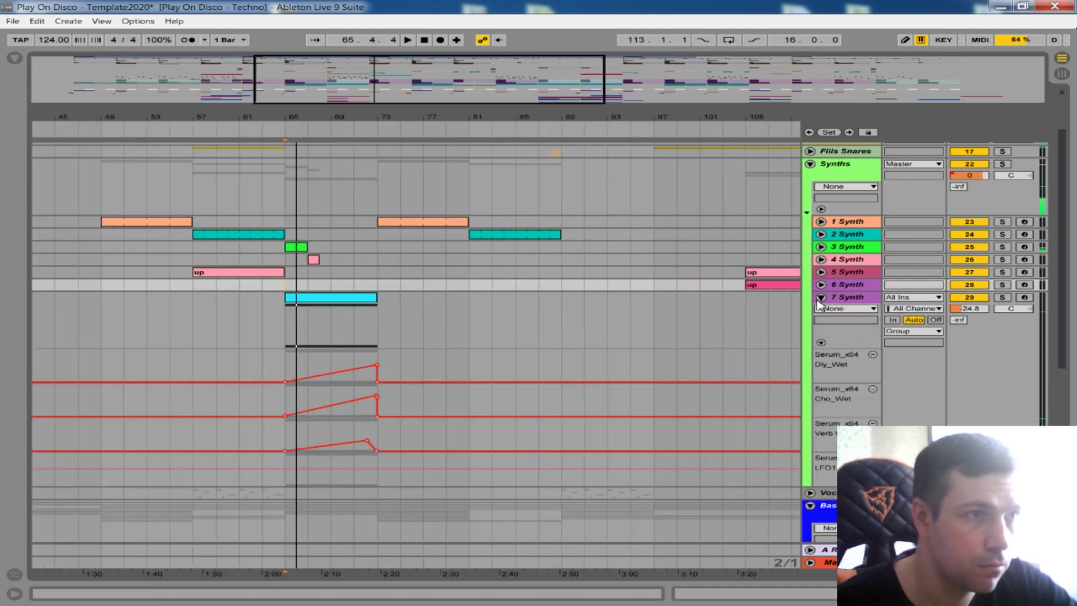
left_click_drag(335, 117, 345, 105)
double_click(359, 298)
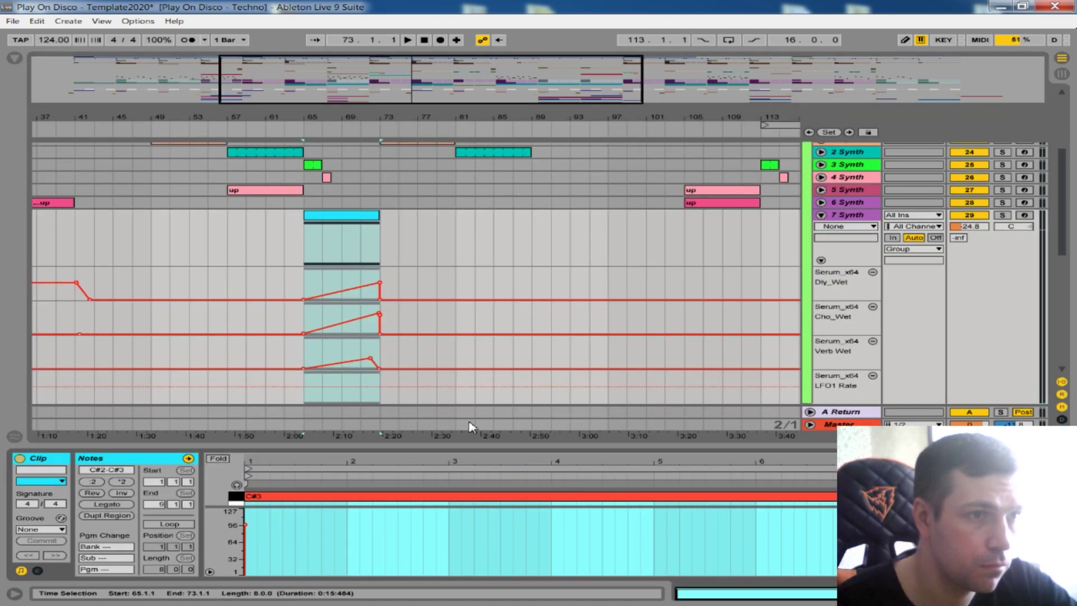
left_click_drag(519, 447, 528, 291)
double_click(541, 341)
double_click(537, 469)
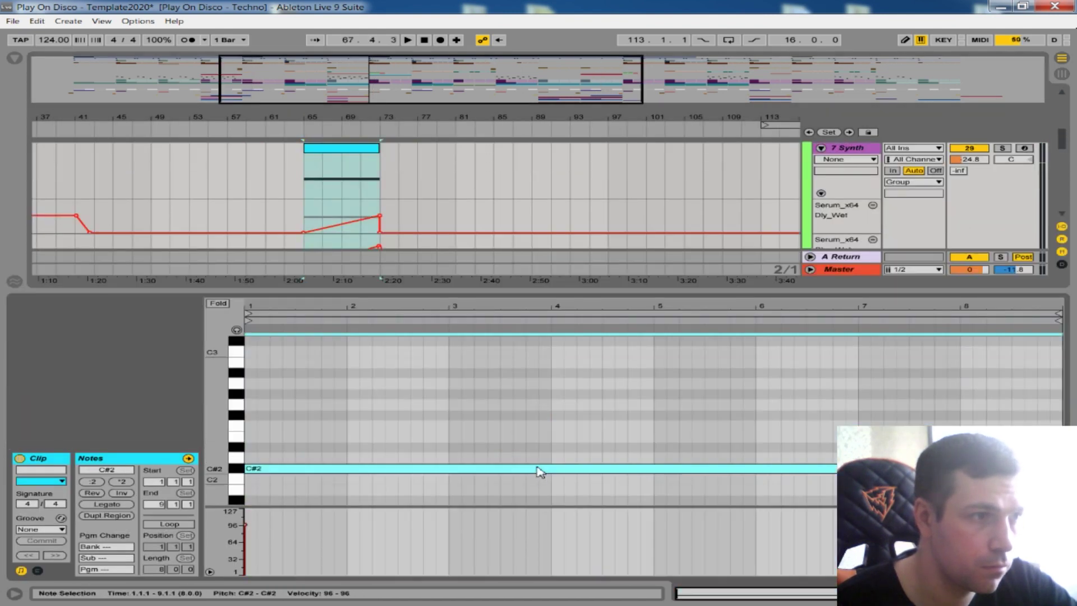
Step: Inspect the Pitch Bend envelope of the 7 Synth clip and hide the clip view
left_click(38, 571)
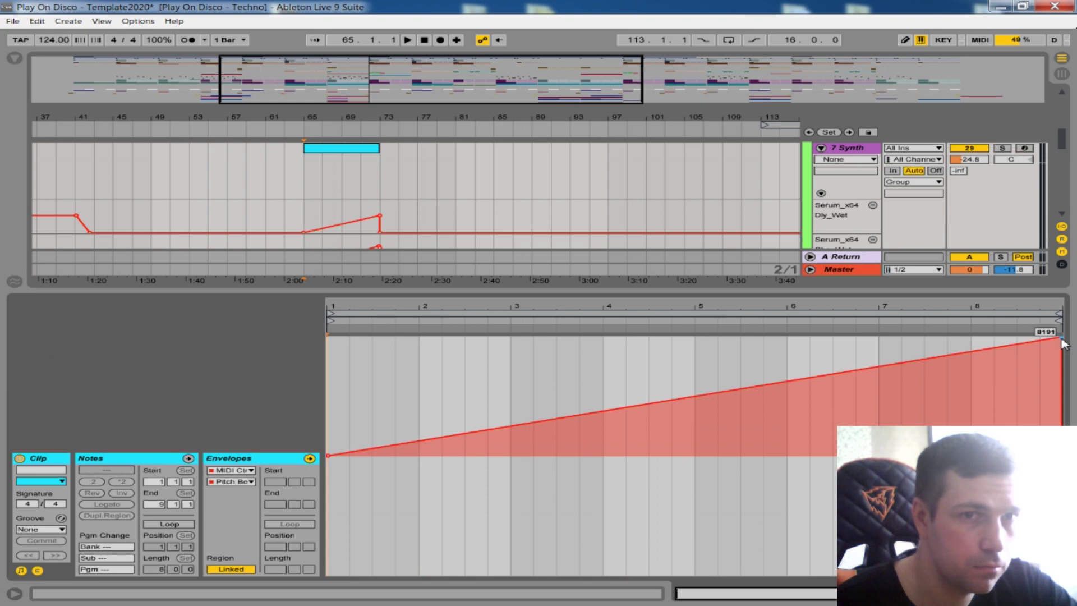
left_click(1062, 340)
key("ctrl+alt+l")
scroll(367, 263, "up", 2)
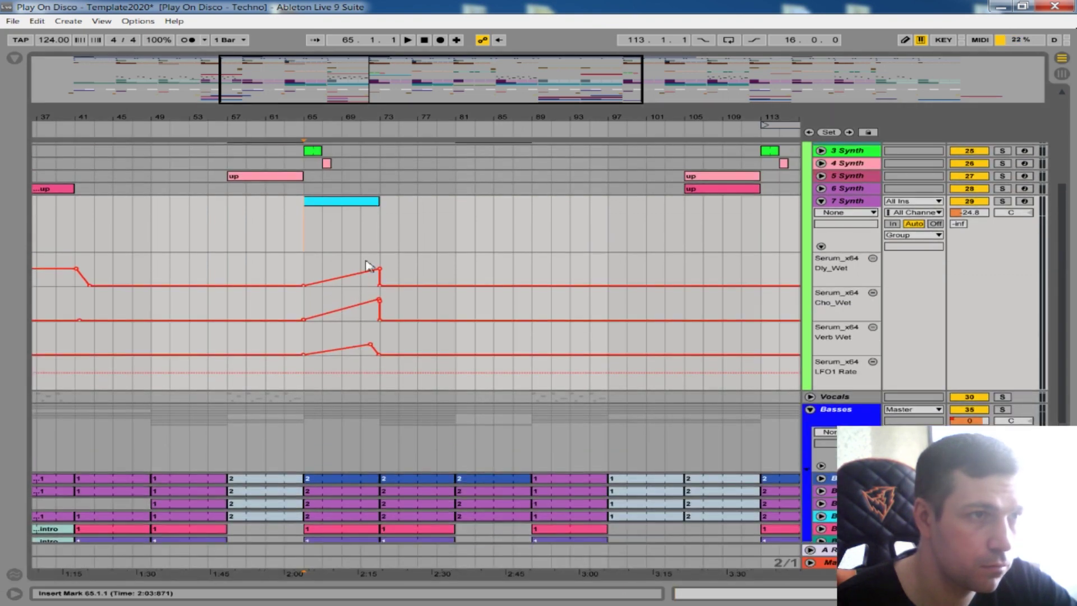
Step: Delete the Dly_Wet, Cho_Wet and Verb Wet automation ramps of 7 Synth between bars 65 and 73
left_click_drag(300, 269, 392, 337)
key("Delete")
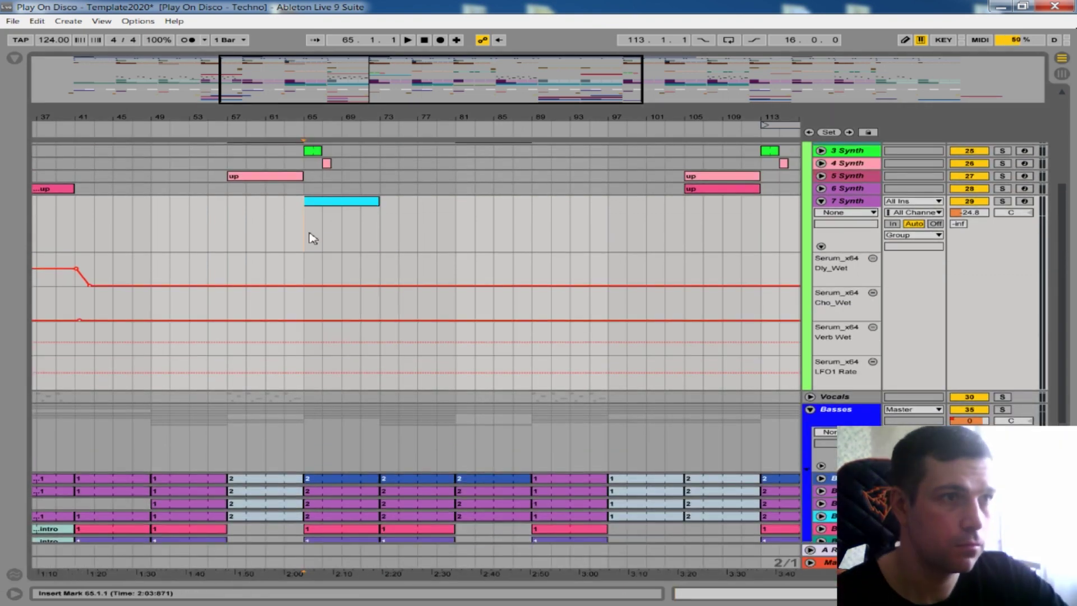
Step: Draw a two-bar B2 note at the start of the 7 Synth clip at bar 65
scroll(307, 235, "up", 2)
scroll(308, 235, "up", 1)
double_click(340, 279)
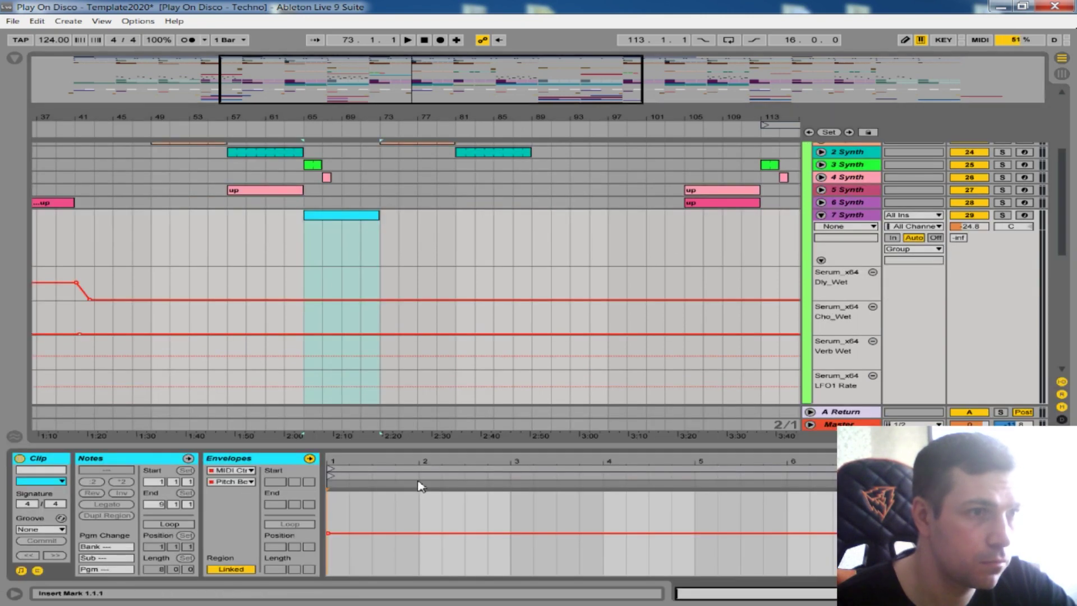
left_click_drag(423, 446, 424, 303)
left_click(38, 570)
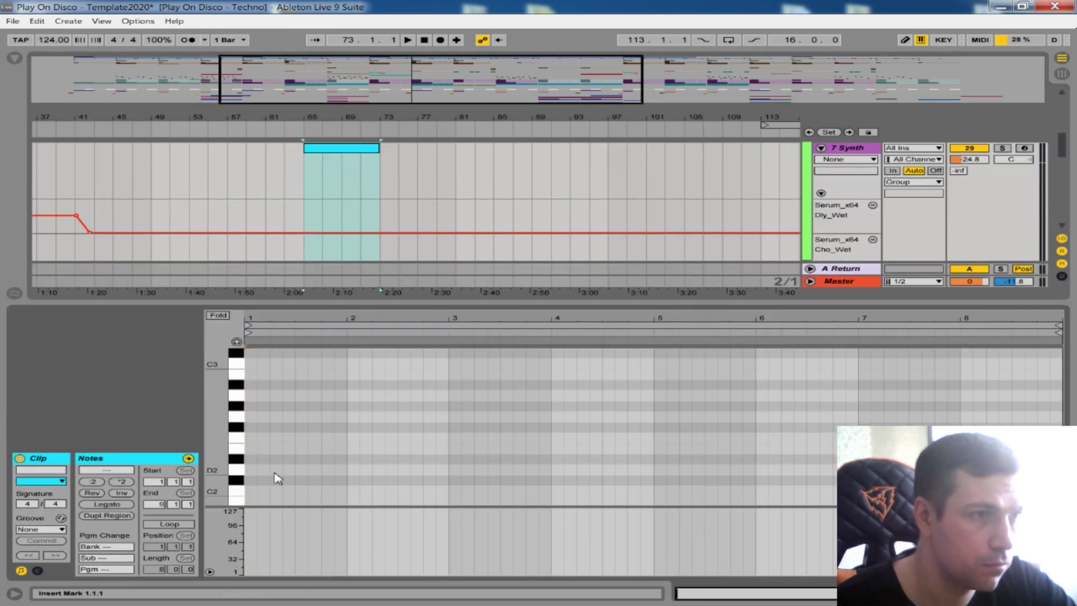
double_click(249, 375)
left_click_drag(256, 374, 450, 389)
left_click_drag(503, 305, 508, 544)
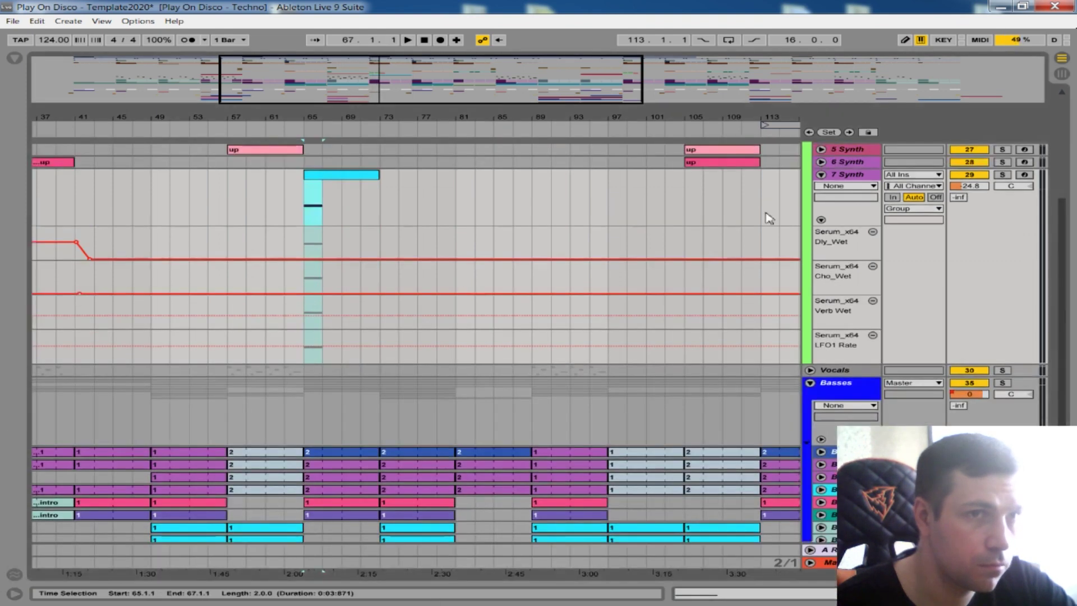
Step: Colour the 7 Synth track pale teal and show its device chain
right_click(856, 175)
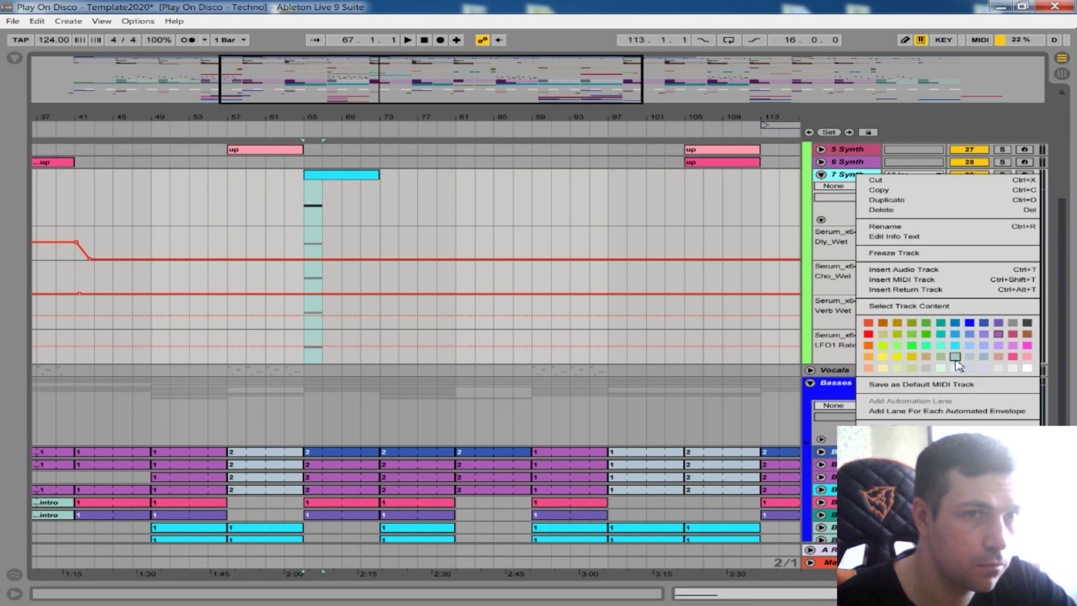
left_click(955, 358)
double_click(852, 180)
mouse_move(898, 593)
left_mouse_down()
mouse_move(952, 593)
mouse_move(897, 593)
left_mouse_up()
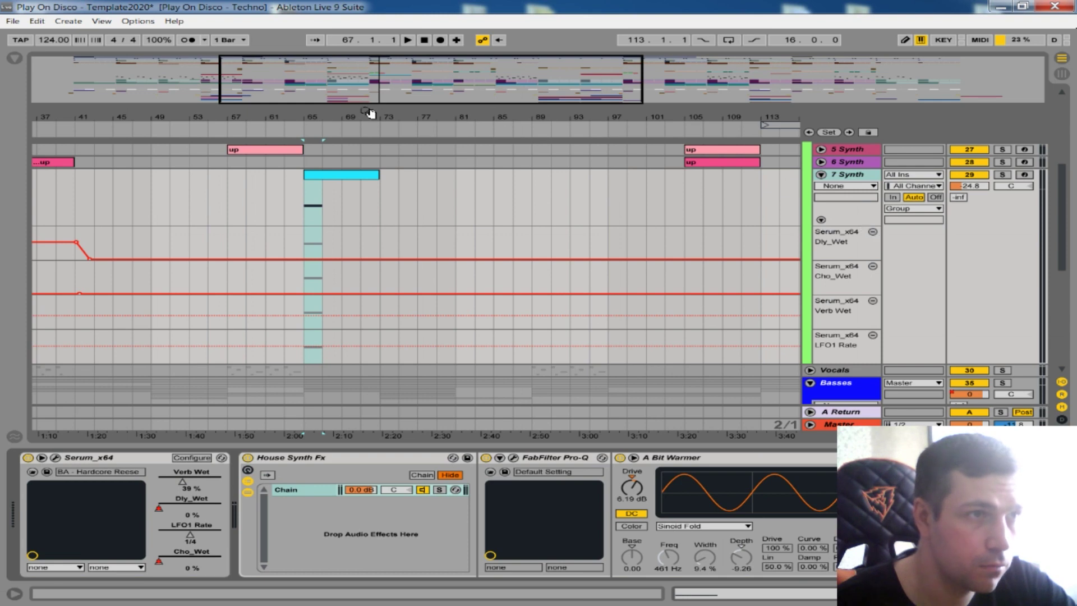
Step: Delete the remaining Dly_Wet and Cho_Wet automation breakpoints of 7 Synth across bars 25 to 77
key("minus")
left_click_drag(331, 234, 138, 279)
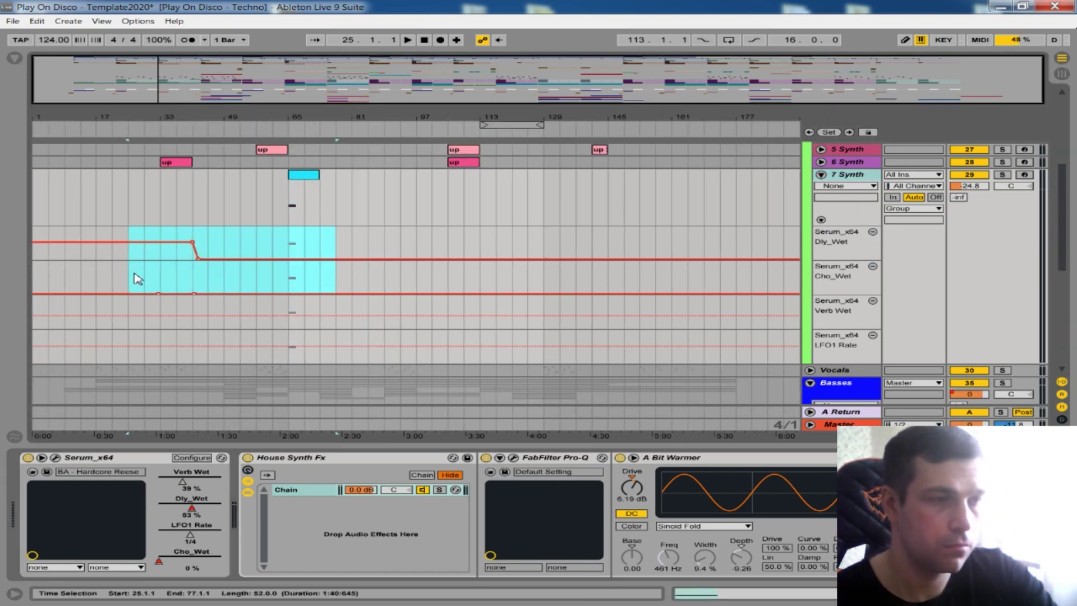
key("Delete")
left_click(291, 213)
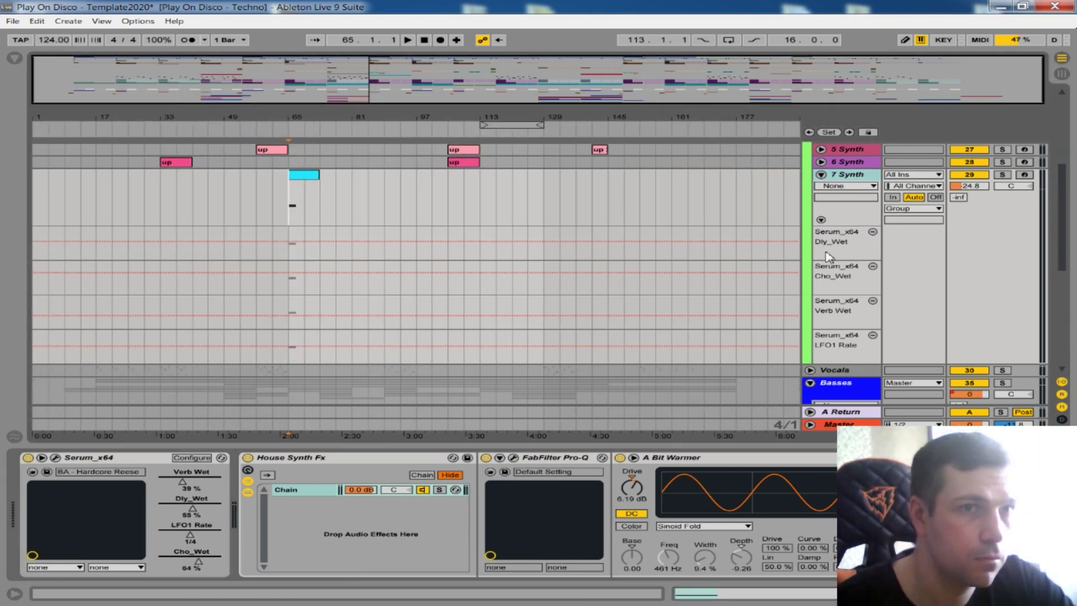
Step: Remove the four Serum automation lanes from the 7 Synth track and save the set
left_click(873, 232)
left_click(873, 231)
left_click(873, 232)
left_click(873, 232)
scroll(325, 250, "up", 1)
left_click_drag(289, 116, 291, 239)
key("ctrl+s")
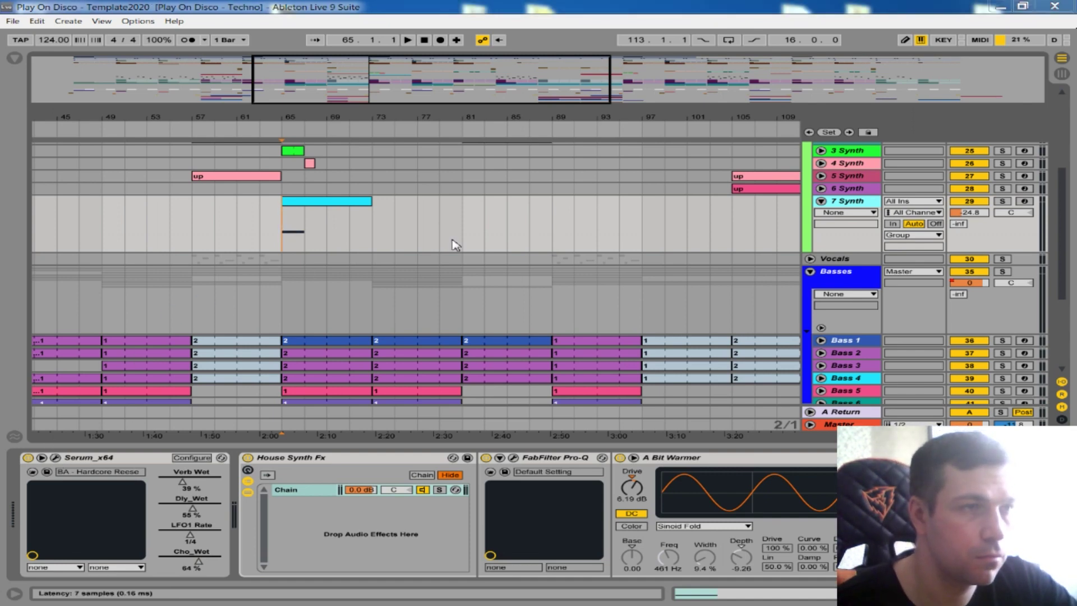
Step: Open Serum on 7 Synth and load the FX - Aliens preset from the Deceiver bank
key("ctrl+alt+p")
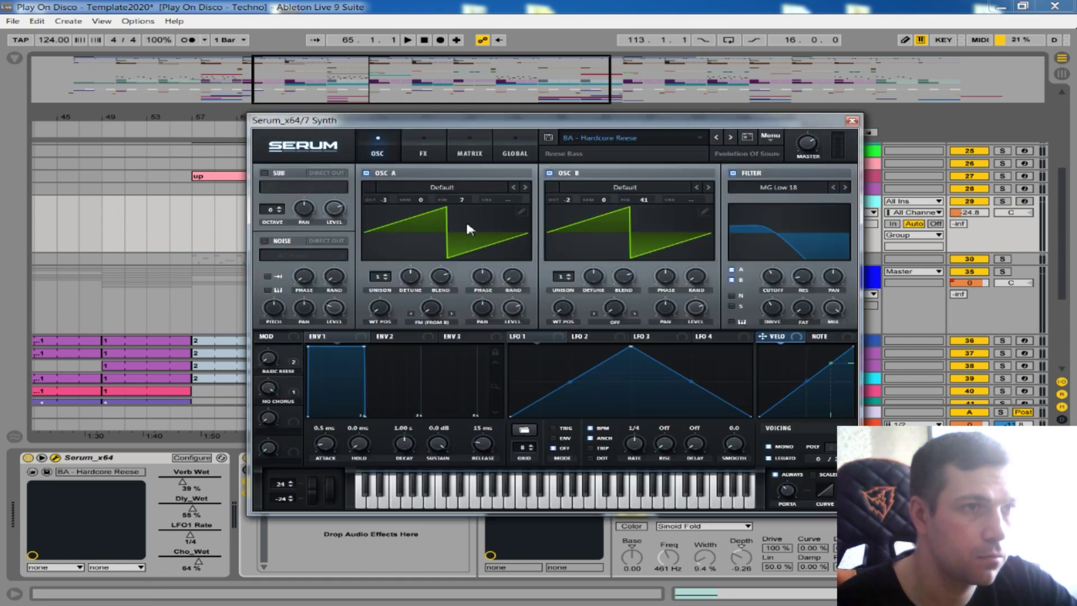
left_click_drag(527, 124, 449, 158)
left_click(553, 179)
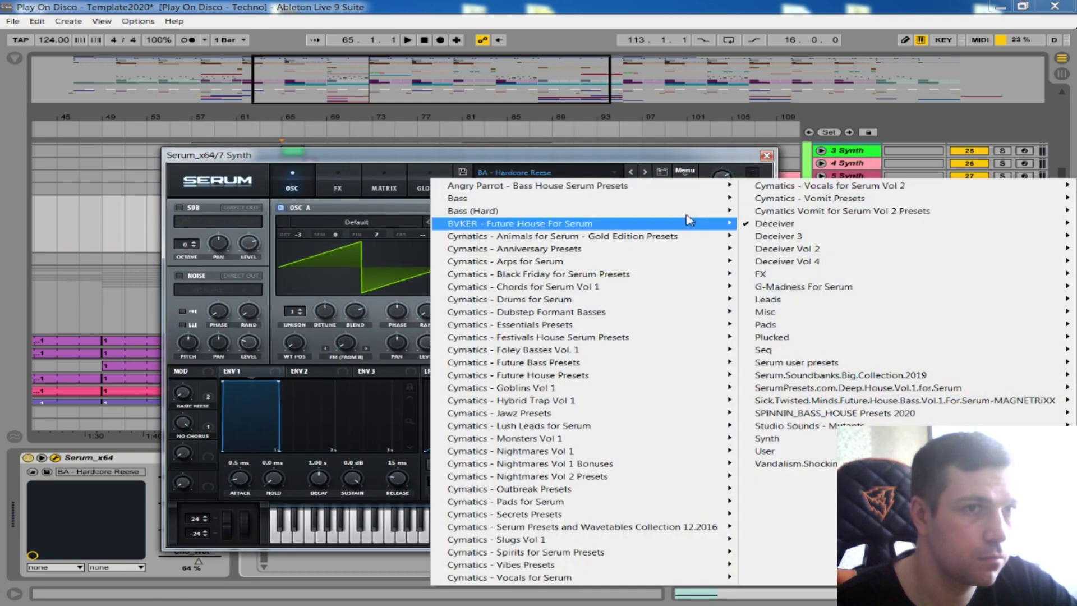
mouse_move(765, 223)
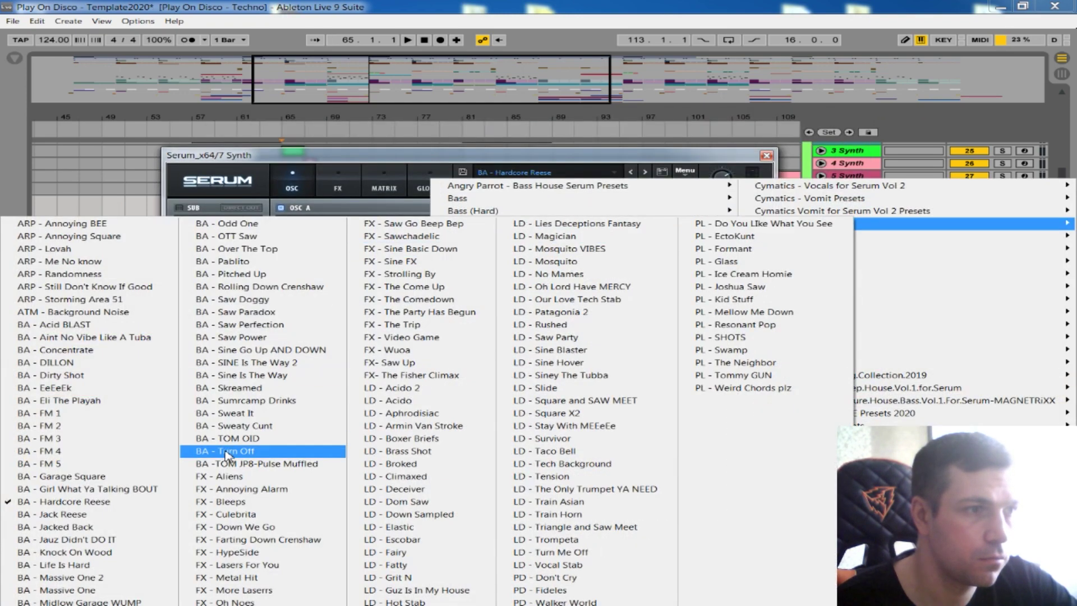
left_click(236, 476)
Step: Audition the following FX presets of 7 Synth from bar 65 and settle on FX - Down We Go
left_click_drag(490, 157, 405, 289)
key("space")
left_click(532, 305)
left_click_drag(527, 294, 453, 268)
left_click(285, 228)
scroll(442, 226, "up", 2)
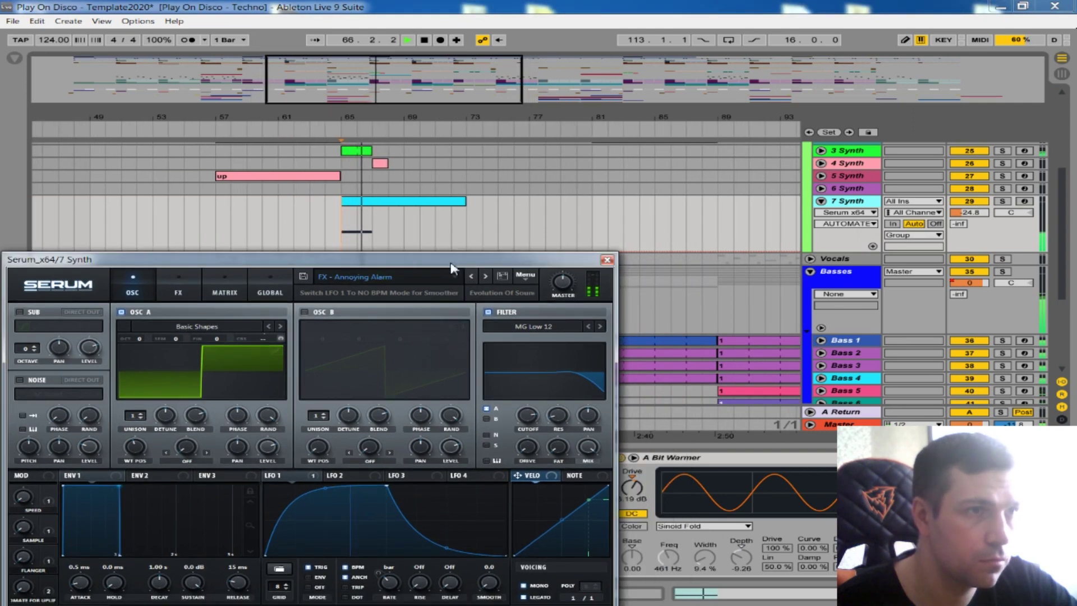
left_click(486, 277)
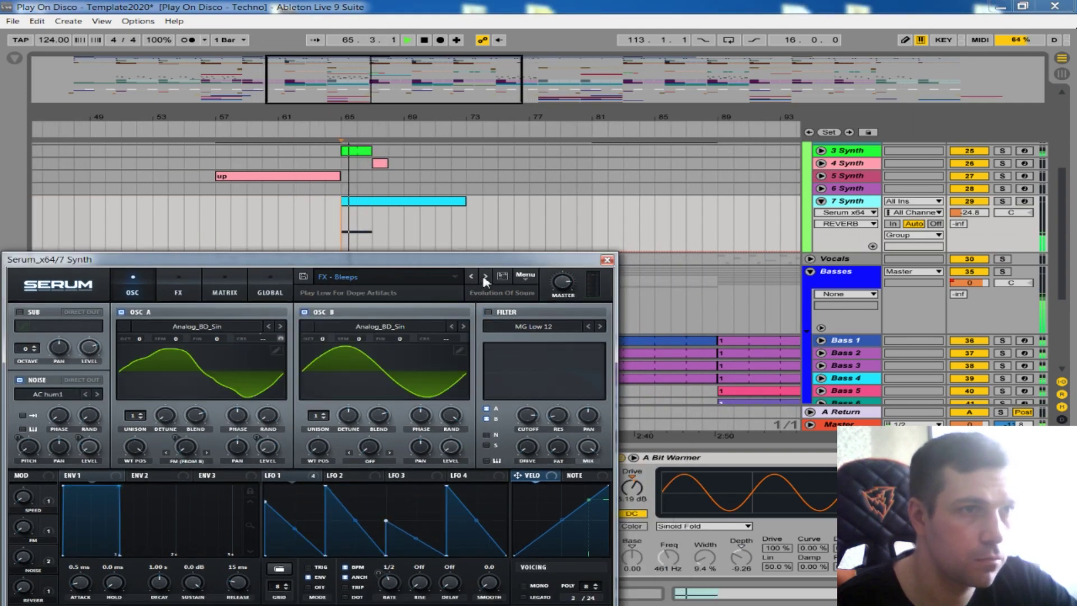
left_click(486, 277)
key("space")
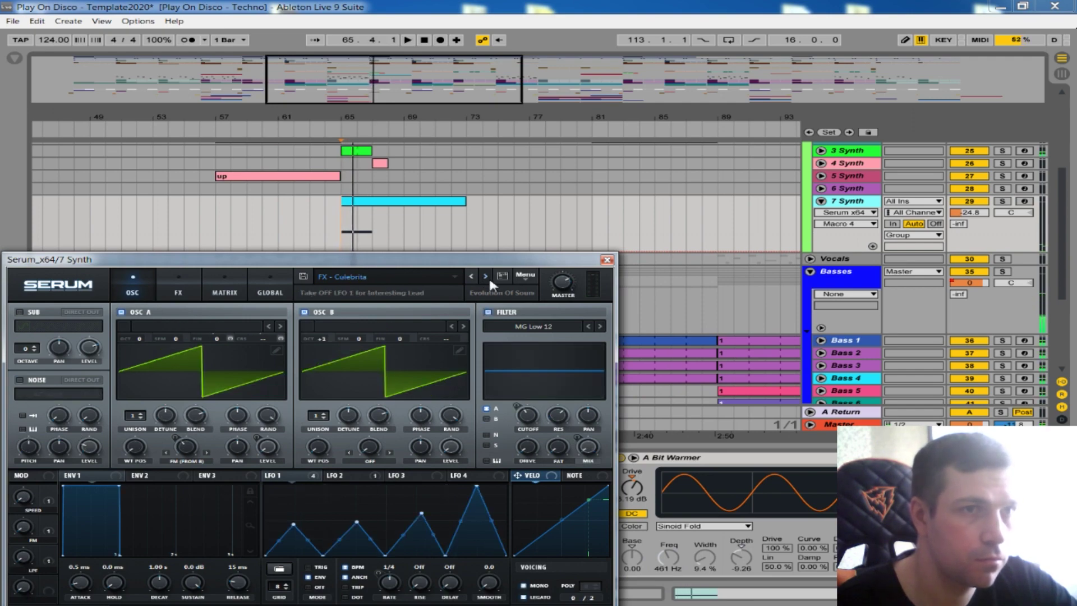
left_click(489, 275)
Step: Close the Serum window, play from bar 63 and set the 7 Synth track volume to -22.8 dB
scroll(987, 179, "up", 5)
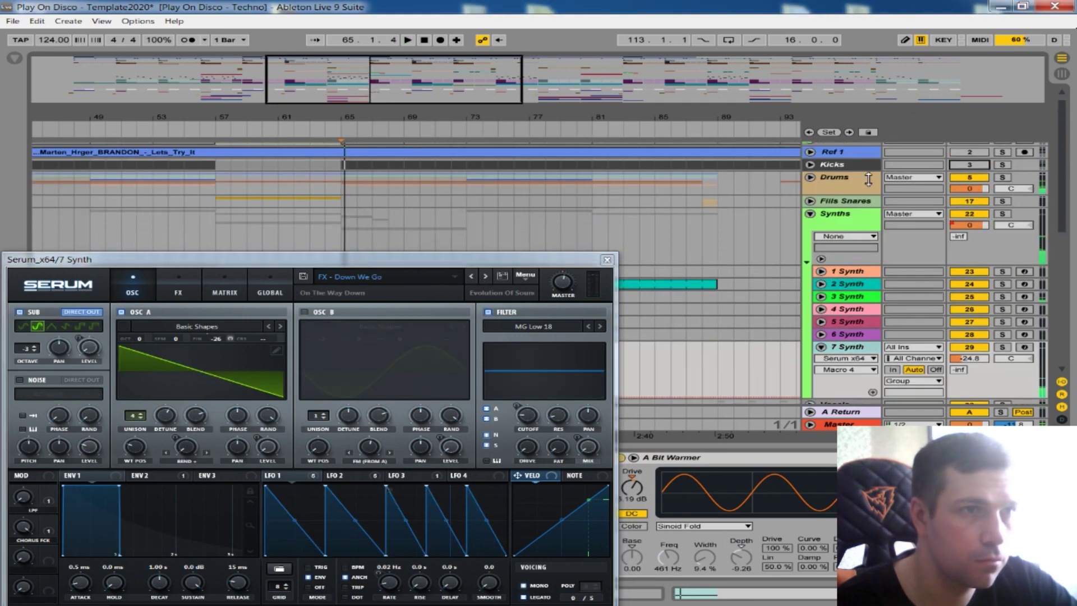
left_click_drag(516, 259, 564, 376)
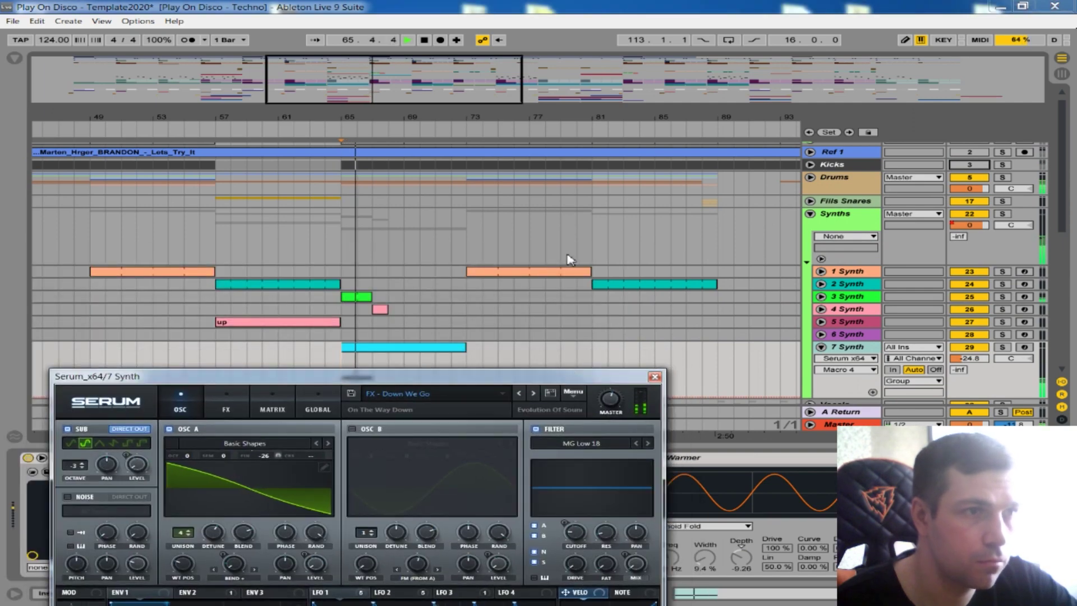
left_click(655, 377)
scroll(449, 190, "down", 1)
left_click_drag(418, 116, 399, 151)
left_click(301, 318)
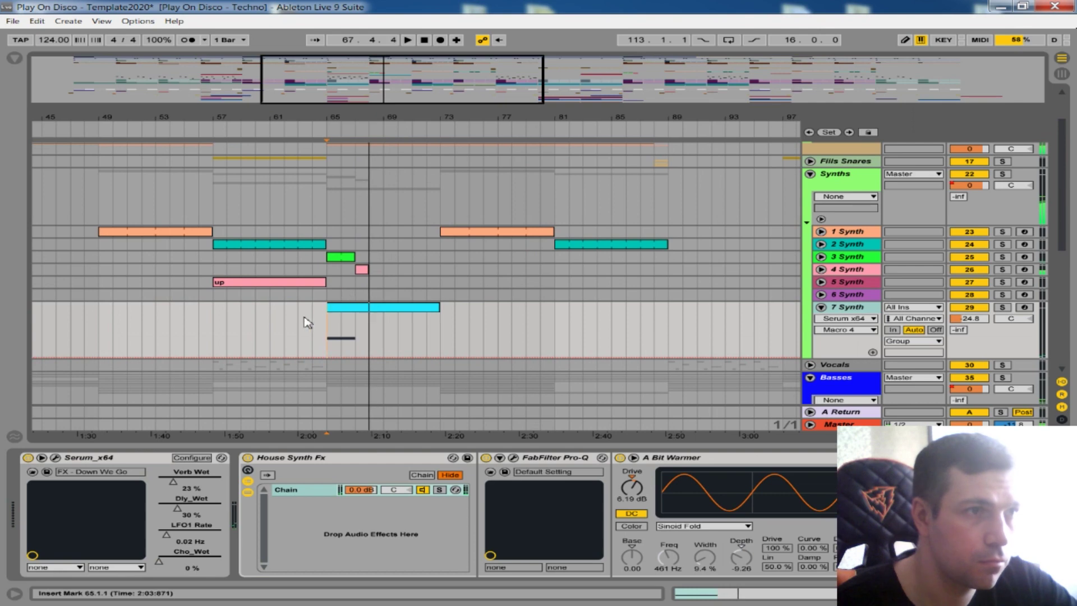
key("space")
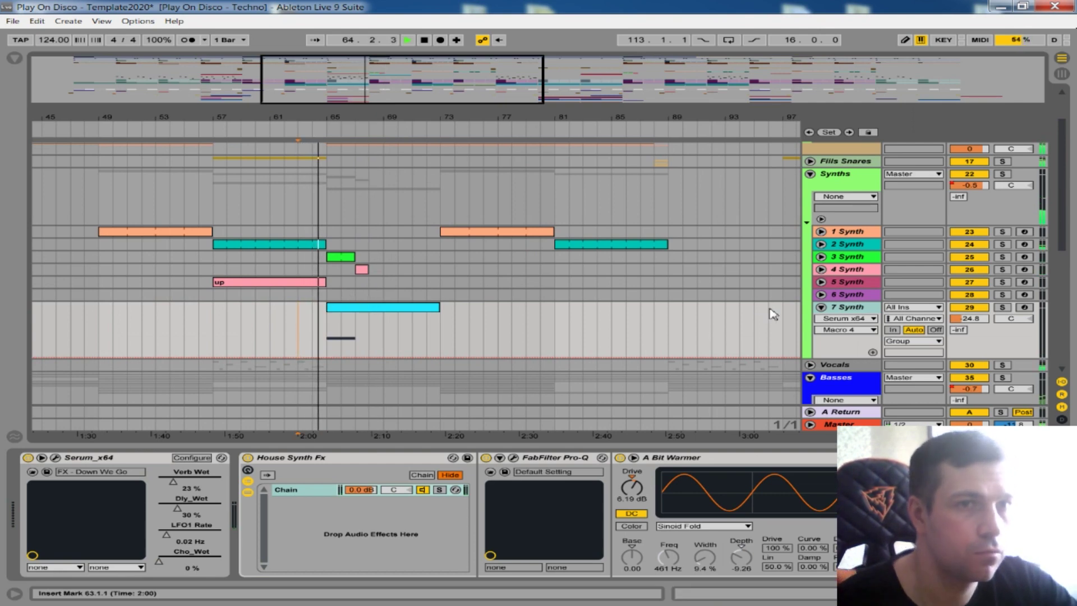
left_click_drag(965, 318, 965, 314)
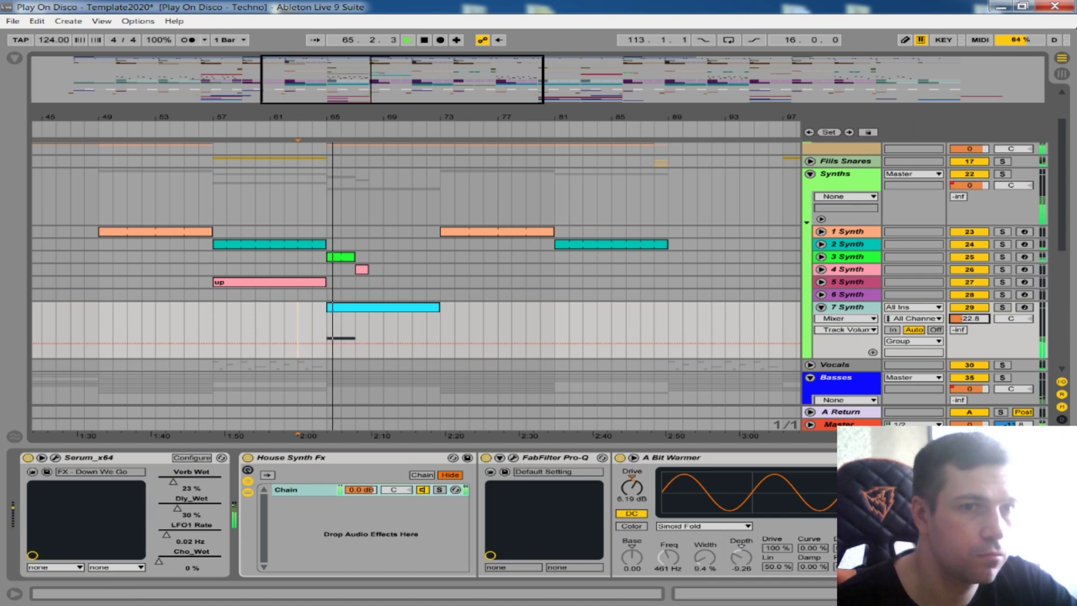
Step: Fold the 7 Synth track and shorten its cyan clip to end at bar 69
scroll(953, 516, "down", 10)
scroll(954, 516, "up", 10)
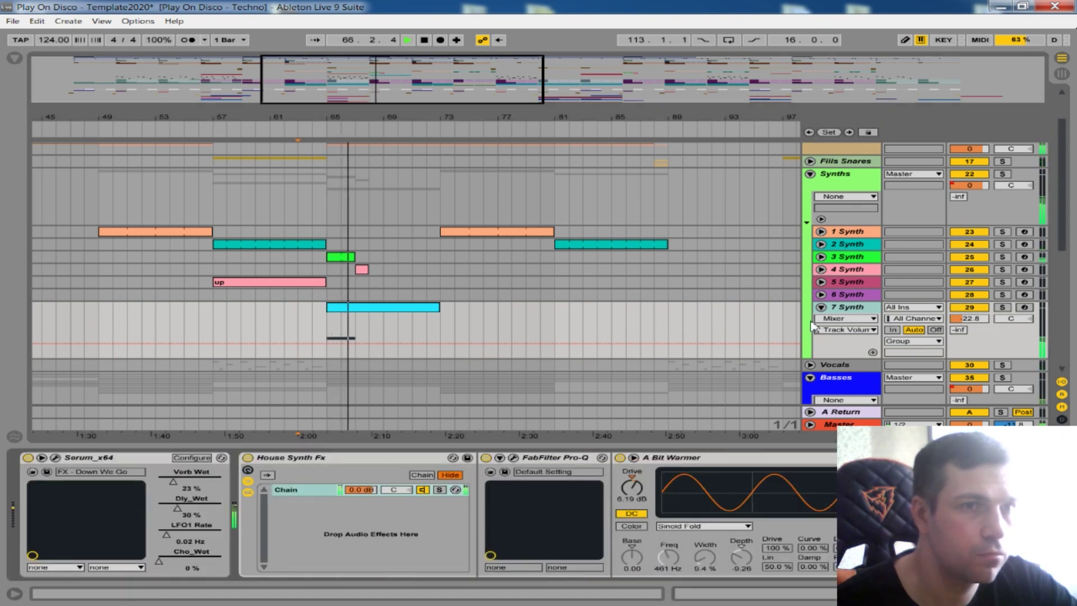
left_click(821, 307)
left_click_drag(457, 116, 381, 89)
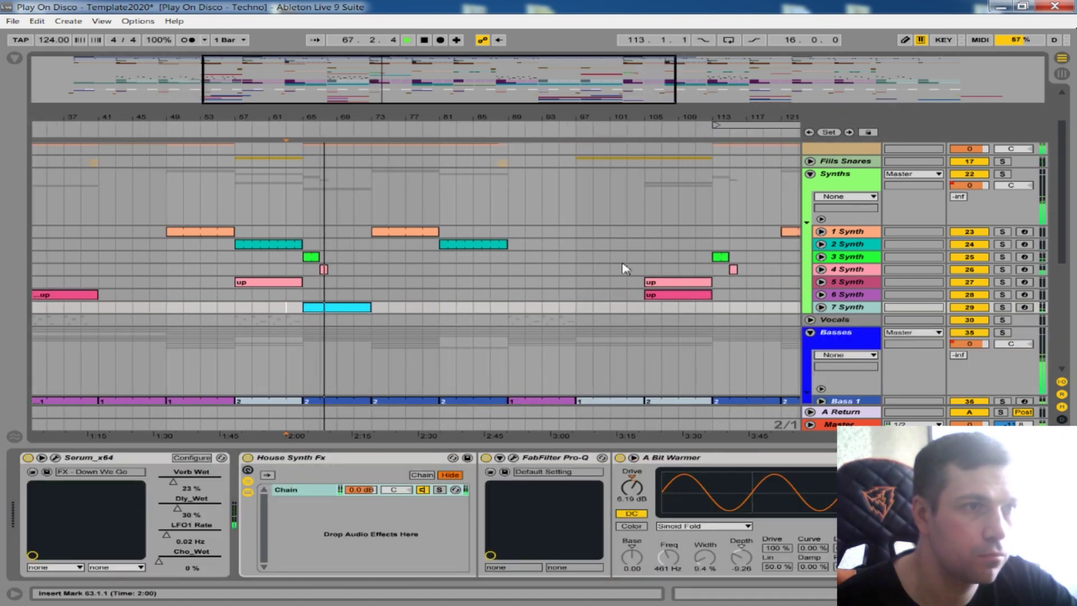
left_click_drag(371, 307, 336, 307)
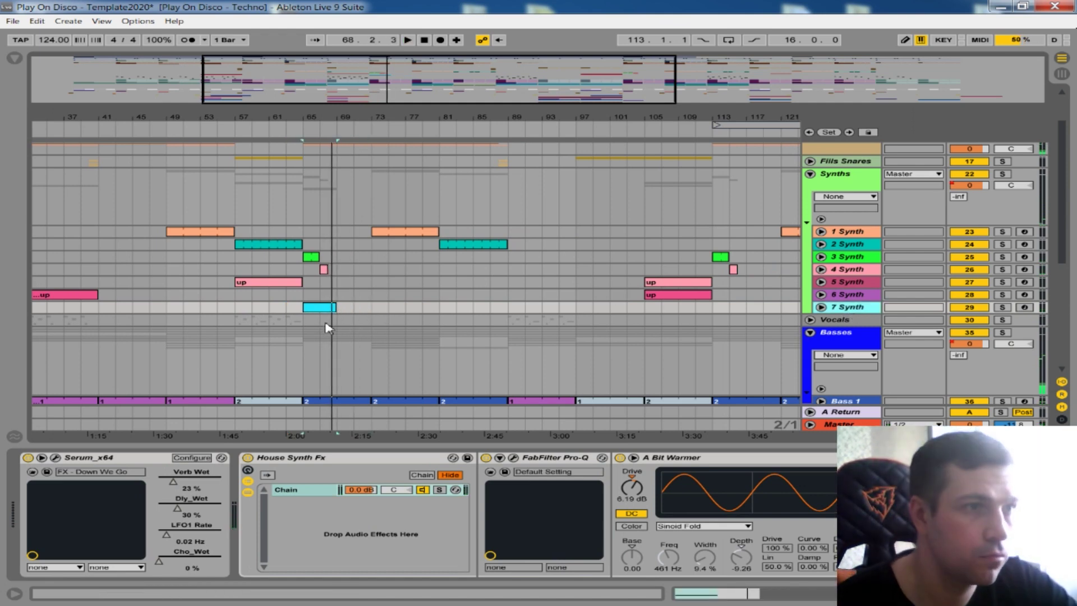
Step: Duplicate the 7 Synth track and move the copied cyan clip to bars 69–73
key("ctrl+d")
left_click_drag(322, 322, 359, 323)
Step: Rename the duplicated track 8 Synth and place the insert marker at bar 69
right_click(853, 324)
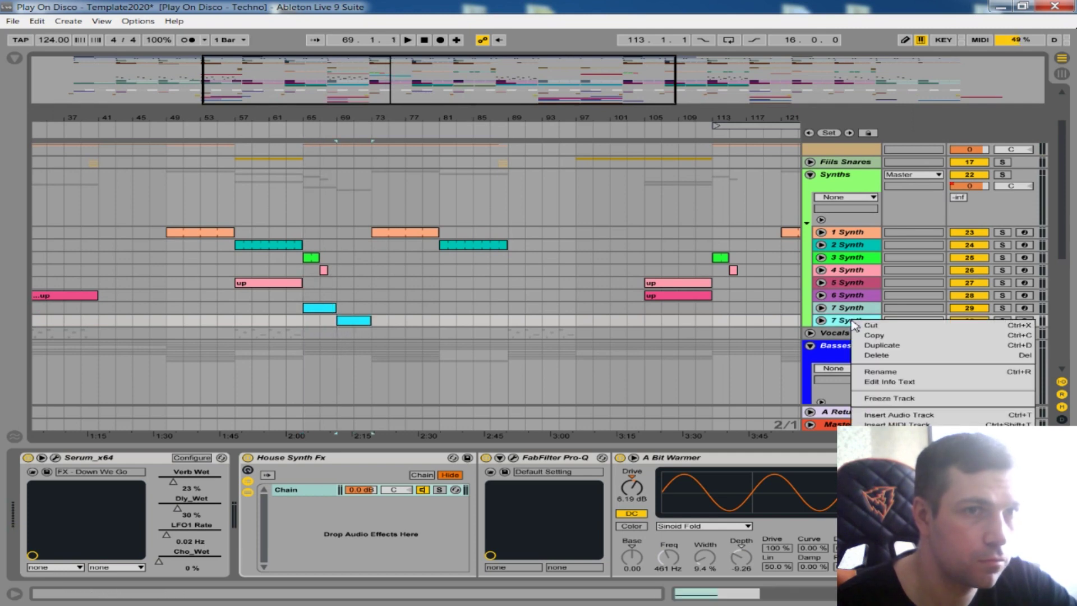
left_click(875, 373)
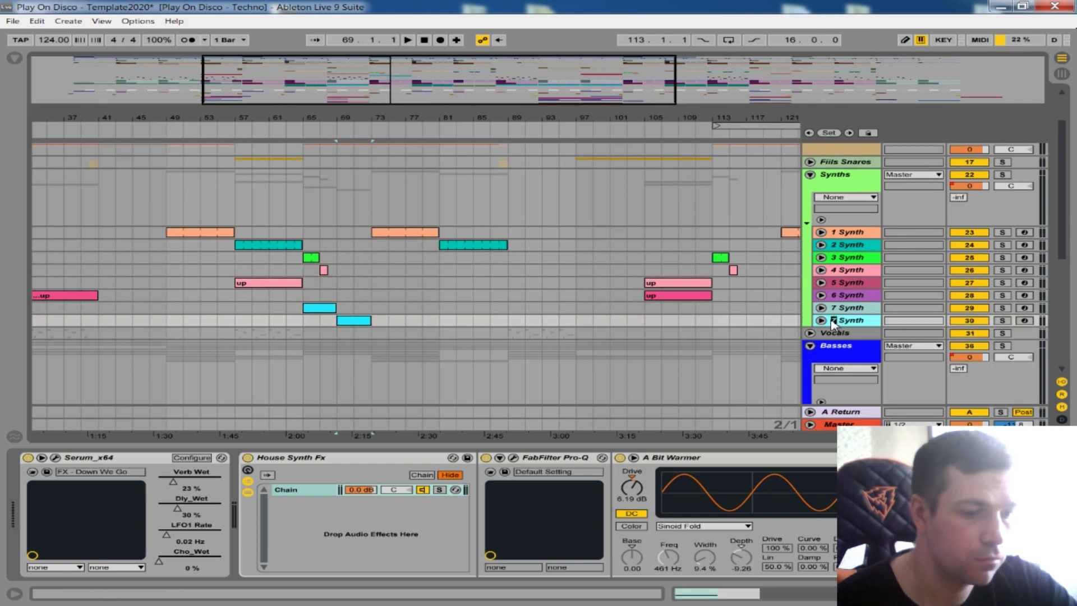
left_click(340, 346)
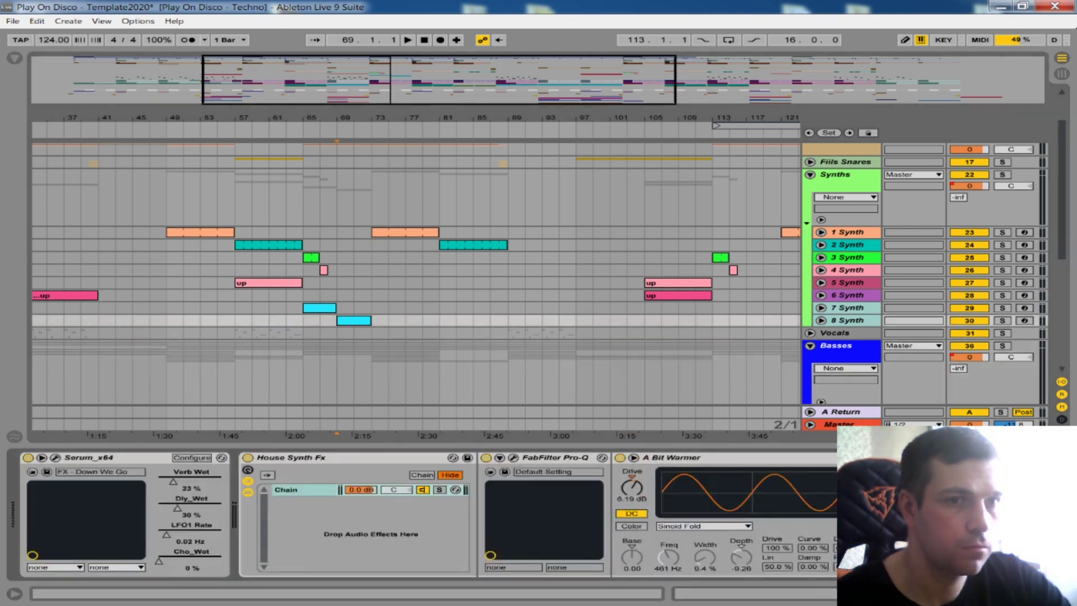
Step: Audition further FX presets in the Serum of 8 Synth from bar 69 and choose FX - Lasers For You
mouse_move(904, 593)
left_mouse_down()
mouse_move(1010, 594)
mouse_move(897, 594)
left_mouse_up()
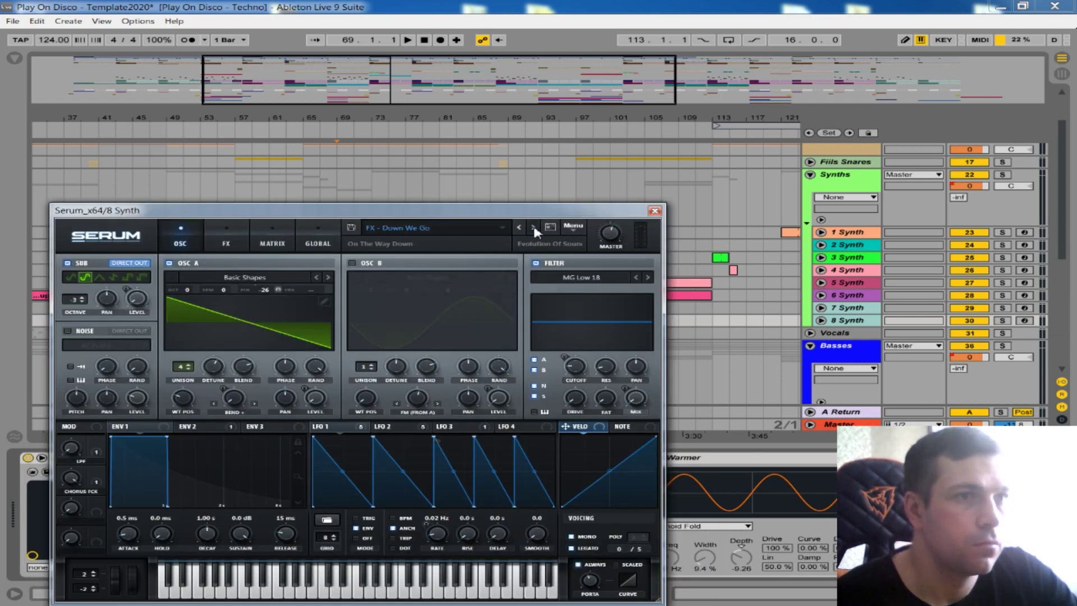
left_click(534, 228)
left_click_drag(494, 212, 461, 394)
left_click(345, 295)
key("space")
mouse_move(396, 392)
left_mouse_down()
mouse_move(425, 362)
mouse_move(402, 356)
left_mouse_up()
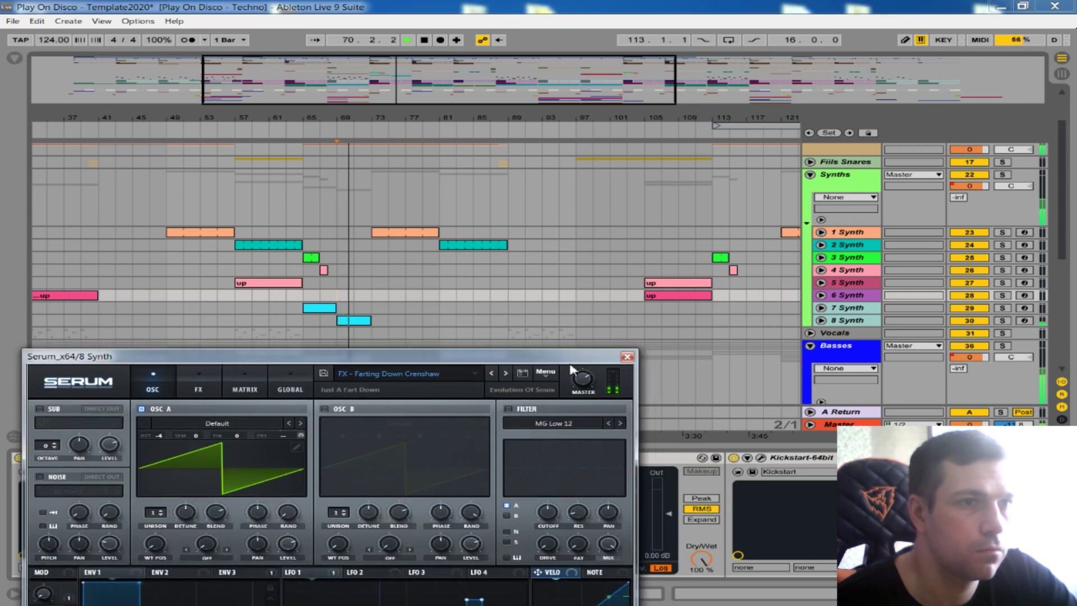
key("space")
left_click_drag(511, 357, 554, 350)
left_click(548, 367)
key("space")
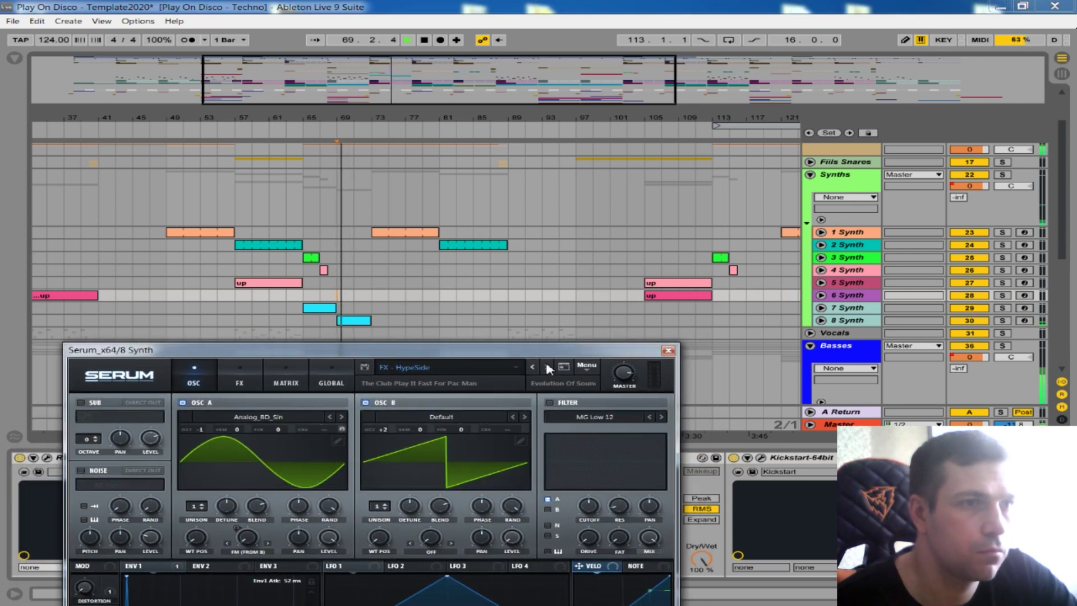
left_click(547, 368)
key("space")
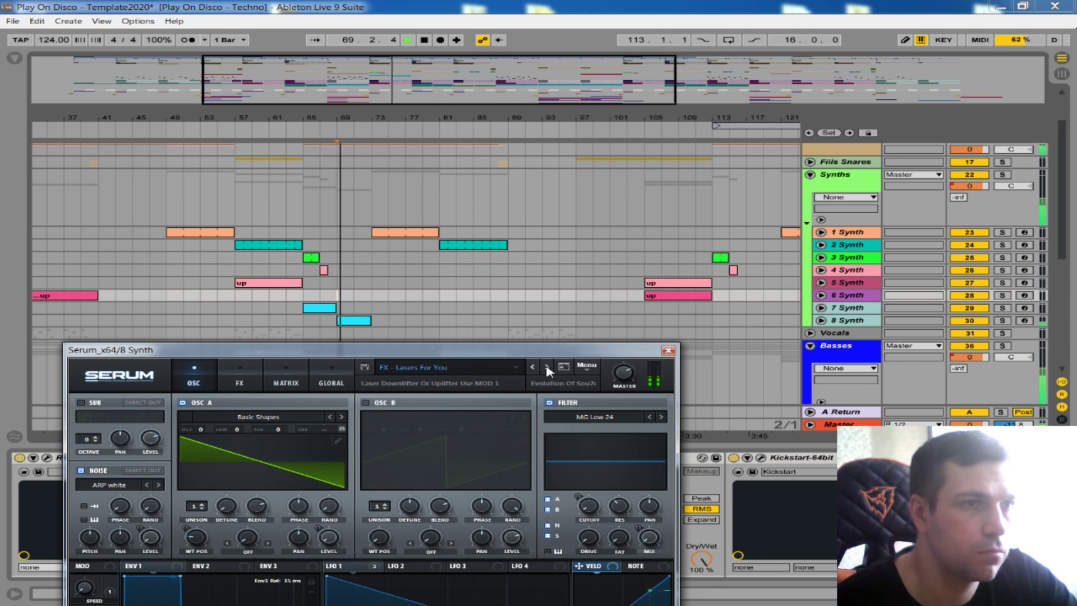
Step: Close the Serum window, hide the device view and play the 7 Synth and 8 Synth parts from bar 65
scroll(887, 248, "up", 3)
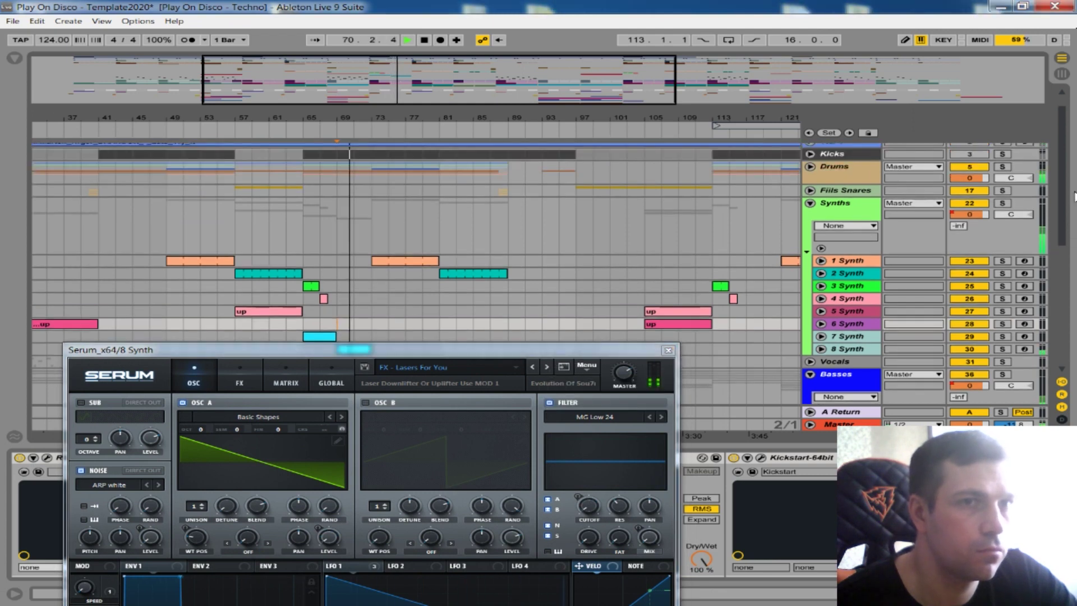
left_click(670, 351)
key("space")
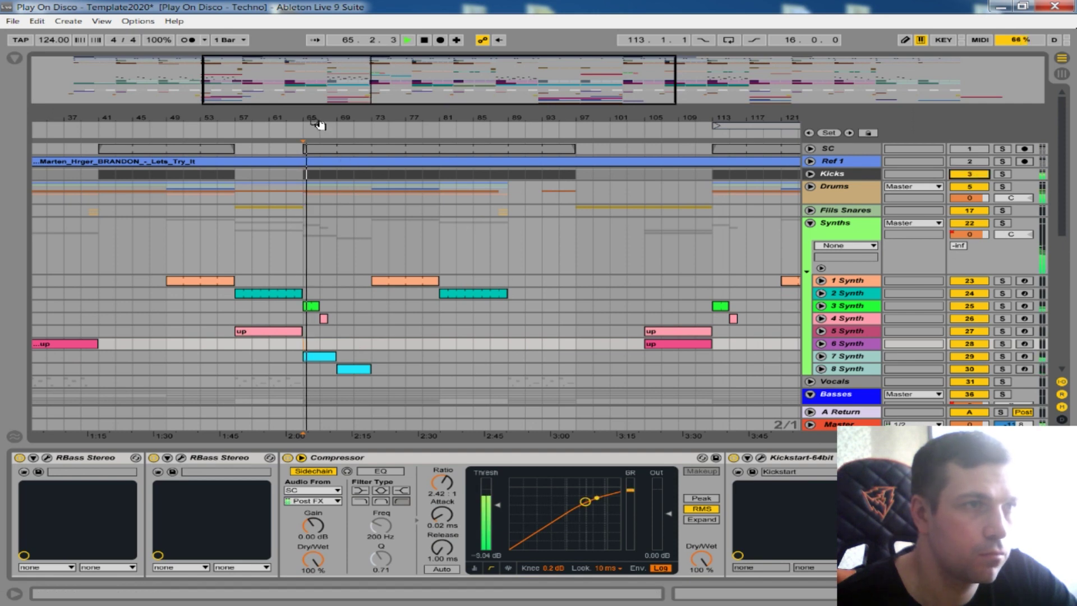
left_click_drag(316, 119, 315, 73)
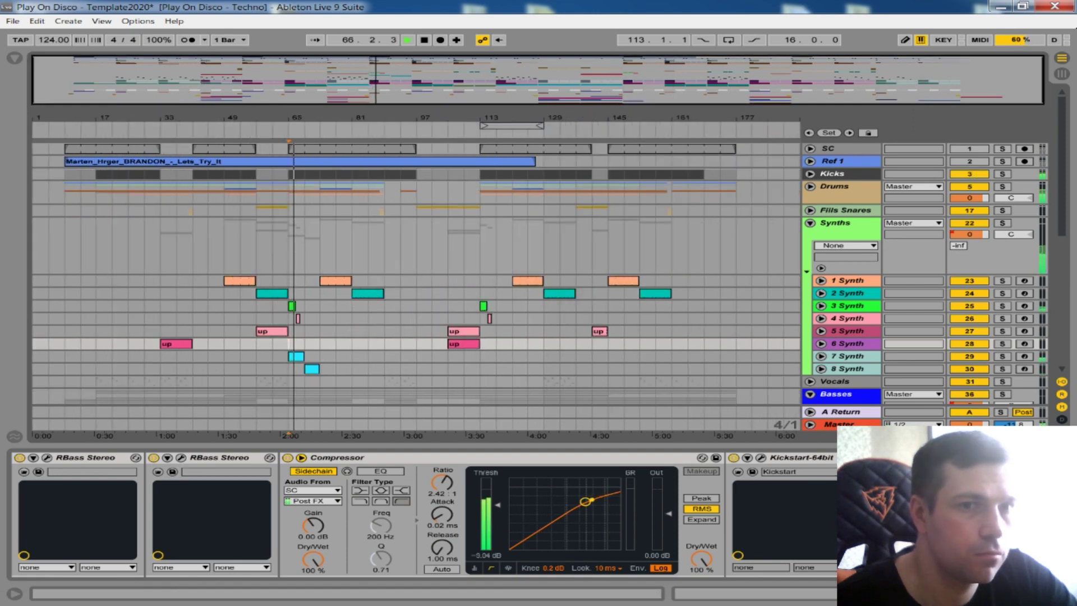
left_click(1062, 593)
left_click_drag(311, 118, 302, 148)
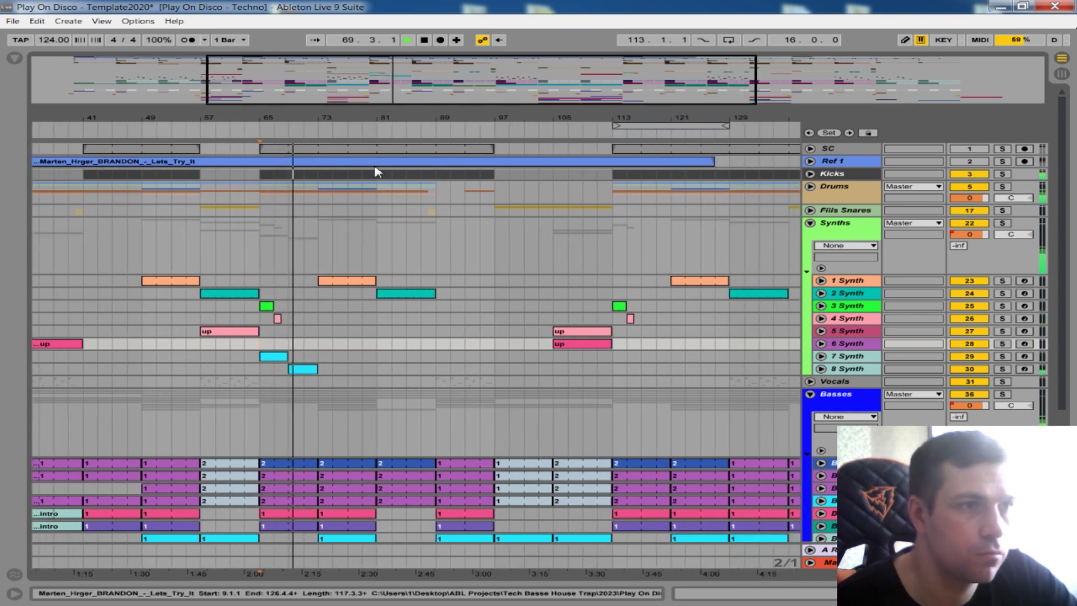
Step: Automate the LFO1 Rate of 8 Synth's Serum to hold until bar 71 and fall to 0.00 just before bar 73
left_click(821, 369)
double_click(851, 370)
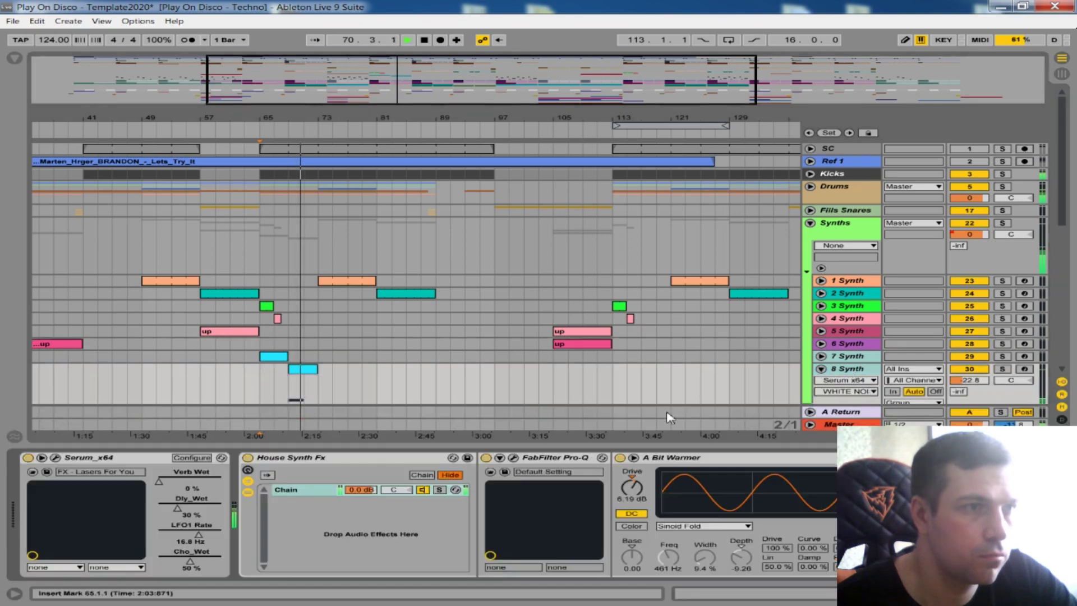
left_click(56, 457)
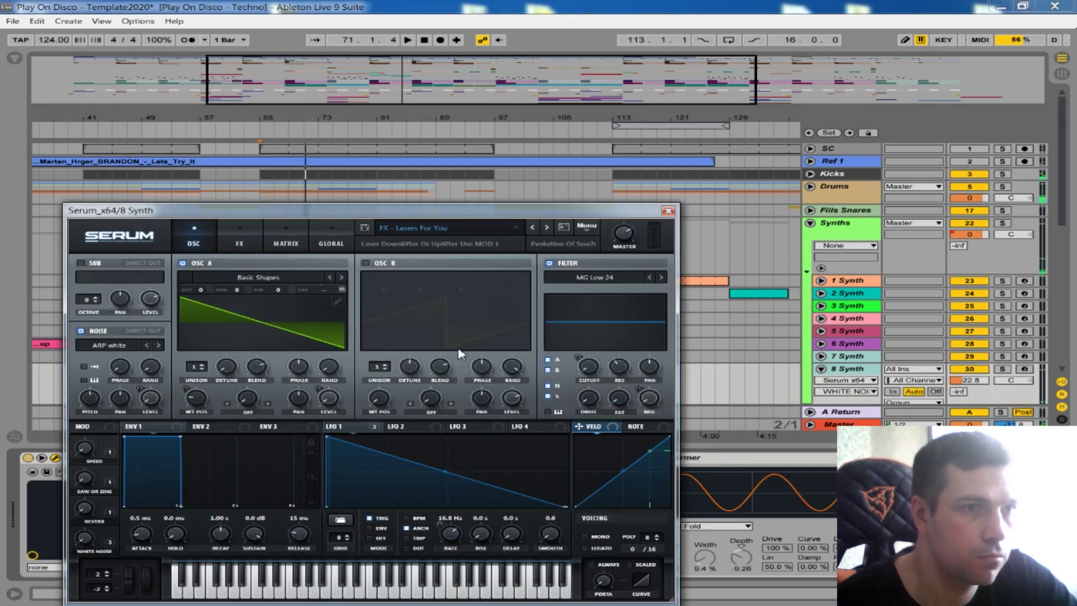
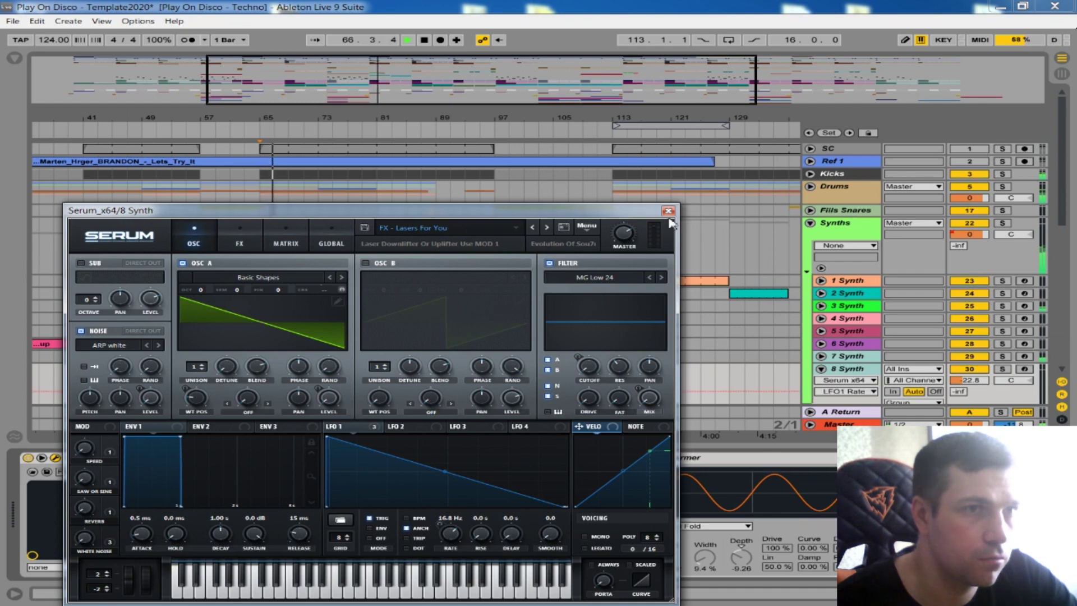
left_click_drag(491, 216, 762, 242)
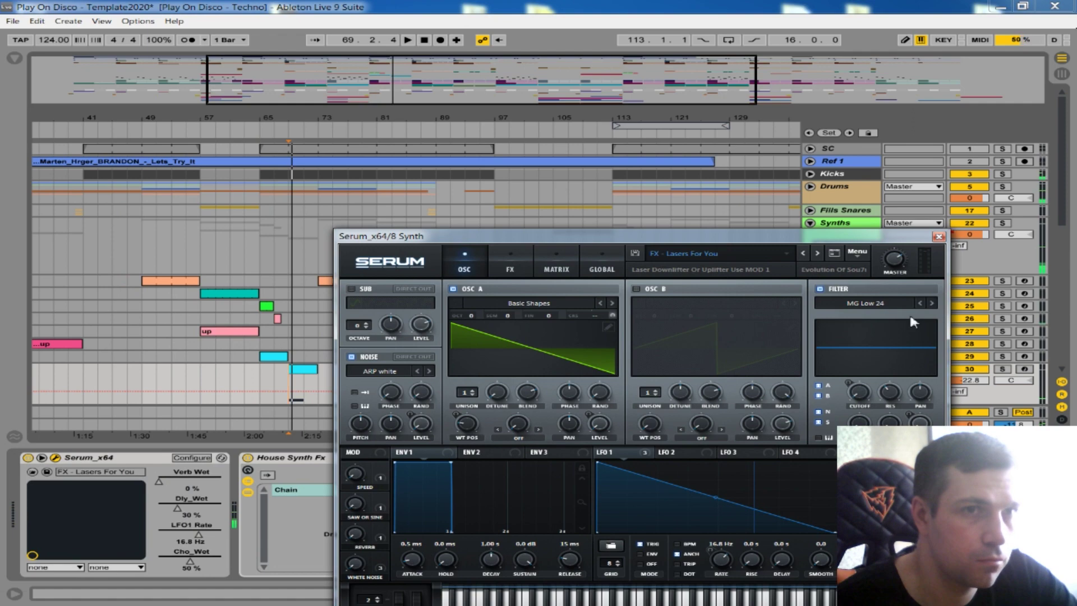
left_click(938, 236)
scroll(294, 377, "down", 3)
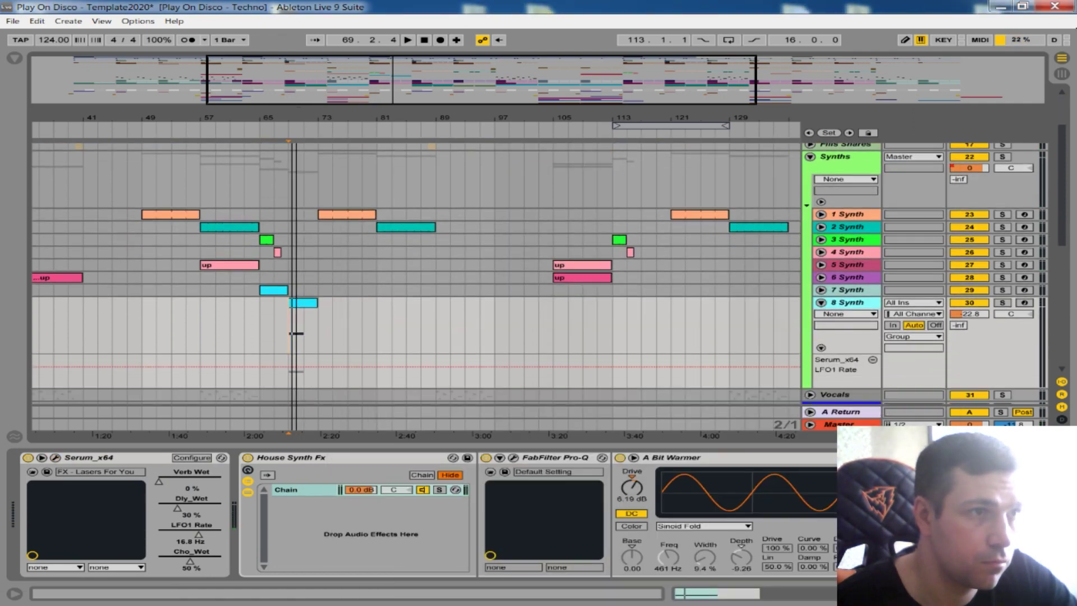
left_click_drag(295, 118, 295, 168)
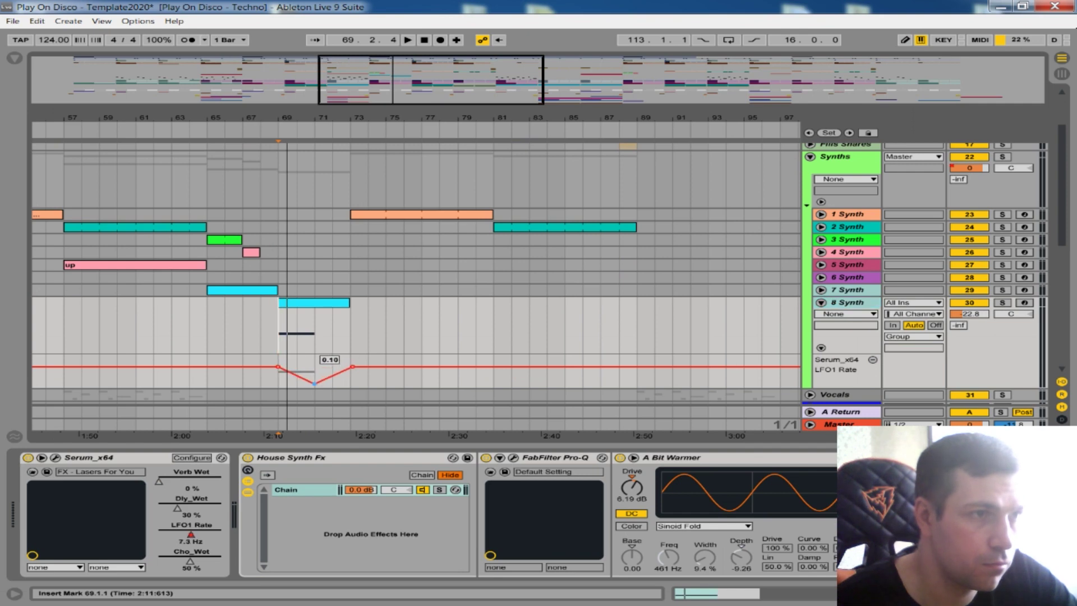
key("space")
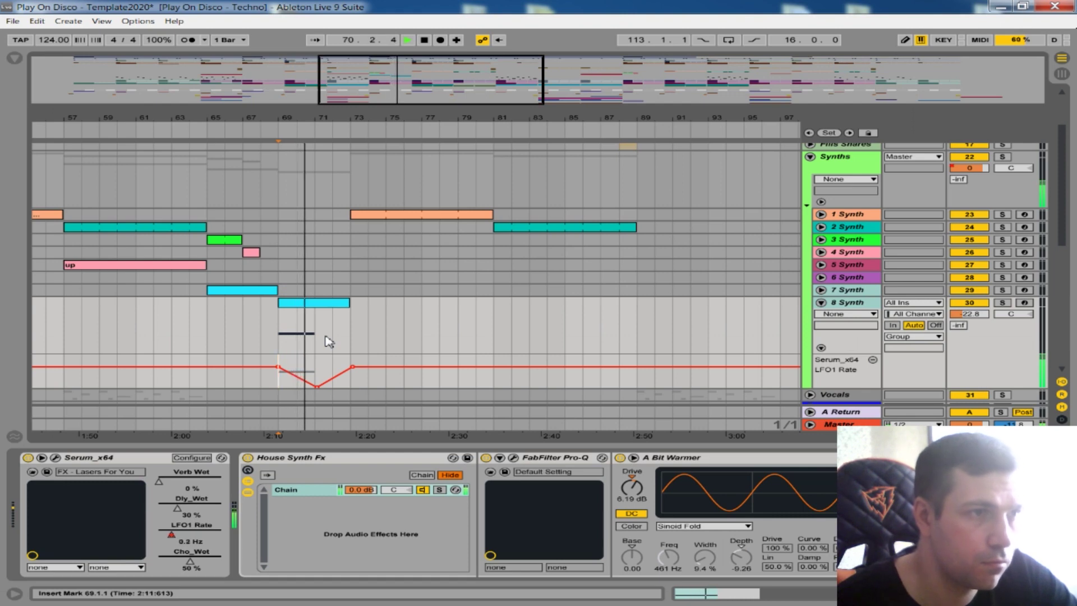
key("space")
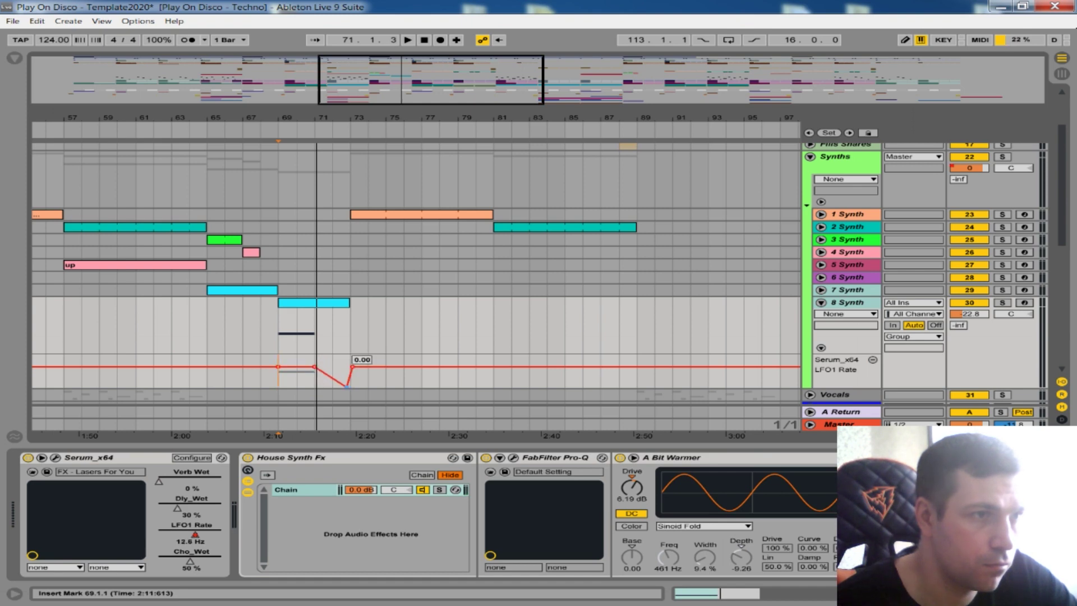
Step: Extend the B2 note in the 8 Synth clip to the full four bars and audition the part
left_click(306, 304)
left_click_drag(473, 448, 472, 308)
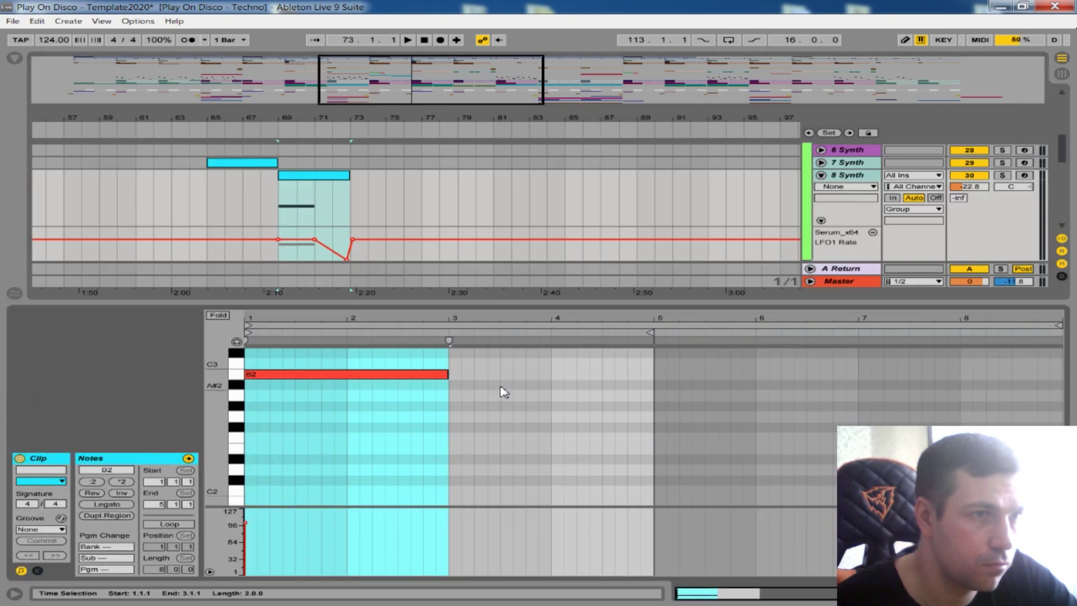
left_click_drag(448, 374, 631, 387)
left_click_drag(484, 306, 487, 516)
scroll(342, 269, "up", 1)
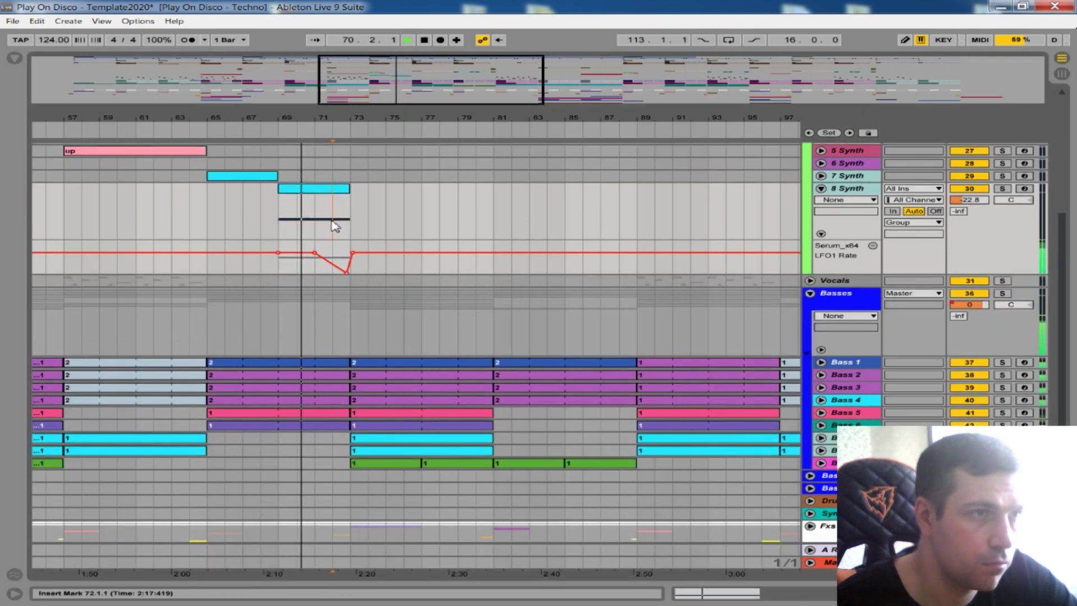
left_click(337, 229)
Step: Automate Verb Wet in 8 Synth's Serum with two rising ramps over bars 69–71 and 71–73, and play from bar 69
scroll(338, 268, "up", 1)
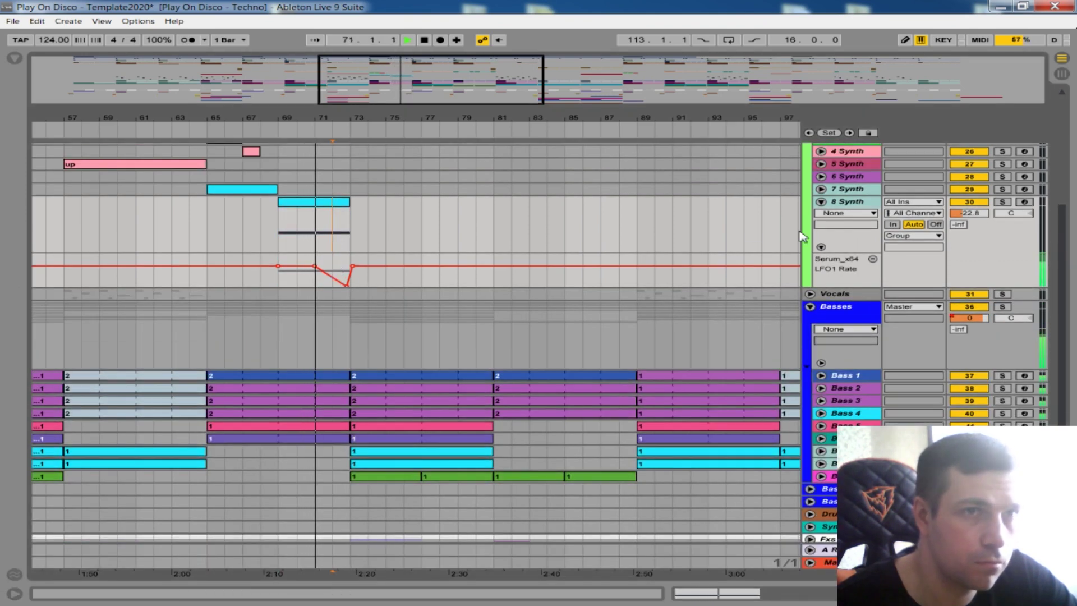
double_click(847, 201)
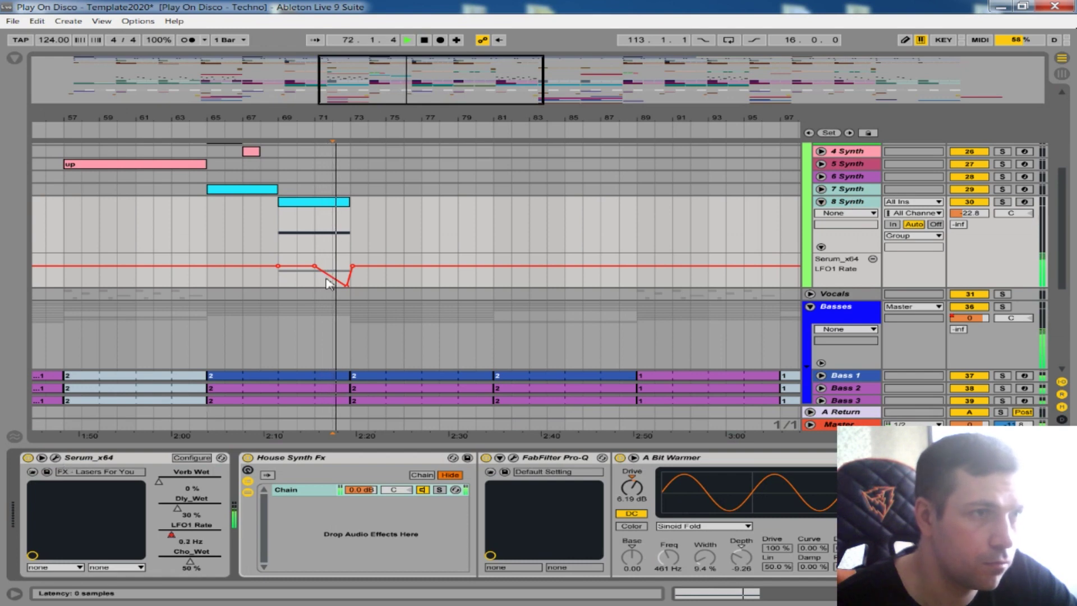
left_click(55, 458)
left_click(509, 246)
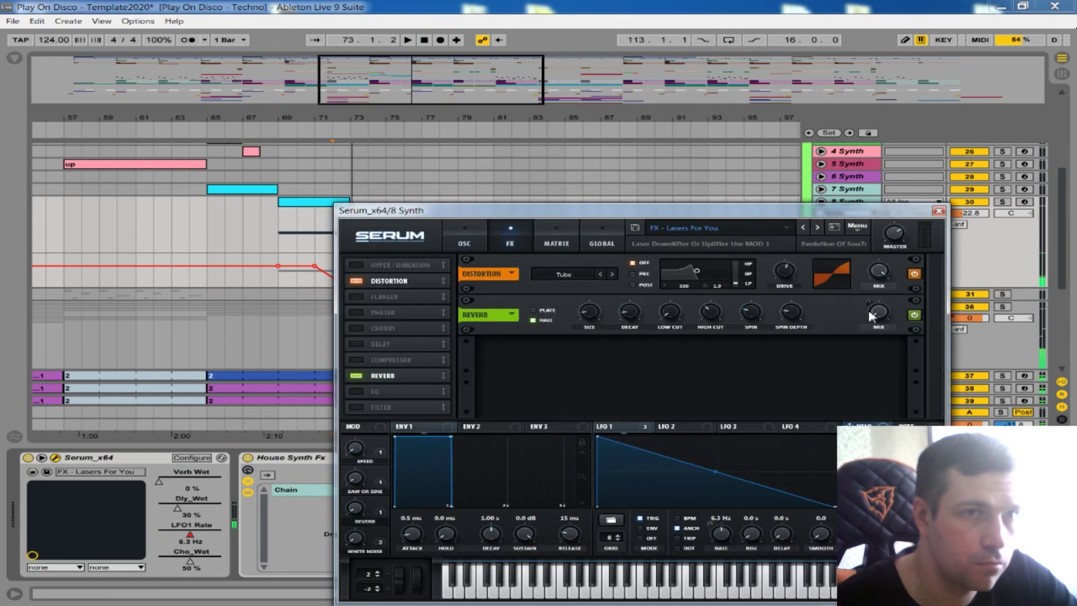
left_click(938, 212)
left_click(874, 247)
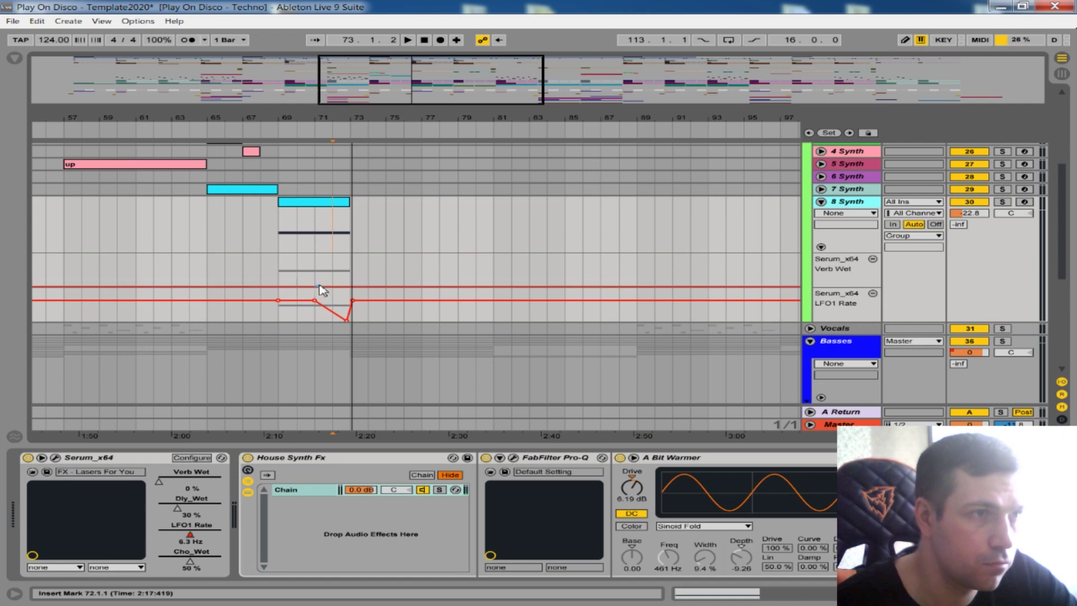
left_click(281, 288)
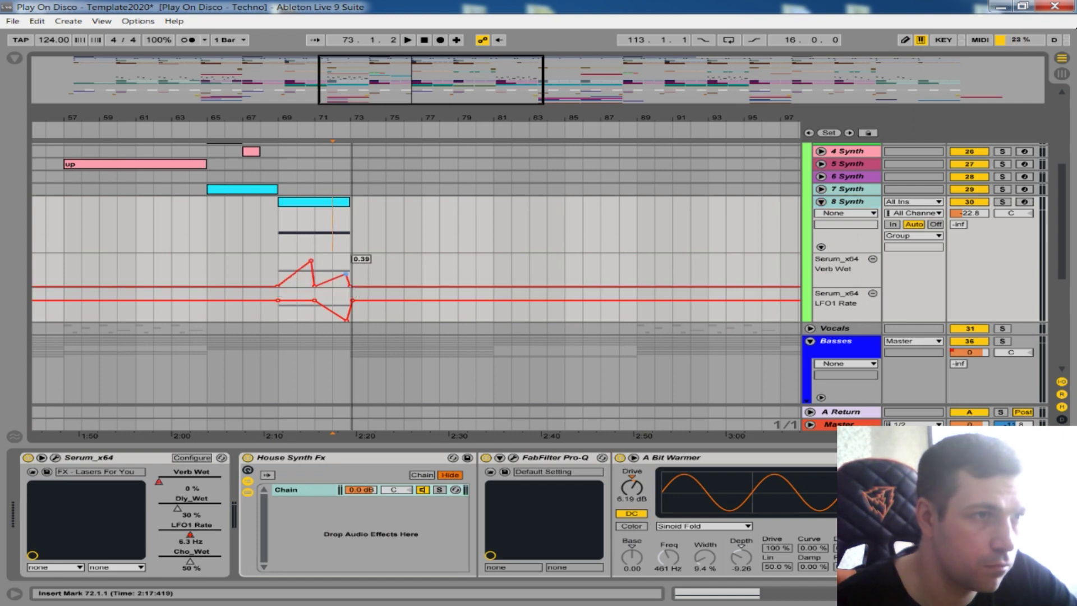
left_click(275, 270)
key("space")
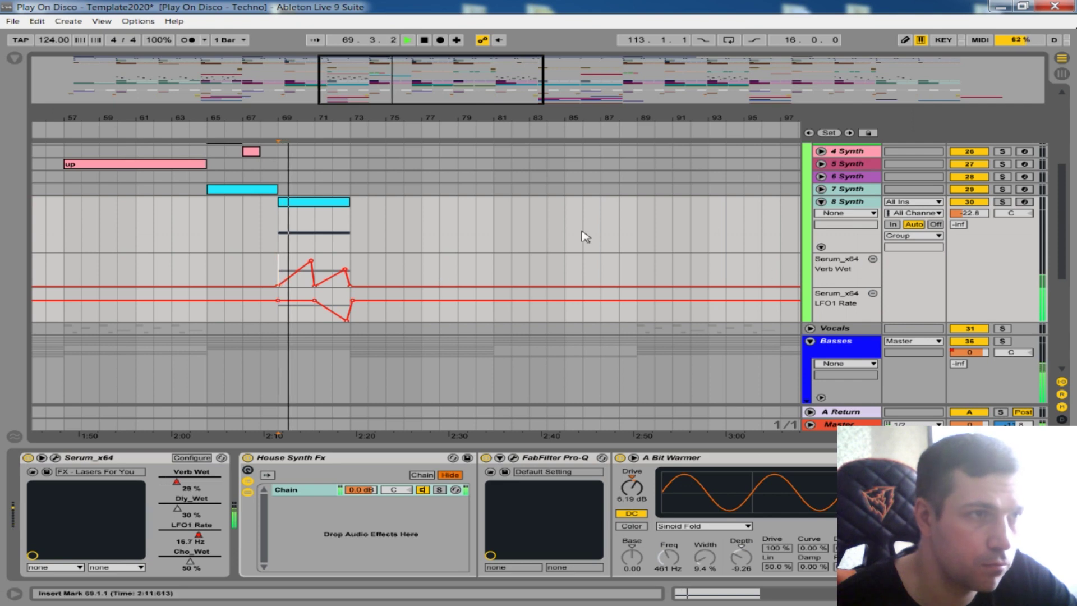
scroll(440, 256, "up", 3)
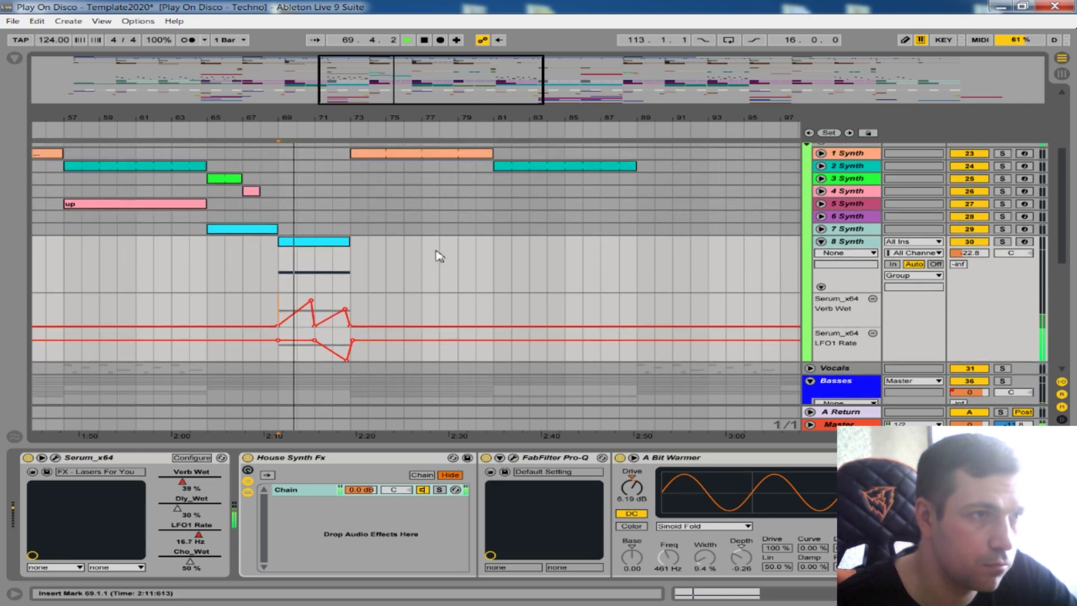
Step: Automate the Pro-Q low-cut Band 5 Frequency on 8 Synth to sweep down from about 1754 Hz at bar 69 until bar 73
left_click(512, 458)
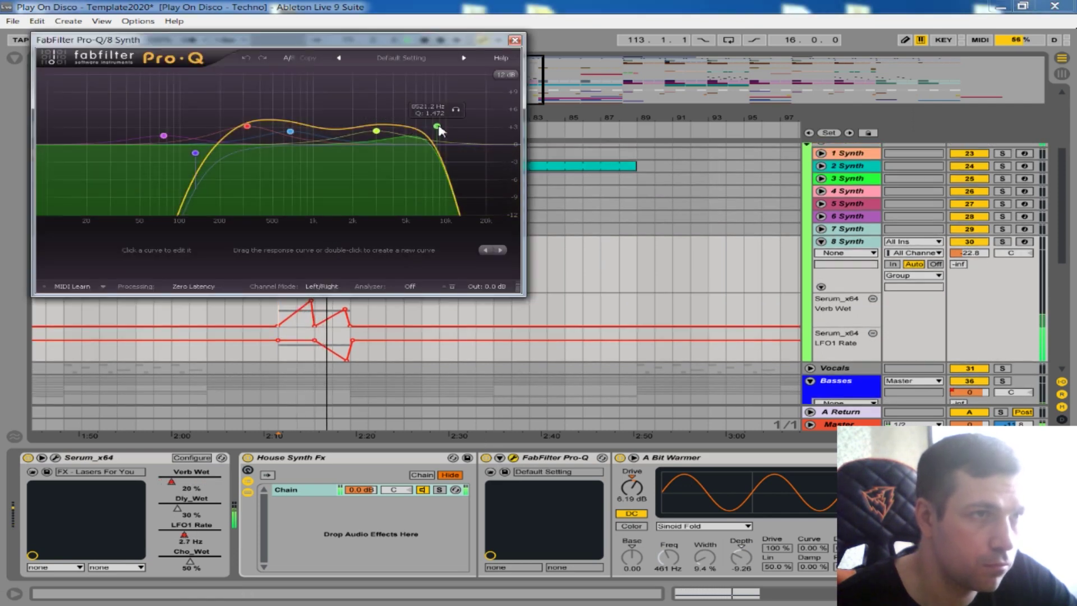
left_click(195, 153)
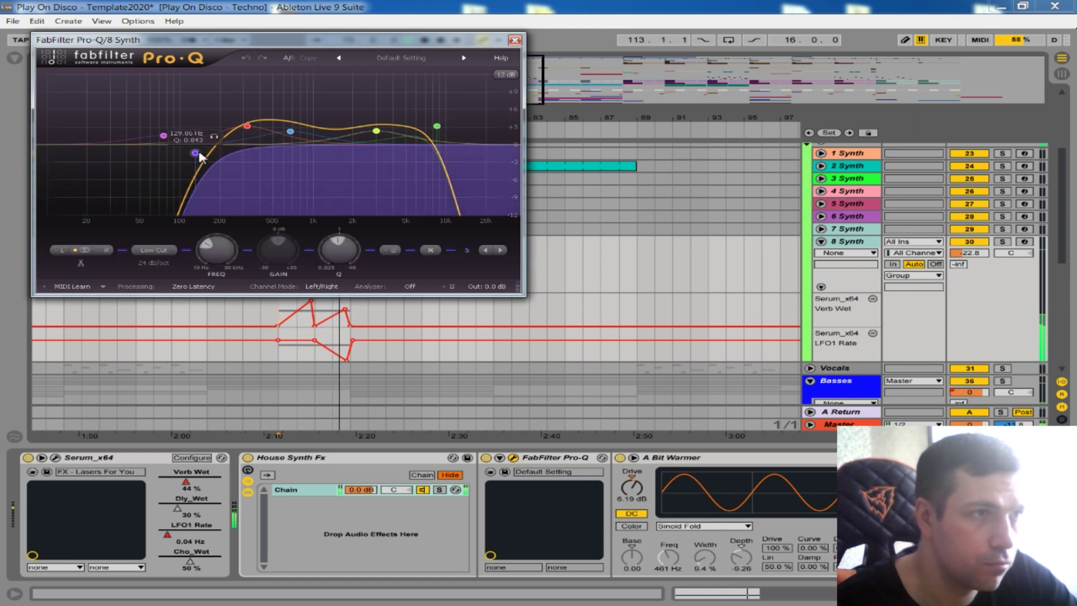
left_click(207, 246)
left_click(515, 41)
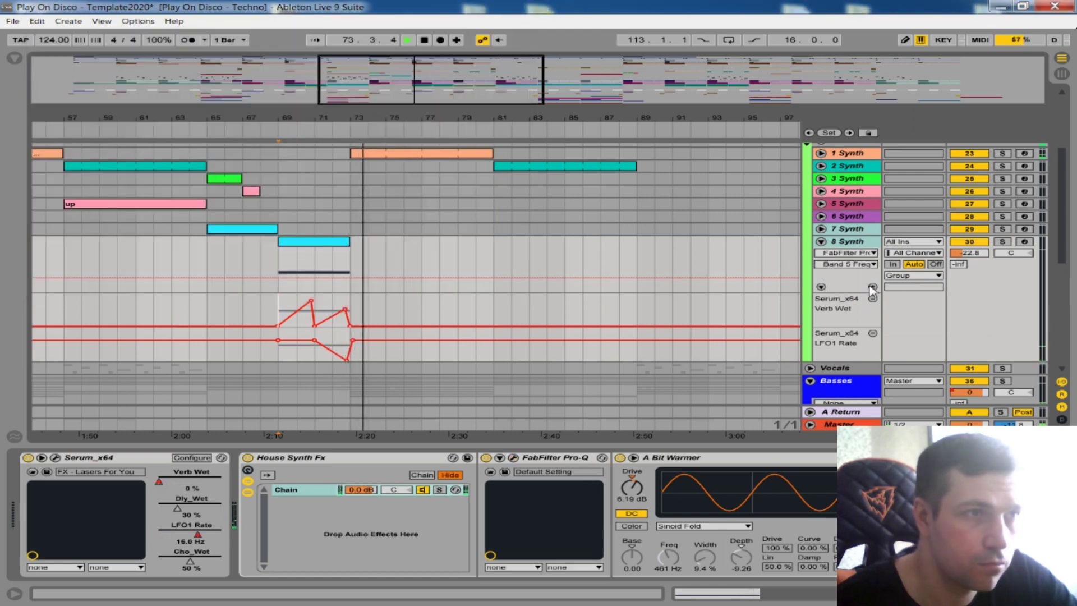
left_click(873, 287)
left_click(352, 316)
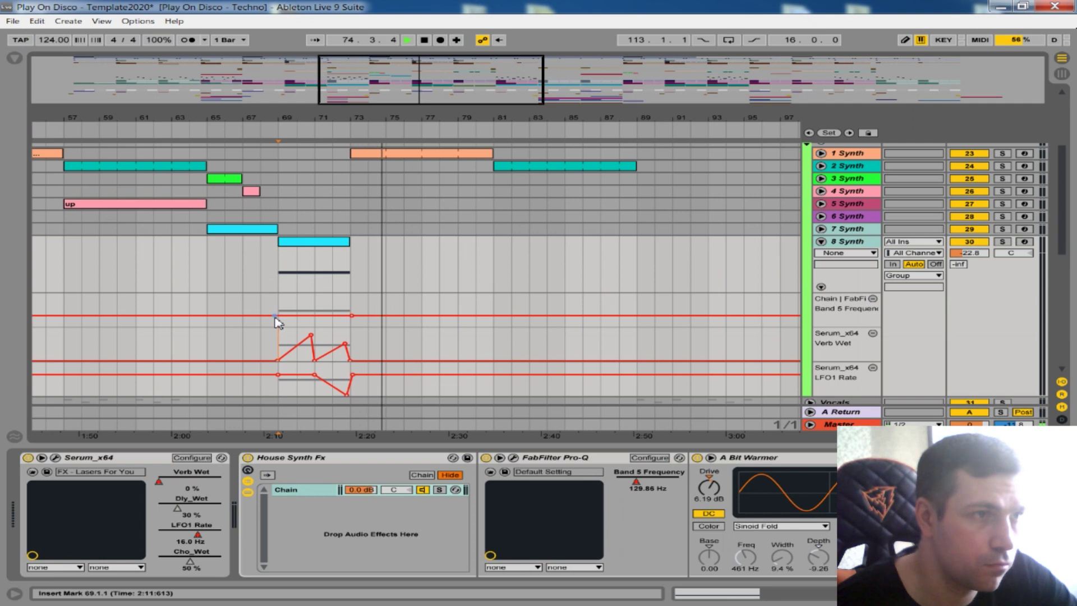
left_click_drag(281, 316, 281, 307)
left_click(279, 291)
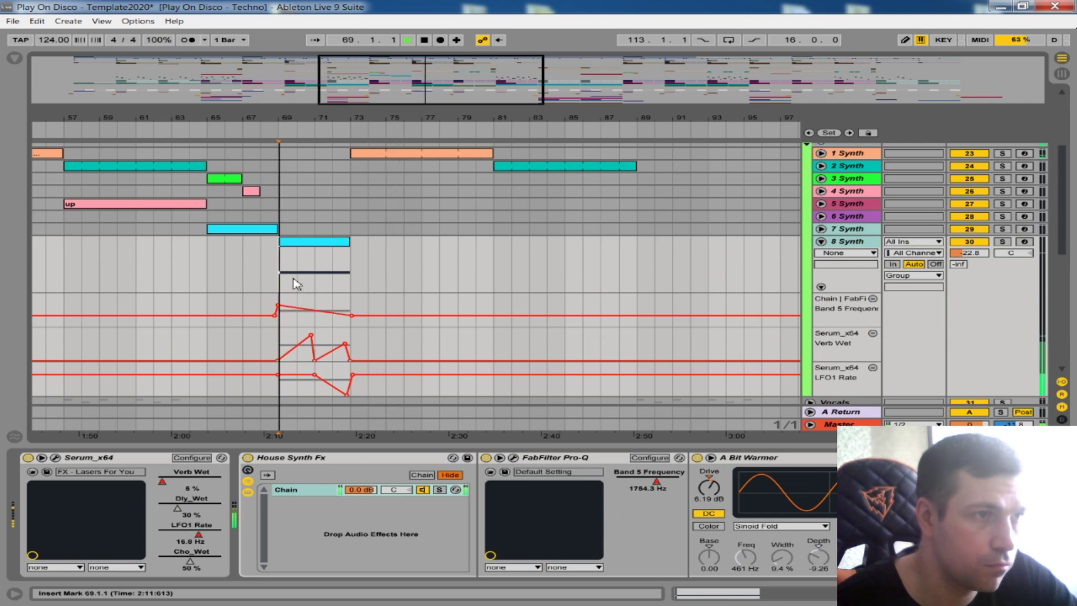
Step: Lower the 8 Synth track volume to about -24 dB, fold the track and hide the device view
double_click(322, 115)
scroll(328, 298, "up", 4)
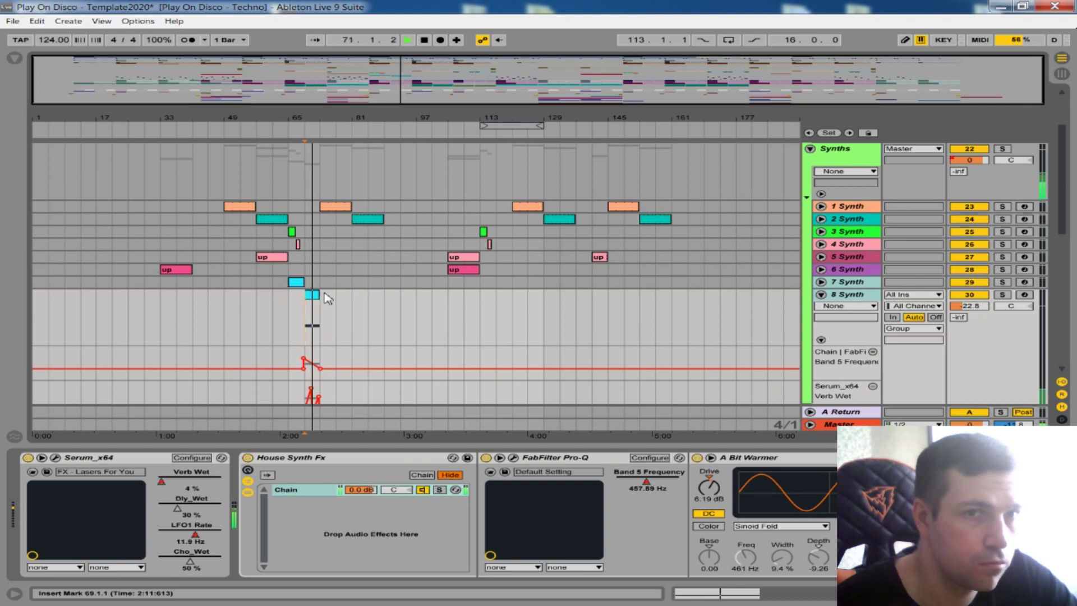
scroll(505, 318, "down", 1)
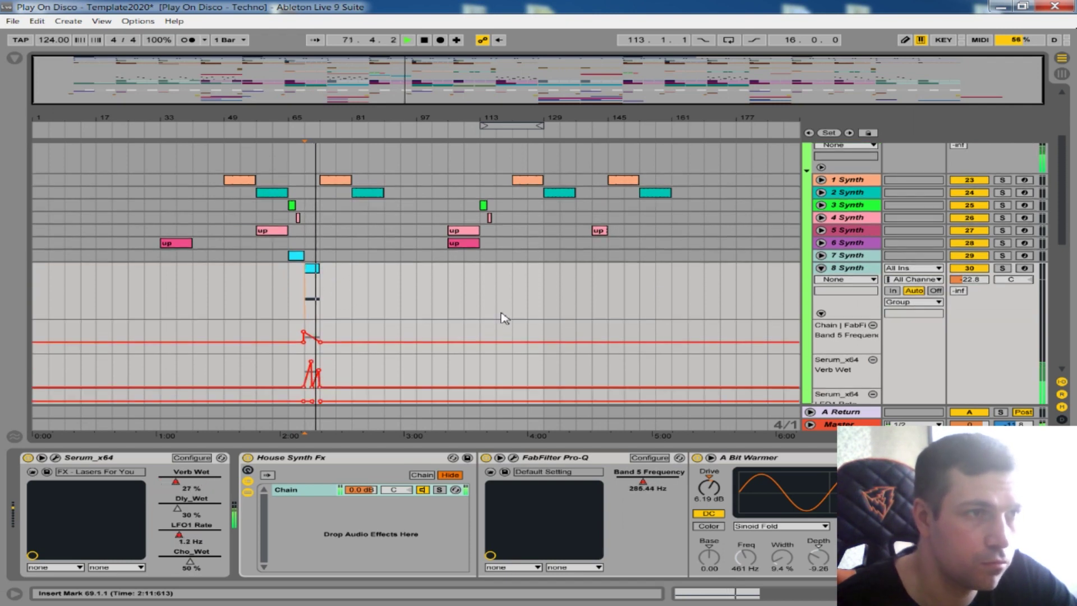
left_click(821, 268)
key("plus")
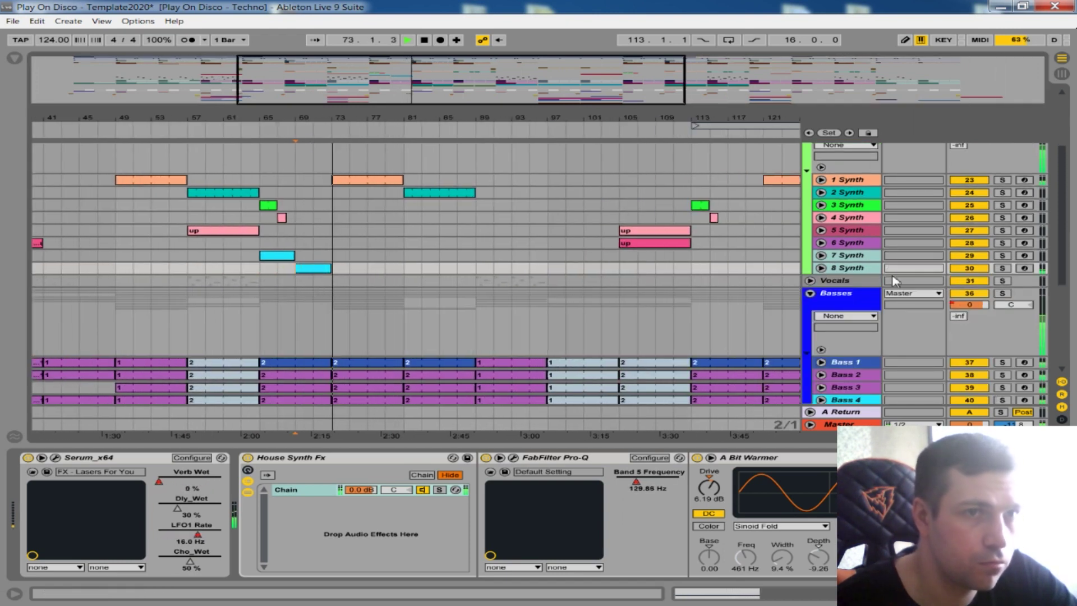
scroll(424, 515, "down", 5)
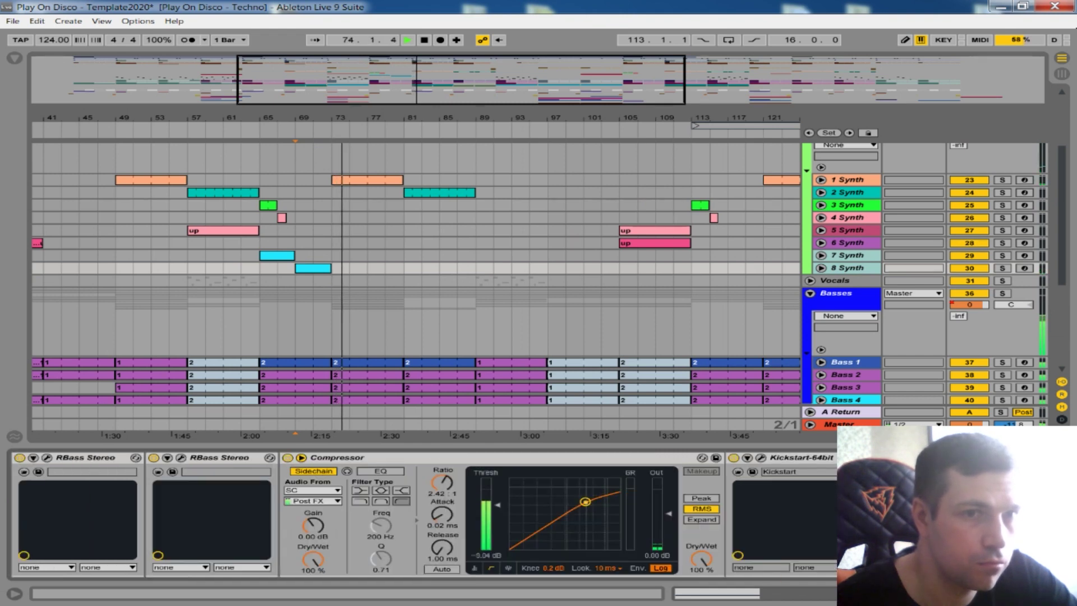
left_click(821, 267)
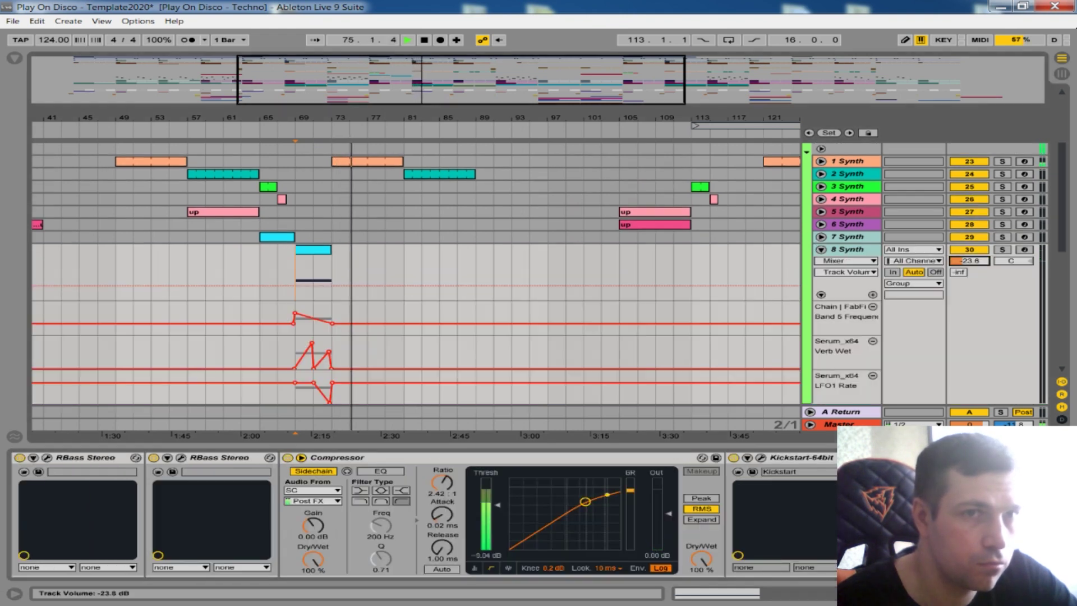
left_click(818, 264)
double_click(372, 118)
scroll(414, 263, "up", 5)
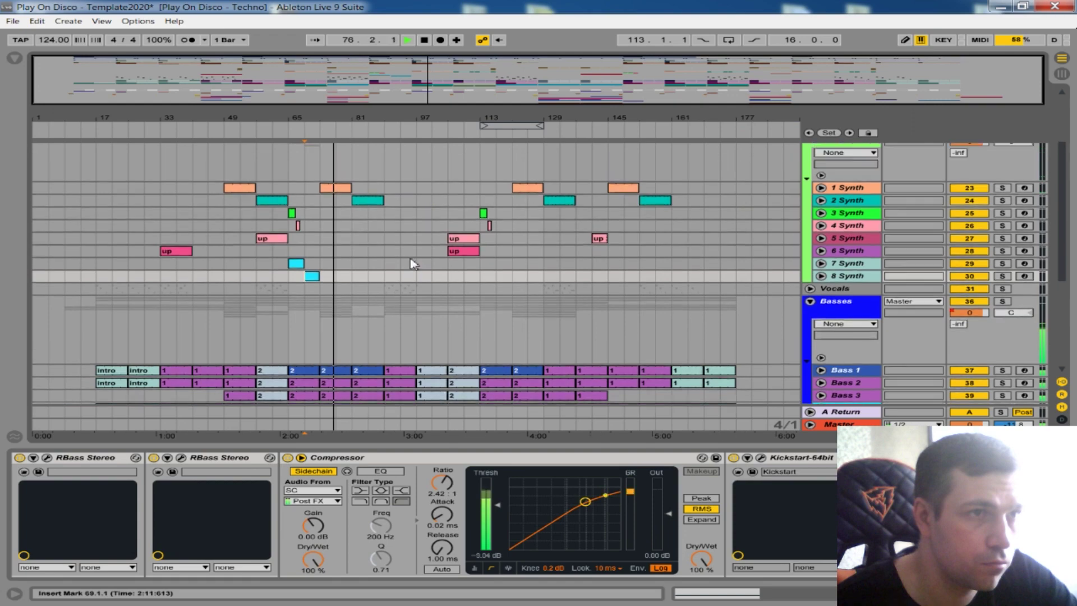
left_click(1062, 593)
scroll(452, 221, "up", 2)
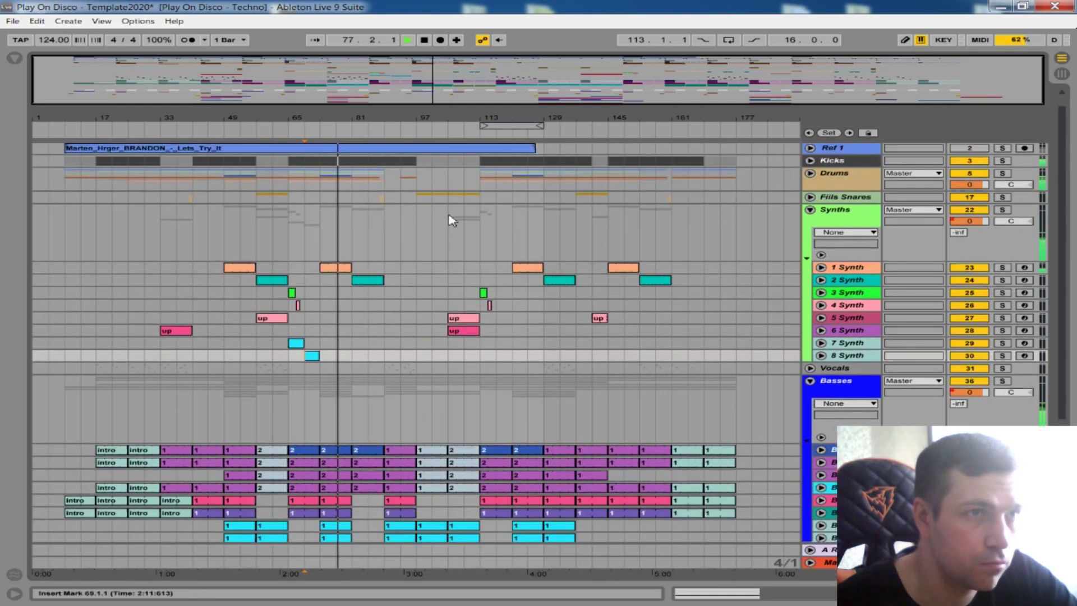
Step: Copy the 7 Synth and 8 Synth clips of bars 65–73 and paste them at bar 113
left_click_drag(495, 119, 488, 129)
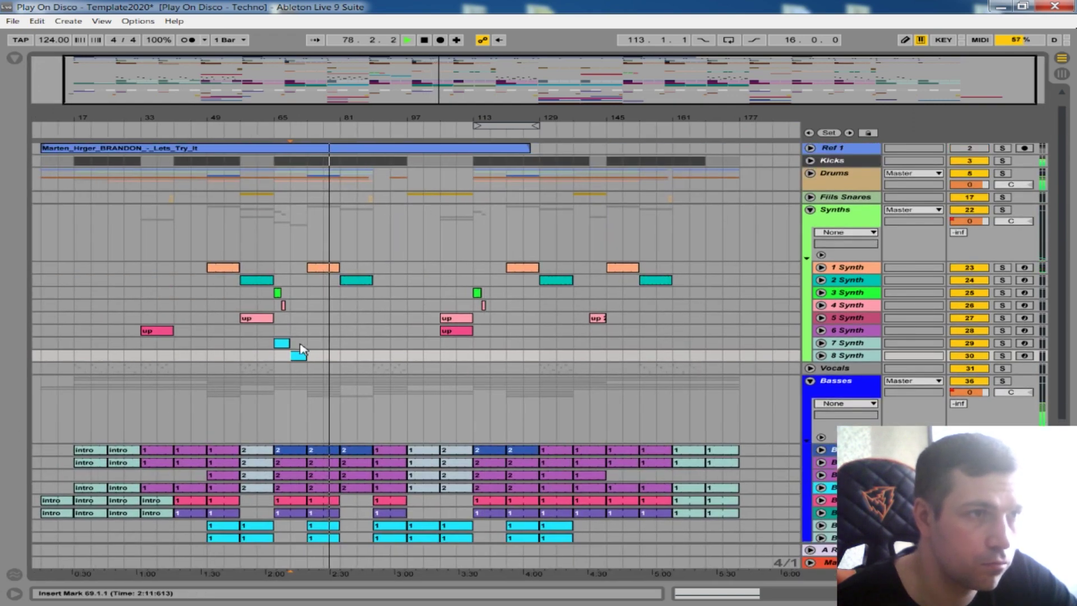
left_click_drag(303, 351, 283, 343)
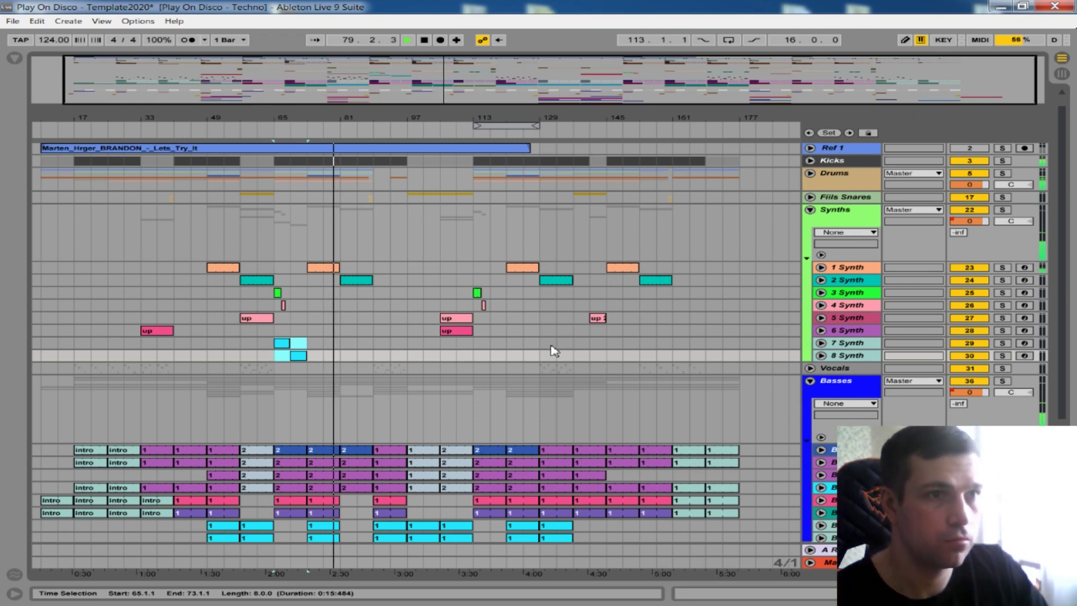
key("ctrl+c")
left_click(481, 344)
key("ctrl+v")
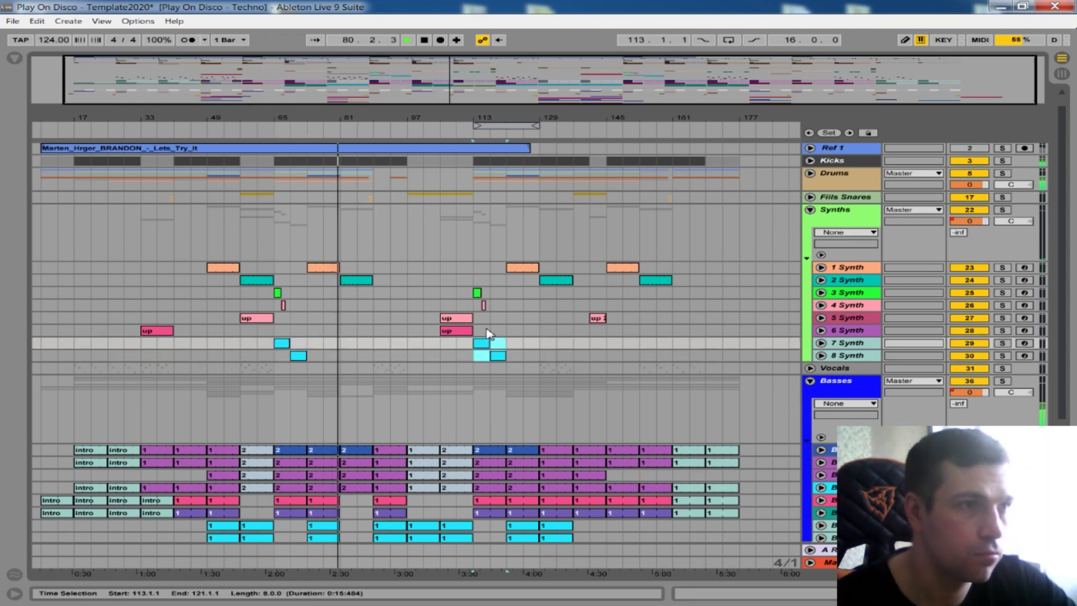
Step: Clear the time selection and play the arrangement from bar 97
left_click(490, 330)
scroll(400, 258, "up", 1)
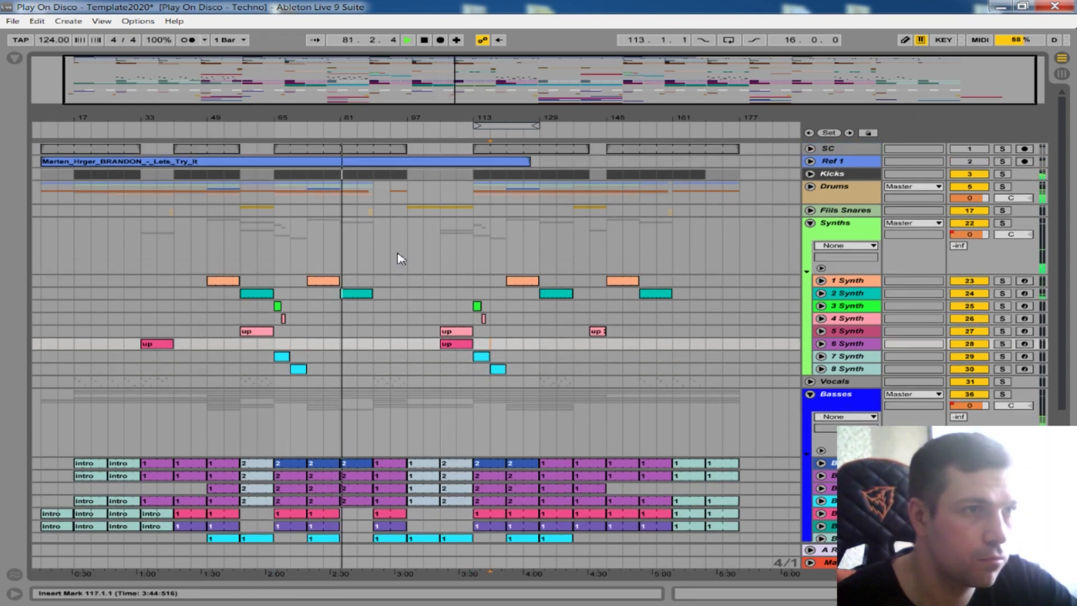
left_click_drag(368, 117, 374, 120)
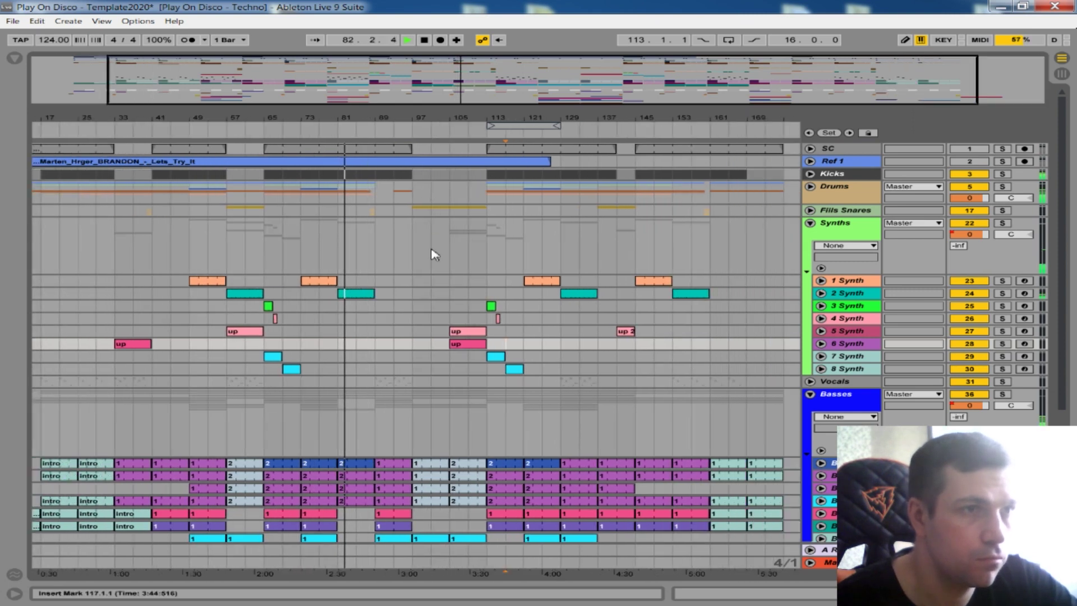
left_click(412, 253)
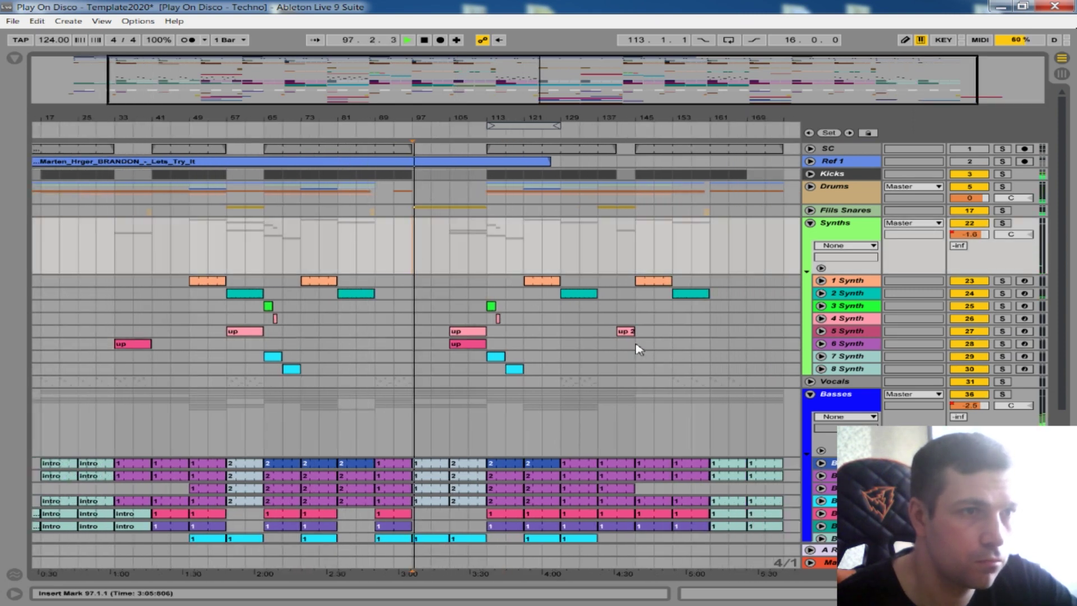
Step: Duplicate the 8 Synth track and leave only one clip on the copy, spanning bars 97–113
left_click(848, 370)
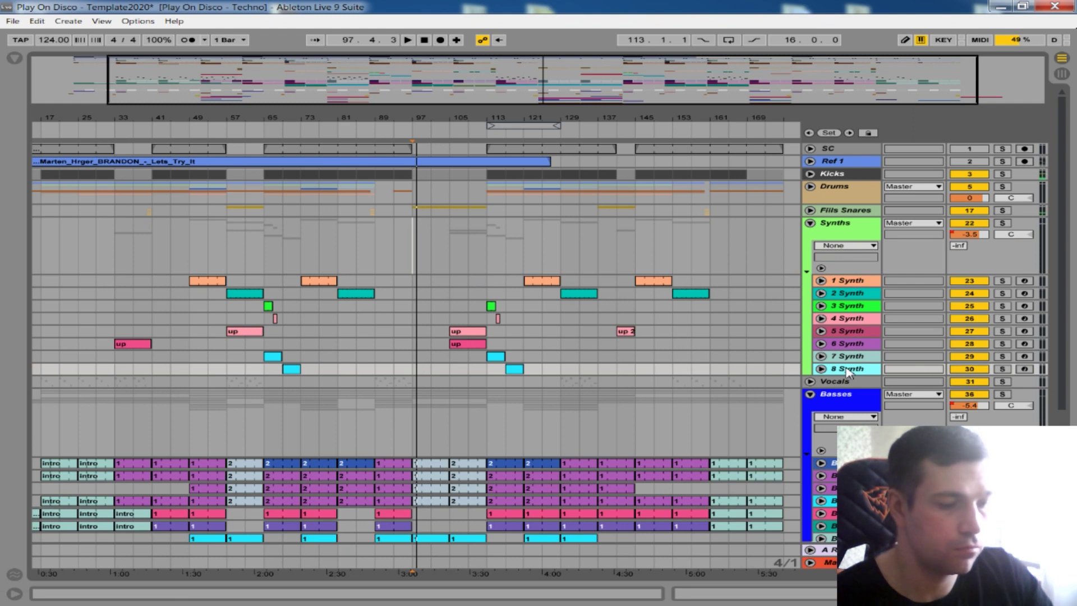
key("ctrl+d")
left_click(425, 386)
left_click_drag(426, 388, 486, 387)
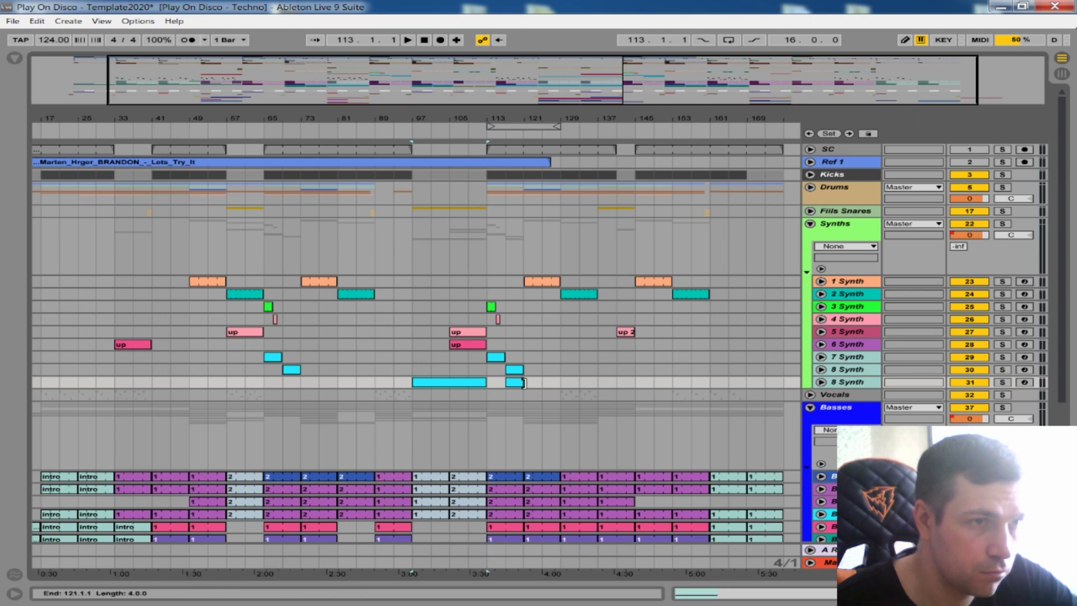
right_click(523, 382)
key("Escape")
Step: Color the clip at bars 97–113 green and the duplicated 8 Synth track teal
right_click(473, 386)
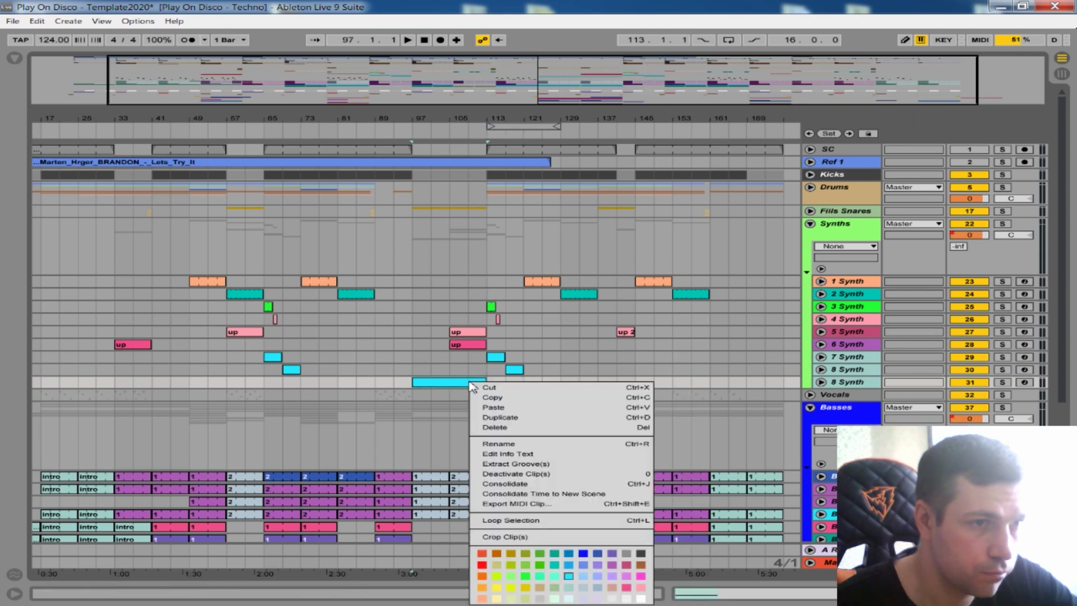
left_click(540, 555)
right_click(843, 381)
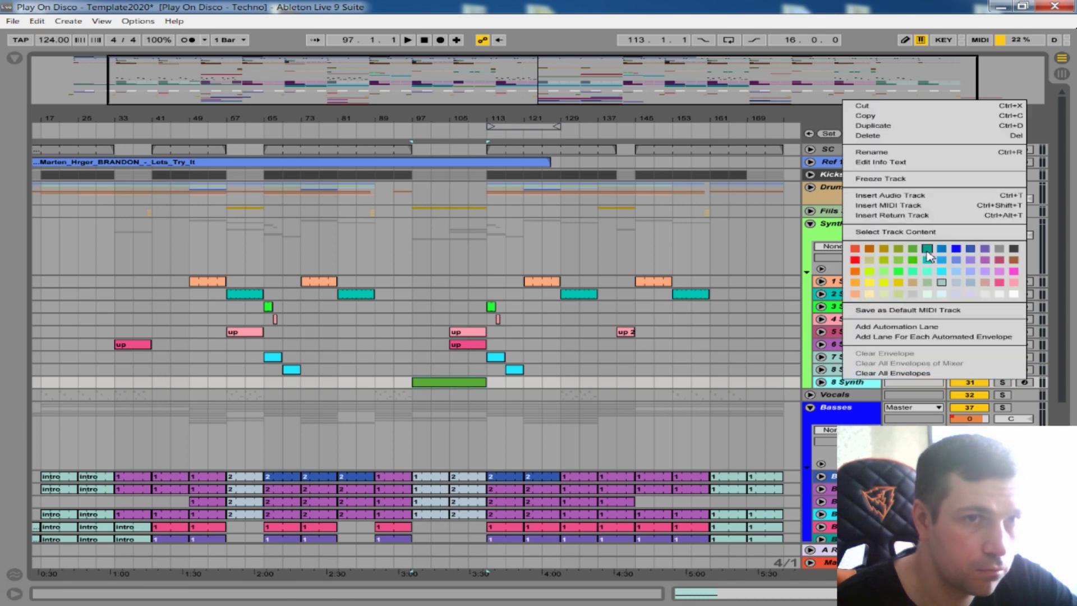
left_click(927, 249)
Step: Unfold the duplicated track's automation lanes and rename the track 9 Synth
left_click(820, 382)
right_click(845, 387)
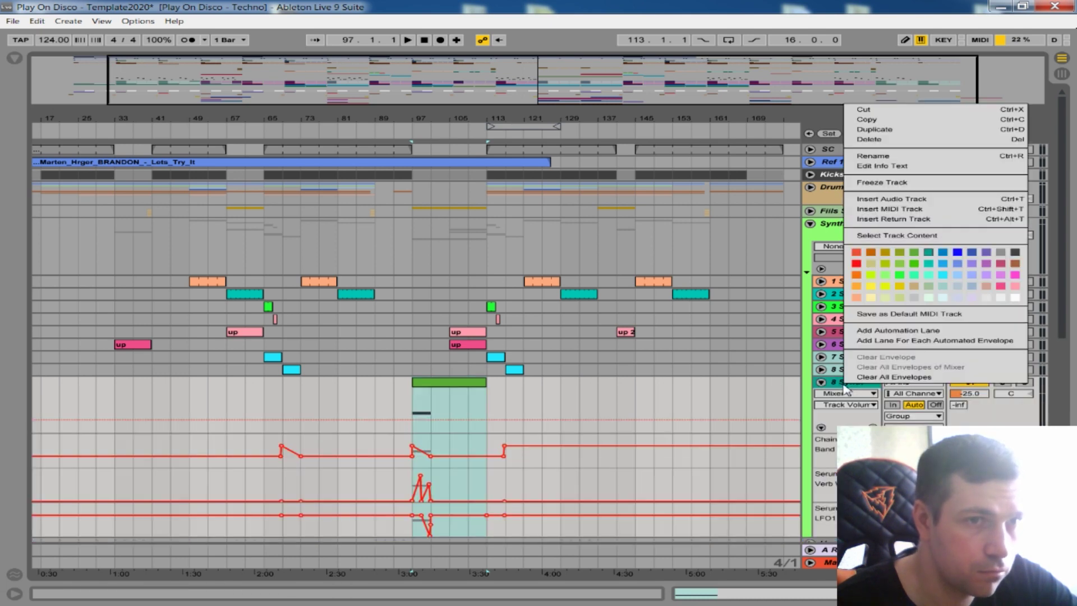
left_click(873, 156)
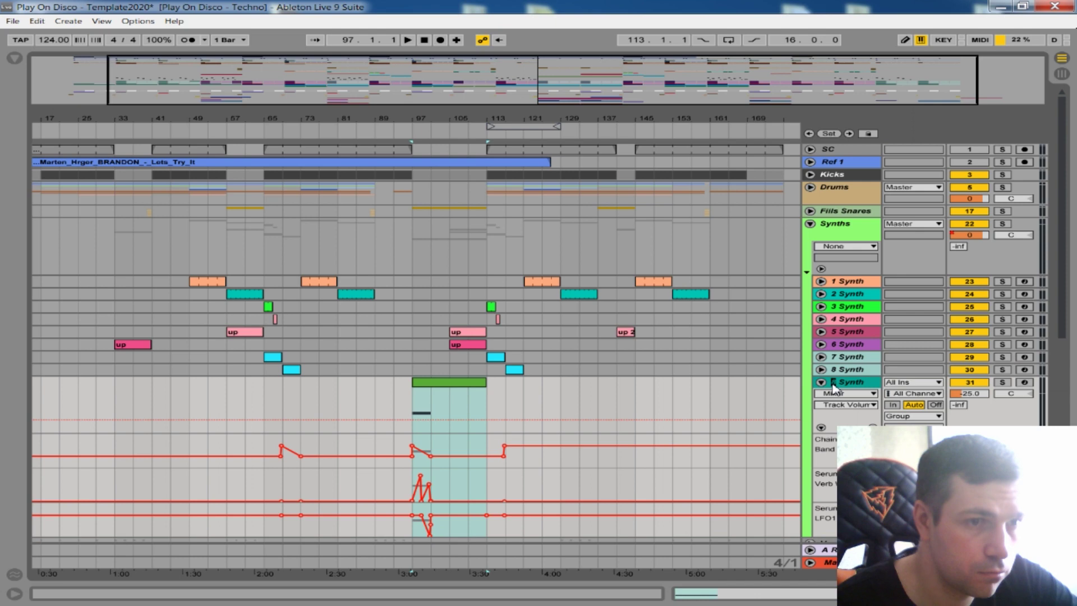
left_click(780, 409)
Step: Delete all automation breakpoints inherited from 8 Synth in the 9 Synth lanes, leaving flat envelopes
scroll(568, 242, "down", 2)
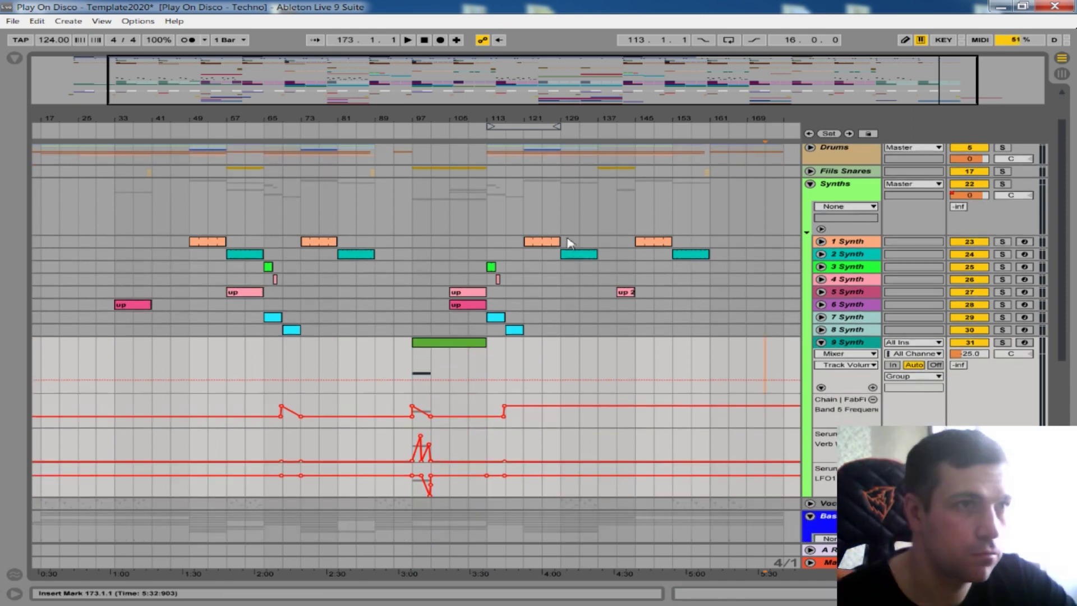
key("minus")
scroll(697, 315, "down", 1)
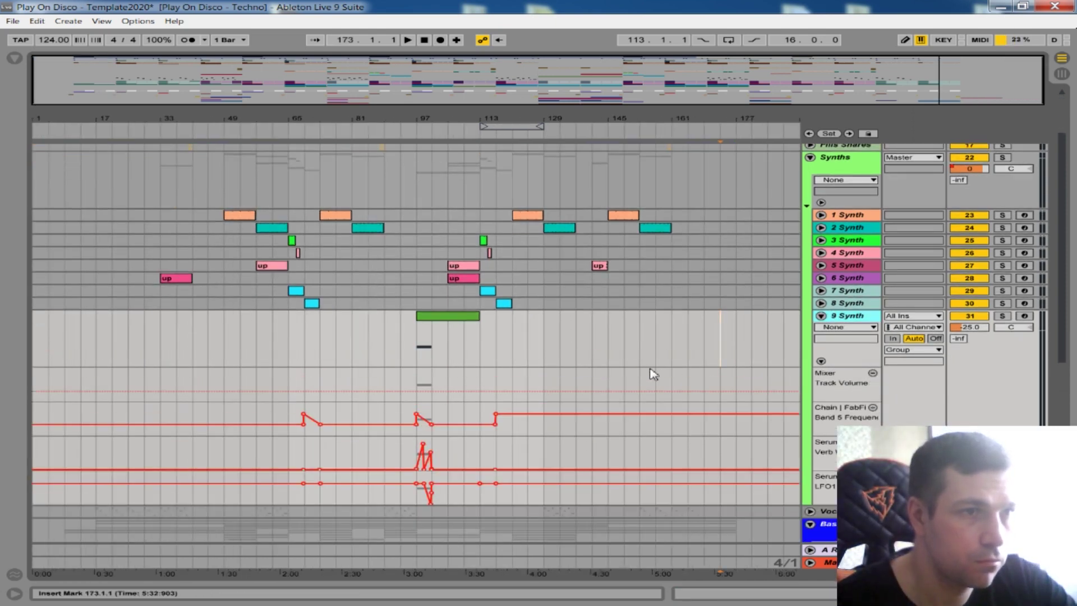
scroll(617, 404, "down", 1)
left_click_drag(590, 446, 262, 378)
key("Delete")
Step: Play the 9 Synth part from bar 97 and check the Serum preset it uses
left_click(419, 315)
key("space")
left_click_drag(437, 120, 437, 147)
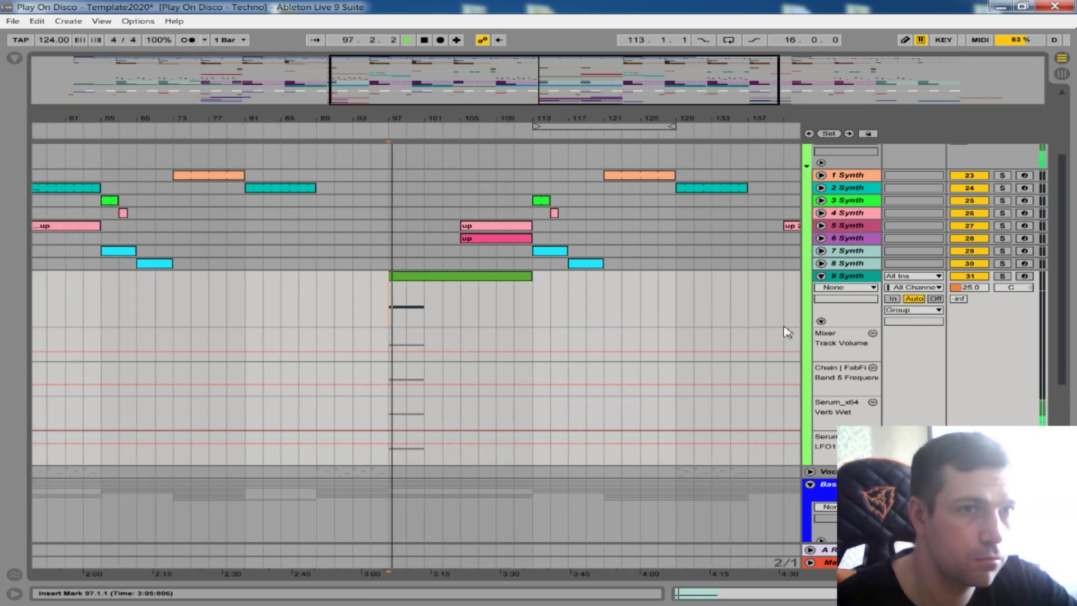
double_click(851, 276)
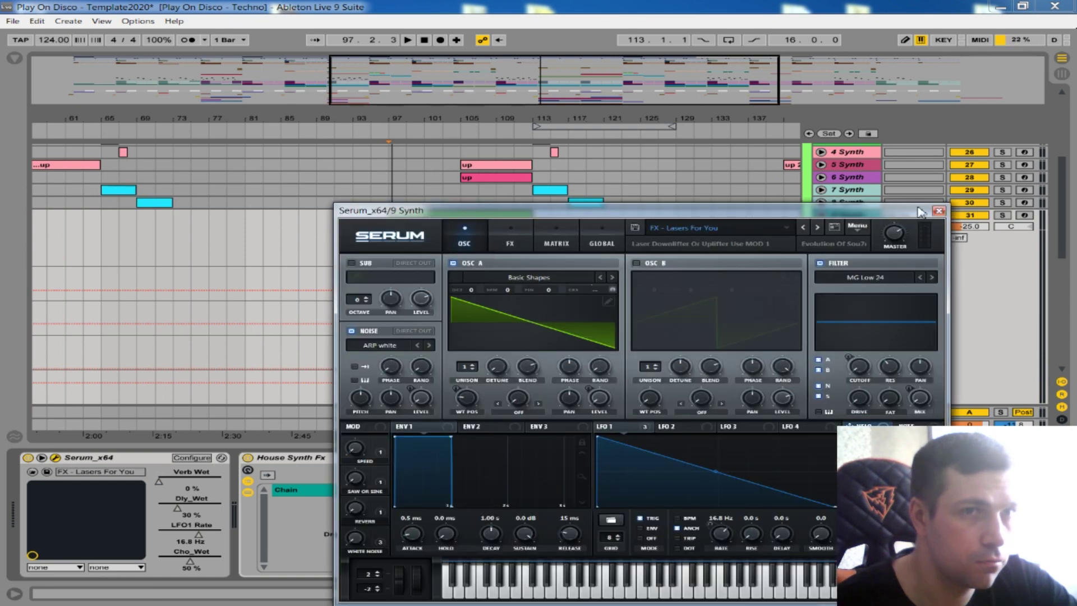
left_click(939, 211)
Step: Open the 9 Synth clip's notes and lengthen the B2 note to the full 16 bars
double_click(489, 216)
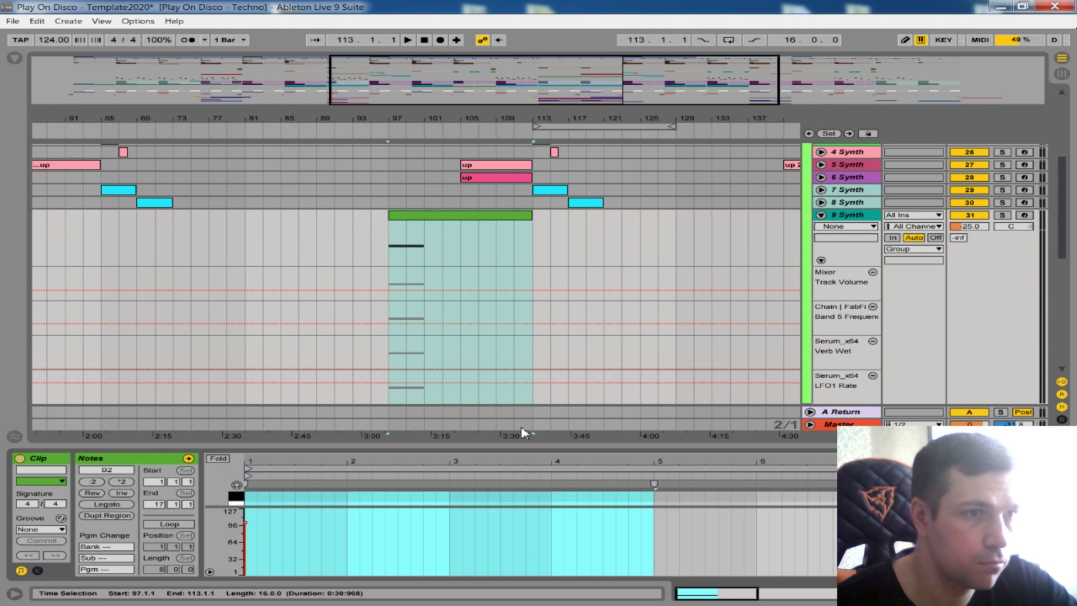
left_click_drag(532, 445, 536, 214)
left_click(565, 339)
left_click_drag(653, 281, 1069, 299)
left_click_drag(914, 225, 696, 219)
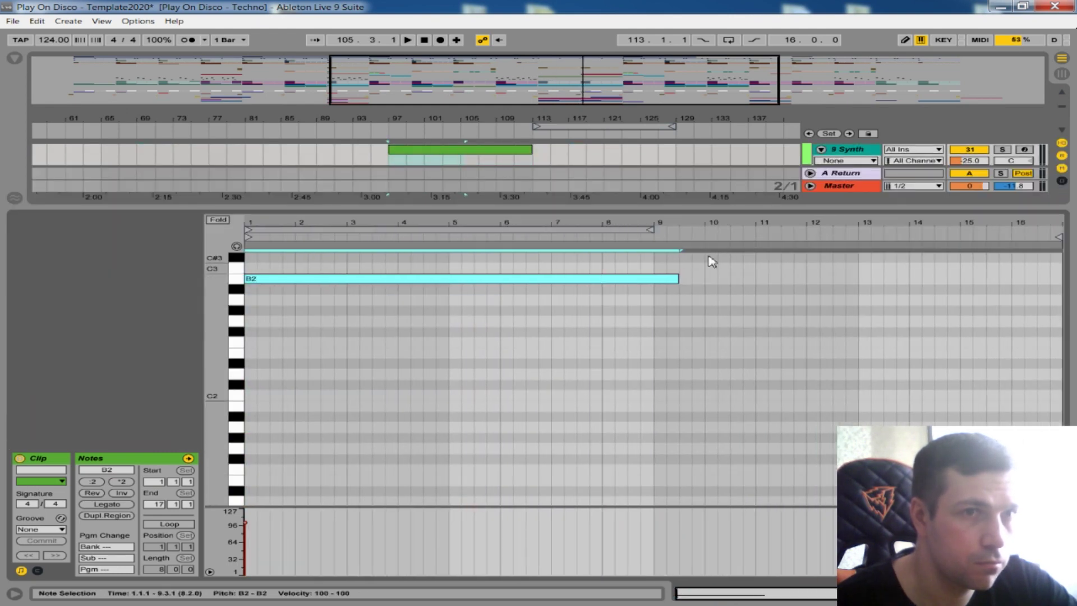
left_click_drag(678, 278, 1059, 276)
mouse_move(693, 205)
left_mouse_down()
mouse_move(696, 306)
mouse_move(699, 209)
left_mouse_up()
left_click(508, 149)
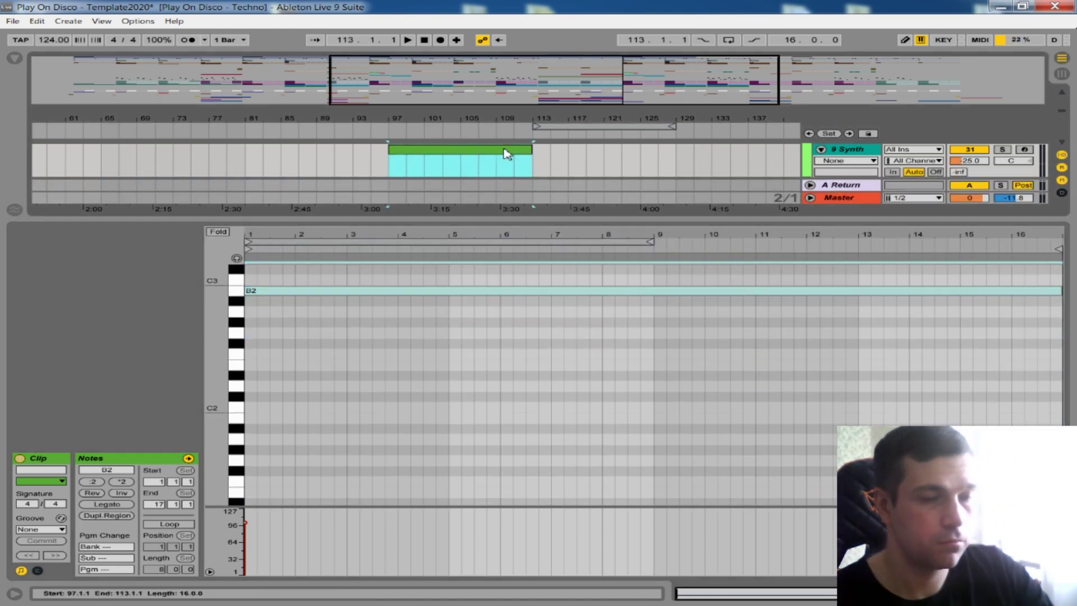
Step: Extend the clip's loop to 16 bars, then transpose its note up an octave to B3 and play it
scroll(509, 320, "up", 2)
left_click_drag(476, 320, 524, 407)
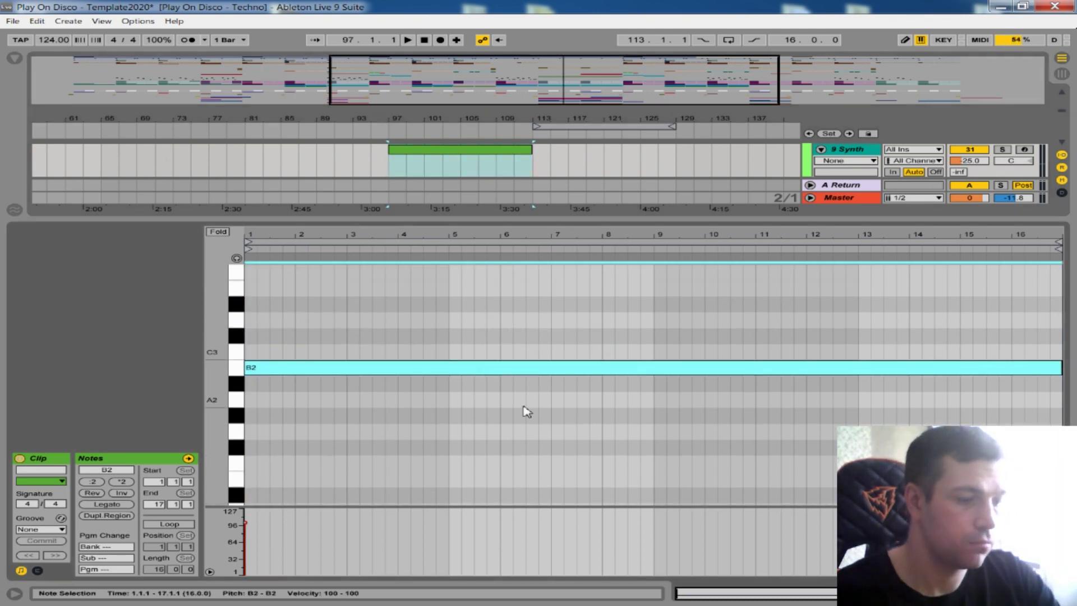
key("shift+Up")
key("space")
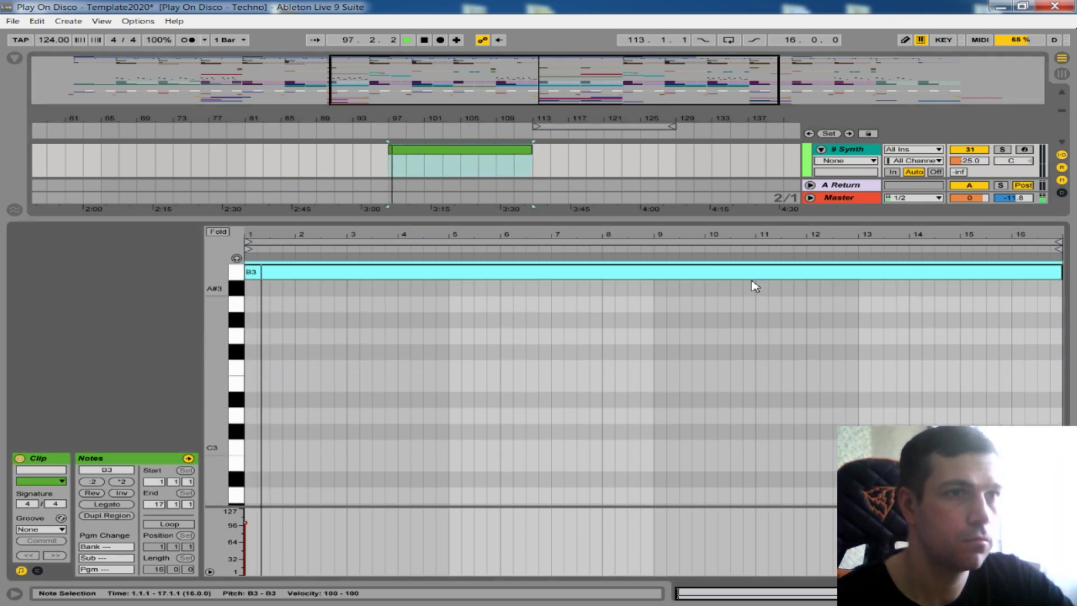
Step: Remove the Track Volume, Band 5 Frequency, Verb Wet and LFO1 Rate automation lanes from 9 Synth
left_click_drag(643, 220, 555, 577)
left_click_drag(456, 119, 446, 84)
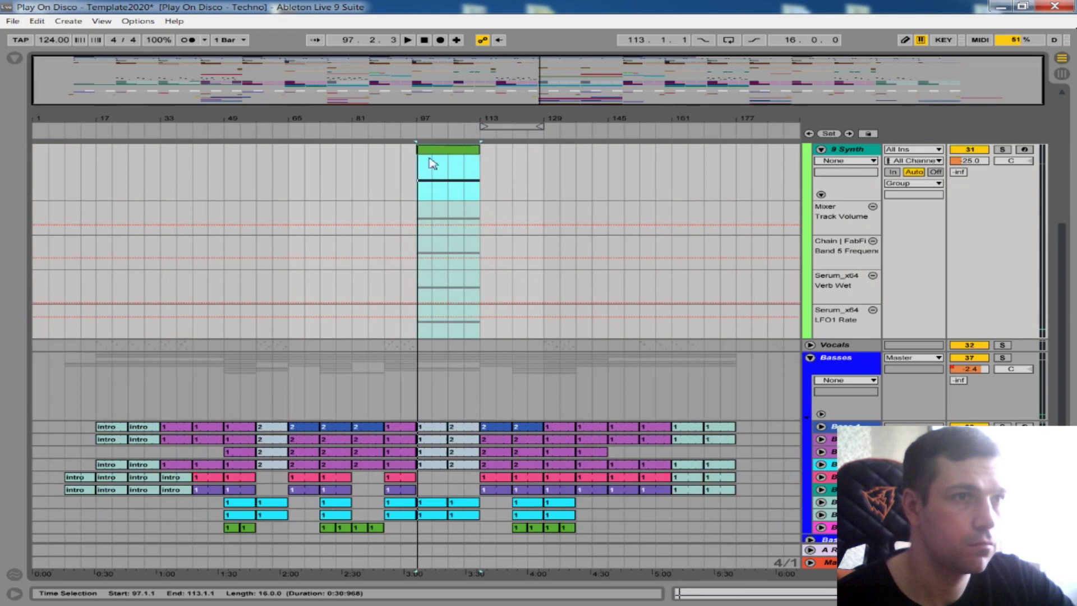
scroll(443, 209, "up", 2)
left_click_drag(483, 120, 498, 211)
left_click(873, 286)
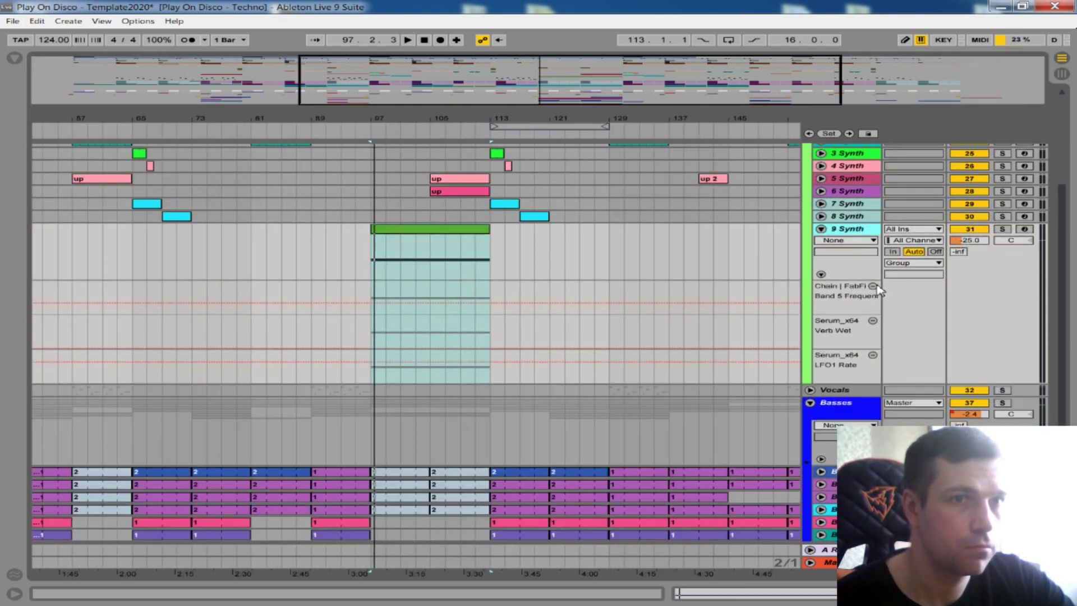
left_click(873, 287)
left_click(874, 286)
left_click(873, 286)
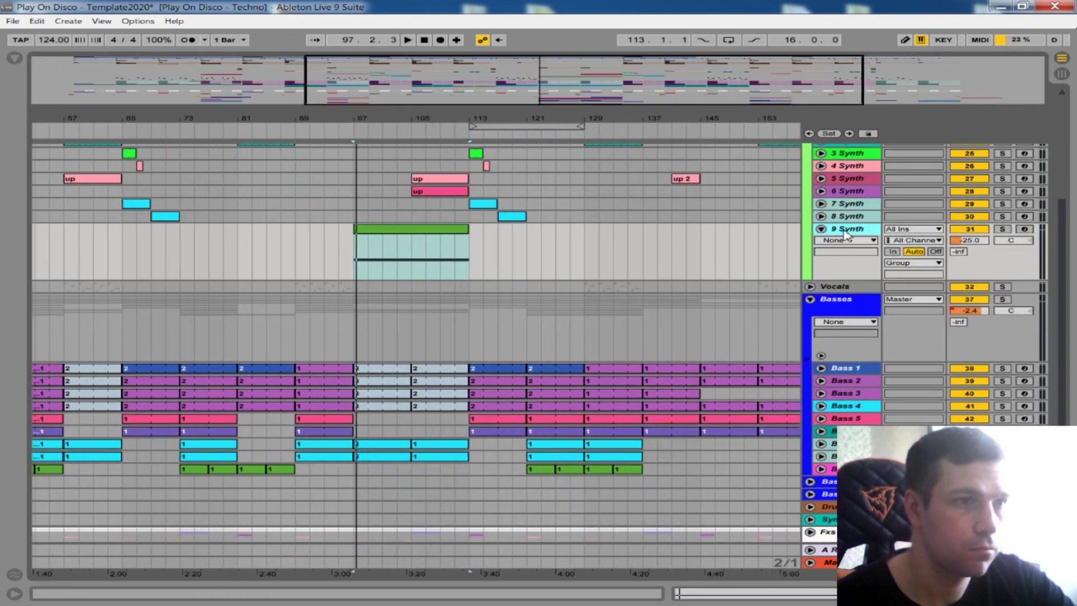
Step: Open Serum on 9 Synth and load the preset LD - 7TH Acid from the Deceiver 3 folder
double_click(846, 230)
left_click(55, 458)
left_click_drag(577, 210, 407, 183)
left_click(515, 313)
mouse_move(515, 312)
left_click_drag(531, 185, 576, 195)
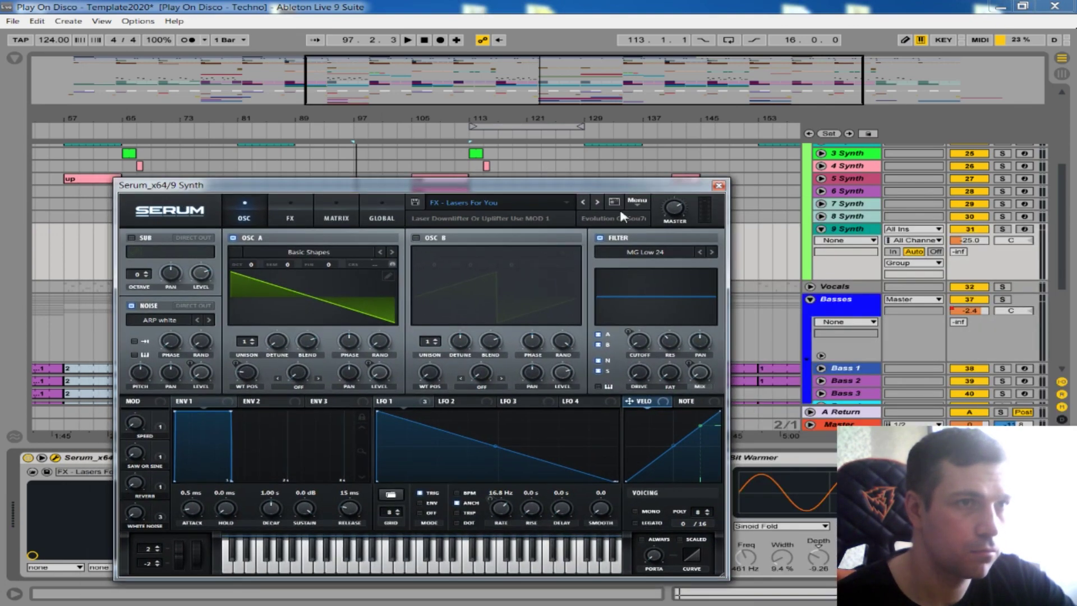
left_click(525, 209)
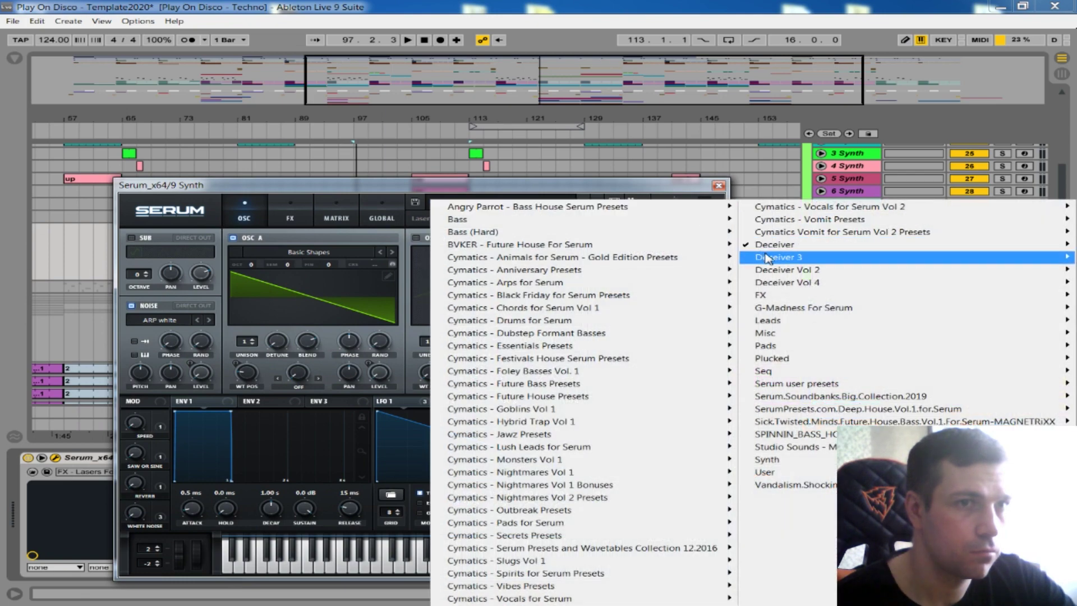
mouse_move(774, 259)
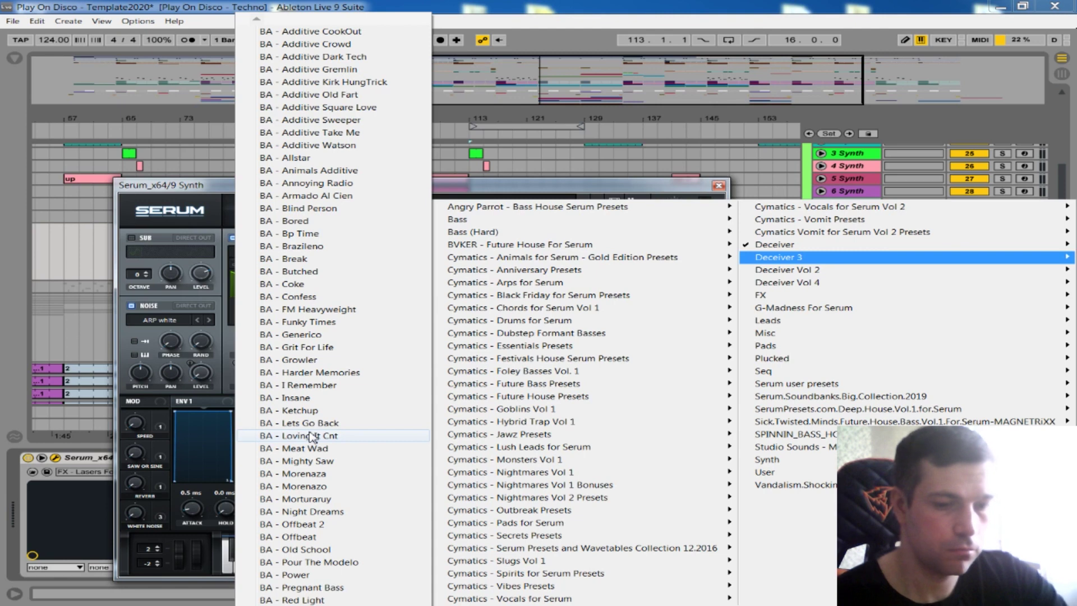
scroll(312, 436, "down", 4)
scroll(313, 437, "down", 10)
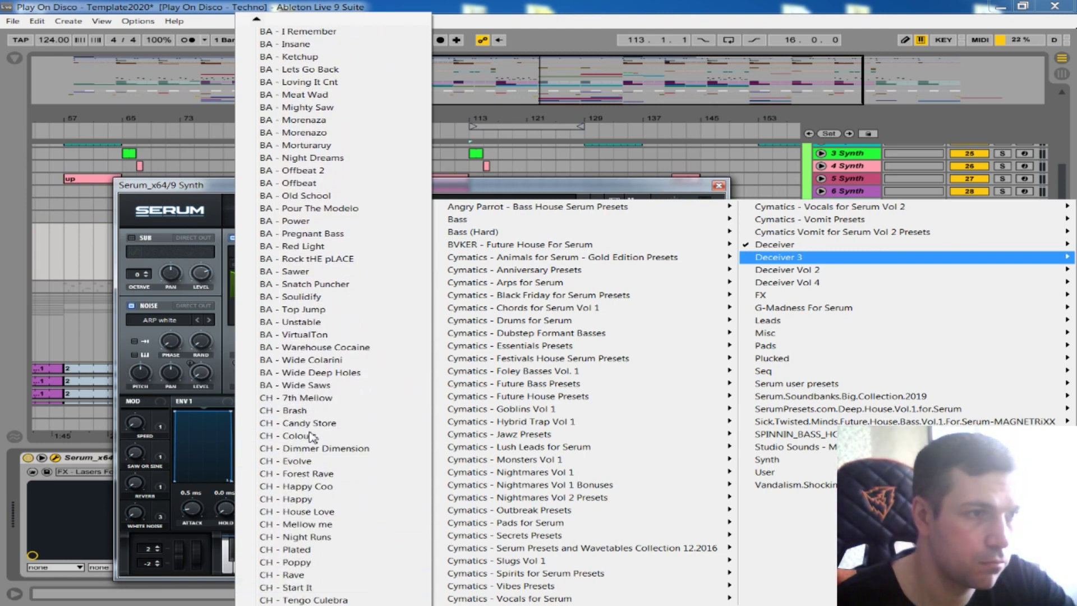
scroll(312, 437, "down", 4)
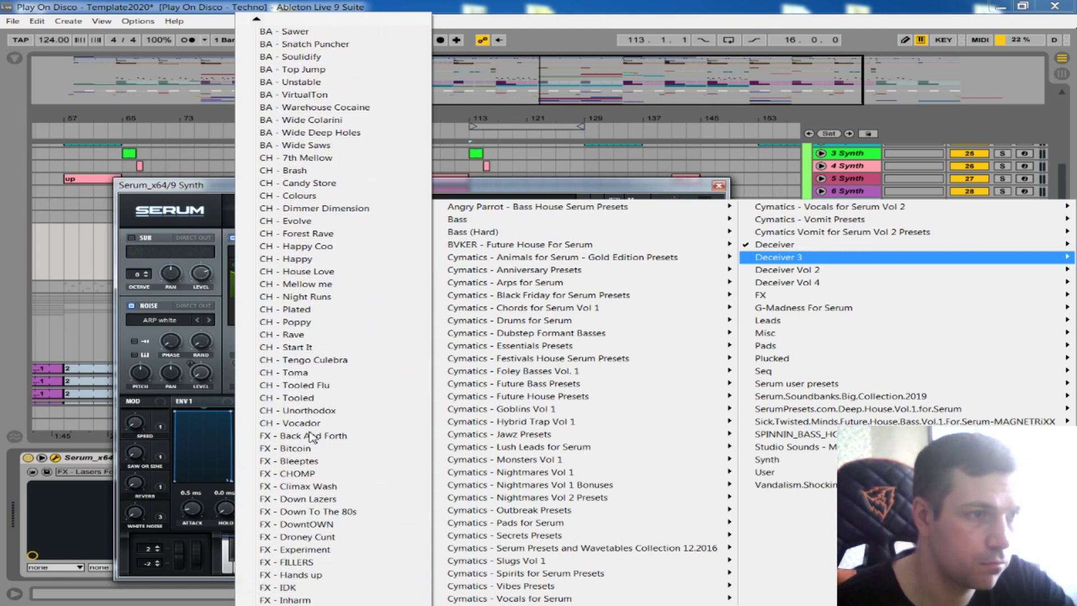
scroll(313, 437, "down", 9)
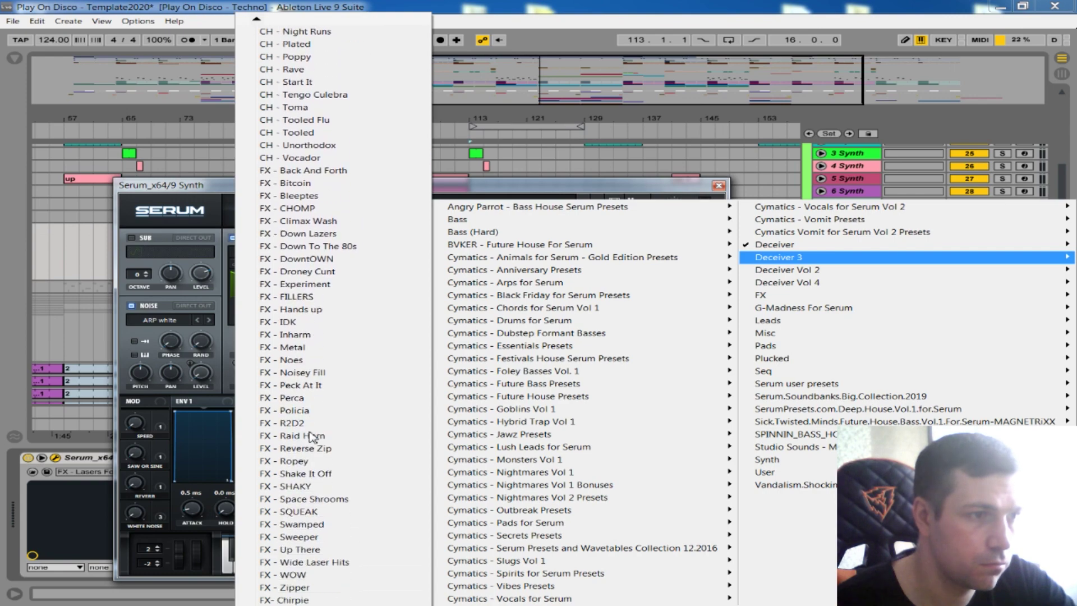
left_click(315, 448)
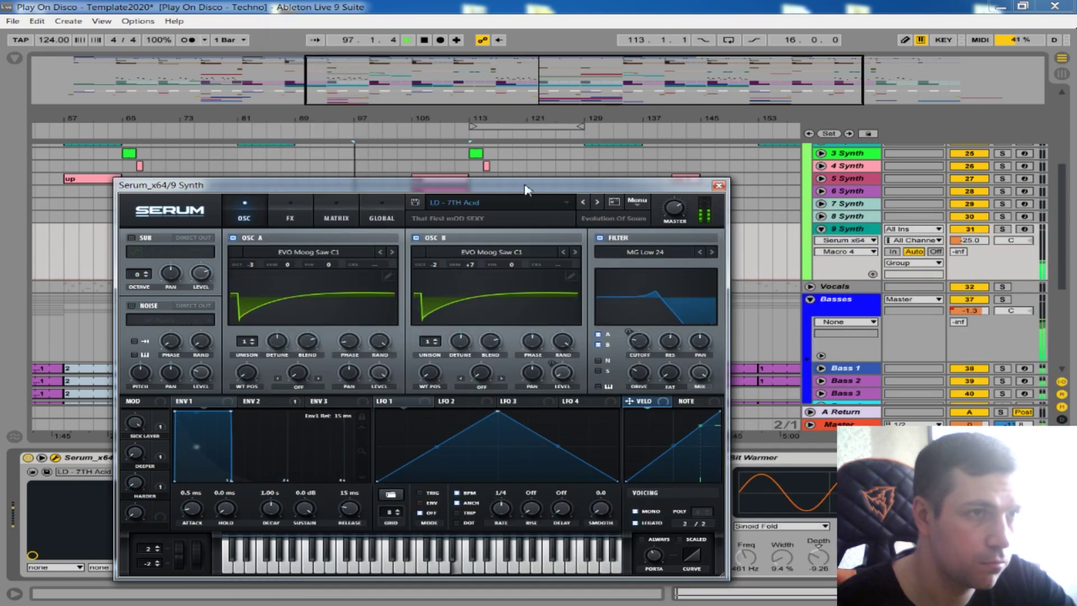
Step: Audition the following LD presets against the track from bar 97, from Aggro Tank through Brass In Culombia
left_click_drag(598, 185, 617, 366)
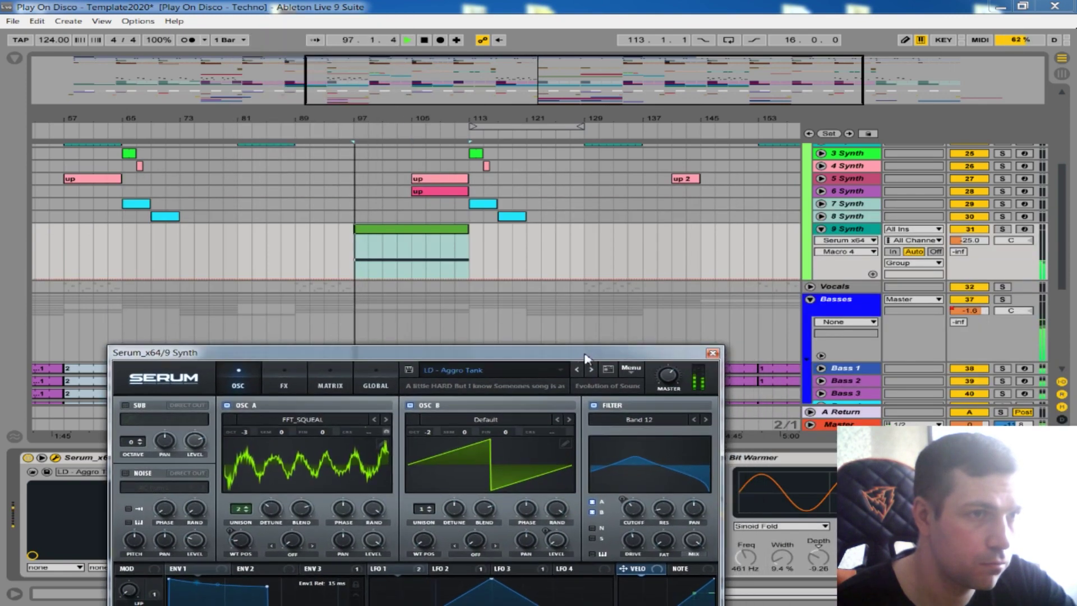
left_click_drag(588, 359, 608, 350)
left_click(610, 356)
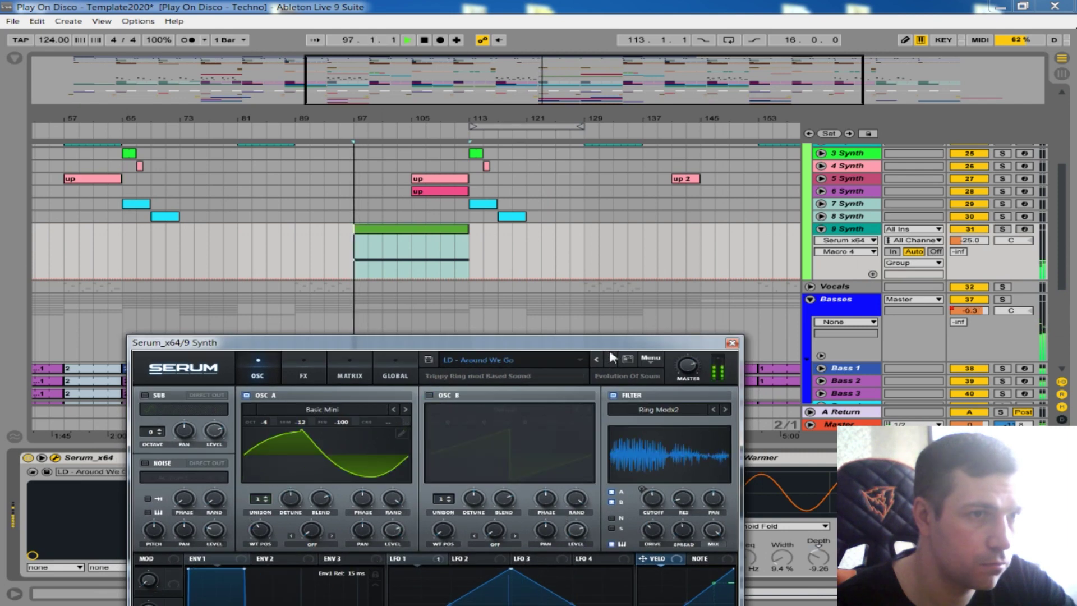
left_click_drag(610, 356, 614, 344)
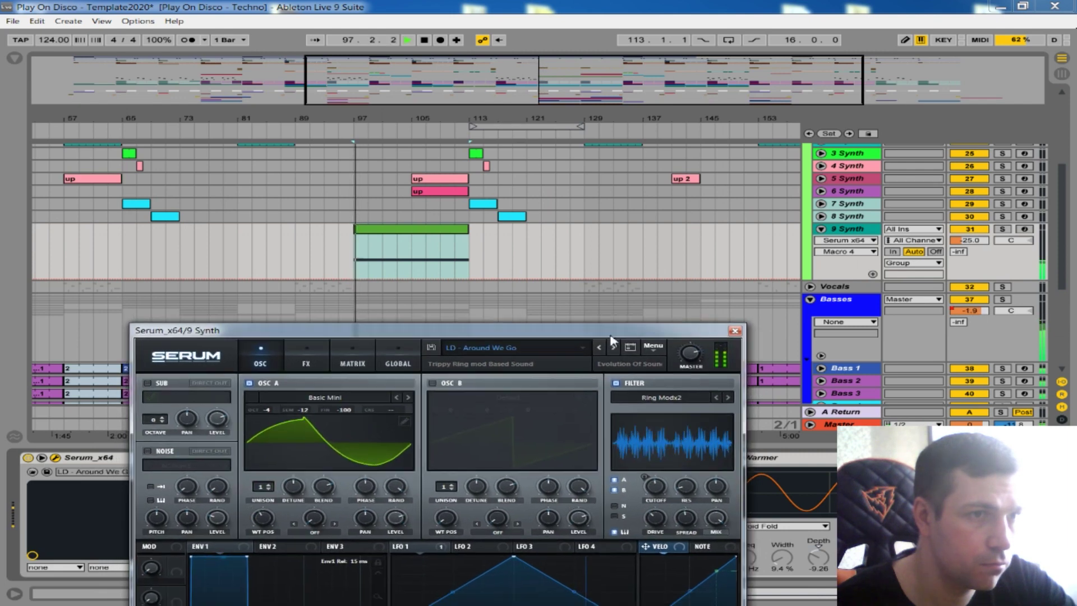
left_click(615, 349)
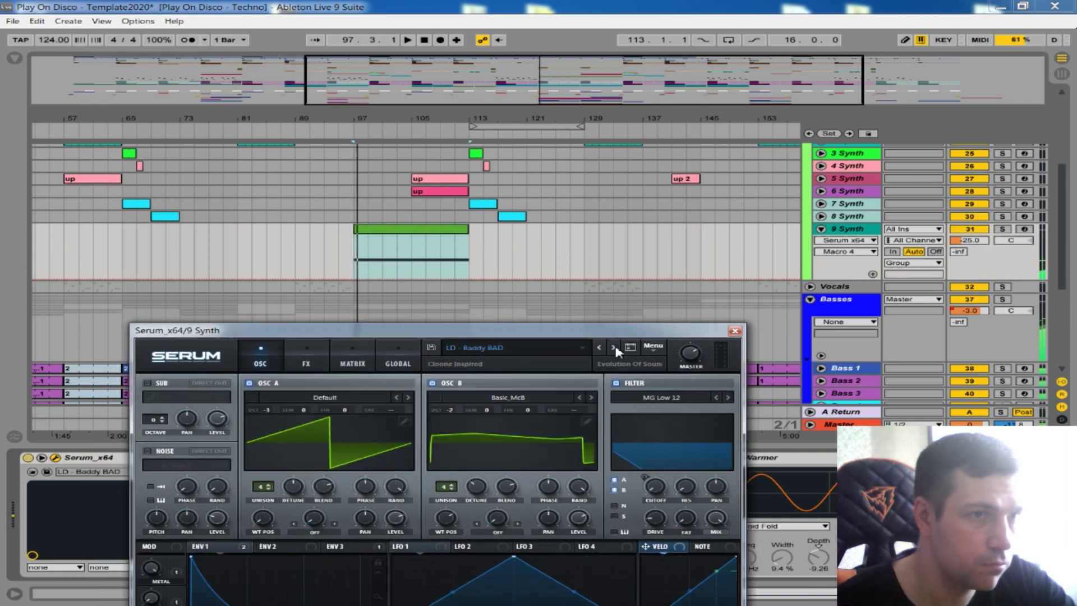
left_click(614, 348)
left_click(615, 348)
key("space")
key("space")
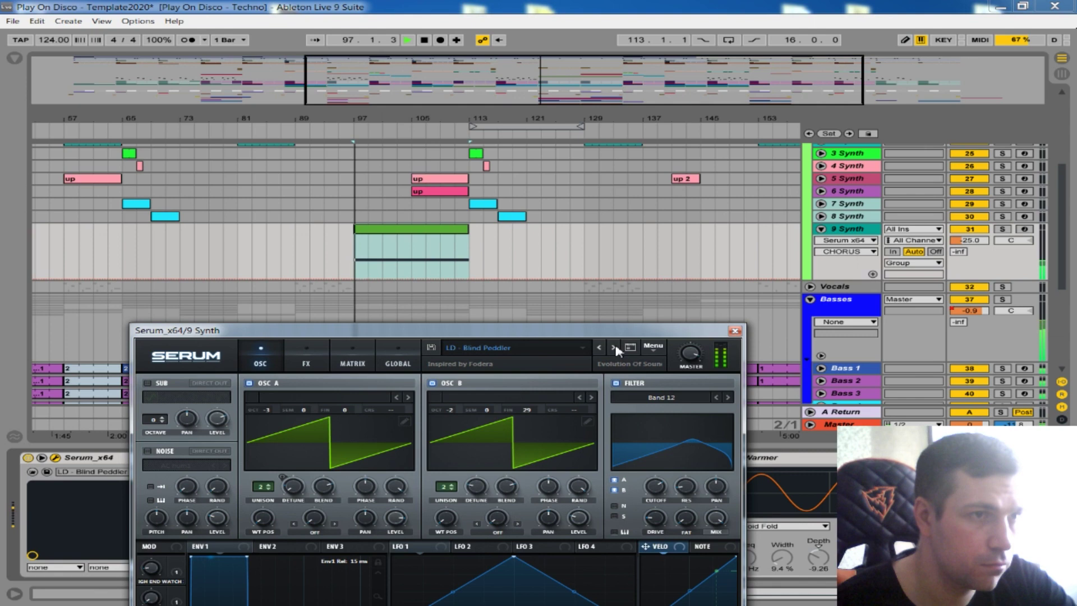
left_click_drag(432, 121, 527, 275)
left_click(613, 349)
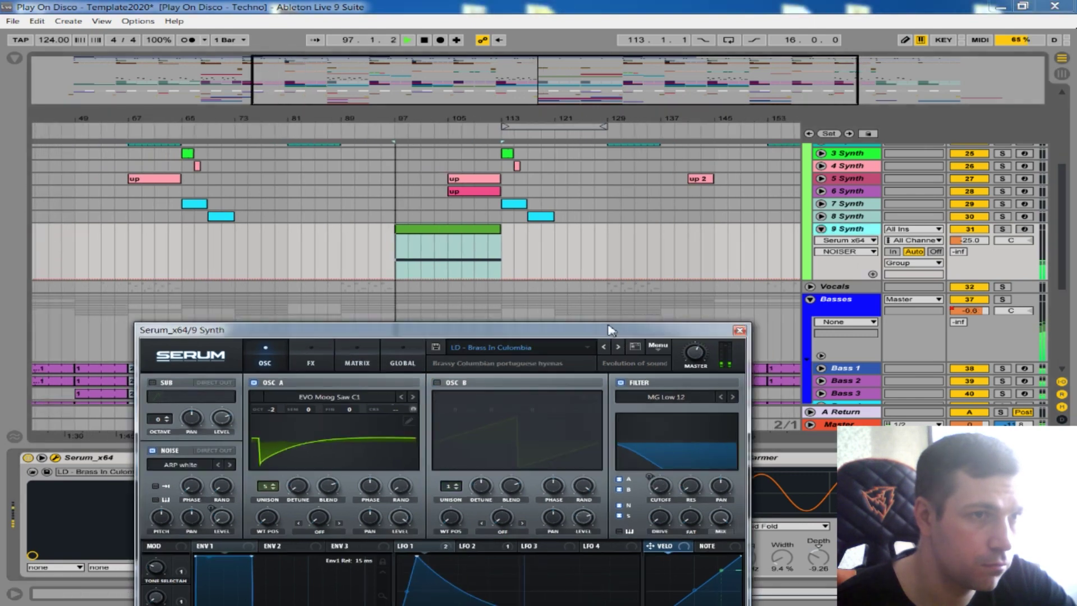
Step: Step further through the LD presets past Climatic MISTAKE and Creeping On The Hyenas, and load LD - Dark Fate
left_click_drag(613, 336, 580, 303)
left_click(581, 316)
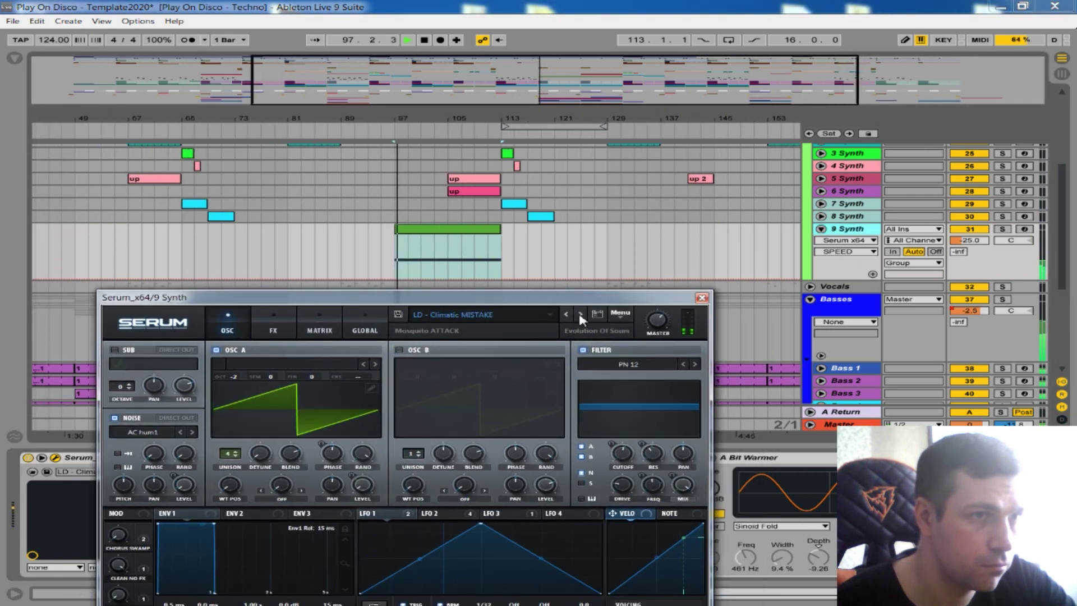
left_click(581, 314)
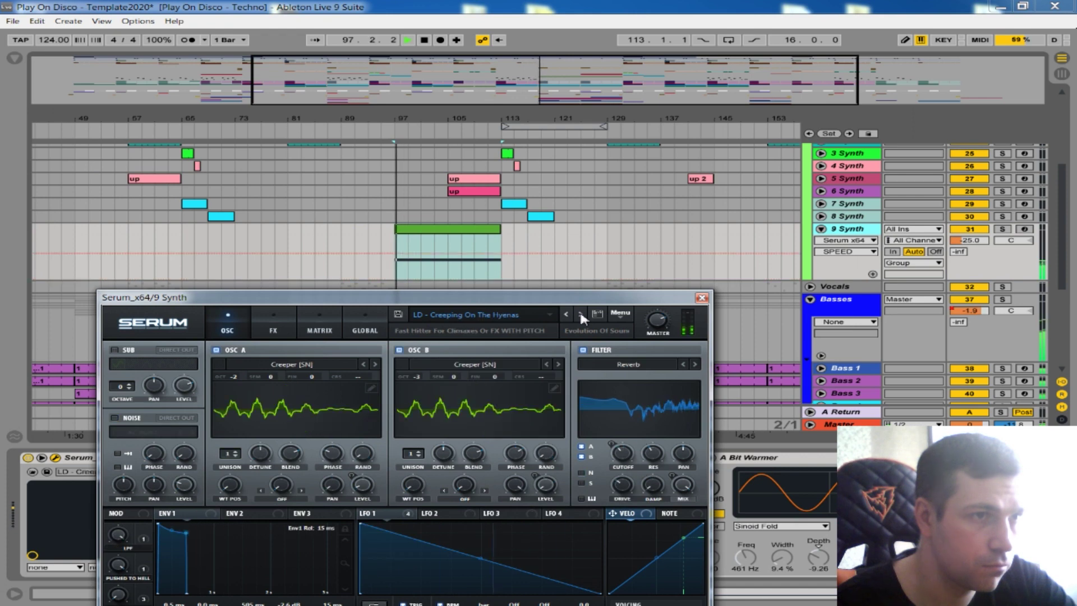
left_click(581, 315)
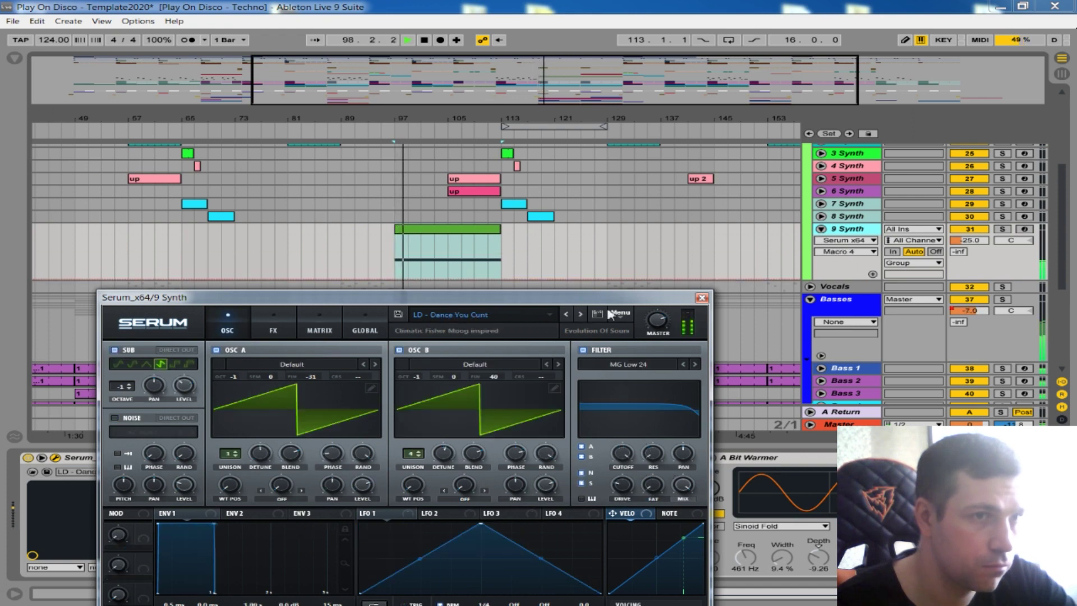
left_click(567, 315)
key("space")
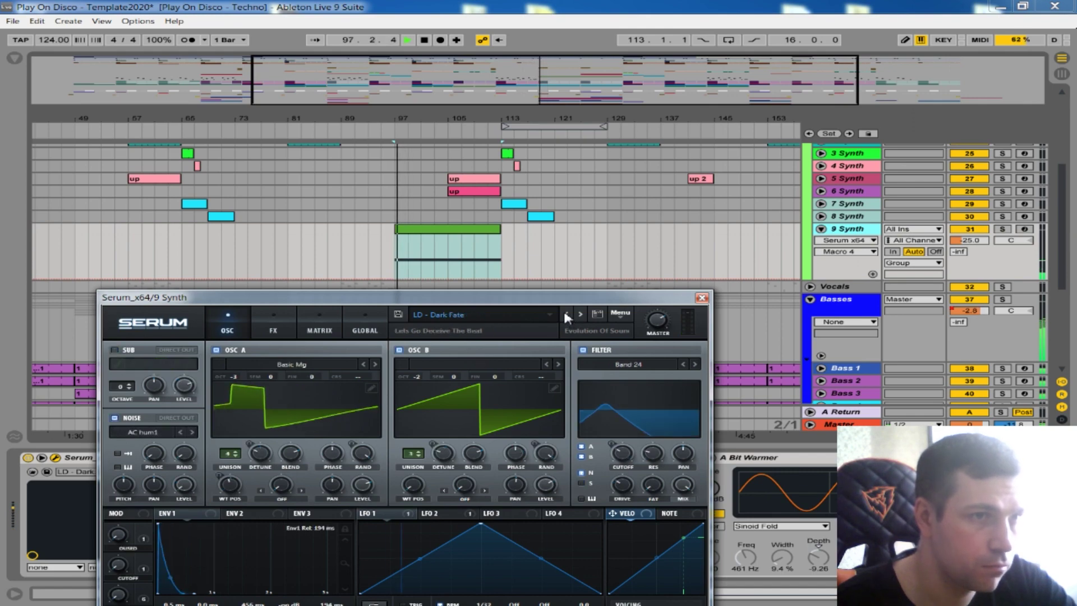
Step: Load the next preset, LD - Dance You Cunt, in Serum, audition it against the track and close Serum
key("space")
left_click(581, 315)
key("space")
left_click(701, 299)
Step: Transpose the sustained note in the 9 Synth clip up two octaves to B5, playing the clip back along the way
double_click(481, 234)
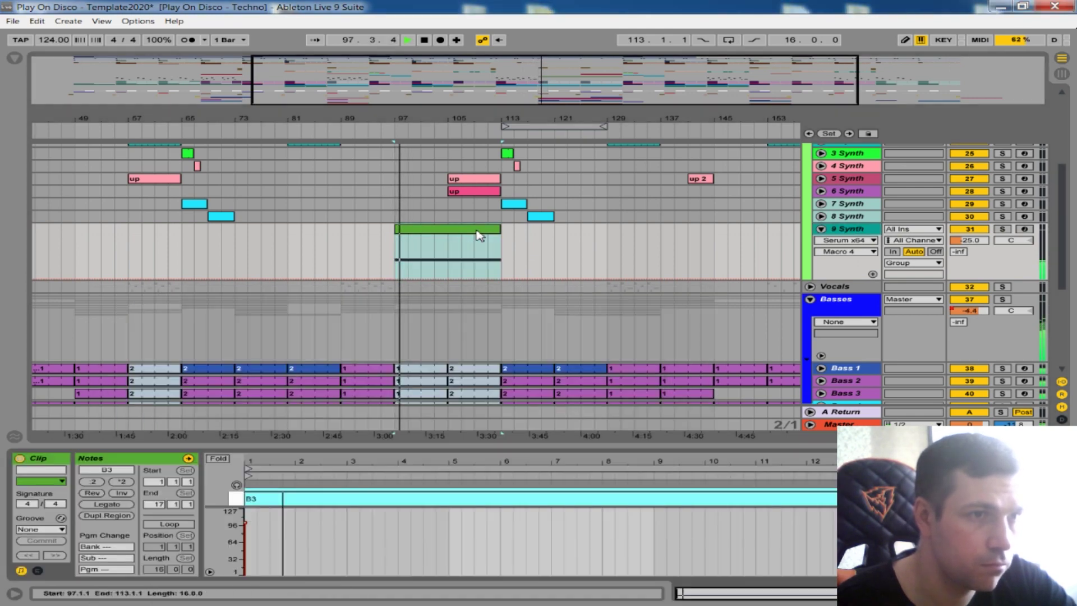
left_click_drag(597, 449, 599, 269)
left_click(609, 390)
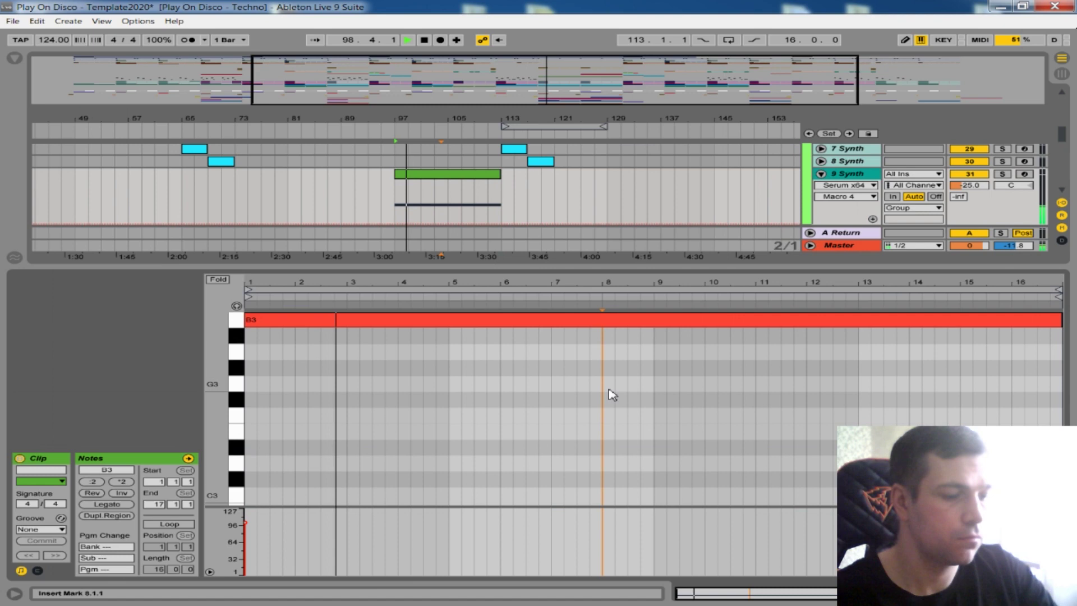
key("ctrl+a")
key("shift+Up")
key("shift+Up")
key("space")
key("space")
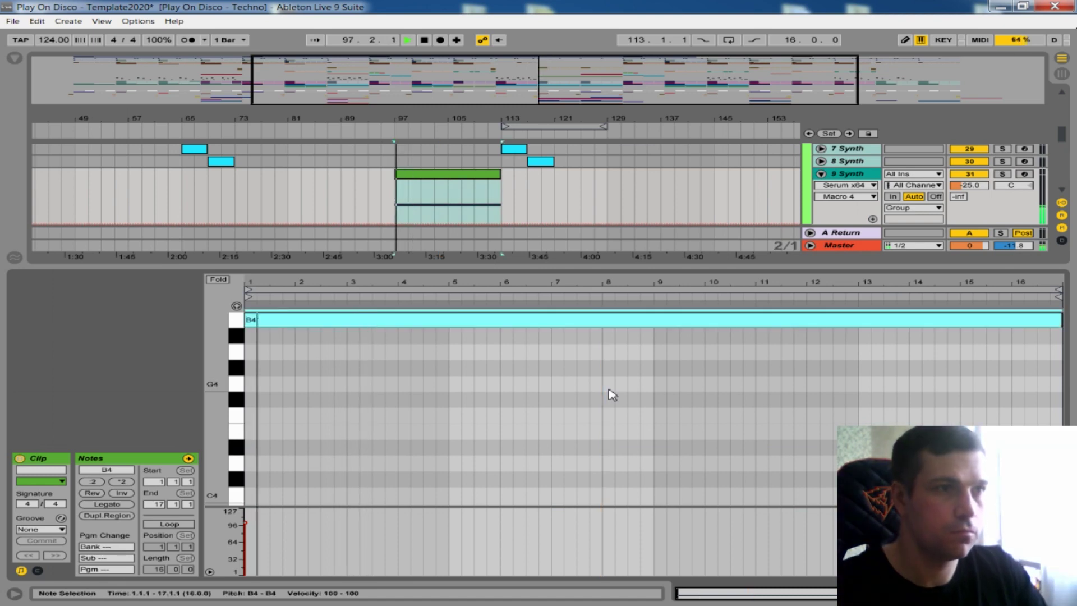
key("space")
key("space")
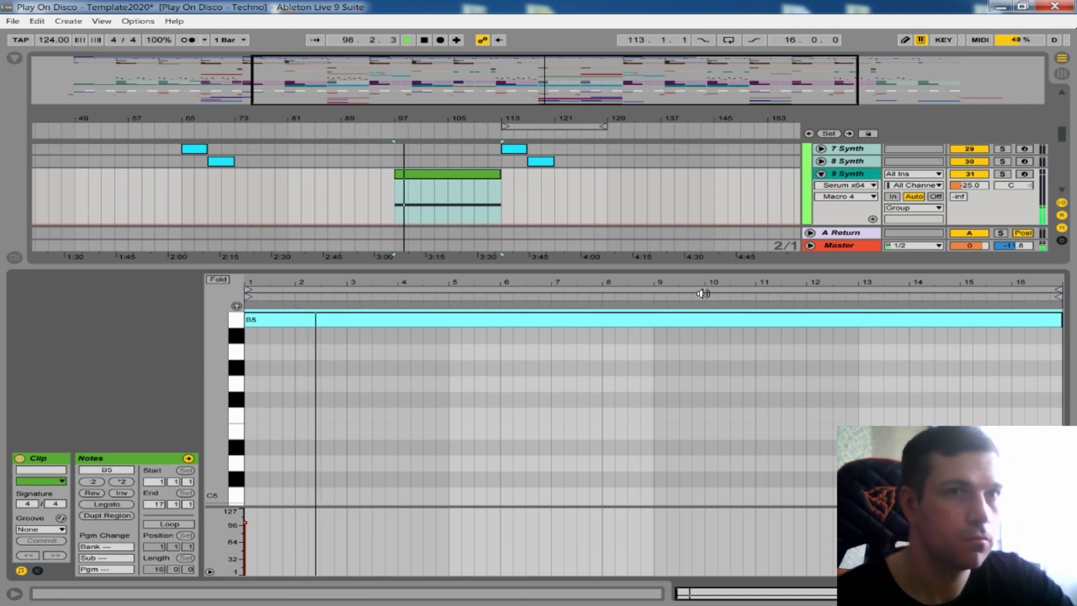
Step: Lower the 9 Synth track volume to -32.3 and play the part from bar 97
mouse_move(970, 185)
left_mouse_down()
mouse_move(970, 199)
mouse_move(969, 186)
left_mouse_up()
key("space")
key("space")
Step: Set FabFilter Pro-Q's Band 5 frequency on 9 Synth to 147.63 Hz, set the track volume to -30.6 and play from bar 97
double_click(873, 175)
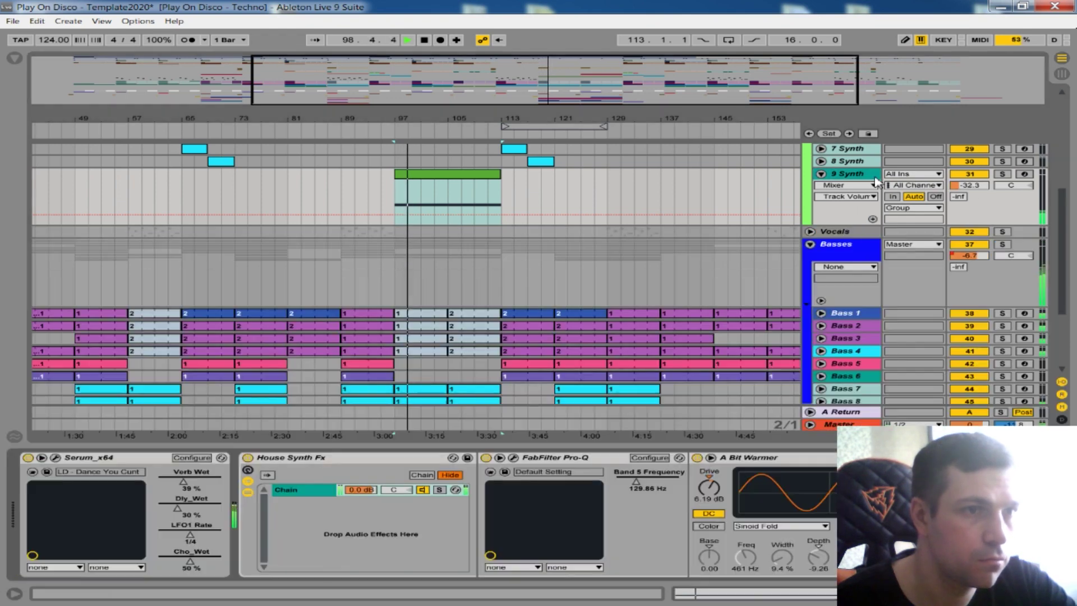
left_click(512, 459)
mouse_move(435, 127)
left_mouse_down()
mouse_move(311, 147)
mouse_move(508, 133)
mouse_move(455, 130)
left_mouse_up()
mouse_move(213, 151)
left_mouse_down()
mouse_move(261, 148)
mouse_move(202, 147)
left_mouse_up()
left_click_drag(456, 130, 456, 120)
left_click(516, 42)
left_click(396, 195)
left_click(395, 195)
key("space")
scroll(459, 237, "up", 2)
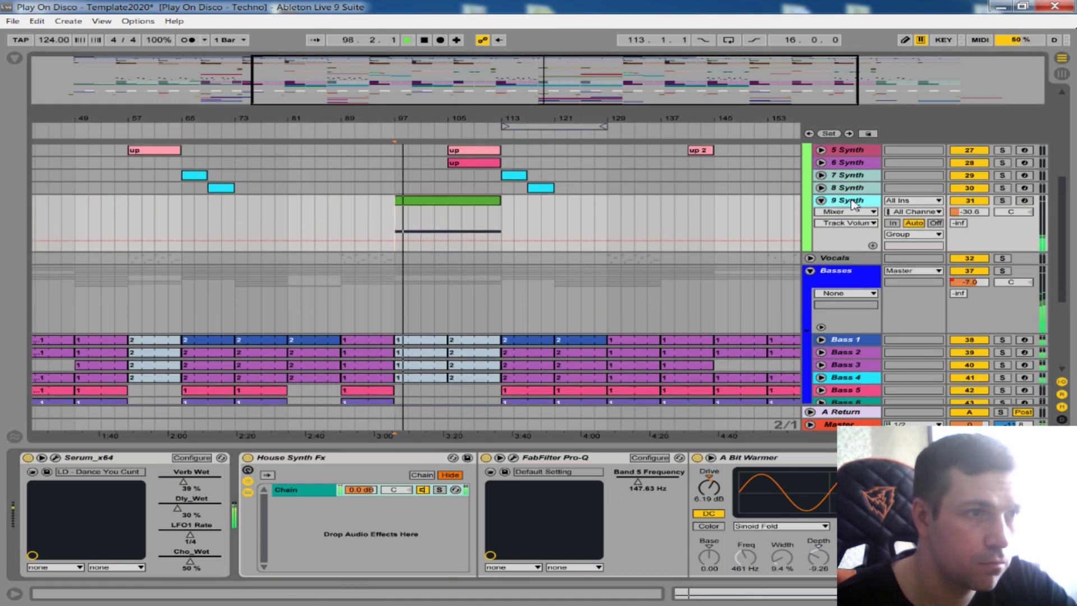
Step: Open Serum on 9 Synth, lower the filter cutoff slightly and try the sub oscillator's waveforms
left_click(55, 458)
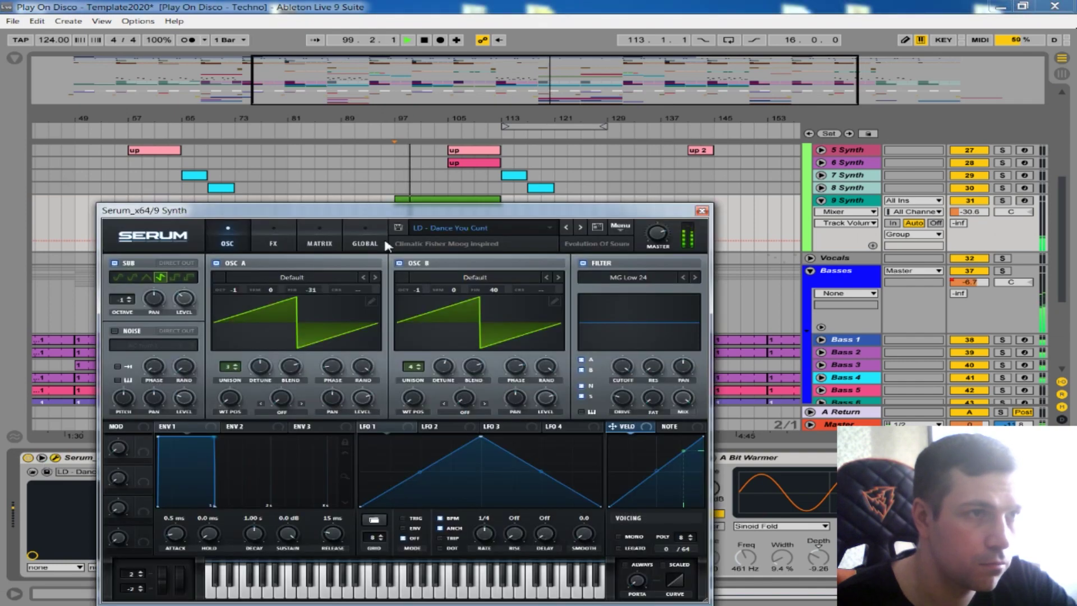
left_click(628, 357)
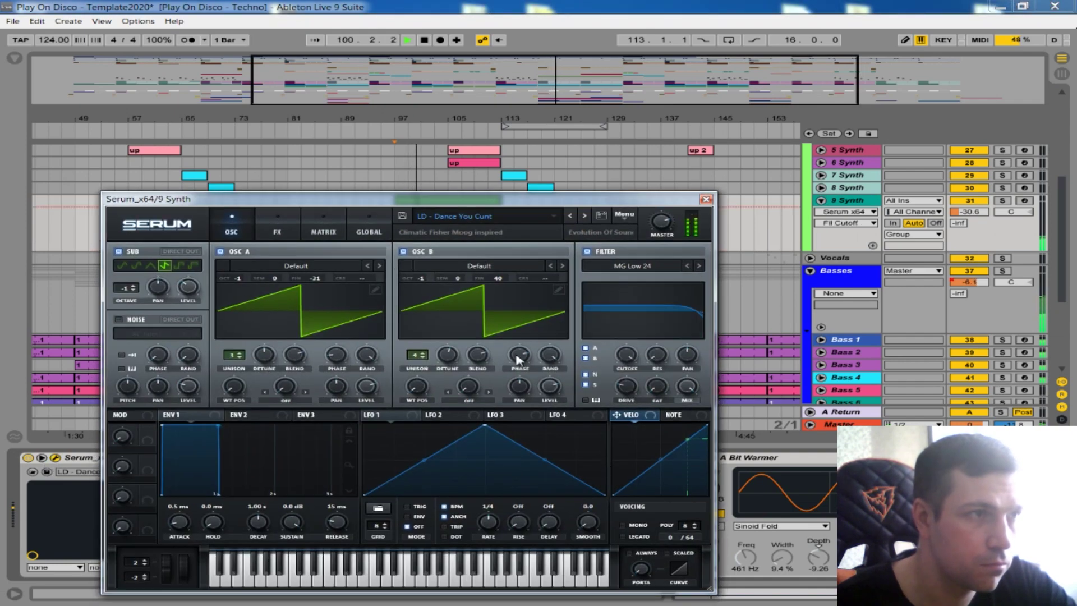
left_click(120, 266)
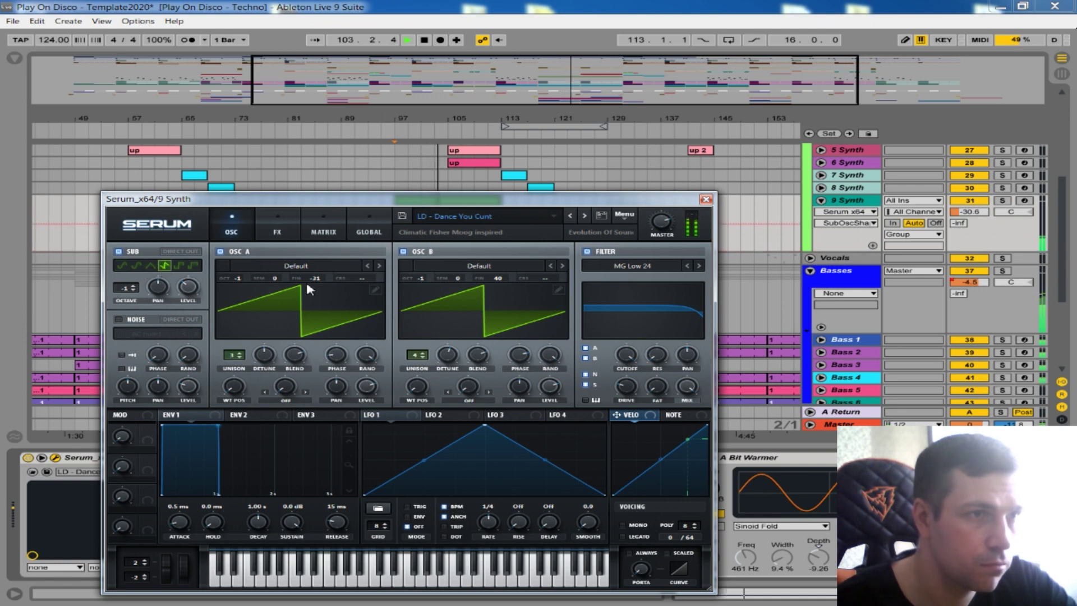
Step: Set Serum's pitch bend range to 24 semitones up and -24 semitones down, then close Serum and stop playback
left_click_drag(138, 562, 247, 337)
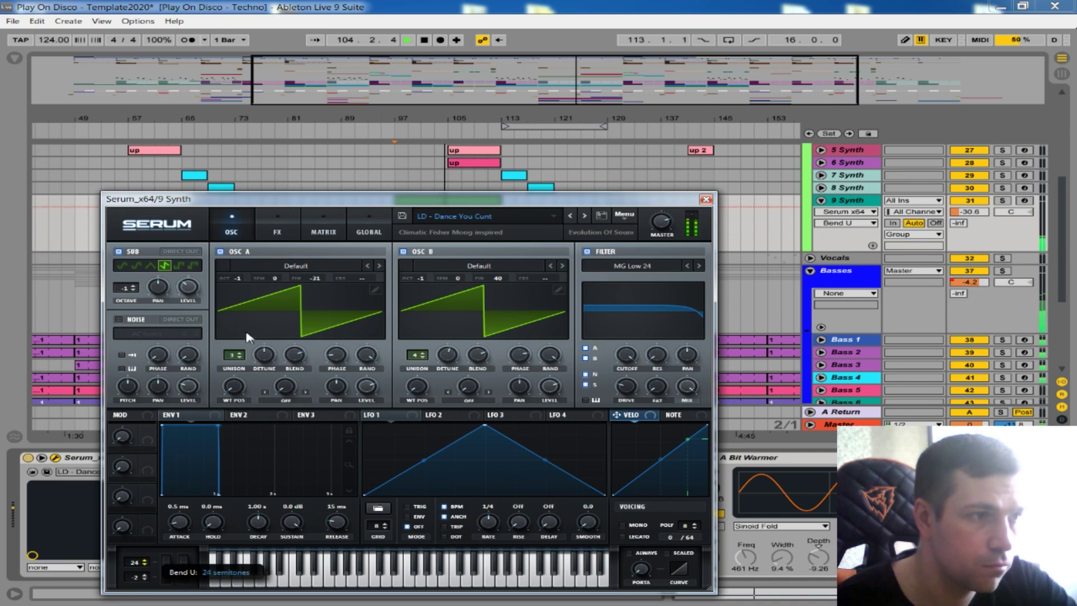
left_click_drag(340, 201, 370, 132)
left_click_drag(168, 508, 170, 604)
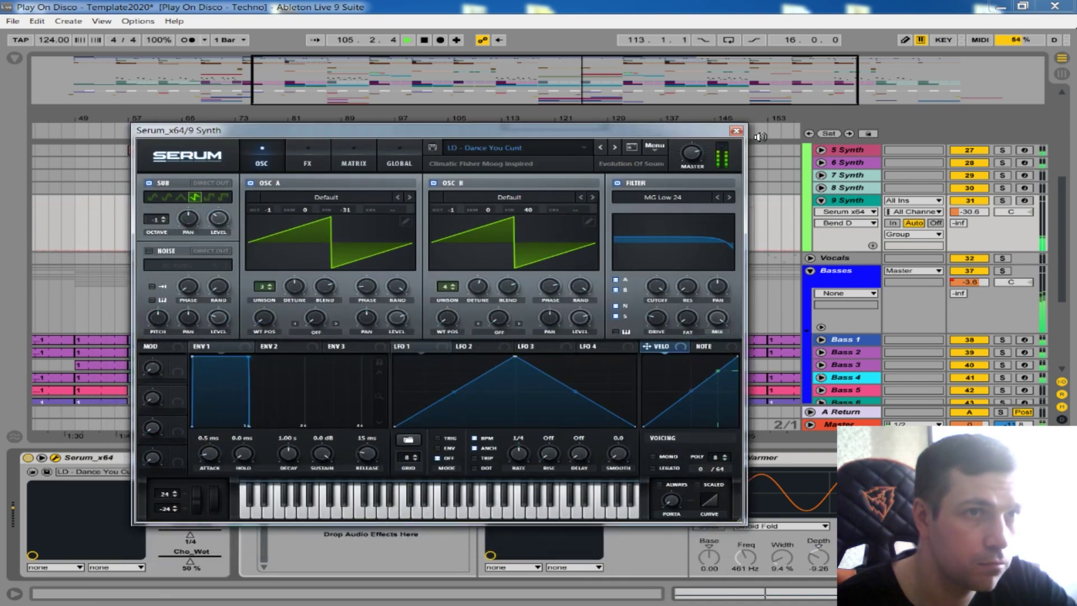
left_click(736, 131)
key("space")
Step: Split the 9 Synth clip at bar 105 and rename its second half "up"
left_click(448, 219)
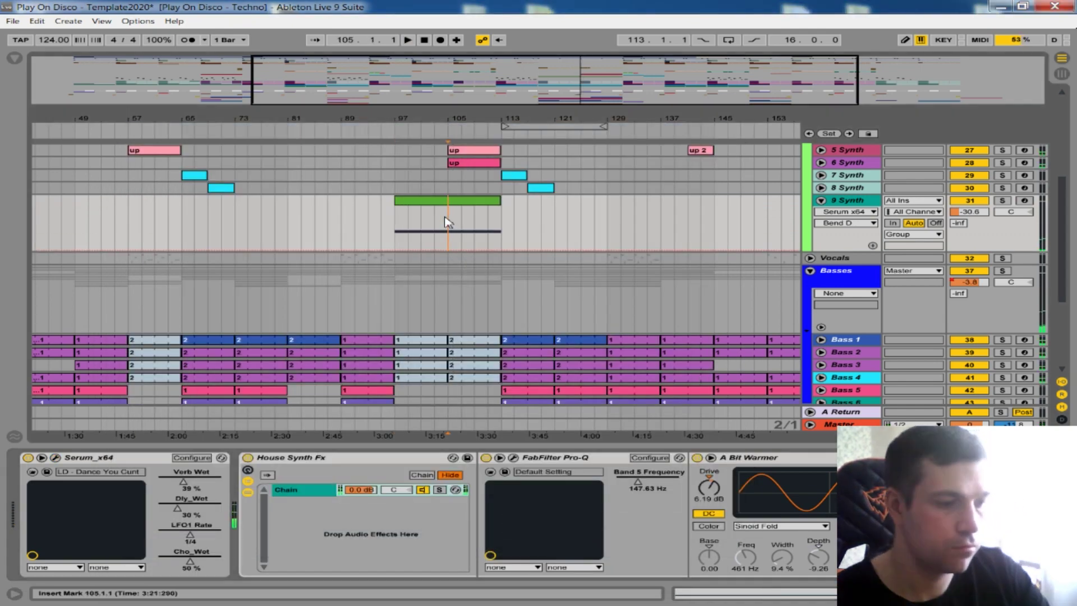
left_click(435, 202)
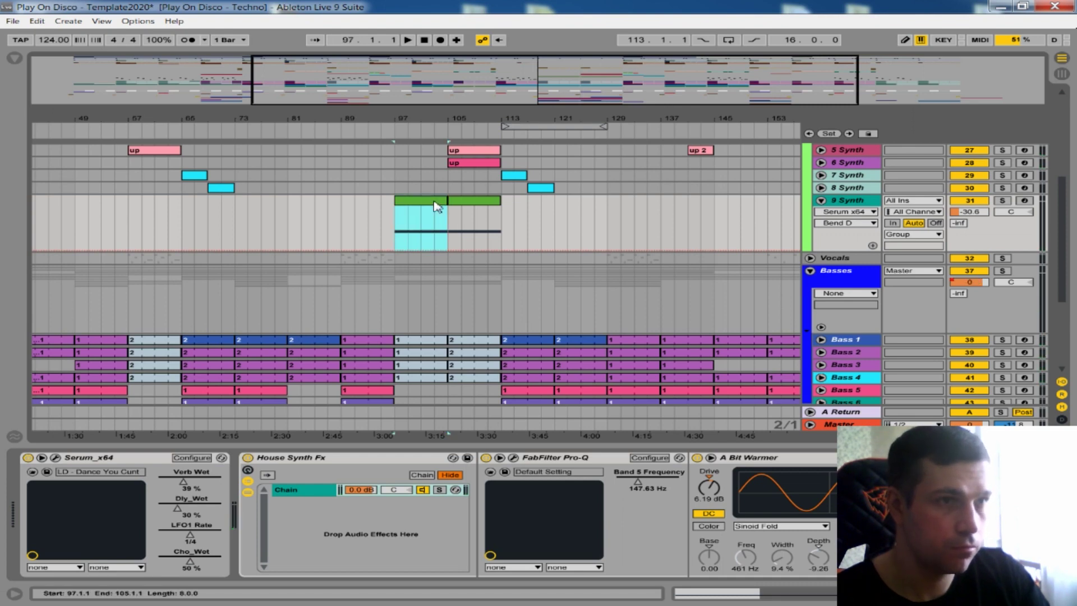
left_click(466, 202)
right_click(465, 207)
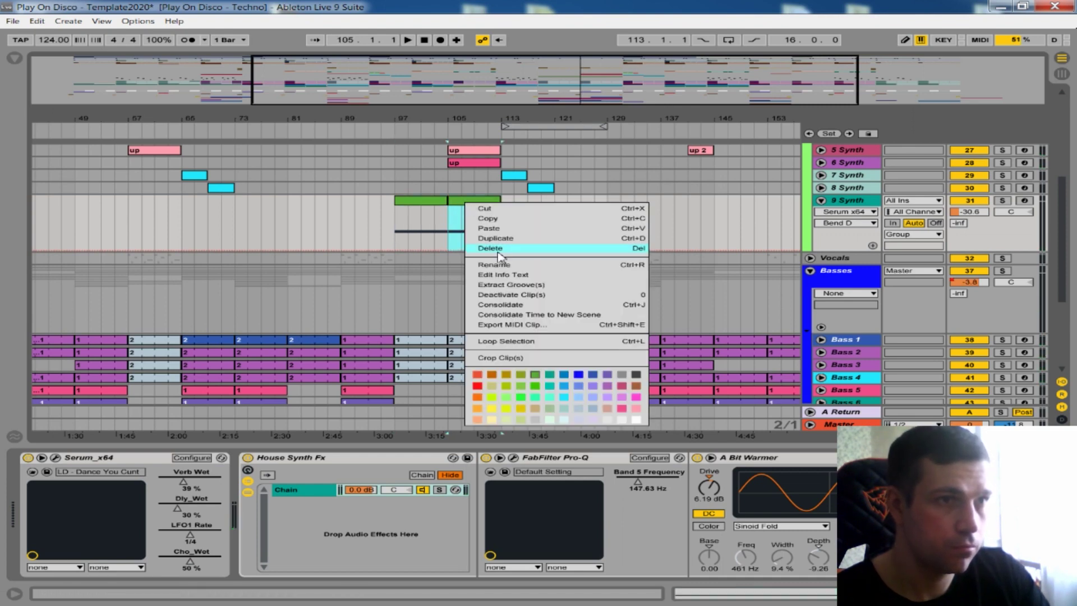
left_click(501, 266)
type("up")
Step: Draw a Pitch Bend envelope in the 9 Synth "up" clip rising from the centre to the maximum across its eight bars
double_click(473, 202)
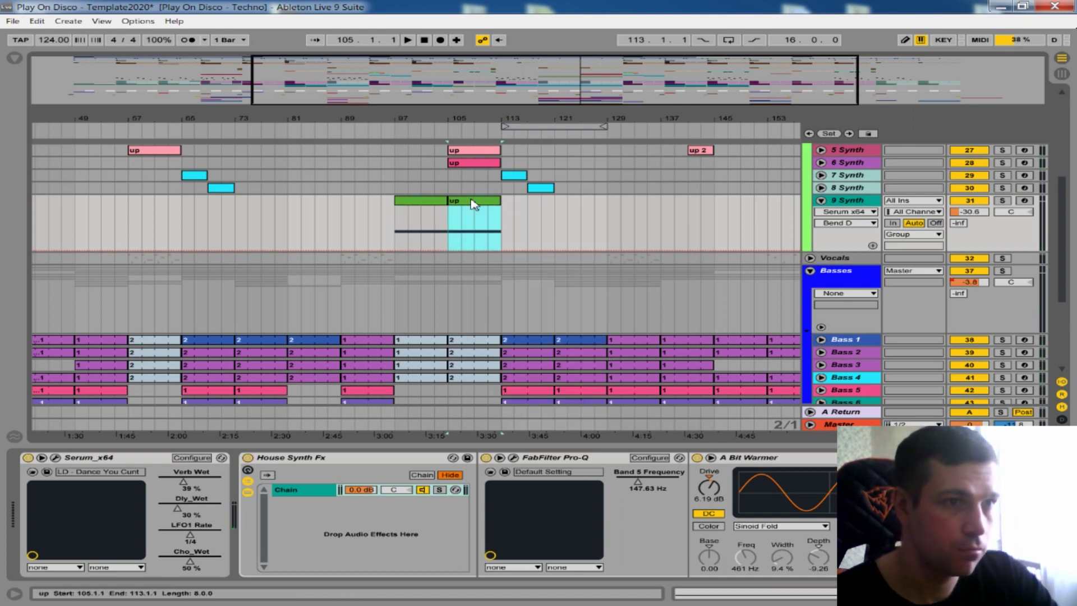
left_click(38, 571)
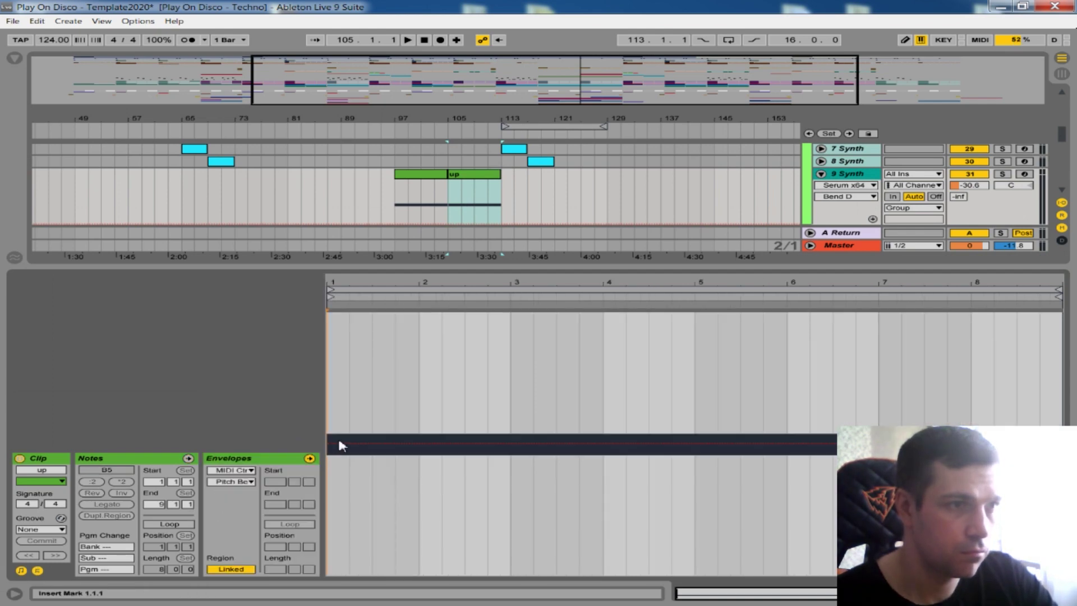
left_click(328, 445)
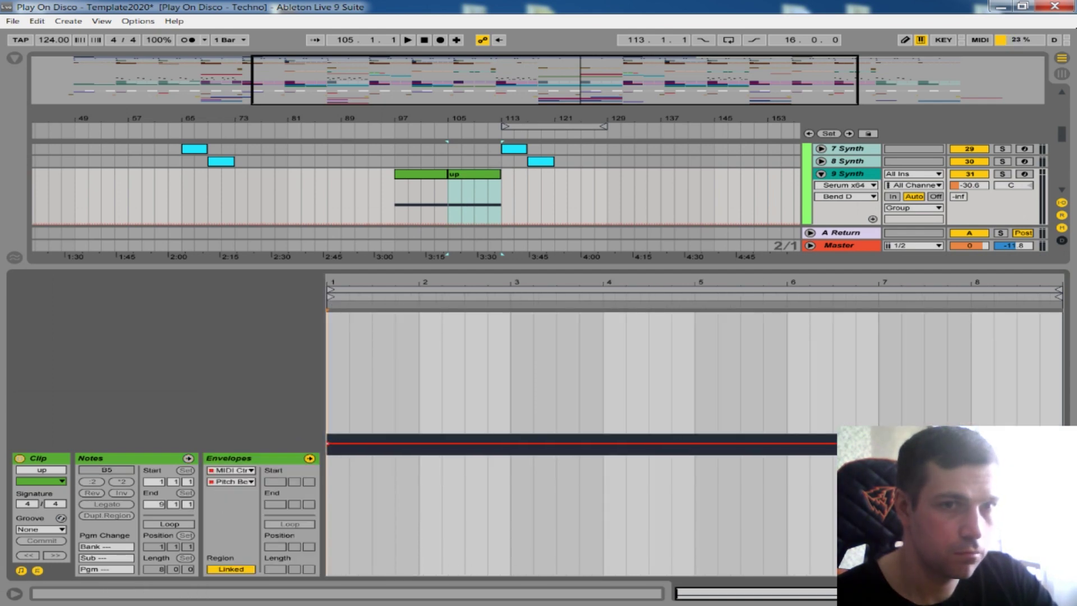
left_click_drag(1062, 443, 1065, 307)
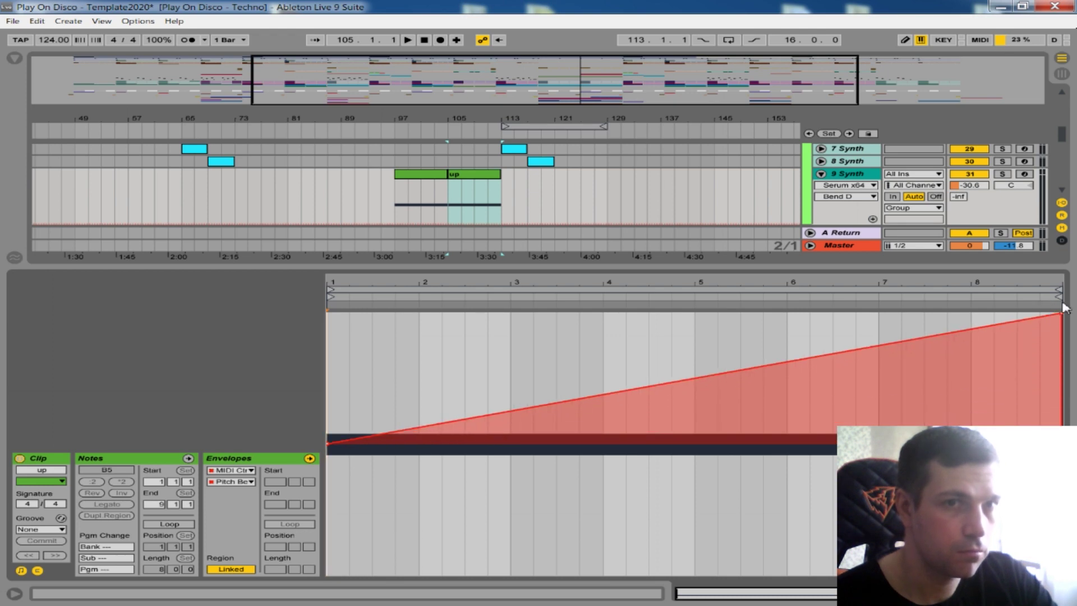
double_click(1026, 270)
Step: Play the 9 Synth "up" clip from bar 105 and solo the track to check the pitch rise
key("space")
left_click_drag(460, 119, 448, 107)
scroll(459, 216, "up", 2)
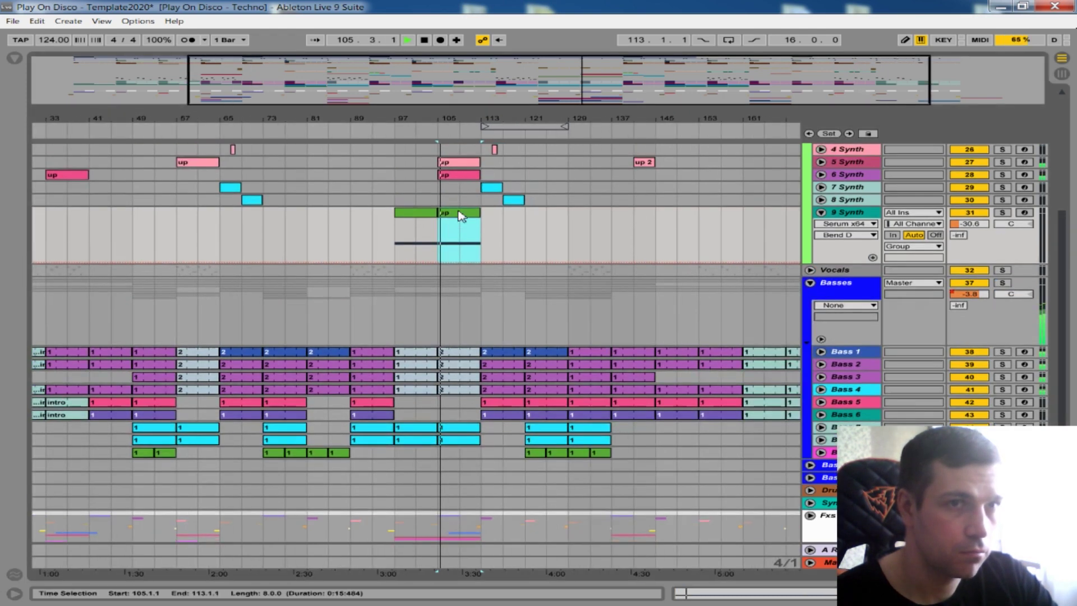
left_click(1002, 225)
key("space")
key("space")
key("space")
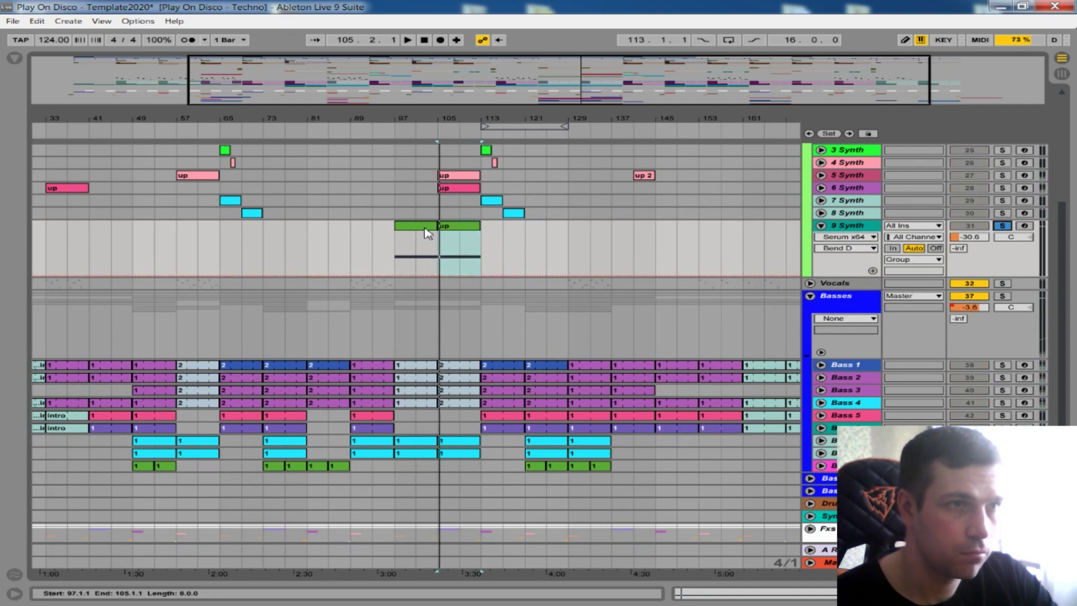
Step: Redraw the B5 note in the "up" clip so it starts at the clip's beginning and spans all eight bars, then play it
double_click(453, 226)
left_click_drag(509, 449, 508, 329)
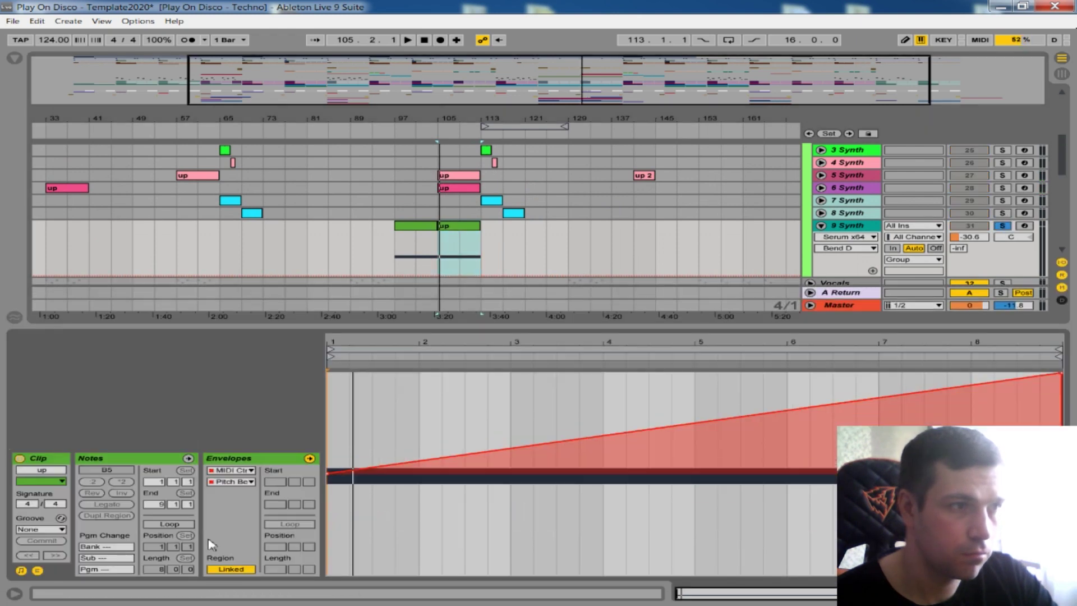
left_click(38, 571)
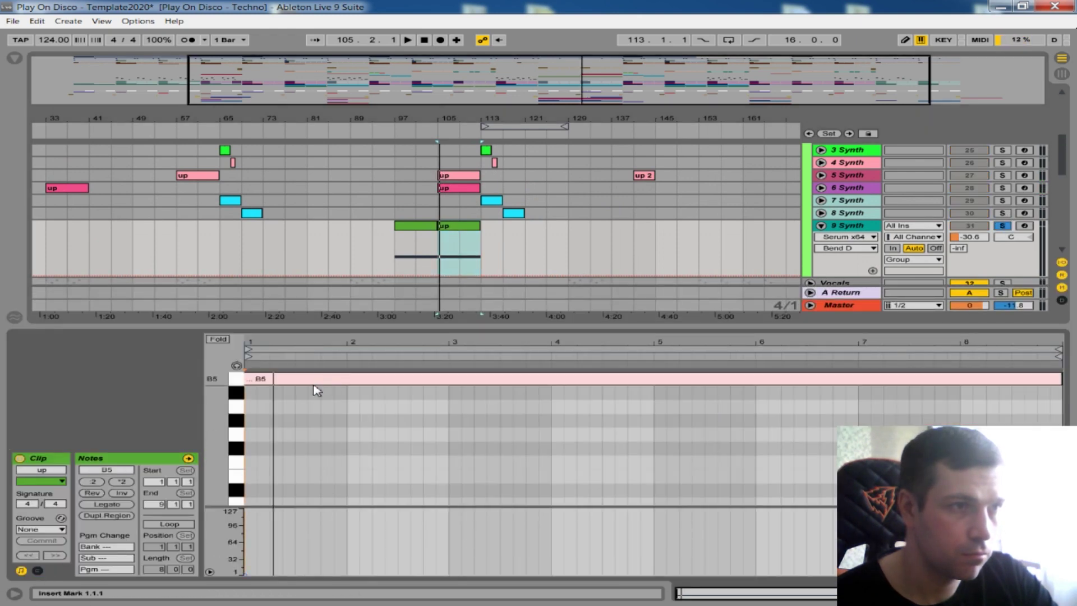
double_click(276, 381)
mouse_move(258, 384)
left_mouse_down()
mouse_move(250, 379)
mouse_move(1060, 382)
left_mouse_up()
key("space")
key("ctrl+alt+l")
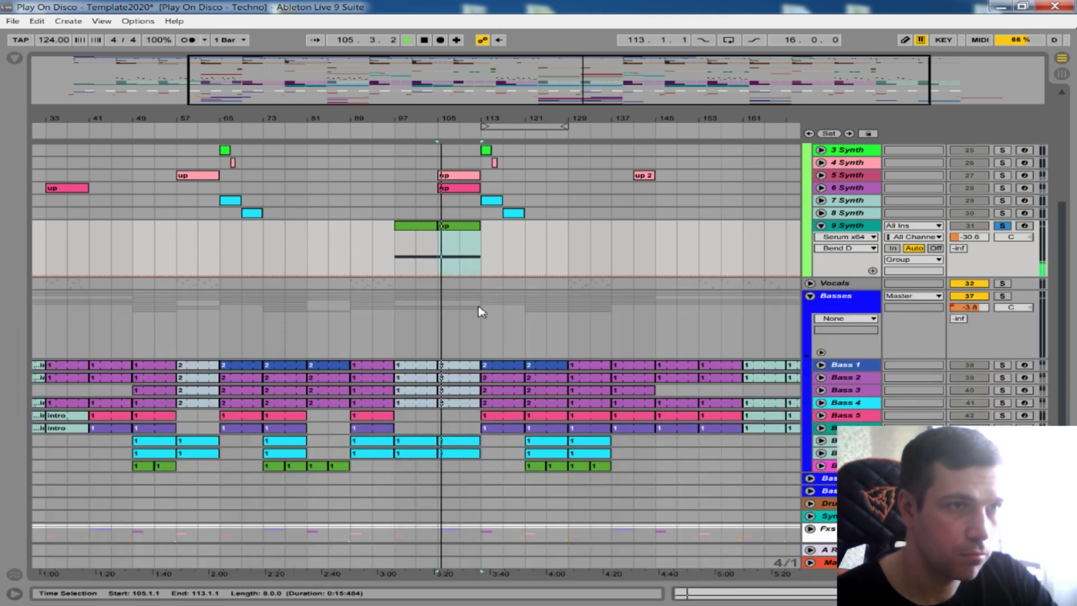
Step: Shorten the B5 note in the first 9 Synth clip so it ends at the clip's end, at bar 9
left_click(422, 231)
double_click(422, 231)
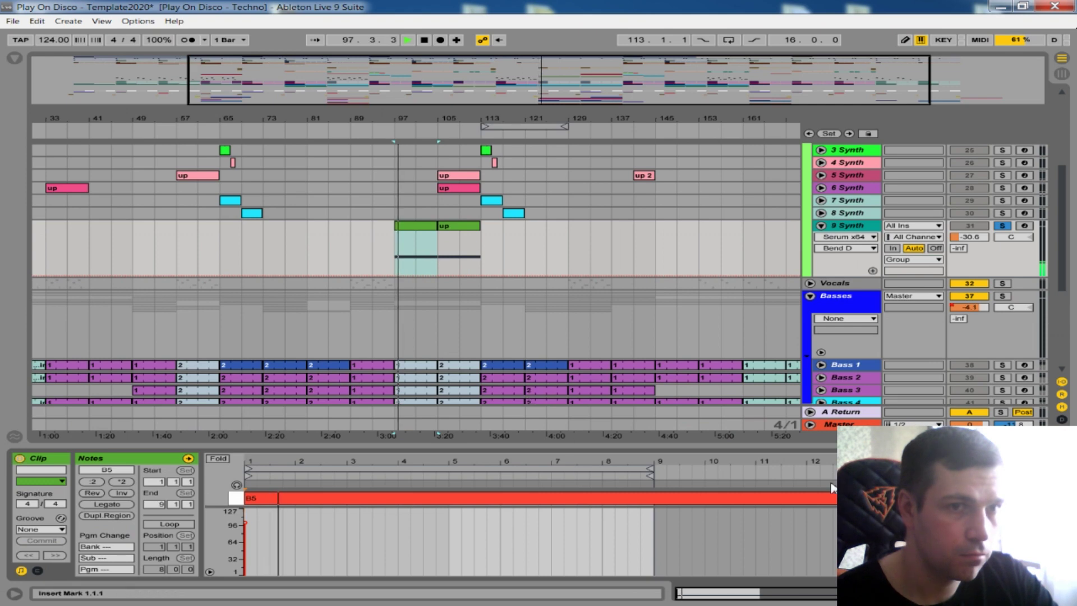
left_click_drag(788, 504, 654, 501)
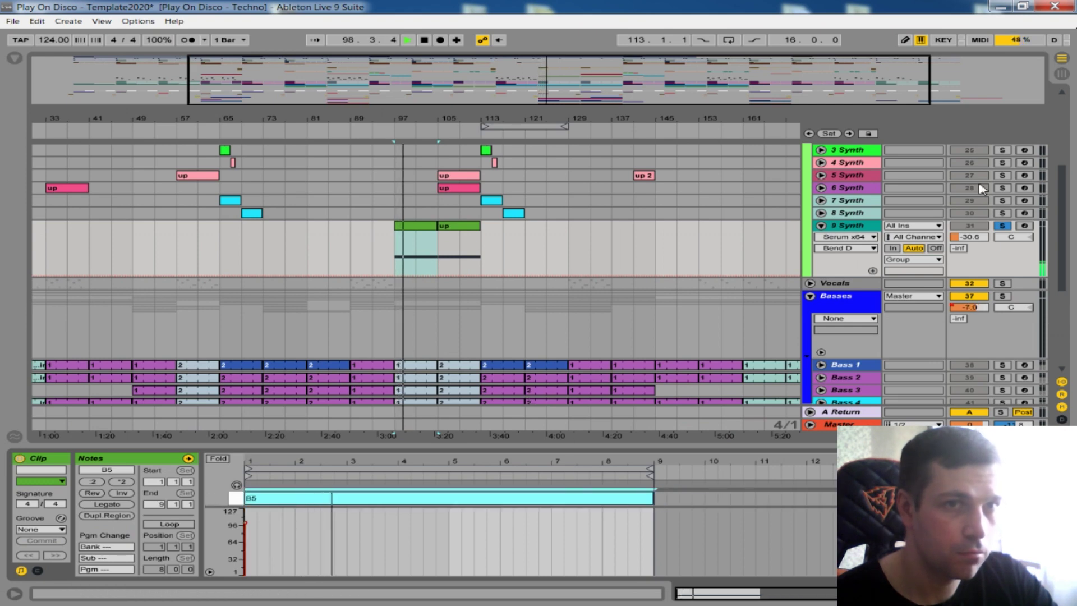
Step: In the effects of 9 Synth's Serum, set the distortion mix to 41% and the drive to 22% while playing from bar 97
double_click(854, 227)
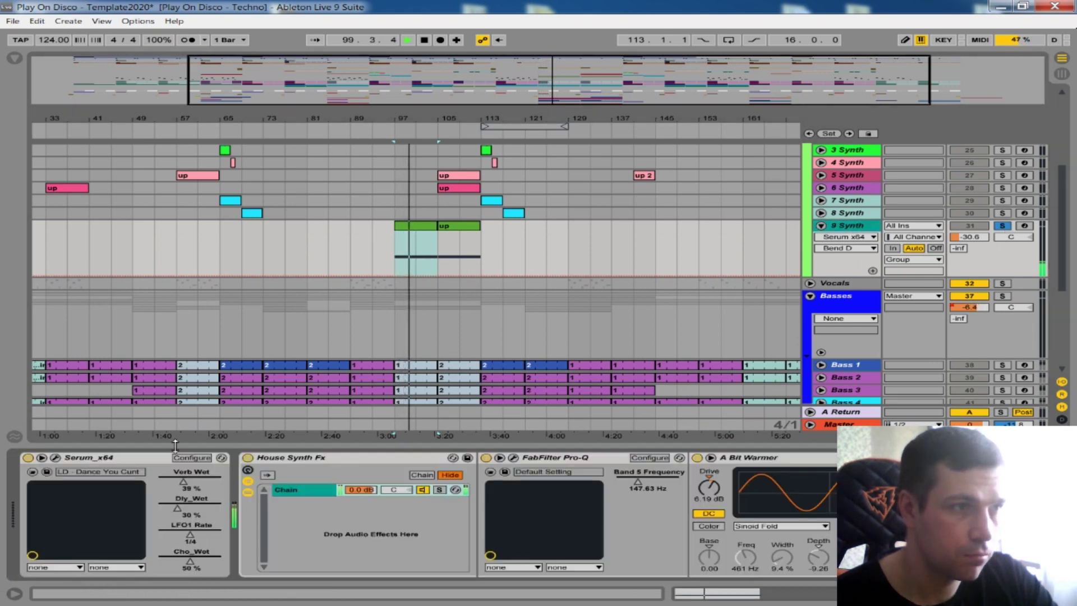
key("space")
key("space")
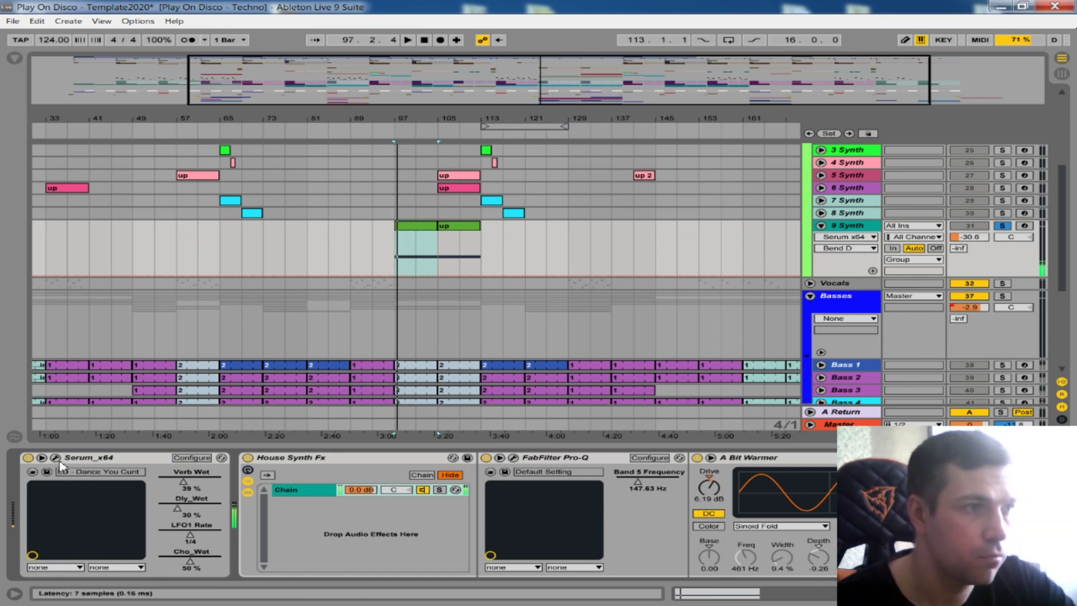
left_click(56, 457)
left_click(293, 165)
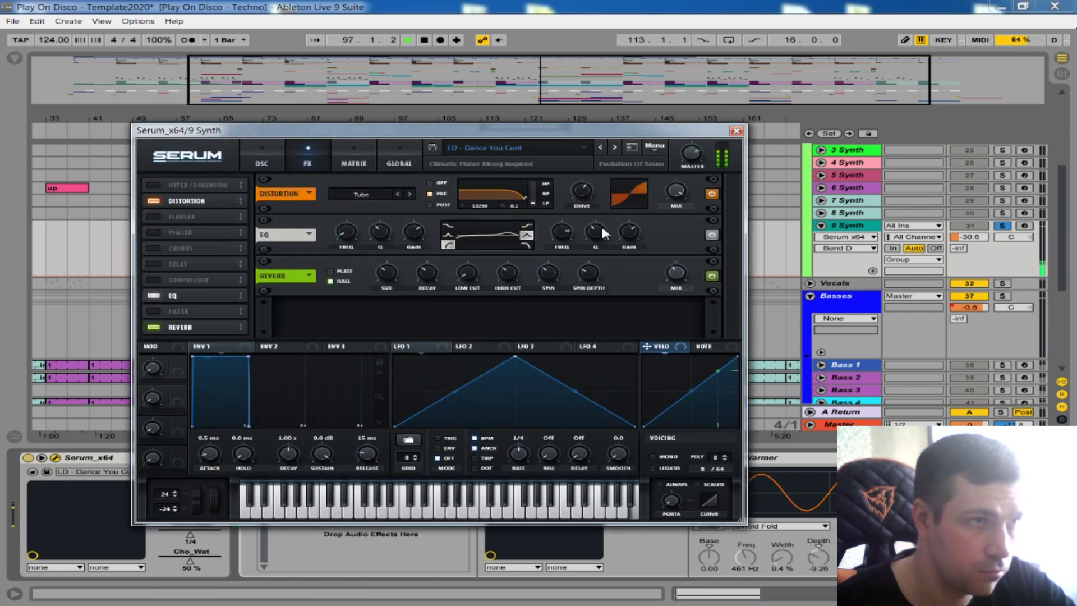
left_click(711, 193)
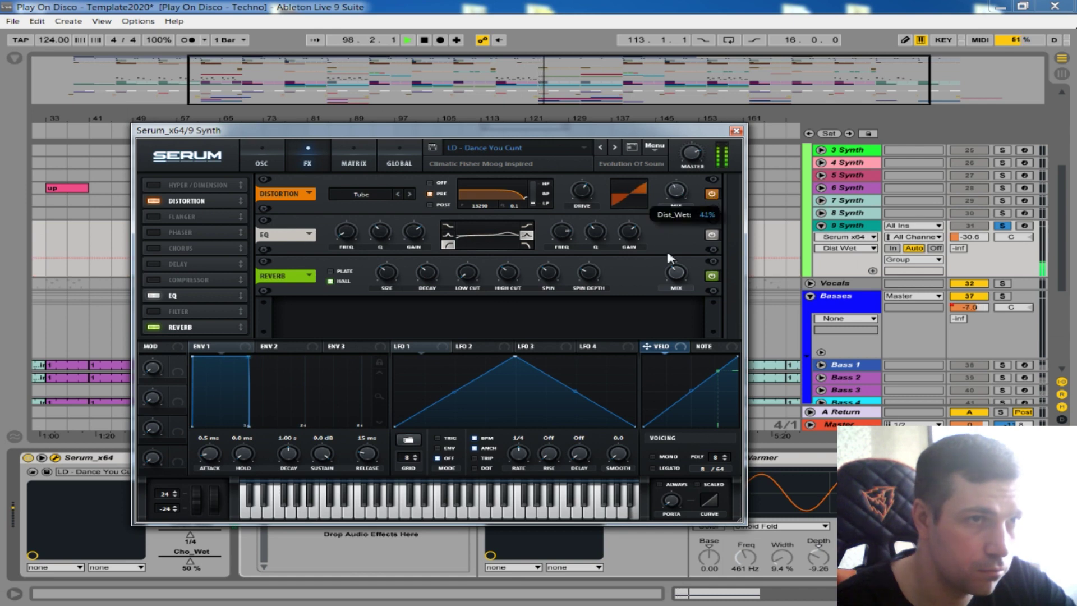
left_click_drag(584, 192, 581, 228)
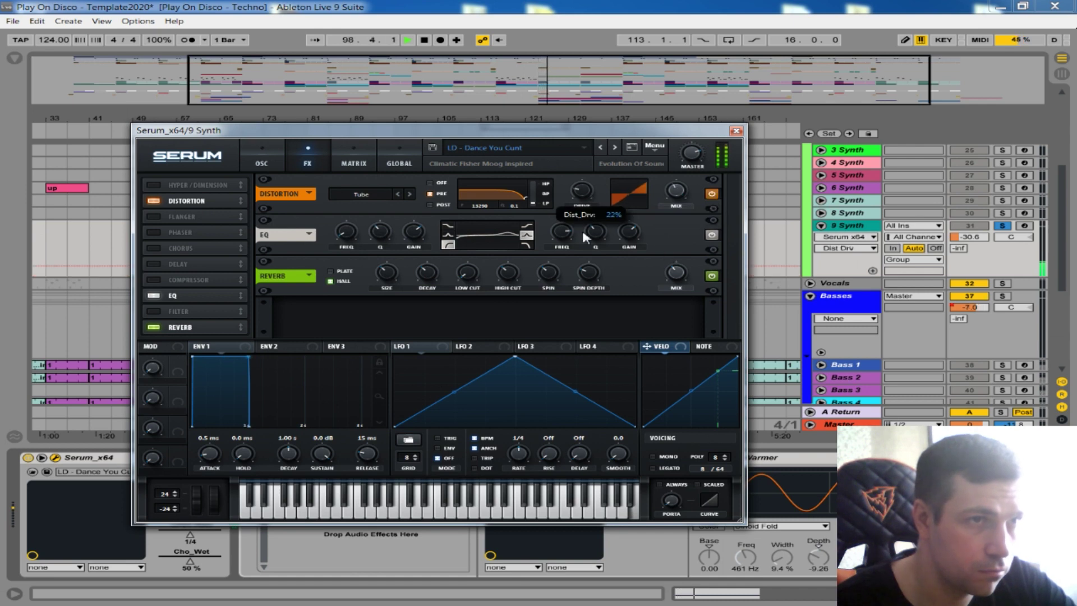
Step: Add a Verb Wet automation lane to 9 Synth, ramping up from zero over bars 97–105 and 105–113 and dropping back after each, and play it
left_click(676, 272)
left_click(736, 131)
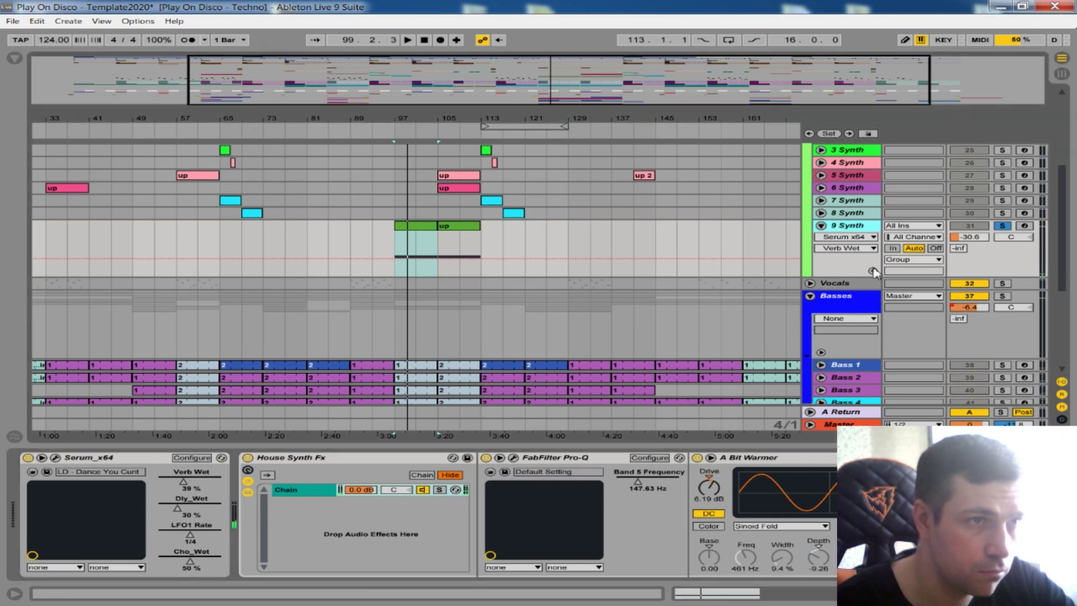
left_click(873, 271)
left_click(394, 299)
left_click(439, 298)
left_click(418, 286)
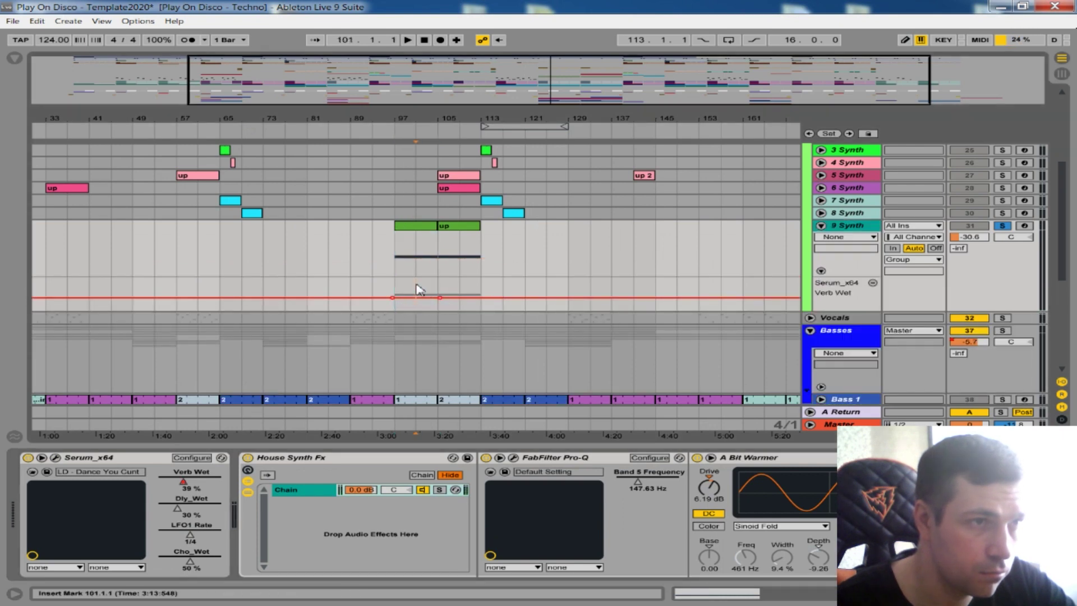
left_click_drag(393, 299, 435, 298)
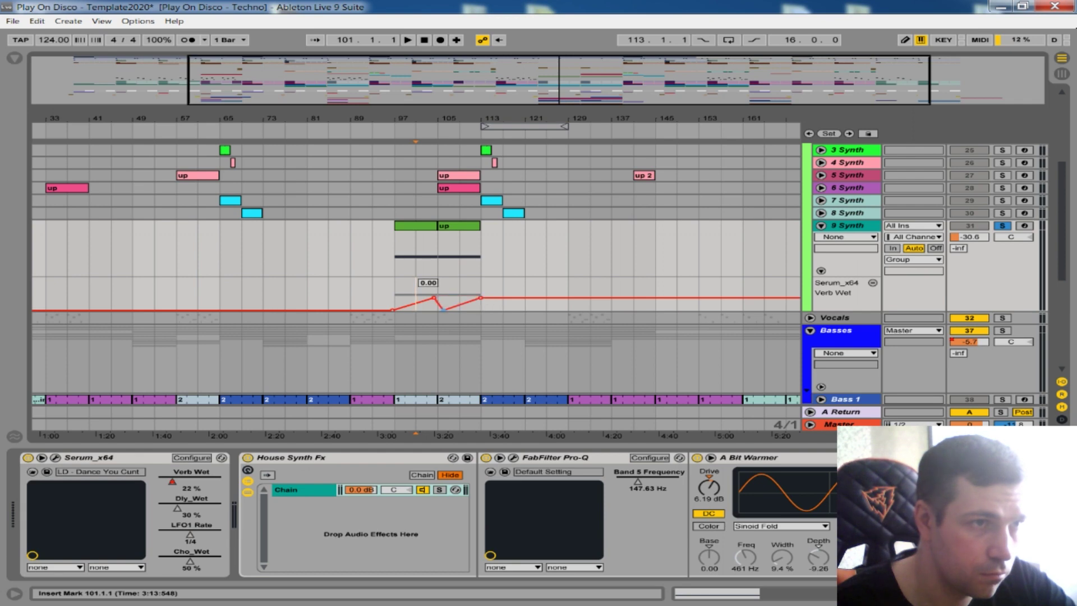
left_click_drag(497, 298, 492, 310)
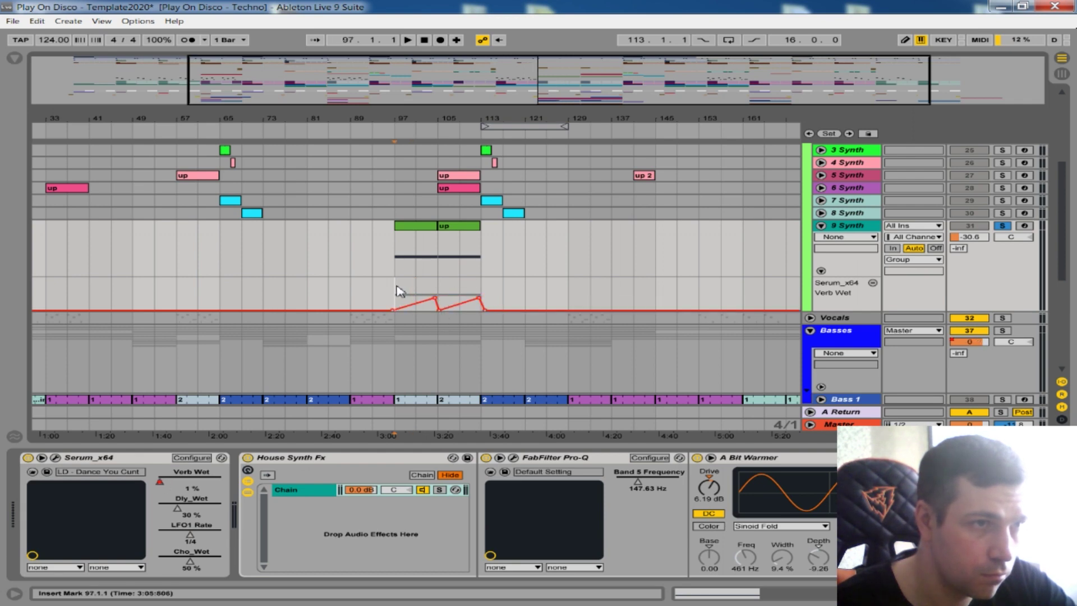
key("space")
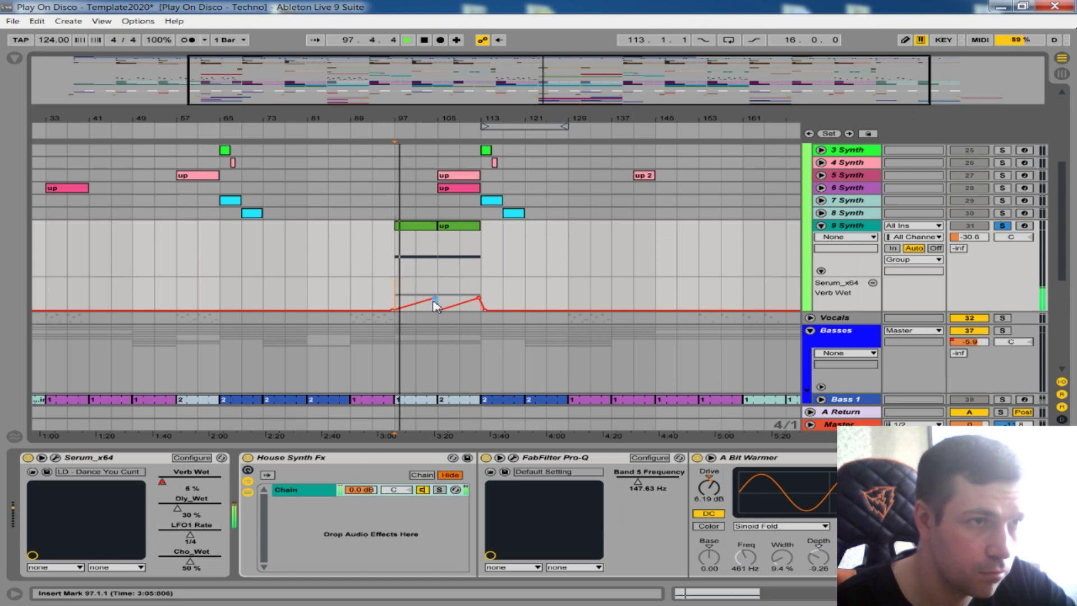
Step: Raise 9 Synth's second Verb Wet peak, just before bar 113, to 0.61 and set its Kickstart mix to 73%
mouse_move(435, 298)
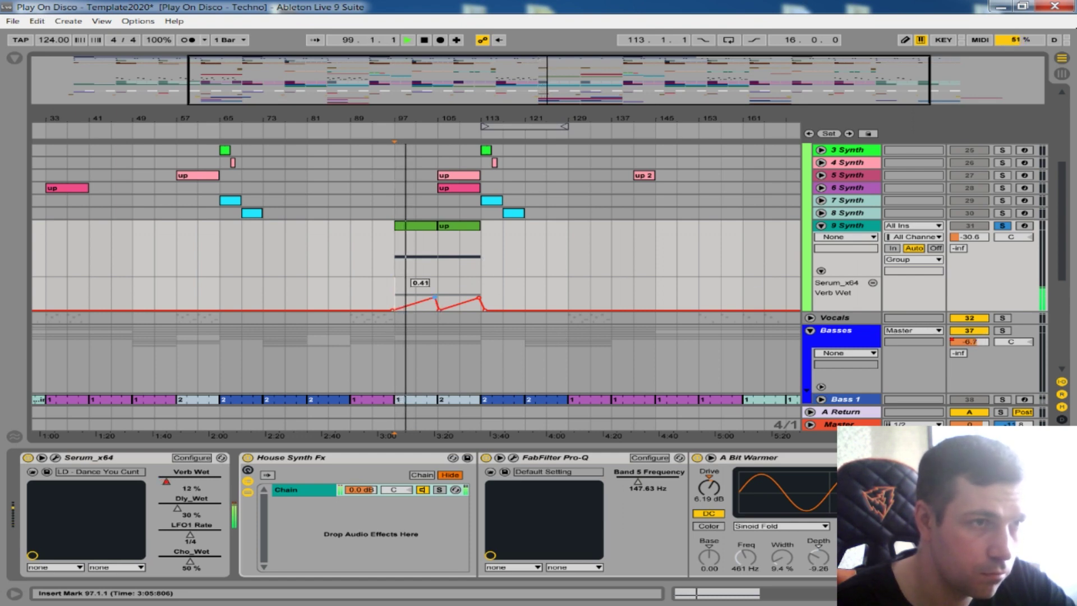
left_click_drag(473, 303, 473, 299)
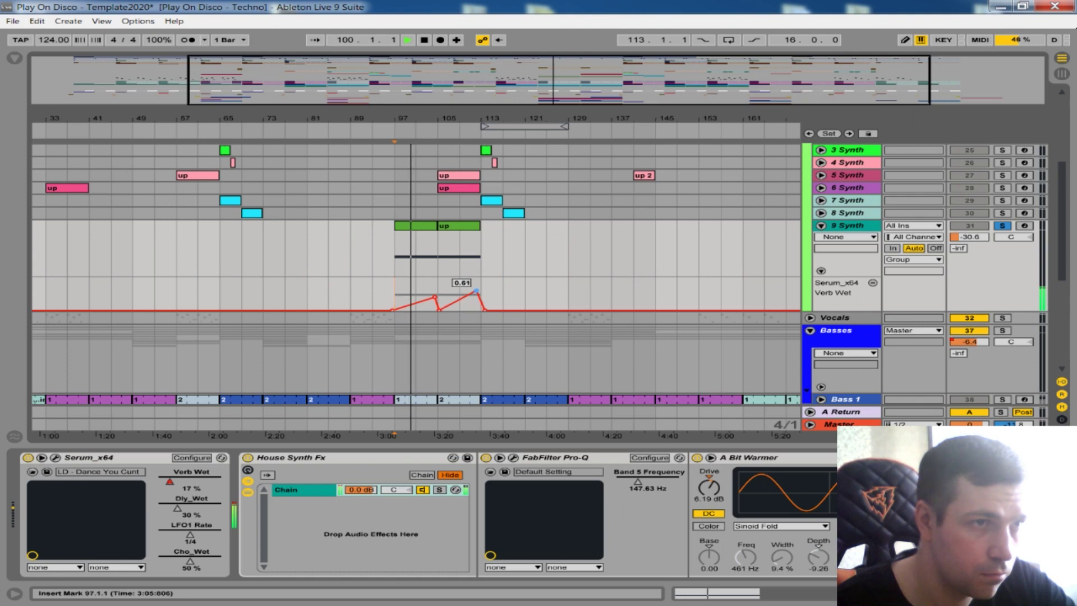
left_click(915, 593)
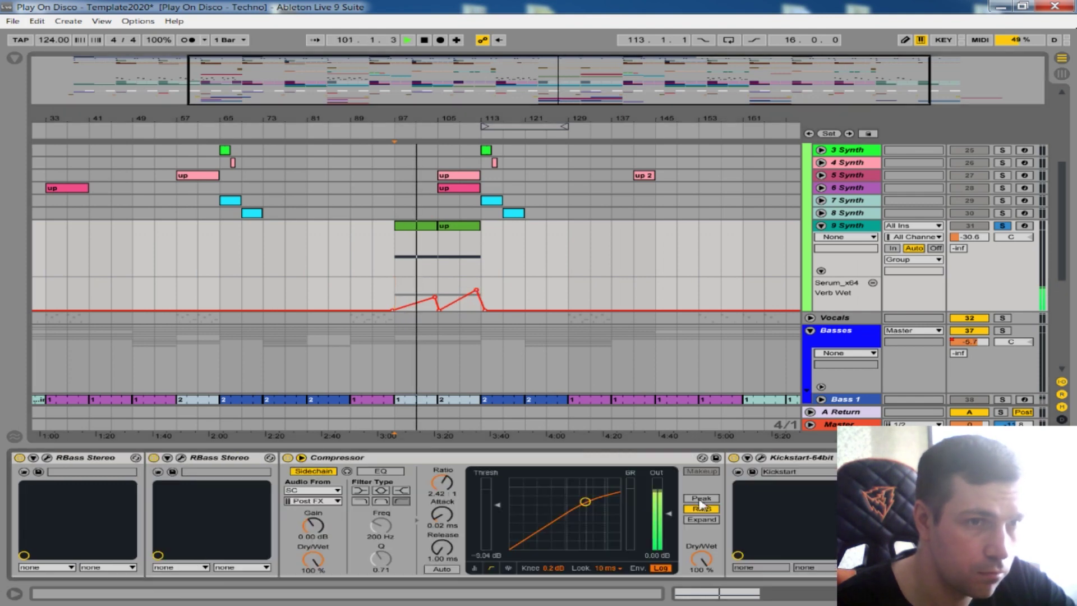
left_click(761, 457)
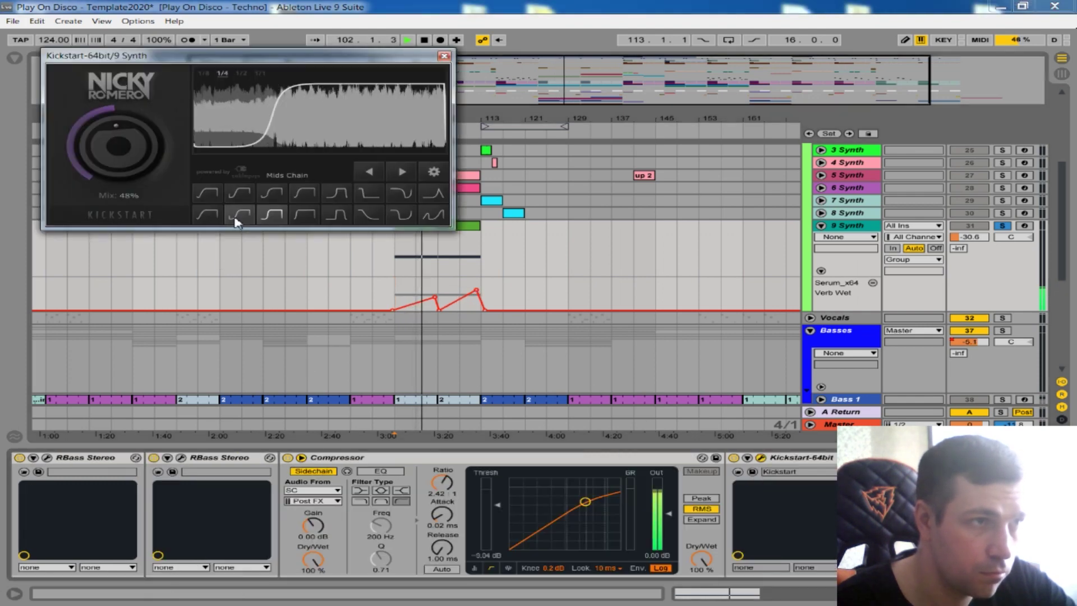
left_click_drag(118, 146, 118, 127)
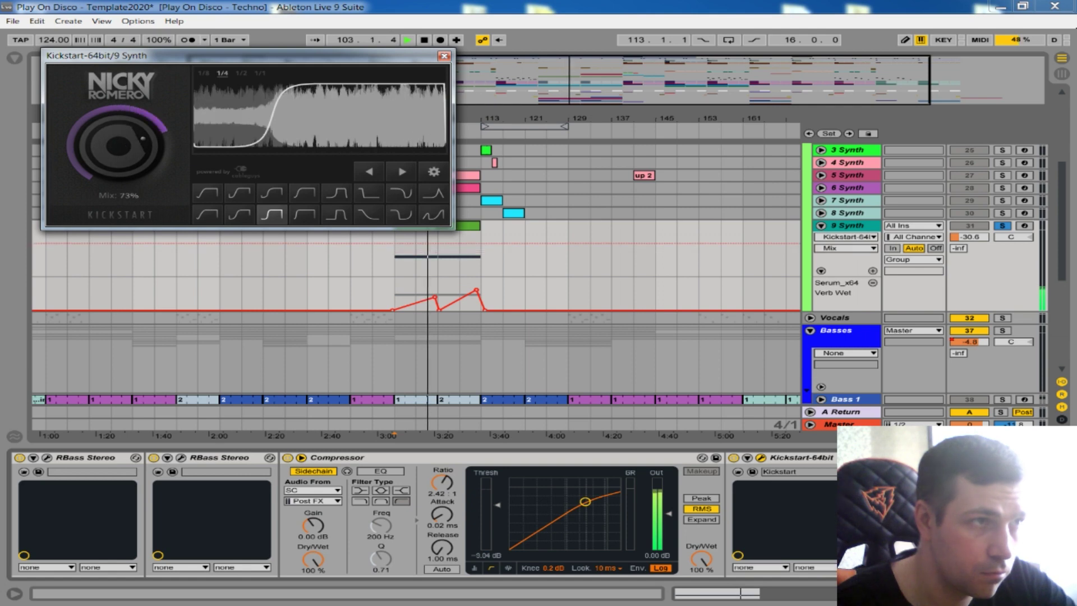
left_click(445, 56)
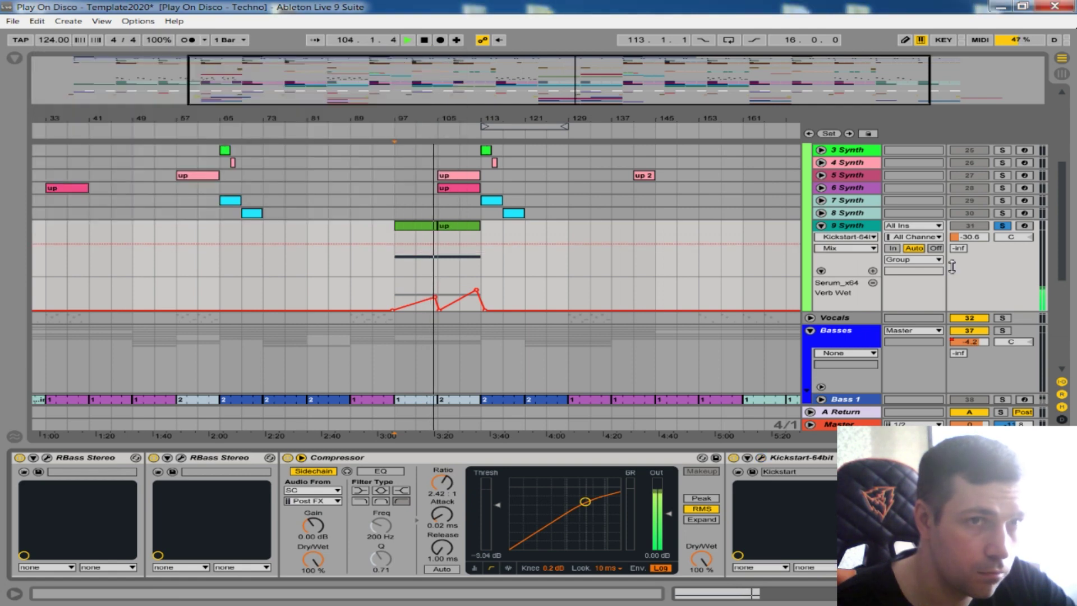
Step: In the reverb of 9 Synth's Serum, set the size to 42%, high cut to about 48%, and adjust low cut, spin and spin depth
scroll(567, 500, "up", 10)
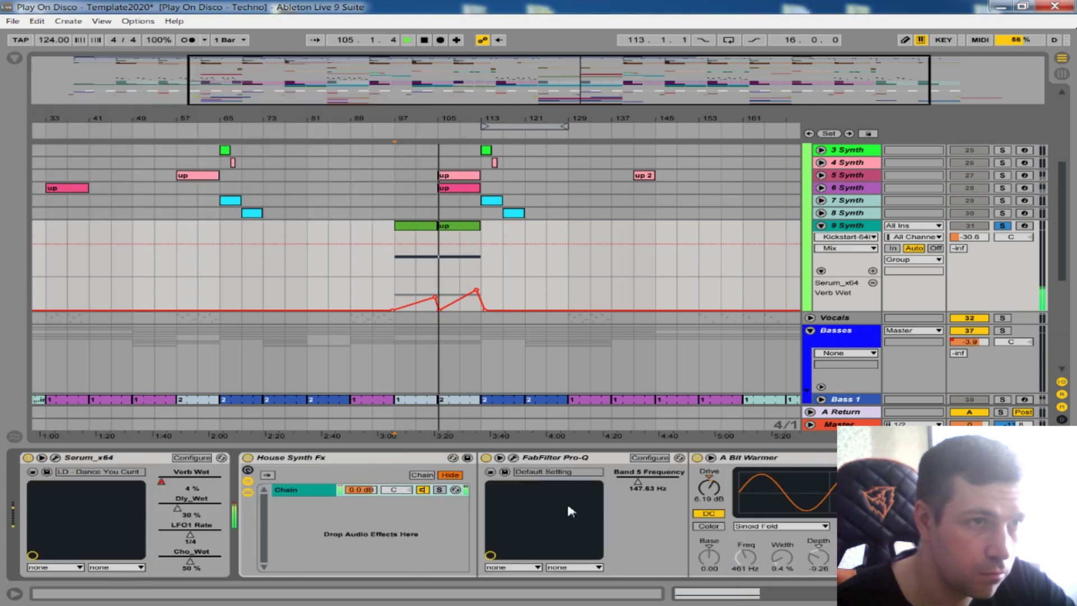
left_click(56, 457)
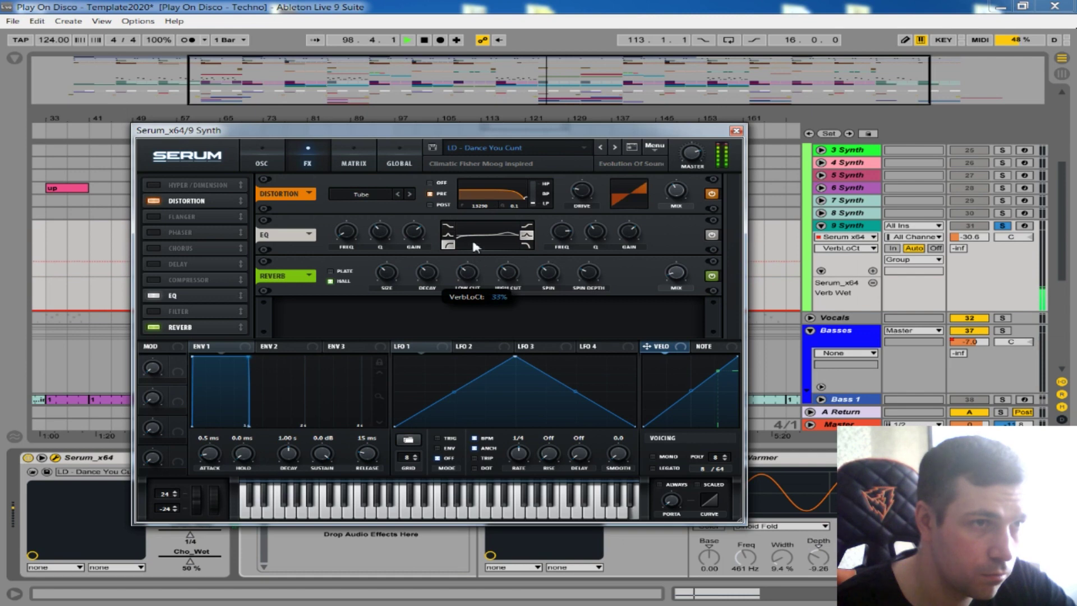
left_click(507, 273)
left_click_drag(532, 179, 520, 285)
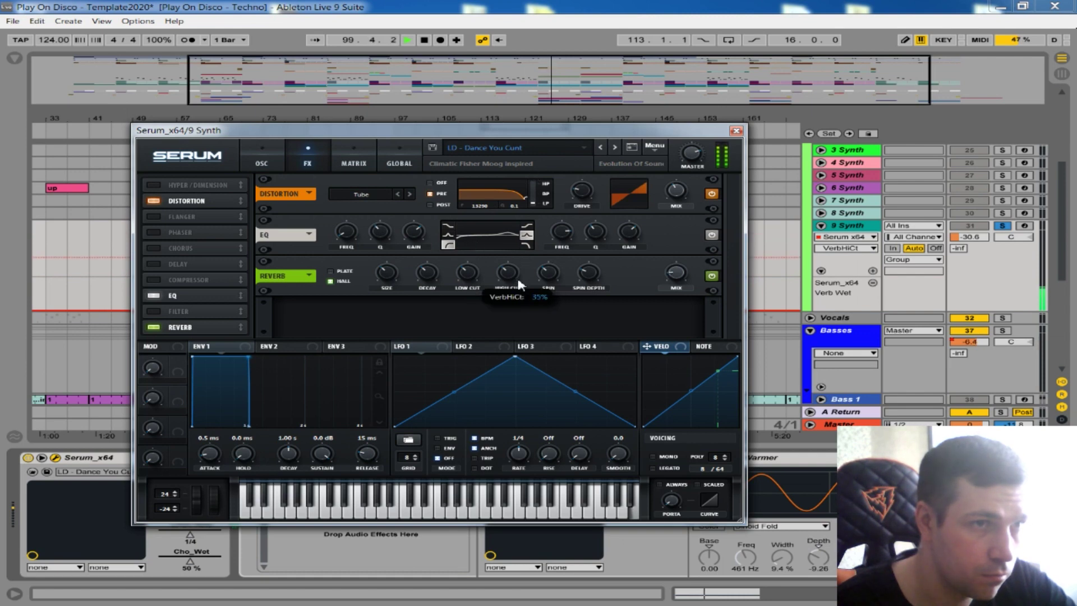
left_click_drag(548, 273, 572, 219)
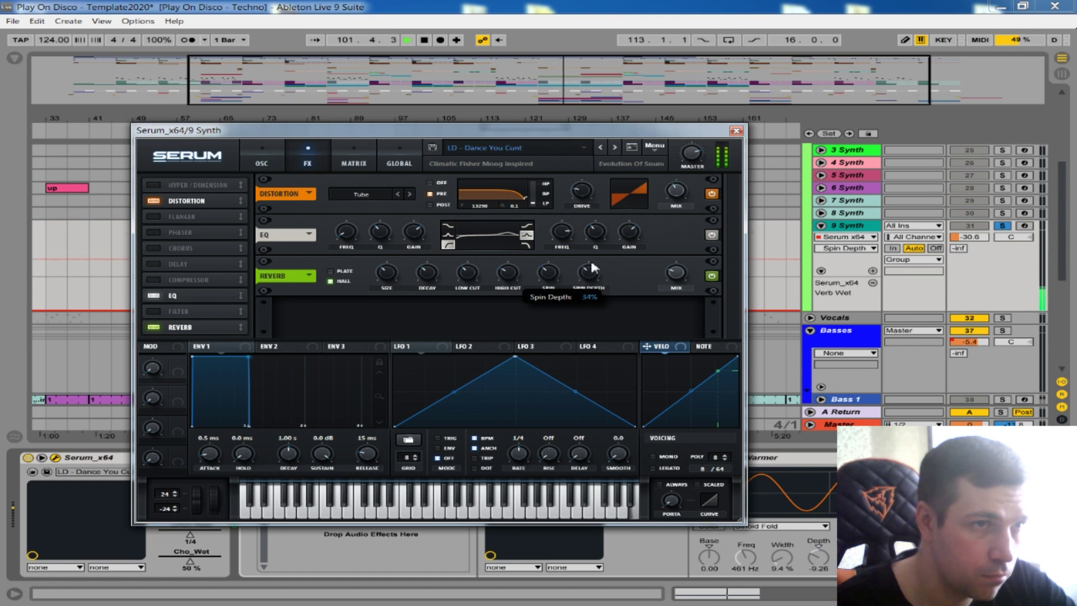
left_click_drag(387, 273, 402, 223)
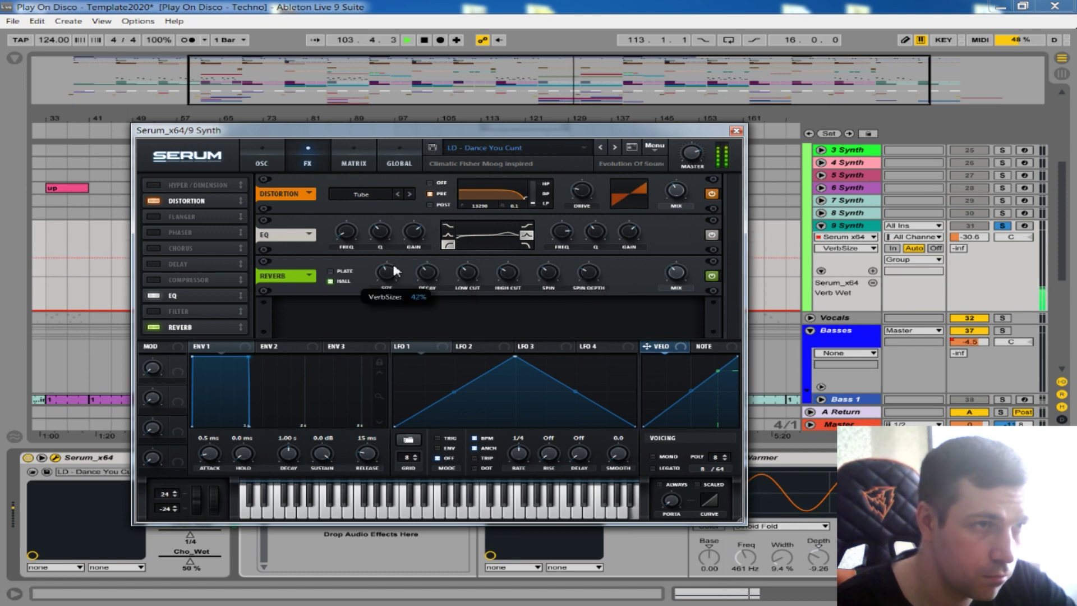
left_click_drag(467, 273, 470, 259)
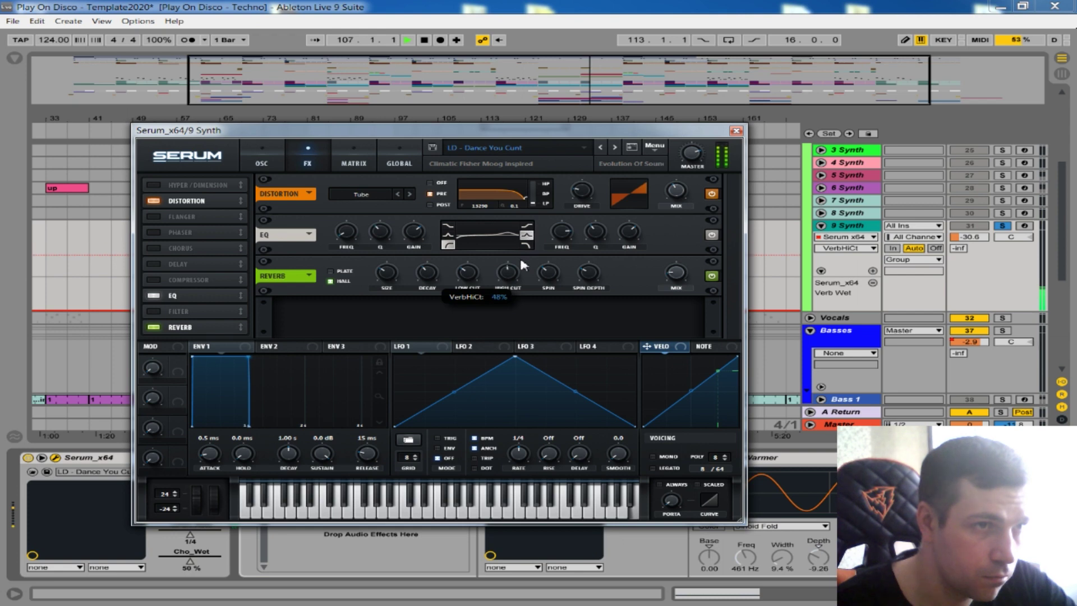
mouse_move(509, 272)
left_mouse_down()
mouse_move(552, 182)
mouse_move(510, 268)
left_mouse_up()
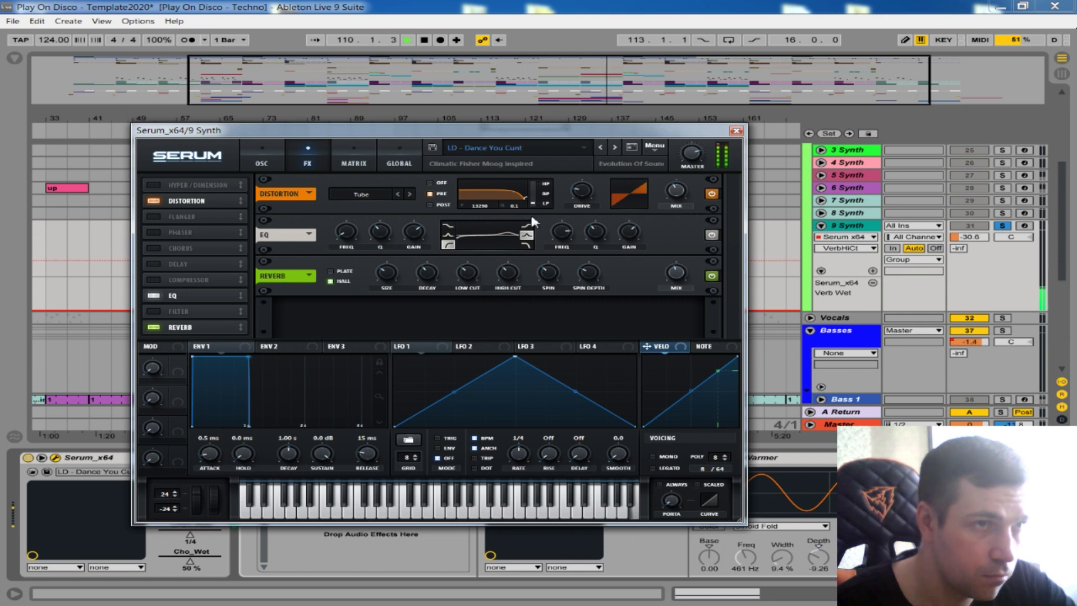
Step: Switch the Serum EQ's upper band to low-pass and lower band to high-pass, adjust both frequencies, and close the synth
left_click(527, 245)
left_click_drag(561, 232, 559, 252)
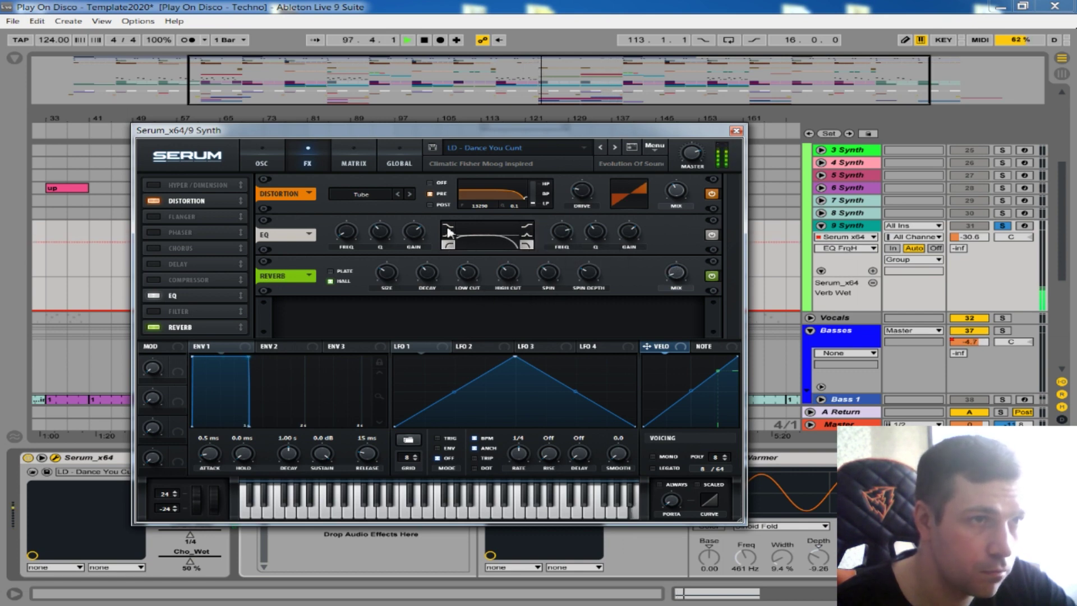
left_click_drag(339, 239, 355, 218)
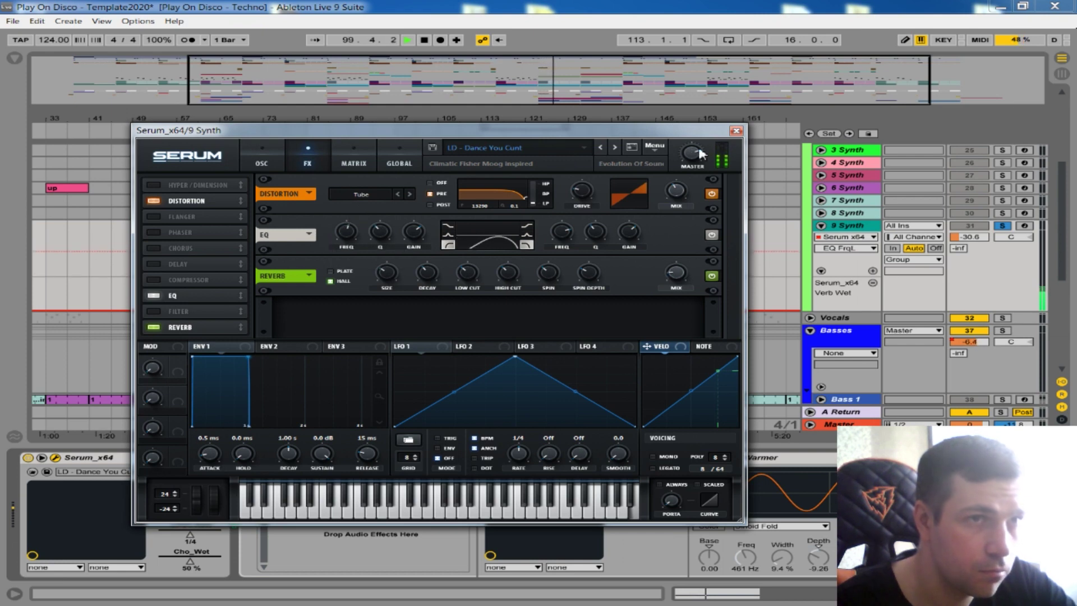
left_click(737, 131)
Step: Unsolo 9 Synth and play the full mix from bar 97
left_click(1004, 226)
key("space")
key("space")
scroll(632, 232, "up", 1)
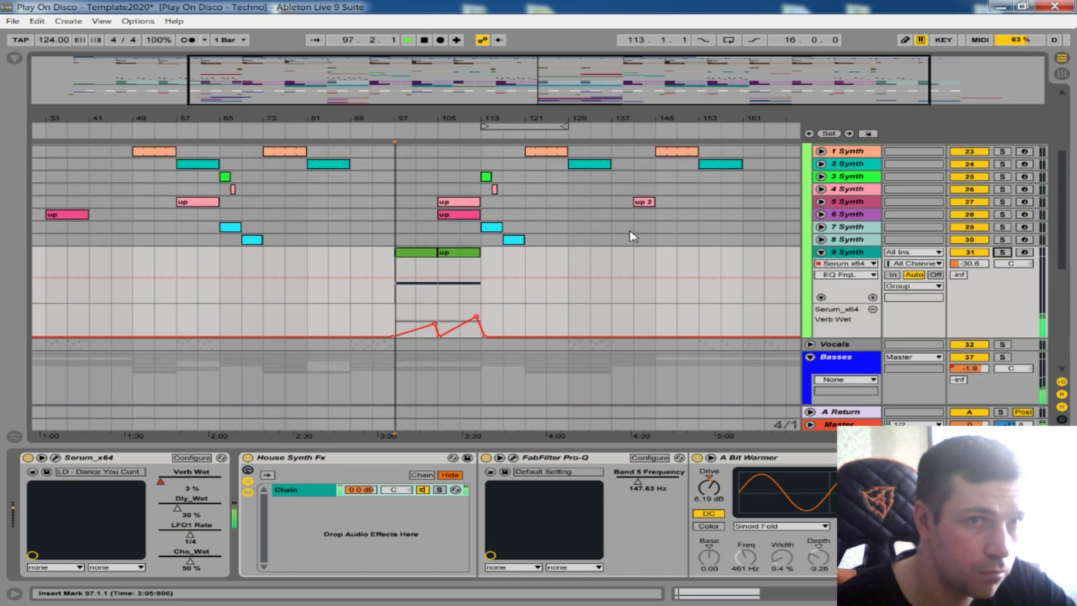
Step: Fold 9 Synth, fit the whole arrangement in view, and copy its two riser clips to bars 25–41
left_click(821, 253)
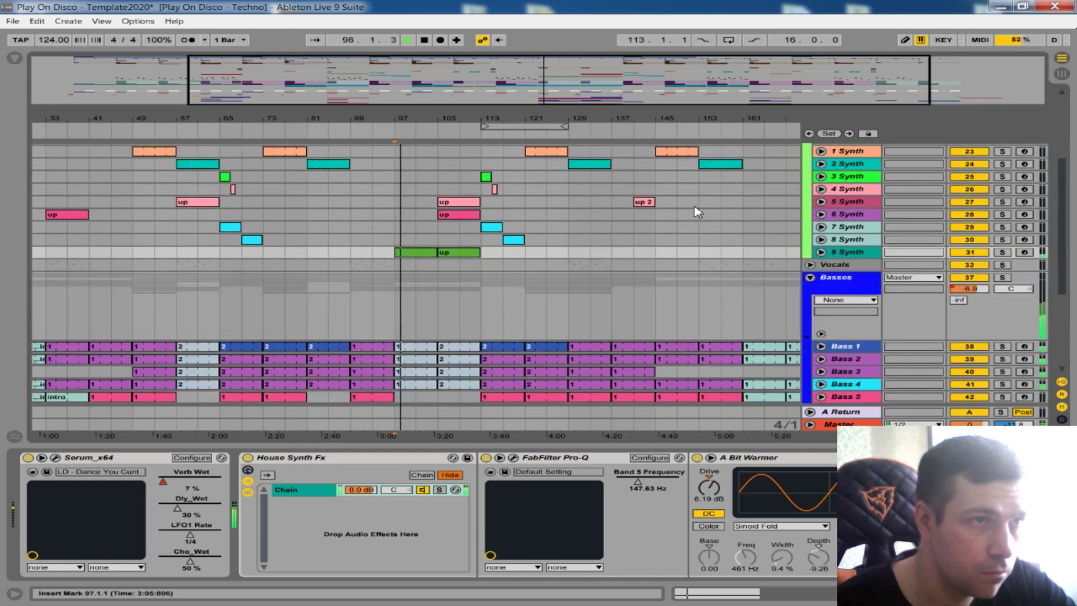
double_click(455, 120)
scroll(517, 273, "up", 1)
key("ctrl+alt+l")
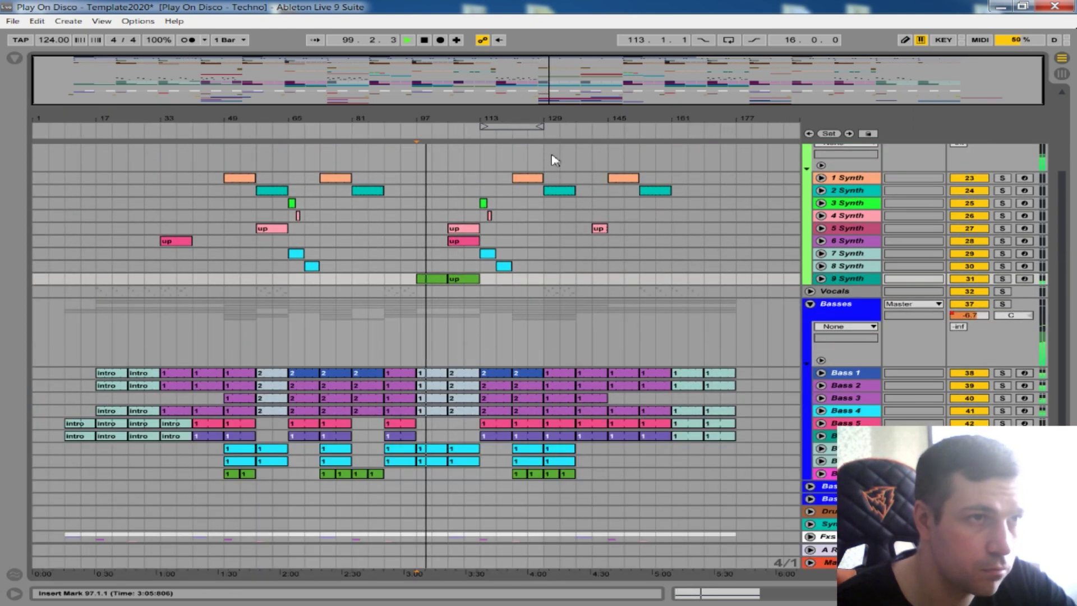
scroll(541, 224, "up", 4)
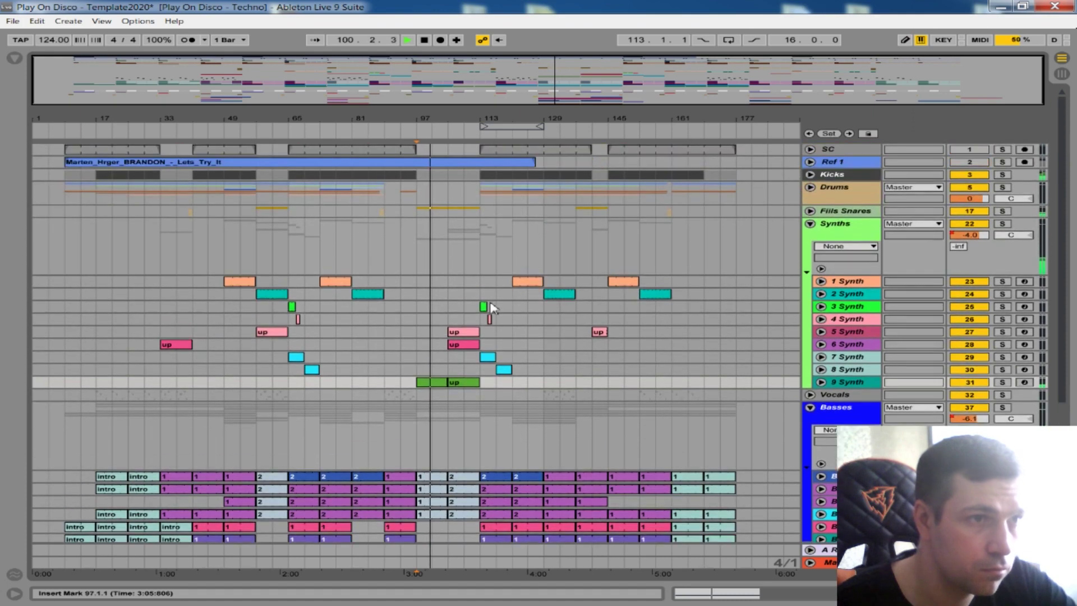
left_click(821, 382)
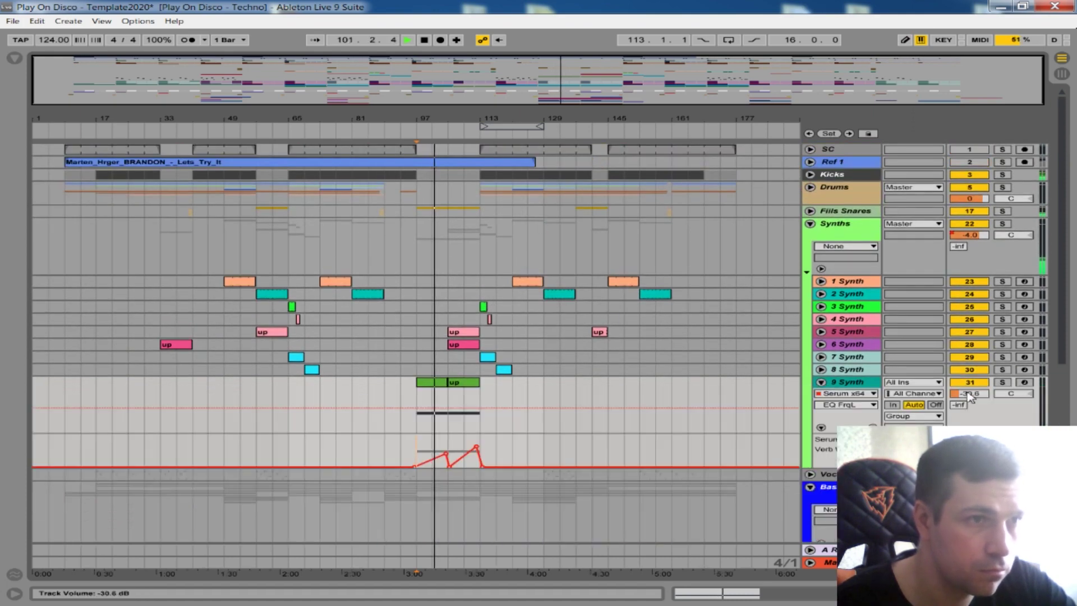
left_click(821, 383)
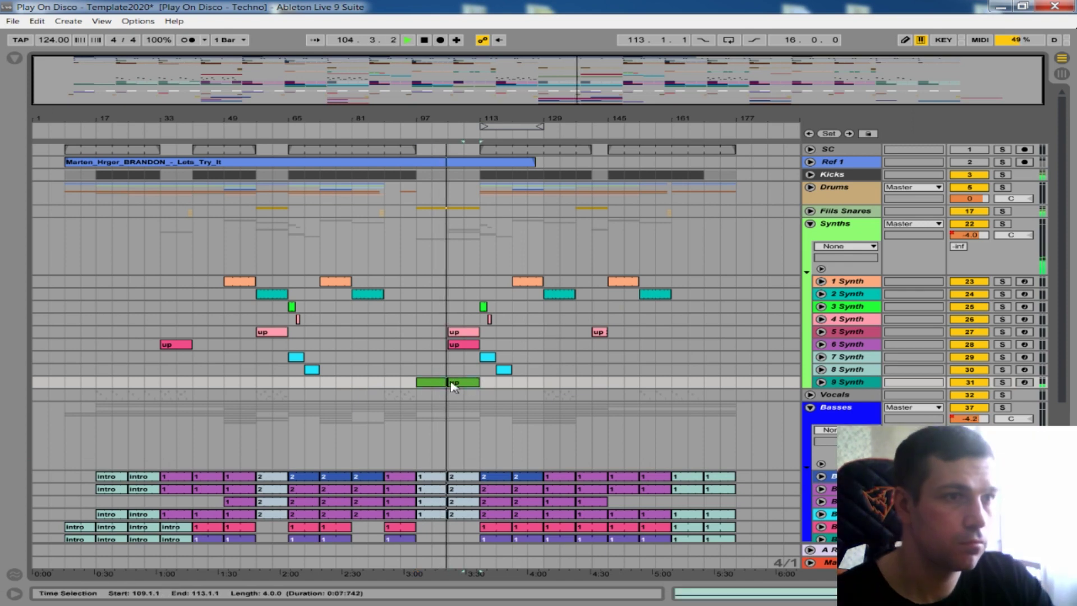
left_click_drag(438, 383, 165, 380)
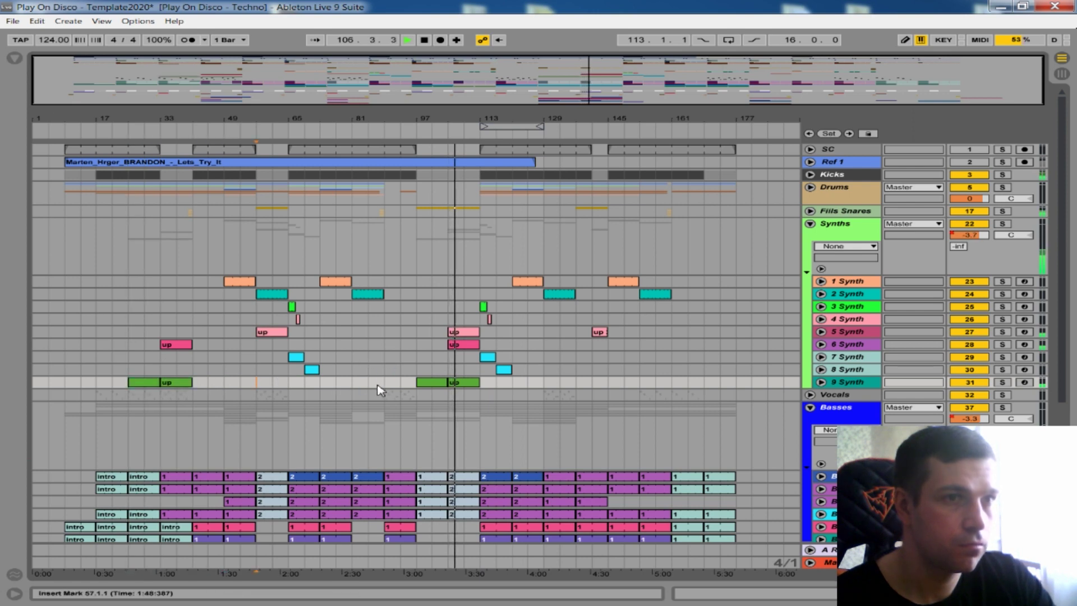
Step: Copy the two 9 Synth riser clips from bars 97–113 to bars 129–145
left_click(432, 384)
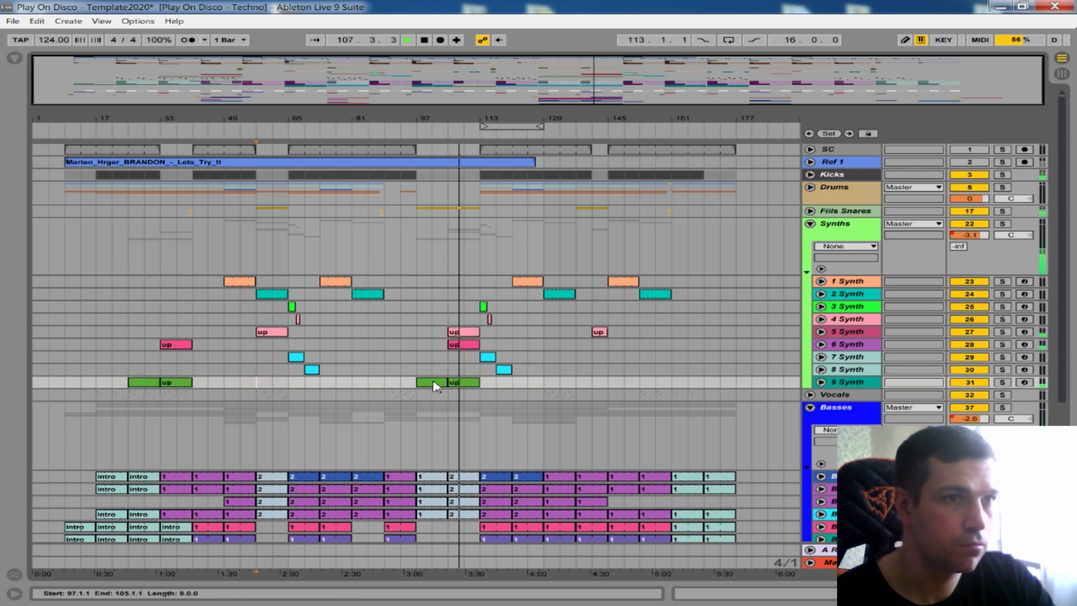
left_click_drag(432, 386, 586, 385)
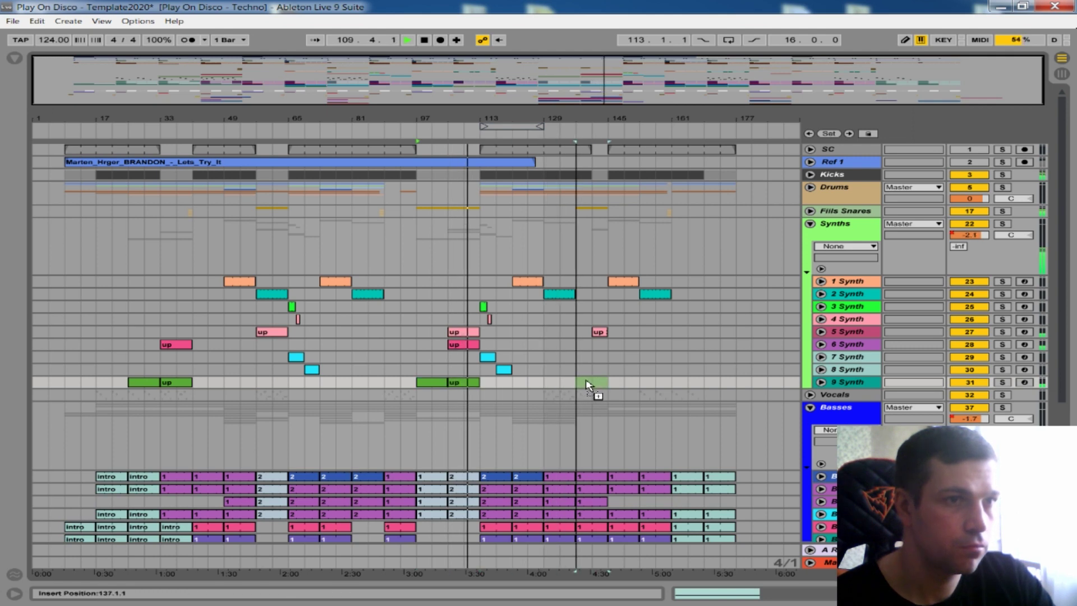
left_click_drag(586, 385, 549, 387)
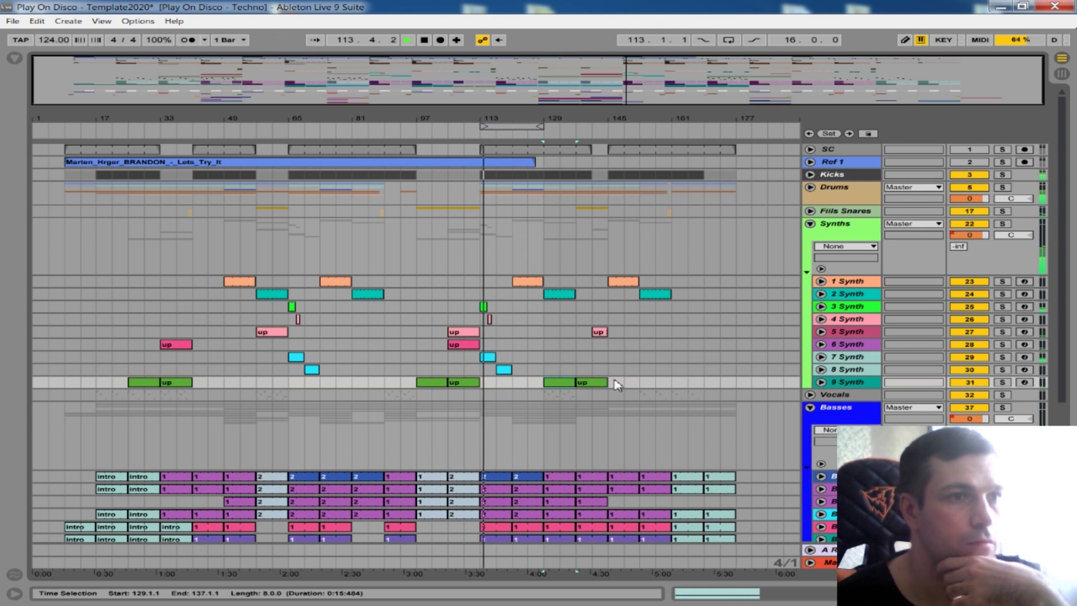
Step: Examine the Basses group's clips and the automation of a bass track, 1 Synth and 2 Synth while the track plays
left_click(547, 332)
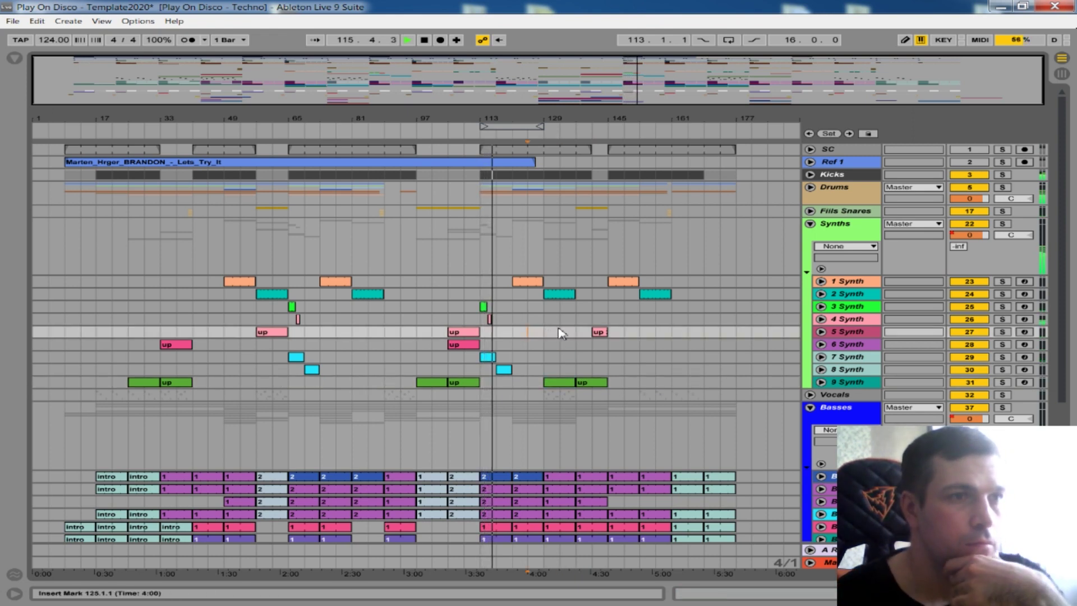
scroll(567, 350, "down", 2)
left_click(810, 381)
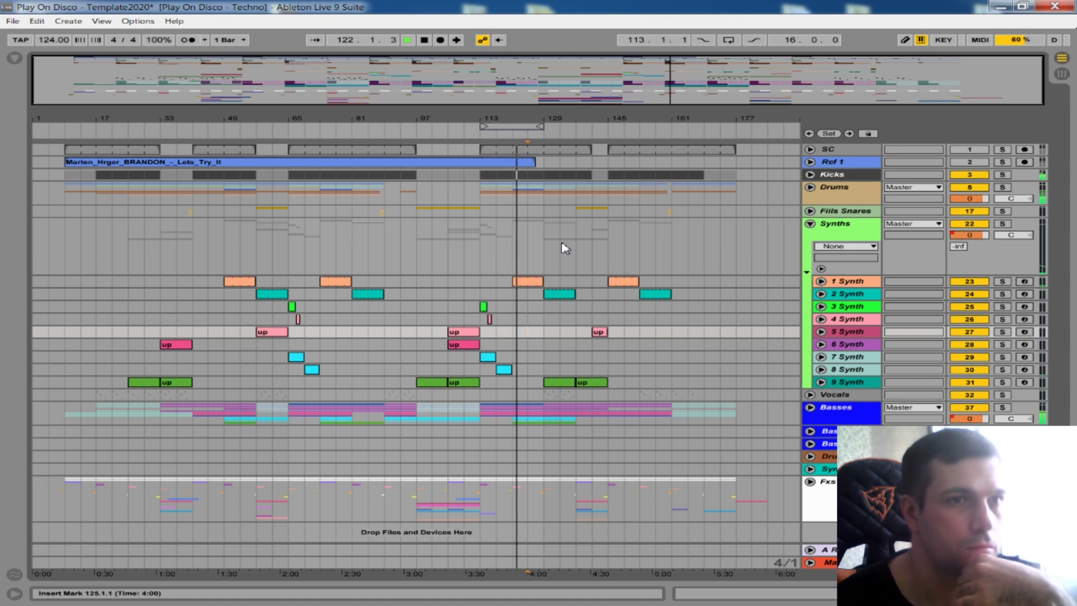
left_click(810, 407)
scroll(800, 433, "down", 3)
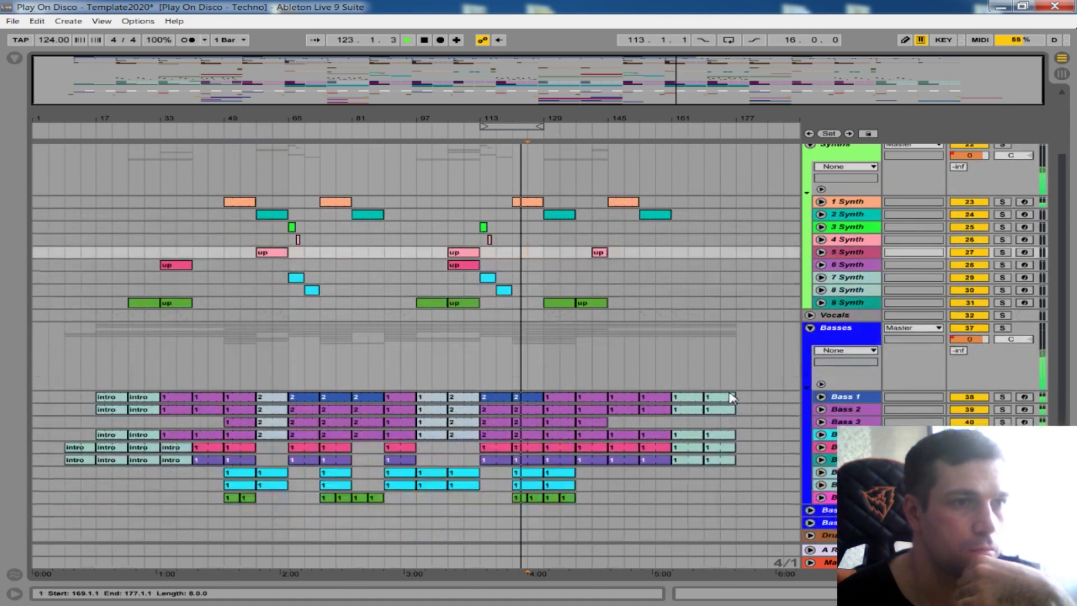
left_click(821, 446)
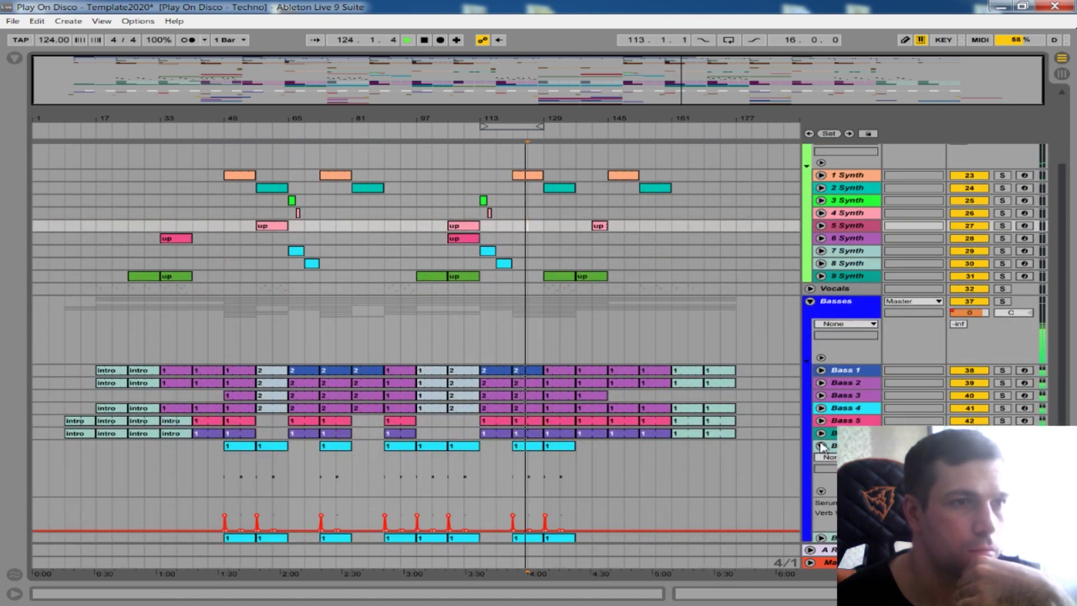
left_click(822, 446)
left_click(811, 301)
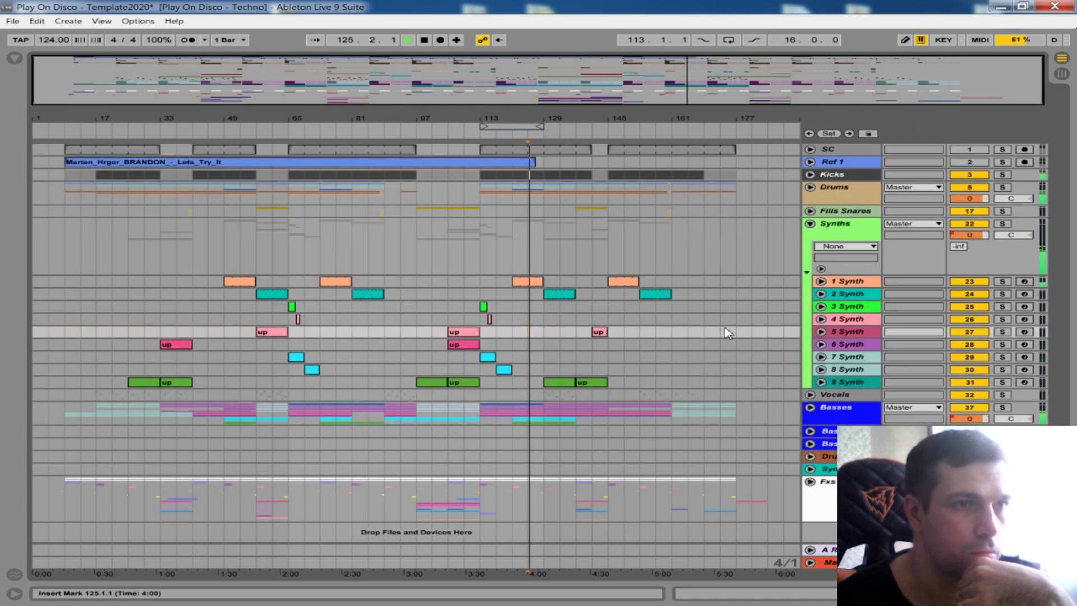
left_click(821, 281)
left_click(821, 282)
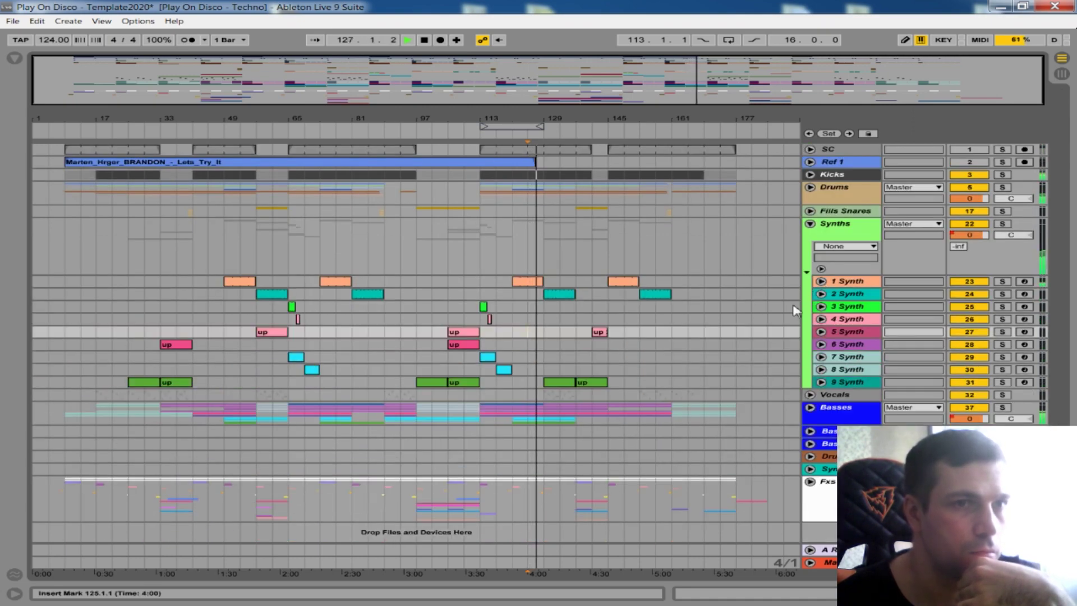
left_click(821, 295)
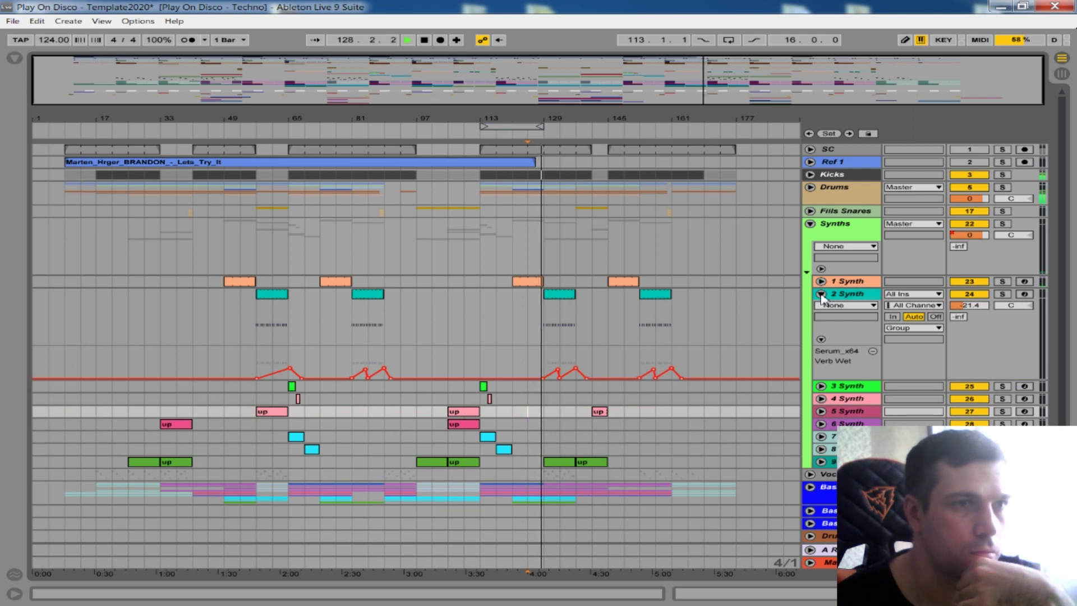
left_click(821, 295)
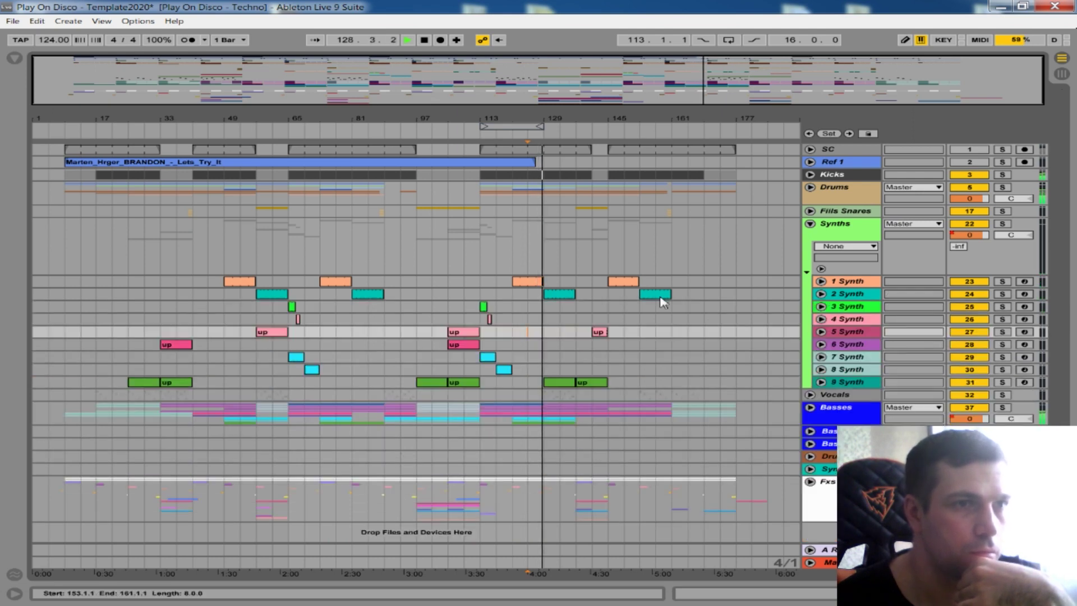
Step: Unfold 9 Synth and bring up its Serum filter cutoff (Fil Cutoff) as an automation lane
left_click(822, 382)
left_click(879, 392)
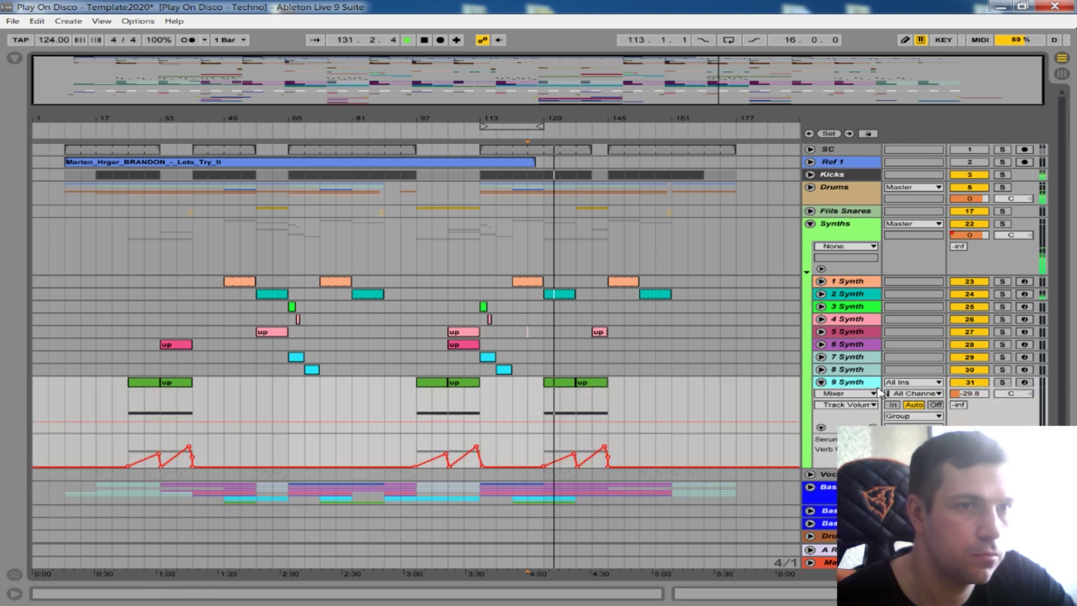
double_click(851, 383)
left_click(43, 458)
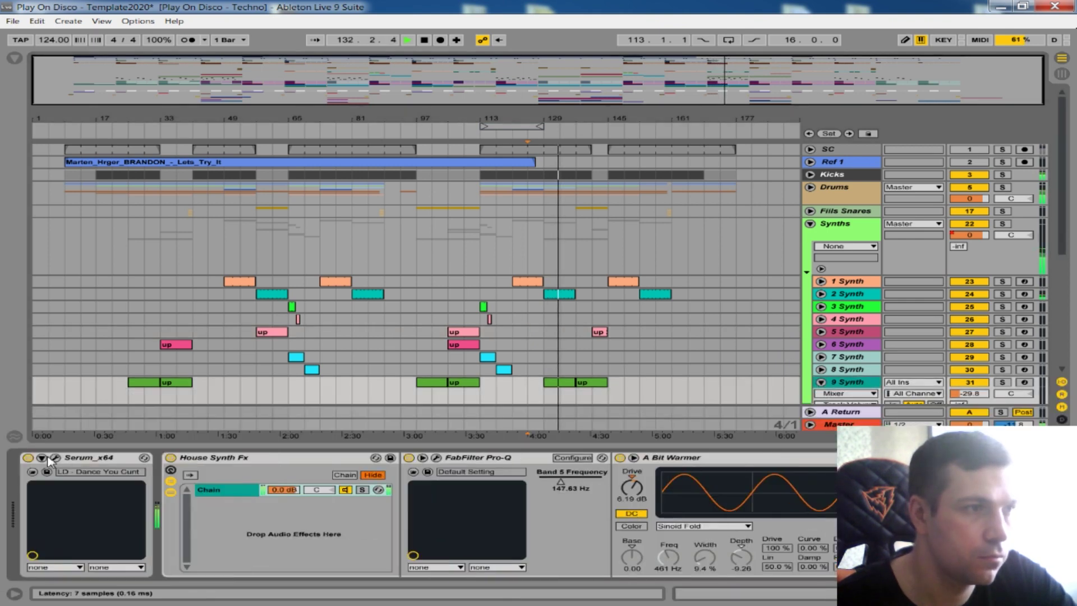
left_click(55, 458)
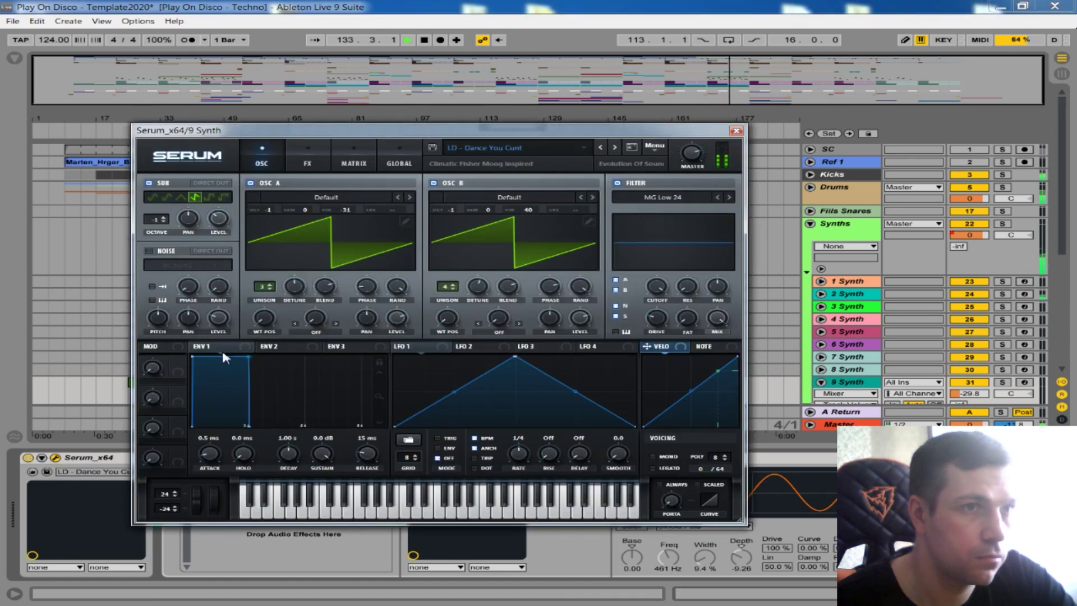
left_click(737, 132)
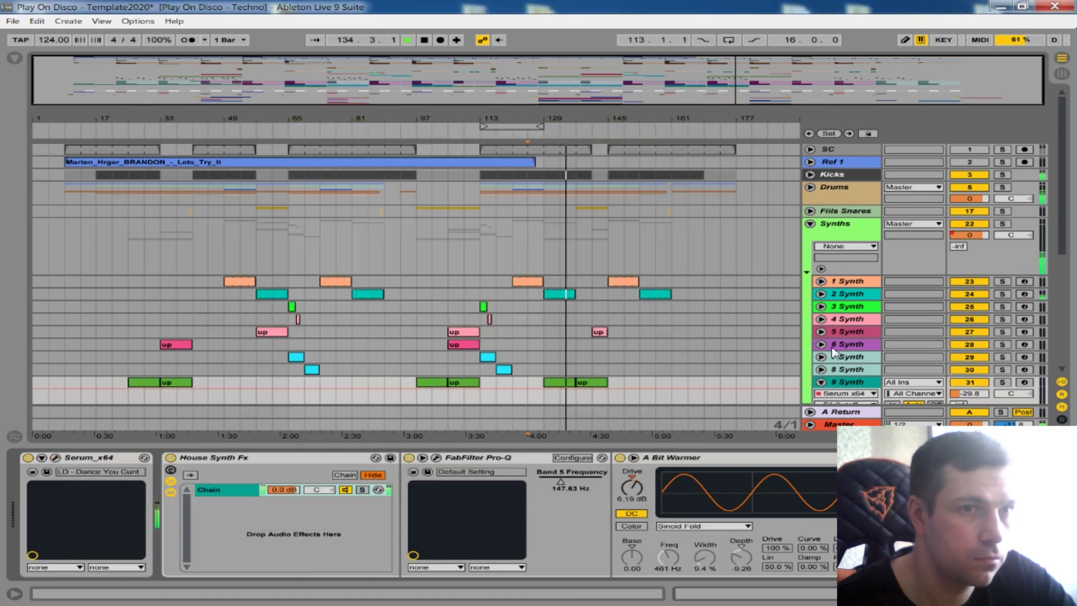
scroll(576, 336, "down", 5)
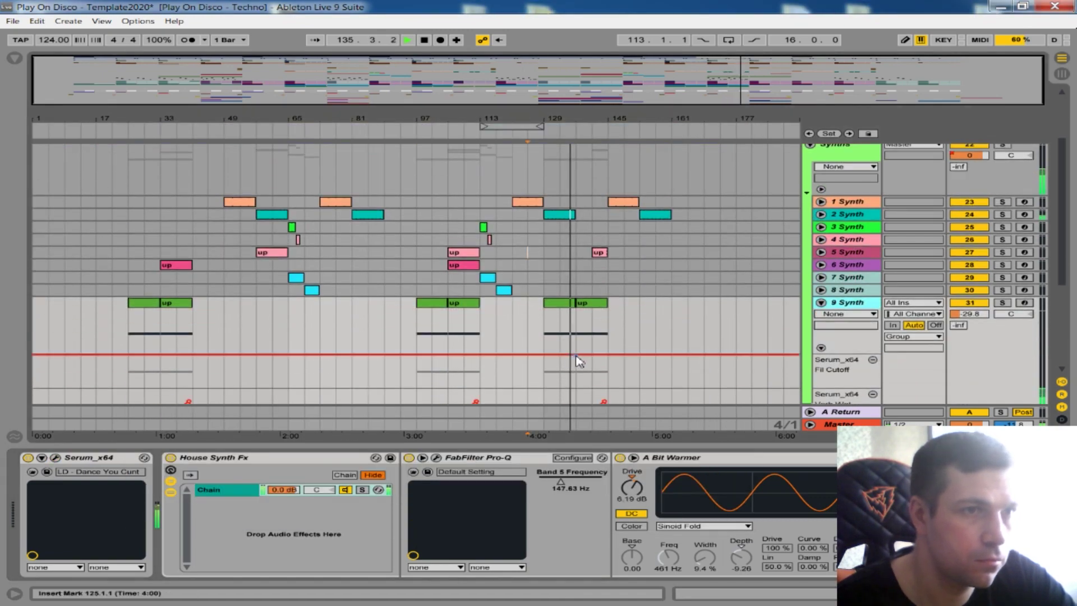
Step: Shape a Fil Cutoff ramp on 9 Synth from about 0.35 at bar 129 up to bar 137, and play from bar 129
left_click(577, 355)
left_click_drag(542, 365, 545, 376)
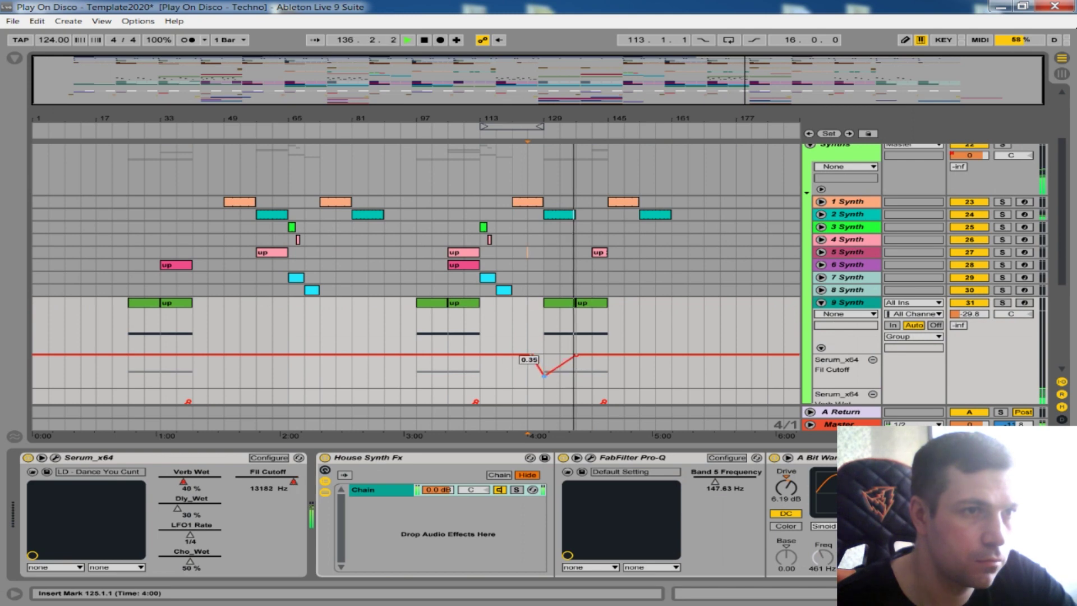
left_click(547, 334)
key("space")
key("space")
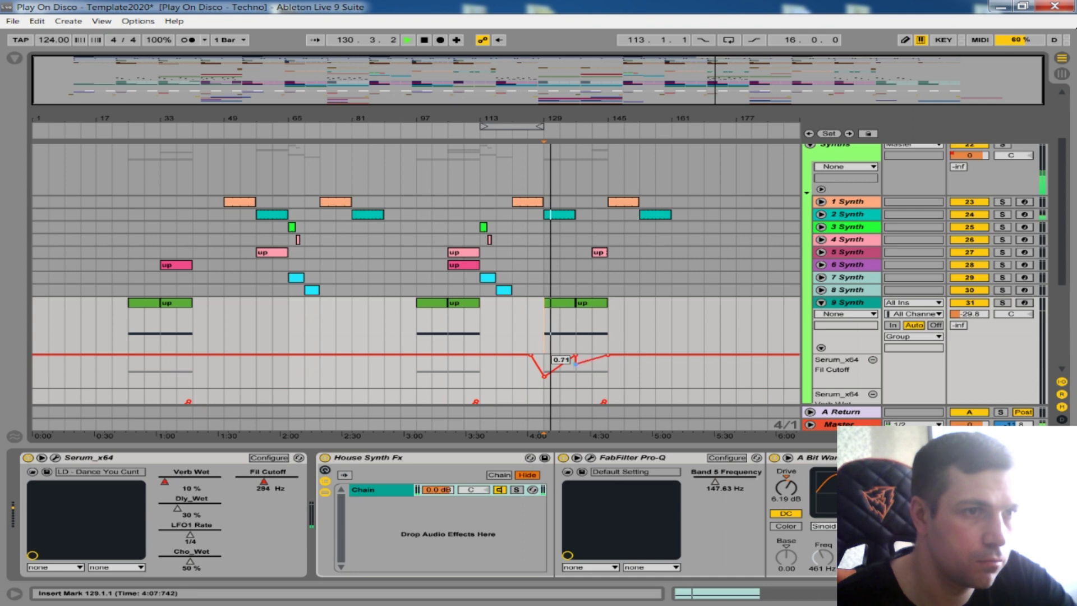
Step: Form a second Fil Cutoff ramp from bar 137 to 145, and shift the first ramp's peak slightly earlier and lower
left_click_drag(575, 370, 576, 372)
left_click_drag(574, 118, 574, 185)
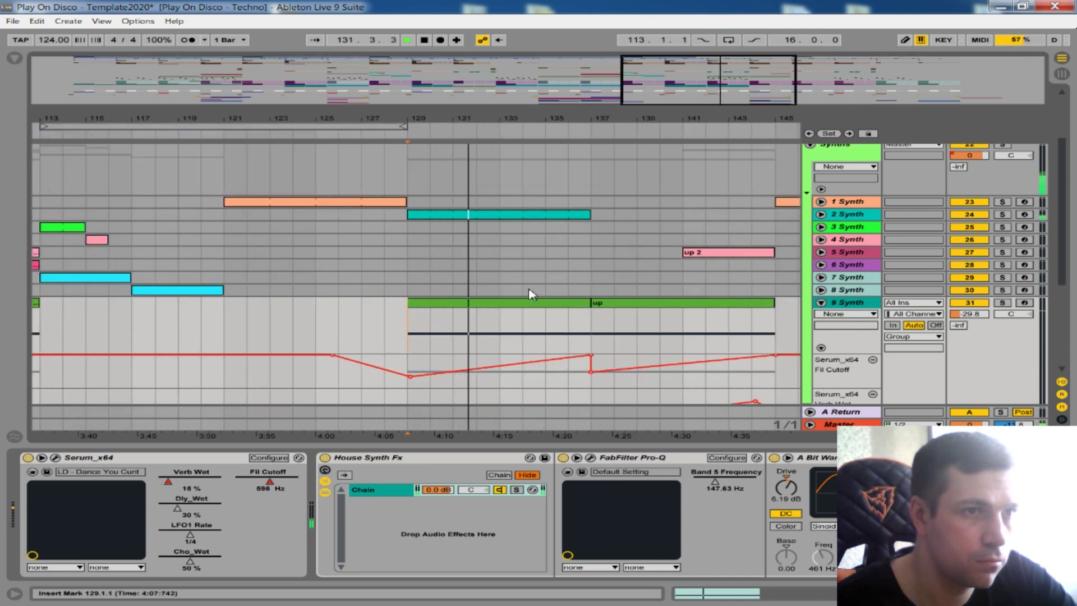
left_click_drag(595, 362, 574, 356)
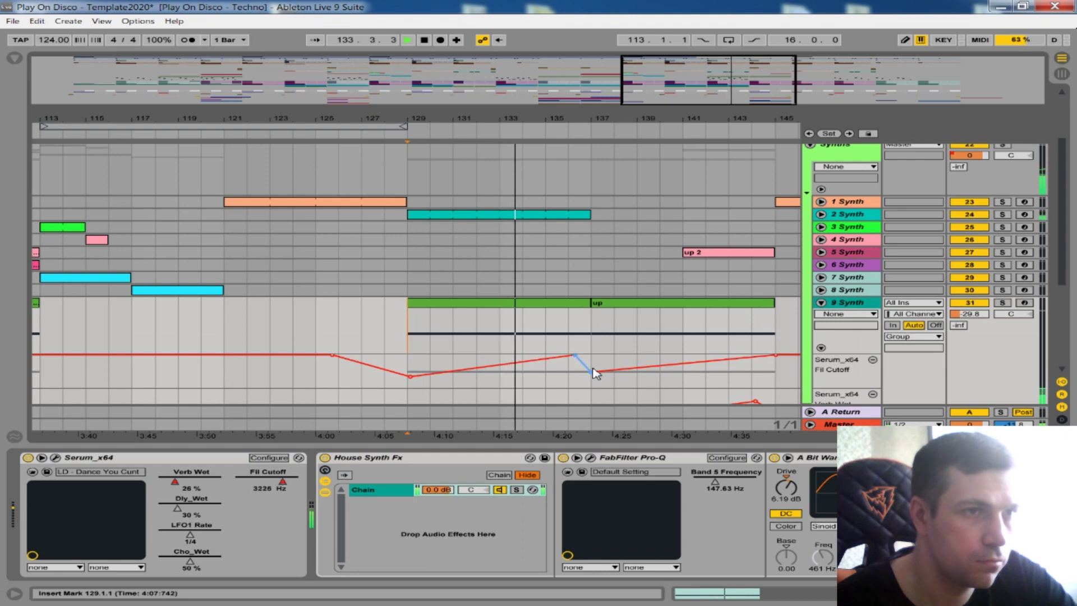
left_click_drag(578, 357, 577, 362)
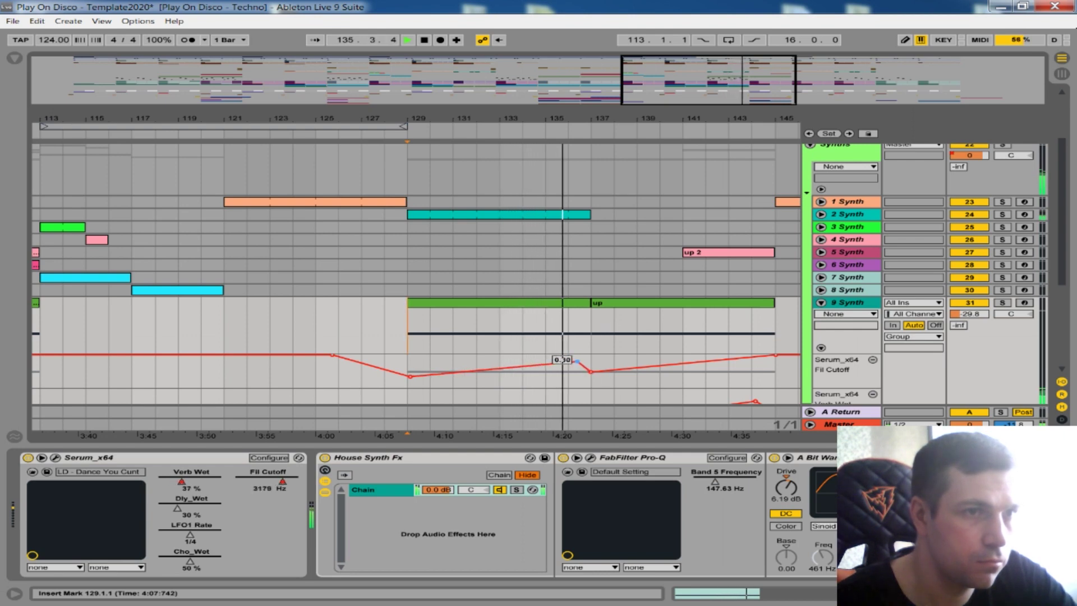
left_click_drag(617, 121, 618, 64)
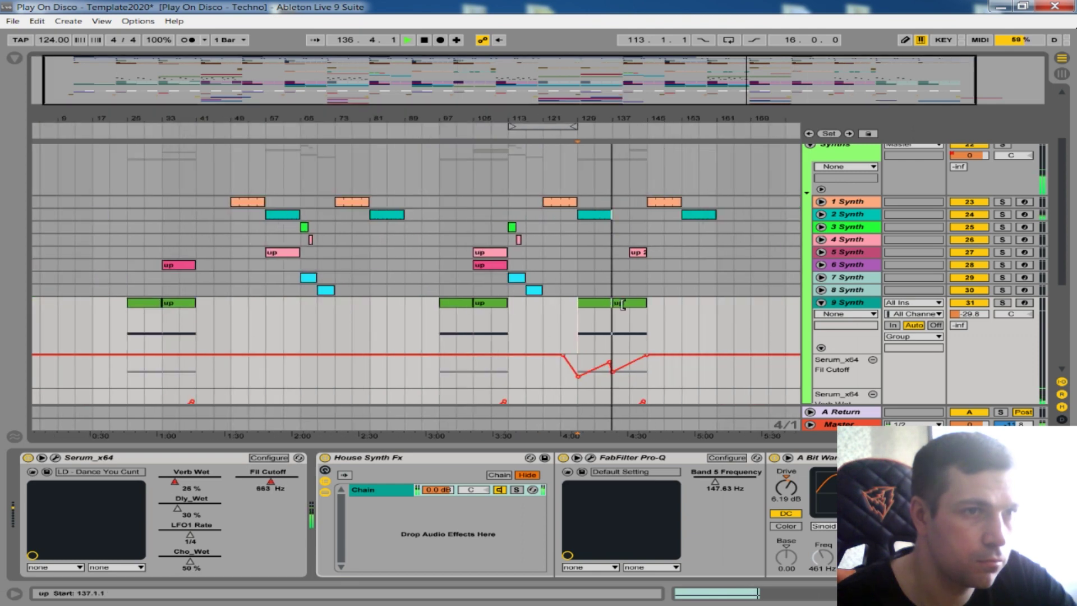
Step: Raise the Fil Cutoff point at bar 137 to about 0.61 and replay the riser from bar 129
scroll(619, 317, "up", 4)
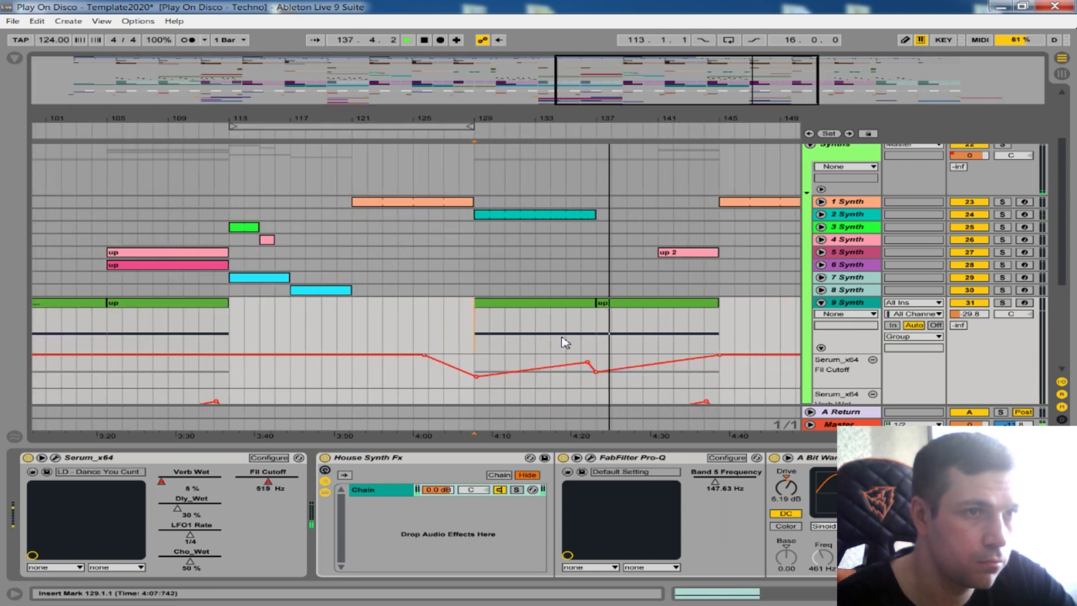
left_click_drag(596, 371, 596, 368)
key("space")
key("space")
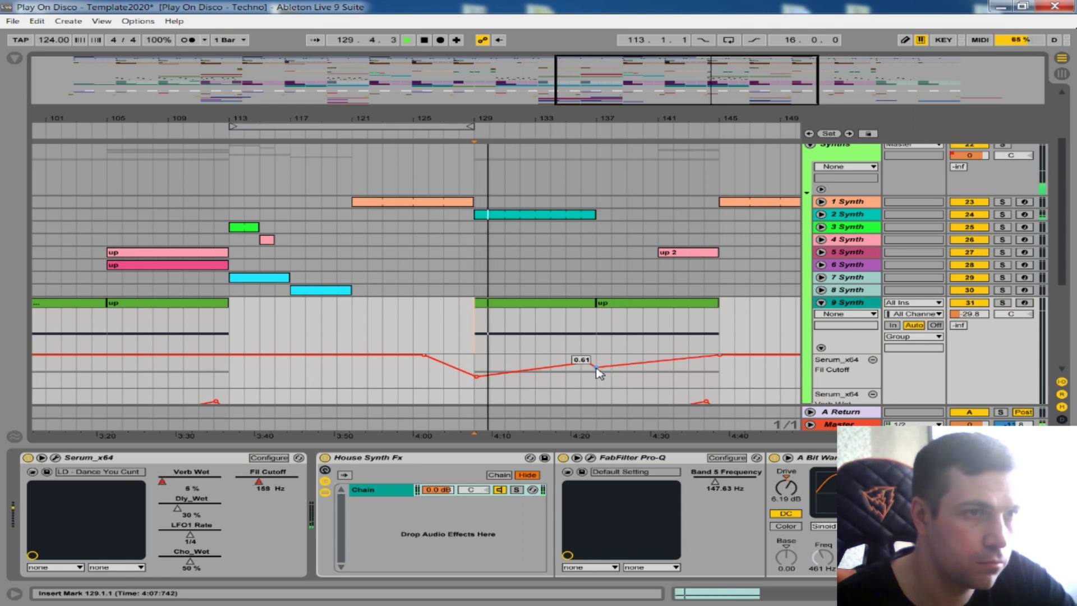
left_click_drag(547, 119, 547, 74)
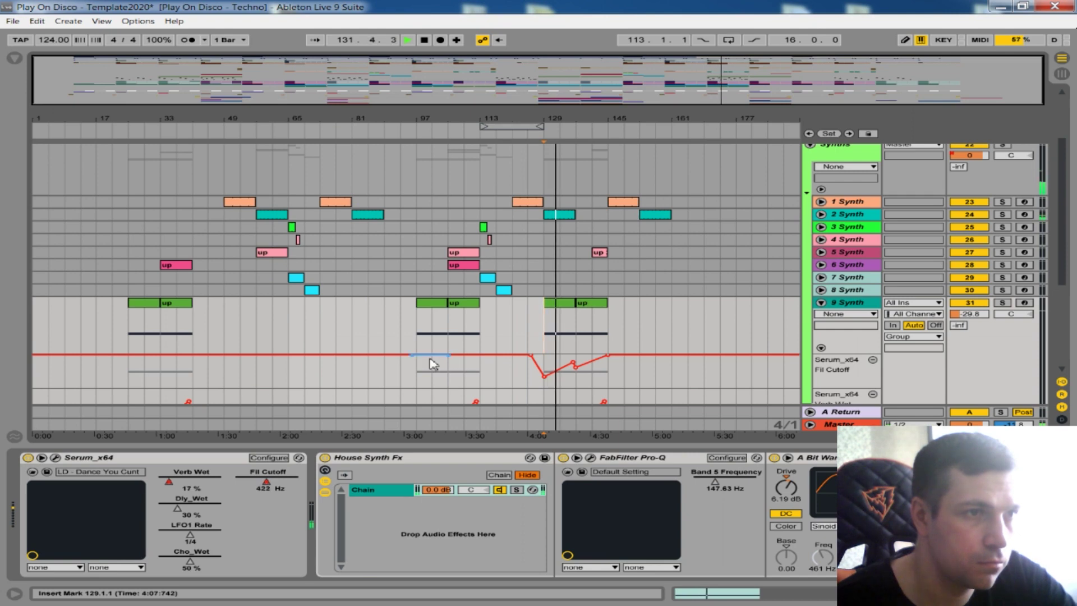
Step: Draw two shallow Fil Cutoff ramps over bars 97–113, copy them to bars 25–41, and fold 9 Synth
left_click_drag(416, 355, 449, 356)
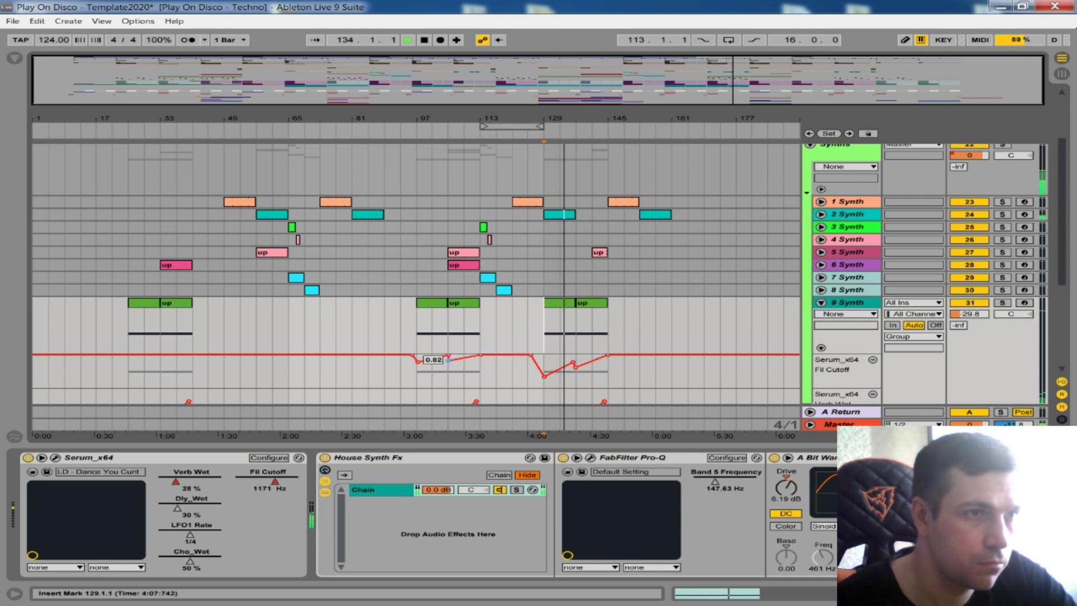
left_click_drag(421, 377, 480, 376)
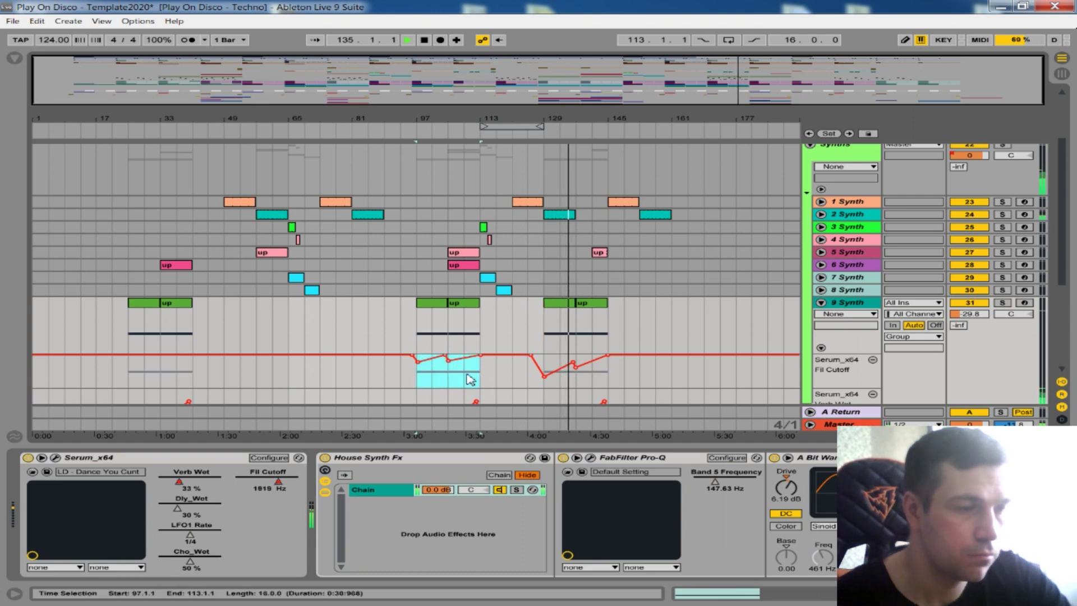
key("ctrl+c")
left_click(132, 373)
key("ctrl+v")
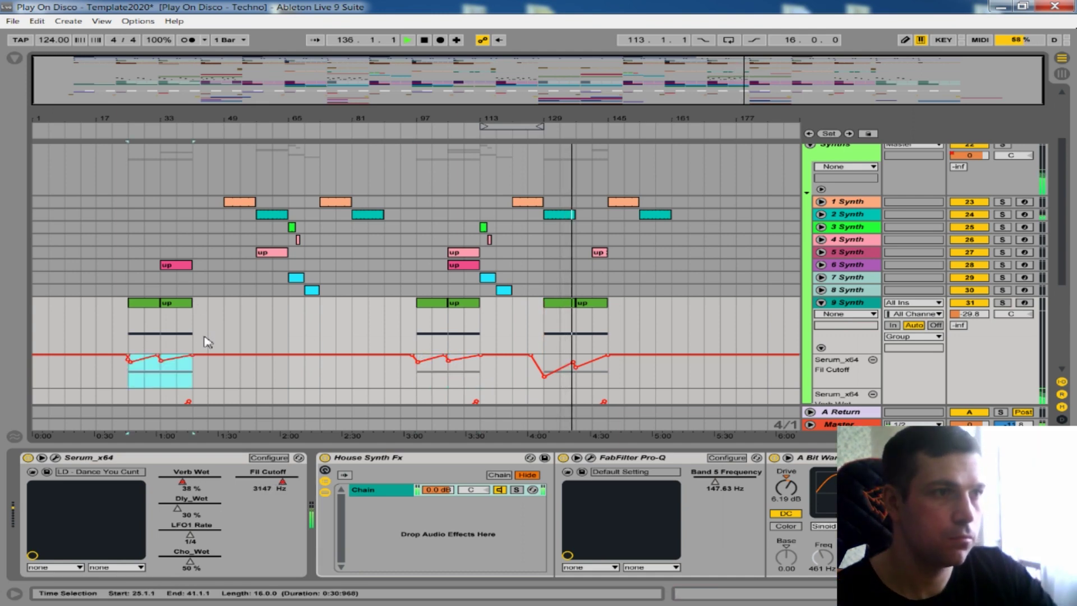
left_click(240, 331)
mouse_move(582, 121)
left_mouse_down()
mouse_move(583, 152)
mouse_move(582, 121)
left_mouse_up()
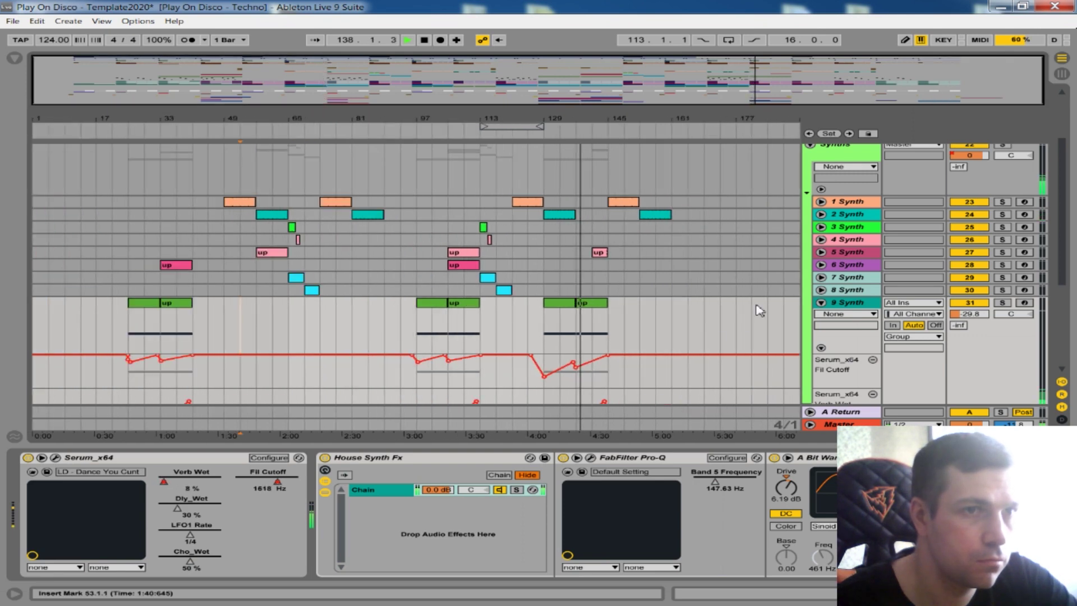
left_click(821, 302)
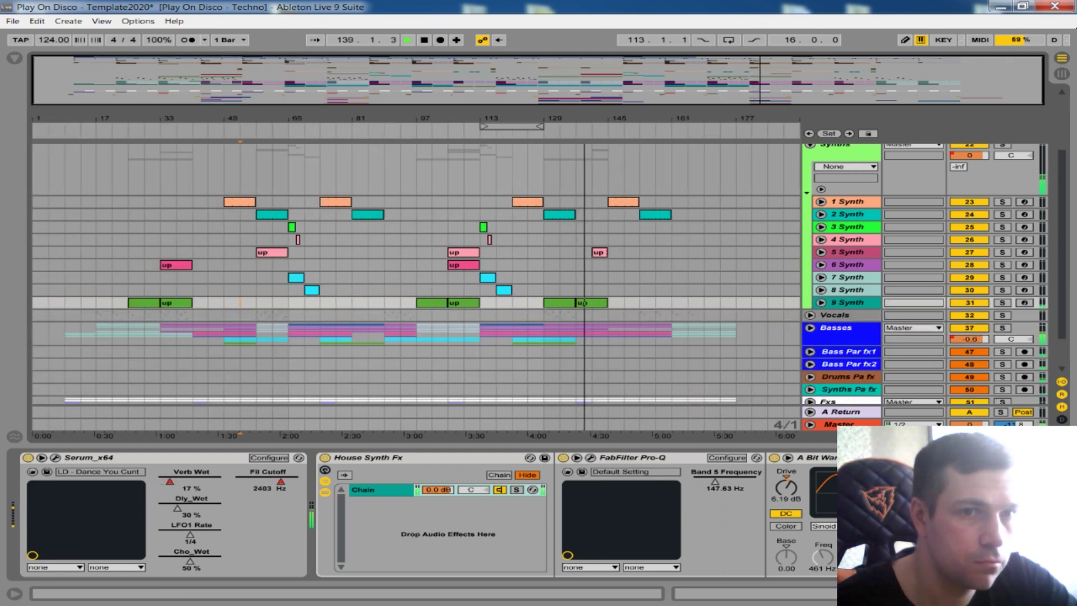
key("ctrl+alt+l")
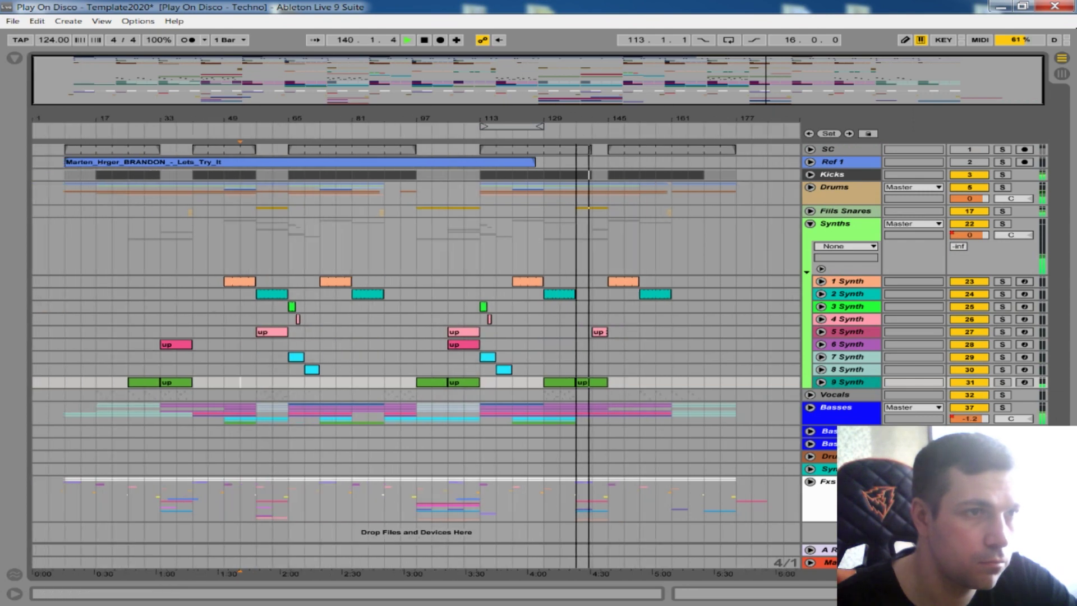
Step: Add a Limiter to the end of the Fills Snares group's device chain
left_click(628, 212)
key("ctrl+alt+l")
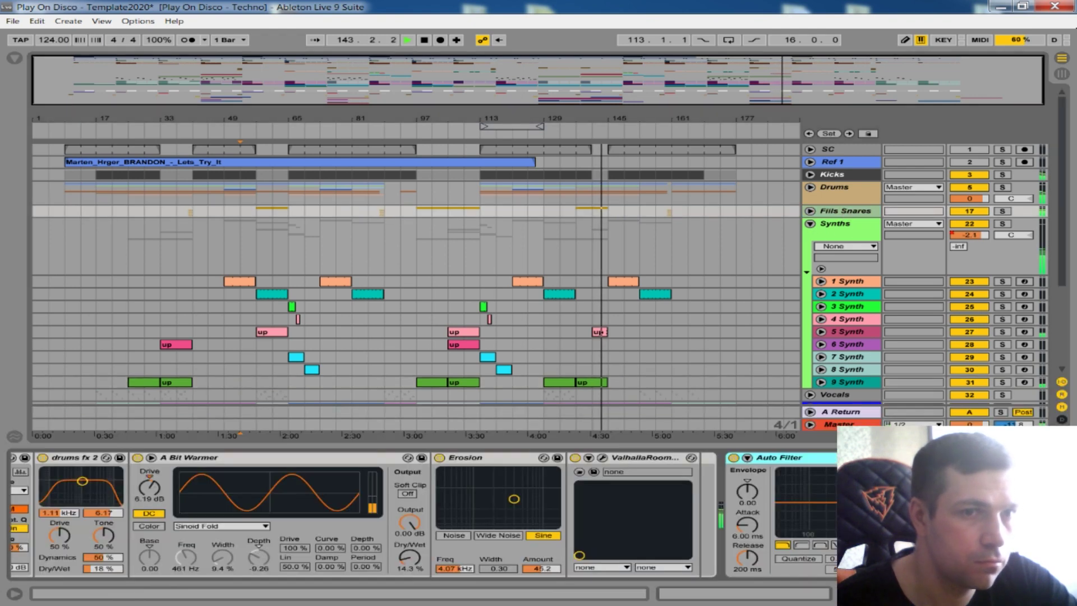
scroll(424, 514, "down", 2)
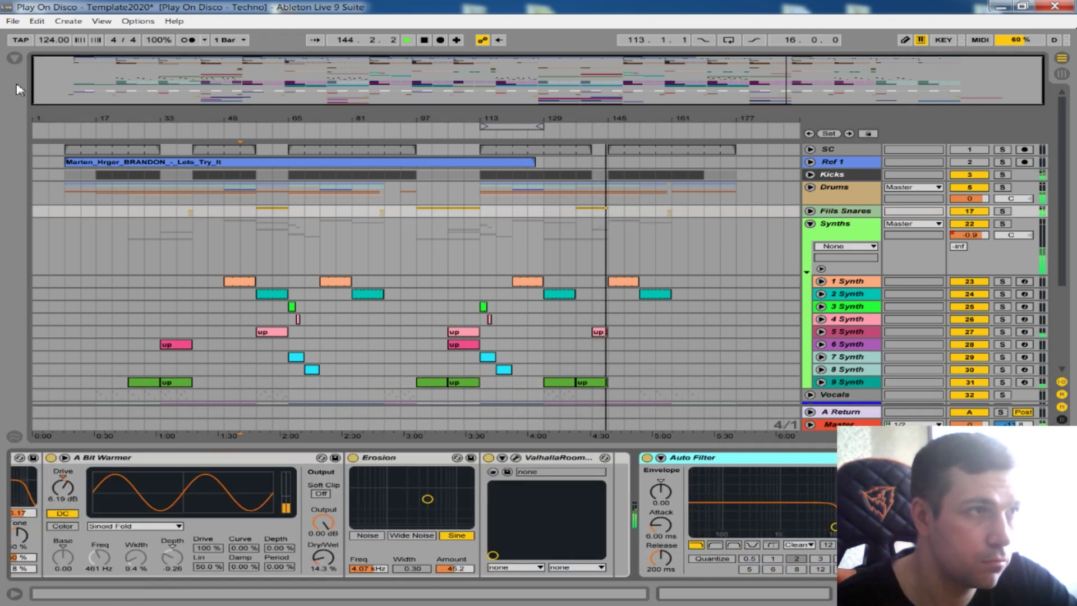
key("ctrl+alt+b")
scroll(124, 212, "down", 1)
left_click(169, 314)
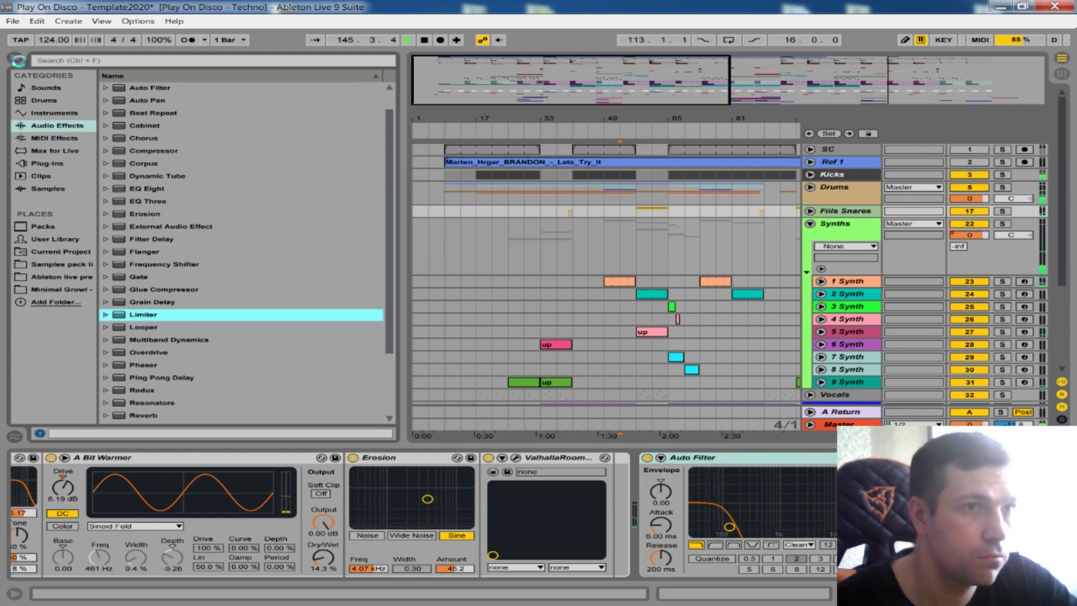
key("ctrl+alt+b")
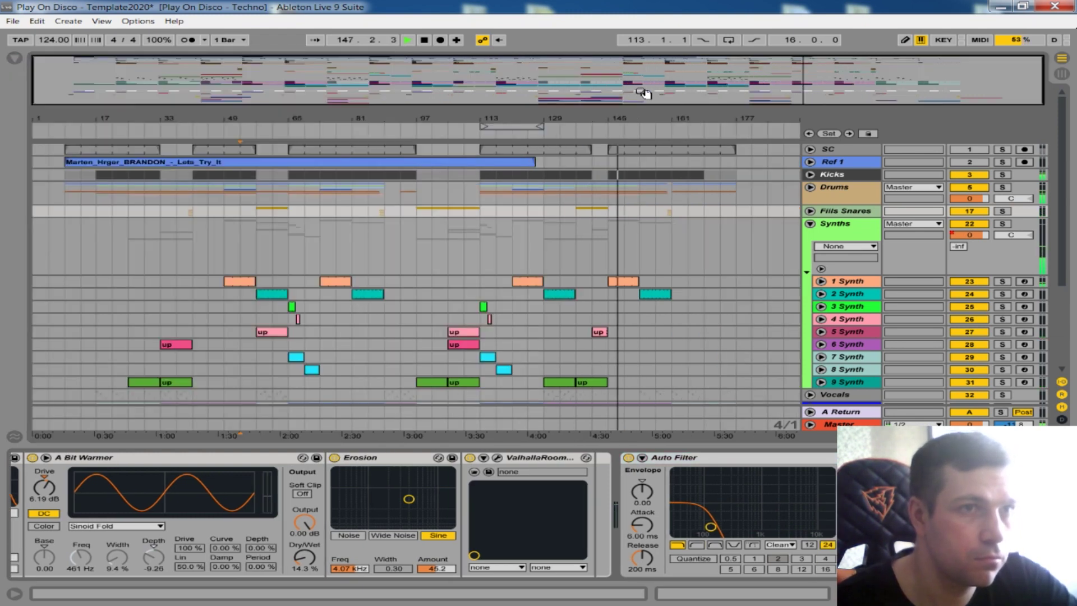
Step: Play the snare build-up and the transition into the next section from bar 141
left_click_drag(630, 118, 620, 168)
left_click(527, 213)
key("space")
key("space")
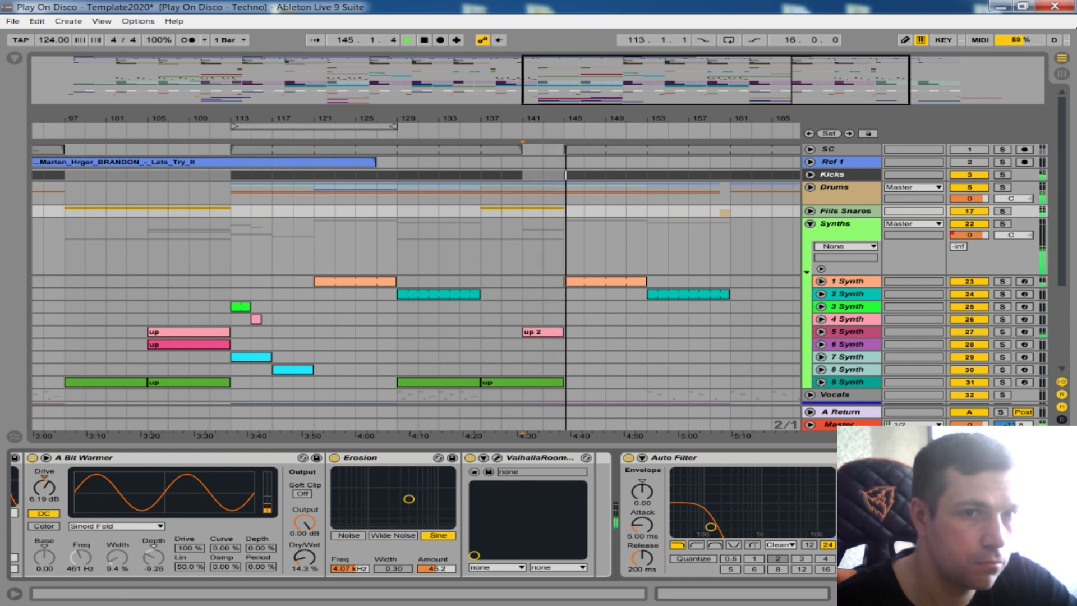
Step: Set the Fills Snares group volume to -1.5 dB, play the fill from bar 159, and fold the group
key("ctrl+alt+l")
left_click(810, 212)
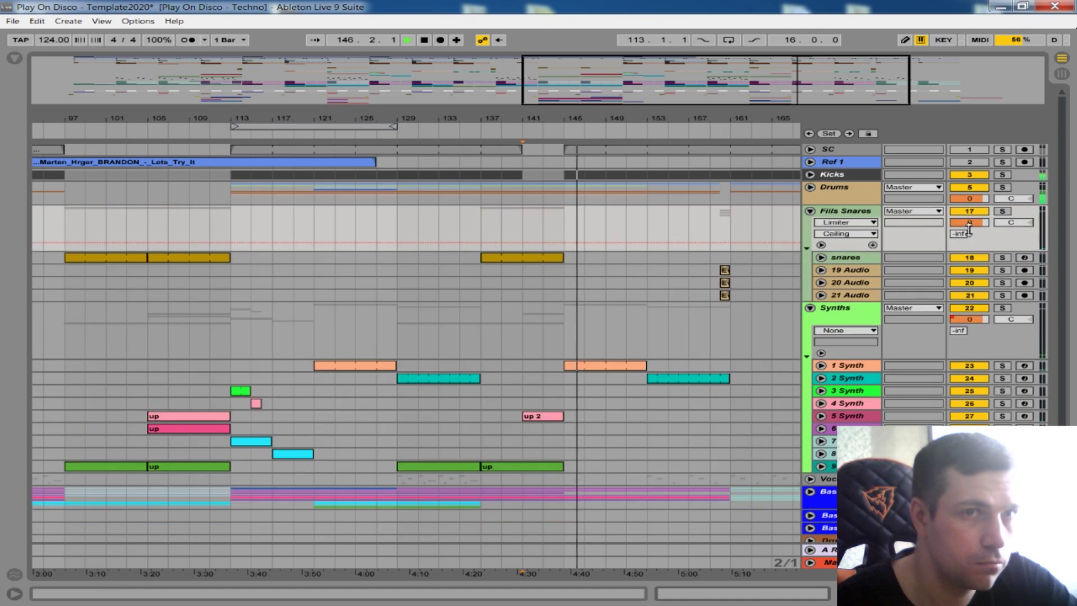
left_click(711, 224)
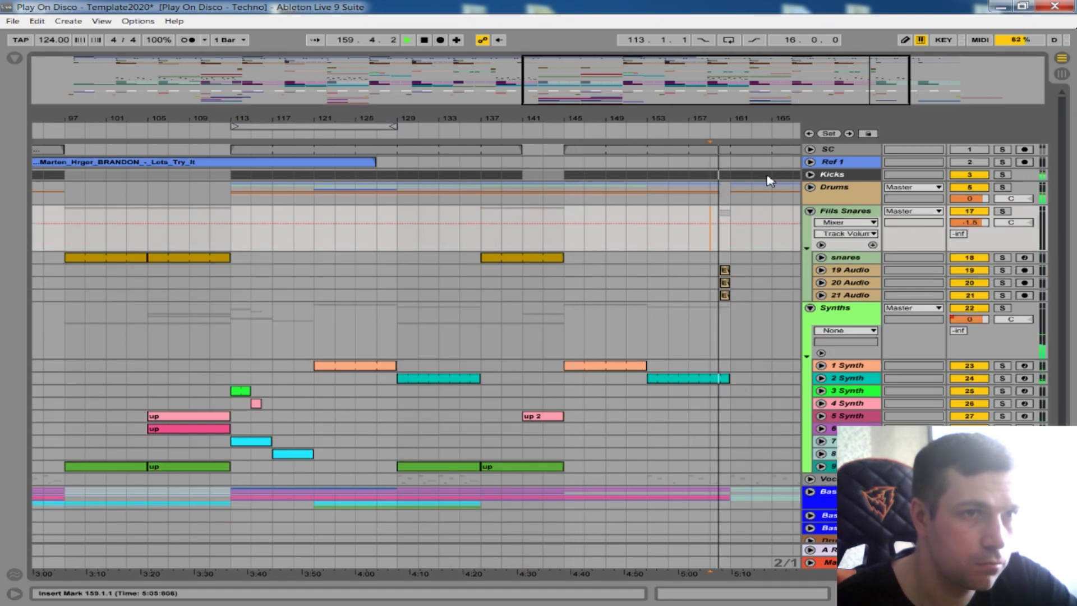
scroll(637, 188, "down", 3, "ctrl")
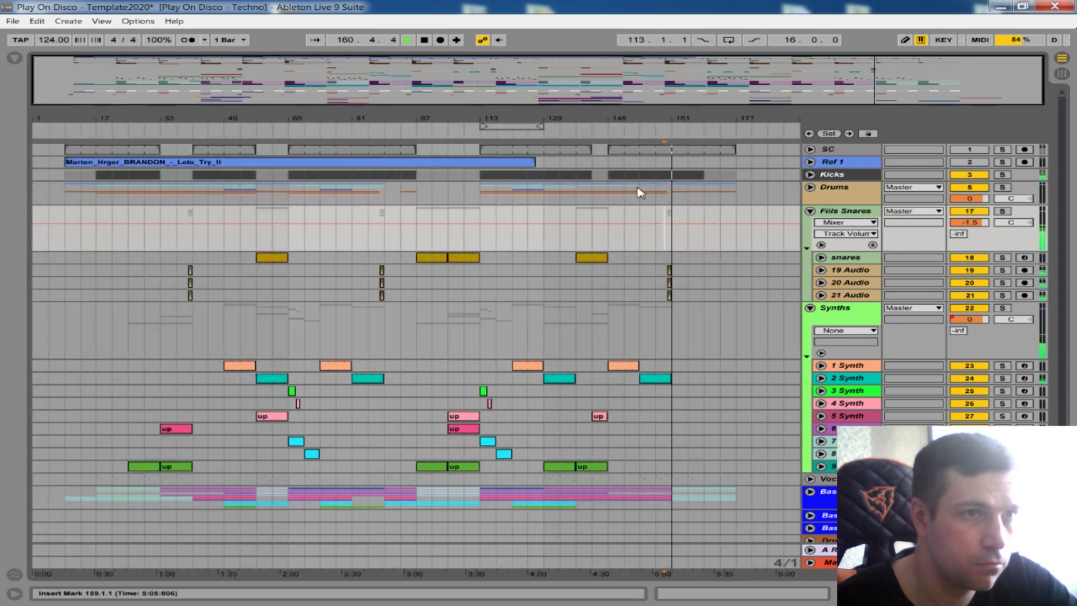
left_click(811, 212)
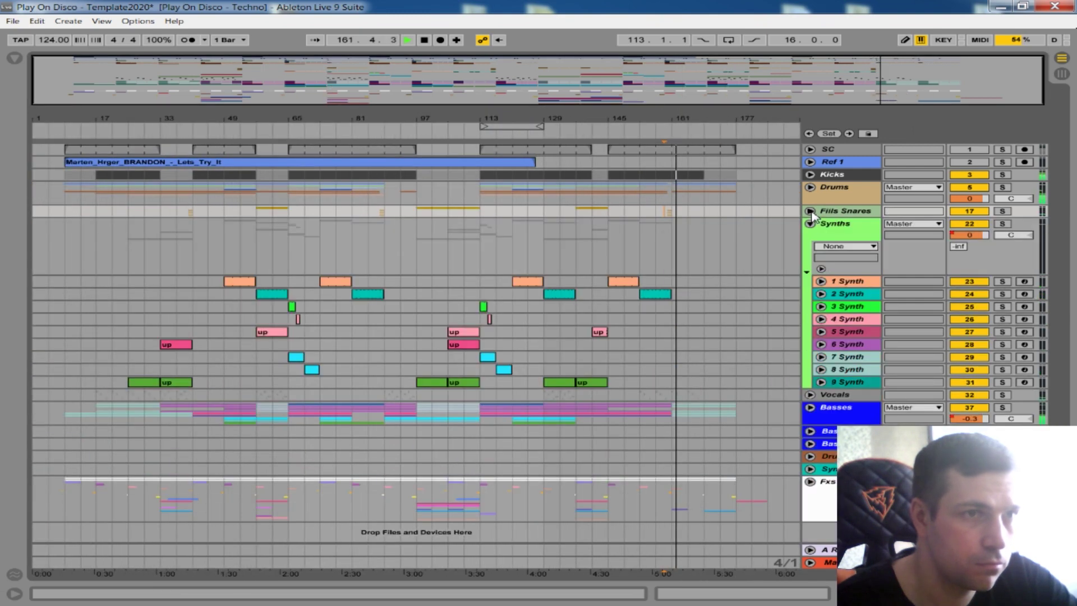
Step: Play the outro from bar 169, fold the Synths group, and play the track from its start at bar 9
scroll(675, 147, "up", 2, "ctrl")
scroll(695, 179, "down", 2, "ctrl")
left_click(716, 215)
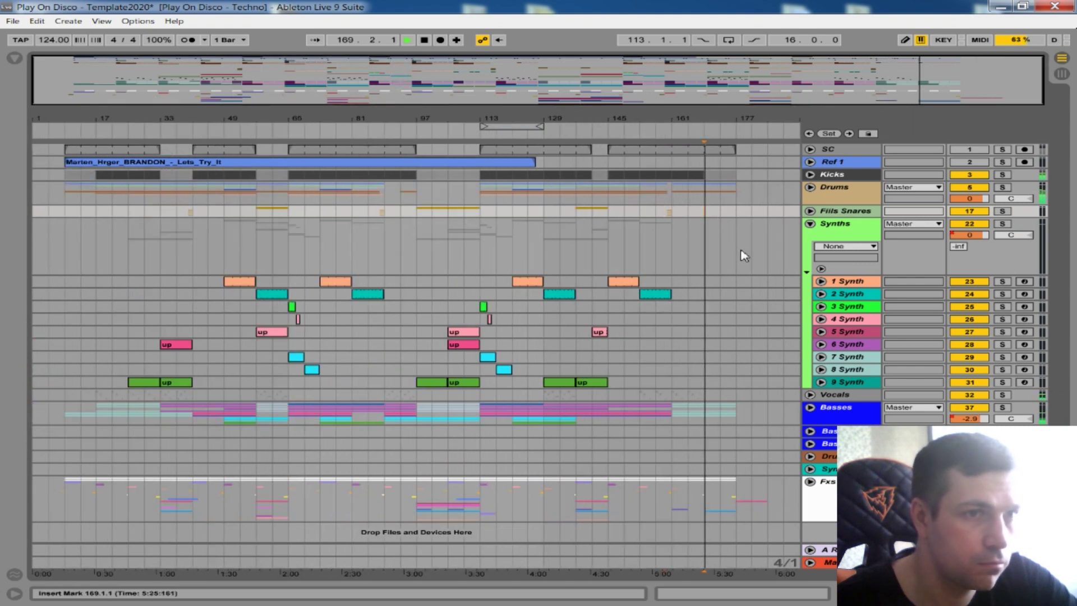
left_click(811, 225)
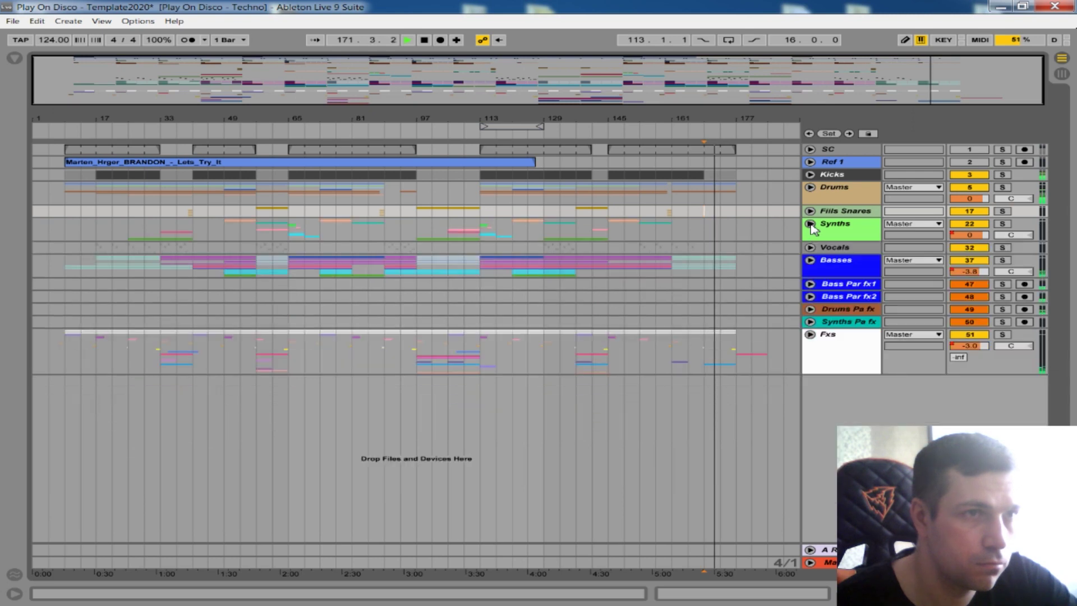
left_click(65, 227)
key("space")
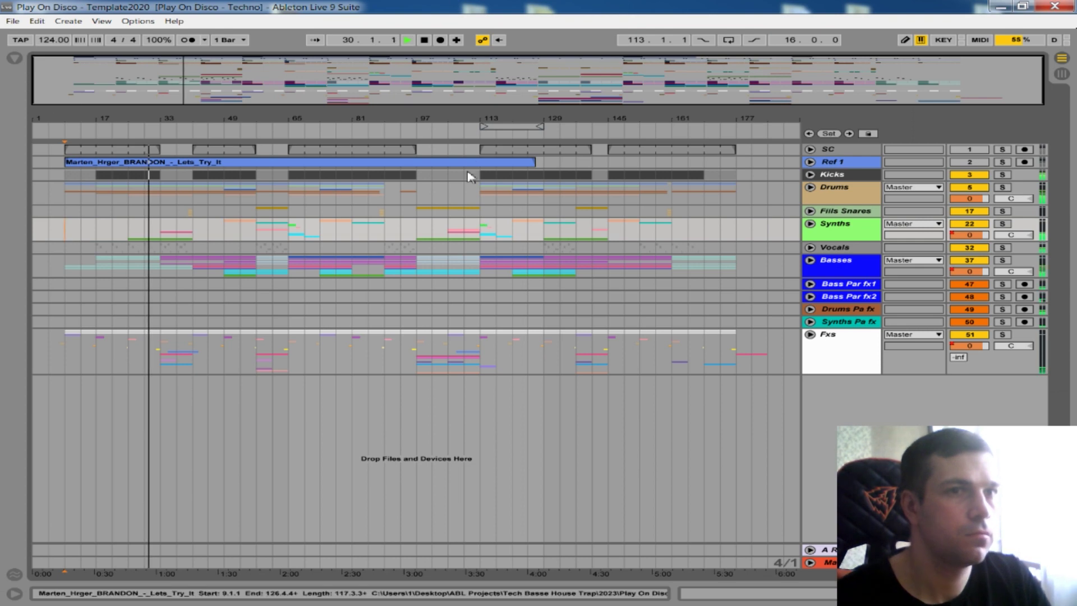
Step: Unfold Synths and 9 Synth, and lower the Fil Cutoff starting point at bar 25 below 0.55
left_click(810, 223)
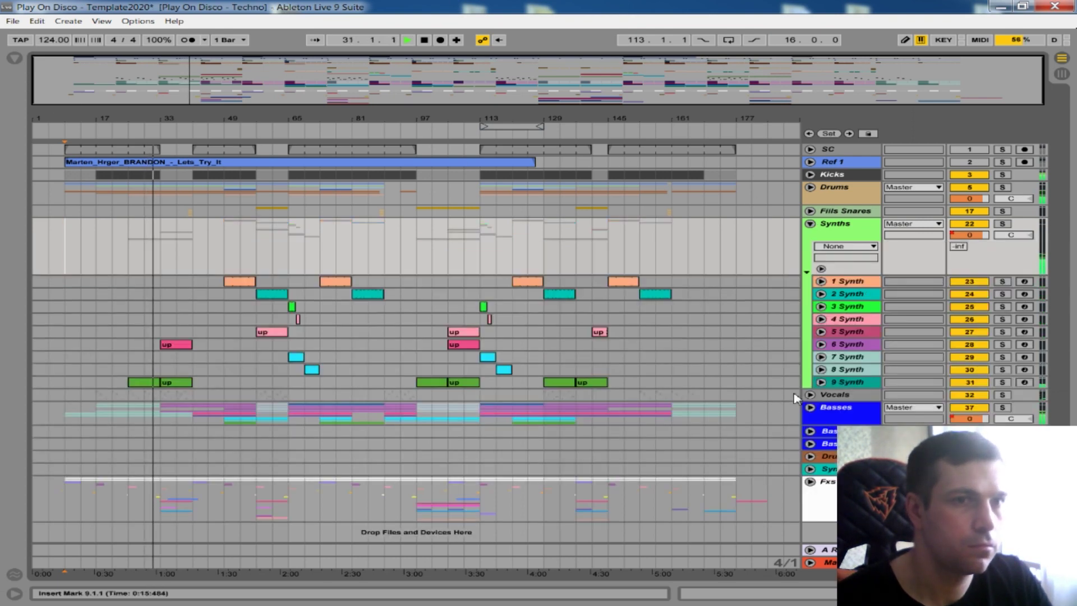
mouse_move(129, 443)
left_click_drag(129, 443, 131, 440)
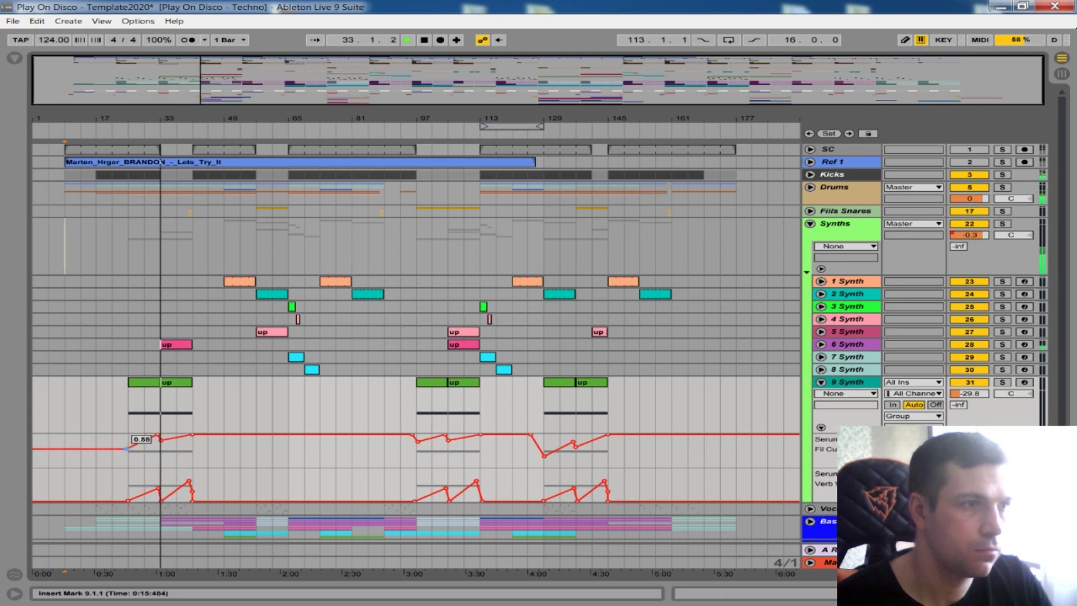
left_click_drag(128, 455, 128, 459)
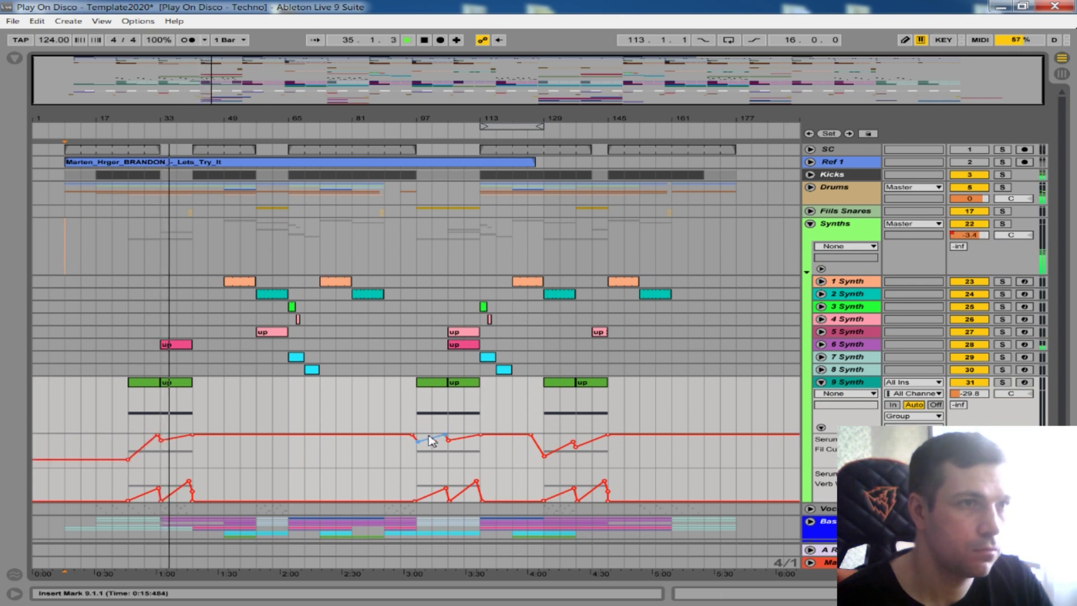
Step: Lower the starting point of 9 Synth's Fil Cutoff rise at bar 97, and fold 9 Synth and the Synths group
left_click_drag(420, 451, 416, 455)
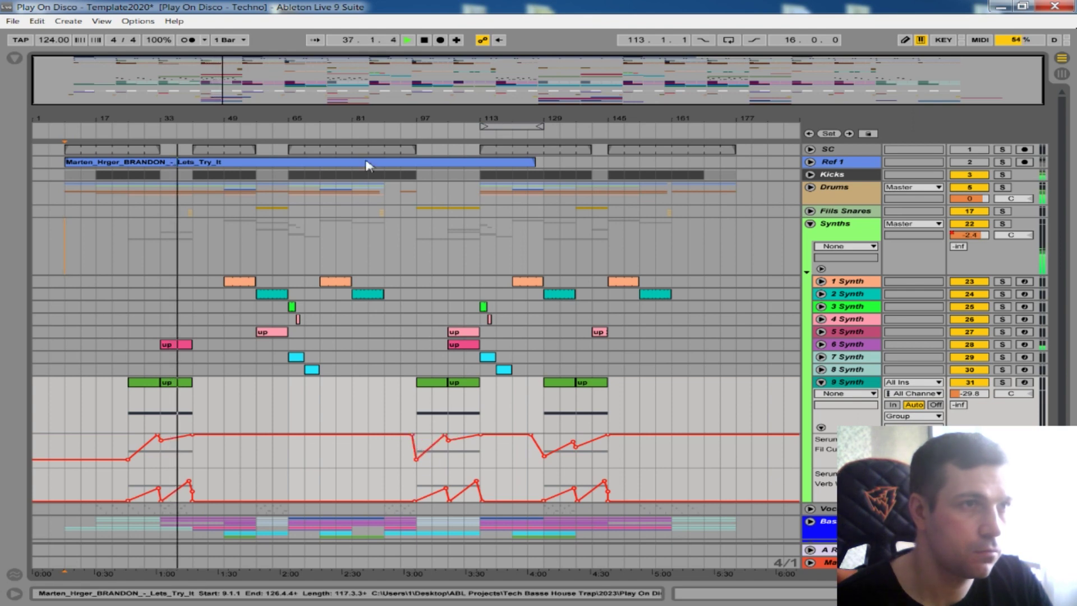
left_click(822, 383)
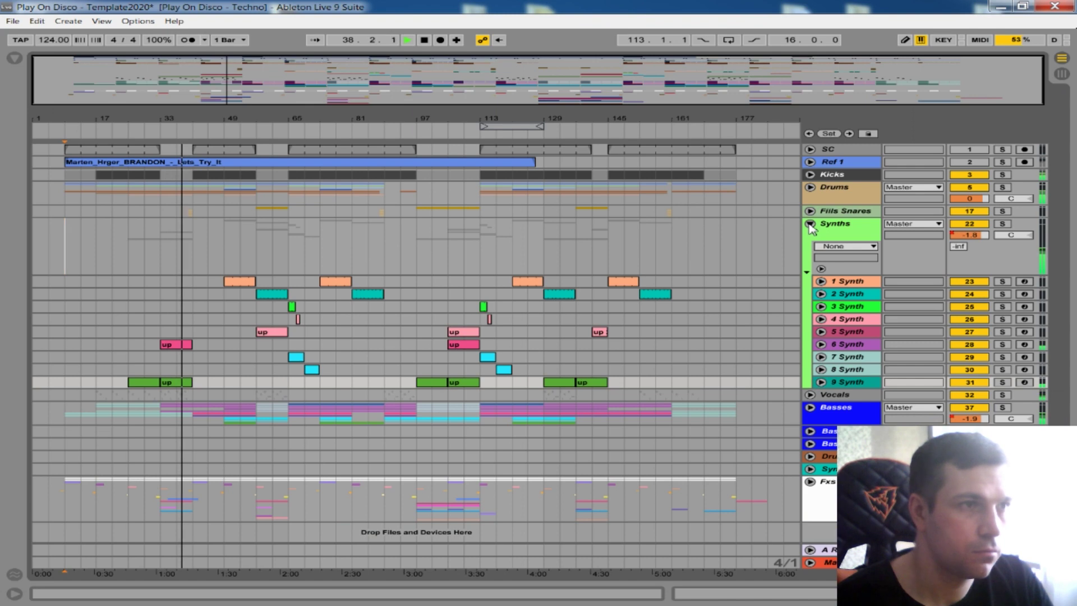
left_click(810, 224)
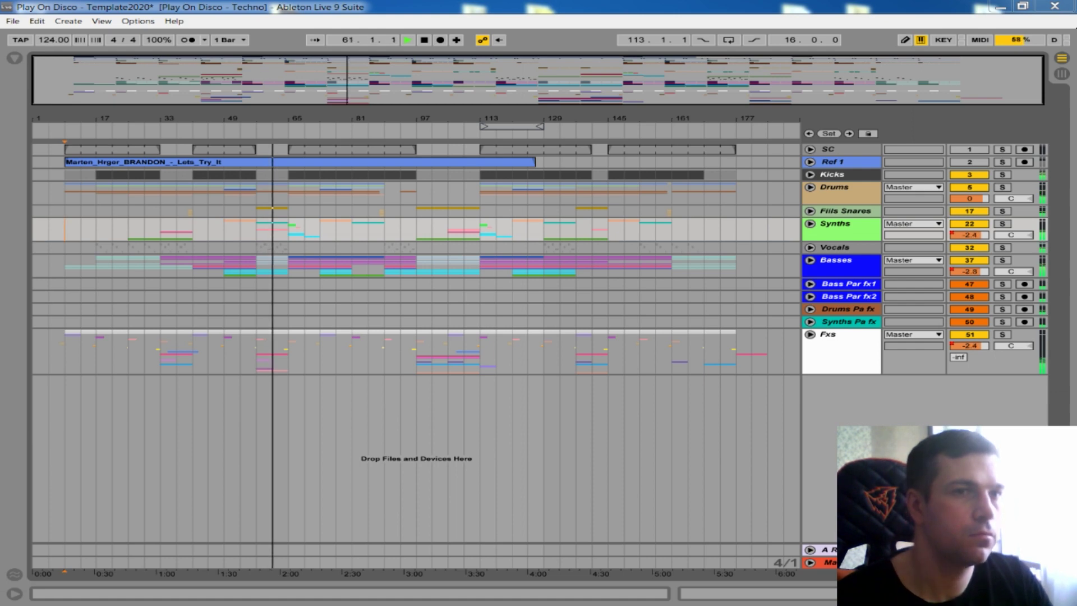
Step: Unfold the Fxs group and examine the device chains of White noise and the parallel fx tracks above the group
left_click(809, 334)
scroll(823, 432, "down", 1)
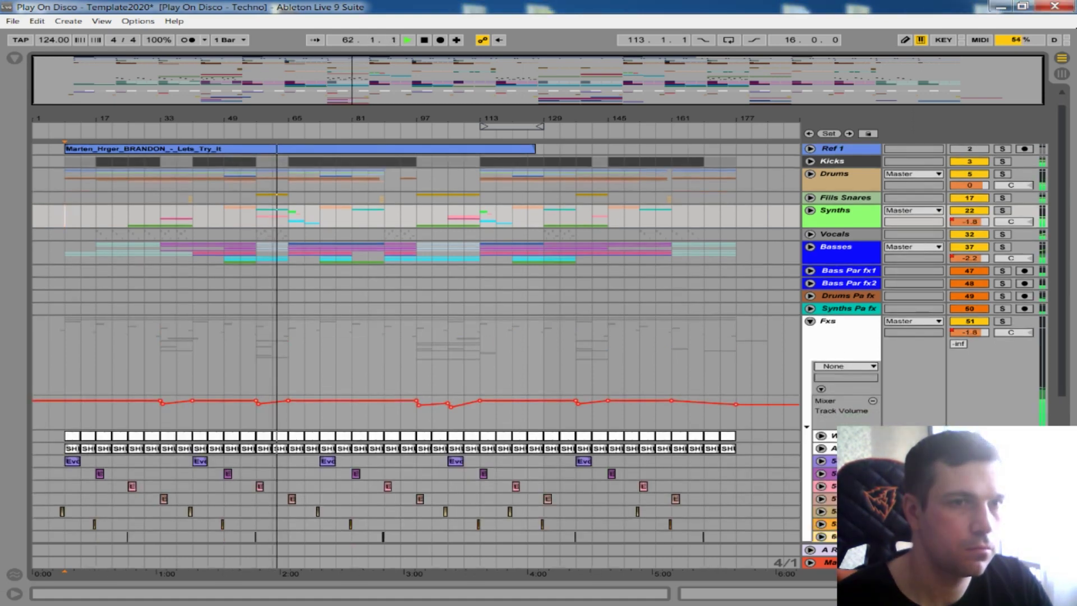
double_click(831, 439)
scroll(853, 320, "down", 4)
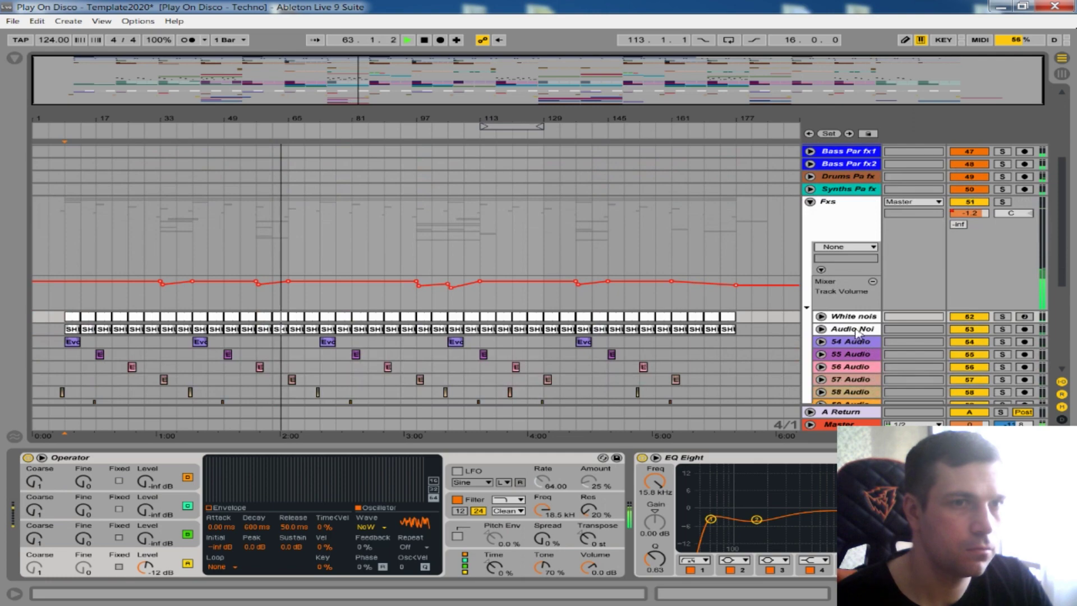
key("Up")
key("Up")
key("Up")
key("Up")
key("Up")
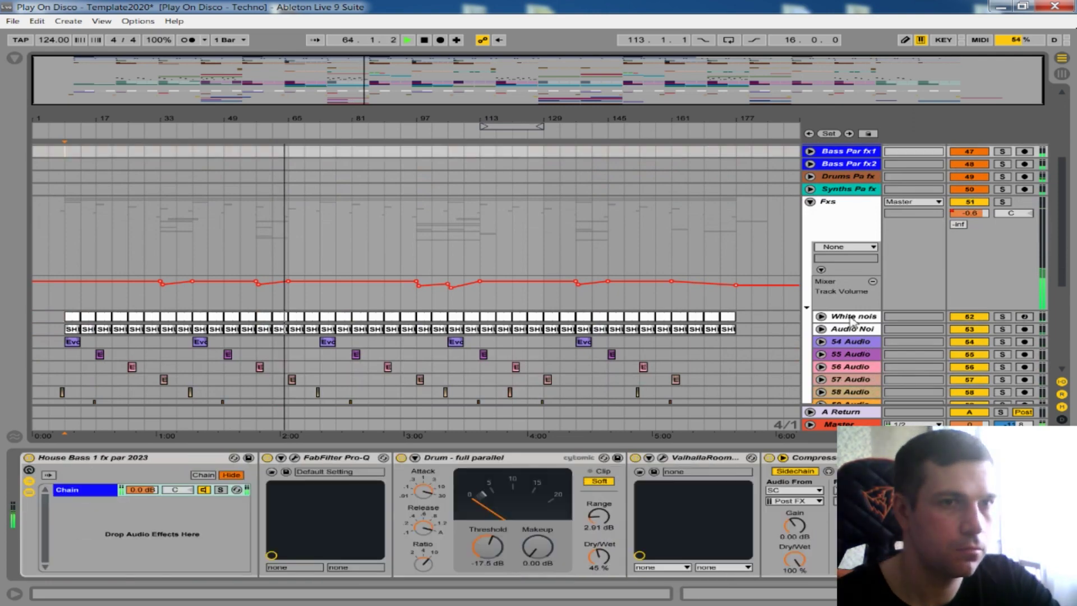
key("Down")
key("Down")
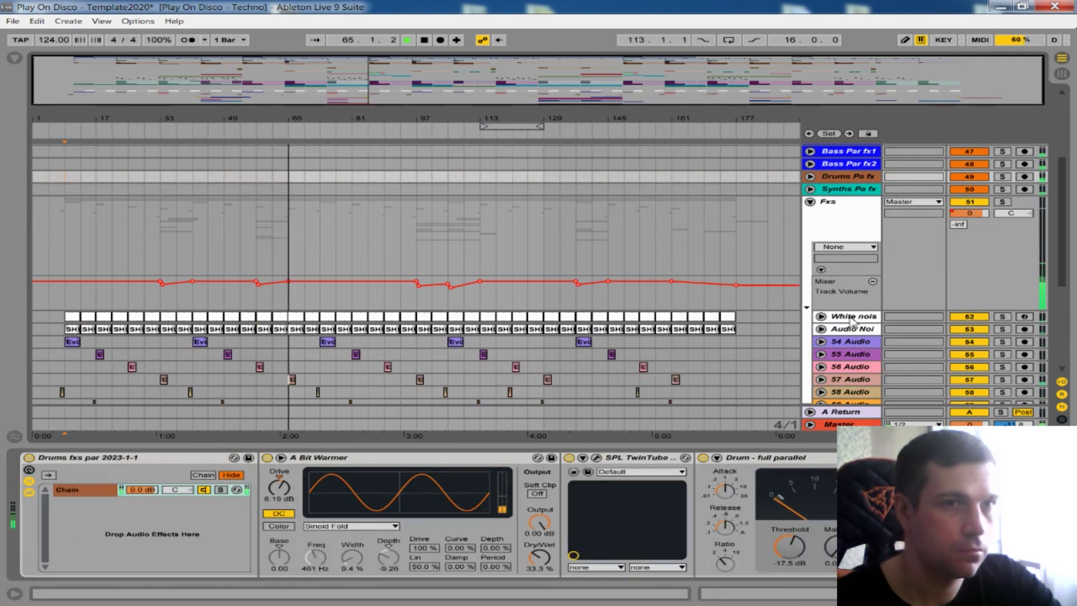
Step: Go through the device chains of the Fxs tracks one by one, from White noise down to 69 Audio
left_click(846, 317)
key("Down")
key("Down")
key("Down")
key("Down")
key("Down")
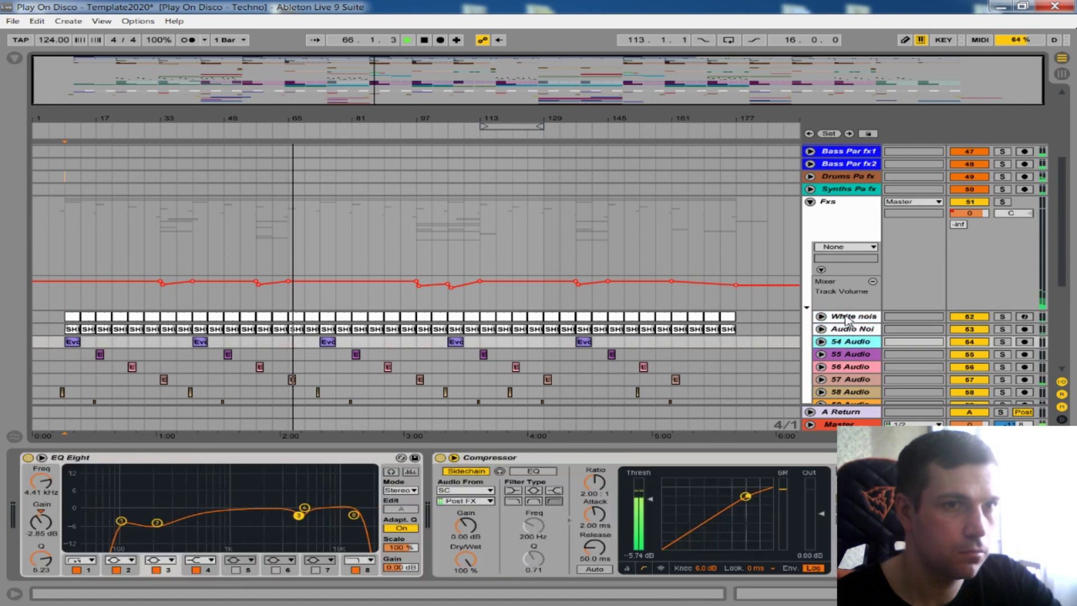
key("Down")
key("Down")
key("Down")
key("Down")
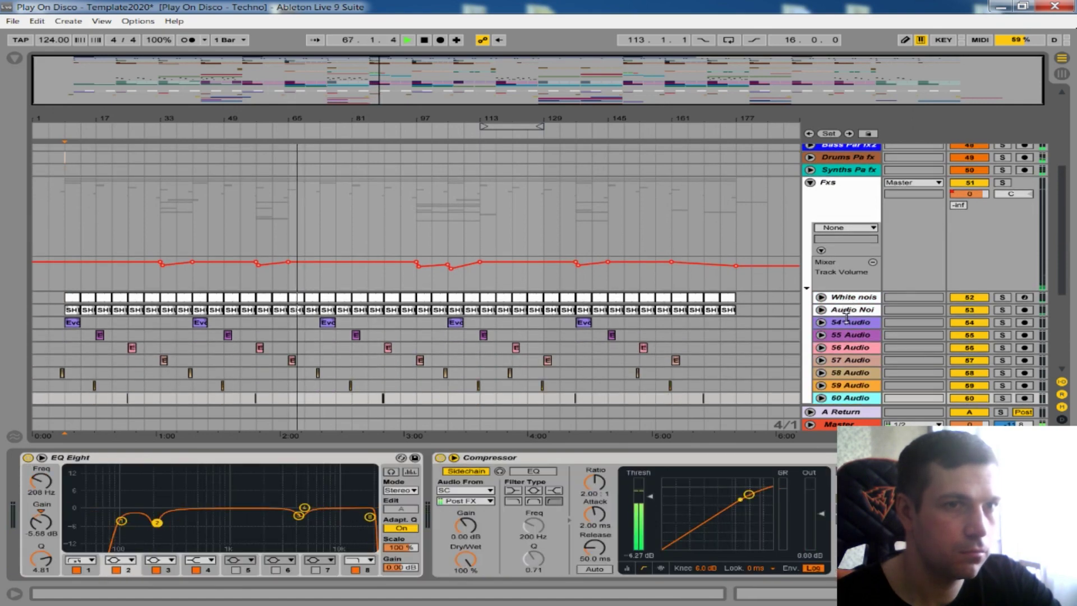
key("Down")
key("Down")
key("Down")
key("Down")
key("Down")
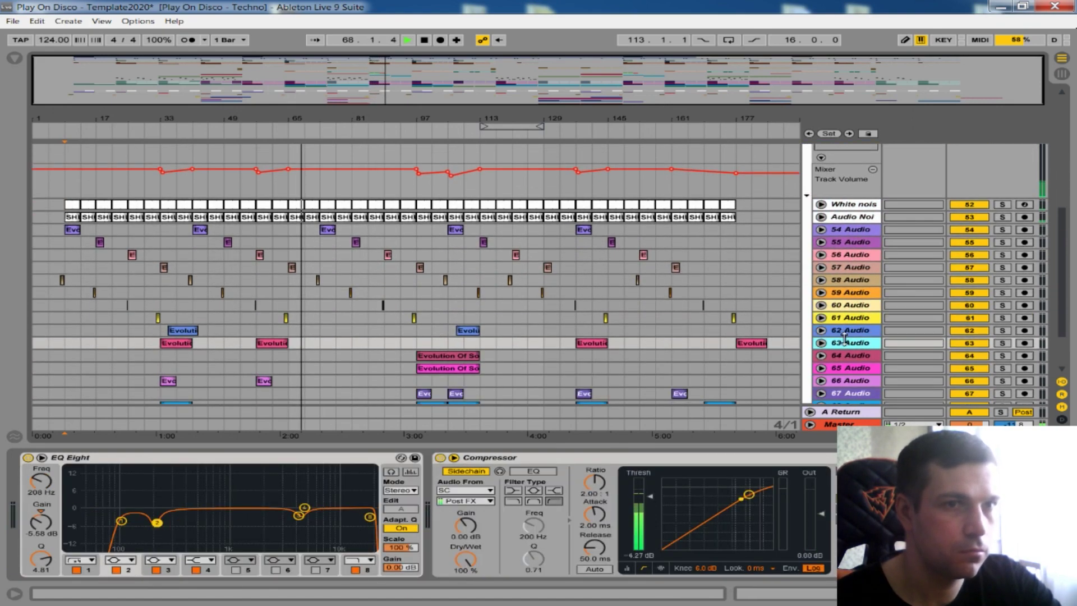
key("Down")
key("Down")
key("Down")
key("Down")
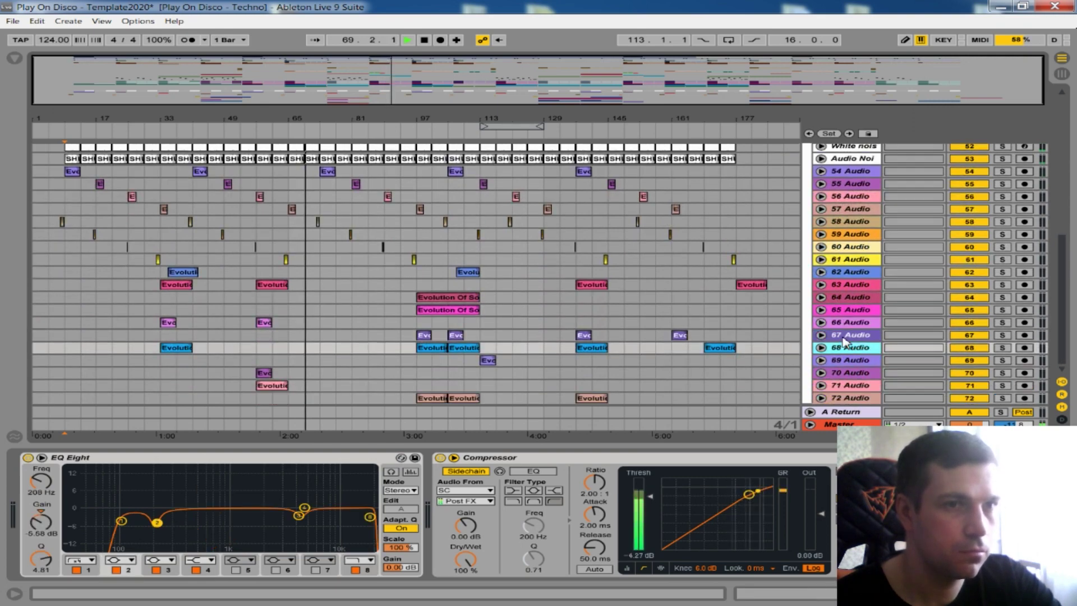
key("Up")
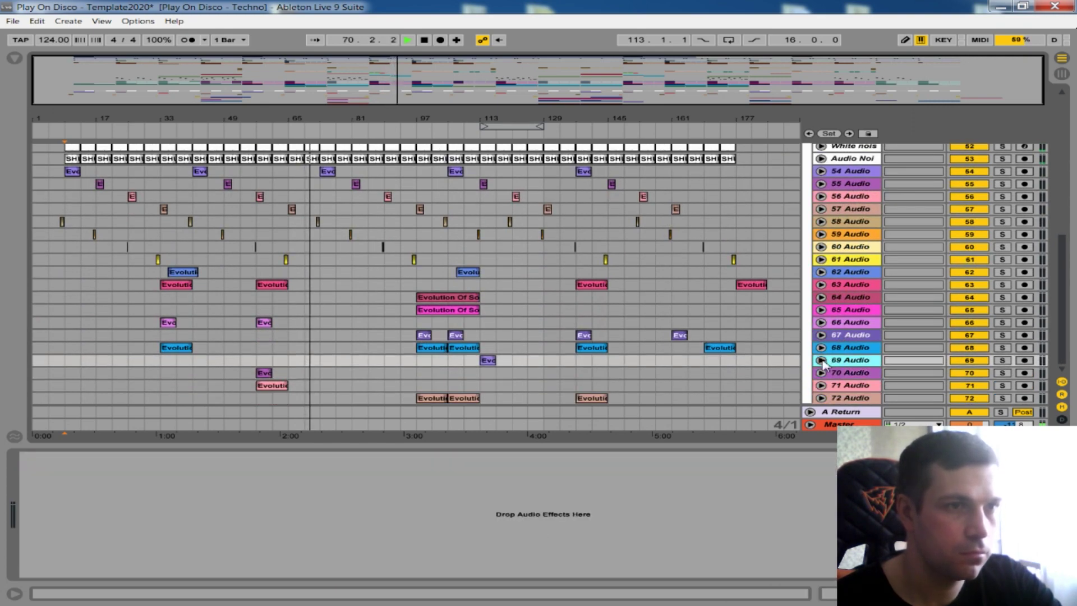
Step: Unfold 69 Audio and copy the EQ Eight and Compressor device chain from 67 Audio onto it
left_click(821, 360)
left_click(731, 331)
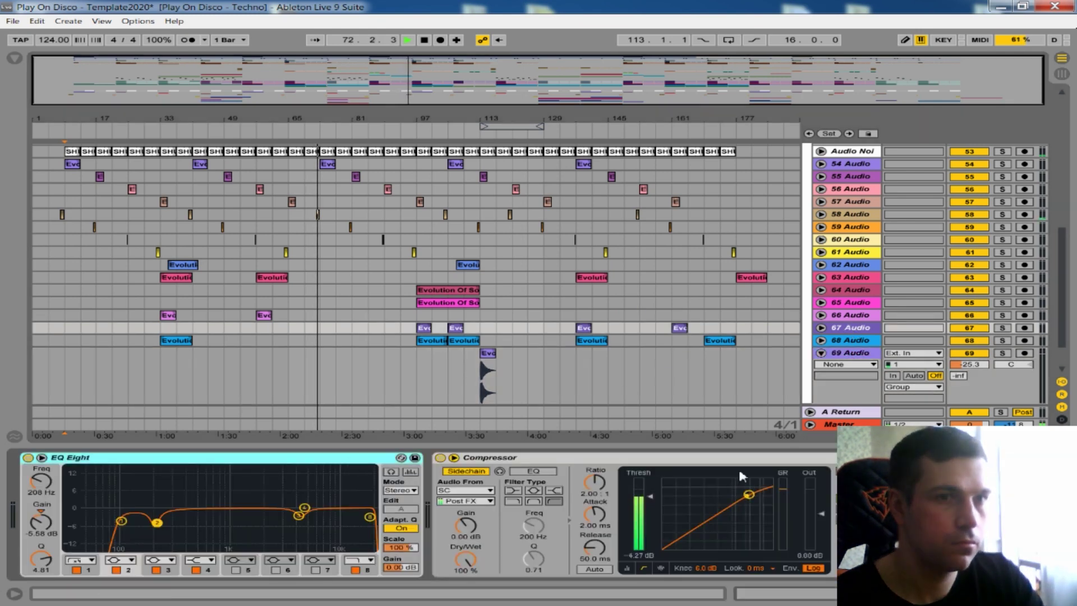
left_click(516, 467)
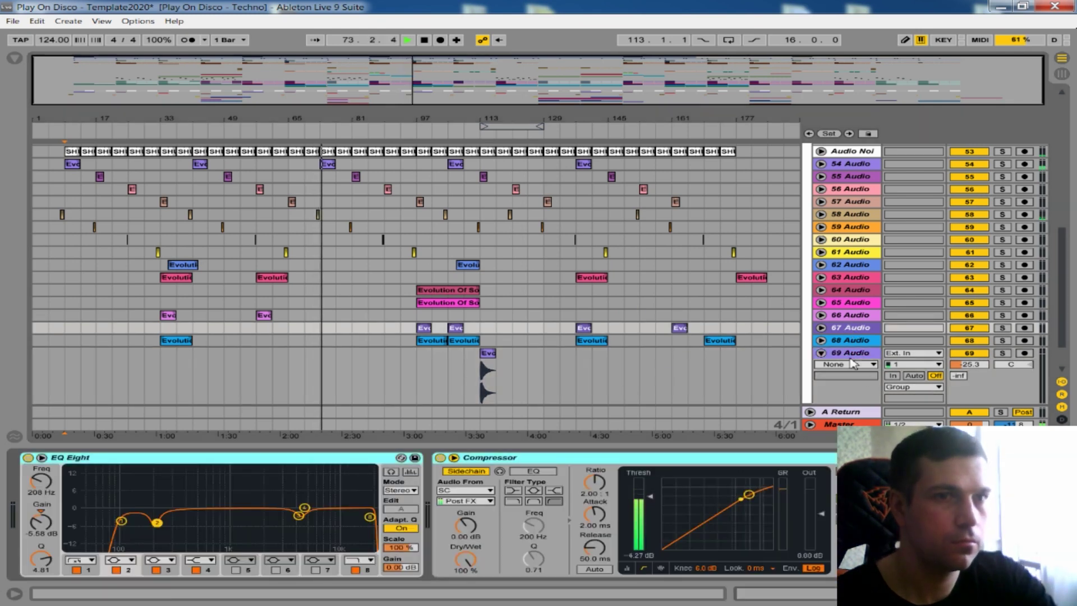
left_click(857, 355)
right_click(805, 495)
left_click(822, 500)
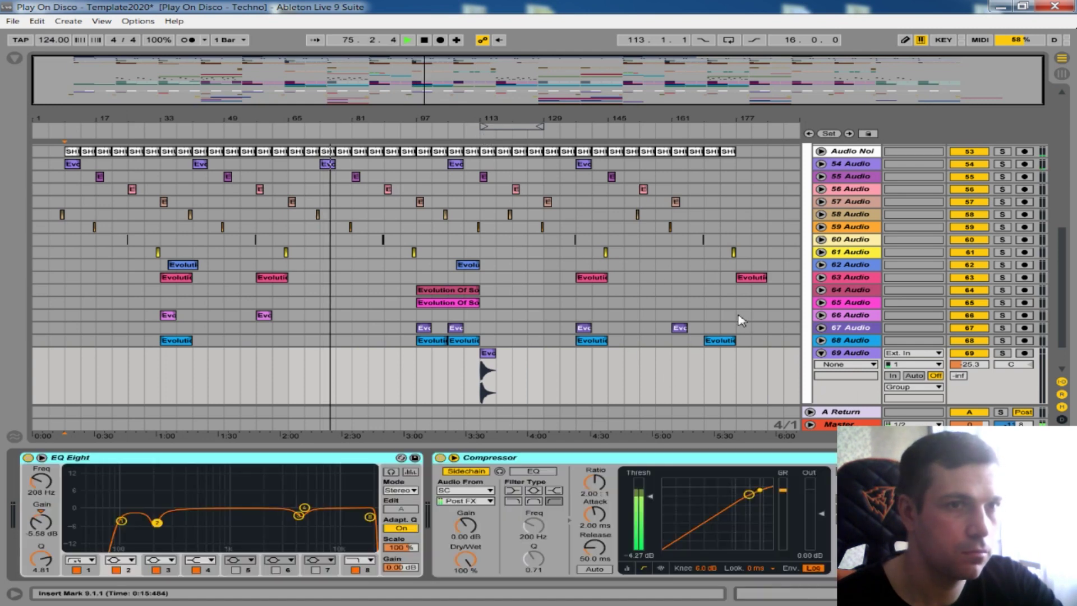
scroll(713, 360, "down", 2)
left_click(847, 317)
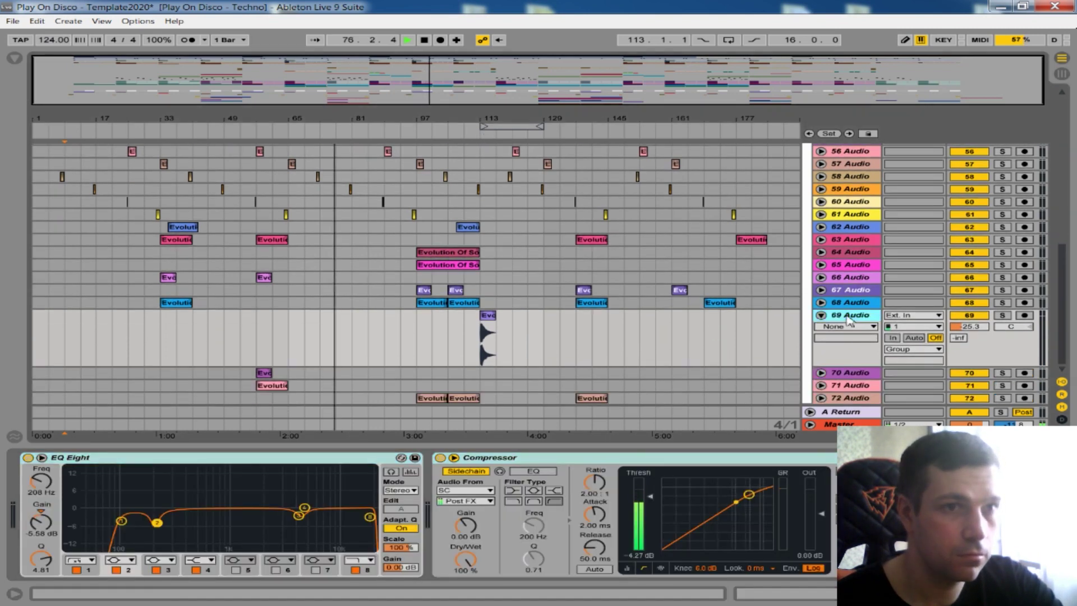
Step: Check the device chains of 72 Audio and 69 Audio, hide the device view, and fold 69 Audio
left_click(733, 374)
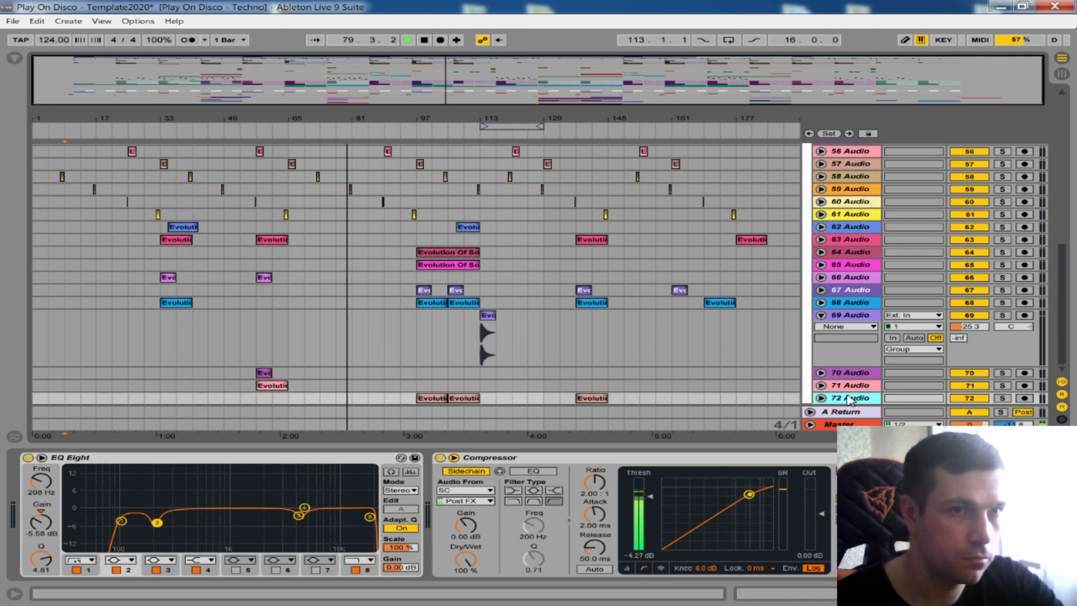
left_click(773, 361)
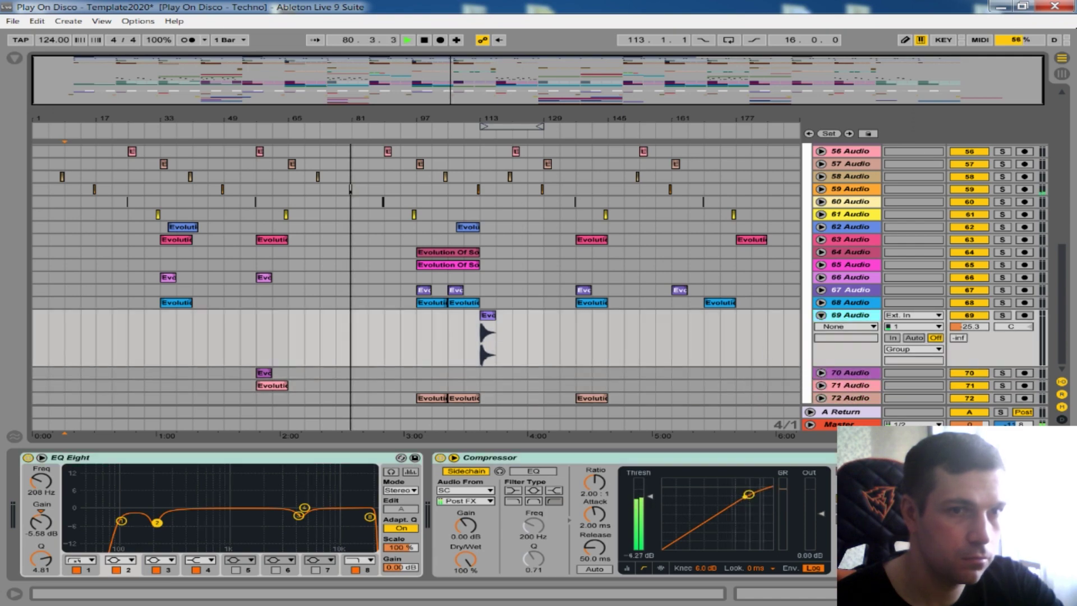
key("a")
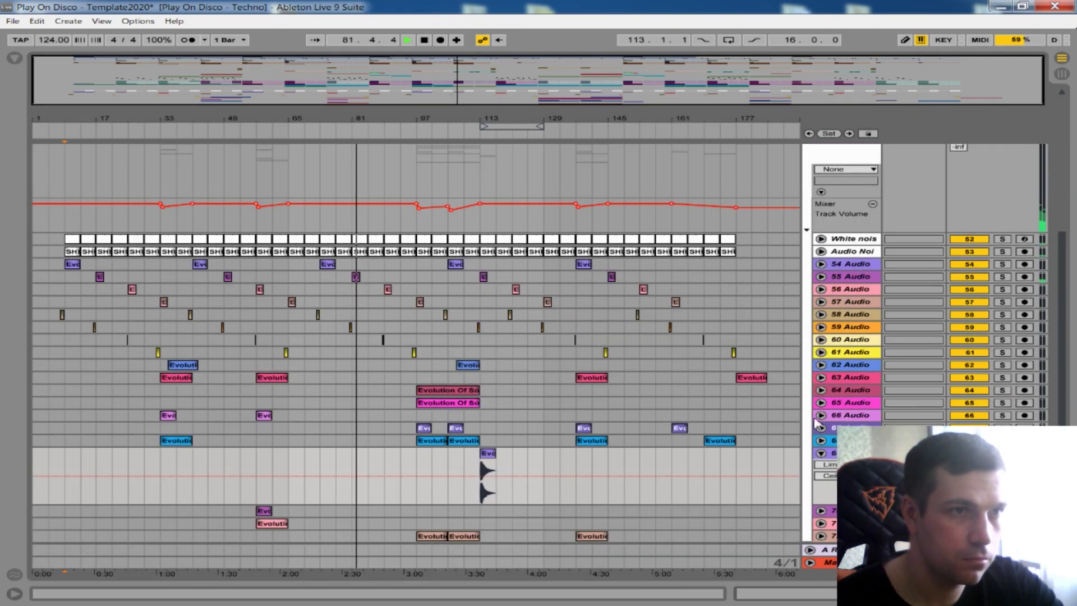
scroll(824, 457, "up", 5)
left_click(822, 454)
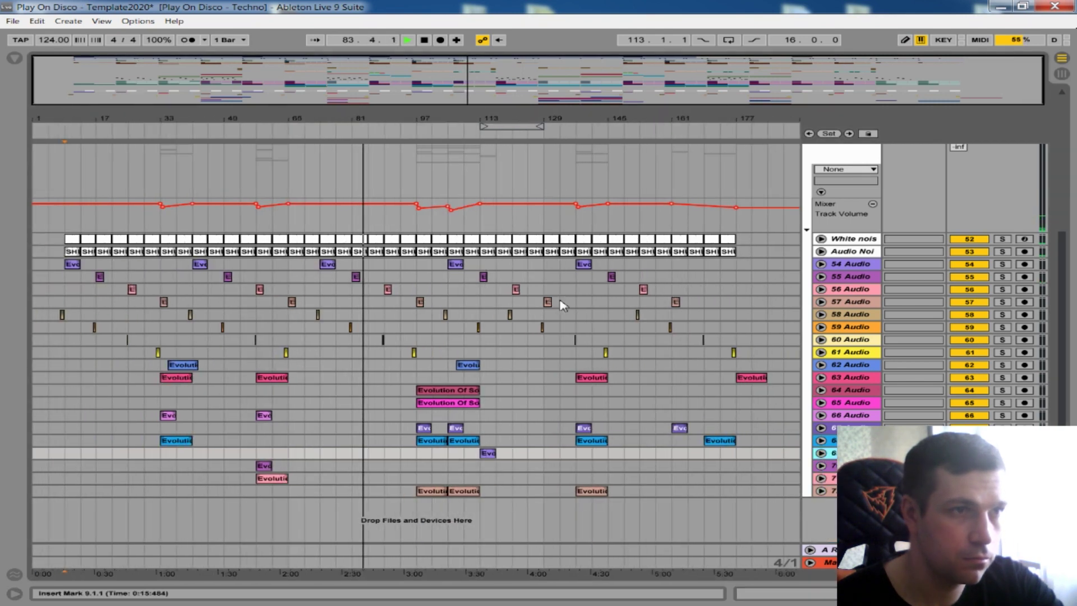
scroll(560, 314, "up", 1)
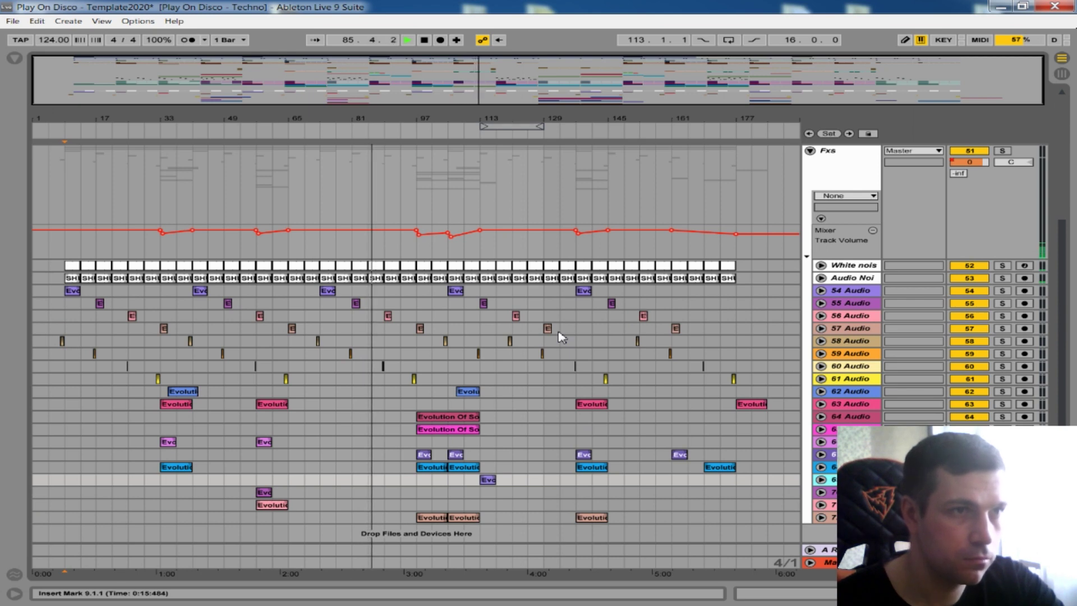
Step: Unfold 69 Audio, set its sidechain Compressor threshold to -7.21 dB, and hide the device view
left_click(821, 479)
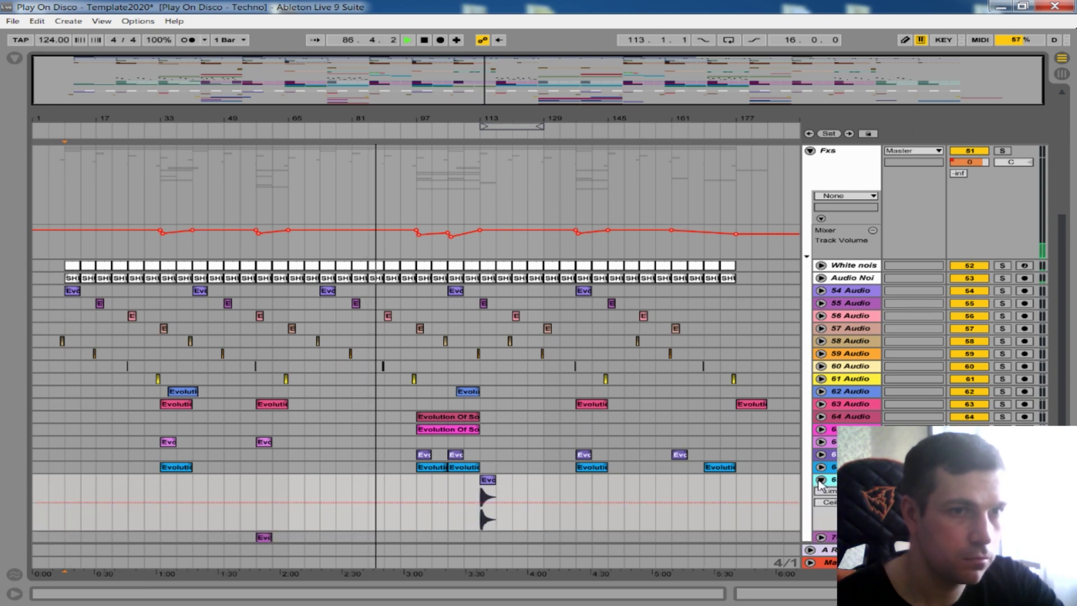
double_click(847, 480)
left_click_drag(649, 498, 649, 504)
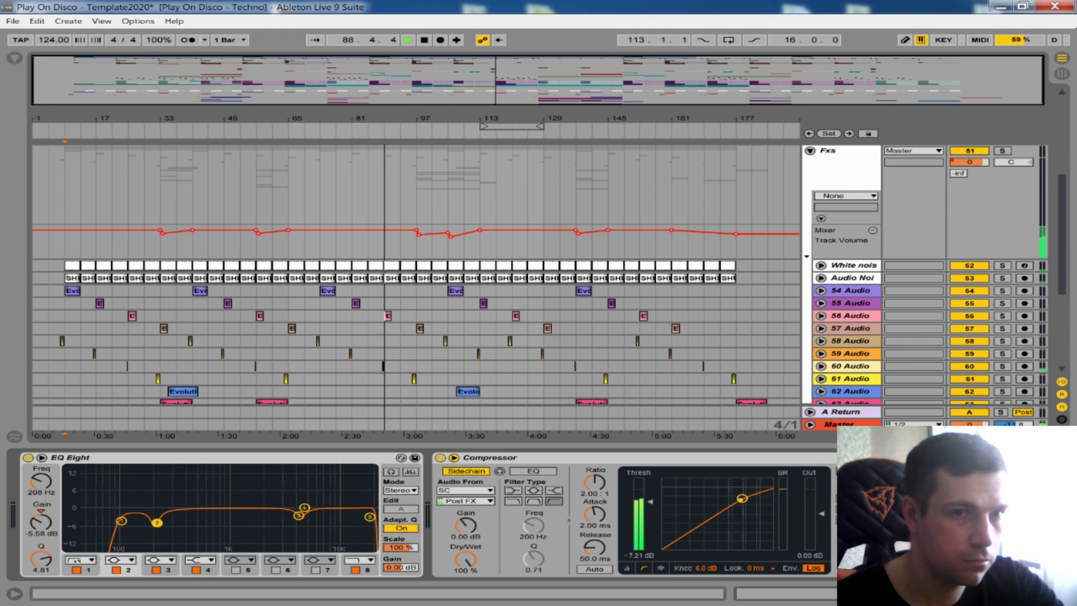
left_click(1062, 594)
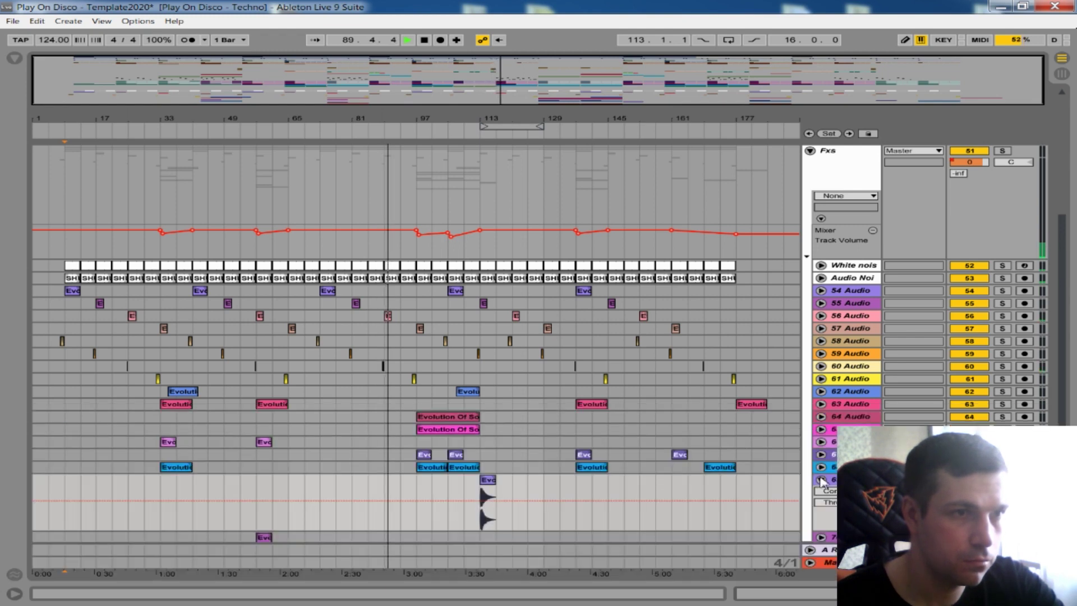
left_click_drag(1064, 267, 1064, 147)
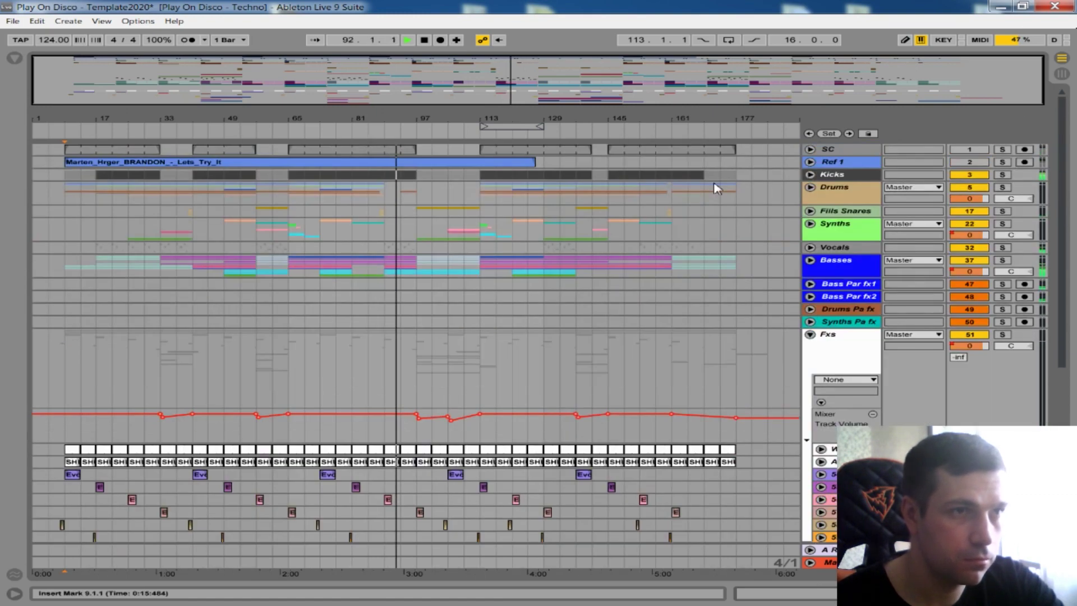
Step: Show the Vocals automation lanes, copy the ValhallaRoom decay, early and mix automation from bars 57–65 to bars 153 and 161, and fold Vocals
left_click(810, 247)
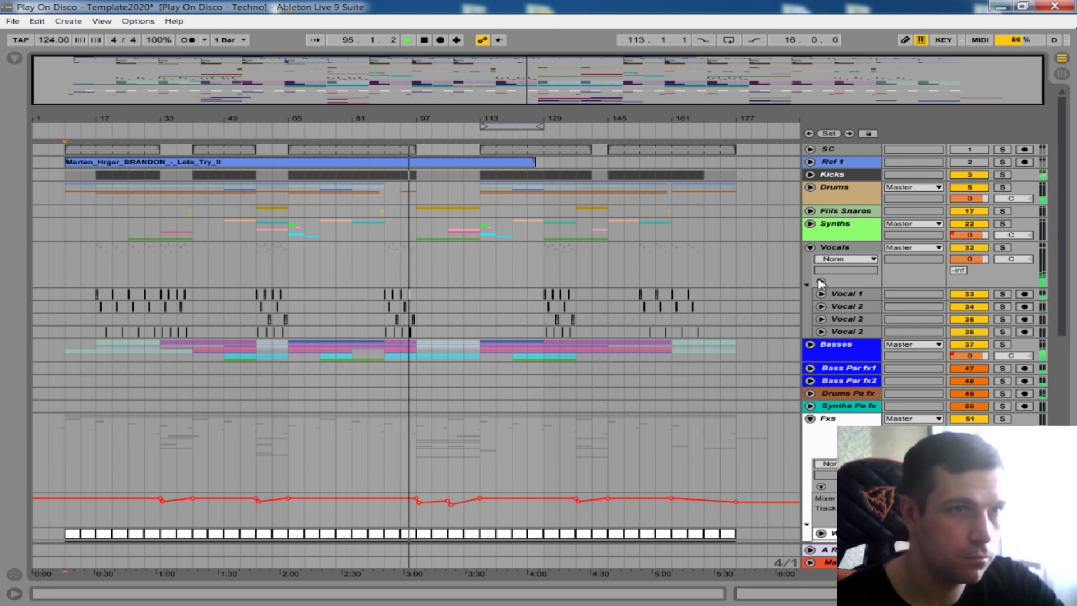
left_click(820, 282)
scroll(459, 319, "down", 2)
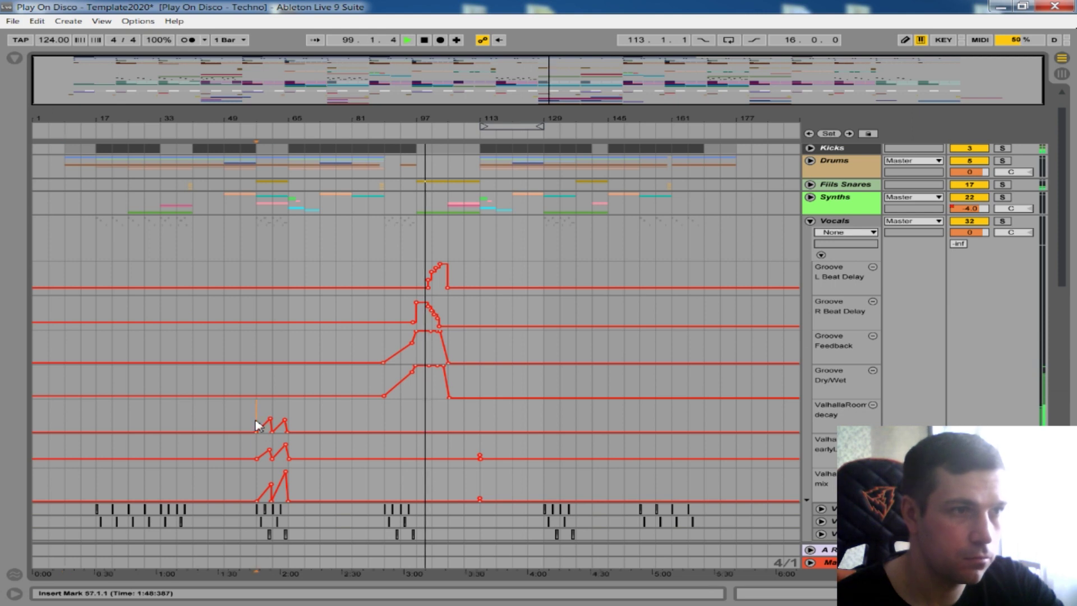
left_click_drag(258, 426, 281, 491)
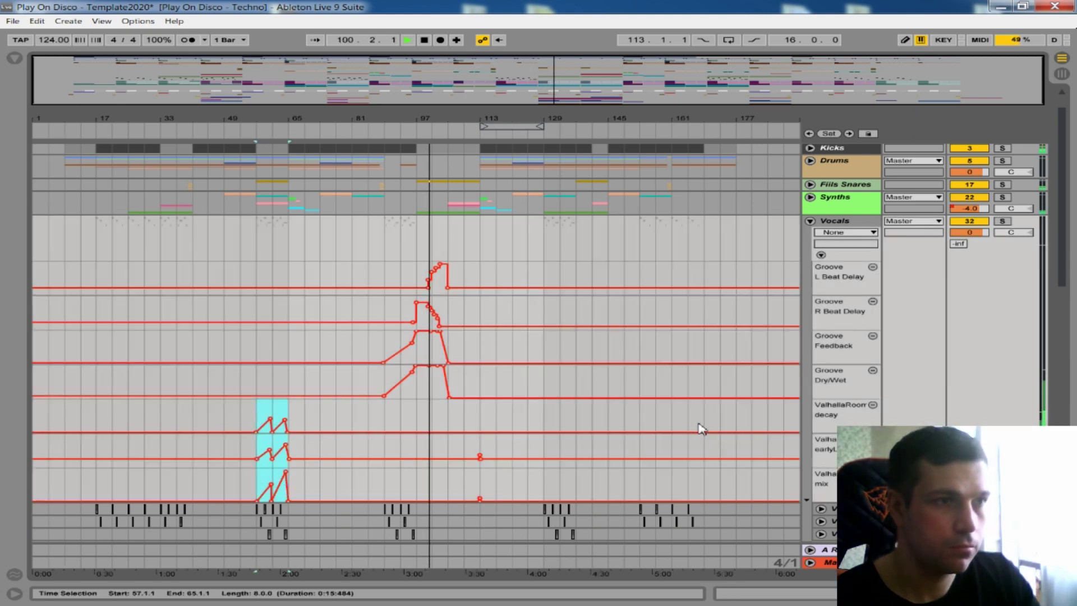
left_click(657, 425)
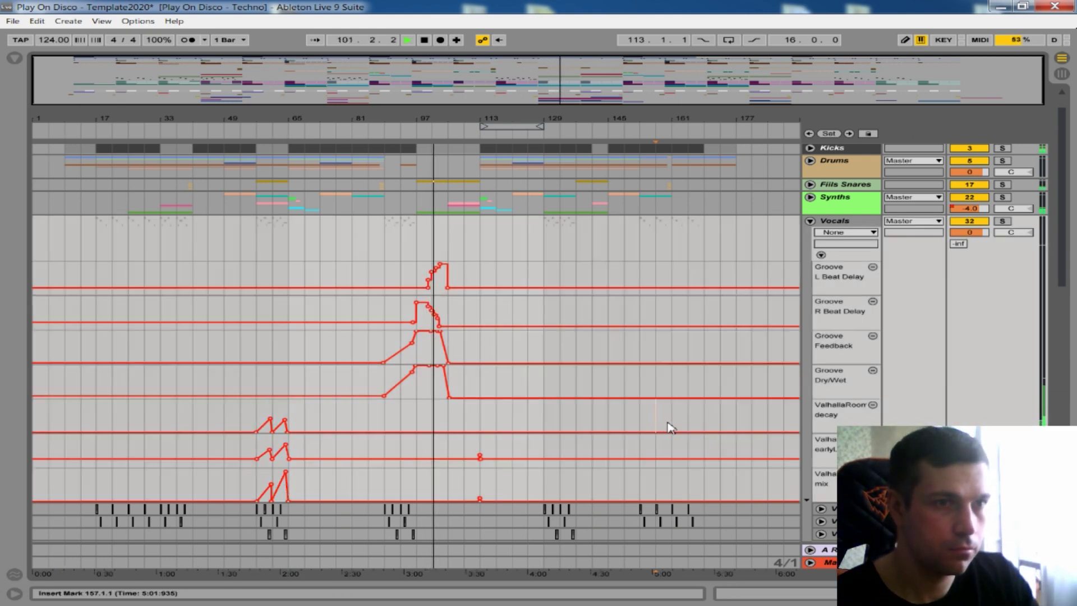
left_click(672, 424)
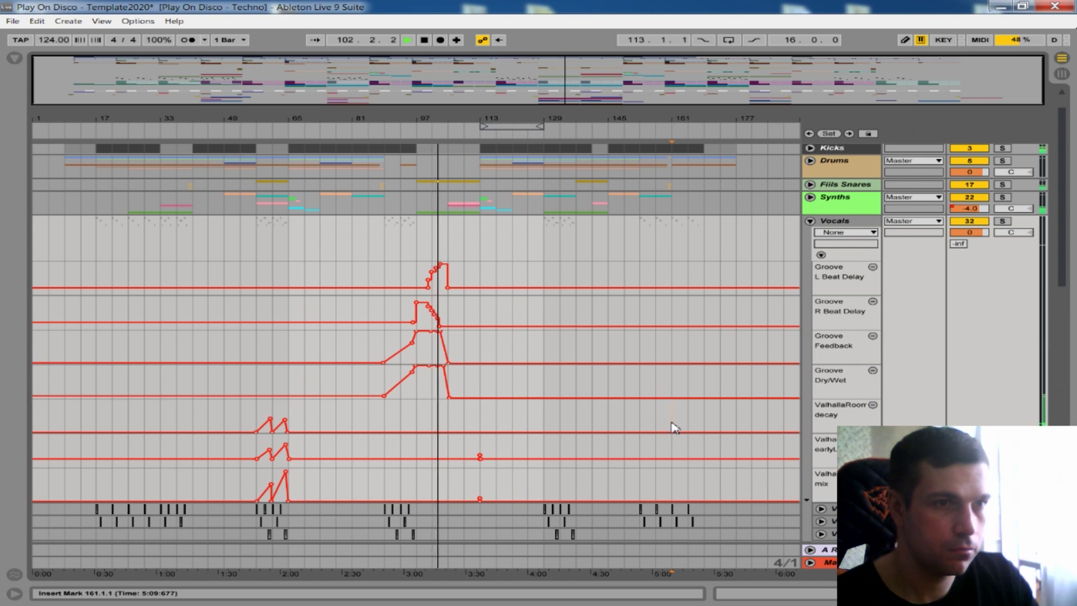
key("ctrl+v")
left_click(642, 425)
key("ctrl+v")
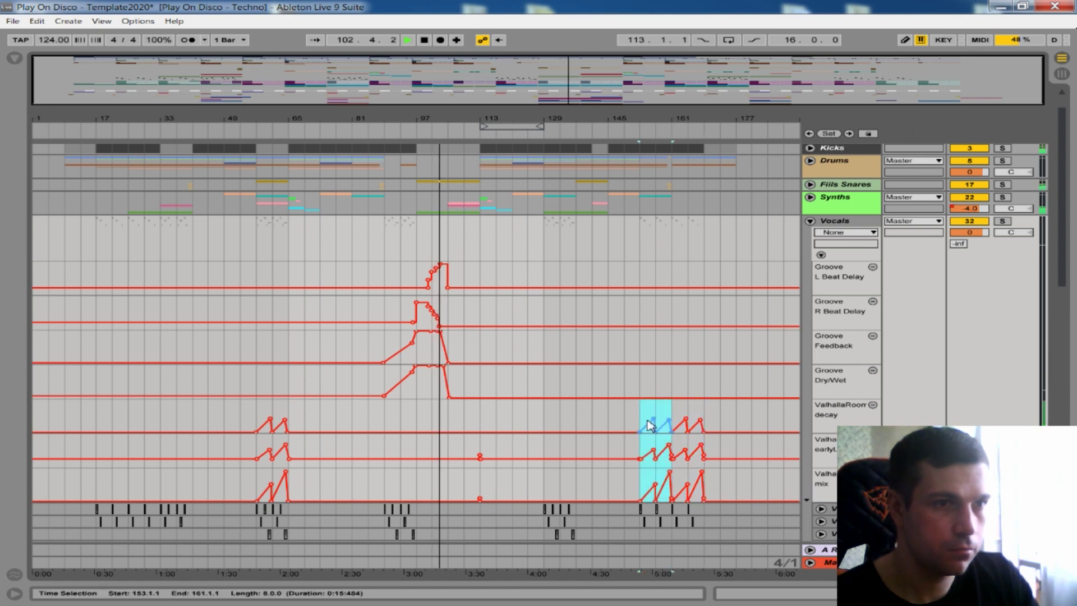
left_click(821, 255)
left_click(811, 221)
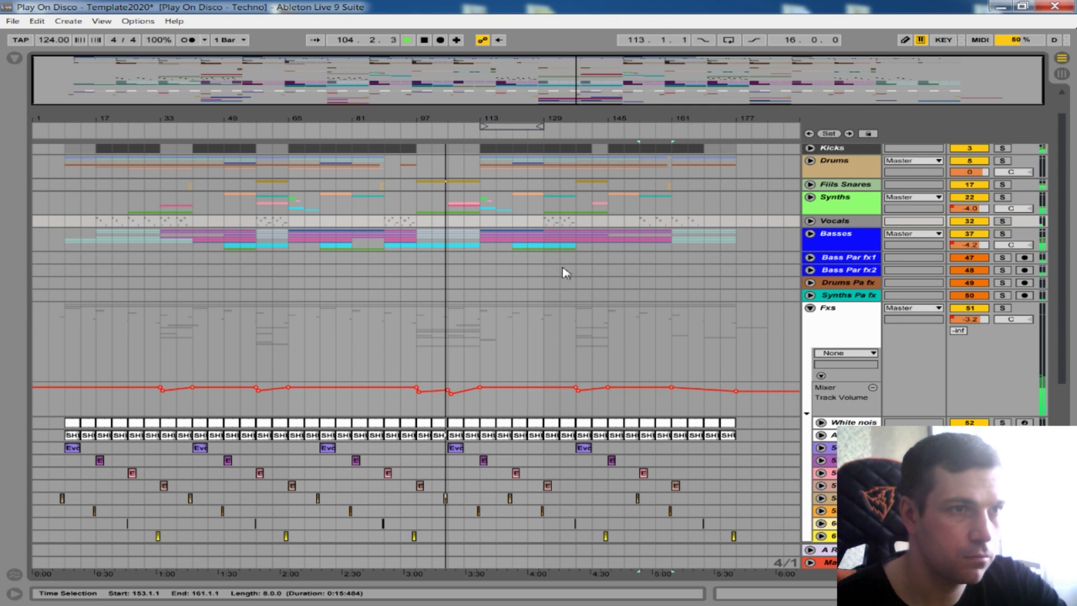
Step: Examine the Fxs tracks and the EQ Eight and Compressor chain on 69 Audio as playback reaches bar 113
scroll(566, 273, "up", 2)
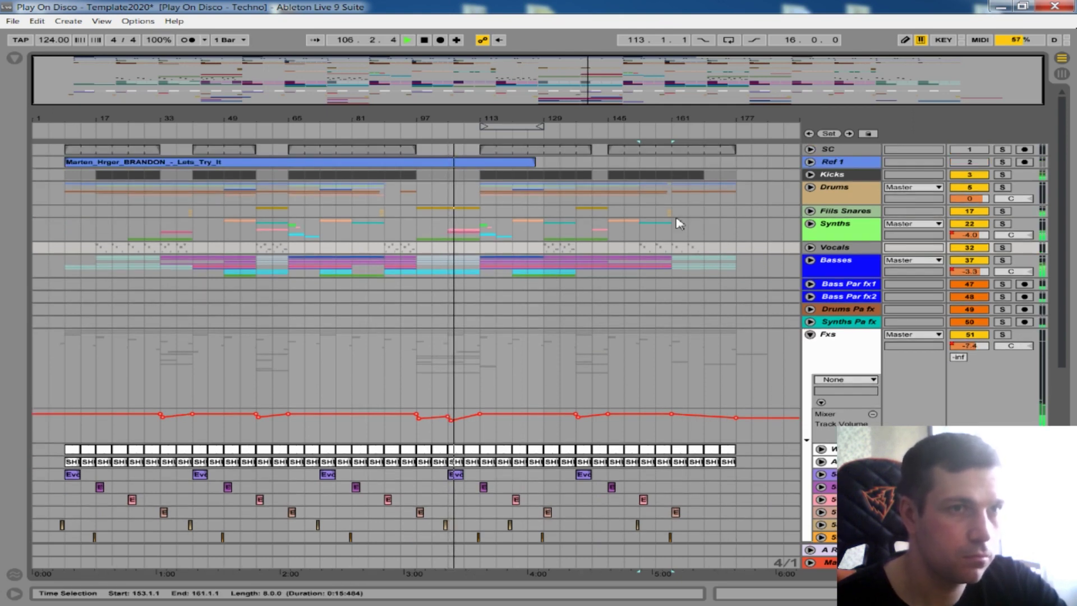
scroll(695, 320, "down", 5)
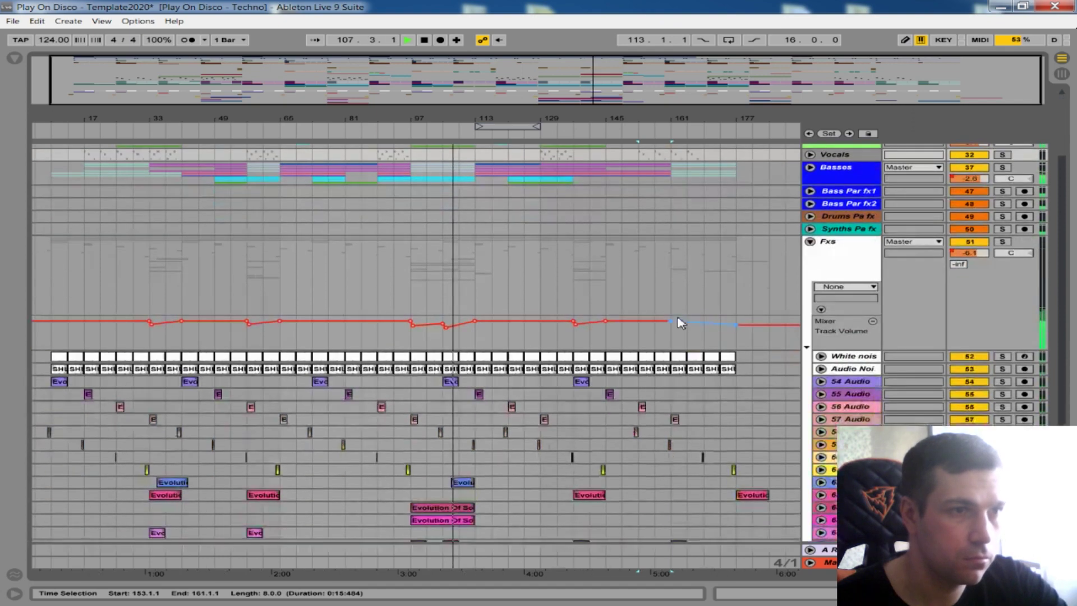
scroll(680, 323, "down", 5)
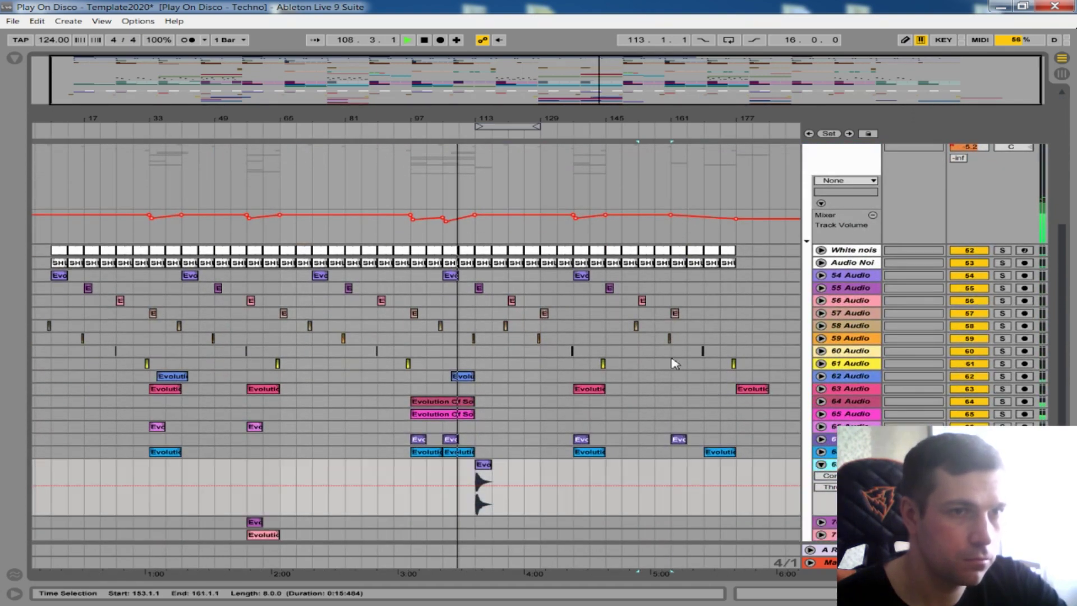
scroll(675, 364, "down", 1)
key("shift+Tab")
scroll(634, 346, "down", 2)
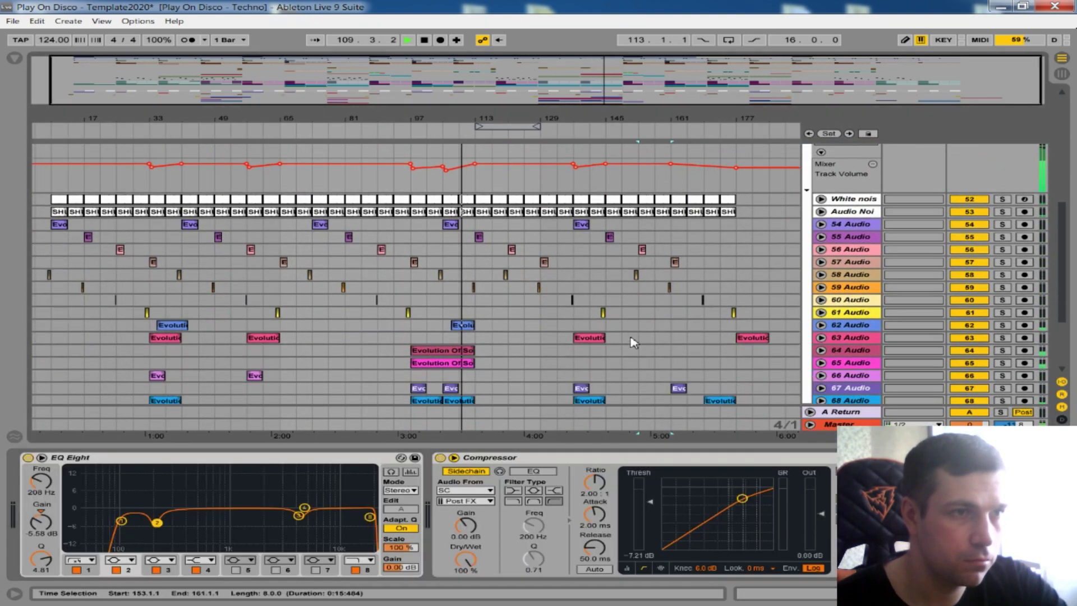
scroll(634, 347, "down", 4)
scroll(632, 341, "down", 1)
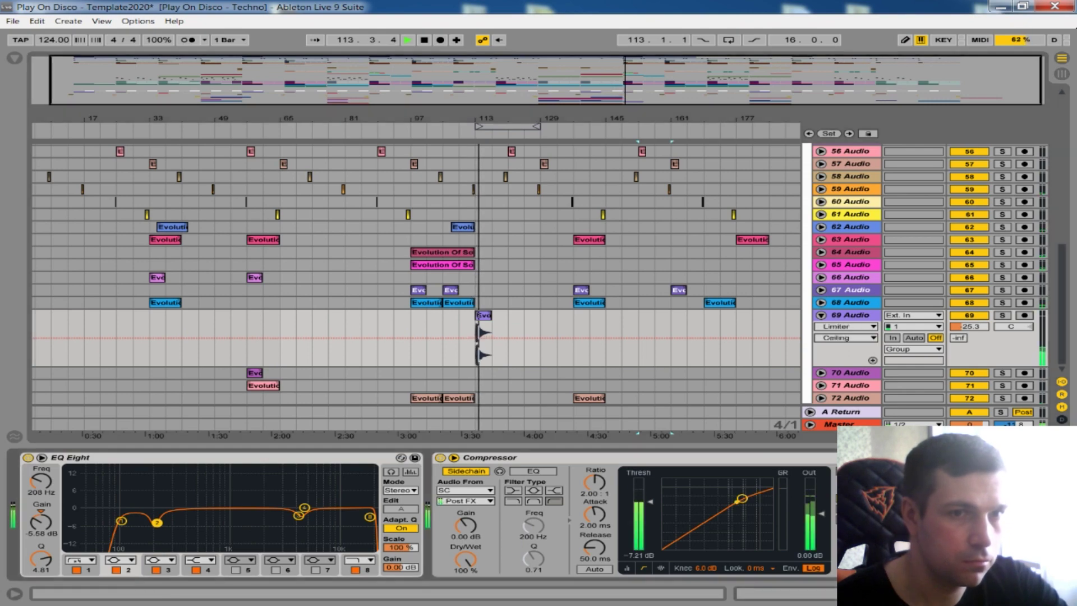
Step: Hide the device view, fold 69 Audio and the Fxs group, and show the whole arrangement
left_click(1062, 594)
left_click(822, 453)
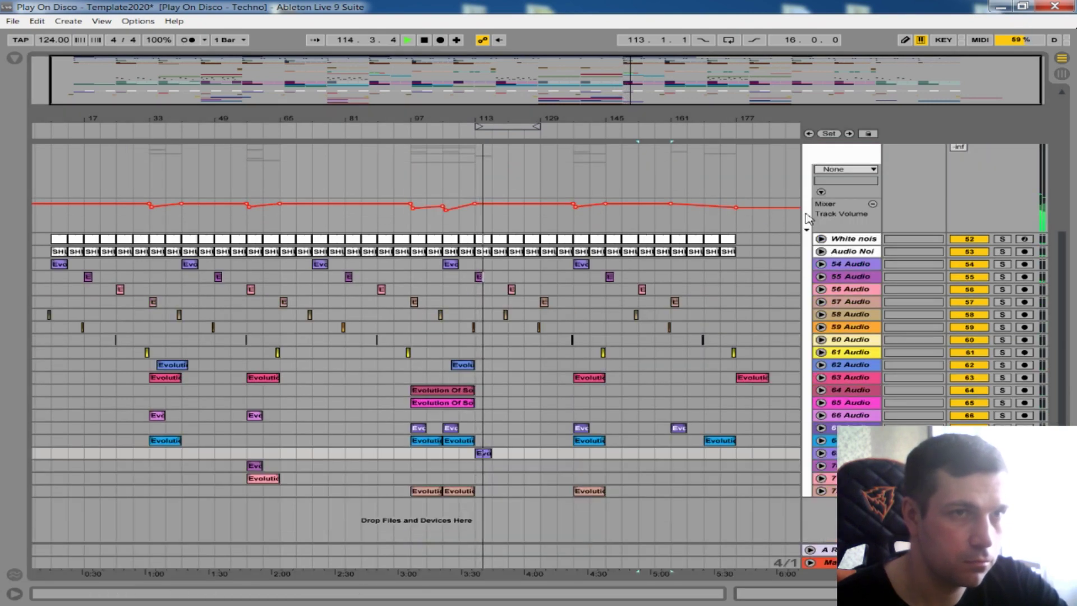
scroll(807, 218, "up", 2)
left_click(810, 177)
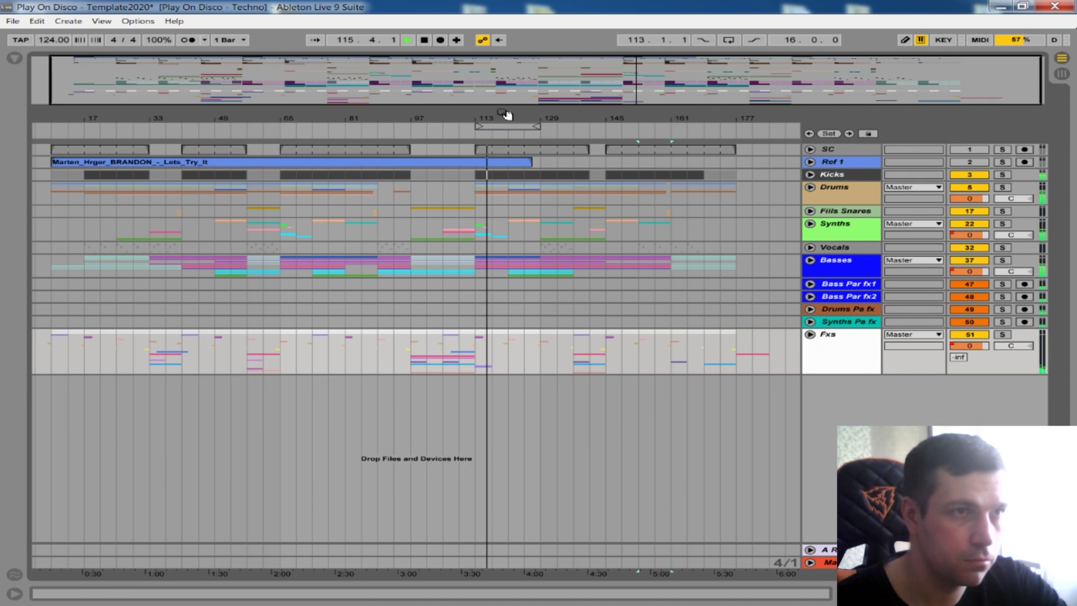
left_click_drag(507, 115, 510, 120)
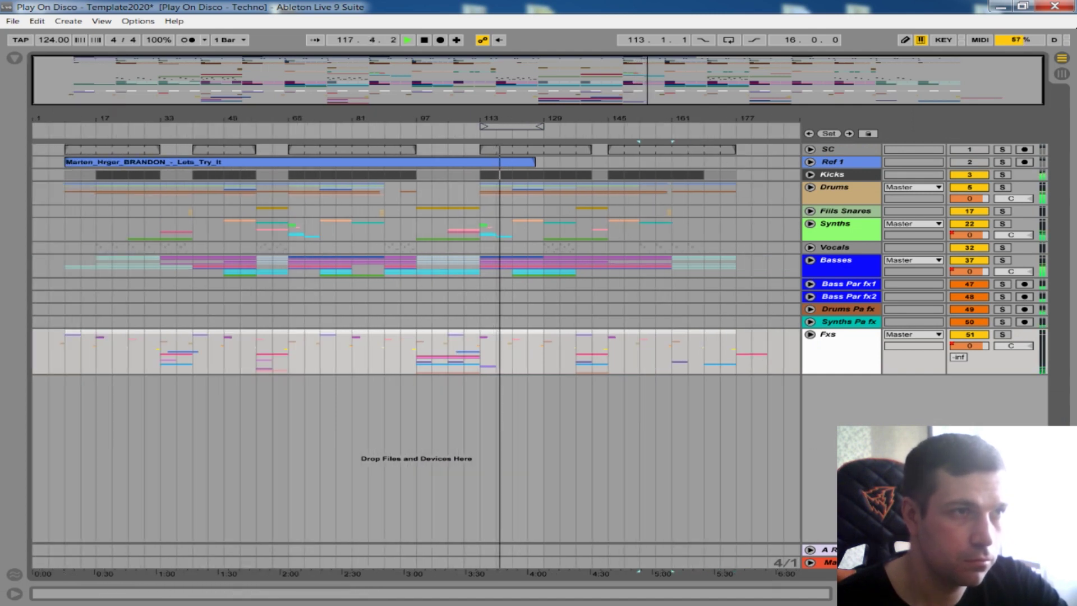
Step: Show the master's device chain, open the VPS Scope and LUFSMeter windows, and reset the loudness meter
key("ctrl+alt+l")
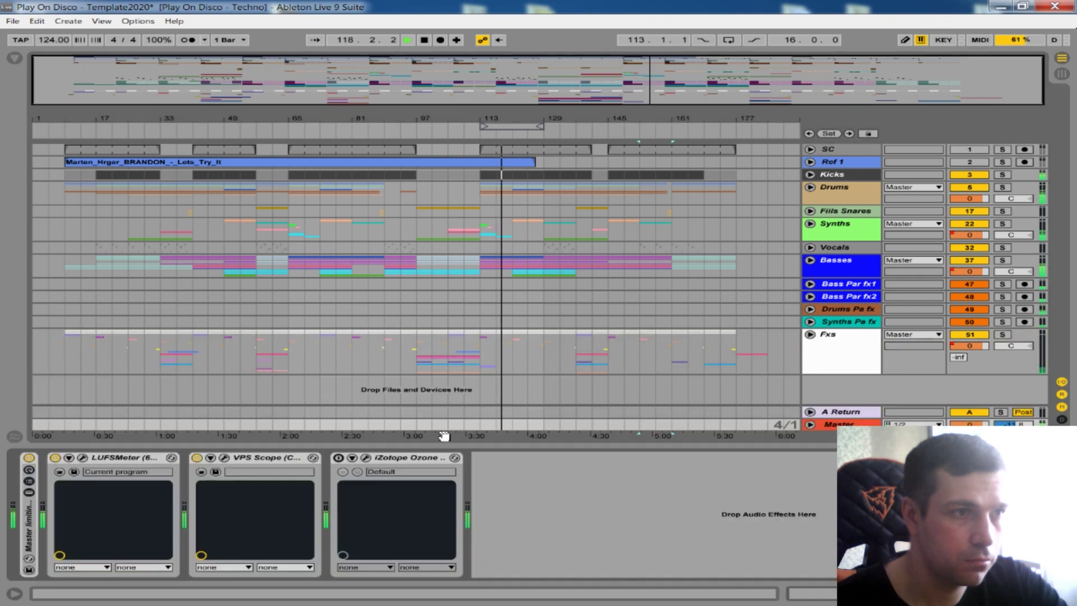
left_click(224, 458)
left_click(83, 458)
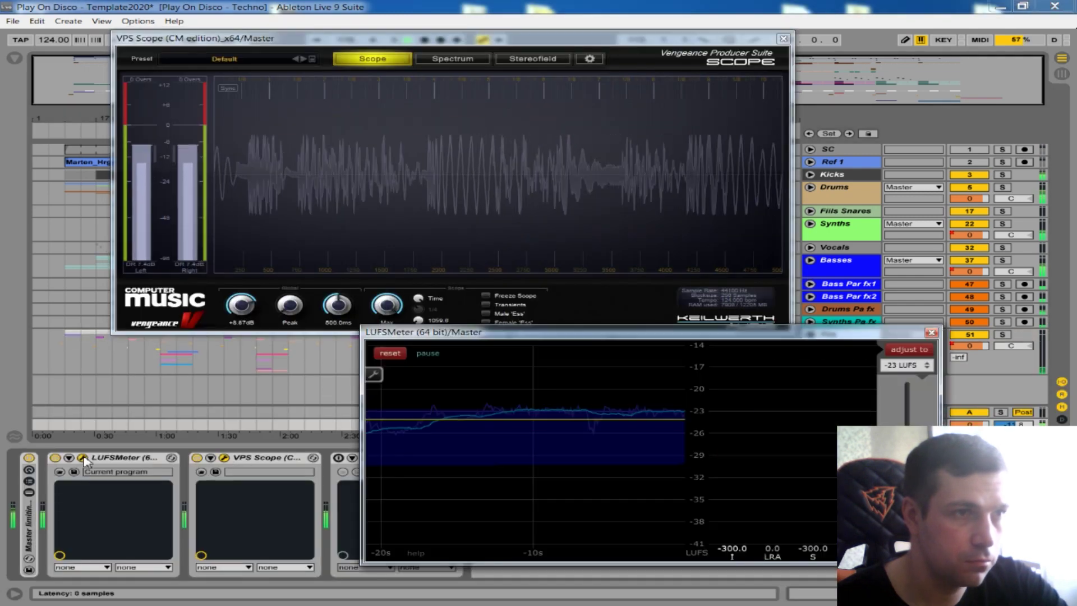
left_click(390, 353)
left_click_drag(397, 334, 685, 343)
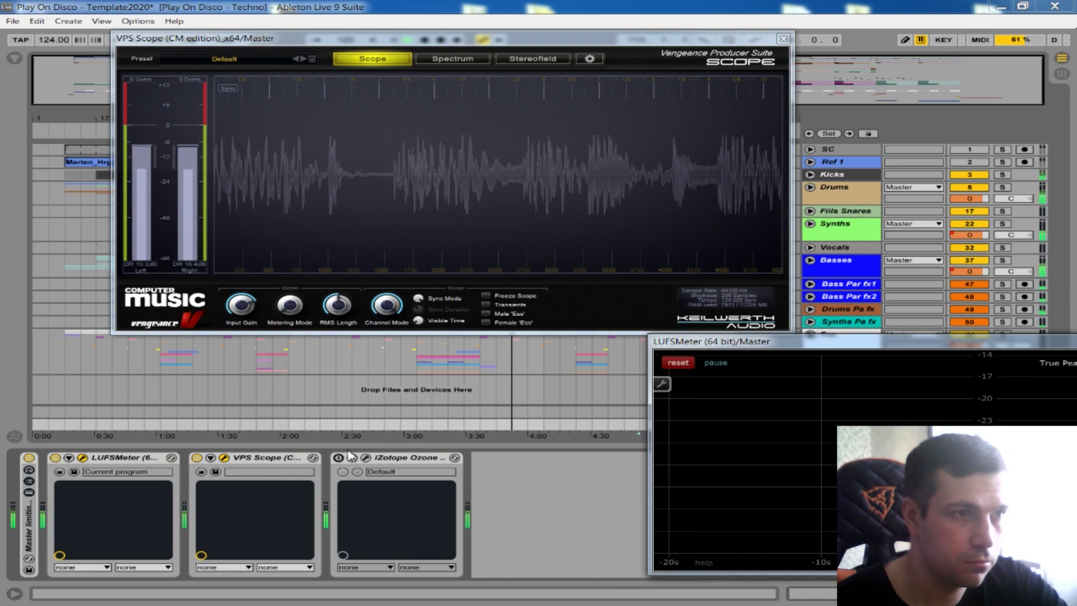
Step: Open Ozone 6 Equalizer on the master, start capturing the target audio for matching, and reset the loudness meter
left_click(367, 458)
left_click(485, 306)
left_click(435, 459)
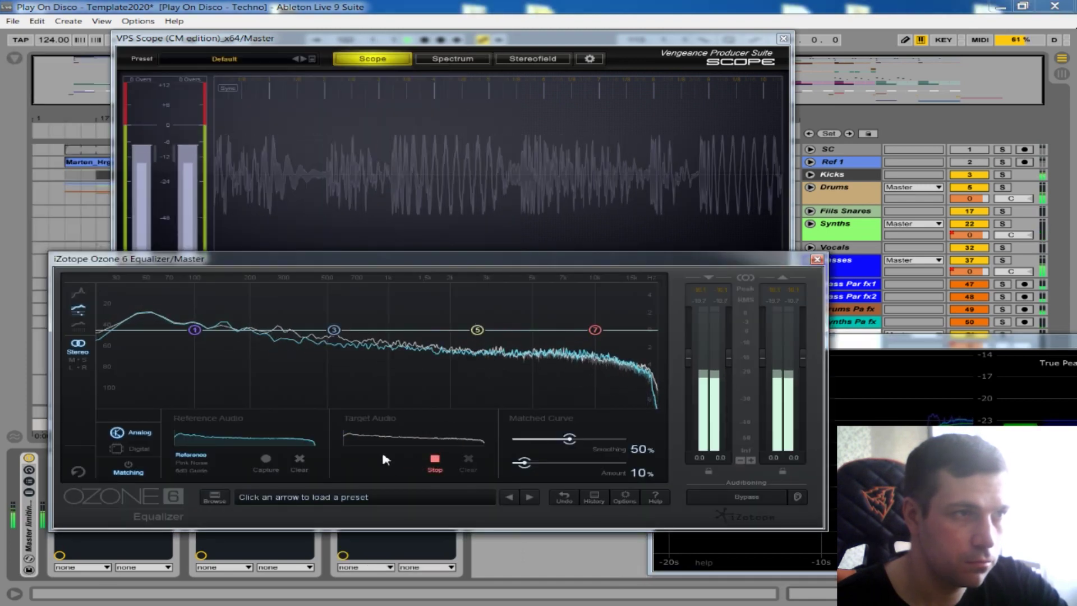
left_click_drag(843, 348, 841, 342)
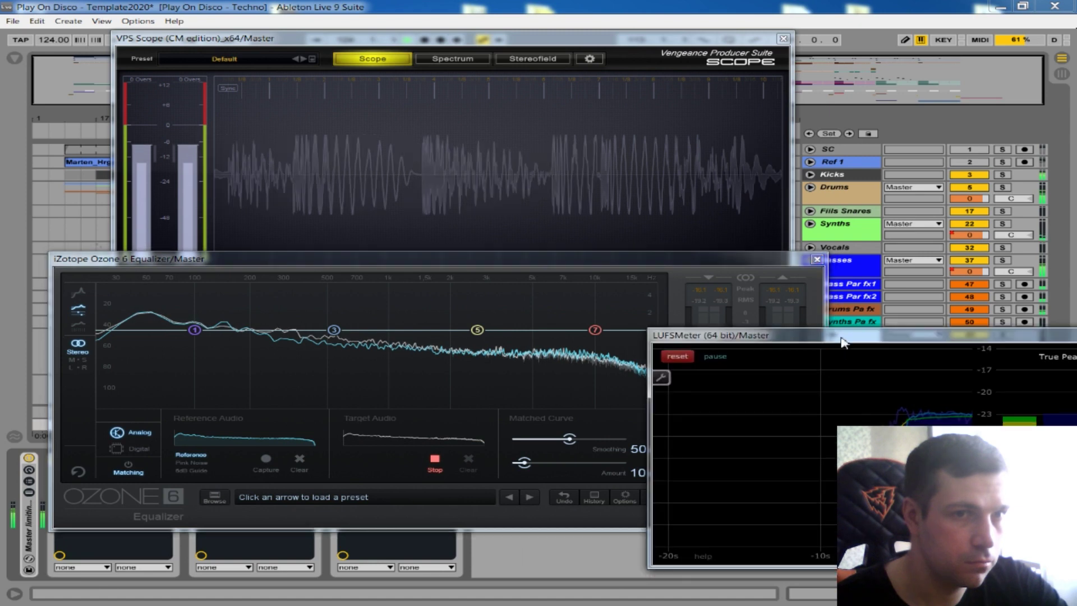
left_click_drag(762, 344, 763, 348)
left_click(683, 362)
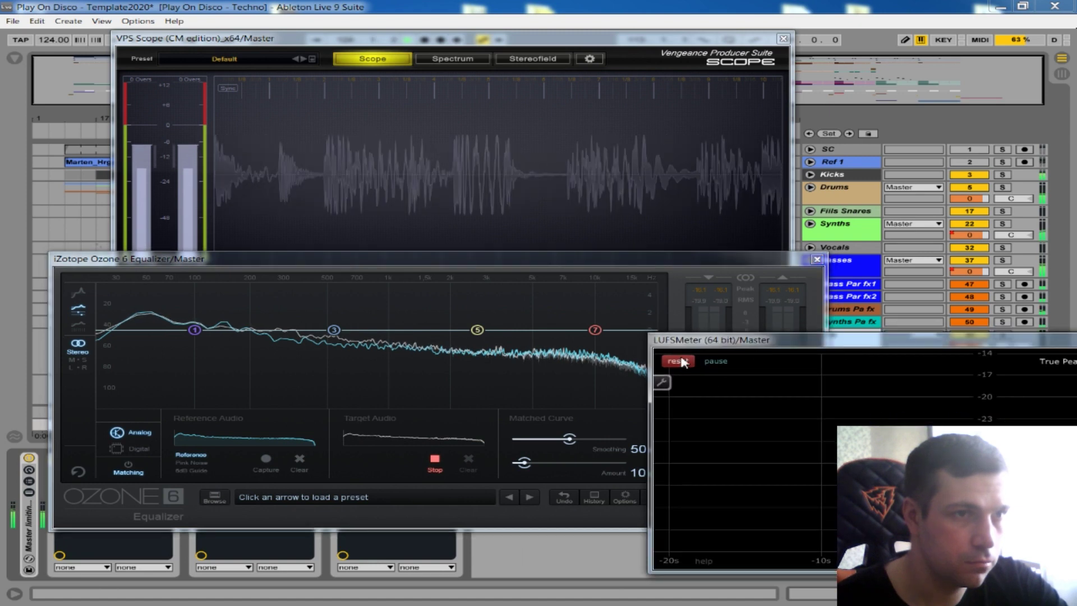
Step: Stop the target audio capture, switch Ozone off, and close the LUFSMeter, Ozone and VPS Scope windows and the device view
left_click_drag(589, 261, 585, 257)
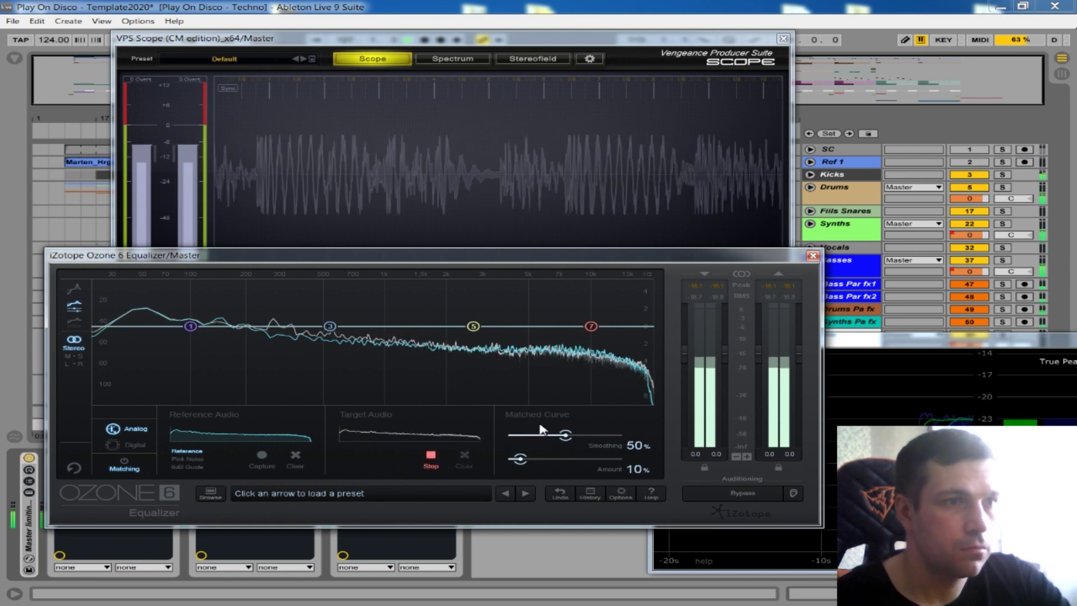
left_click_drag(906, 345, 701, 335)
left_click(1017, 337)
left_click(430, 456)
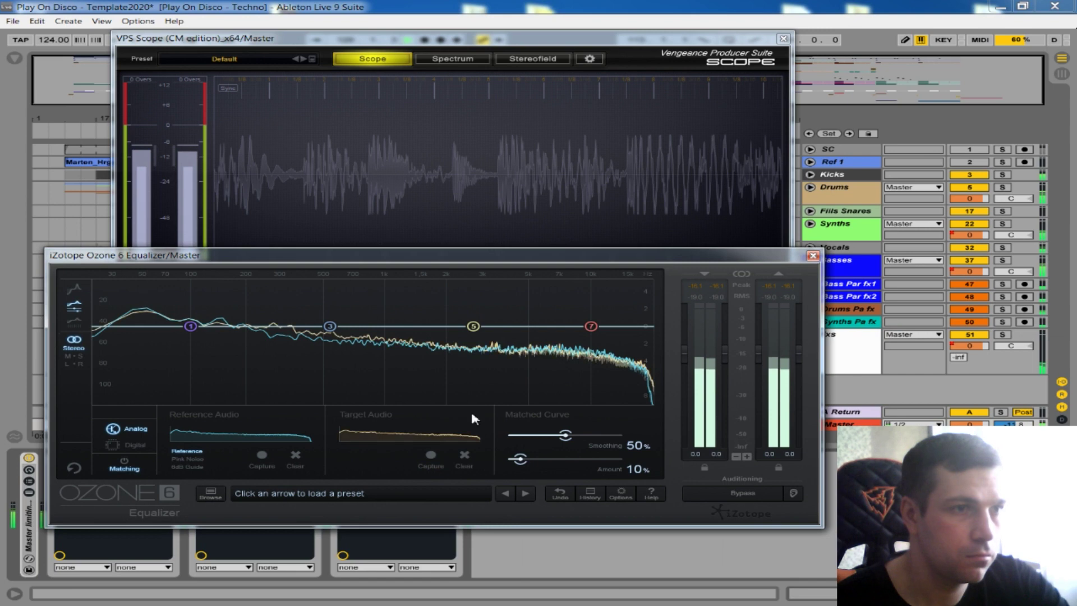
left_click(813, 256)
left_click(339, 458)
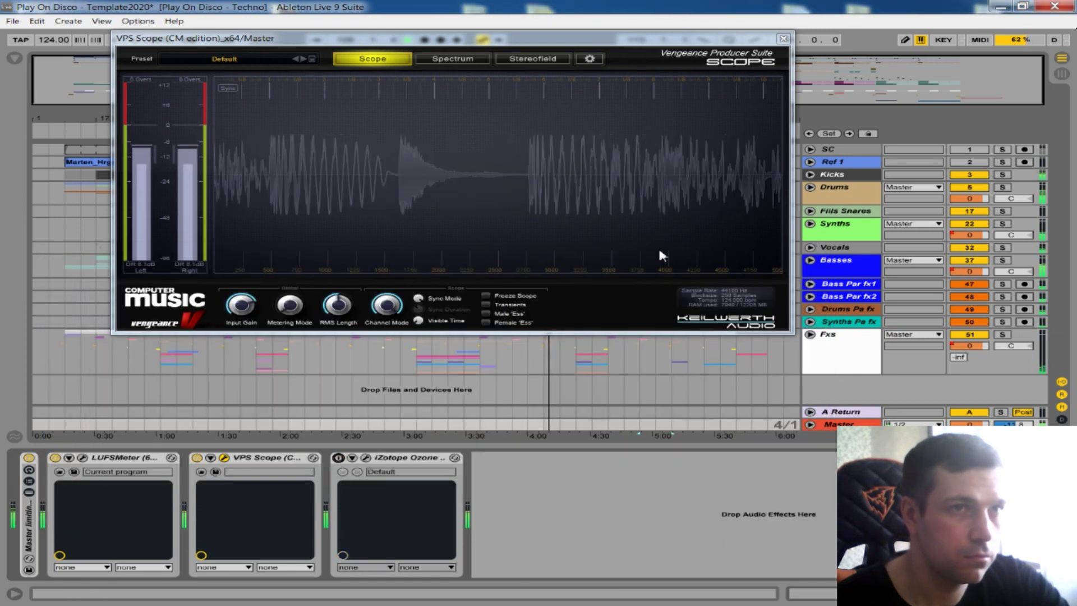
left_click(784, 39)
left_click(1062, 594)
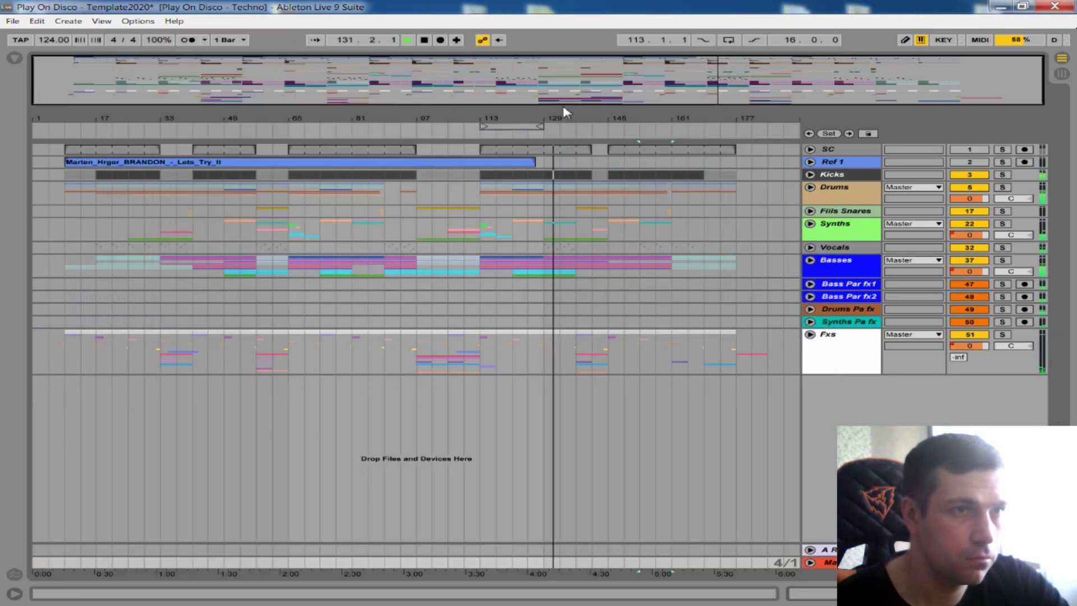
Step: Unfold the Basses group and inspect the device chains of Bass 1 and Bass 2, including the sidechain Compressor
left_click(810, 261)
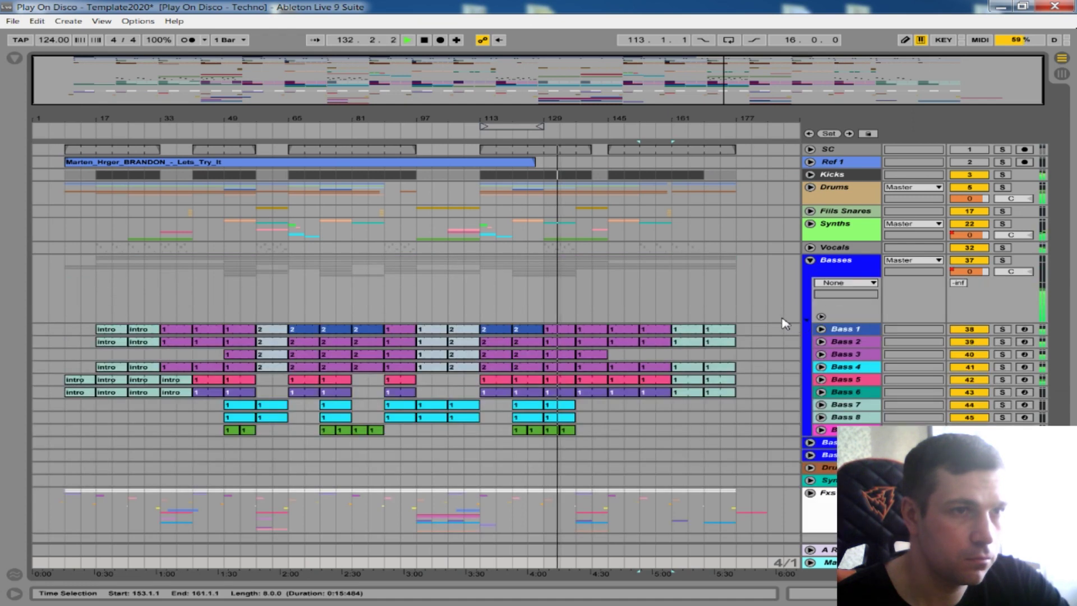
double_click(785, 326)
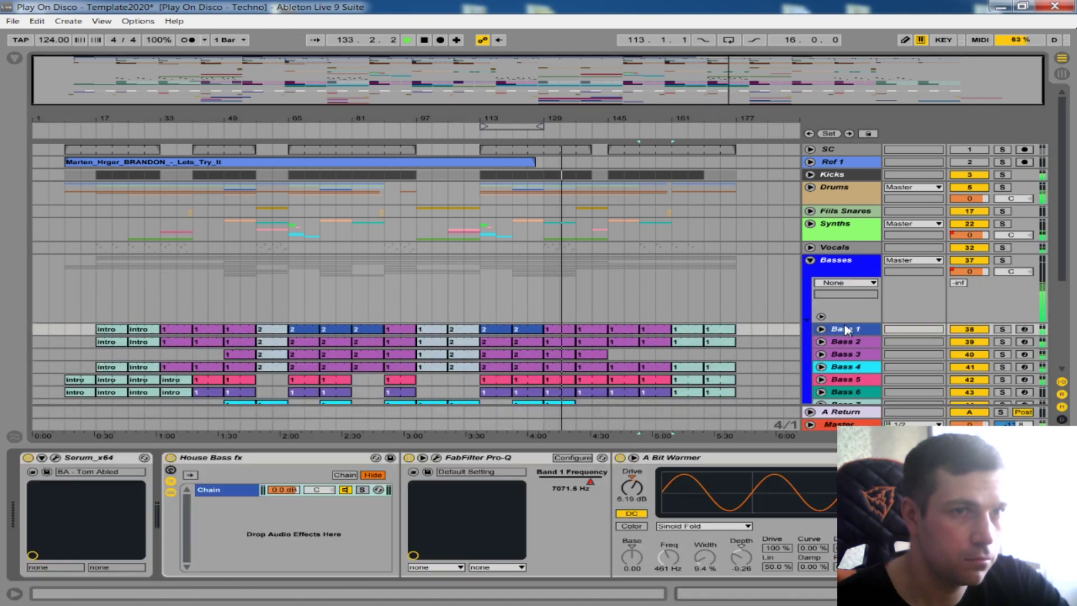
scroll(848, 335, "down", 1)
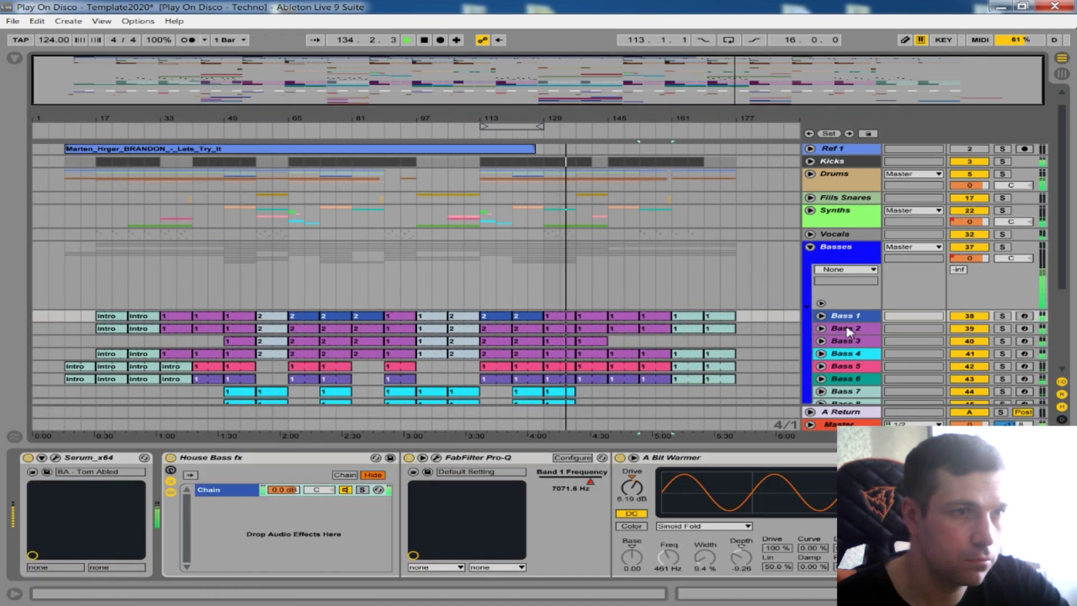
left_click_drag(925, 594, 979, 593)
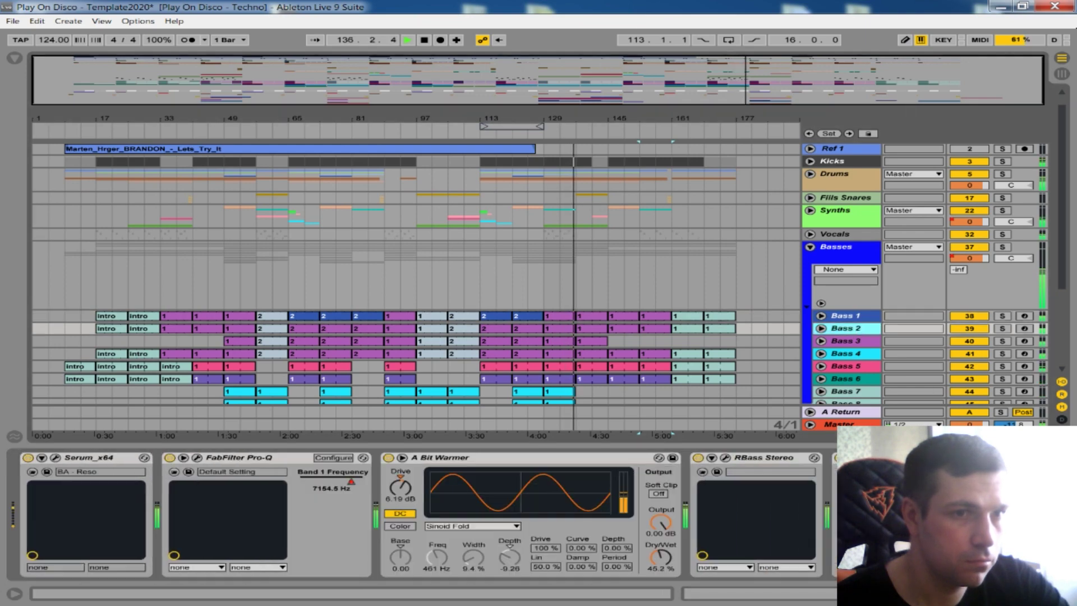
scroll(424, 515, "down", 10)
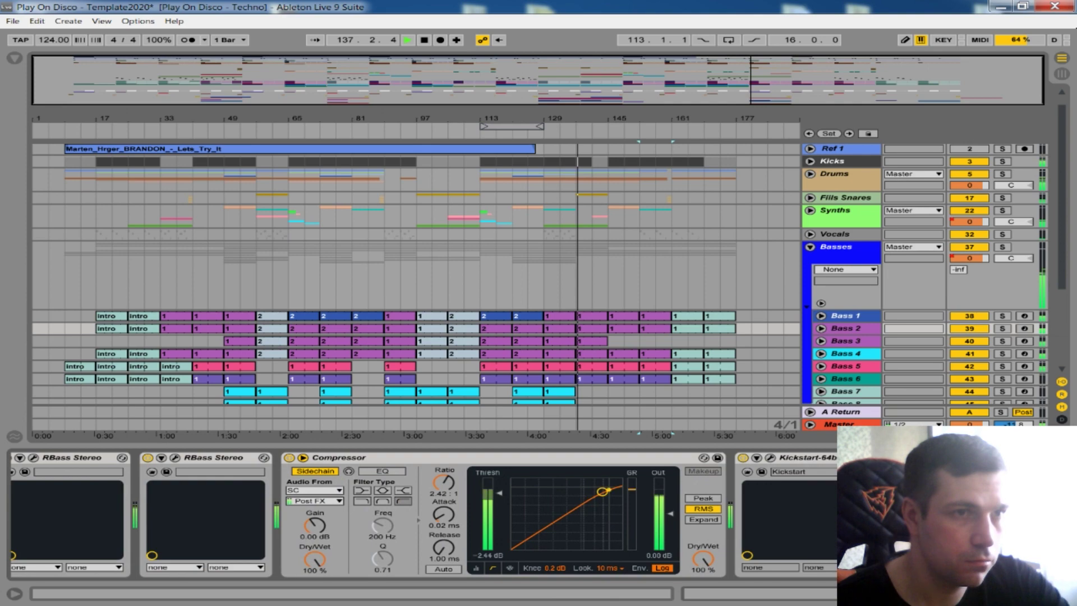
scroll(756, 299, "down", 1)
scroll(757, 299, "down", 1)
Step: Inspect the full device chains of Bass 3 and Bass 5
left_click(756, 301)
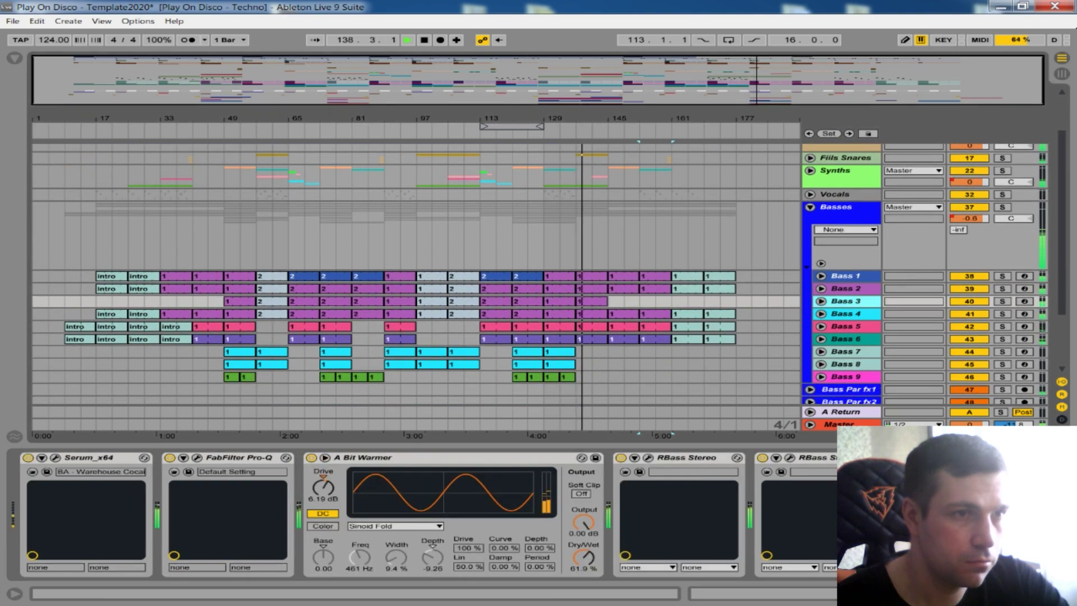
scroll(425, 515, "down", 10)
scroll(424, 515, "up", 10)
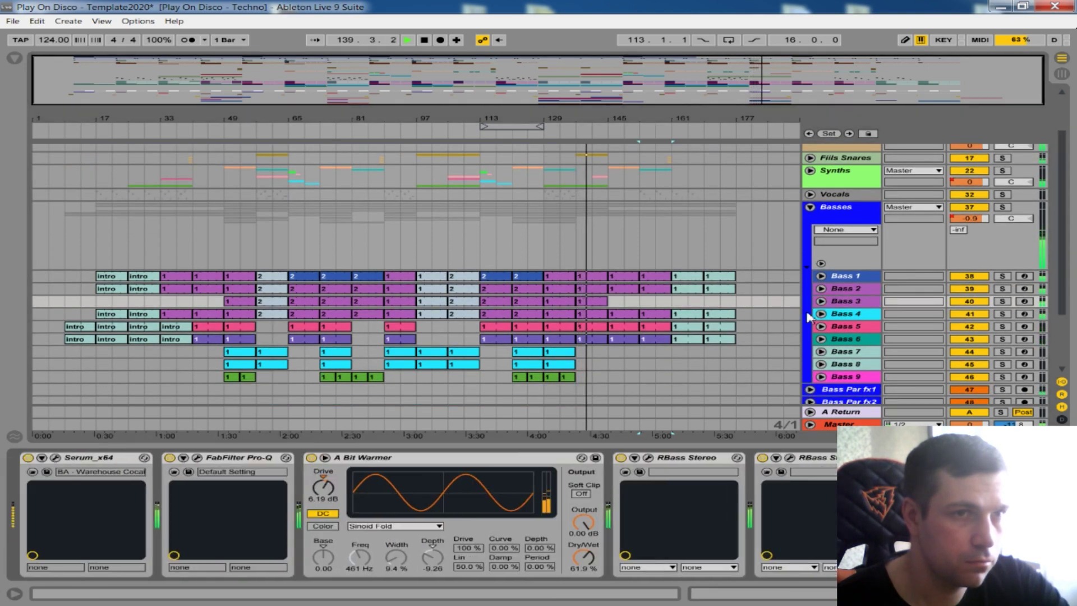
scroll(810, 318, "down", 1)
left_click(845, 316)
scroll(424, 515, "down", 10)
scroll(425, 515, "up", 10)
scroll(835, 304, "down", 1)
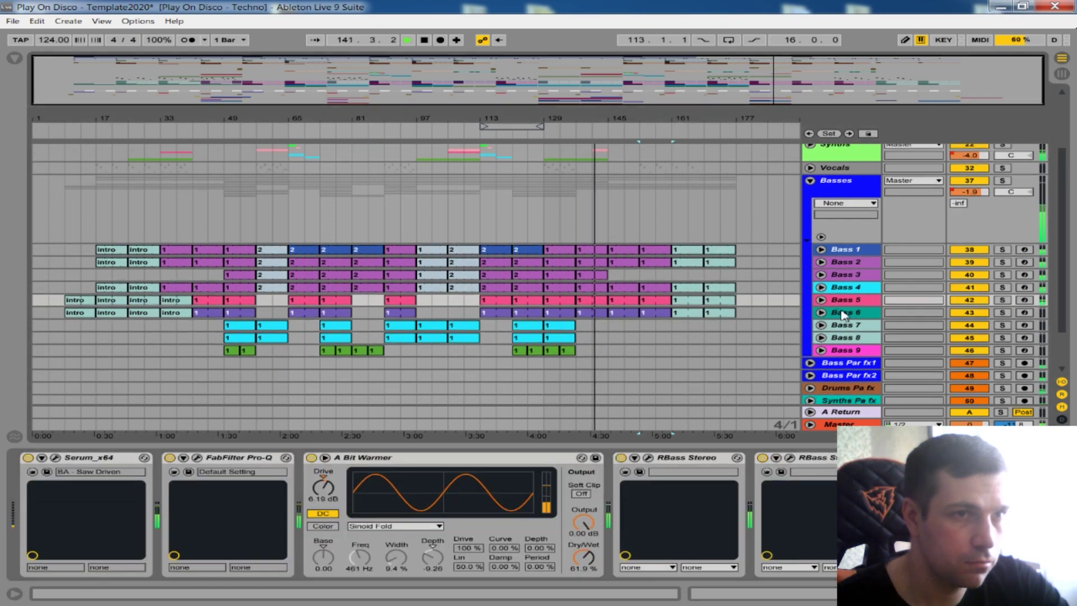
Step: Check the device chain of Bass 6, hide the device view, and fold the Basses group
left_click(844, 315)
scroll(424, 515, "down", 10)
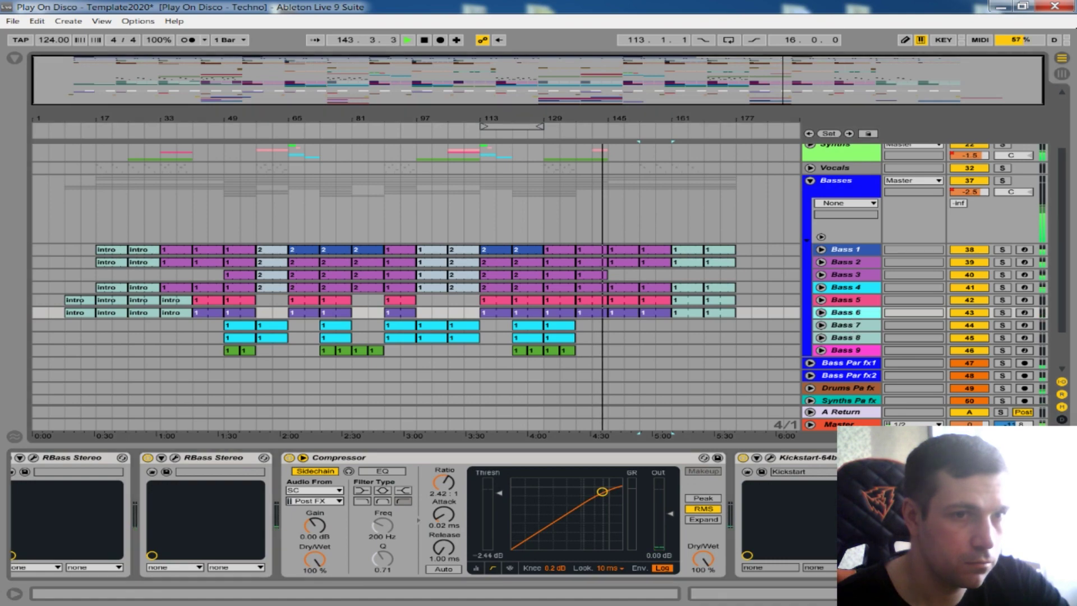
scroll(424, 515, "up", 10)
left_click(1062, 593)
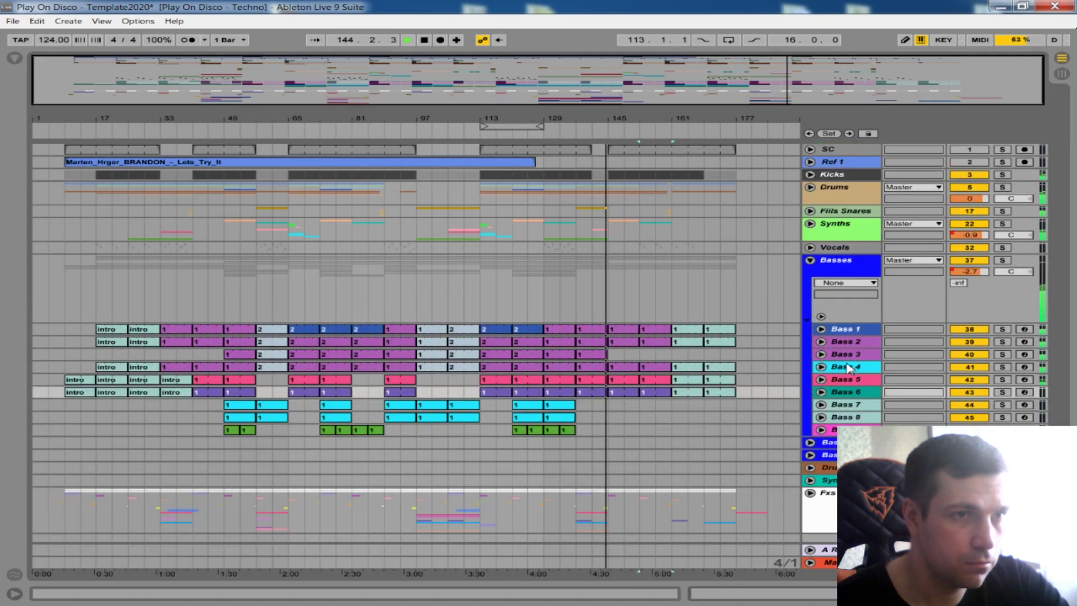
left_click(810, 260)
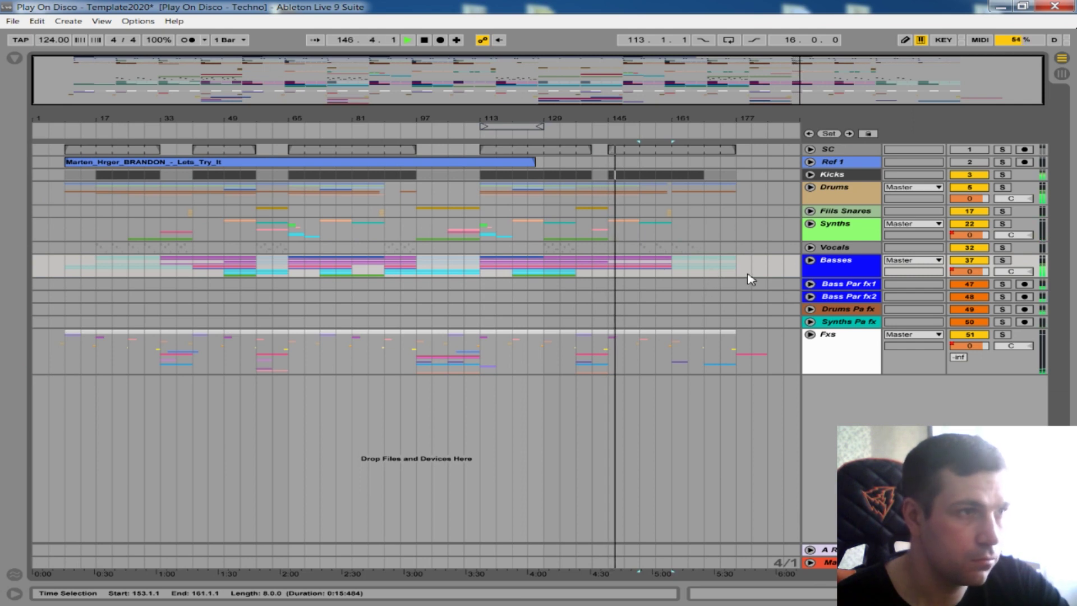
Step: Review the Drums group's automation lanes and the Kick automation, leaving the Drums and Kicks groups folded
left_click(810, 187)
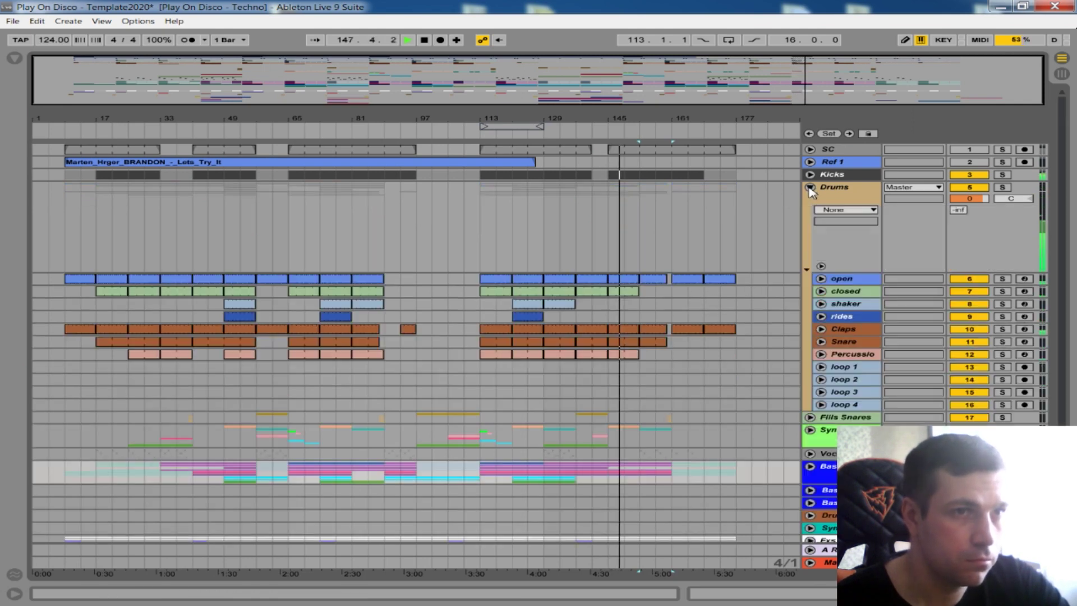
left_click(821, 266)
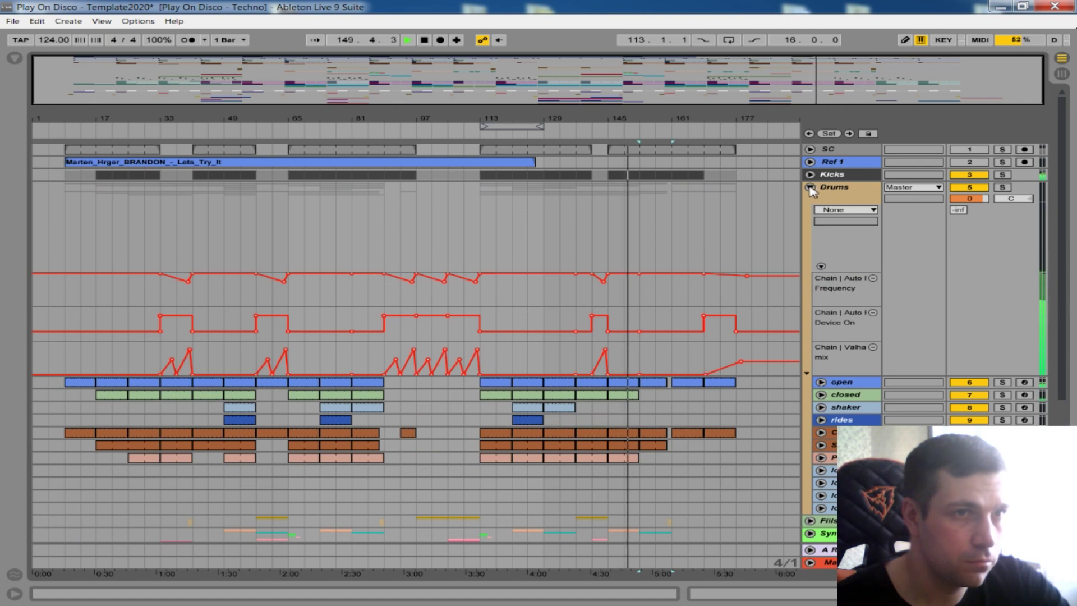
left_click(810, 187)
left_click(811, 175)
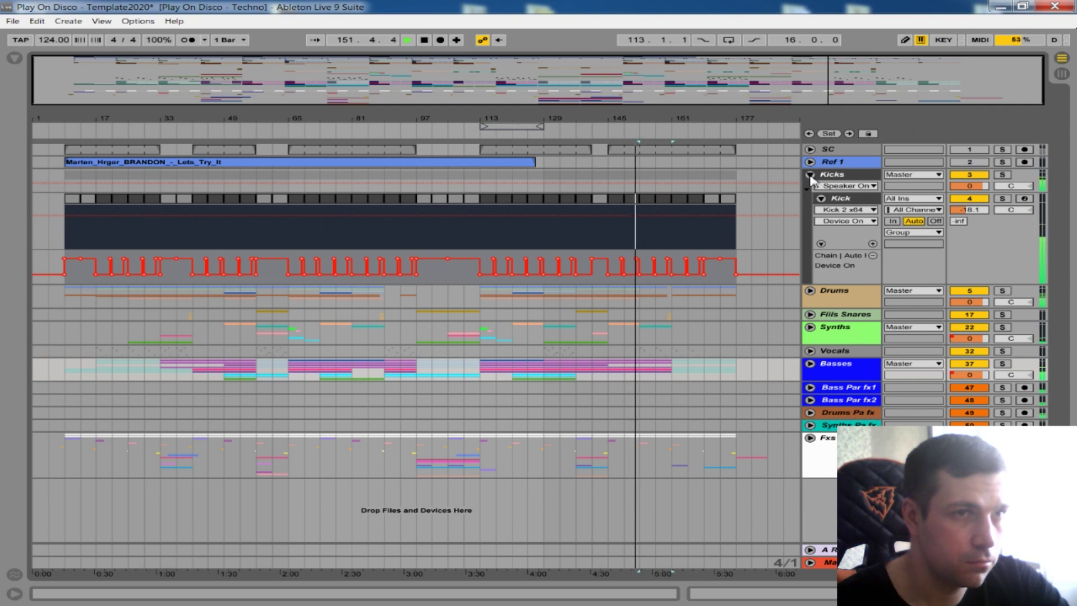
left_click(811, 175)
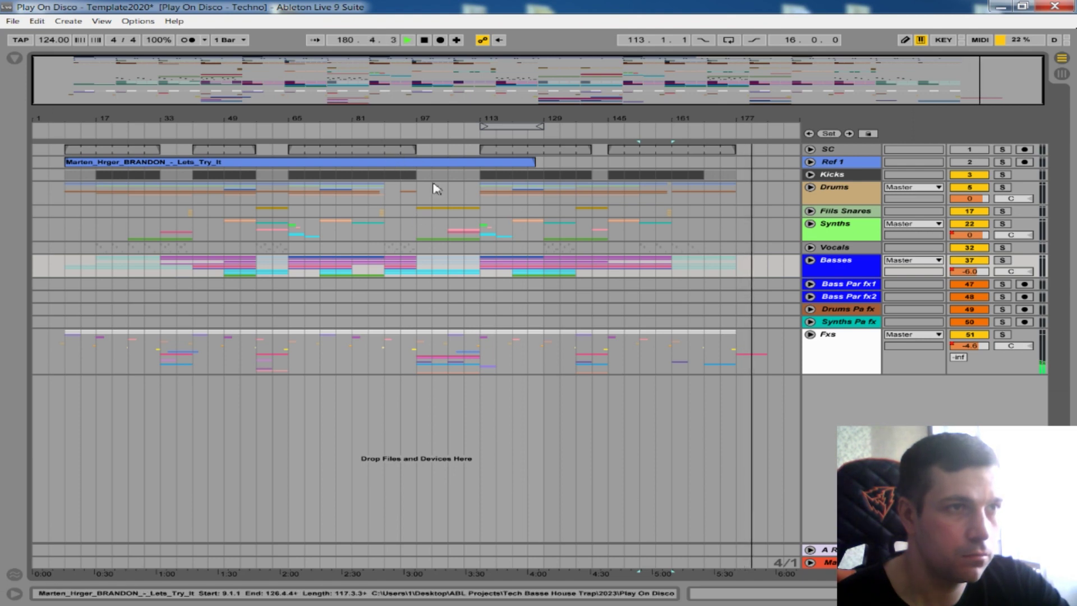
Step: Stop playback, return to the start of the arrangement, and save the current Set
left_click(424, 41)
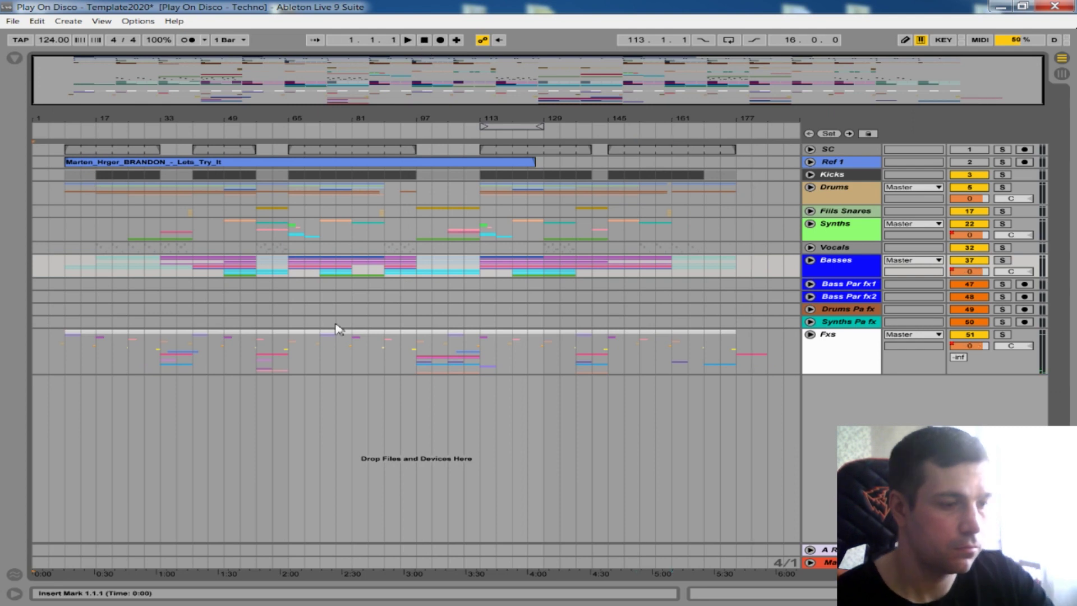
key("ctrl+s")
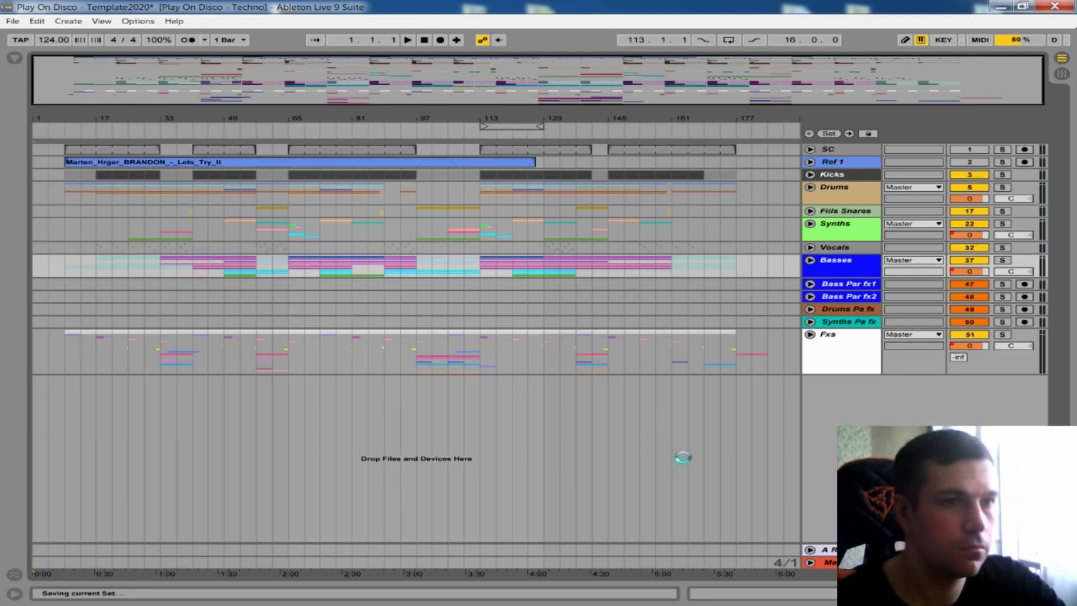